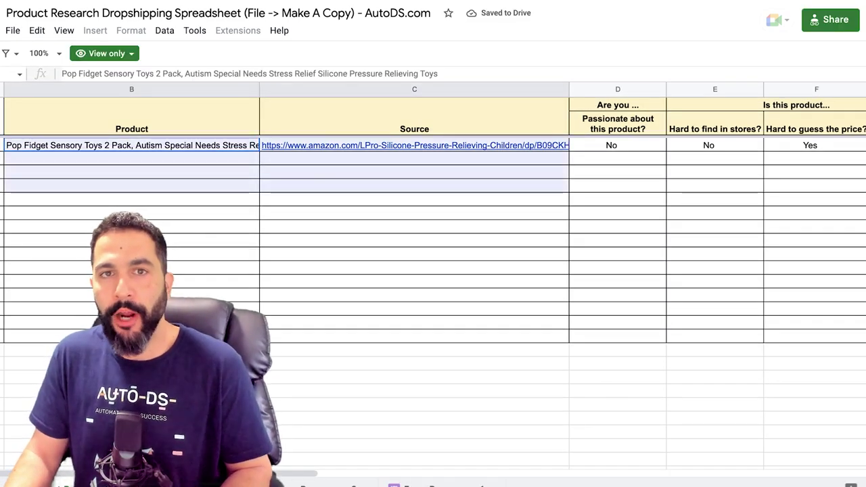
# Step: Examine the product and source columns and the first criteria headers of the product research spreadsheet
pyautogui.moveTo(534, 186); pyautogui.dragTo(611, 281)
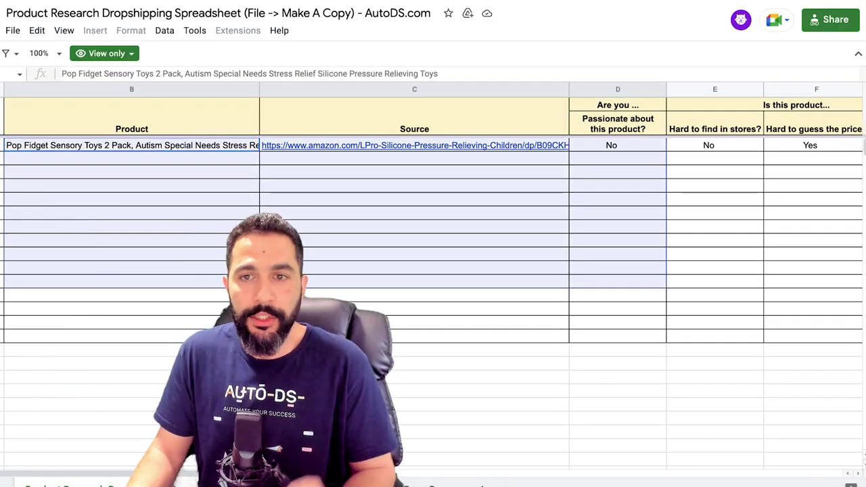
pyautogui.click(617, 253)
pyautogui.click(618, 105)
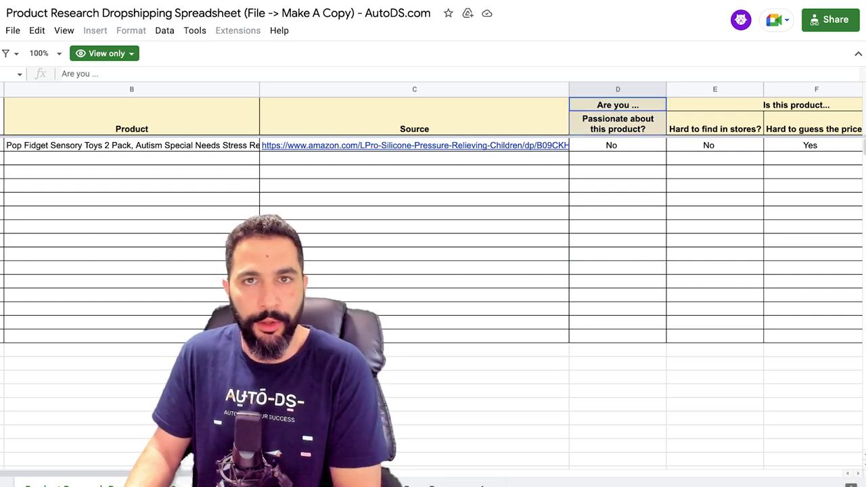
pyautogui.press('Right')
pyautogui.press('Right')
pyautogui.press('Right')
pyautogui.press('Right')
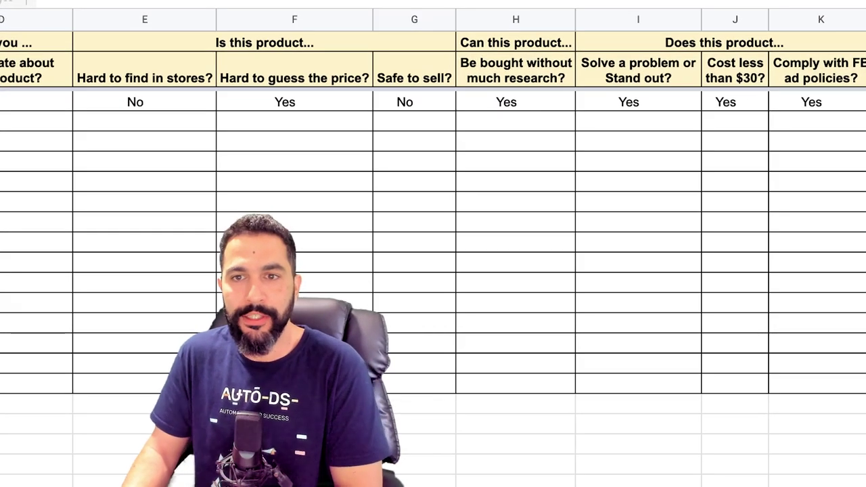
# Step: Go through the example product's Yes/No answers across the criteria columns, then return to the start of its row
pyautogui.click(618, 144)
pyautogui.press('Left')
pyautogui.press('Left')
pyautogui.press('Left')
pyautogui.press('Left')
pyautogui.press('Left')
pyautogui.press('Right')
pyautogui.press('Right')
pyautogui.press('Right')
pyautogui.press('Right')
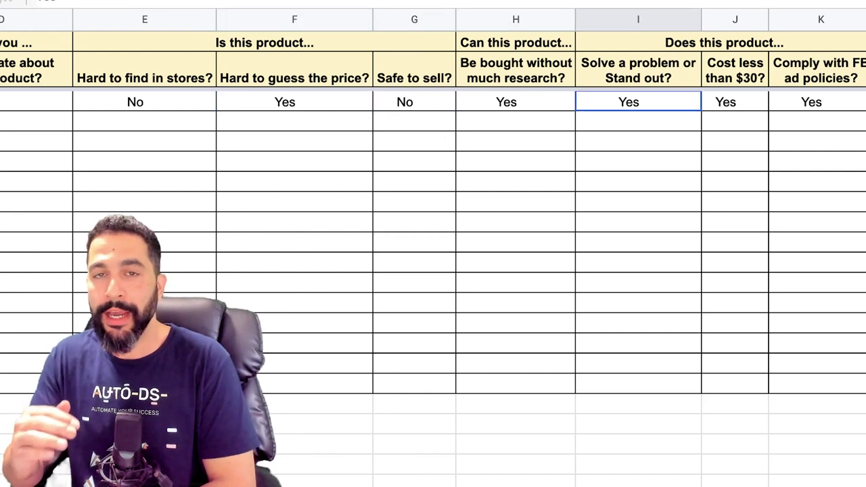
pyautogui.press('Left')
pyautogui.press('Left')
pyautogui.press('Left')
pyautogui.press('Left')
pyautogui.press('Left')
pyautogui.press('Left')
pyautogui.press('Left')
pyautogui.press('Left')
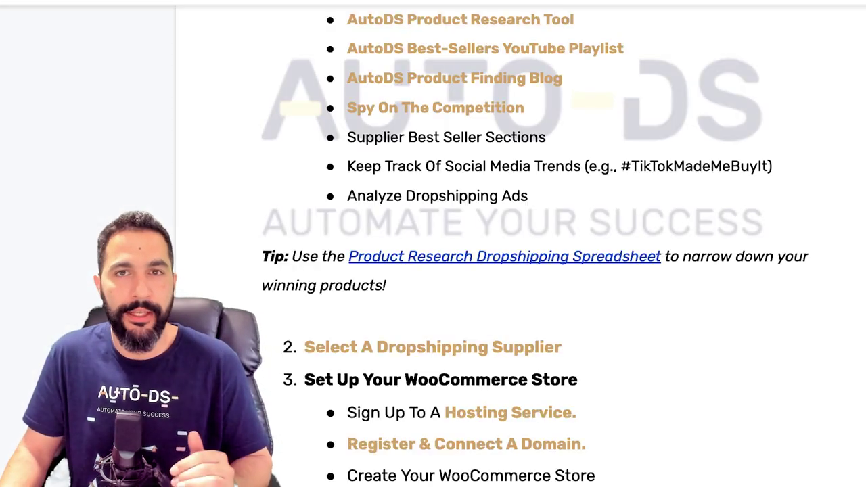
# Step: Review the Find Winning Products checklist in the guide and its linked Product Research Dropshipping Spreadsheet
pyautogui.scroll(2, 531, 271)
pyautogui.moveTo(530, 347); pyautogui.dragTo(348, 170)
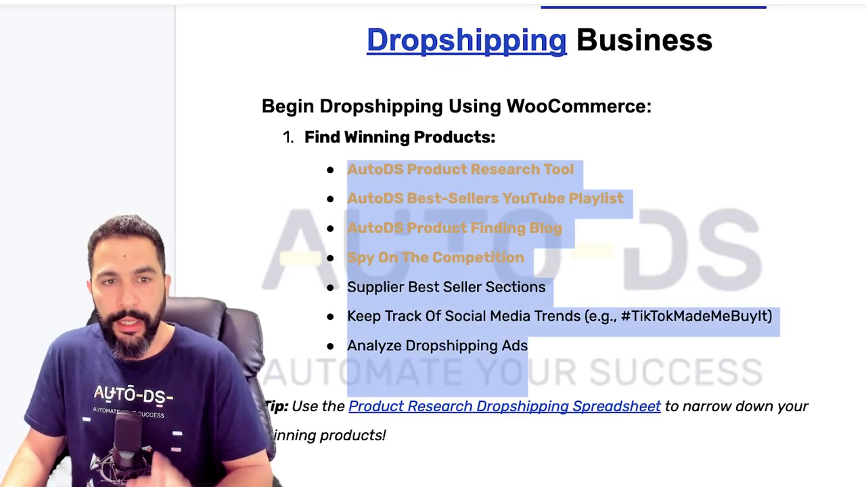
pyautogui.click(467, 406)
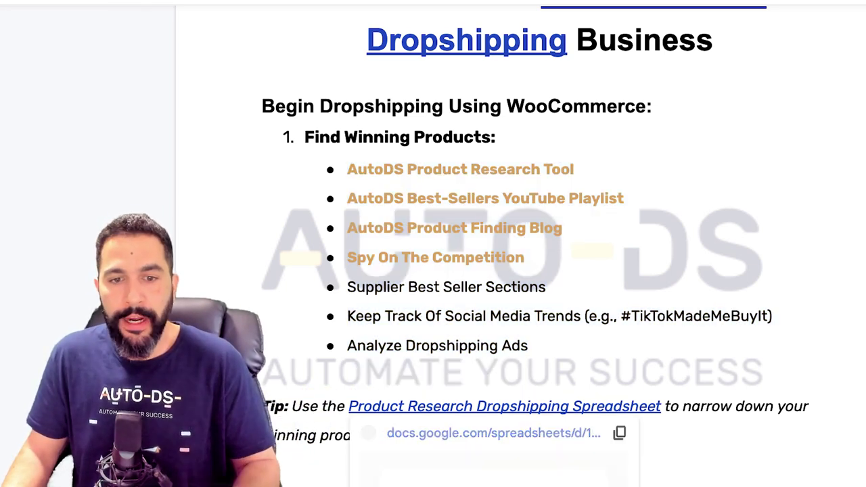
pyautogui.moveTo(399, 485); pyautogui.dragTo(392, 446)
pyautogui.scroll(-3, 514, 270)
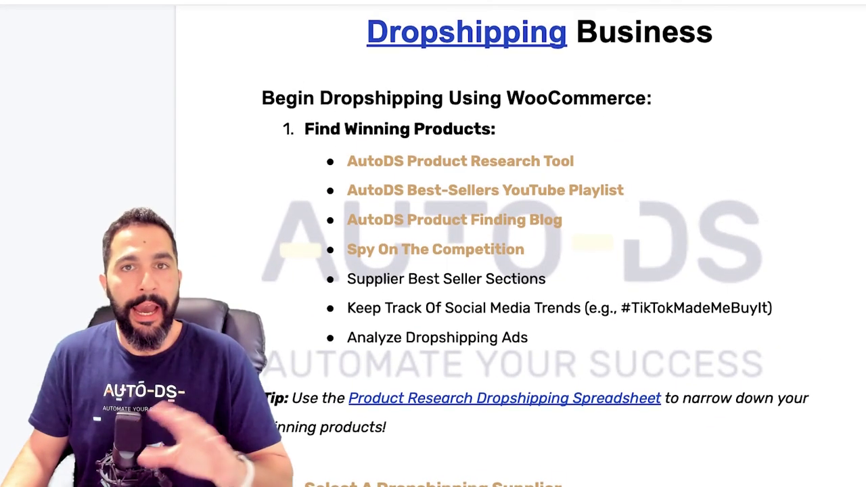
pyautogui.scroll(-4, 534, 257)
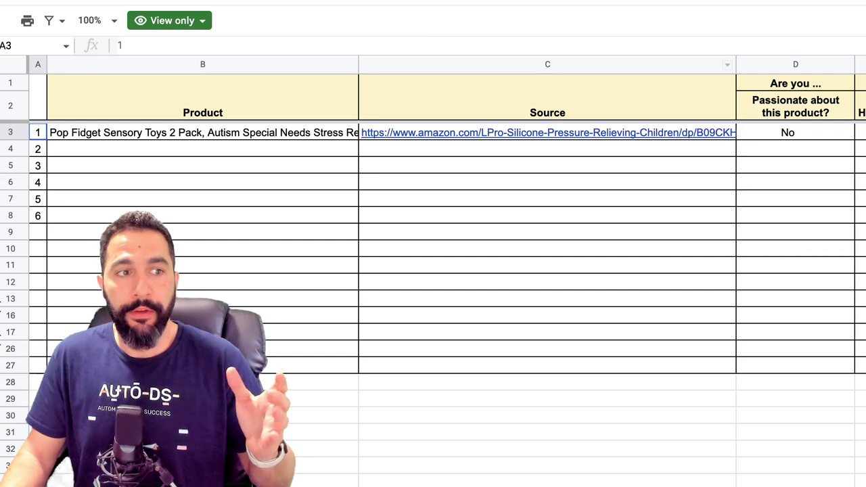
pyautogui.moveTo(203, 133); pyautogui.dragTo(796, 281)
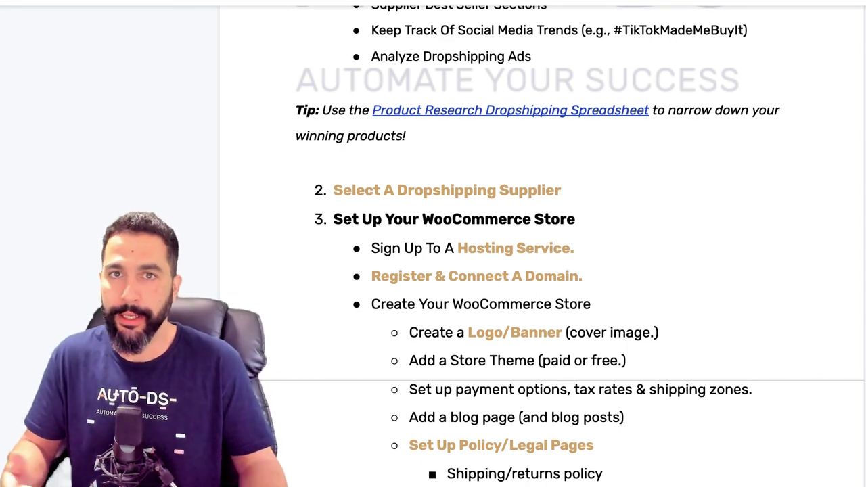
# Step: Open the guide's Select A Dropshipping Supplier link and look through the supplier list
pyautogui.click(447, 190)
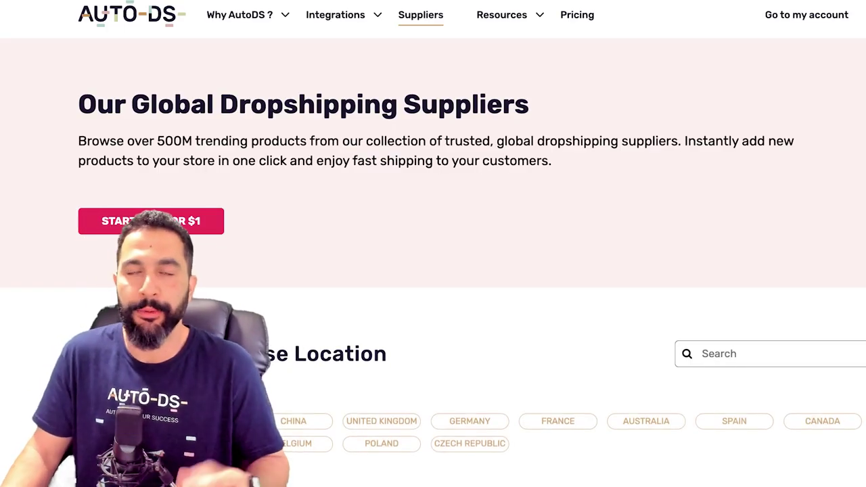
pyautogui.scroll(-5, 433, 271)
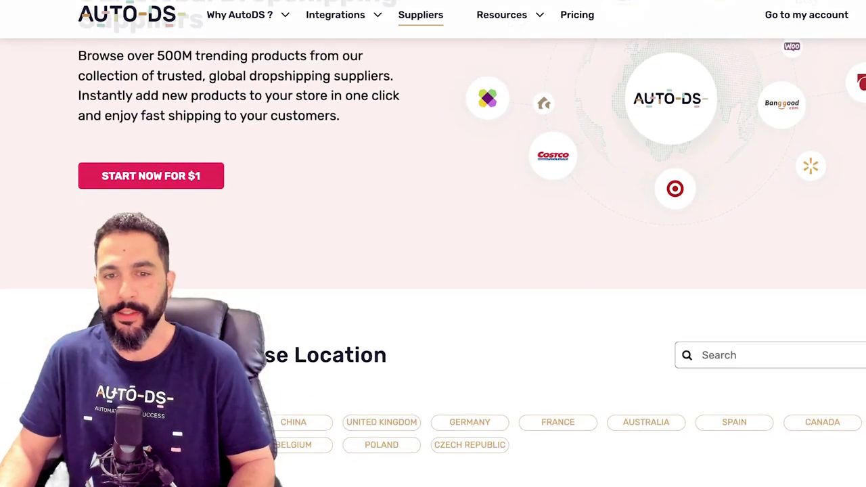
pyautogui.scroll(-5, 433, 271)
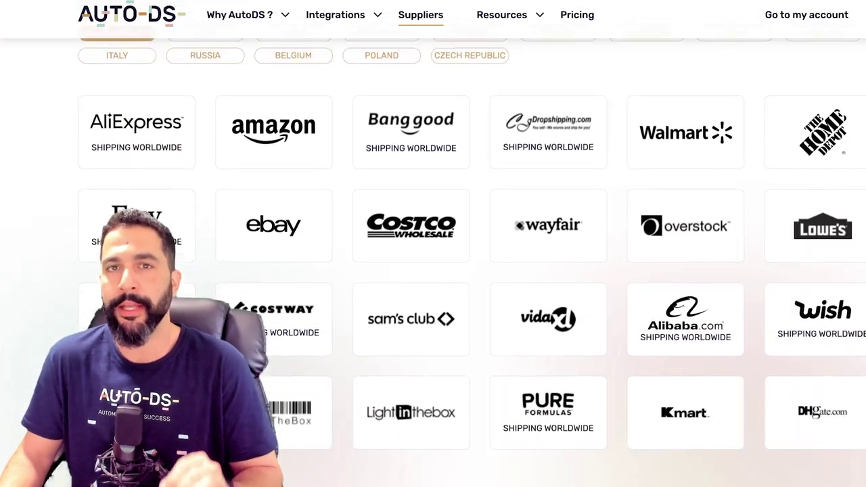
pyautogui.scroll(1, 547, 146)
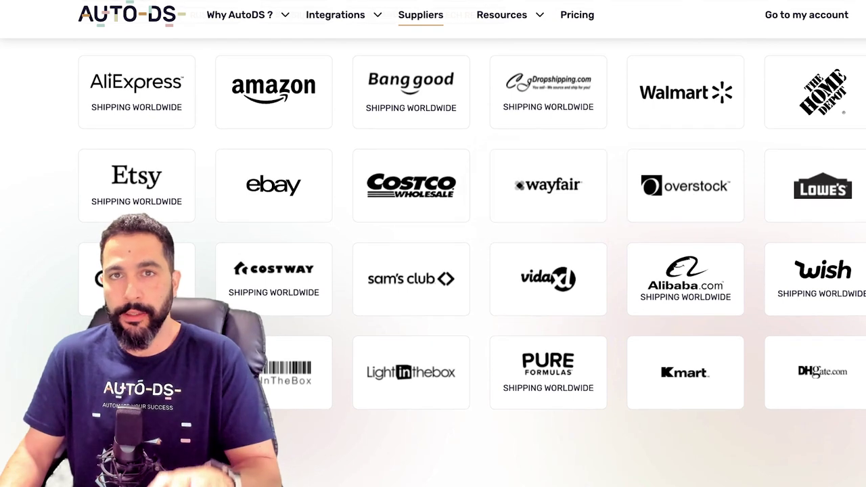
pyautogui.scroll(3, 432, 271)
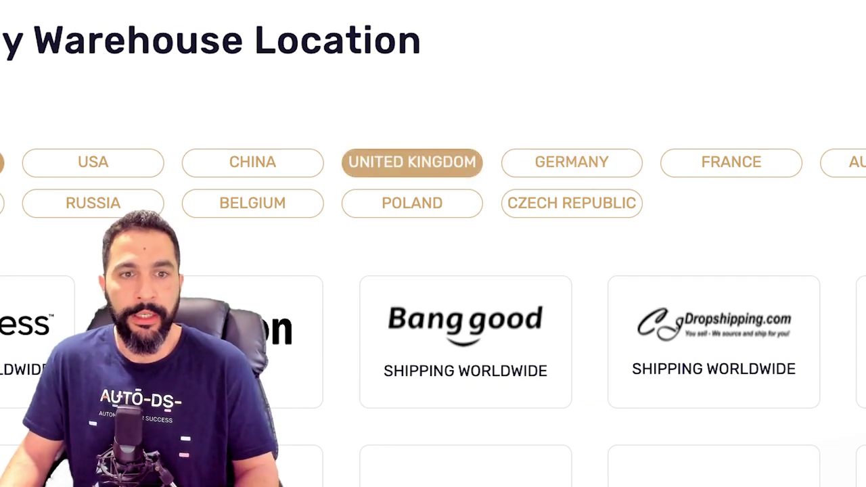
# Step: Filter the suppliers by United Kingdom warehouse, then show all suppliers again and look through them
pyautogui.click(412, 162)
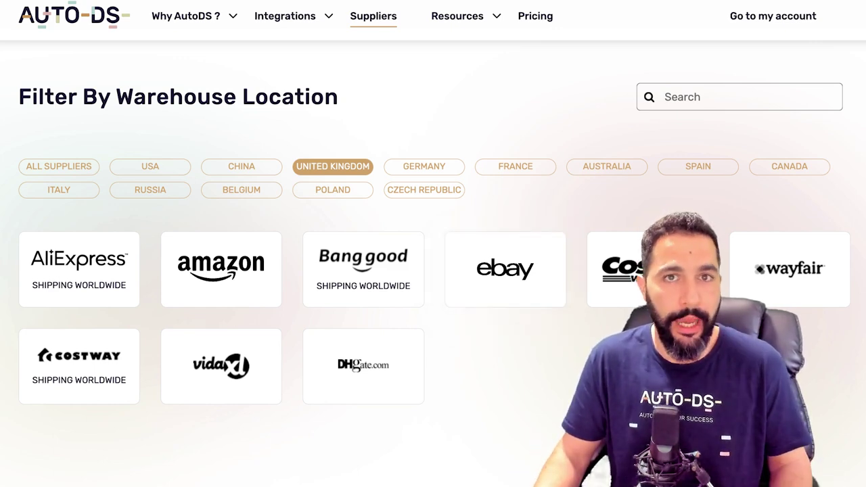
pyautogui.click(59, 167)
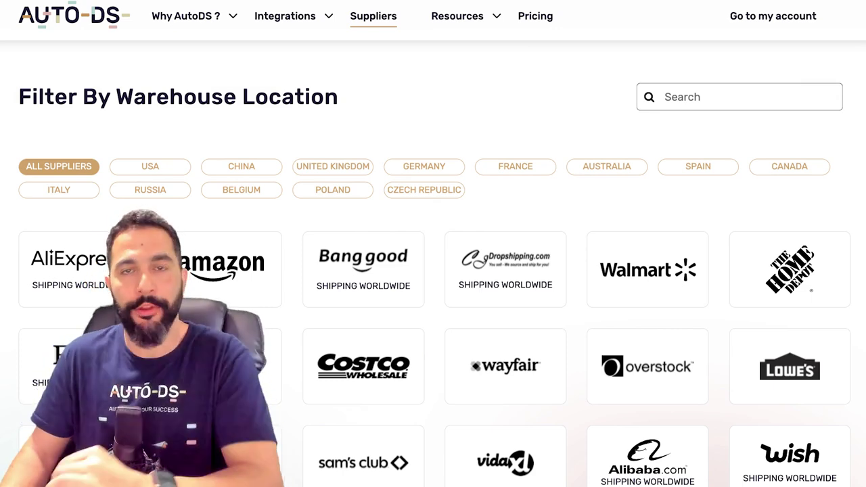
pyautogui.scroll(-3, 433, 271)
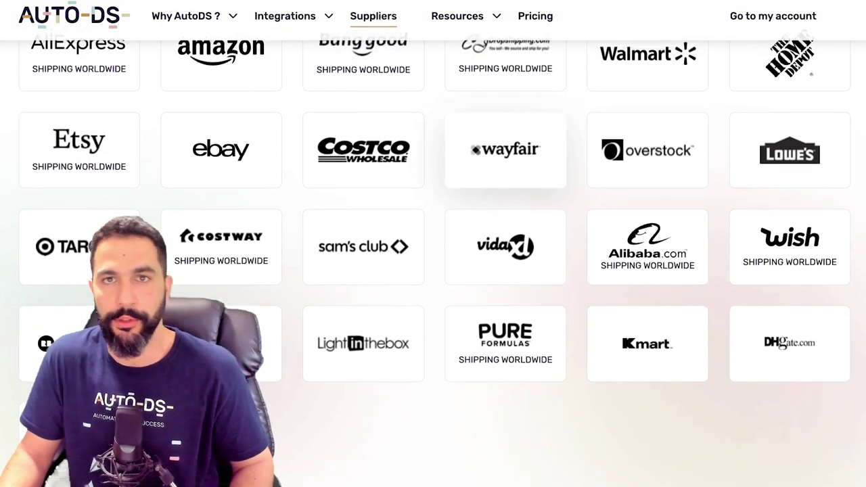
pyautogui.scroll(2, 433, 271)
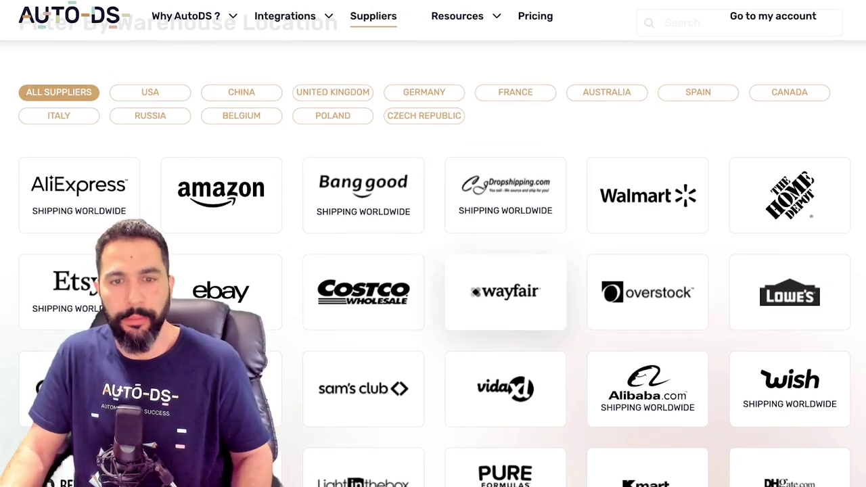
pyautogui.scroll(-1, 505, 292)
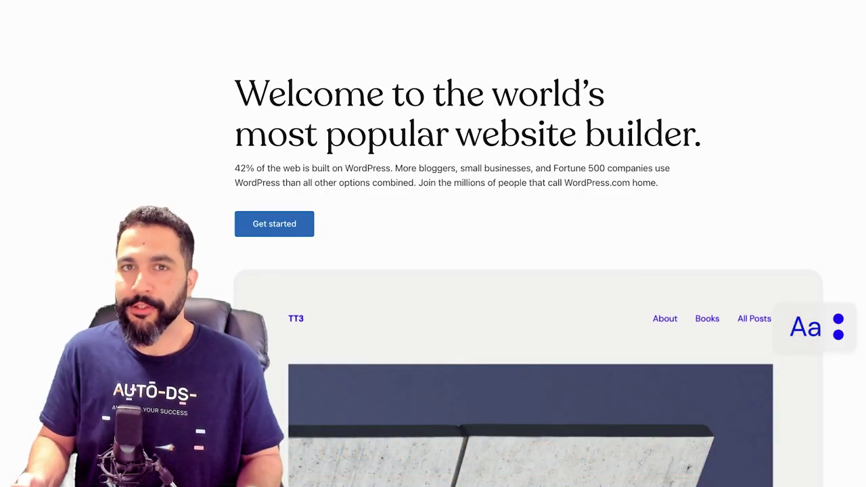
# Step: Switch to the SiteGround client area and open the website details of productchasers.com
pyautogui.scroll(-1, 527, 270)
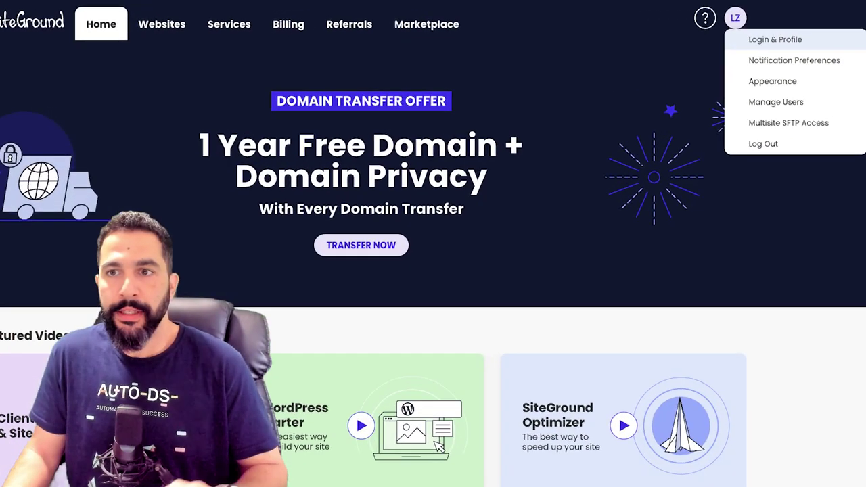
pyautogui.press('Escape')
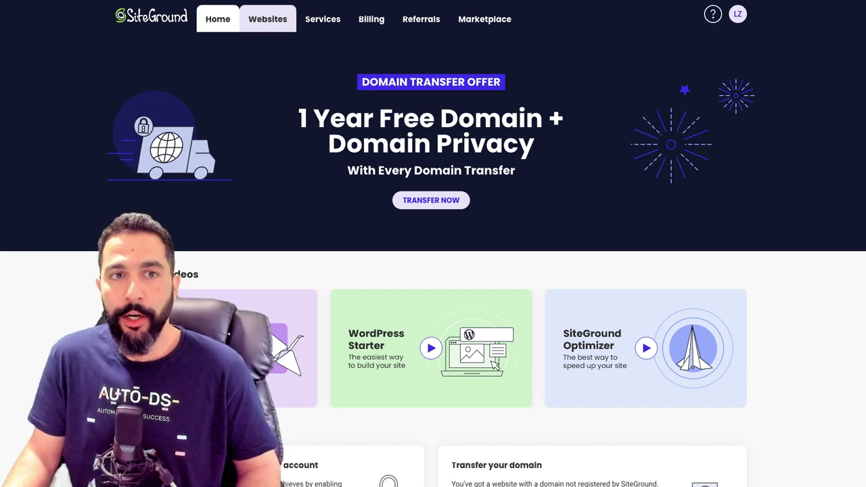
pyautogui.click(267, 19)
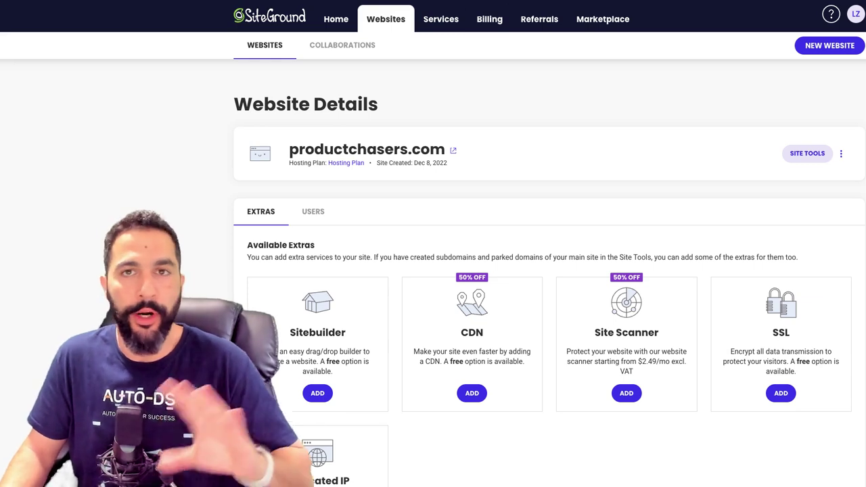
pyautogui.hotkey('ctrl', '+')
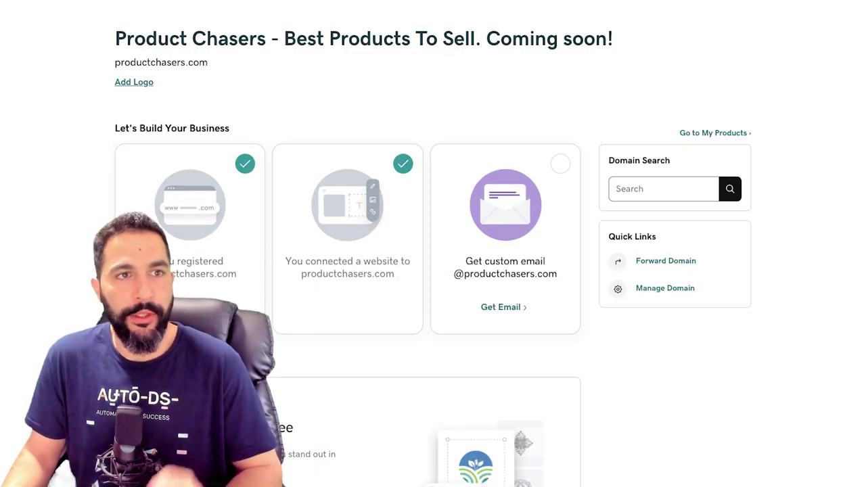
# Step: Switch to GoDaddy and look over the productchasers.com domain dashboard
pyautogui.scroll(1, 248, 54)
pyautogui.moveTo(84, 52); pyautogui.dragTo(254, 68)
pyautogui.click(284, 108)
pyautogui.scroll(-1, 284, 108)
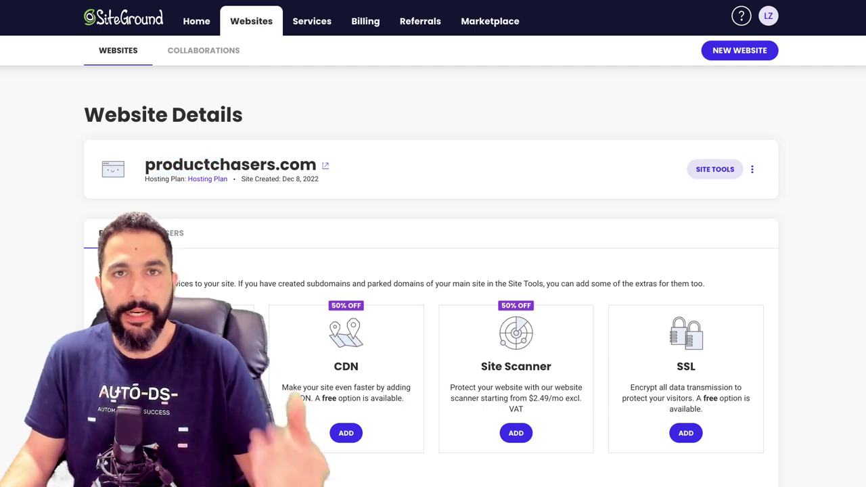
# Step: Try to add a new website in SiteGround, view the plans offered for upgrade, and cancel
pyautogui.click(739, 51)
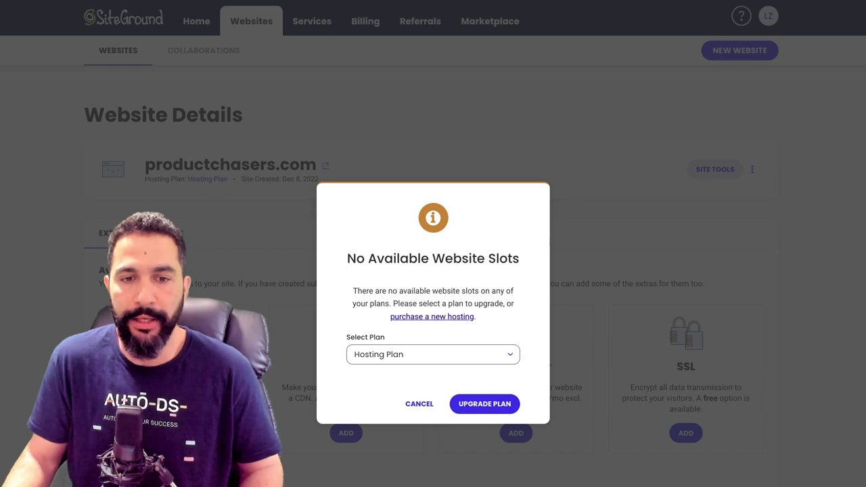
pyautogui.click(433, 355)
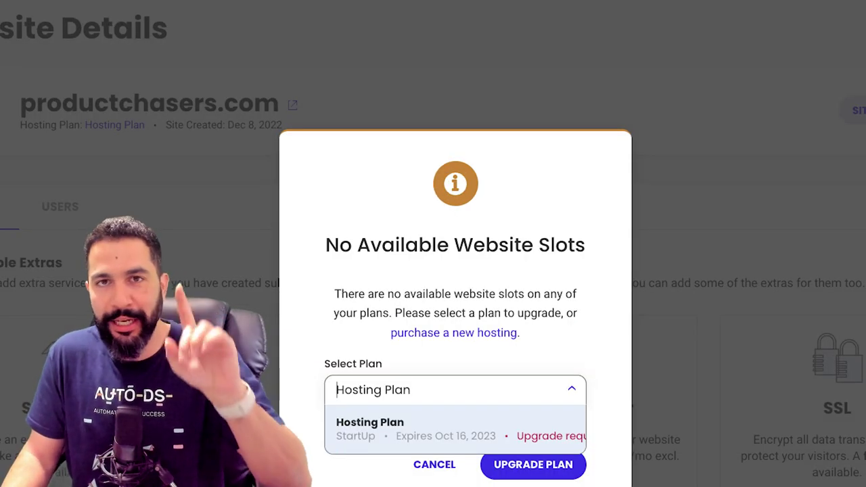
pyautogui.press('Escape')
pyautogui.click(454, 391)
pyautogui.click(454, 390)
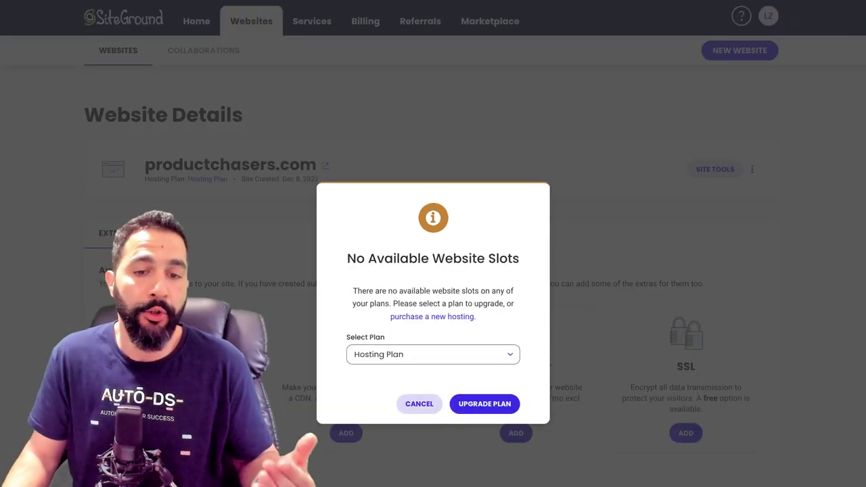
pyautogui.click(434, 464)
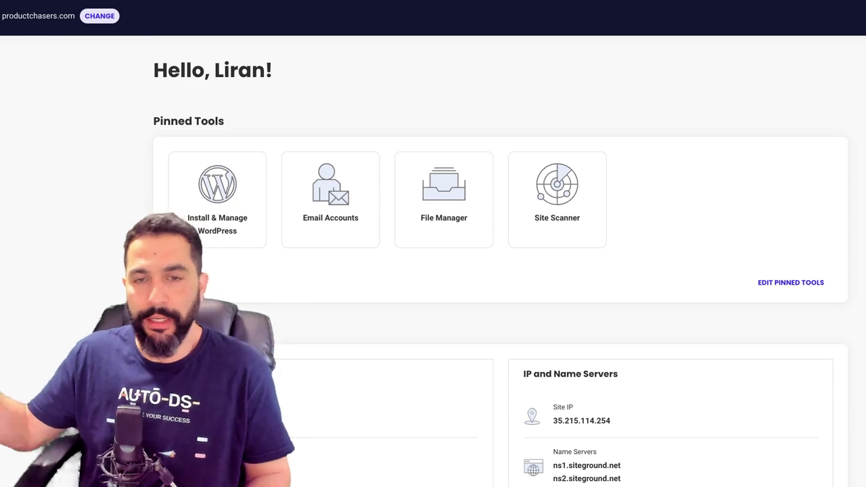
# Step: Find the name servers of productchasers.com in the Site Information of SiteGround's Site Tools
pyautogui.scroll(-3, 499, 265)
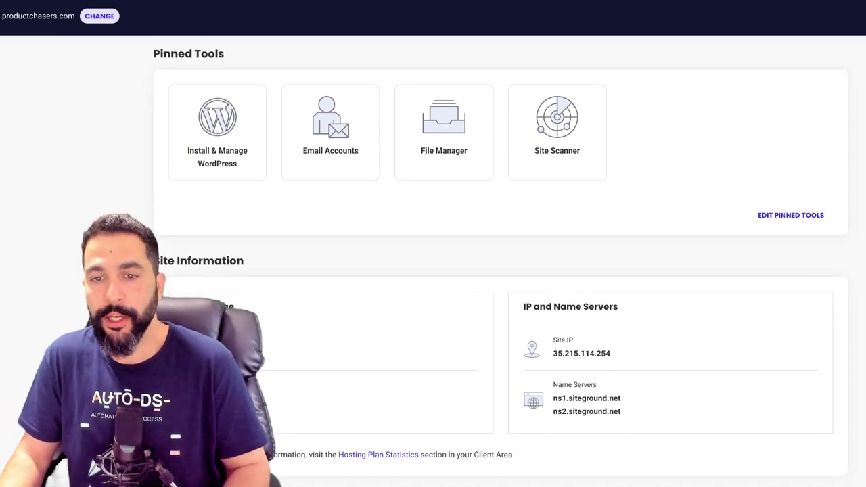
pyautogui.tripleClick(574, 341)
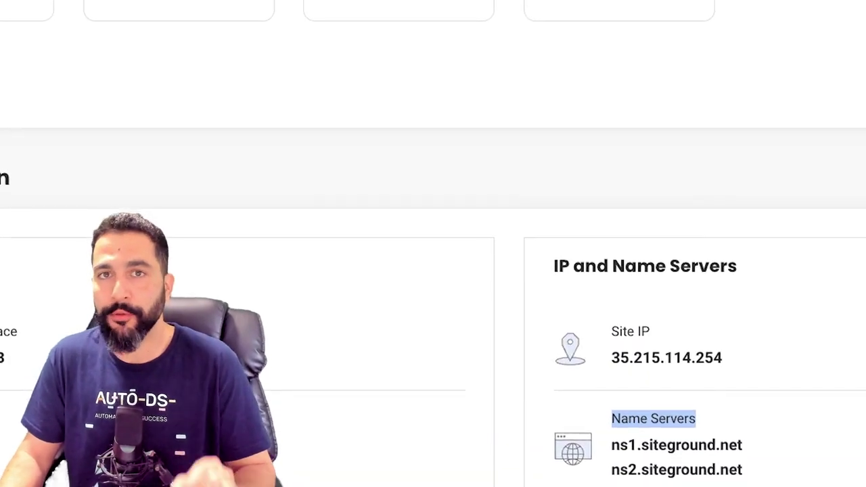
pyautogui.click(741, 443)
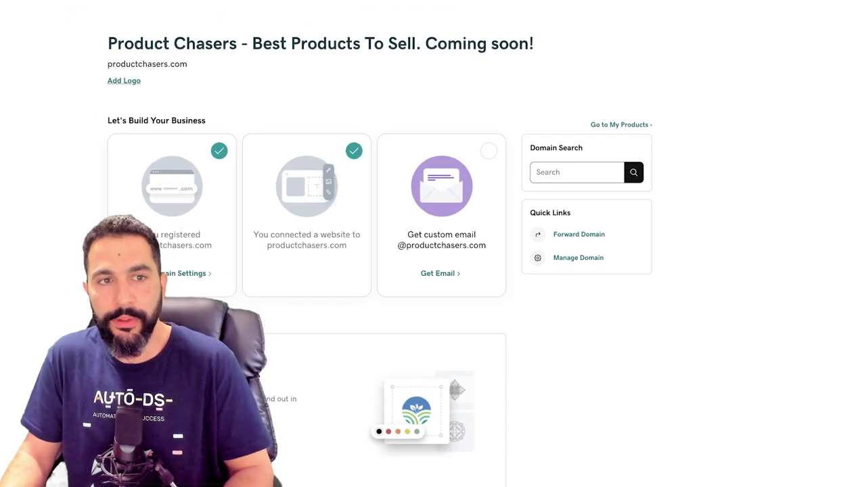
# Step: Switch to GoDaddy, open the DNS management of productchasers.com, and check its Nameservers section
pyautogui.scroll(-3, 432, 244)
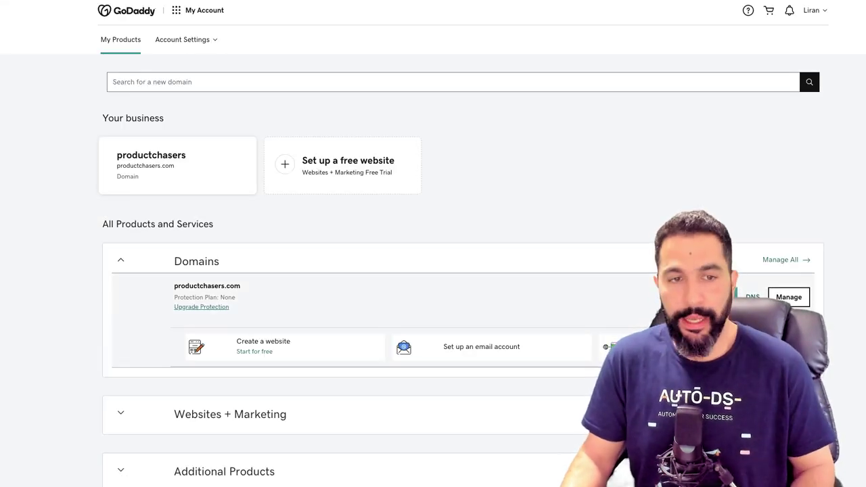
pyautogui.hotkey('ctrl', '+')
pyautogui.hotkey('ctrl', '+')
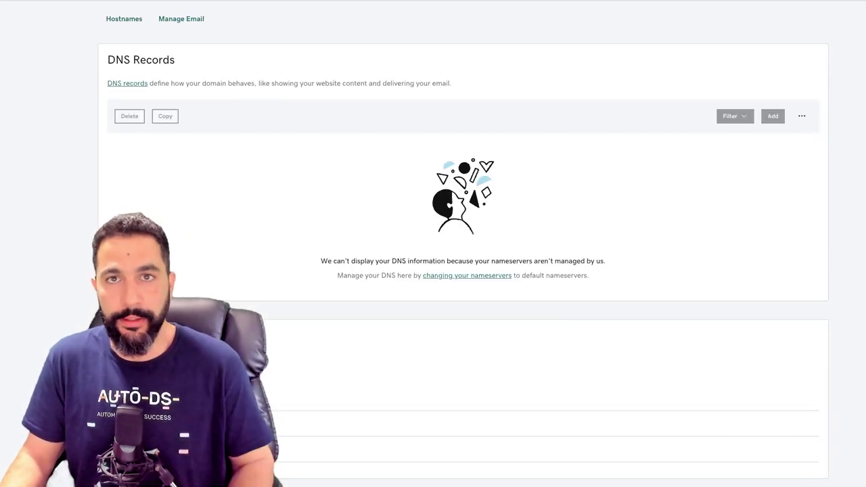
pyautogui.scroll(-2, 462, 244)
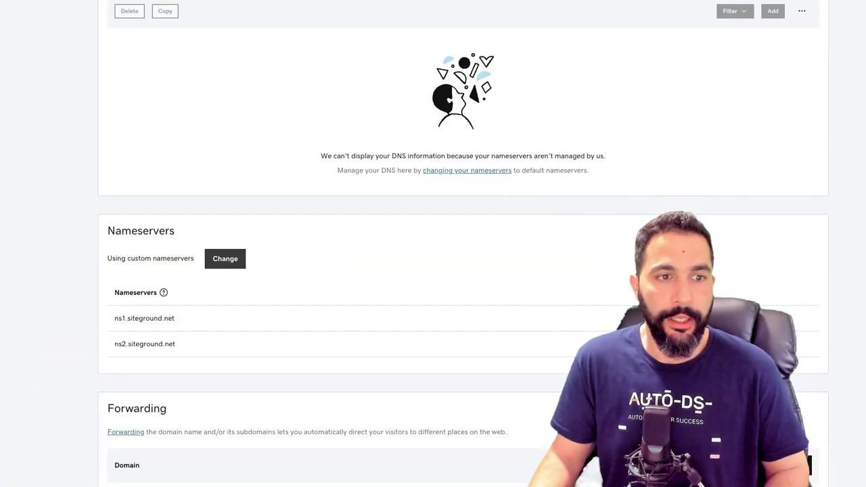
# Step: Open the nameserver change for productchasers.com, then switch to SiteGround and compare the name servers in its Site Information
pyautogui.click(225, 259)
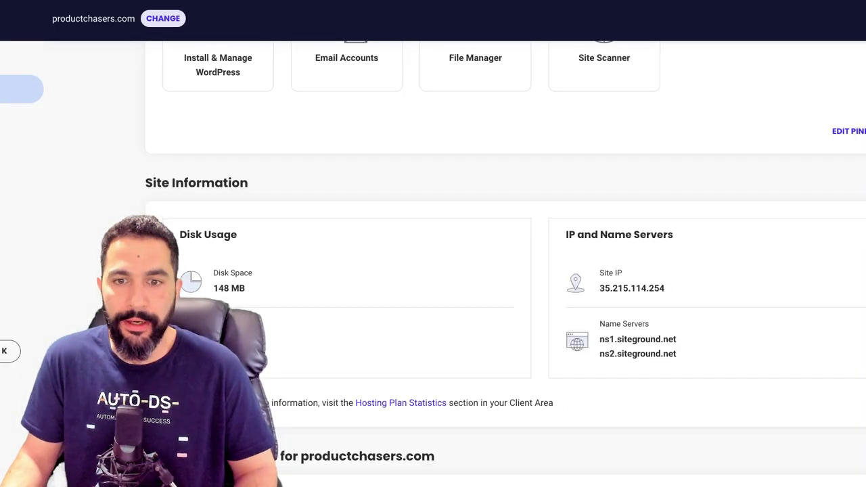
pyautogui.scroll(-1, 505, 263)
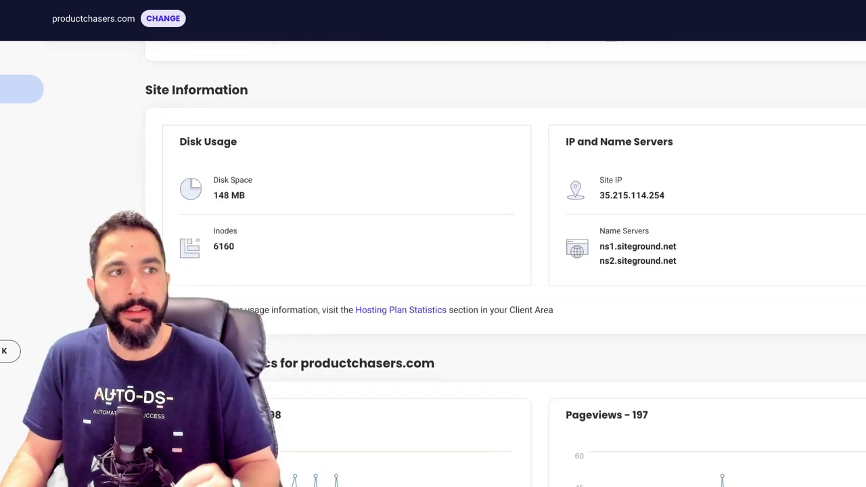
pyautogui.scroll(4, 506, 264)
pyautogui.scroll(-2, 500, 271)
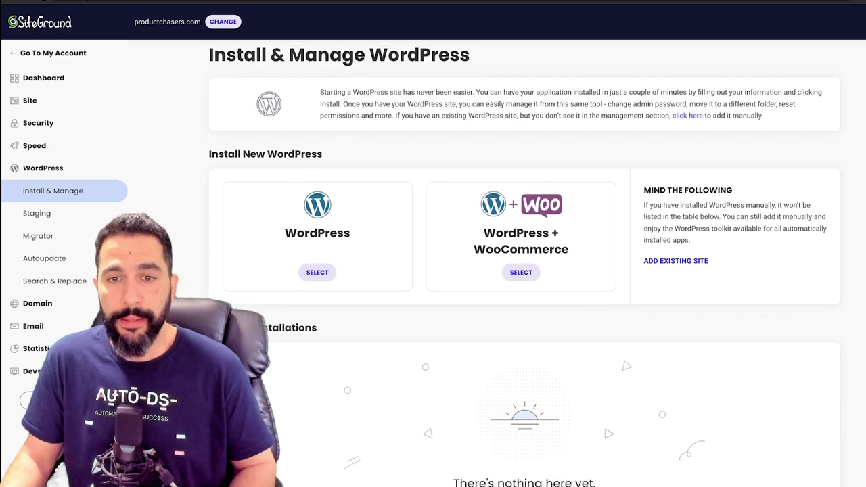
# Step: Install WordPress + WooCommerce on productchasers.com in English (United States), using the main folder and the admin username, password and email
pyautogui.scroll(-1, 525, 264)
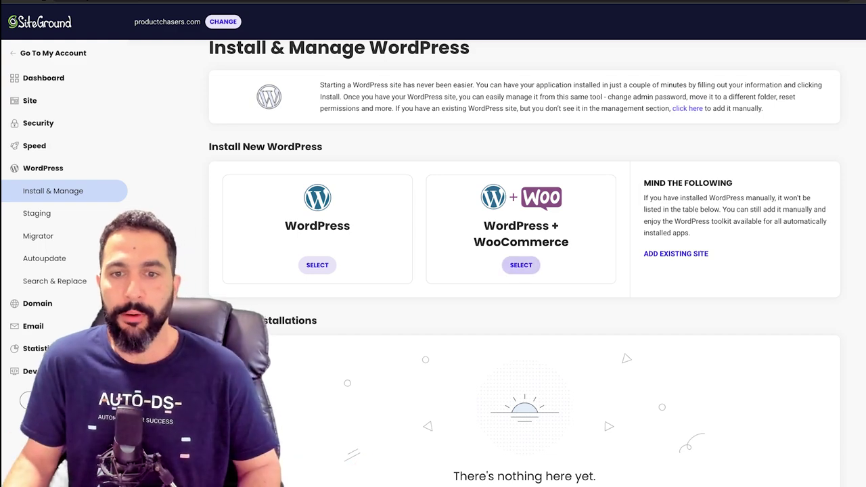
pyautogui.click(520, 264)
pyautogui.scroll(-3, 520, 265)
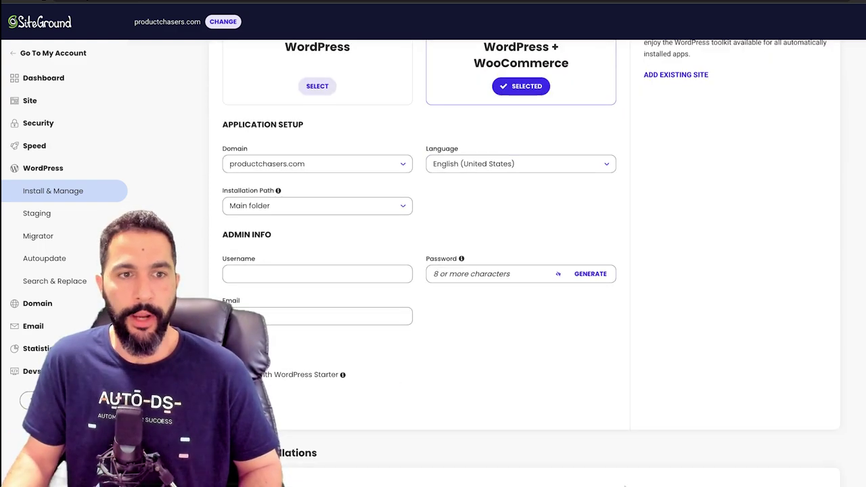
pyautogui.click(317, 164)
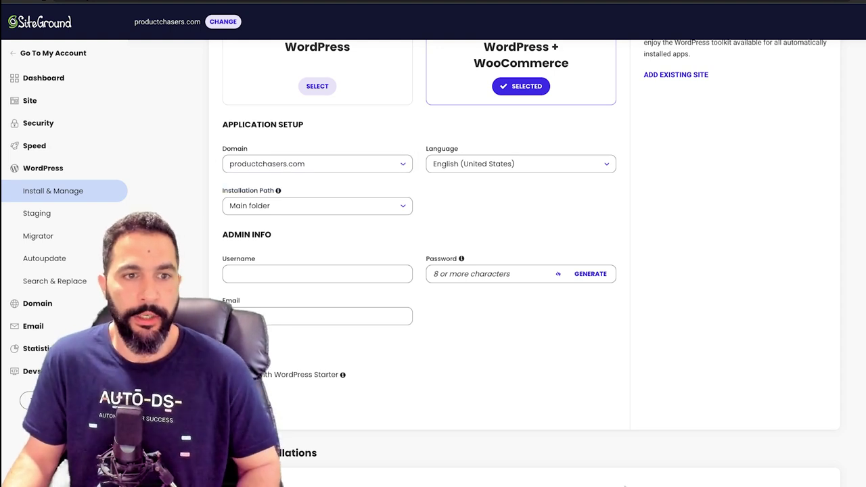
pyautogui.scroll(-2, 531, 262)
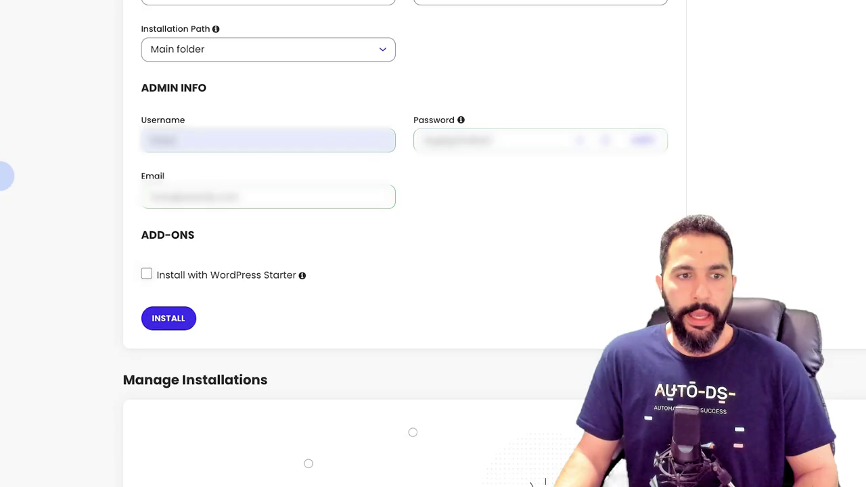
pyautogui.click(226, 264)
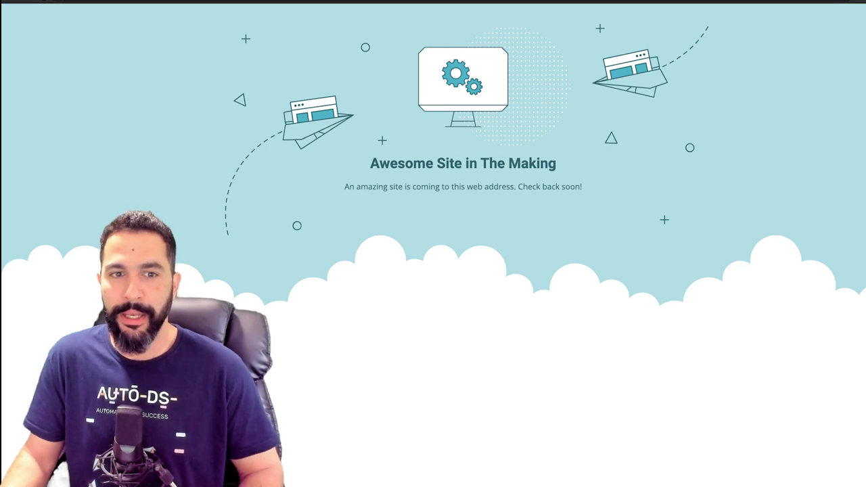
# Step: Open the admin panel of the new productchasers.com site and start the WordPress Starter customization wizard
pyautogui.doubleClick(529, 187)
pyautogui.click(529, 187)
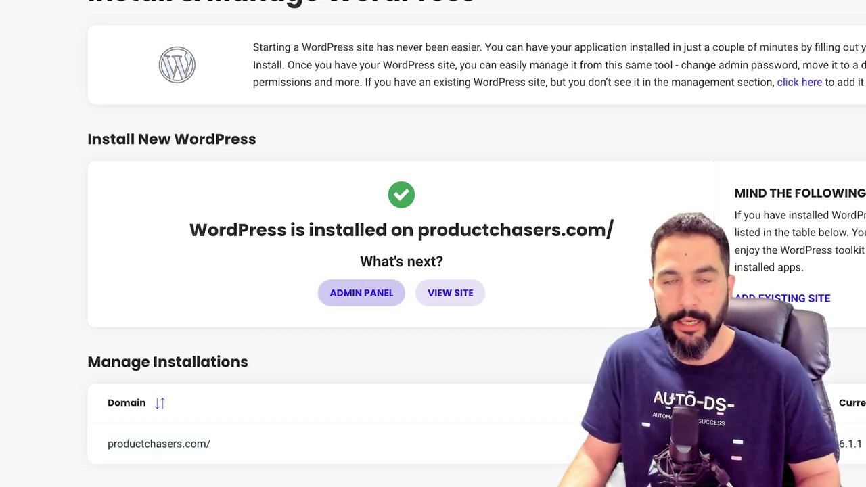
pyautogui.click(361, 292)
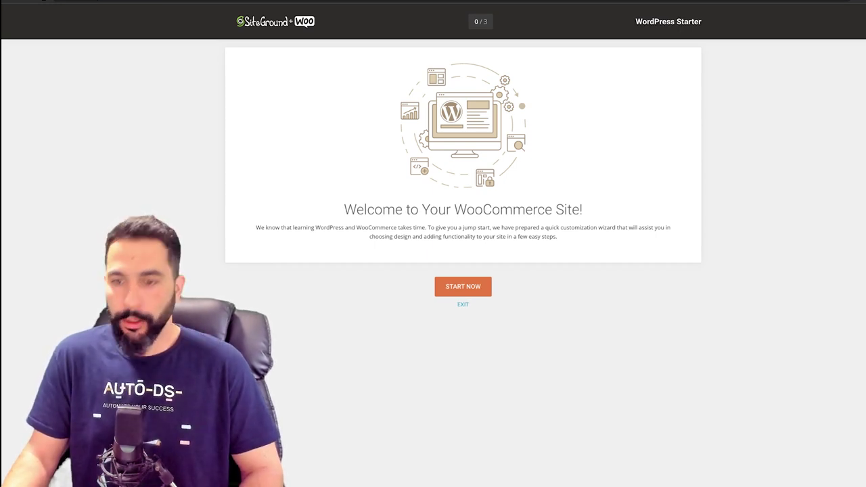
pyautogui.hotkey('ctrl', '+')
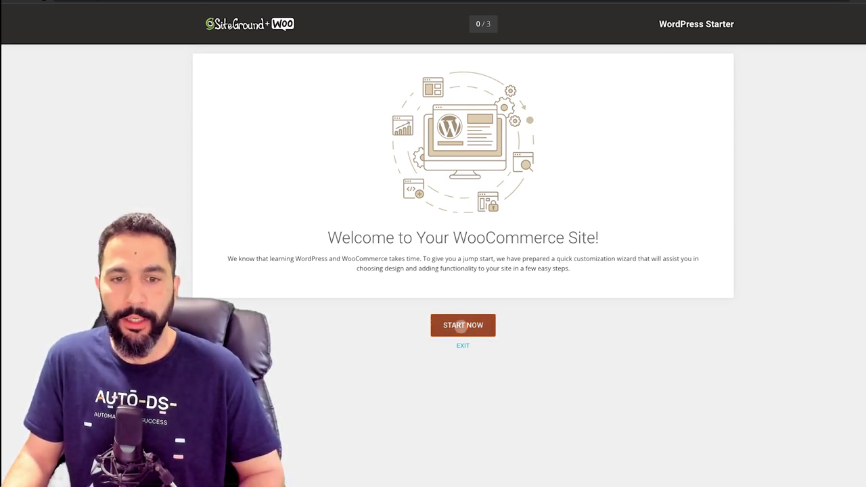
pyautogui.click(463, 325)
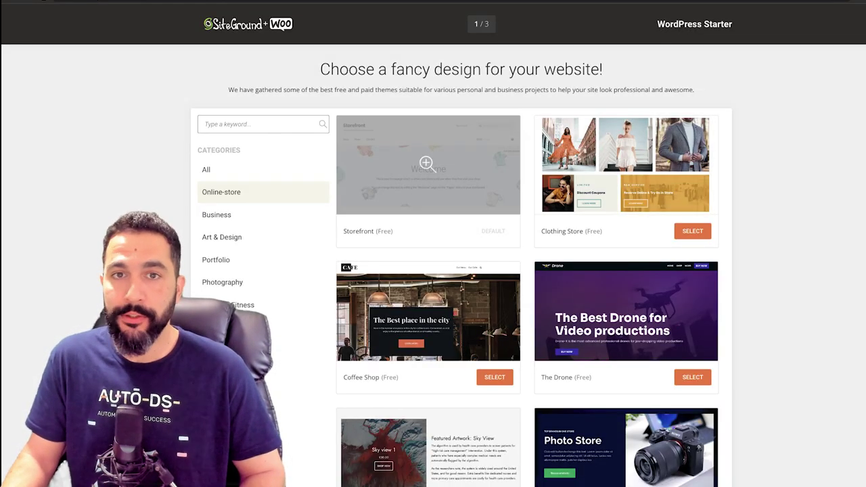
# Step: Look through the Online-store designs offered in the wizard's theme selection, from Storefront to Dietitian
pyautogui.scroll(-4, 426, 306)
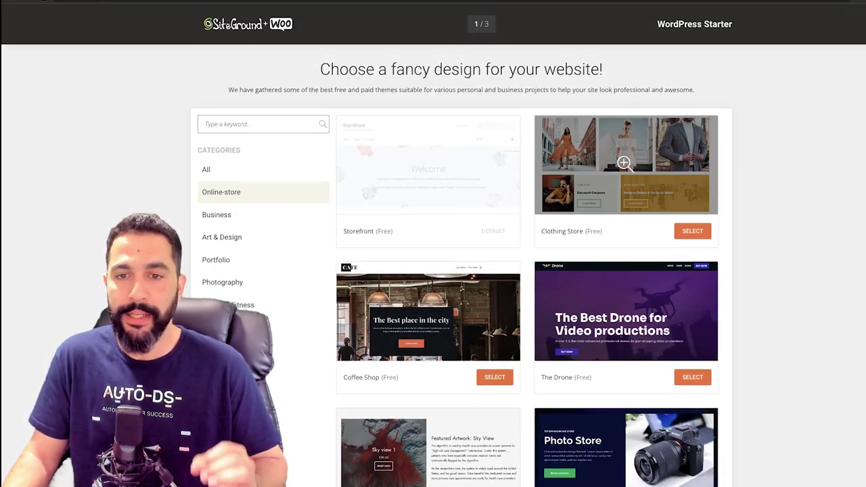
pyautogui.scroll(-4, 623, 169)
pyautogui.scroll(-1, 623, 183)
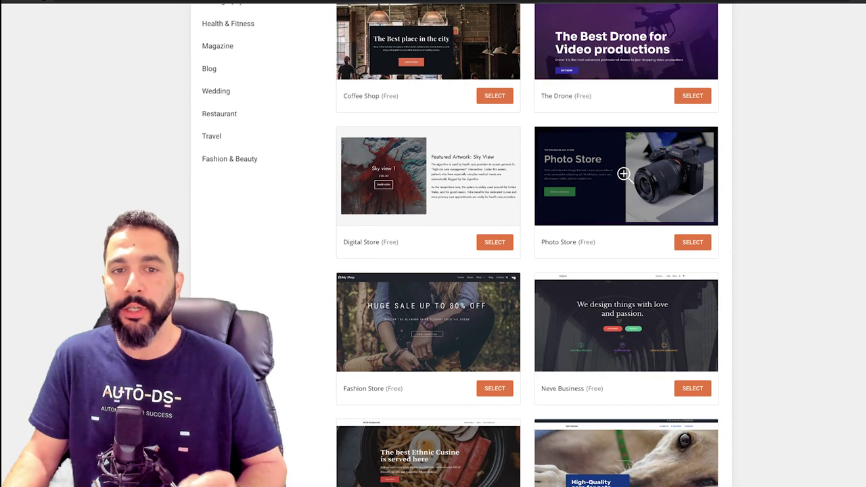
pyautogui.scroll(5, 623, 174)
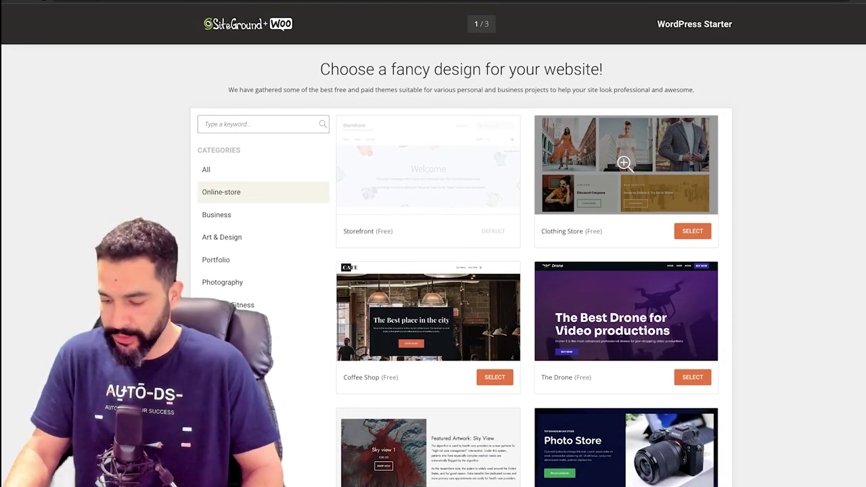
pyautogui.hotkey('ctrl', '+')
pyautogui.scroll(-2, 514, 176)
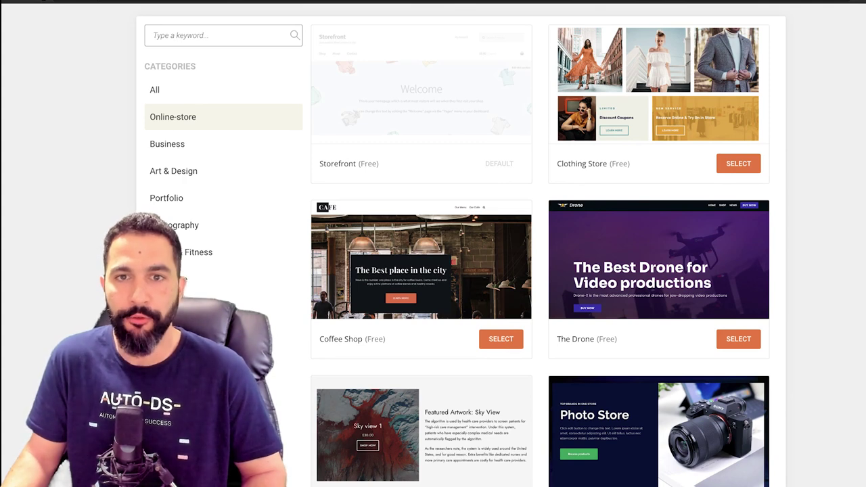
pyautogui.scroll(1, 418, 116)
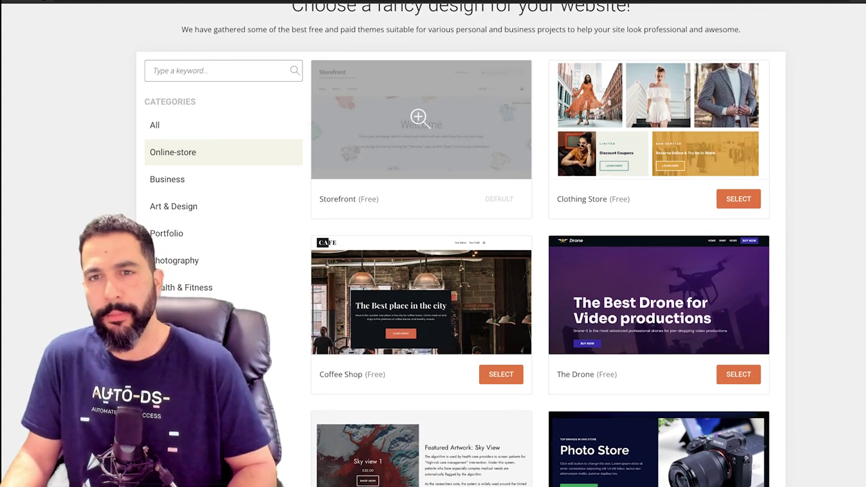
pyautogui.scroll(-5, 655, 117)
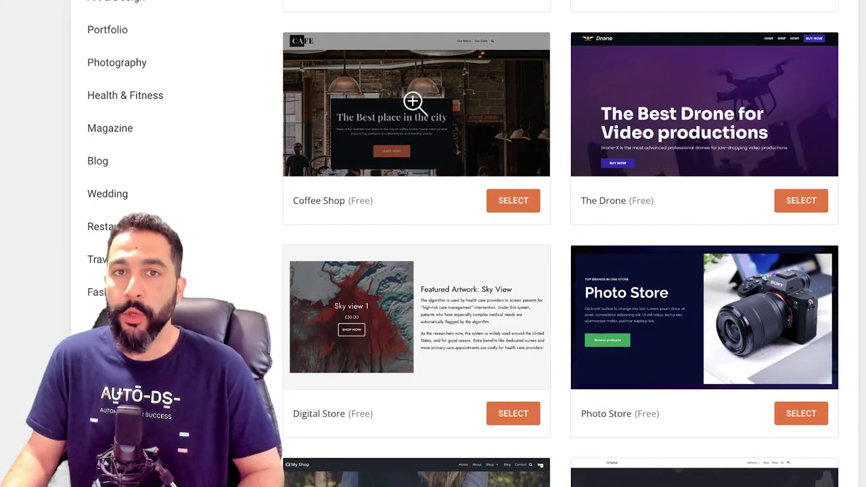
pyautogui.scroll(-4, 413, 104)
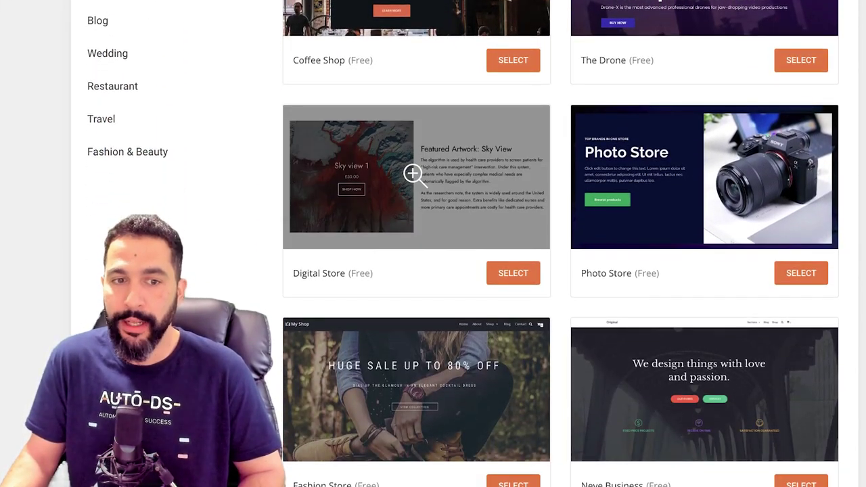
pyautogui.doubleClick(361, 273)
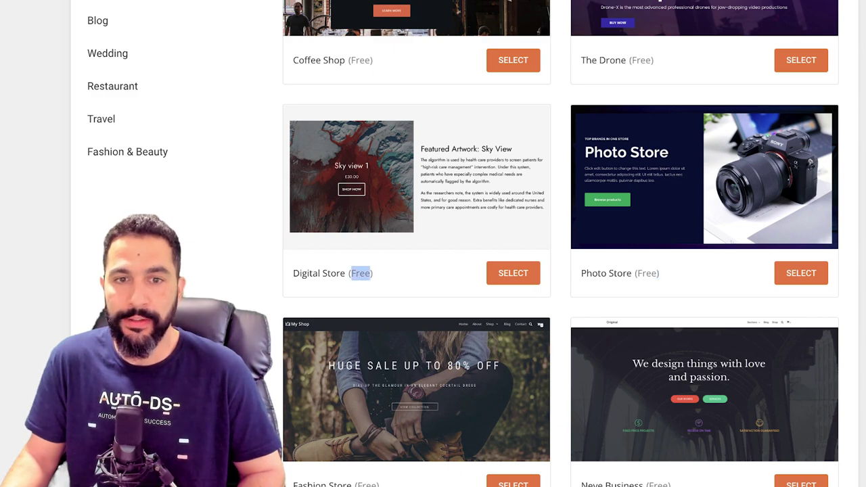
pyautogui.scroll(-7, 379, 264)
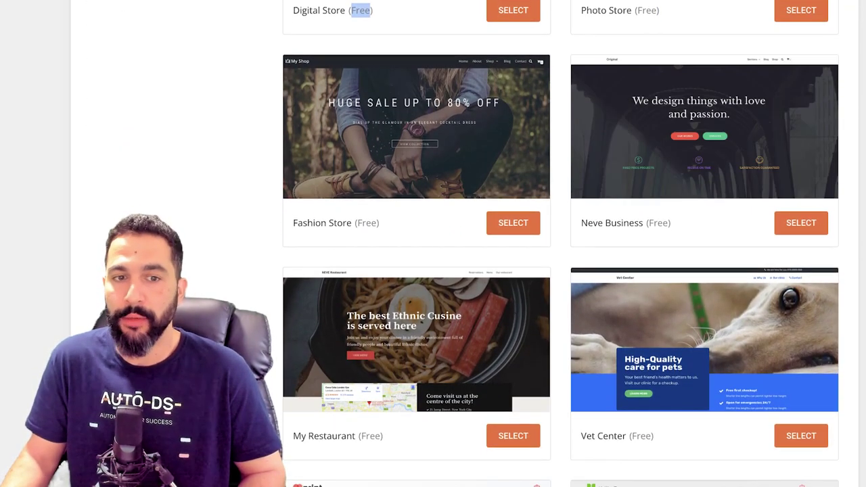
pyautogui.scroll(-3, 411, 228)
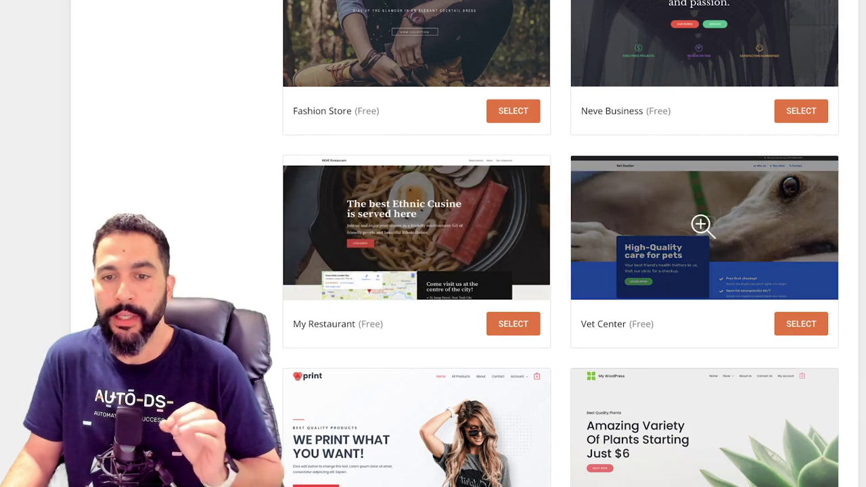
pyautogui.scroll(-3, 700, 203)
pyautogui.scroll(-5, 700, 136)
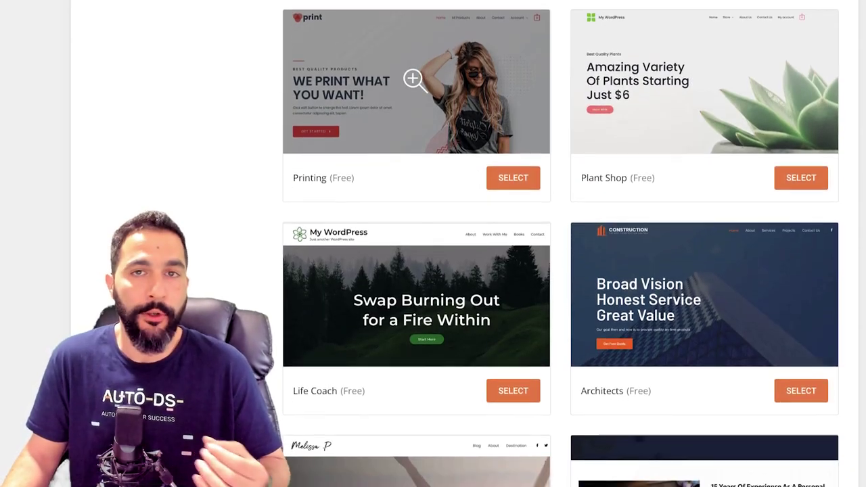
pyautogui.scroll(-3, 412, 174)
pyautogui.scroll(-2, 413, 175)
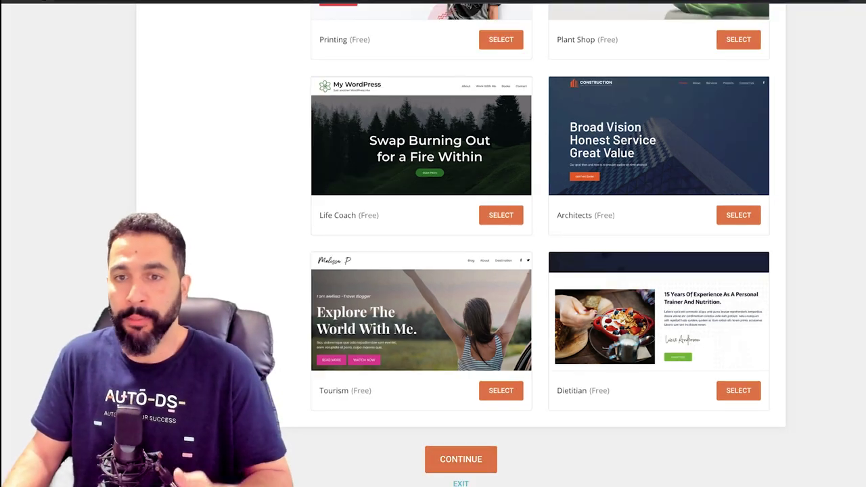
pyautogui.scroll(15, 432, 271)
pyautogui.scroll(2, 432, 244)
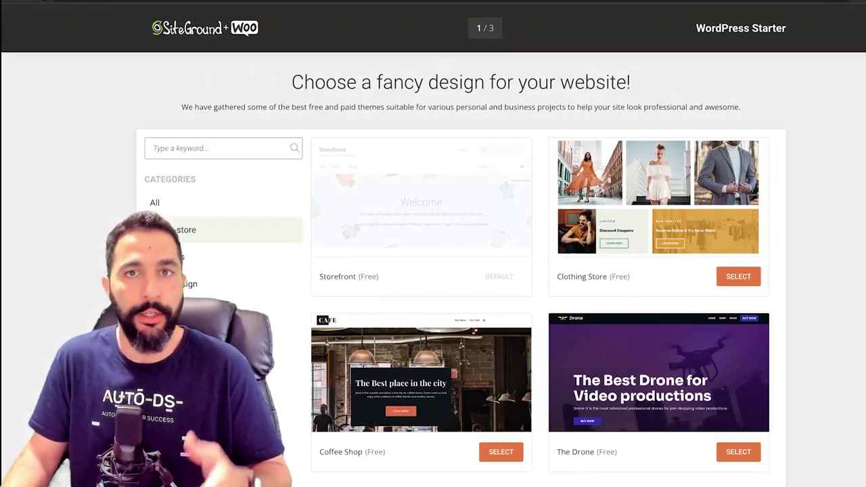
# Step: Preview the Storefront theme and examine its demo homepage, including the menu, shop categories and product sections
pyautogui.click(418, 194)
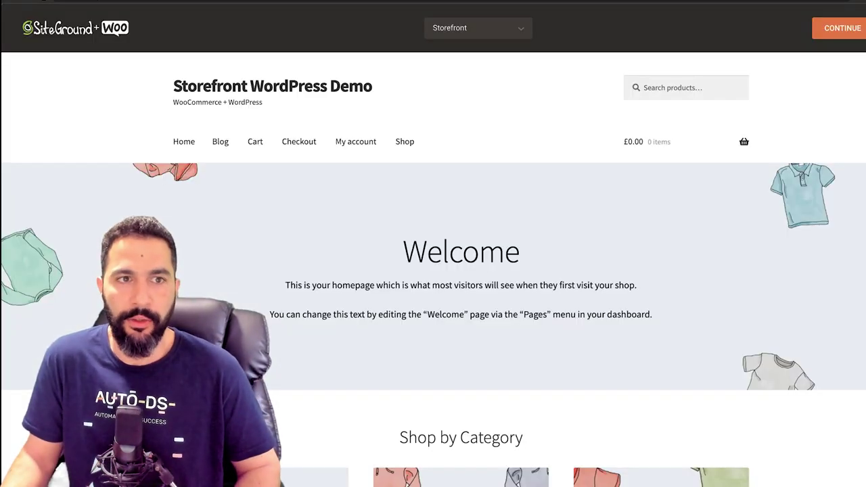
pyautogui.scroll(-2, 433, 271)
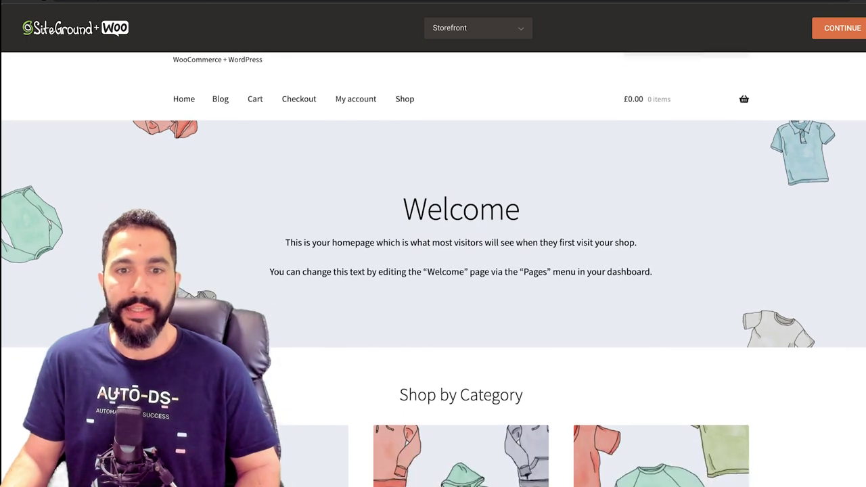
pyautogui.scroll(-5, 433, 270)
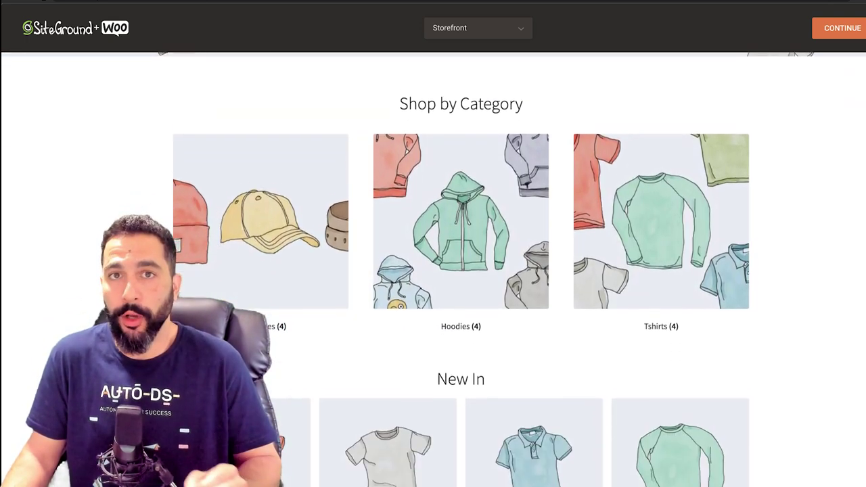
pyautogui.scroll(6, 433, 271)
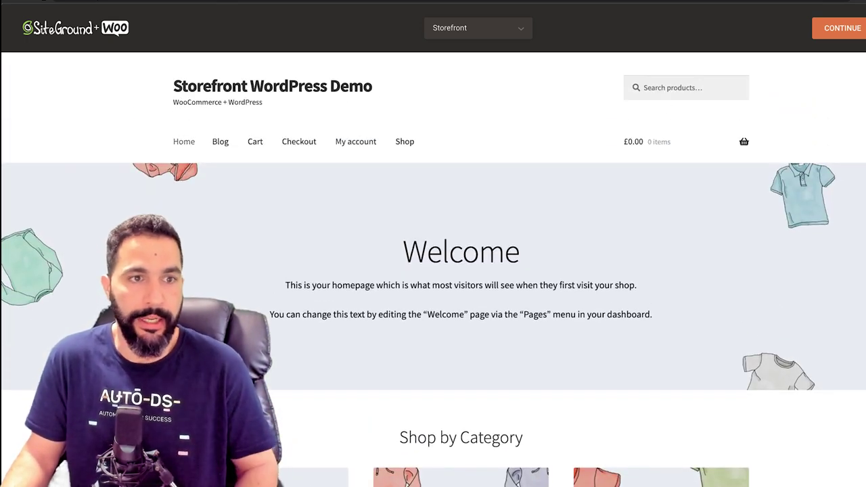
pyautogui.scroll(-2, 433, 270)
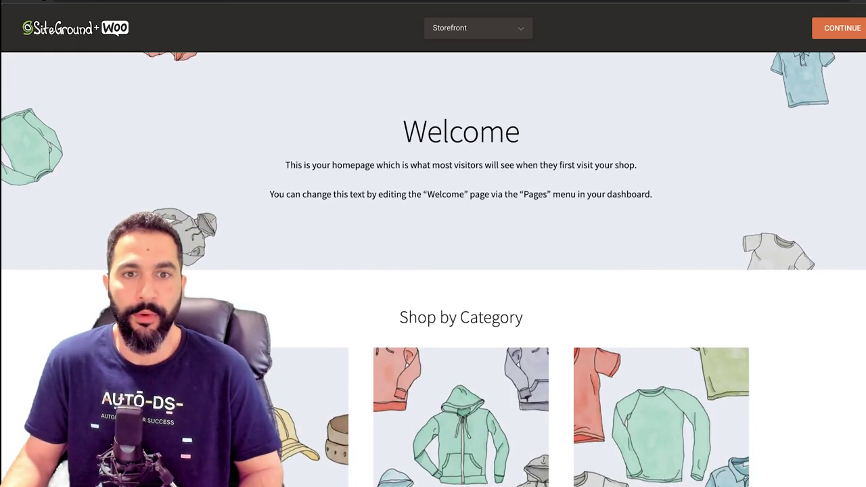
pyautogui.scroll(-4, 453, 196)
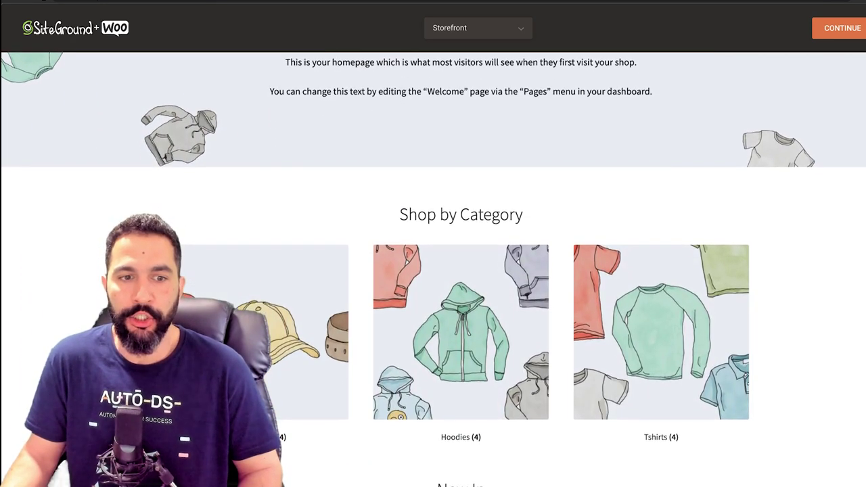
pyautogui.scroll(-5, 461, 269)
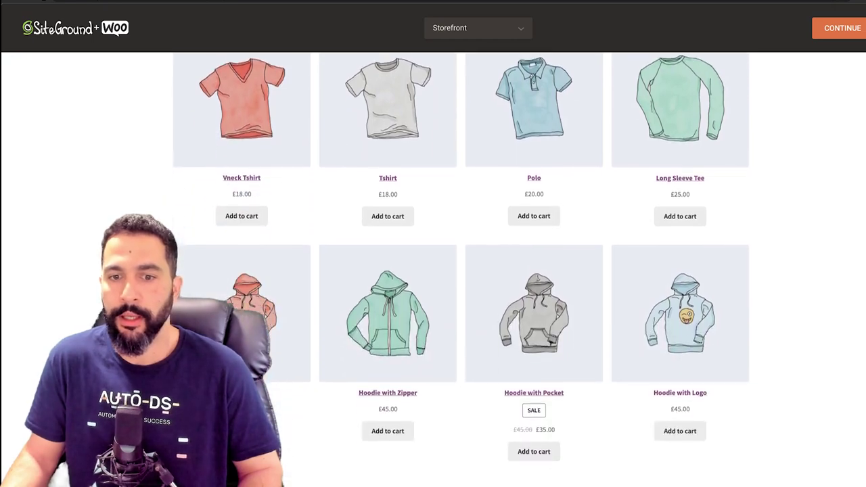
pyautogui.scroll(-10, 461, 258)
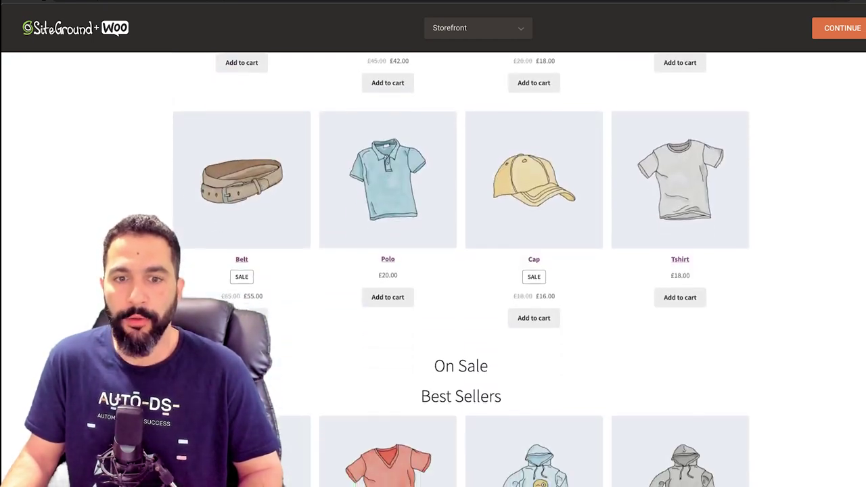
pyautogui.scroll(-4, 462, 269)
# Step: Switch the theme preview to Neve Business
pyautogui.scroll(20, 461, 269)
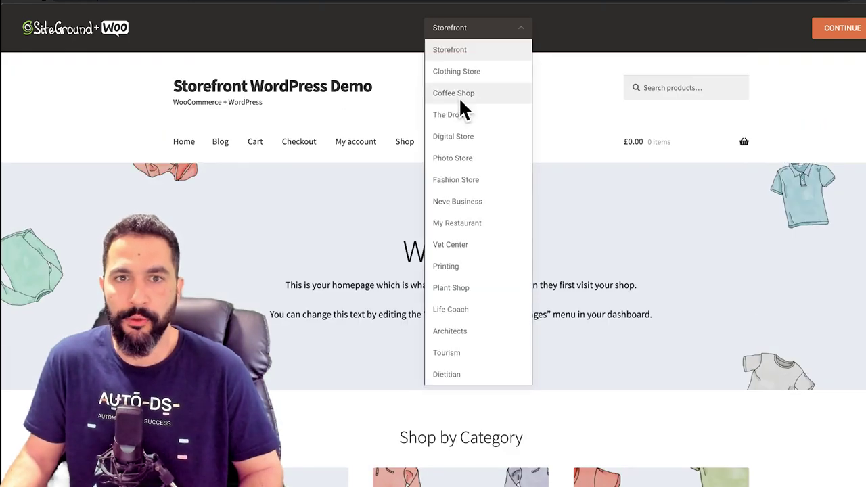
pyautogui.click(457, 201)
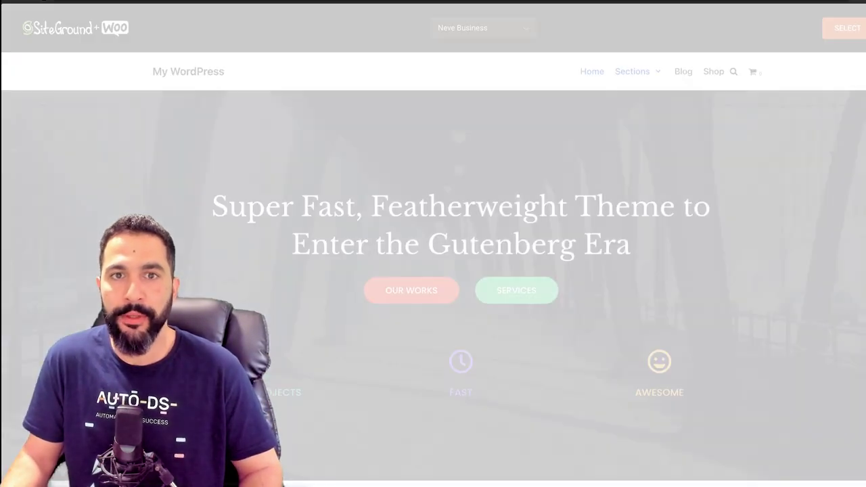
# Step: Examine the Neve Business demo homepage and preview the Printing theme's demo homepage for comparison
pyautogui.scroll(-10, 432, 270)
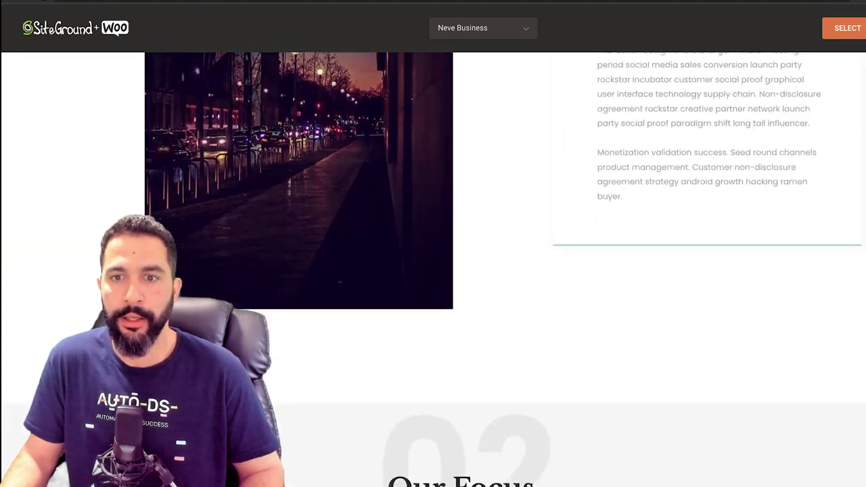
pyautogui.scroll(10, 433, 270)
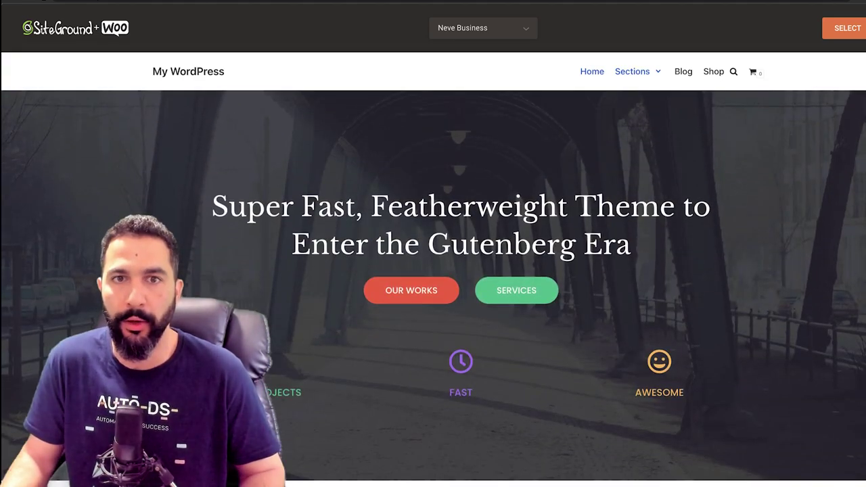
pyautogui.click(483, 29)
pyautogui.click(457, 267)
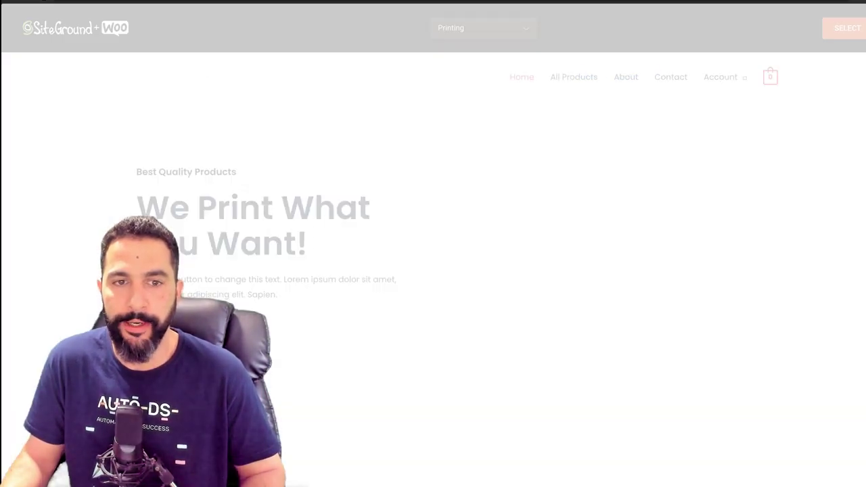
pyautogui.scroll(-10, 457, 267)
pyautogui.scroll(-3, 433, 271)
pyautogui.scroll(10, 433, 270)
# Step: Switch the theme preview back to Storefront and continue the wizard with it as the store's theme
pyautogui.click(483, 27)
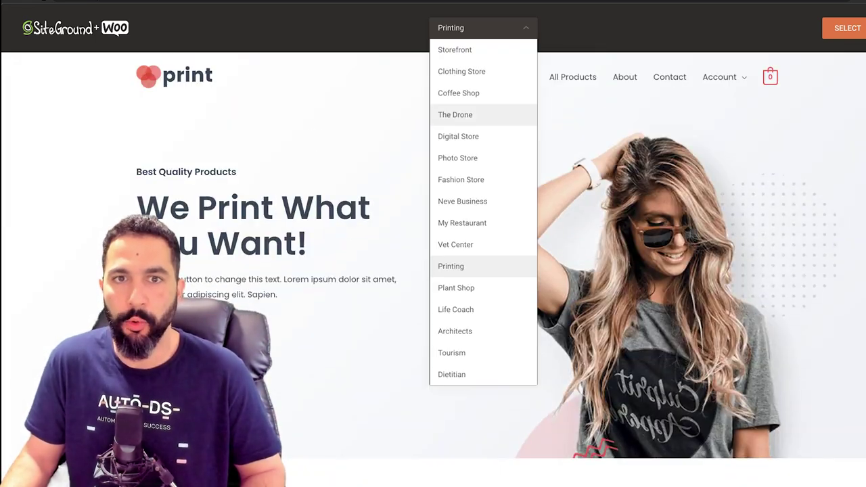
pyautogui.click(483, 50)
pyautogui.scroll(-5, 433, 270)
pyautogui.scroll(4, 433, 271)
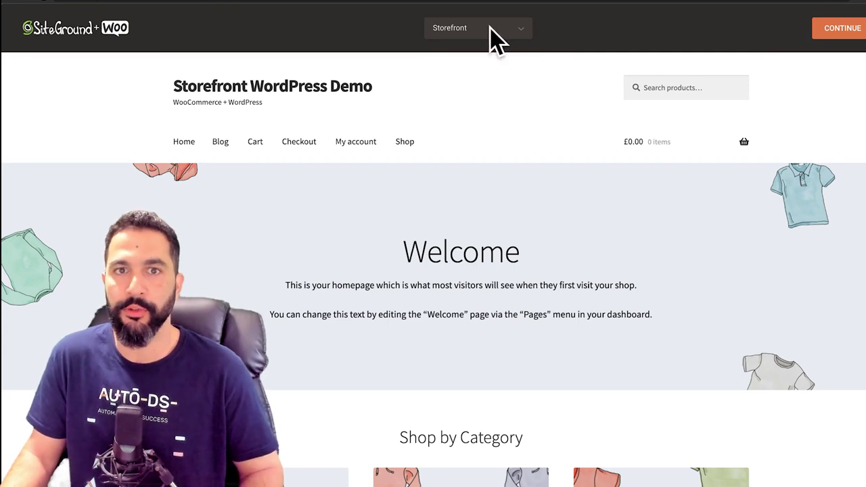
pyautogui.click(842, 28)
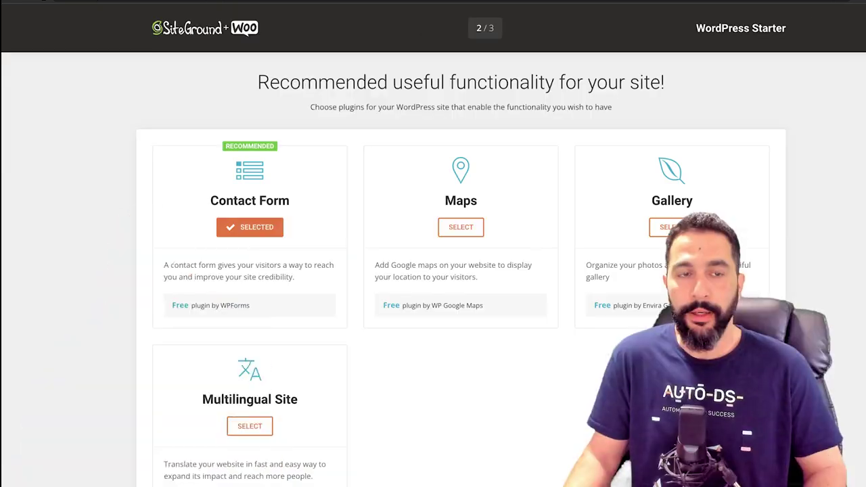
# Step: Keep only the Contact Form plugin selected among the recommended functionality and continue to the marketing plugins
pyautogui.scroll(-1, 433, 270)
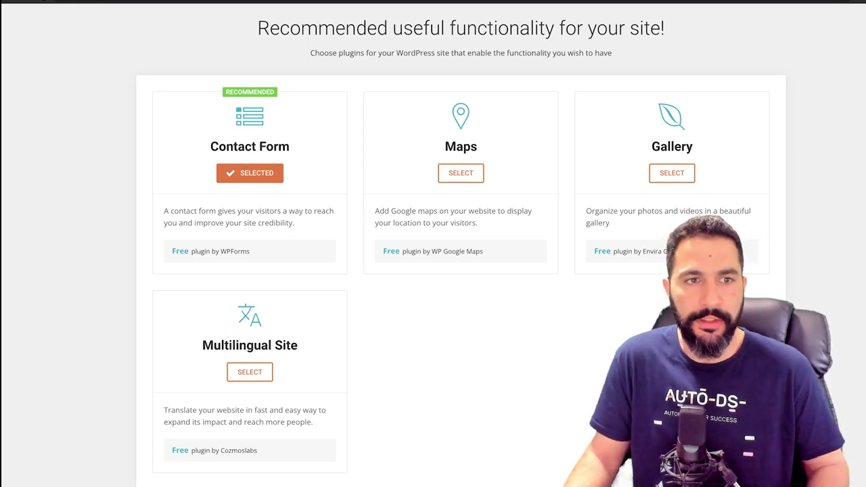
pyautogui.scroll(-2, 459, 244)
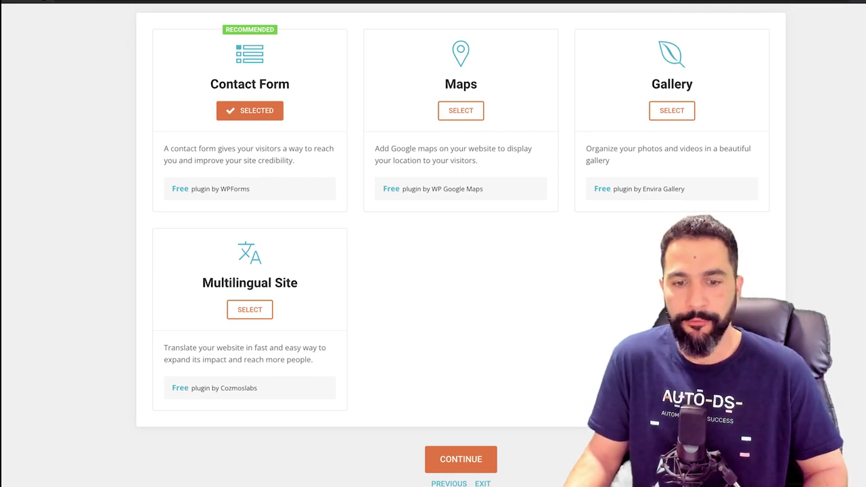
pyautogui.click(460, 459)
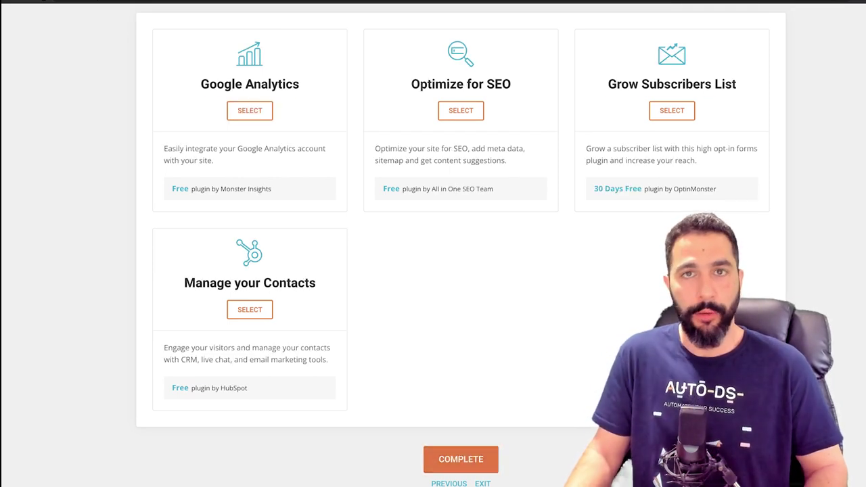
# Step: Examine the marketing plugin offers: Google Analytics, Optimize for SEO, Grow Subscribers List and Manage your Contacts
pyautogui.scroll(4, 433, 243)
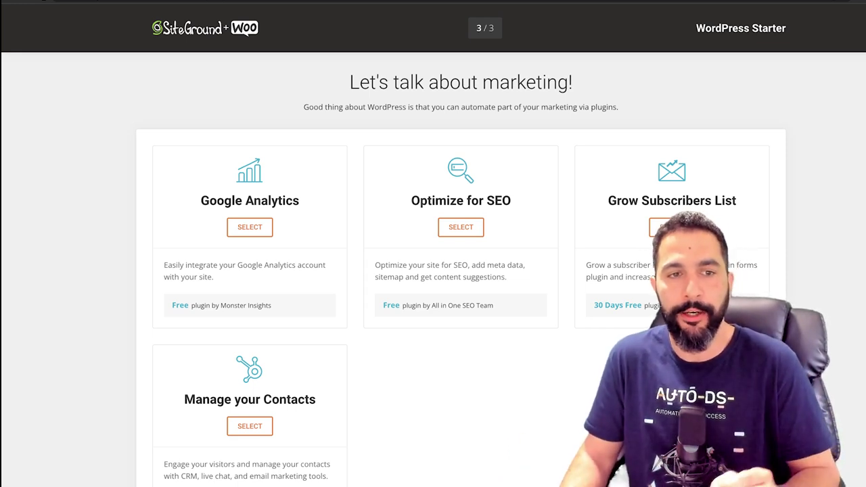
pyautogui.scroll(-1, 432, 271)
pyautogui.scroll(1, 432, 270)
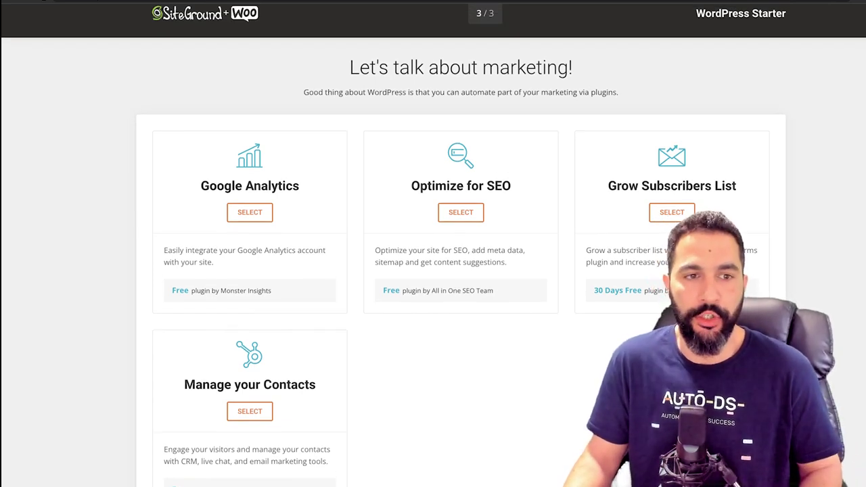
pyautogui.scroll(-1, 433, 243)
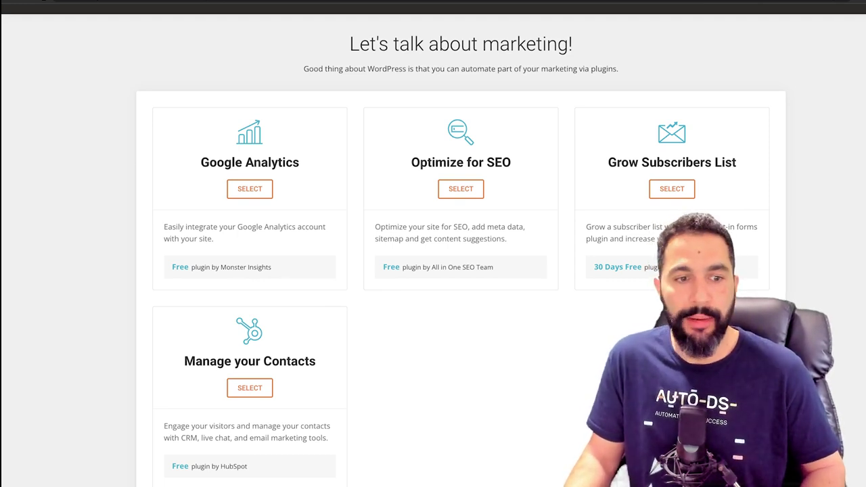
pyautogui.scroll(-2, 433, 244)
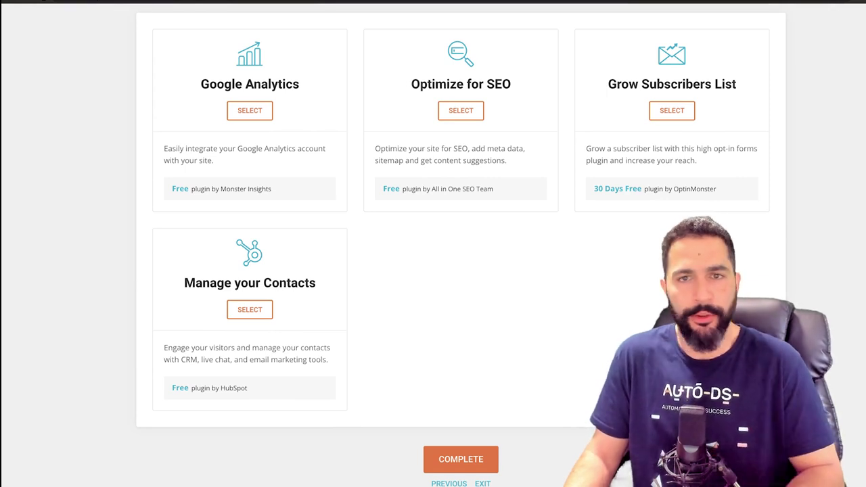
pyautogui.scroll(2, 461, 250)
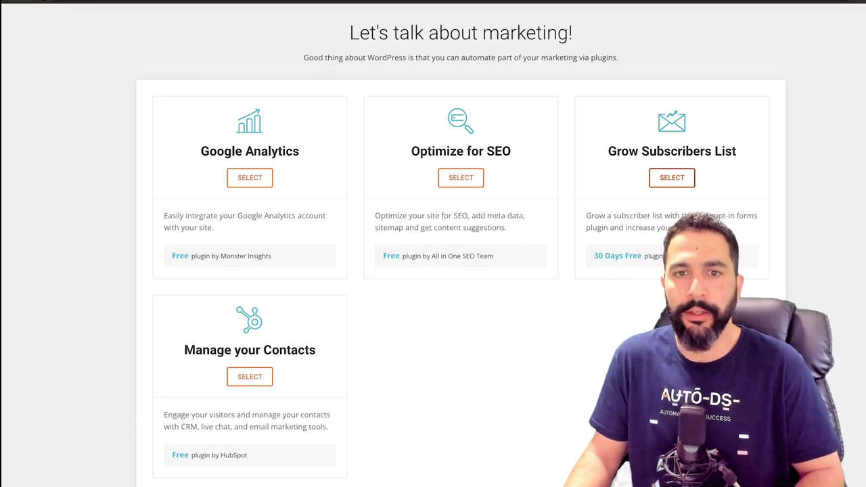
pyautogui.scroll(-2, 462, 249)
pyautogui.scroll(2, 461, 250)
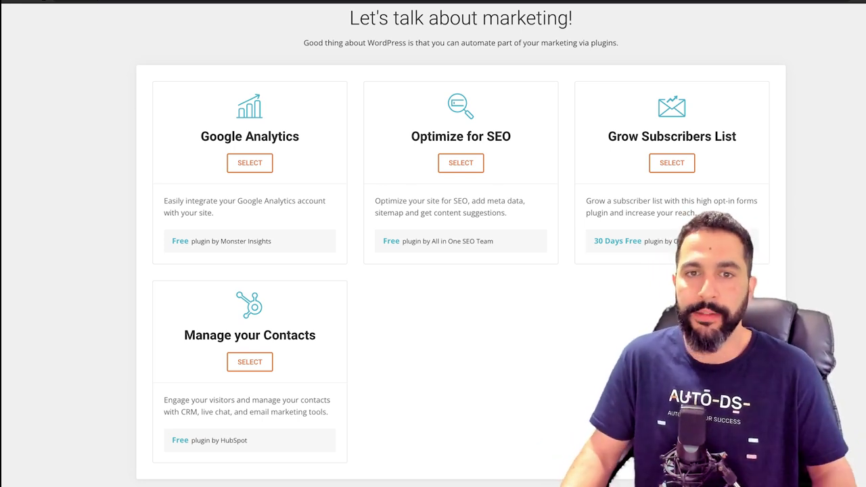
pyautogui.moveTo(411, 137); pyautogui.dragTo(511, 136)
pyautogui.click(512, 137)
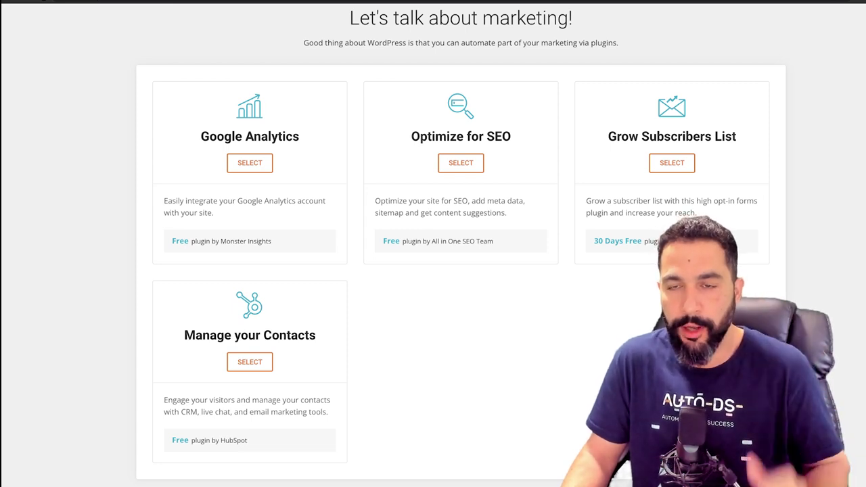
pyautogui.moveTo(607, 136); pyautogui.dragTo(737, 136)
pyautogui.click(737, 136)
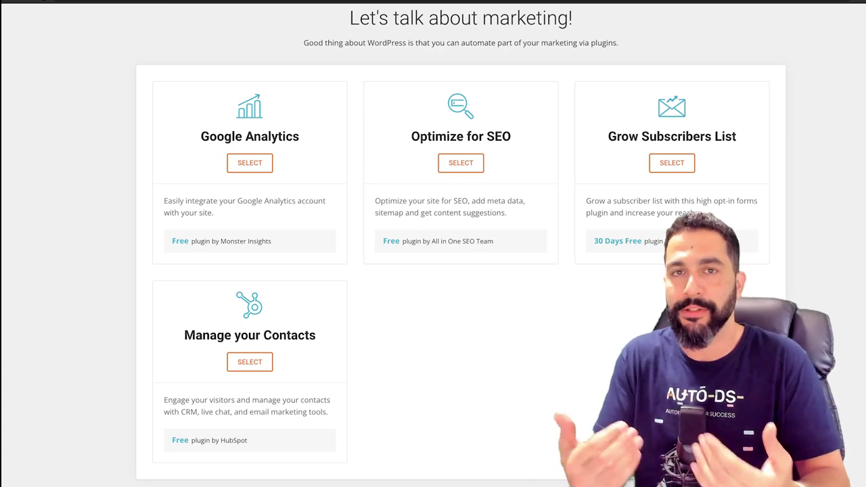
# Step: Complete the WordPress Starter wizard without selecting any marketing plugins
pyautogui.scroll(-2, 459, 270)
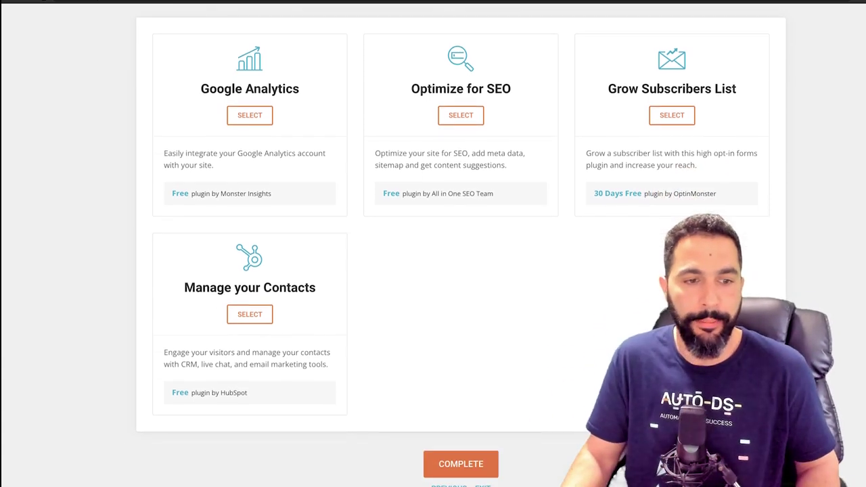
pyautogui.scroll(3, 460, 270)
pyautogui.scroll(-3, 460, 270)
pyautogui.click(461, 459)
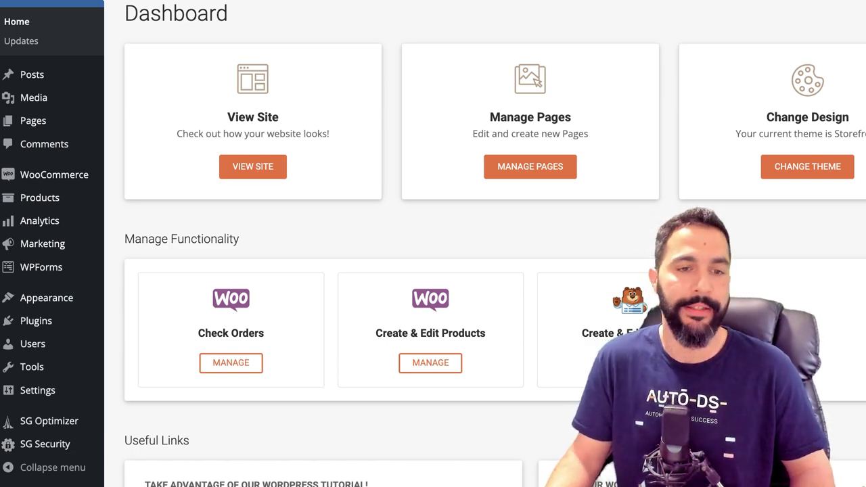
# Step: Look through the WordPress dashboard, including site viewing, page management, design, functionality shortcuts, useful links and news
pyautogui.scroll(-10, 485, 244)
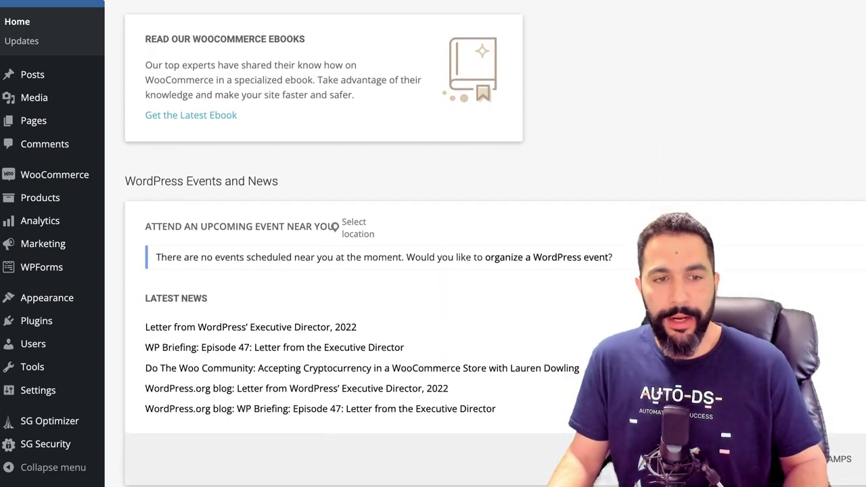
pyautogui.scroll(10, 485, 244)
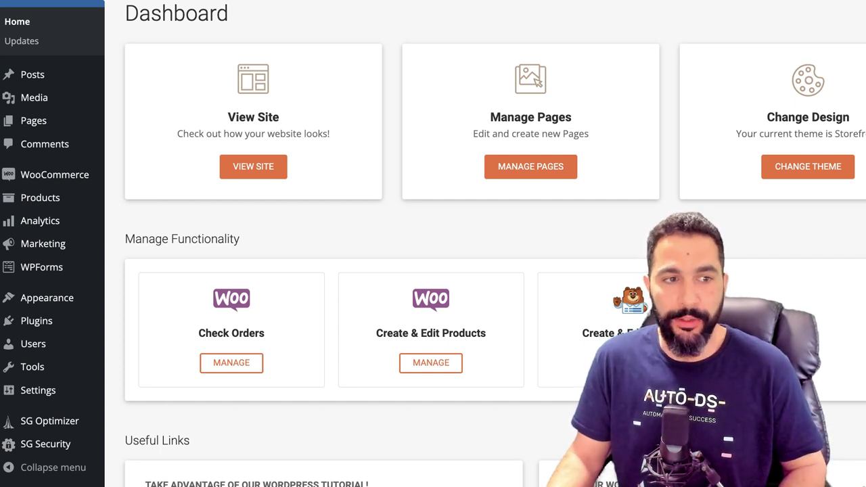
pyautogui.moveTo(279, 117); pyautogui.dragTo(227, 117)
pyautogui.click(280, 119)
pyautogui.moveTo(572, 117); pyautogui.dragTo(574, 117)
pyautogui.moveTo(767, 117); pyautogui.dragTo(820, 117)
pyautogui.click(820, 117)
pyautogui.scroll(-2, 494, 246)
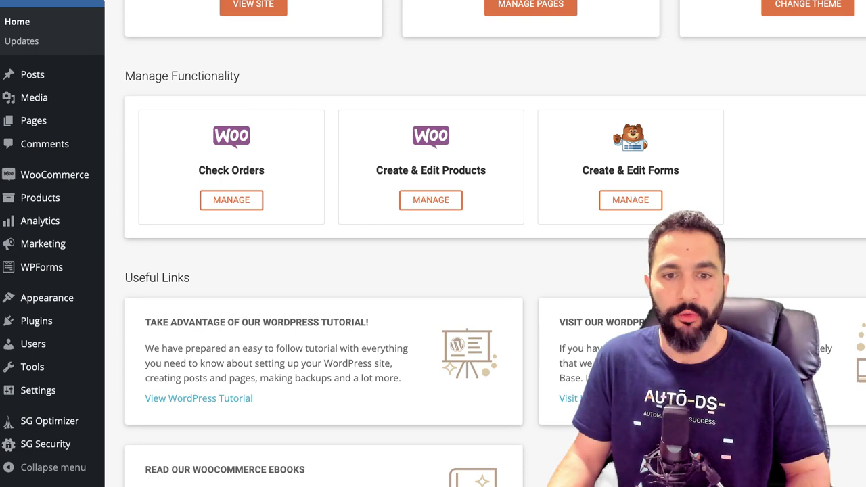
pyautogui.scroll(-5, 494, 271)
pyautogui.scroll(8, 494, 271)
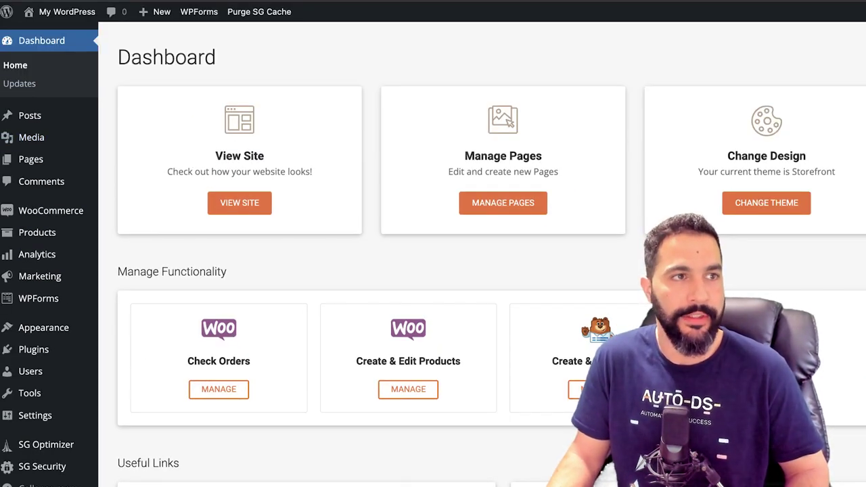
# Step: Examine the options for creating new content and the admin sections for Posts, Media and Pages
pyautogui.moveTo(161, 12)
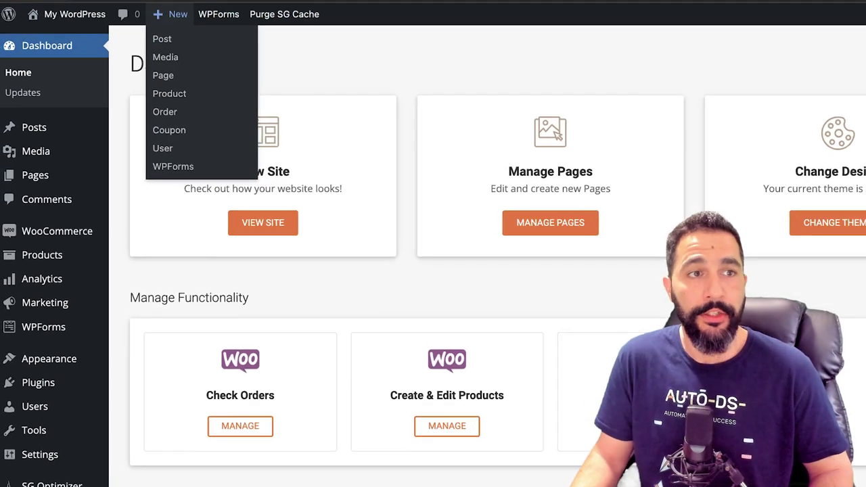
pyautogui.moveTo(218, 14)
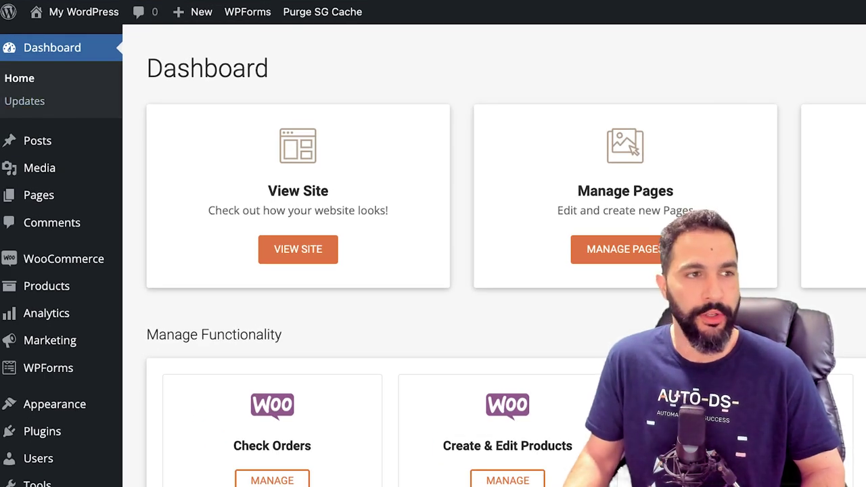
pyautogui.moveTo(37, 141)
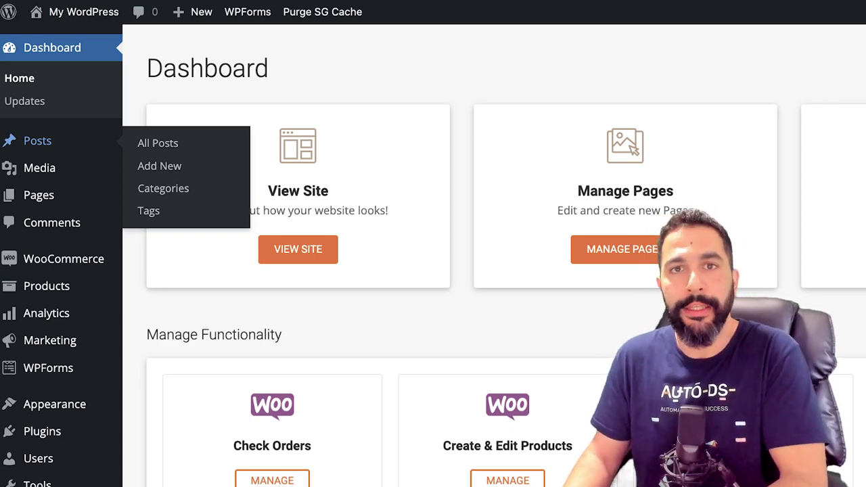
pyautogui.moveTo(39, 168)
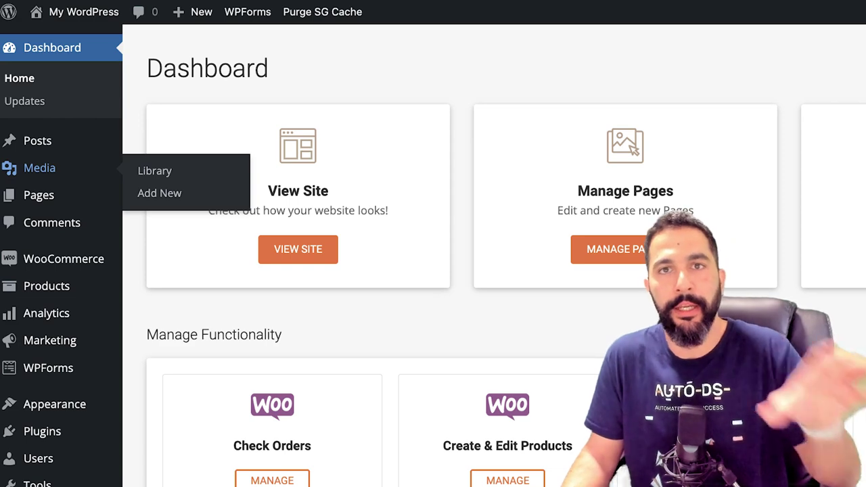
pyautogui.moveTo(38, 195)
pyautogui.scroll(-3, 38, 195)
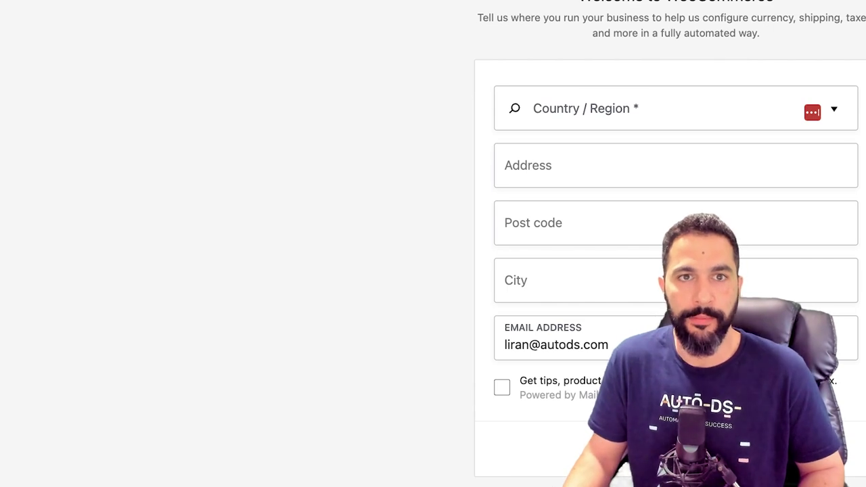
# Step: Examine the options under the WooCommerce, Products, Analytics, Marketing and WPForms sections of the WordPress admin
pyautogui.hscroll(-5, 433, 244)
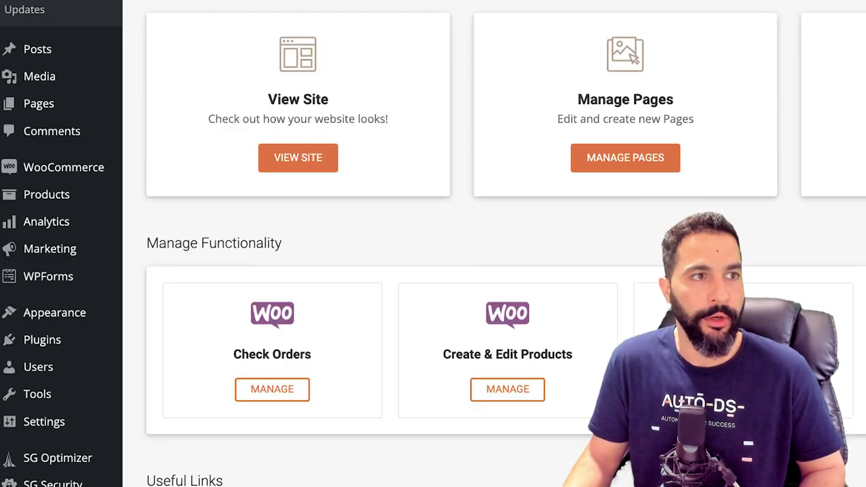
pyautogui.moveTo(64, 167)
pyautogui.moveTo(47, 194)
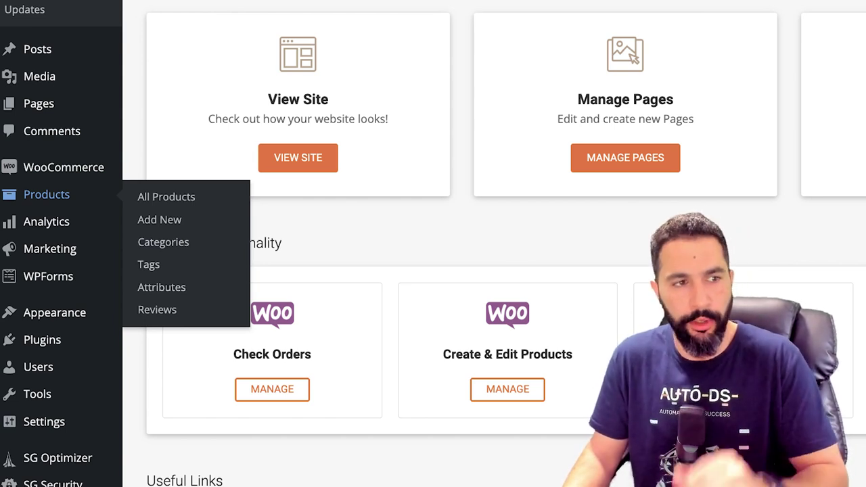
pyautogui.moveTo(46, 221)
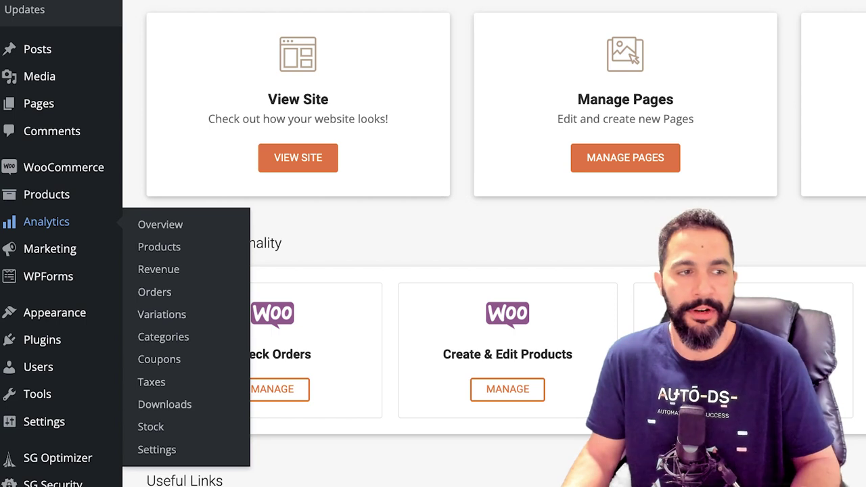
pyautogui.moveTo(50, 248)
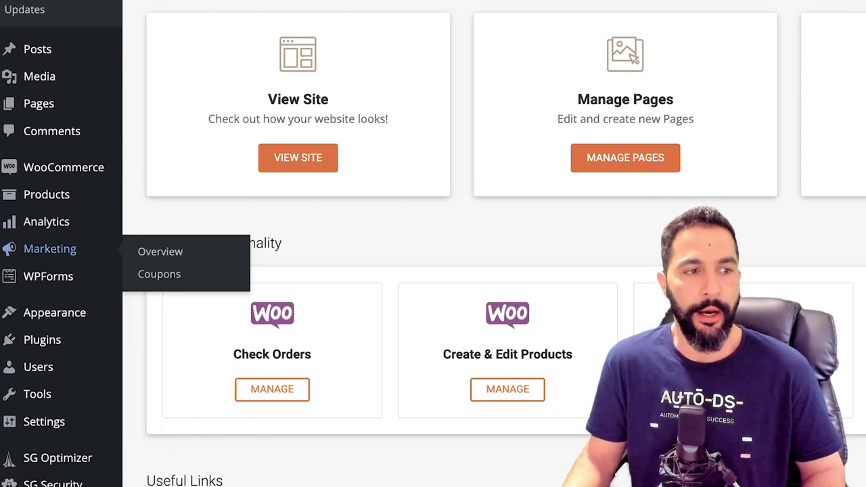
pyautogui.moveTo(48, 276)
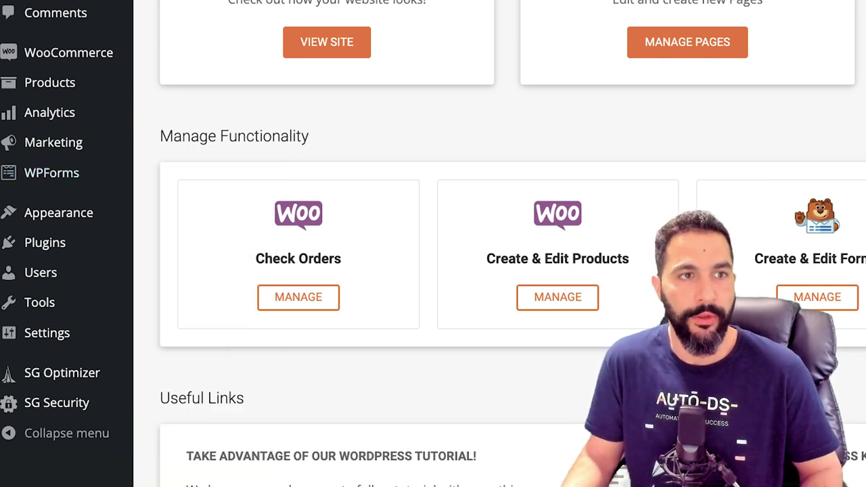
pyautogui.moveTo(51, 172)
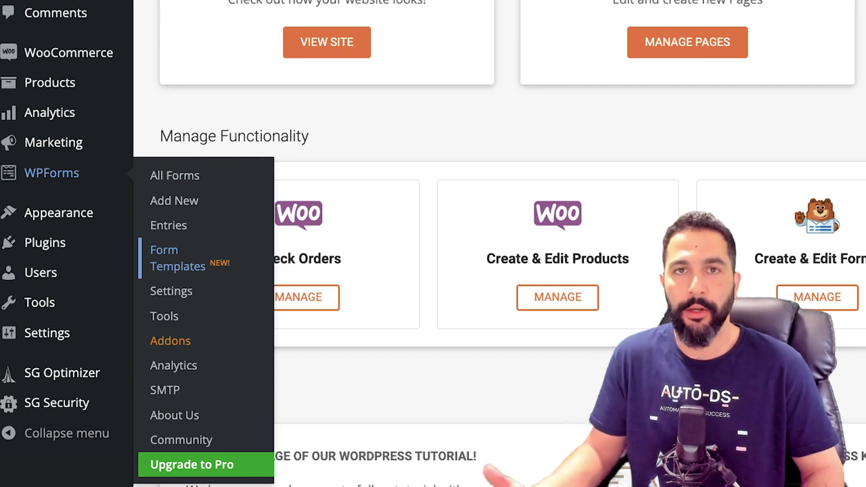
# Step: Examine the Appearance, Plugins, Users, Tools, Settings, SG Optimizer and SG Security sections of the WordPress admin
pyautogui.moveTo(58, 212)
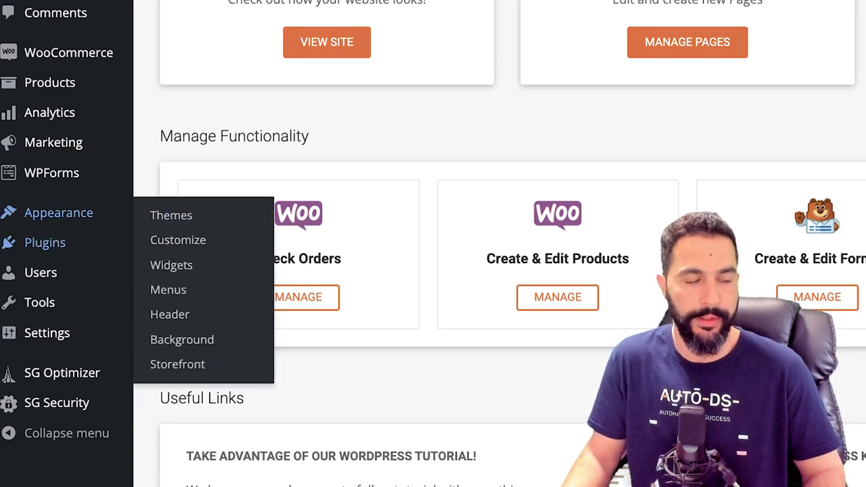
pyautogui.moveTo(44, 242)
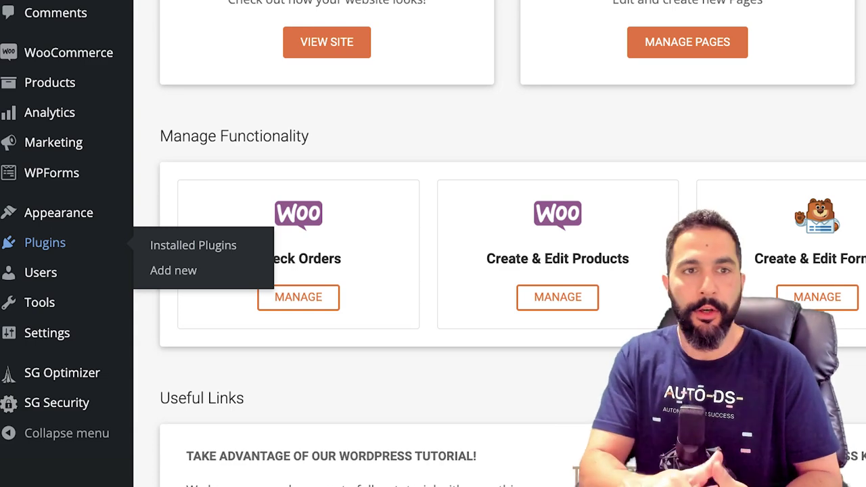
pyautogui.moveTo(41, 272)
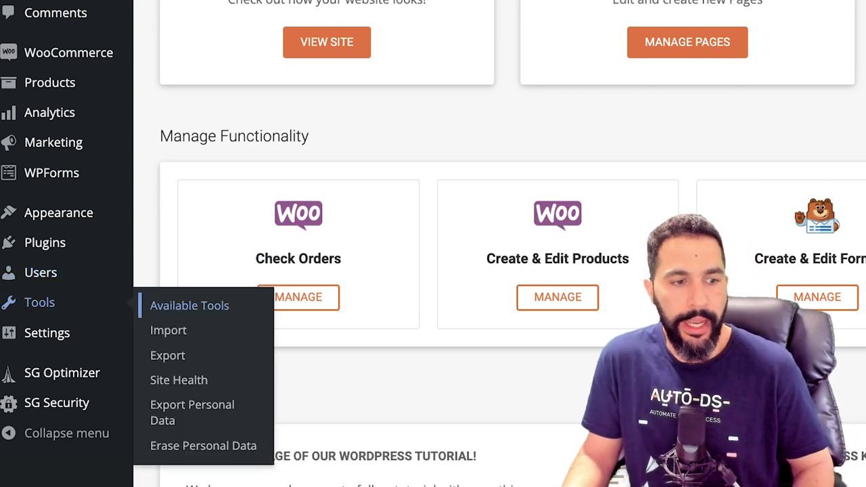
pyautogui.moveTo(47, 332)
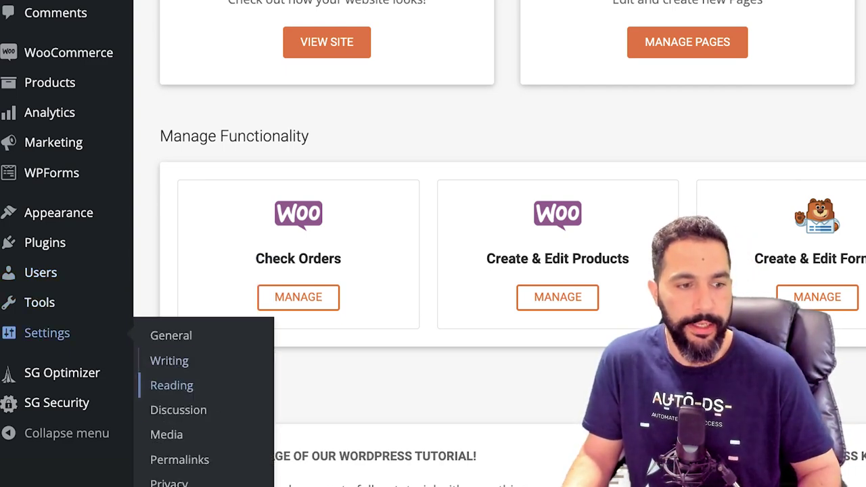
pyautogui.scroll(-1, 180, 460)
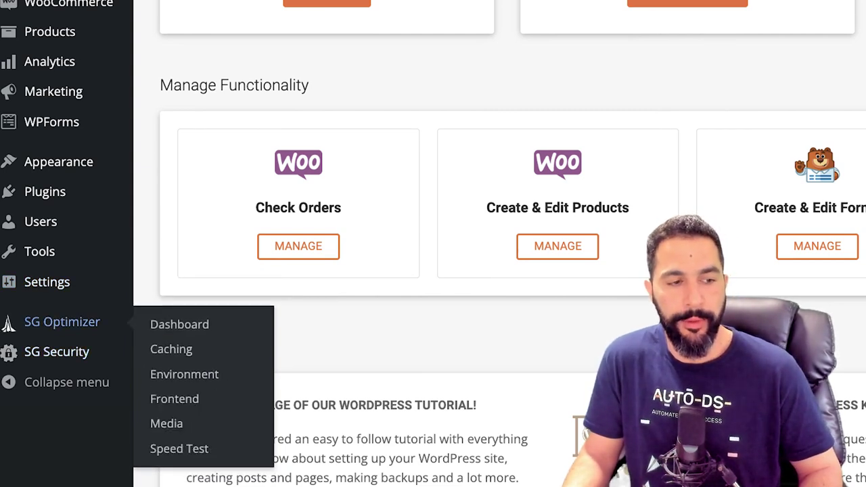
pyautogui.moveTo(57, 351)
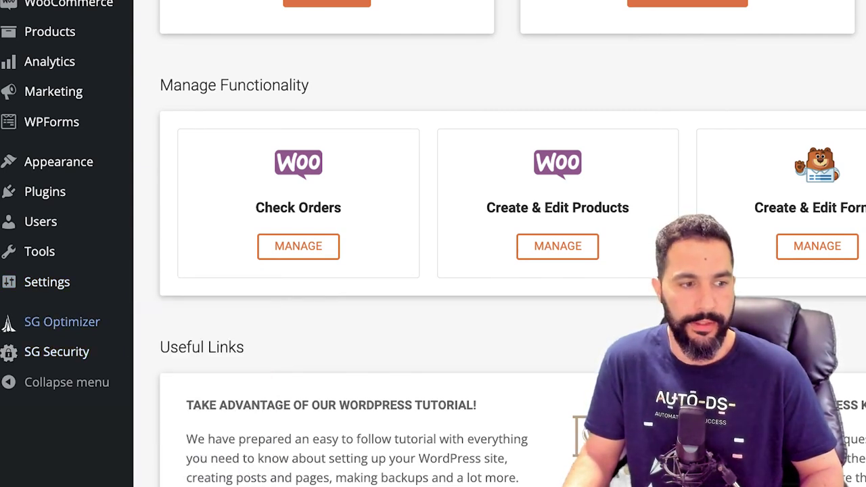
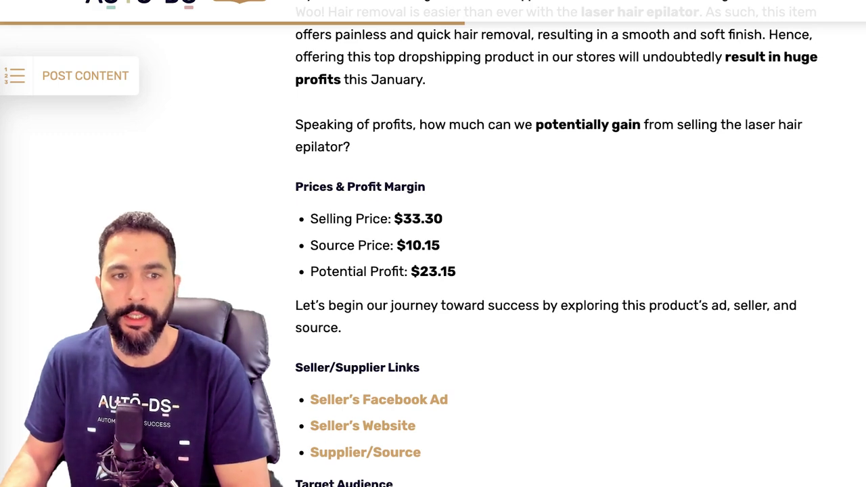
# Step: Review the laser hair epilator's prices and profit margin in the AutoDS article and the engagement on the seller's Facebook ad
pyautogui.moveTo(406, 246); pyautogui.dragTo(431, 246)
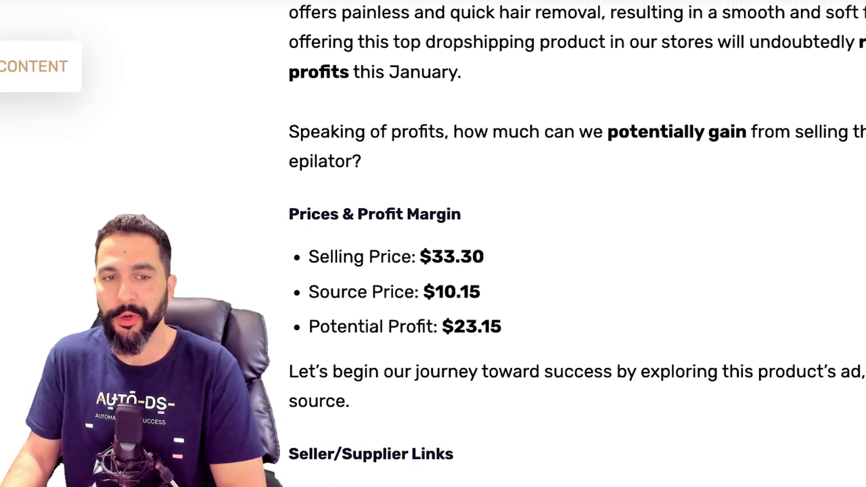
pyautogui.scroll(-3, 541, 244)
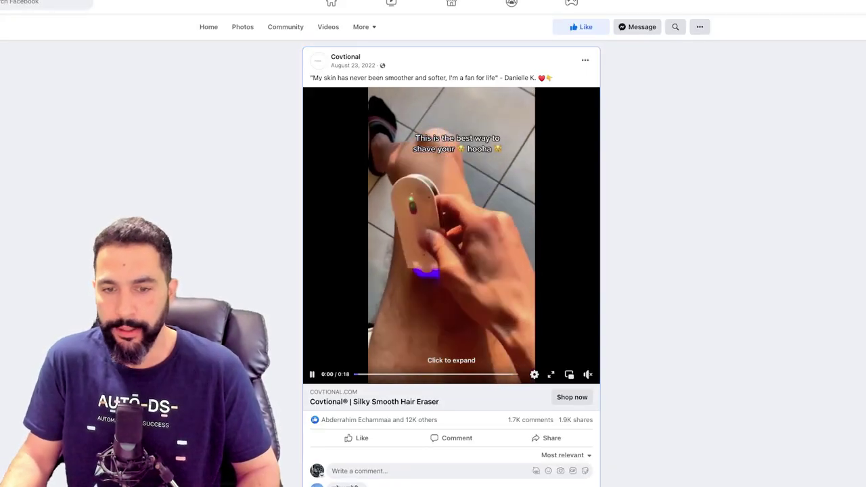
pyautogui.scroll(-2, 586, 290)
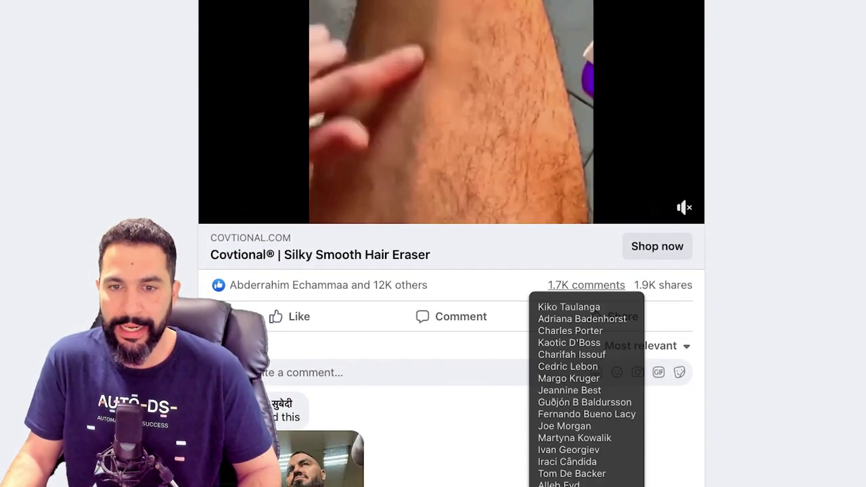
pyautogui.moveTo(663, 286)
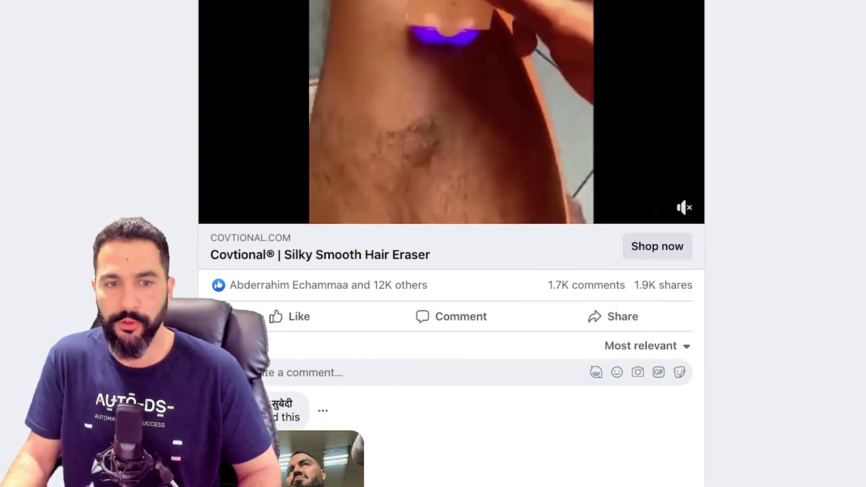
pyautogui.moveTo(328, 285)
pyautogui.scroll(5, 327, 285)
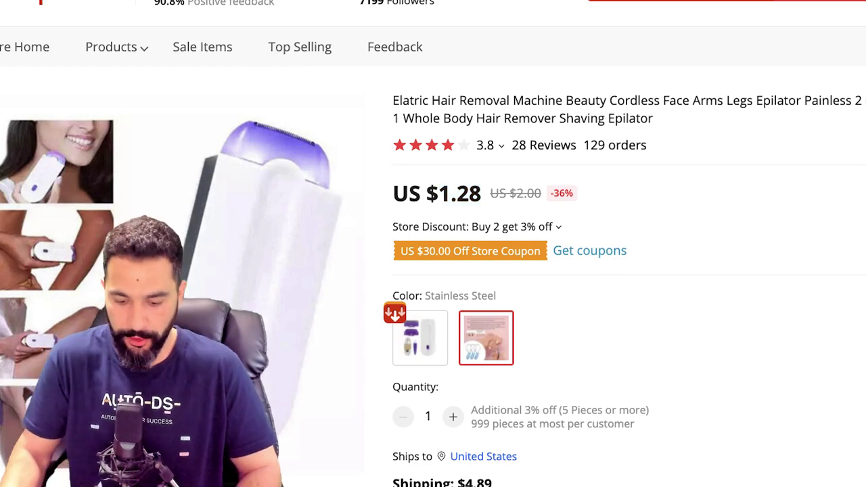
pyautogui.write('laser jair')
pyautogui.press('BackSpace')
pyautogui.press('BackSpace')
pyautogui.press('BackSpace')
pyautogui.press('BackSpace')
pyautogui.write('hair epliator')
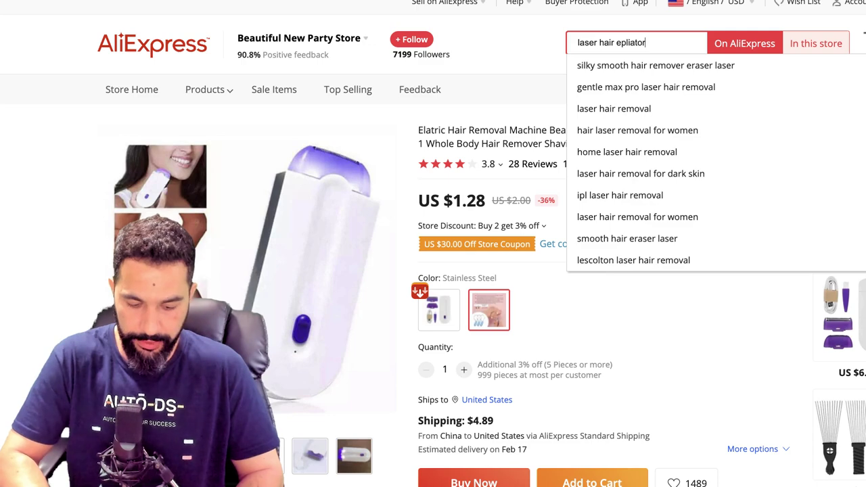
pyautogui.press('Return')
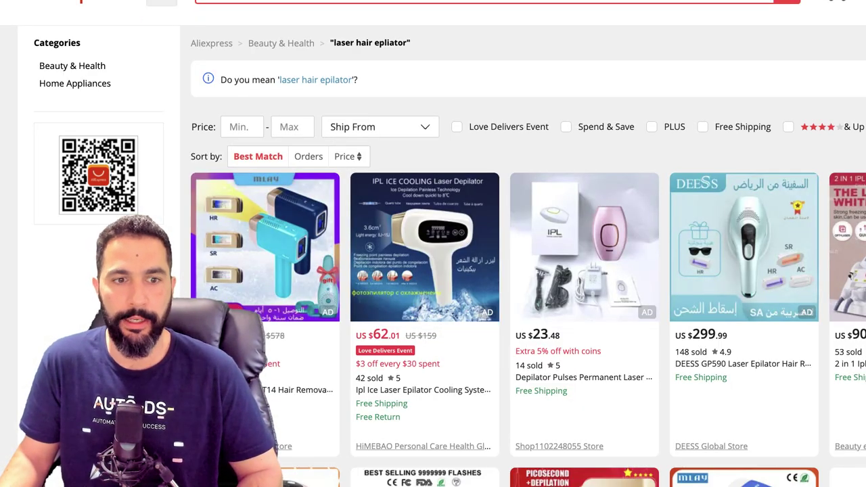
pyautogui.scroll(-3, 523, 244)
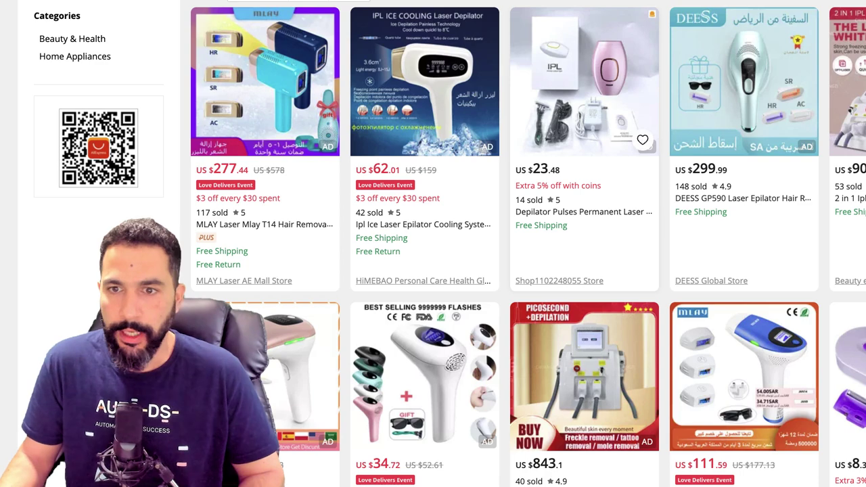
pyautogui.scroll(-3, 584, 244)
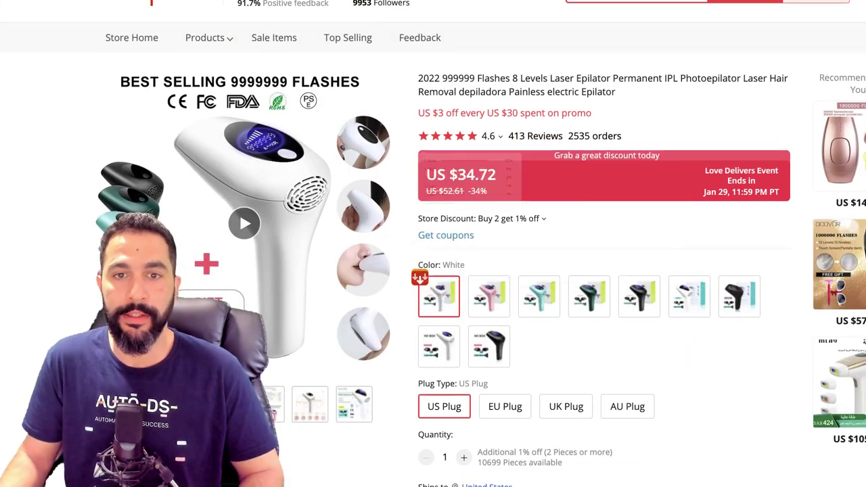
# Step: Watch the epilator listing's main product video and the instruction video in its description
pyautogui.click(245, 223)
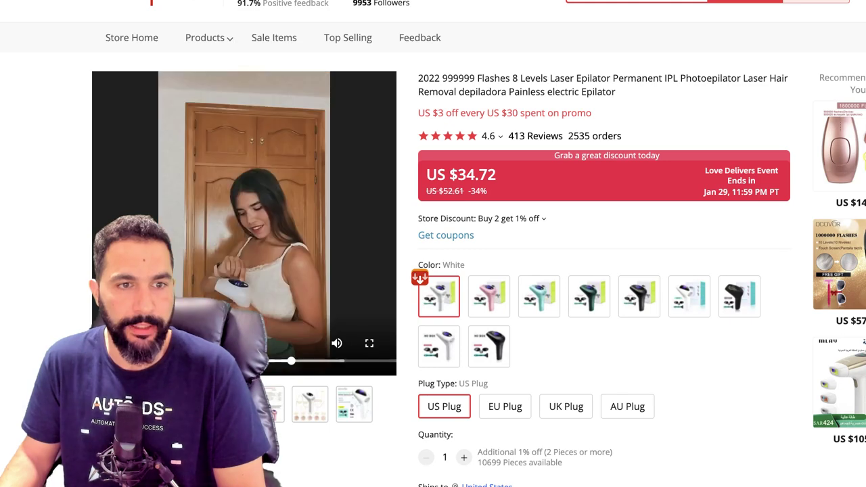
pyautogui.scroll(-8, 473, 243)
pyautogui.scroll(-8, 473, 244)
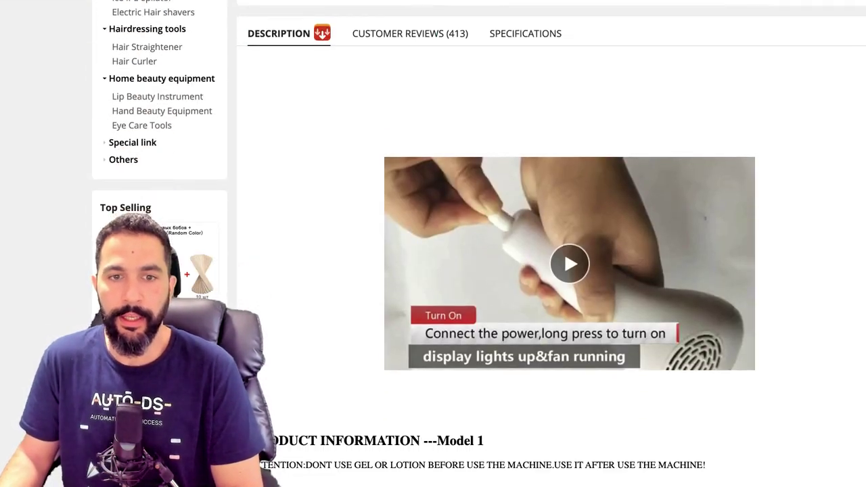
pyautogui.scroll(2, 473, 243)
pyautogui.click(569, 137)
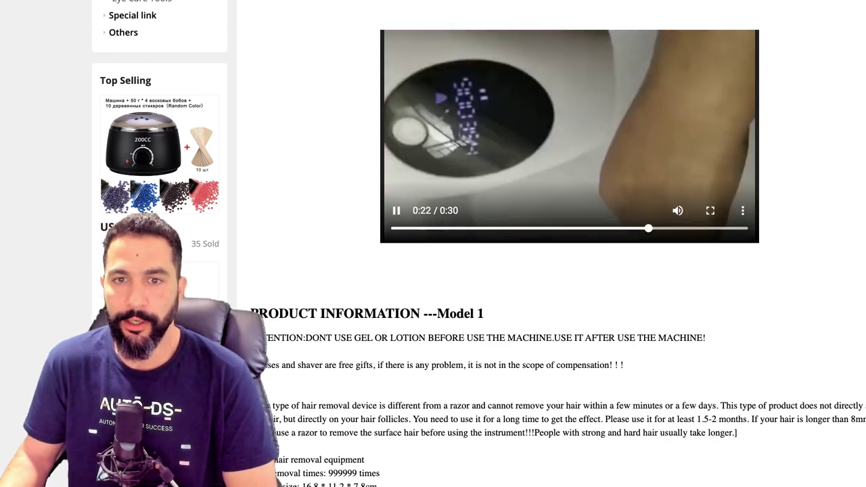
pyautogui.click(569, 136)
# Step: Review the epilator's product information text and description images, highlighting the Model 1 details, and return to the start of the listing
pyautogui.scroll(-1, 569, 137)
pyautogui.scroll(-3, 569, 137)
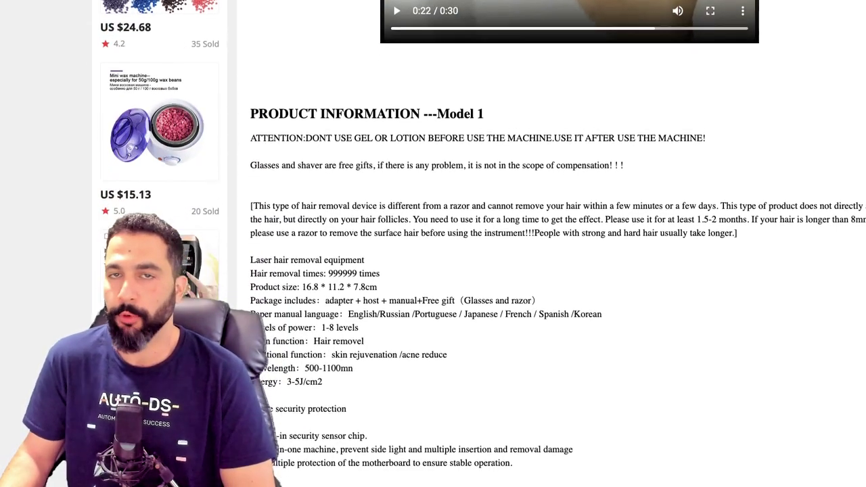
pyautogui.moveTo(250, 93); pyautogui.dragTo(466, 334)
pyautogui.scroll(-5, 467, 334)
pyautogui.scroll(-2, 466, 334)
pyautogui.scroll(-2, 467, 335)
pyautogui.scroll(5, 467, 335)
pyautogui.click(467, 335)
pyautogui.scroll(-6, 467, 334)
pyautogui.scroll(-20, 551, 244)
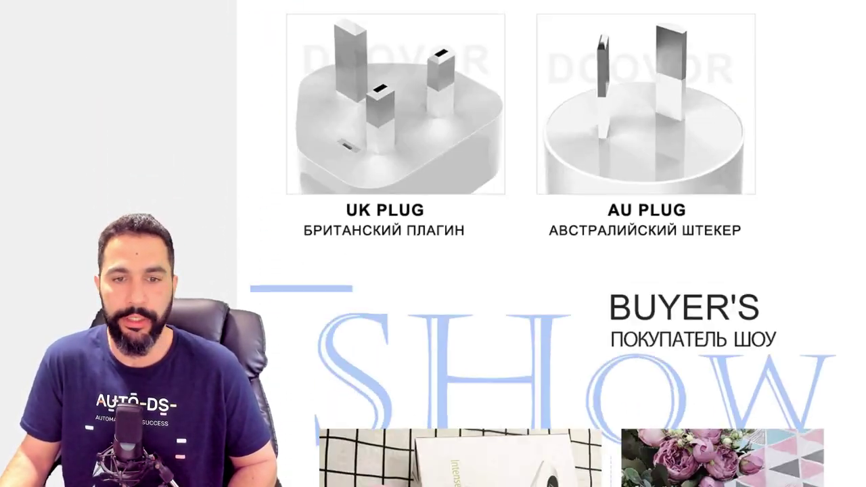
pyautogui.scroll(20, 551, 244)
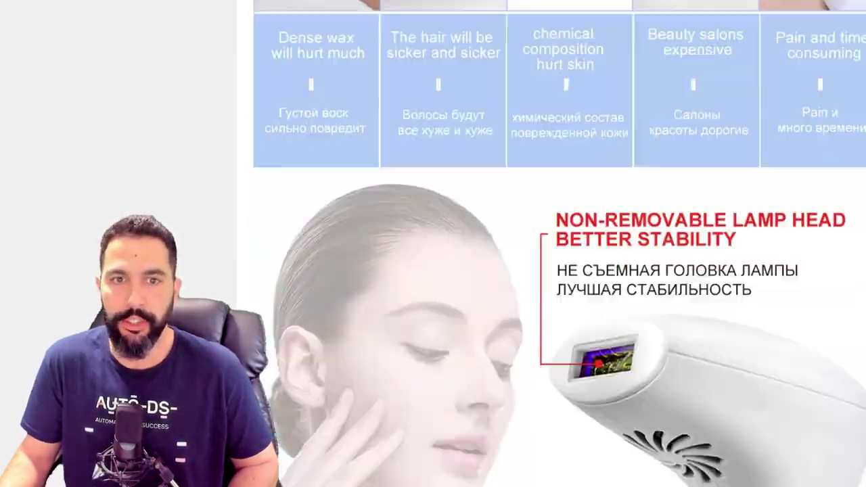
pyautogui.scroll(7, 551, 244)
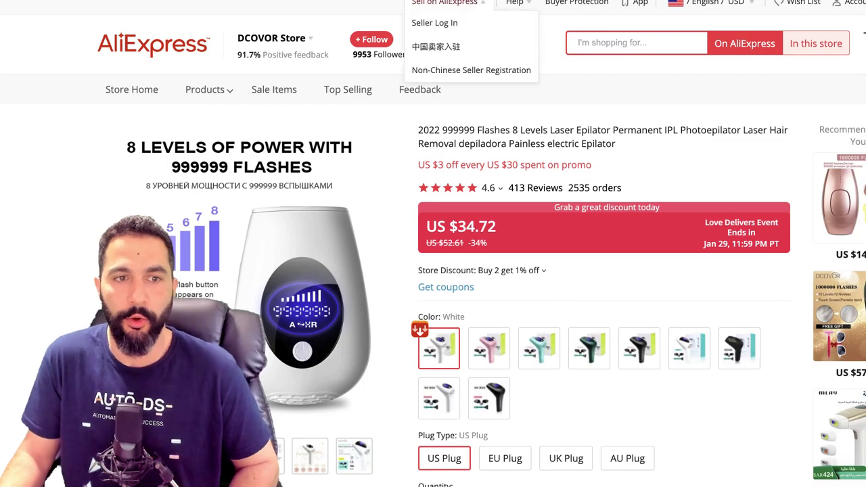
pyautogui.scroll(1, 444, 7)
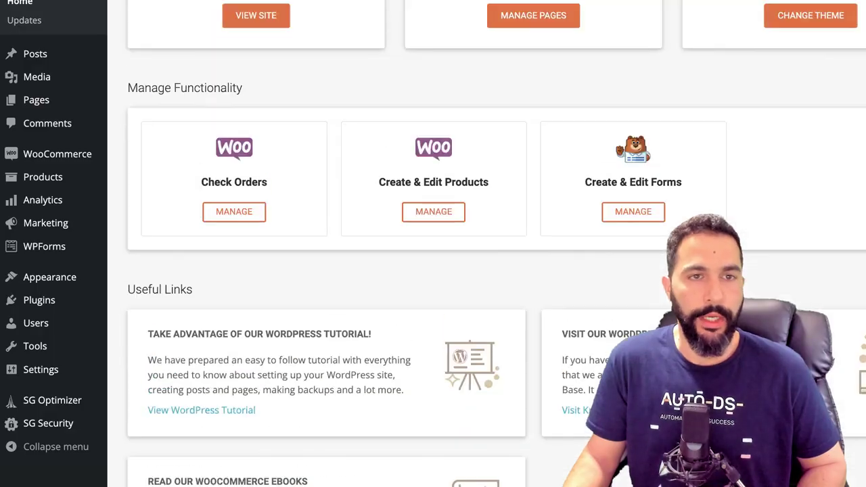
# Step: Start the WooCommerce store setup, choosing Israel as the country and Other as the store's industry
pyautogui.scroll(2, 487, 244)
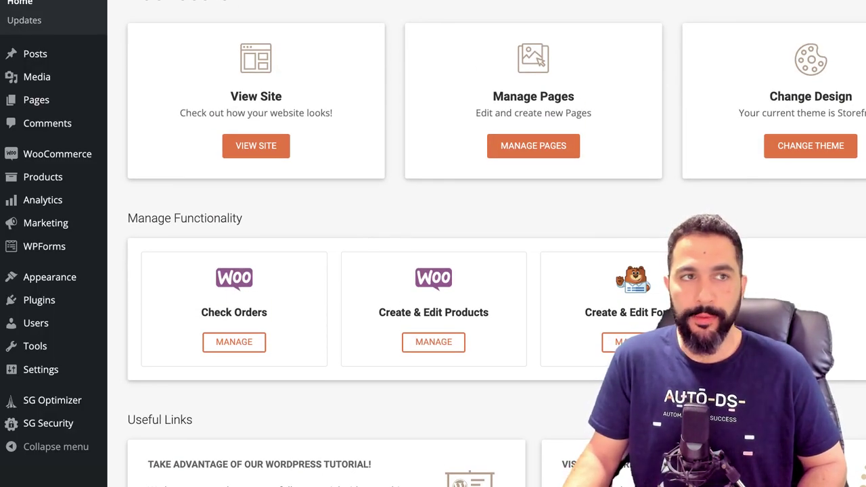
pyautogui.moveTo(57, 153)
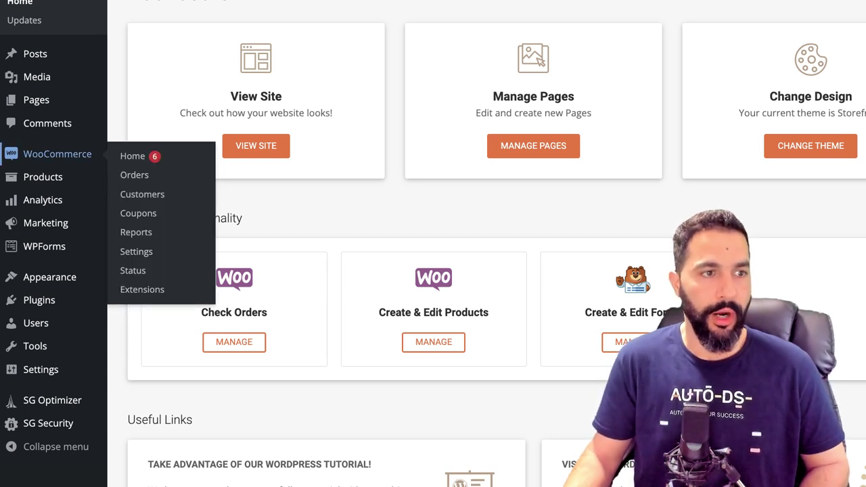
pyautogui.click(57, 154)
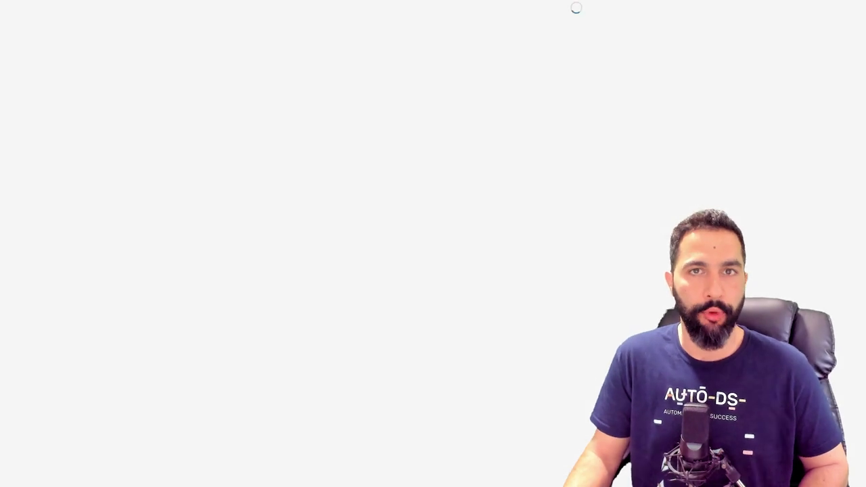
pyautogui.click(576, 104)
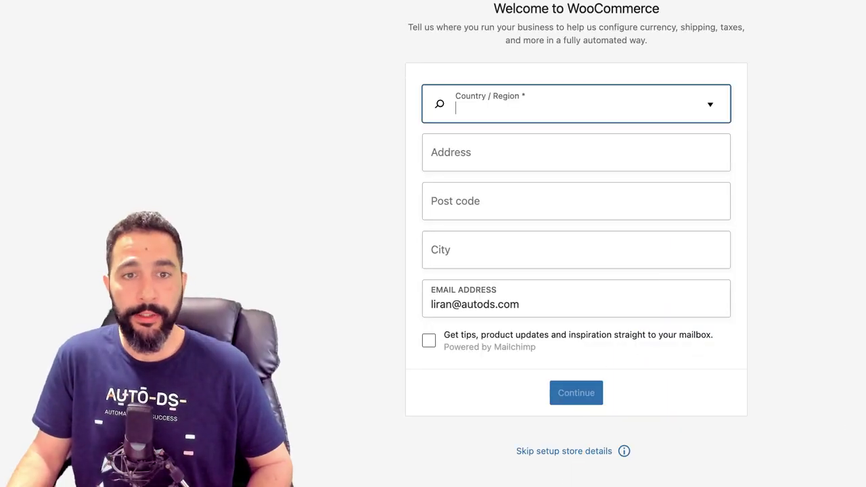
pyautogui.write('Israe')
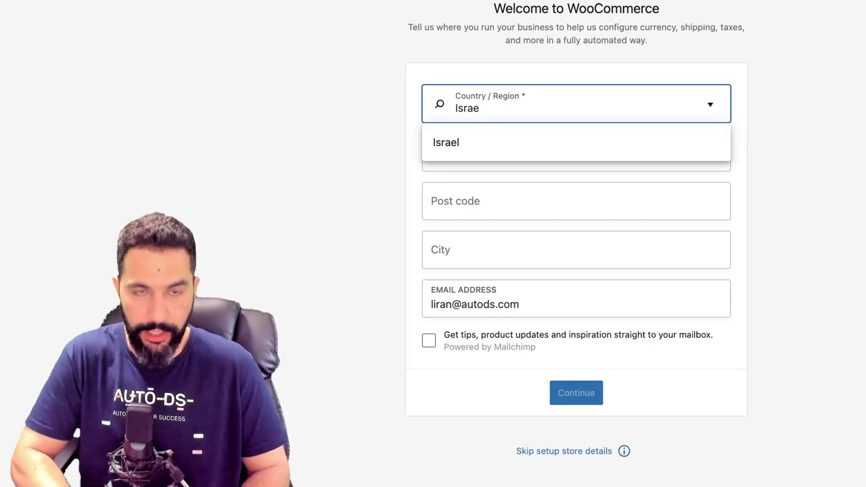
pyautogui.press('Return')
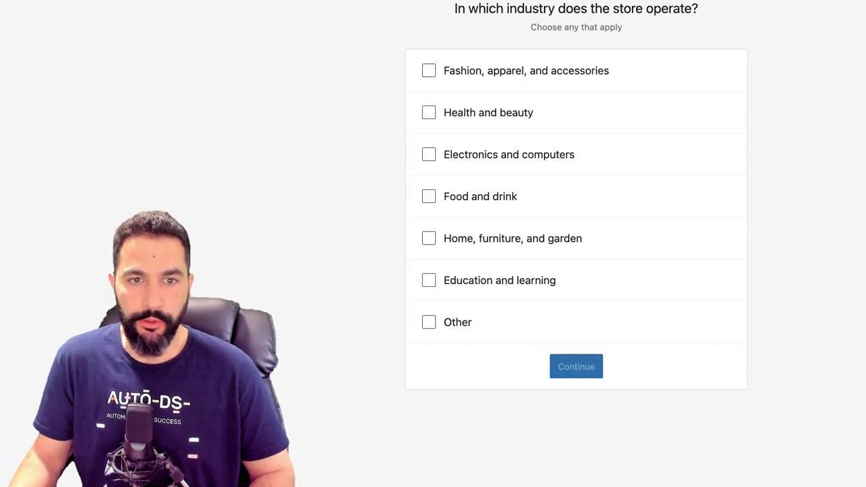
pyautogui.click(429, 322)
pyautogui.click(575, 414)
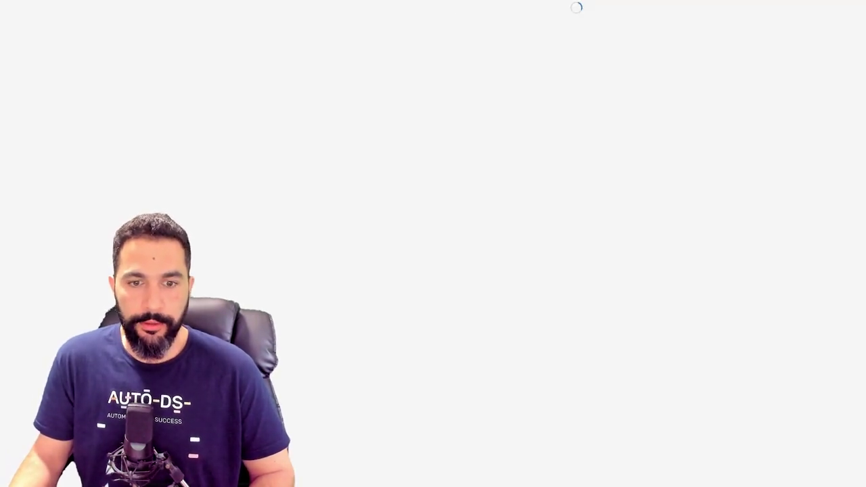
# Step: Set the business details to 1 - 10 products and no selling elsewhere, and continue past the free features to theme selection
pyautogui.click(576, 156)
pyautogui.click(576, 231)
pyautogui.click(575, 204)
pyautogui.click(576, 242)
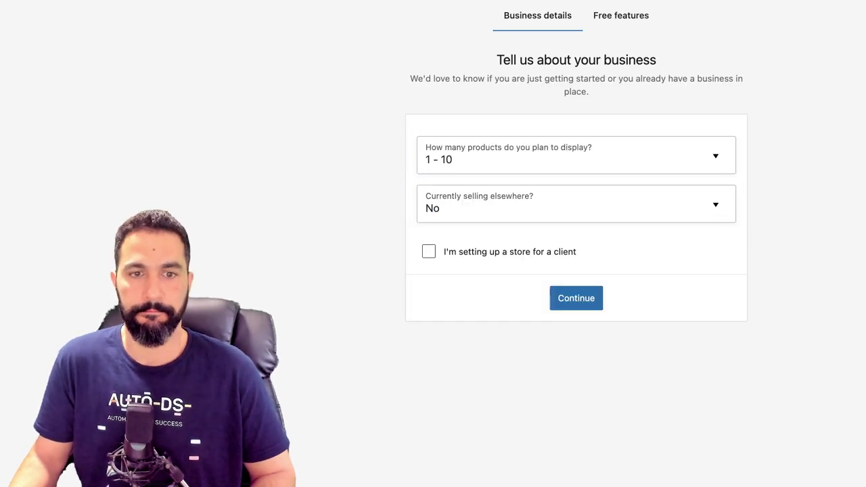
pyautogui.click(576, 298)
pyautogui.click(433, 278)
pyautogui.click(575, 328)
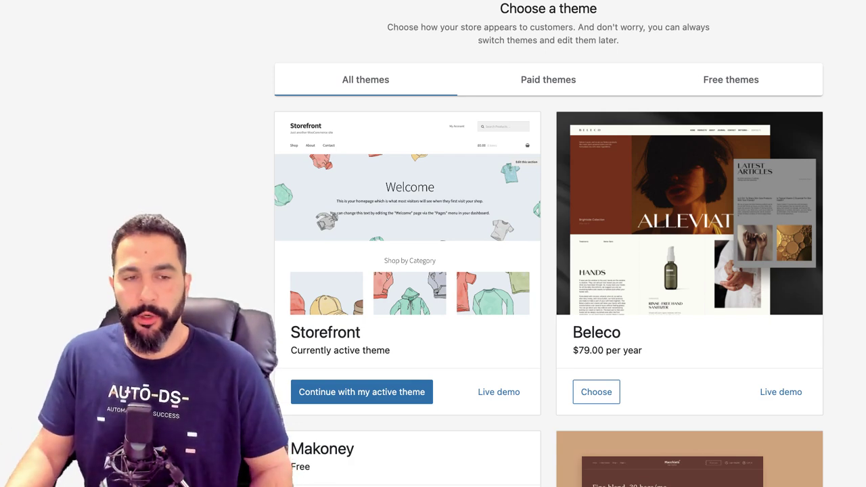
# Step: Look through the store's front page from the welcome section to the sample products, and check which new content types can be added
pyautogui.scroll(-3, 548, 243)
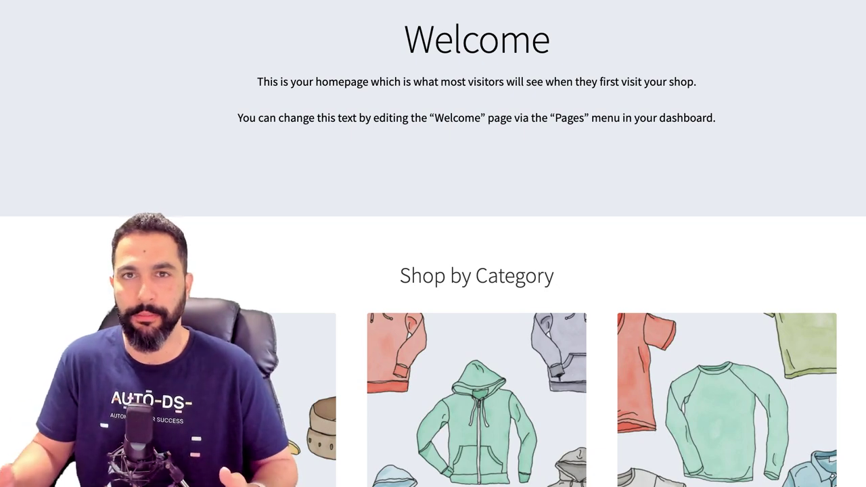
pyautogui.scroll(2, 433, 244)
pyautogui.scroll(-3, 433, 243)
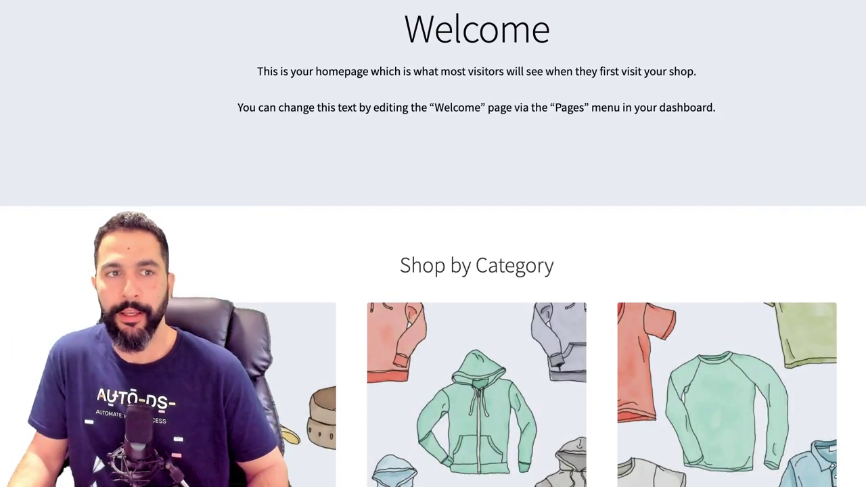
pyautogui.scroll(2, 433, 244)
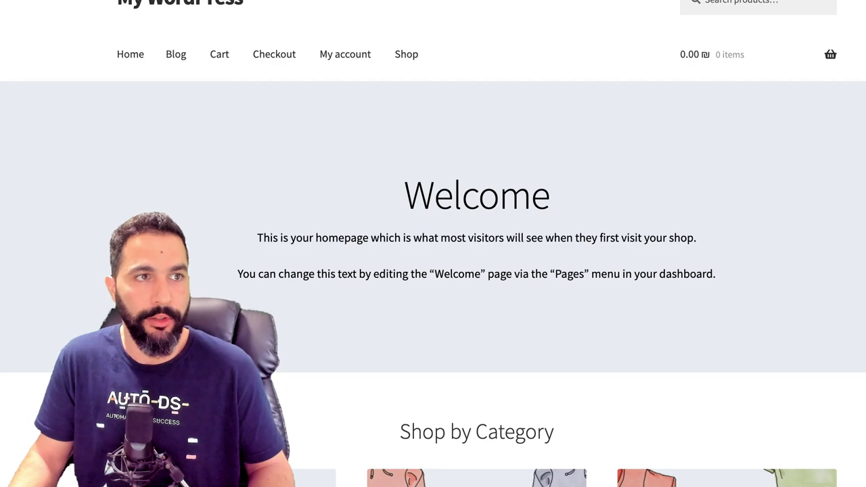
pyautogui.scroll(-10, 433, 244)
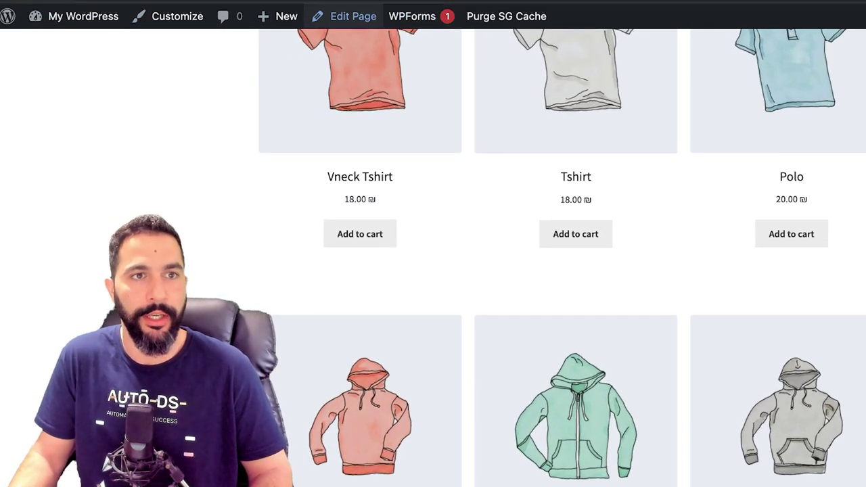
pyautogui.moveTo(277, 16)
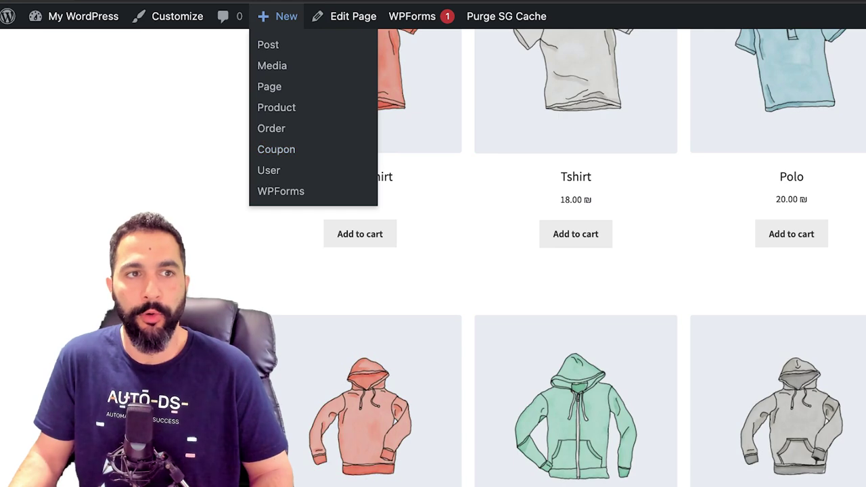
pyautogui.scroll(12, 514, 203)
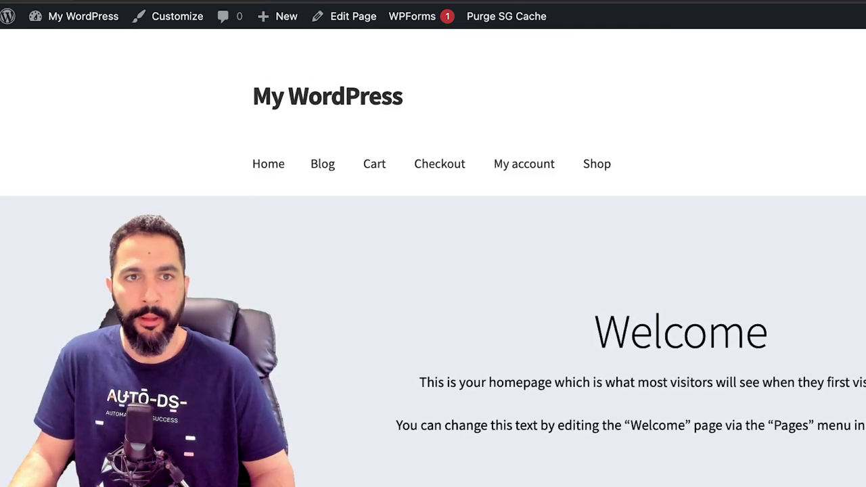
# Step: Review the store address fields and the selling location choices in the WooCommerce General settings
pyautogui.hotkey('ctrl', 'Tab')
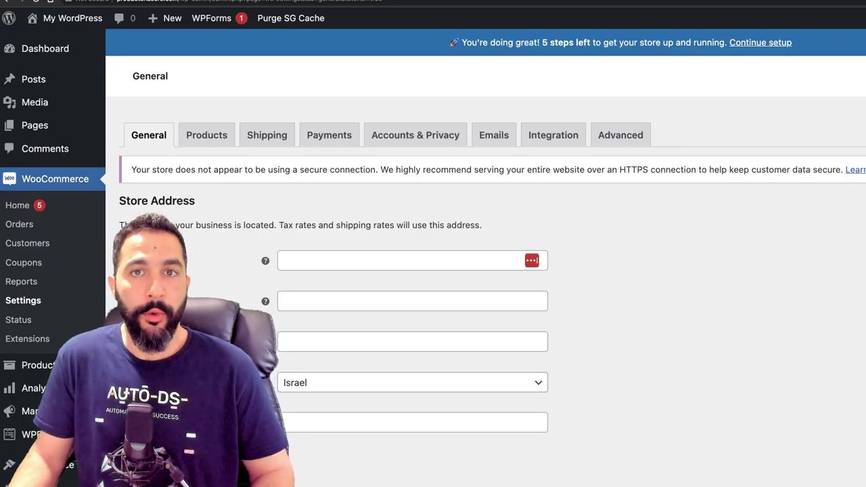
pyautogui.scroll(-1, 433, 270)
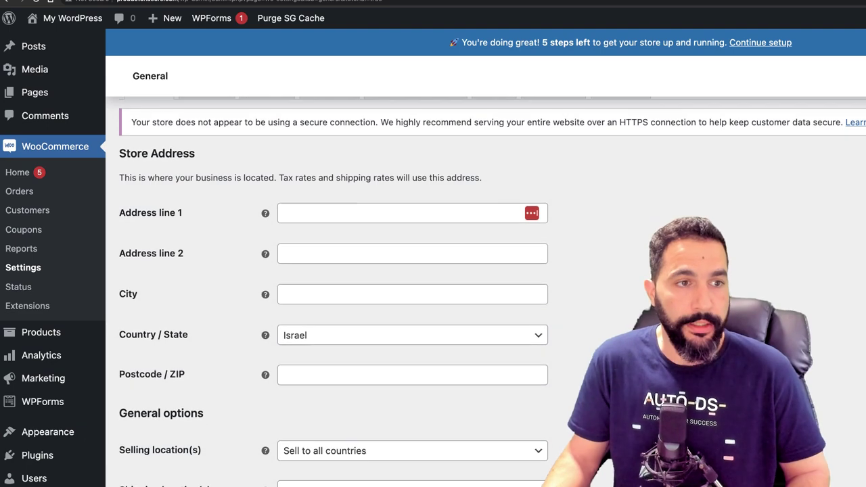
pyautogui.scroll(1, 432, 270)
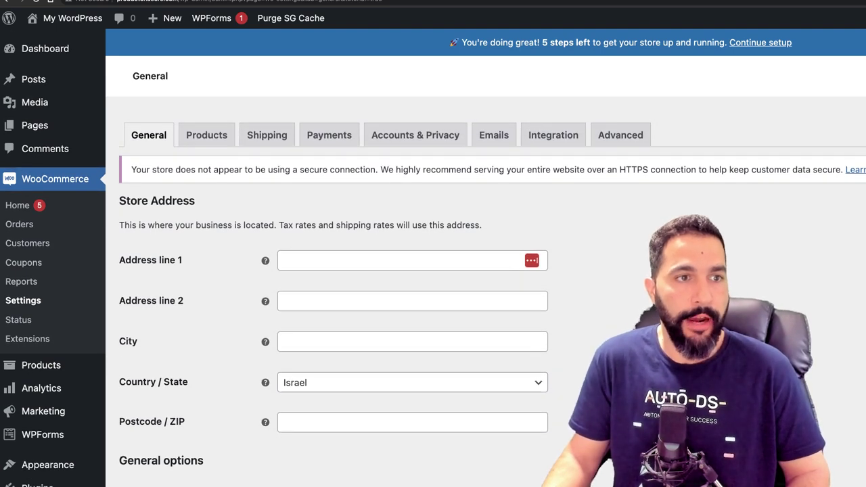
pyautogui.scroll(-6, 433, 271)
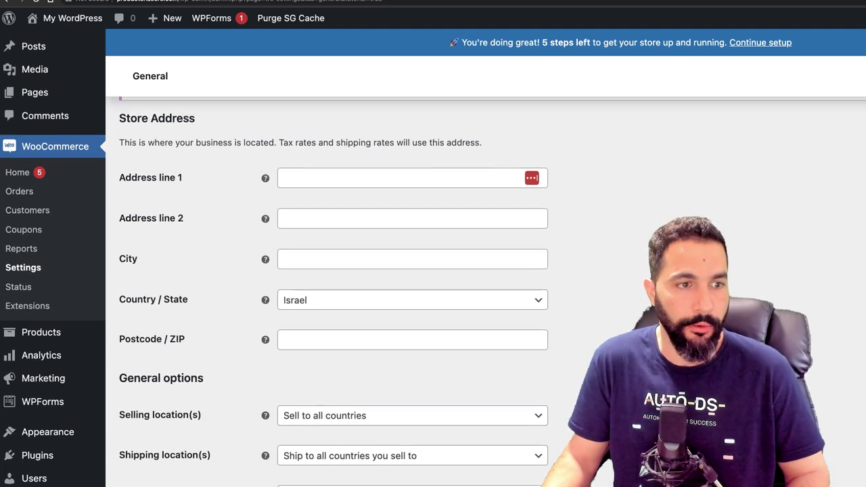
pyautogui.scroll(-4, 413, 291)
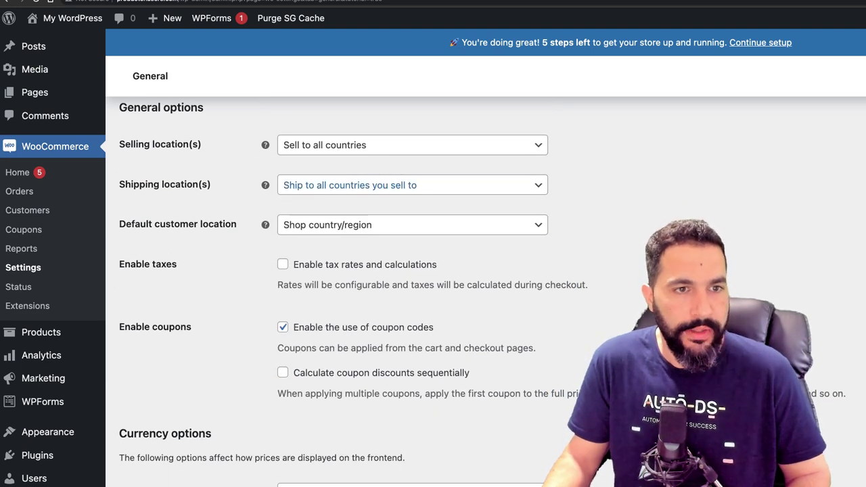
pyautogui.scroll(1, 412, 290)
pyautogui.scroll(-1, 413, 291)
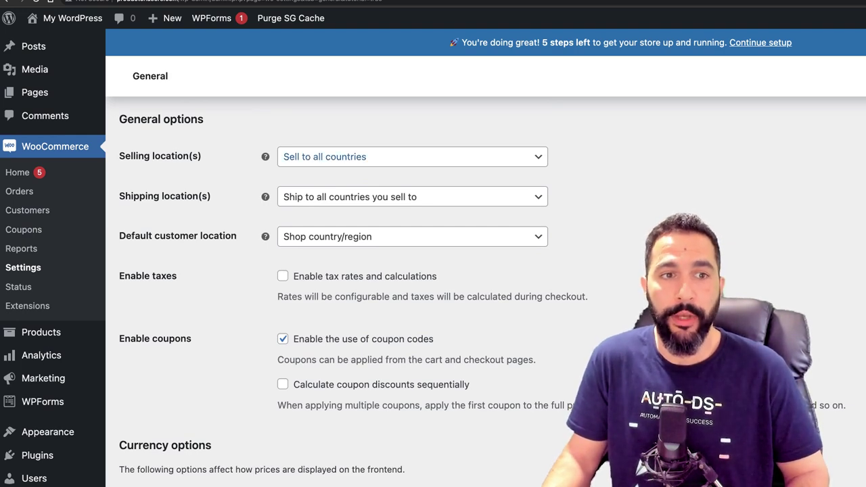
pyautogui.click(378, 156)
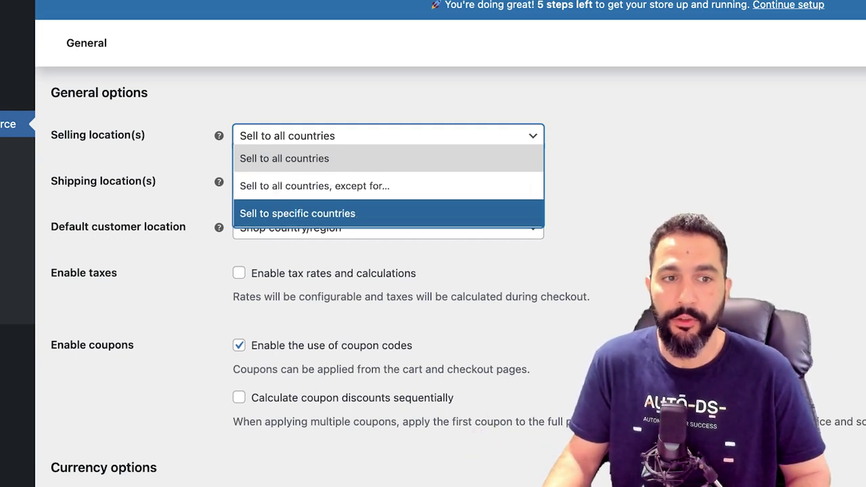
pyautogui.moveTo(219, 136)
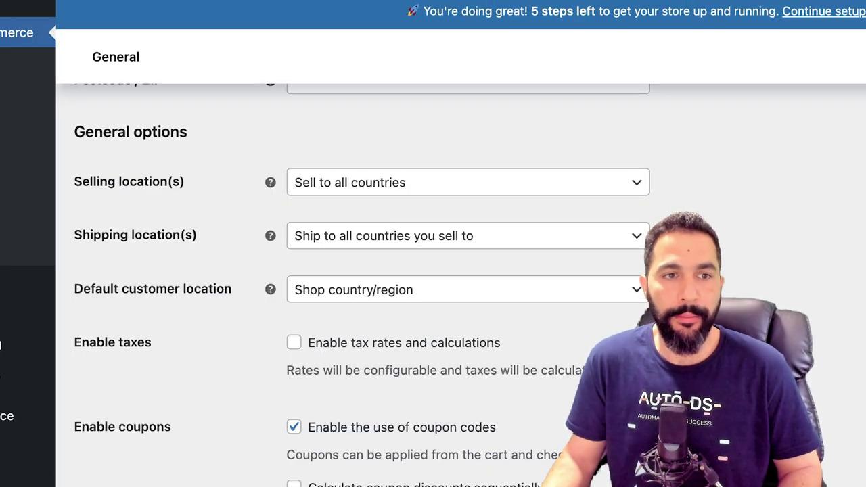
pyautogui.moveTo(270, 181)
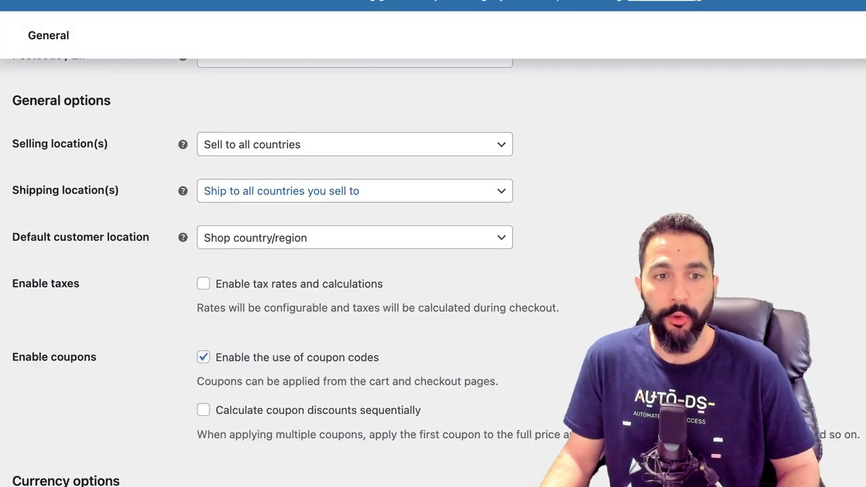
# Step: Set the shipping locations to Ship to all countries in the general options
pyautogui.click(355, 191)
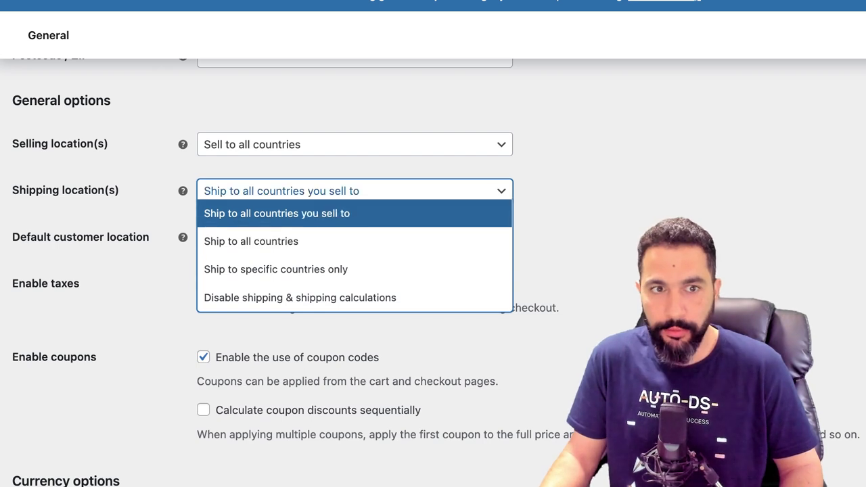
pyautogui.click(297, 213)
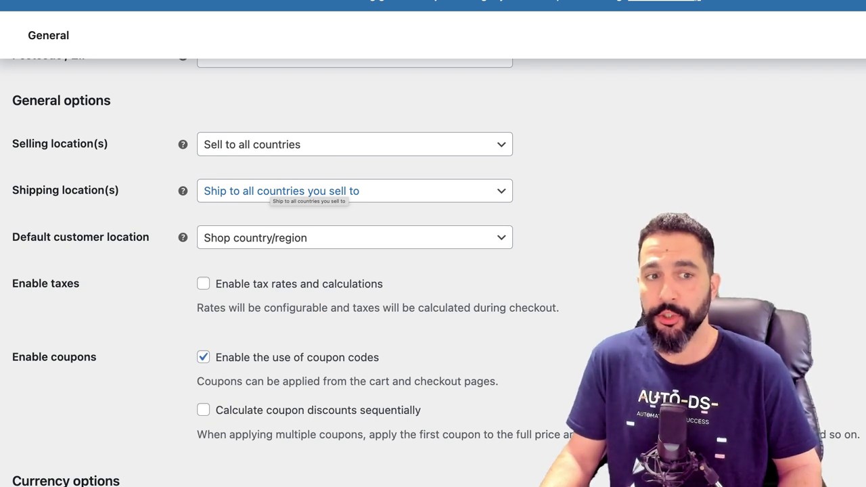
pyautogui.moveTo(182, 190)
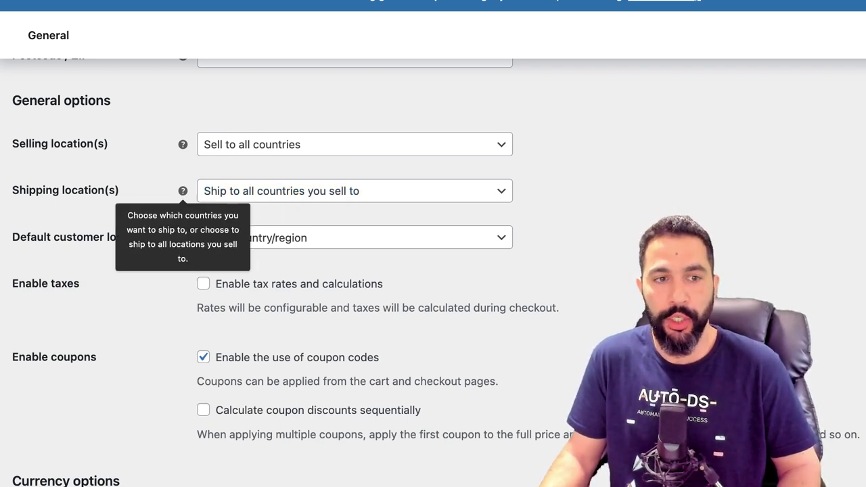
pyautogui.click(291, 192)
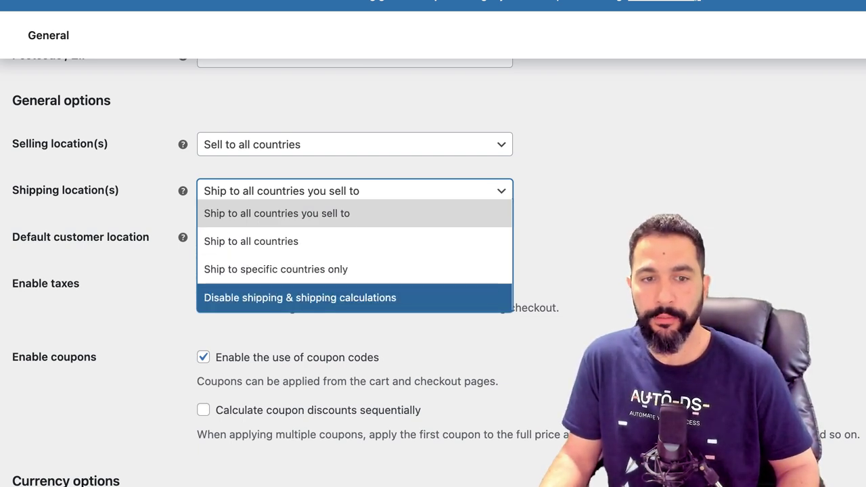
pyautogui.press('Up')
pyautogui.press('Up')
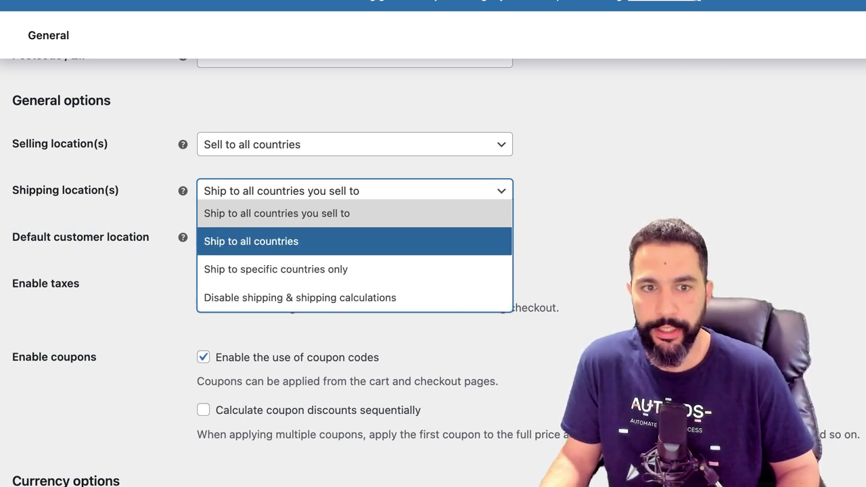
pyautogui.press('Return')
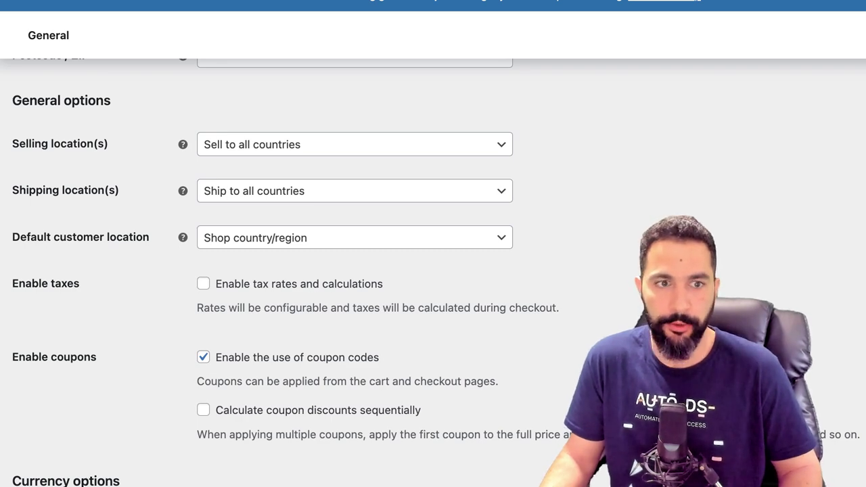
# Step: Set the default customer location to Geolocate
pyautogui.scroll(-1, 433, 270)
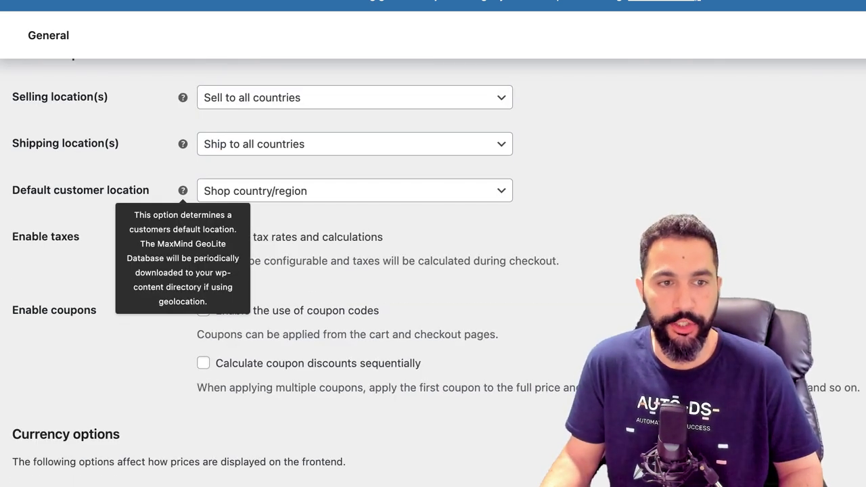
pyautogui.click(271, 191)
pyautogui.click(270, 191)
pyautogui.click(270, 191)
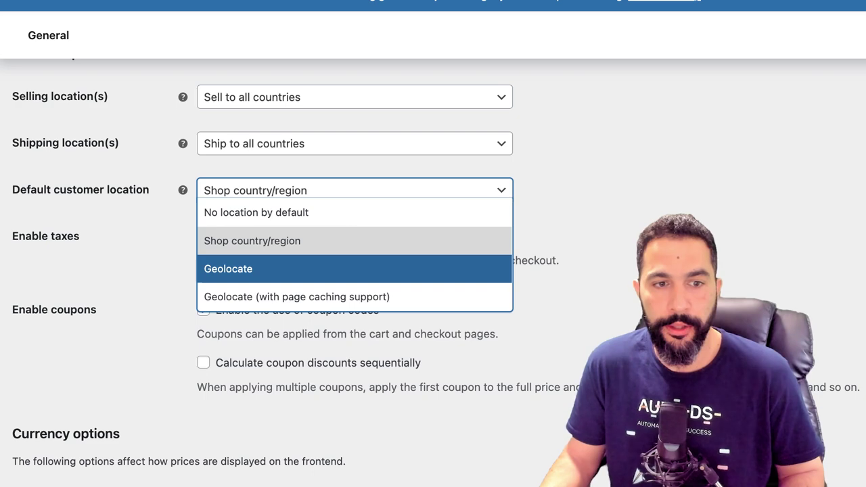
pyautogui.click(288, 263)
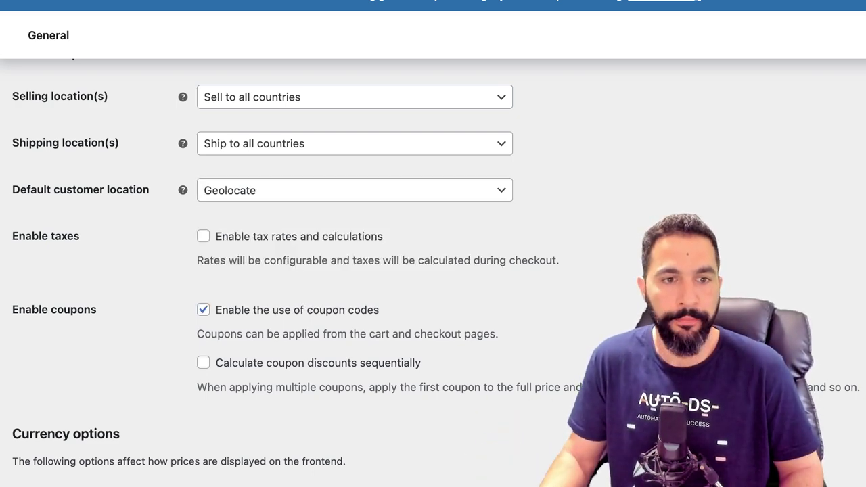
# Step: Try enabling tax rates and calculations in the general options
pyautogui.scroll(-2, 433, 271)
pyautogui.click(203, 166)
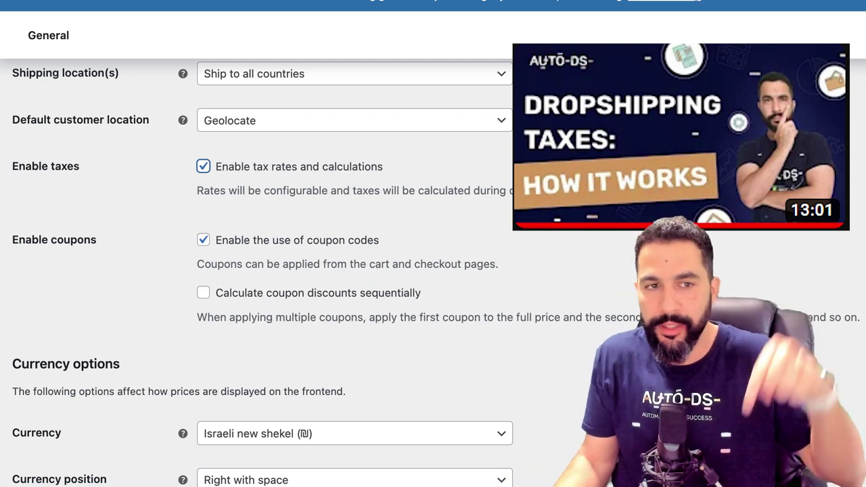
pyautogui.scroll(-4, 432, 270)
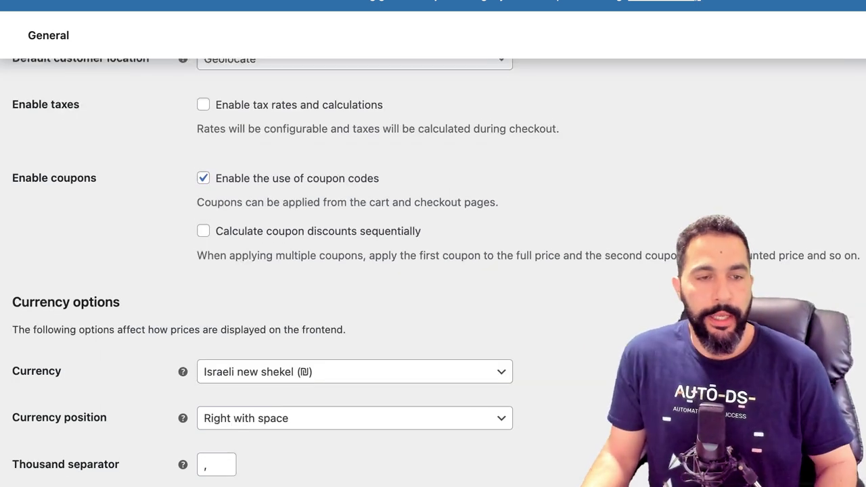
# Step: Set the store currency to United States (US) dollar ($) in the currency options
pyautogui.scroll(-1, 354, 280)
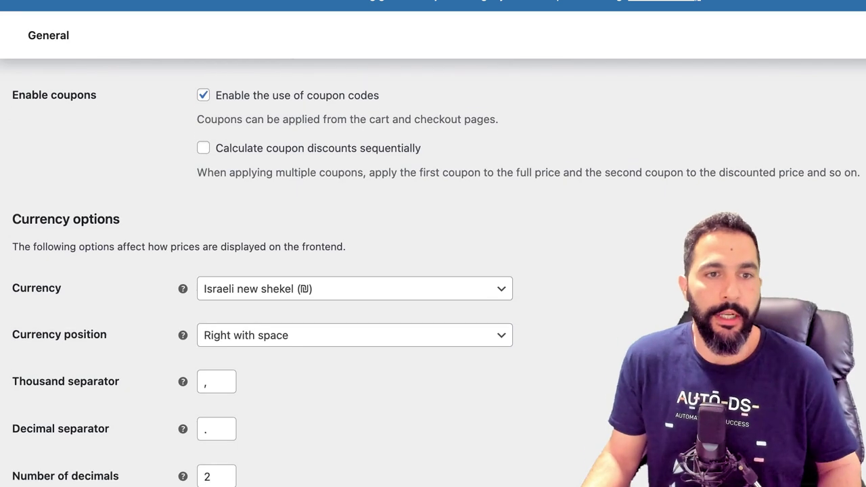
pyautogui.click(354, 279)
pyautogui.write('unite')
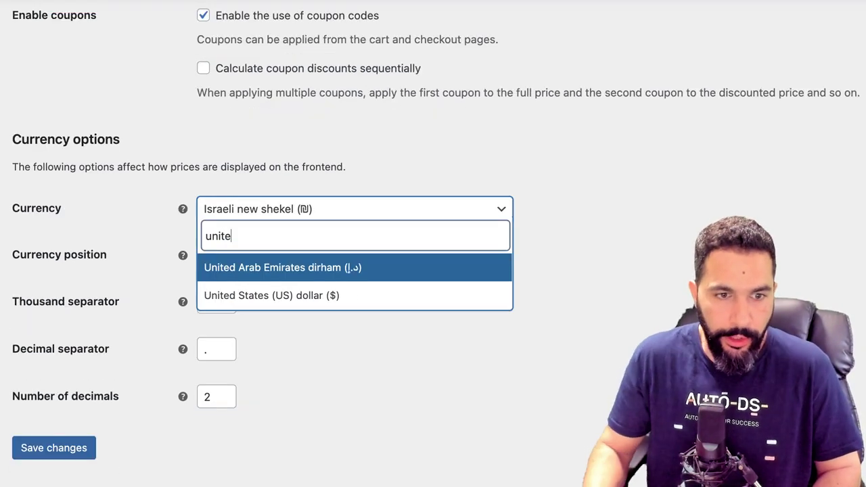
pyautogui.press('Down')
pyautogui.press('Return')
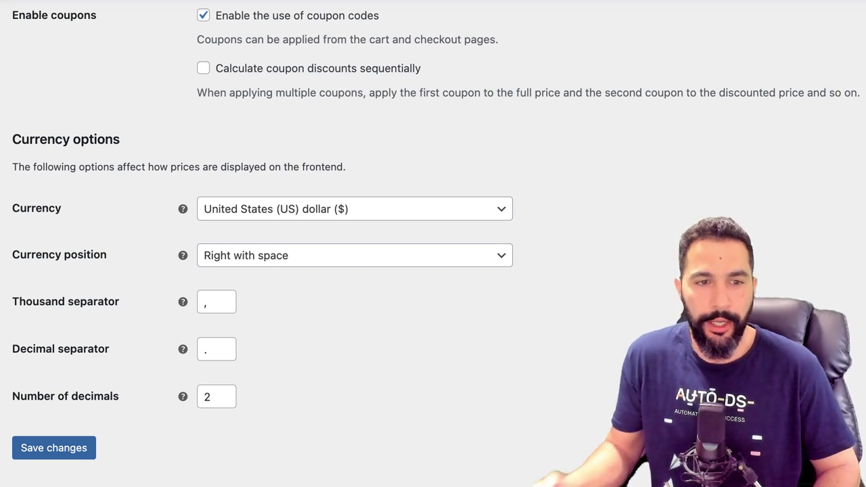
pyautogui.press('Tab')
pyautogui.hotkey('shift', 'Tab')
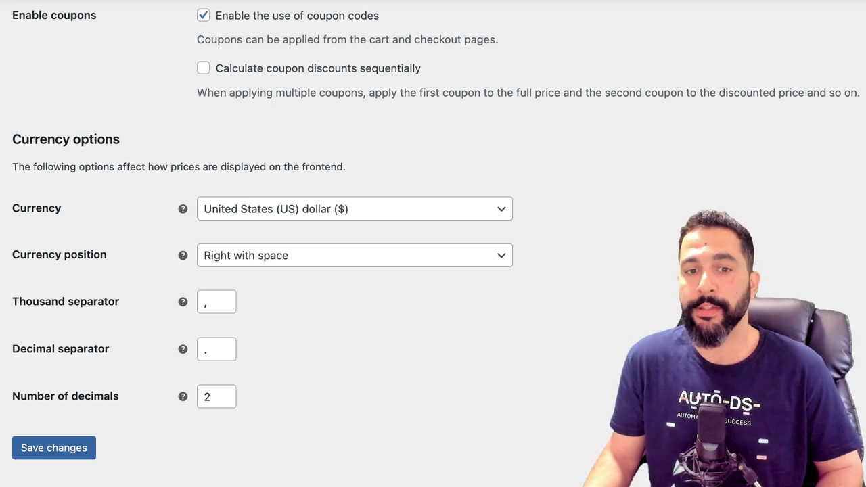
# Step: Check the General settings from store address to currency options and save the changes
pyautogui.scroll(-1, 354, 244)
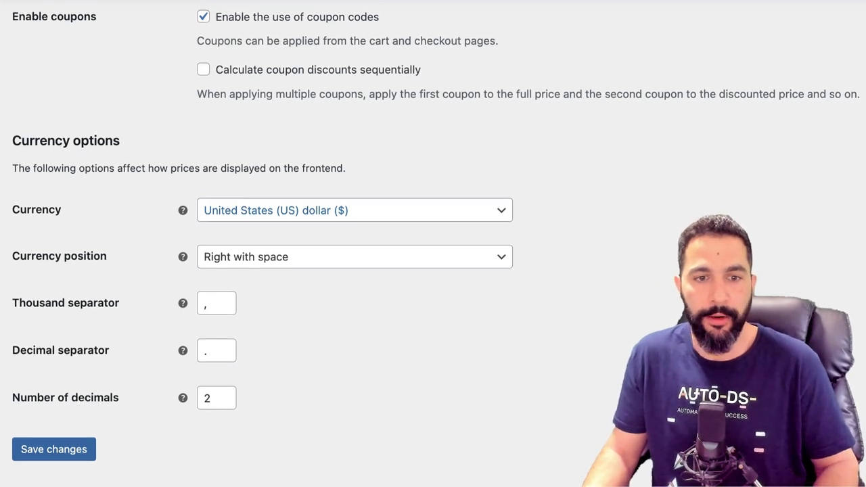
pyautogui.scroll(5, 433, 243)
pyautogui.scroll(6, 433, 244)
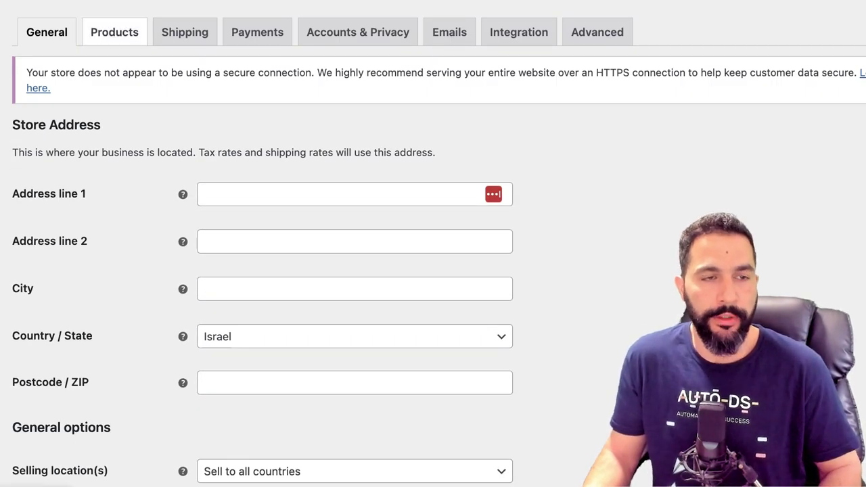
pyautogui.scroll(-10, 433, 243)
pyautogui.click(53, 411)
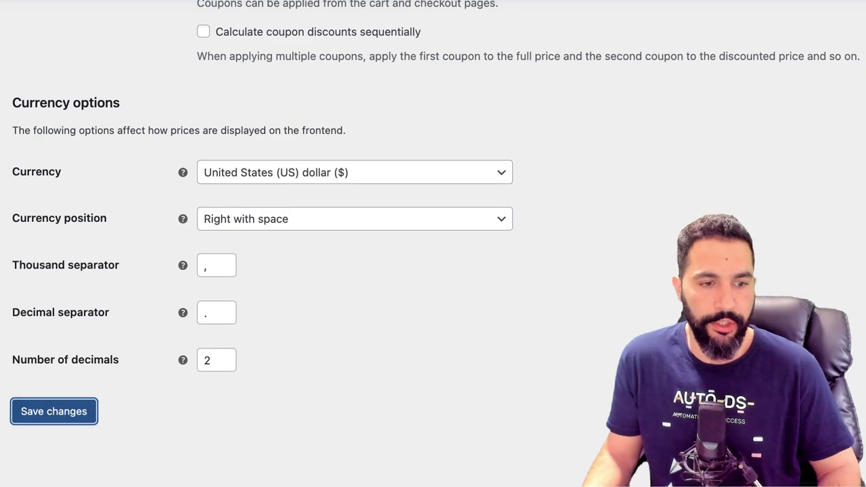
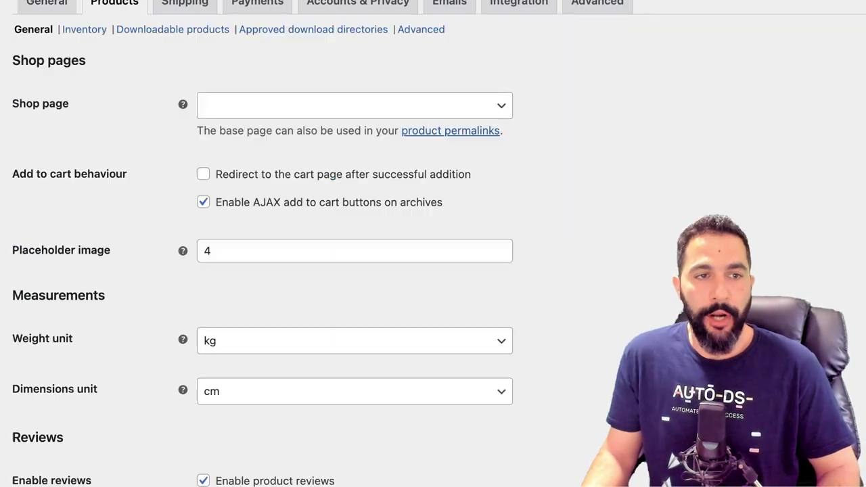
# Step: Review the product settings for measurements and reviews, keeping the dimensions unit at cm
pyautogui.scroll(-2, 432, 243)
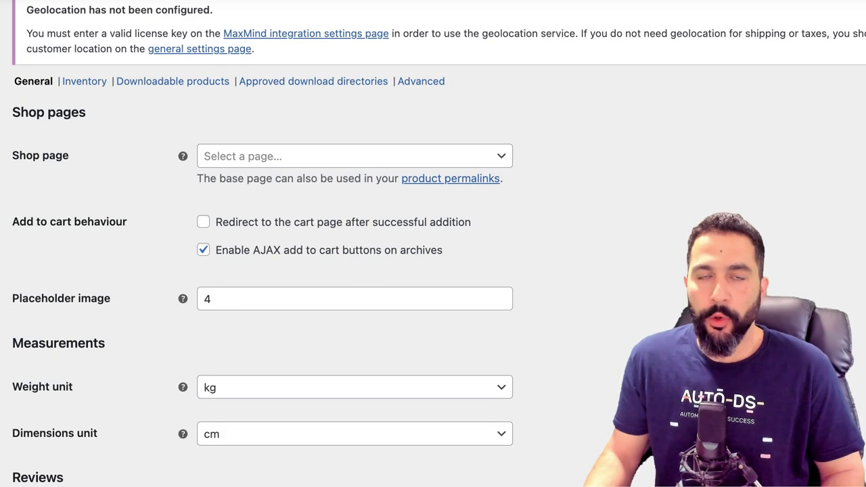
pyautogui.scroll(-5, 263, 244)
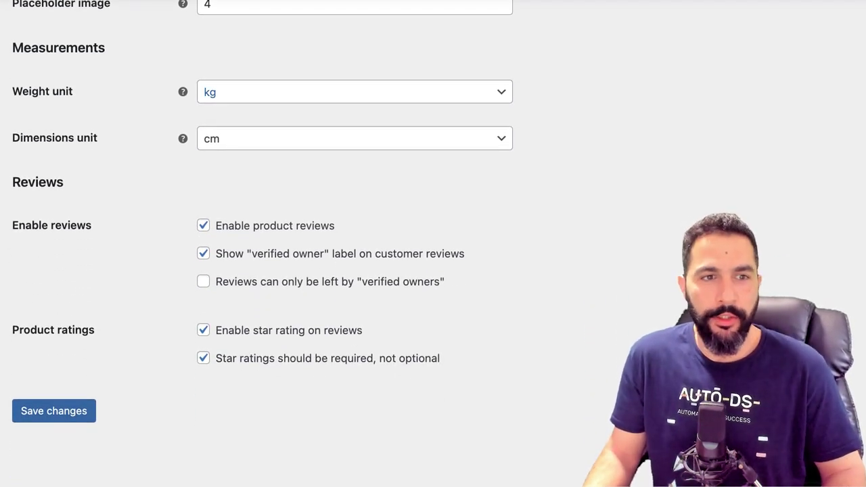
pyautogui.click(354, 92)
pyautogui.click(354, 92)
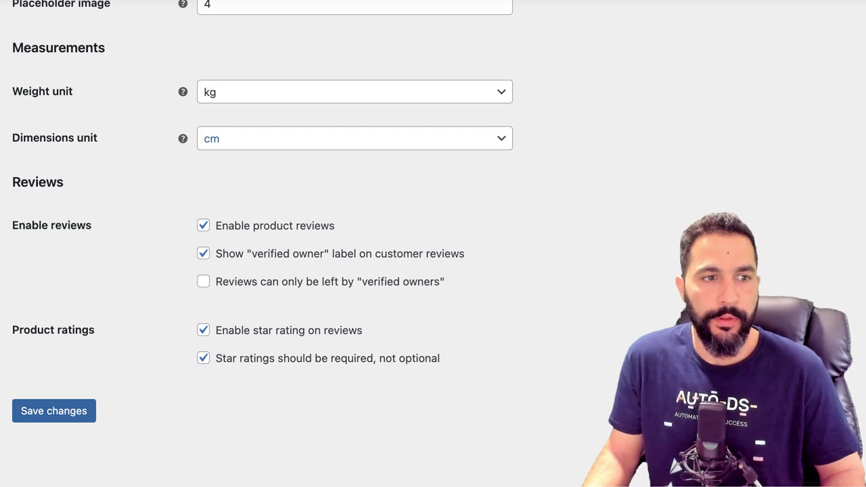
pyautogui.click(211, 139)
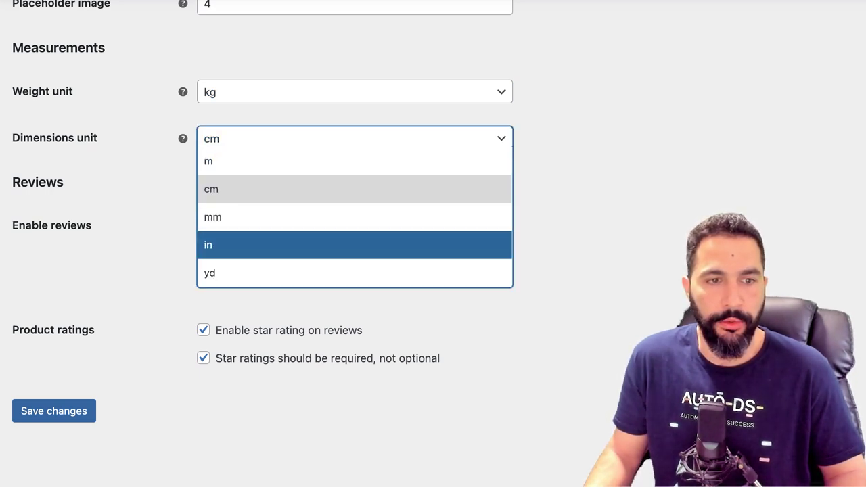
pyautogui.click(355, 190)
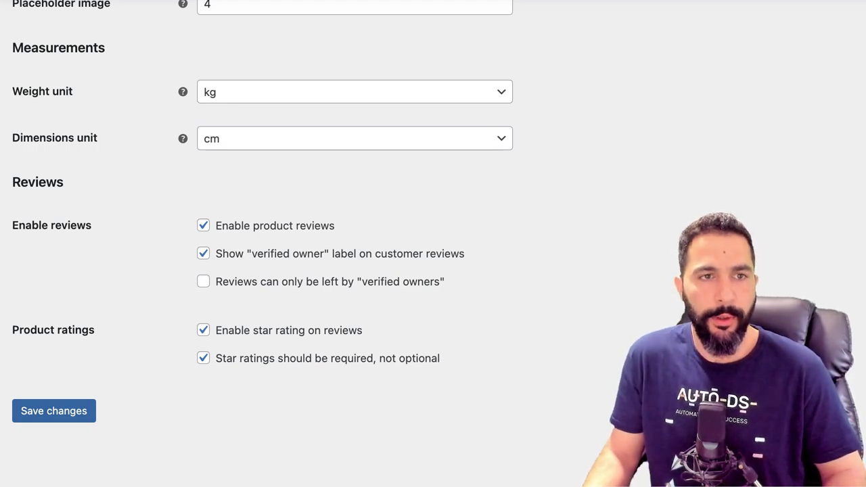
# Step: Open the store's Shipping settings, dismissing the guided tour, and review the existing shipping zones
pyautogui.scroll(6, 433, 243)
pyautogui.click(185, 32)
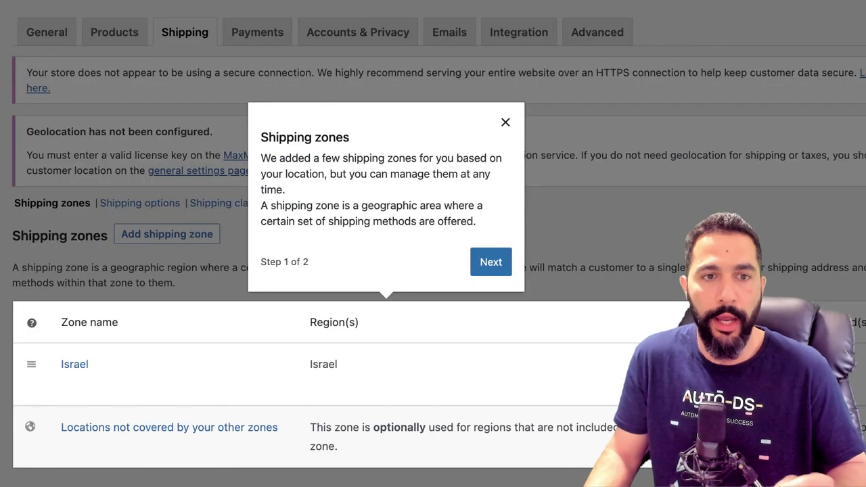
pyautogui.click(505, 123)
pyautogui.scroll(-2, 432, 244)
pyautogui.scroll(1, 433, 244)
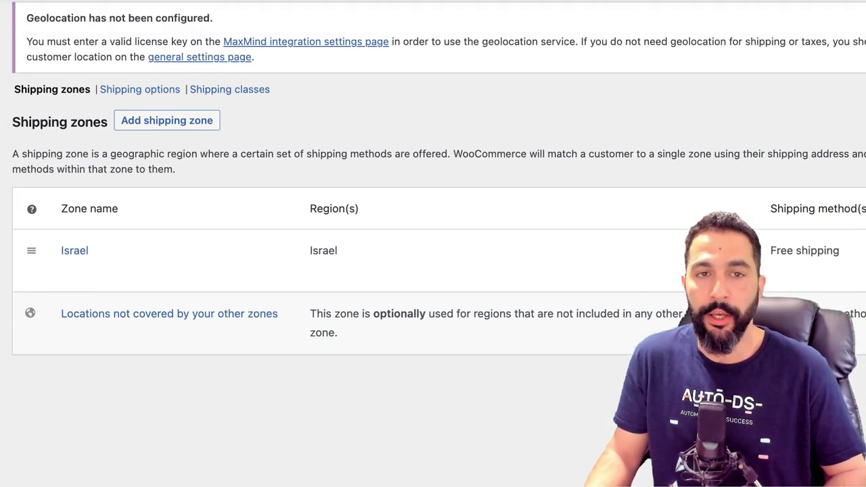
pyautogui.scroll(3, 433, 244)
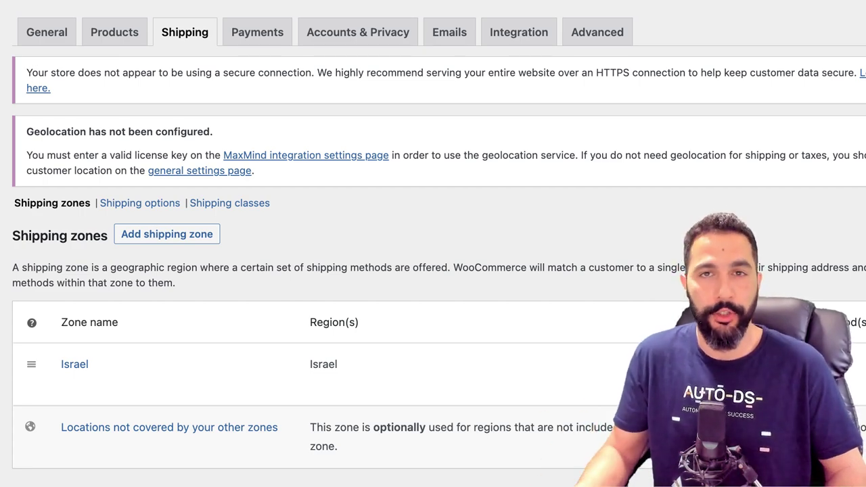
pyautogui.scroll(-4, 433, 244)
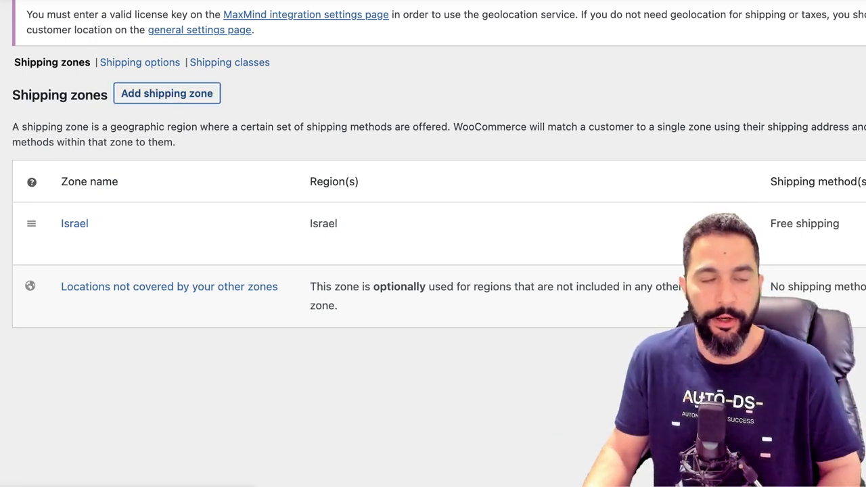
# Step: Add a shipping zone named US Free Shipping covering the United States (US) region
pyautogui.click(167, 94)
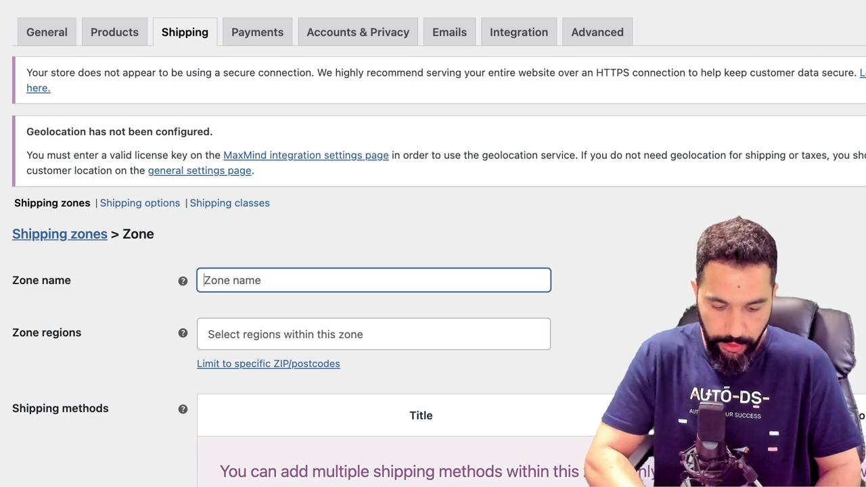
pyautogui.write('US Free S')
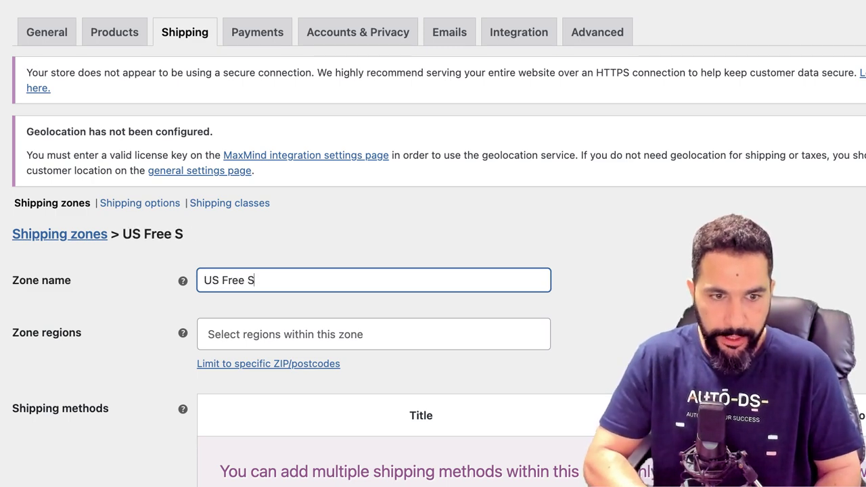
pyautogui.write('hipping')
pyautogui.scroll(-3, 373, 243)
pyautogui.click(373, 126)
pyautogui.write('u')
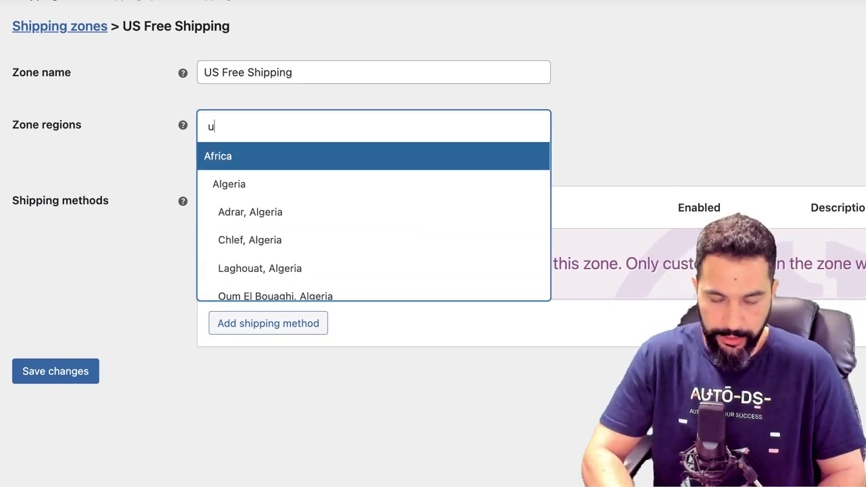
pyautogui.write('nited st')
pyautogui.press('Return')
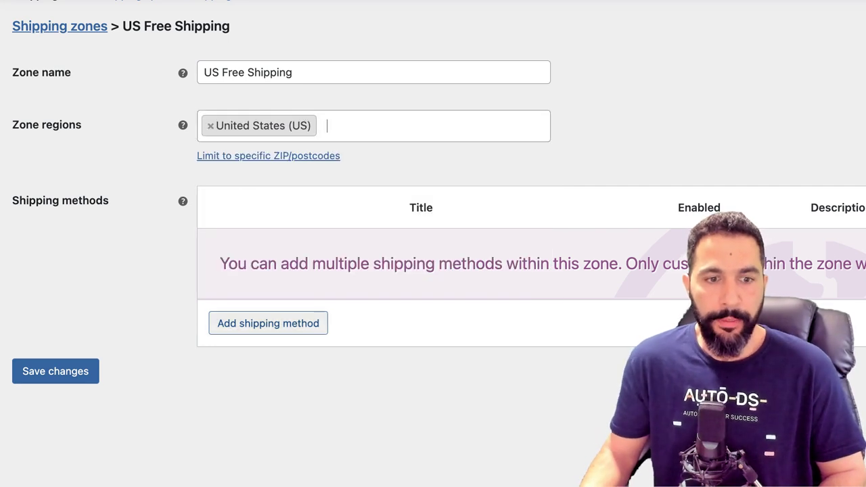
# Step: Add a Free shipping method to the US Free Shipping zone
pyautogui.click(268, 323)
pyautogui.click(364, 195)
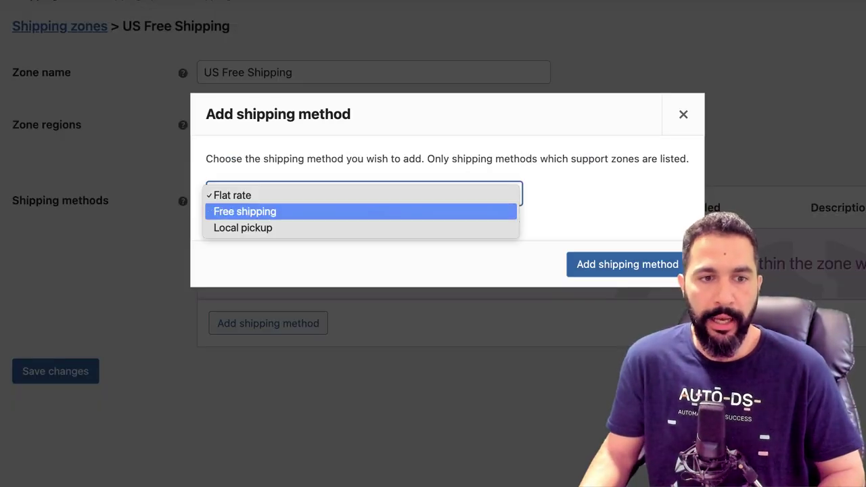
pyautogui.click(244, 211)
pyautogui.click(588, 263)
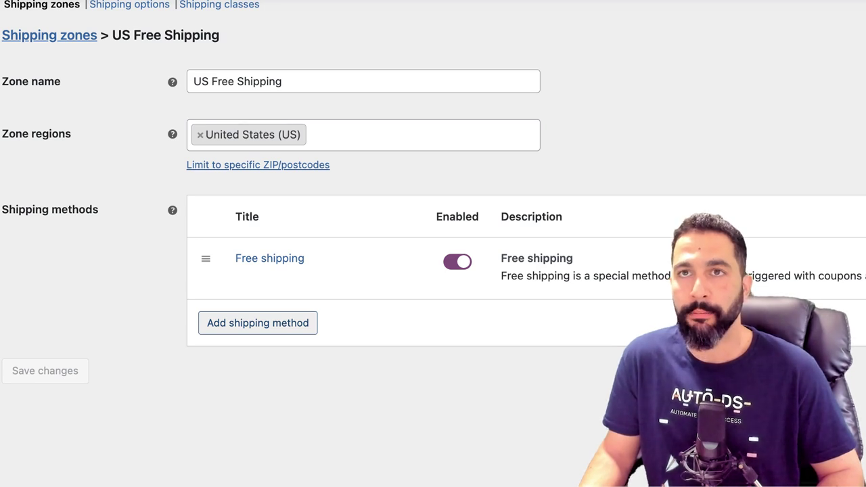
# Step: Add a Flat rate shipping method to the US Free Shipping zone
pyautogui.click(278, 324)
pyautogui.click(352, 194)
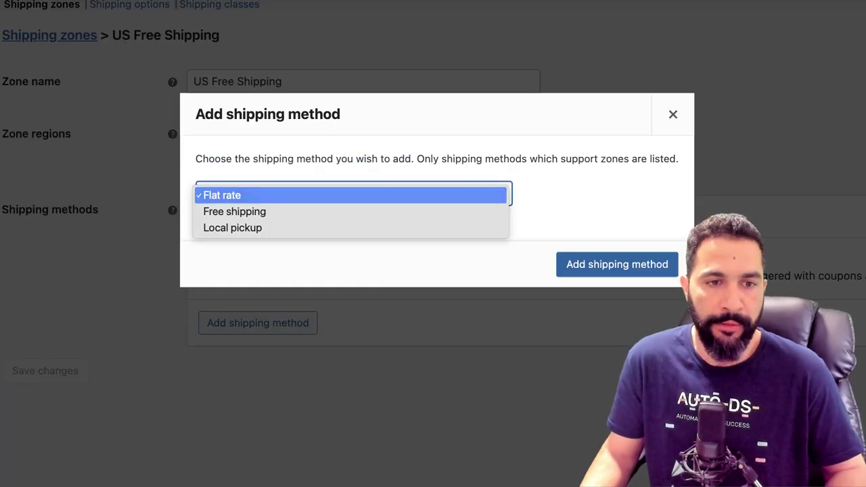
pyautogui.click(223, 195)
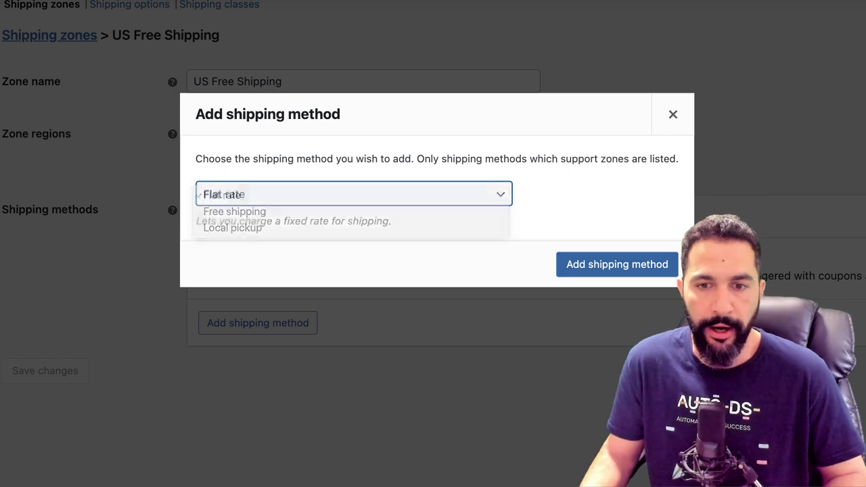
pyautogui.click(617, 263)
# Step: Set the flat rate method's cost to 15 and its title to "Flat rate - Expedited Shipping", and save it
pyautogui.doubleClick(291, 236)
pyautogui.write('15')
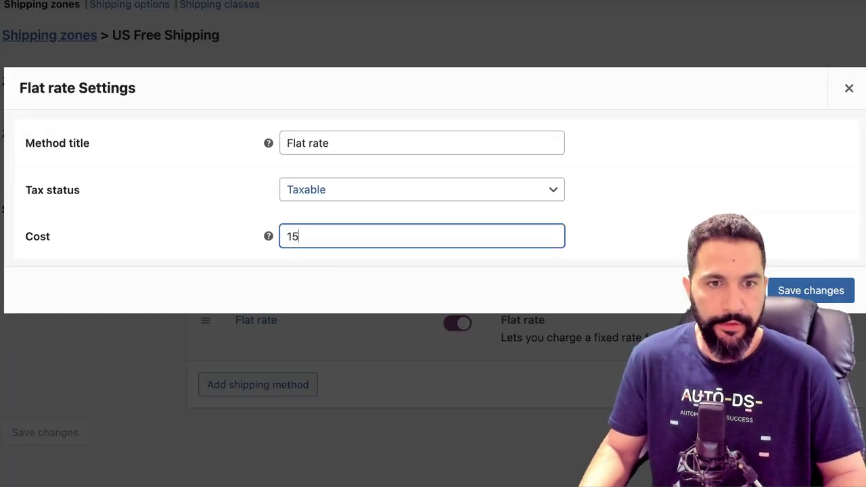
pyautogui.click(365, 144)
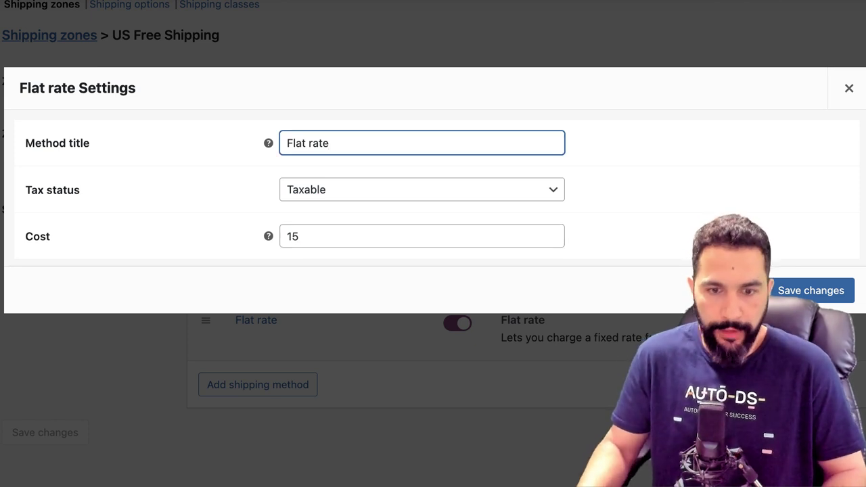
pyautogui.write('- Expedited Shipping')
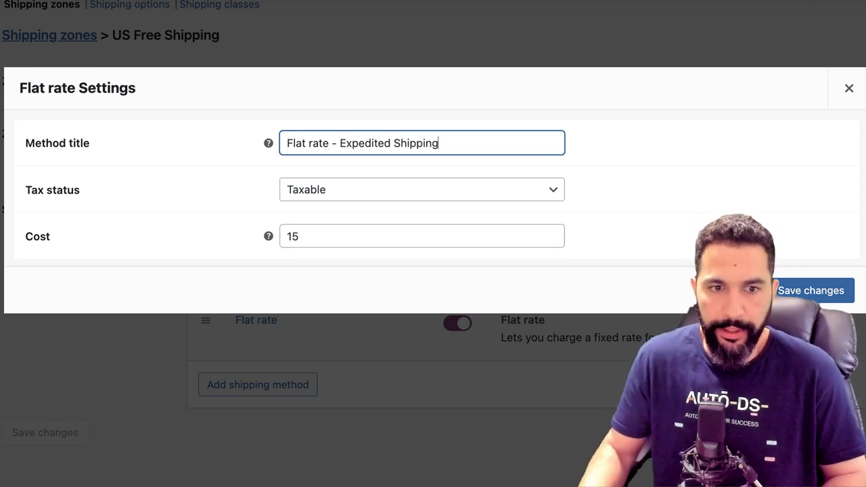
pyautogui.doubleClick(296, 236)
pyautogui.click(810, 290)
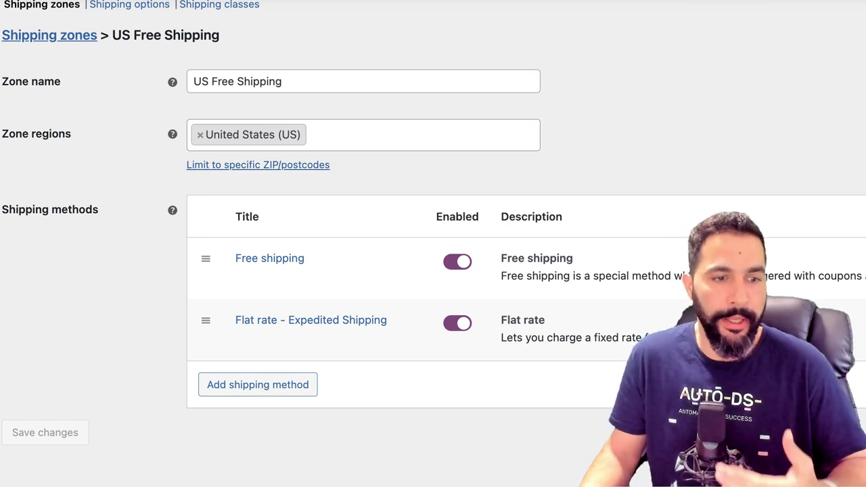
# Step: Review the methods and recommended providers in the Payments settings, and open the catalogue of other payment providers
pyautogui.scroll(5, 433, 271)
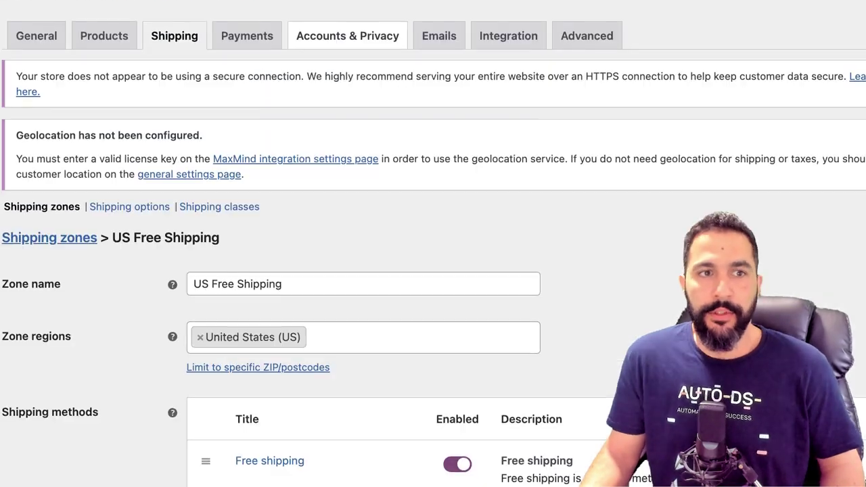
pyautogui.click(247, 32)
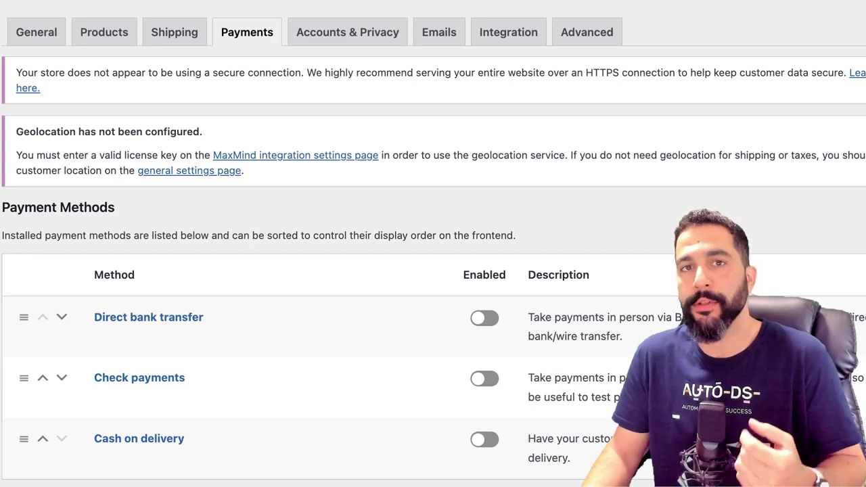
pyautogui.scroll(-5, 433, 271)
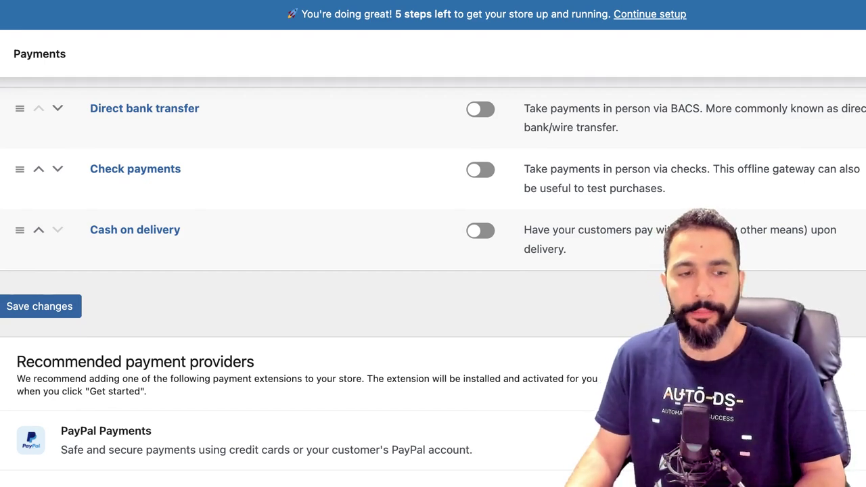
pyautogui.scroll(-1, 433, 271)
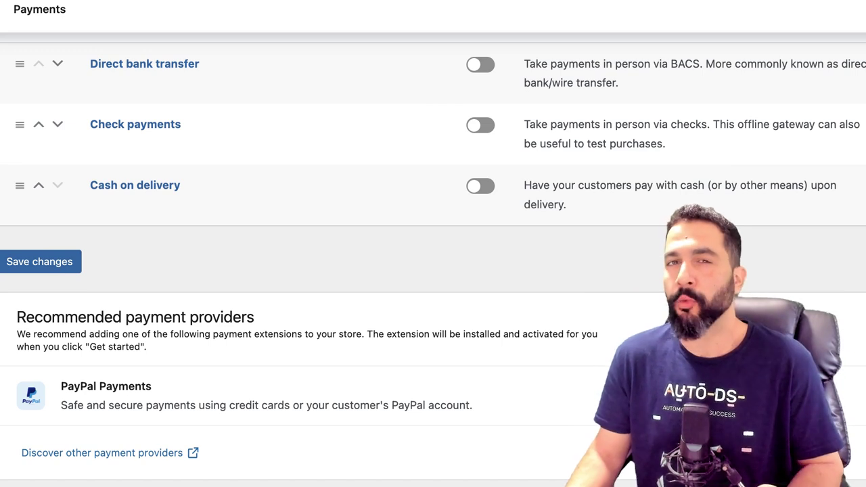
pyautogui.click(110, 453)
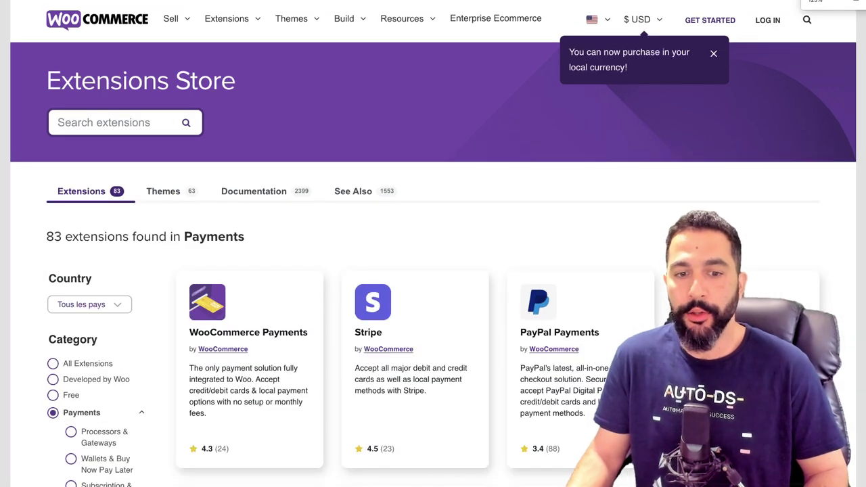
pyautogui.scroll(-1, 249, 264)
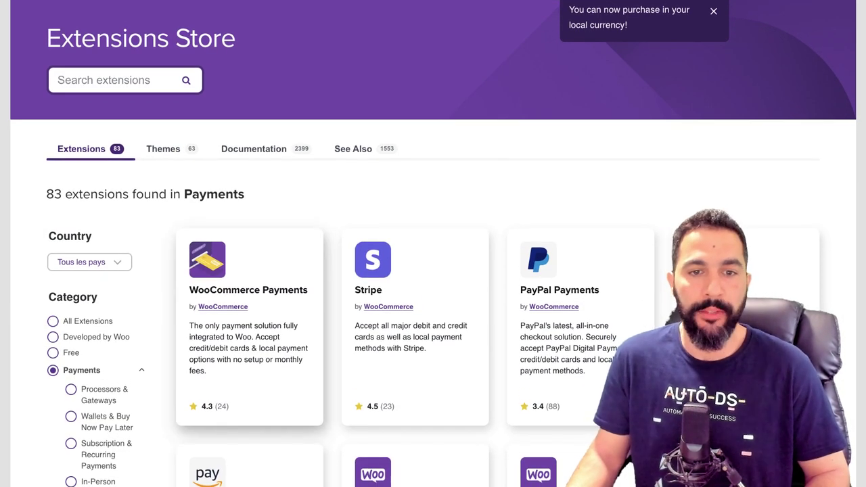
# Step: Look through the payment extensions offered in the Extensions Store's Payments category
pyautogui.scroll(-5, 433, 270)
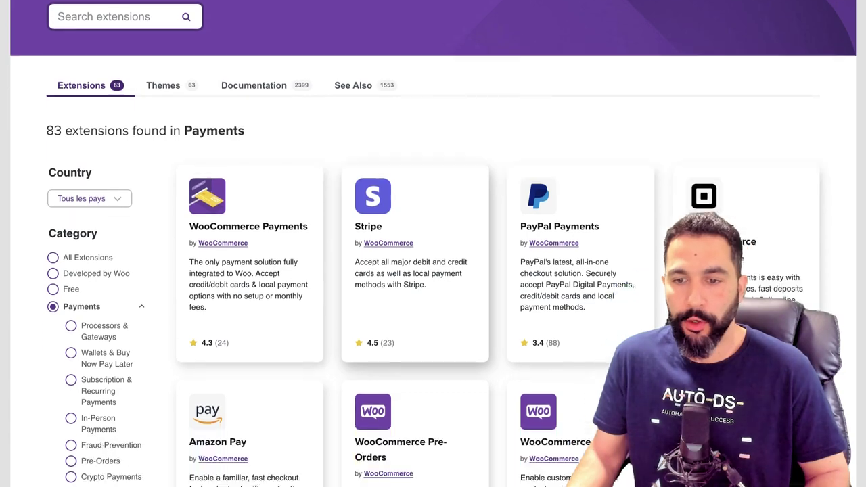
pyautogui.scroll(3, 433, 271)
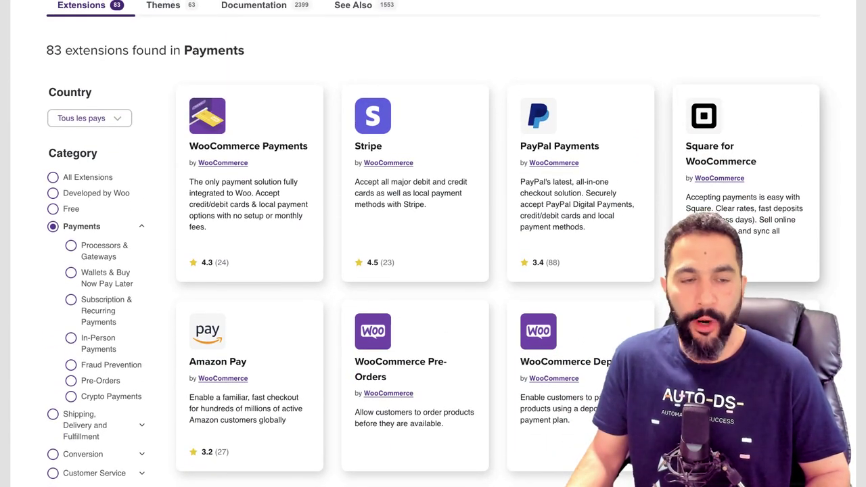
pyautogui.scroll(-3, 413, 270)
pyautogui.scroll(1, 413, 271)
pyautogui.scroll(-3, 412, 271)
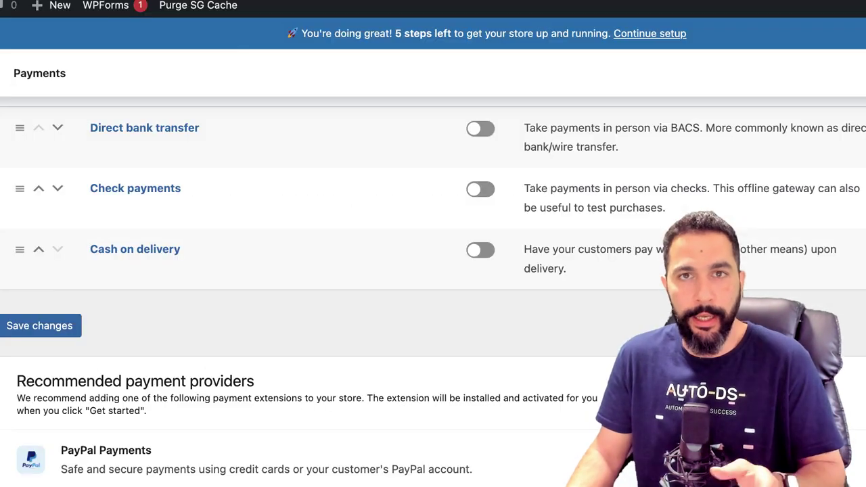
# Step: Open the store's Accounts & Privacy settings and review the guest checkout, account creation, erasure request and data removal options
pyautogui.scroll(5, 433, 304)
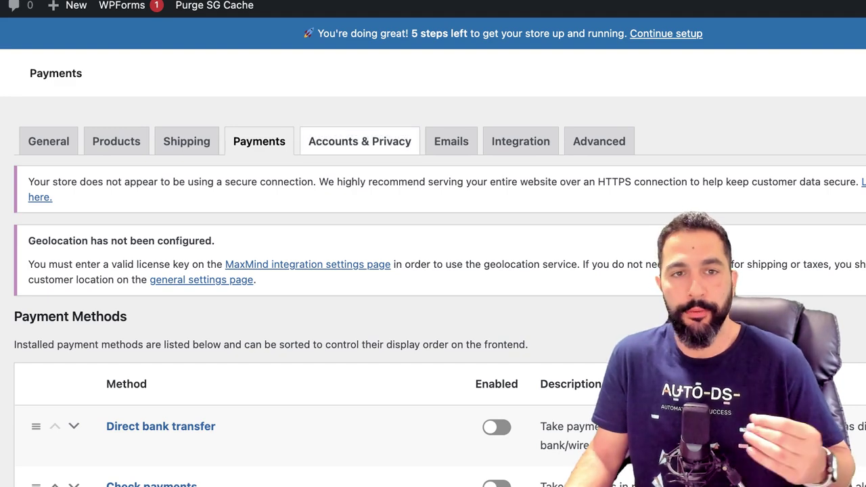
pyautogui.click(359, 141)
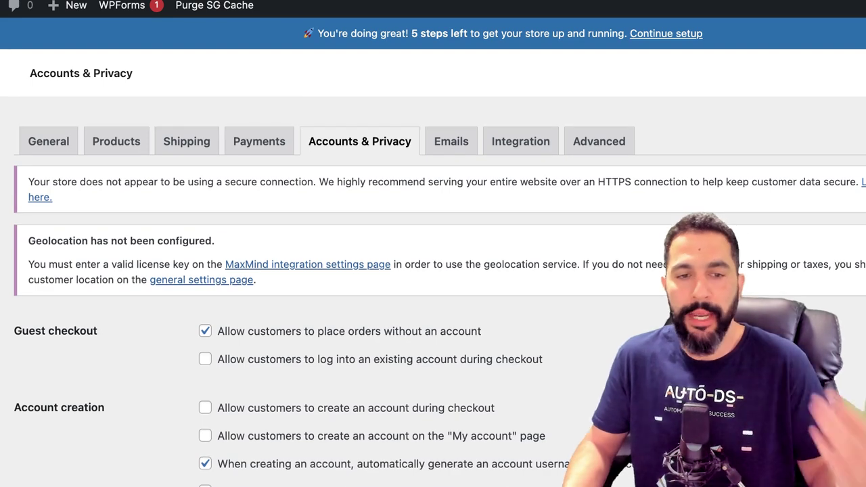
pyautogui.scroll(-2, 433, 271)
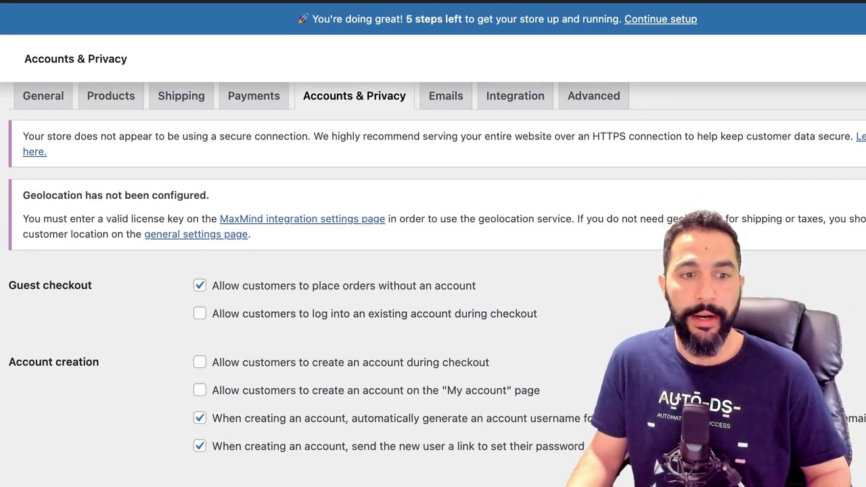
pyautogui.scroll(-3, 433, 284)
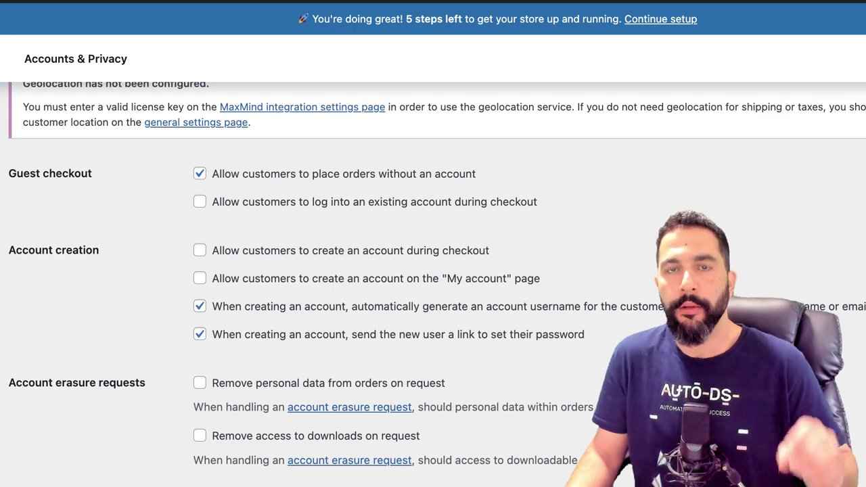
pyautogui.scroll(-5, 432, 284)
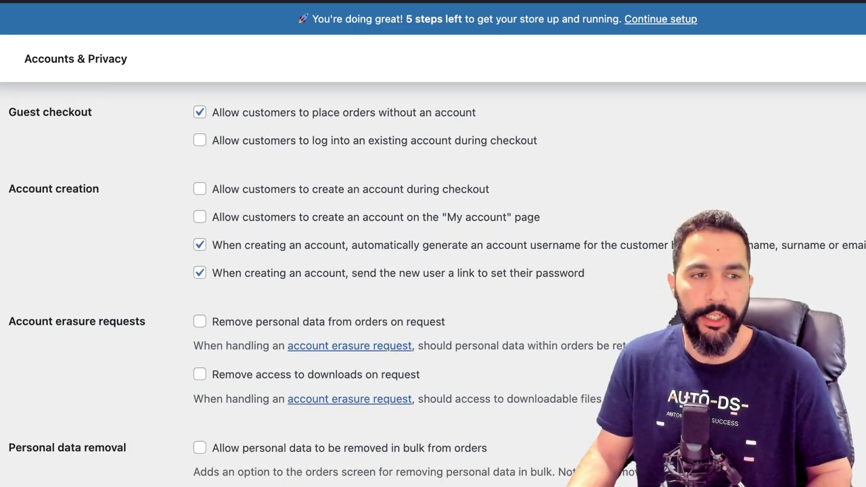
pyautogui.scroll(-3, 433, 284)
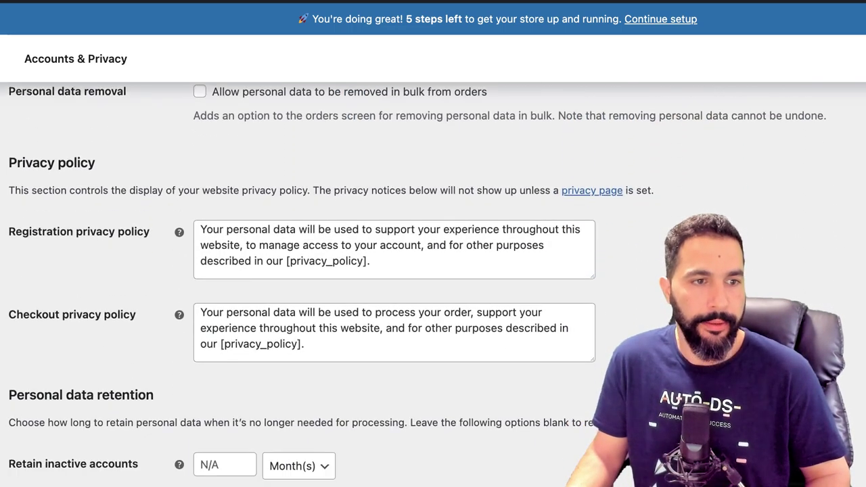
# Step: Read the registration and checkout privacy policy texts and look over the rest of the Accounts & Privacy settings
pyautogui.moveTo(373, 251); pyautogui.dragTo(201, 217)
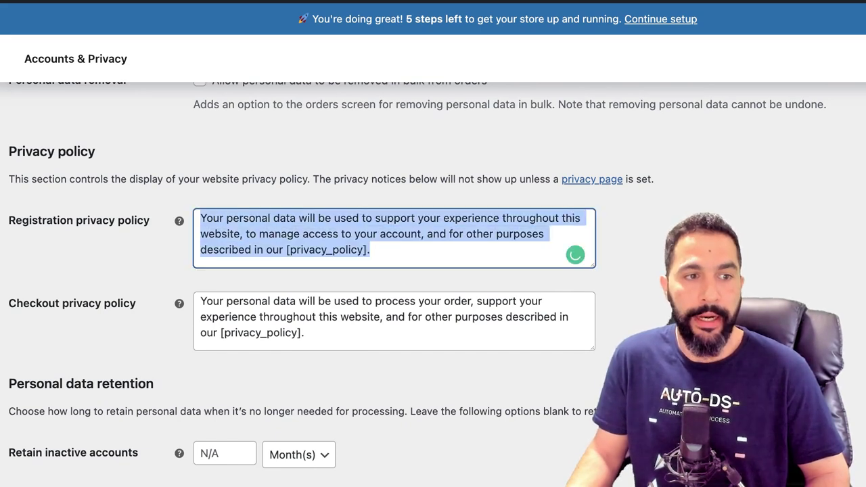
pyautogui.click(322, 234)
pyautogui.moveTo(306, 332); pyautogui.dragTo(201, 301)
pyautogui.click(280, 317)
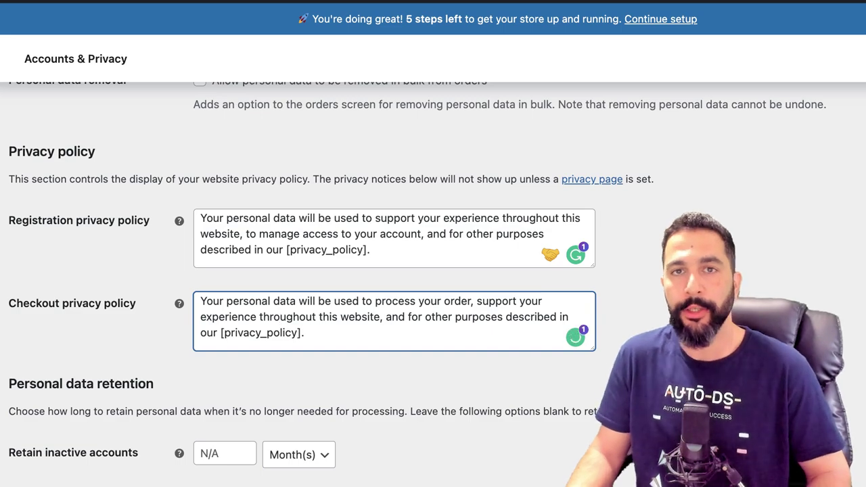
pyautogui.scroll(-2, 433, 284)
pyautogui.scroll(10, 433, 284)
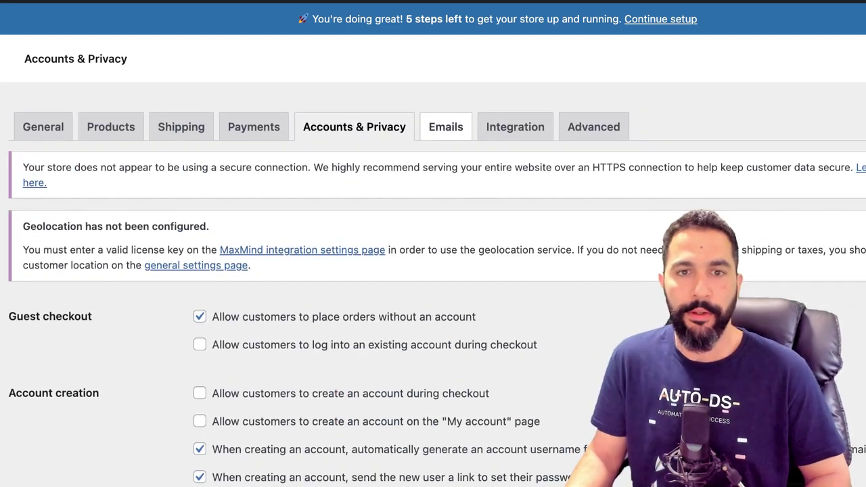
# Step: Open the Emails settings and check the recipients and descriptions of the New order, Cancelled order and Failed order notifications
pyautogui.click(445, 127)
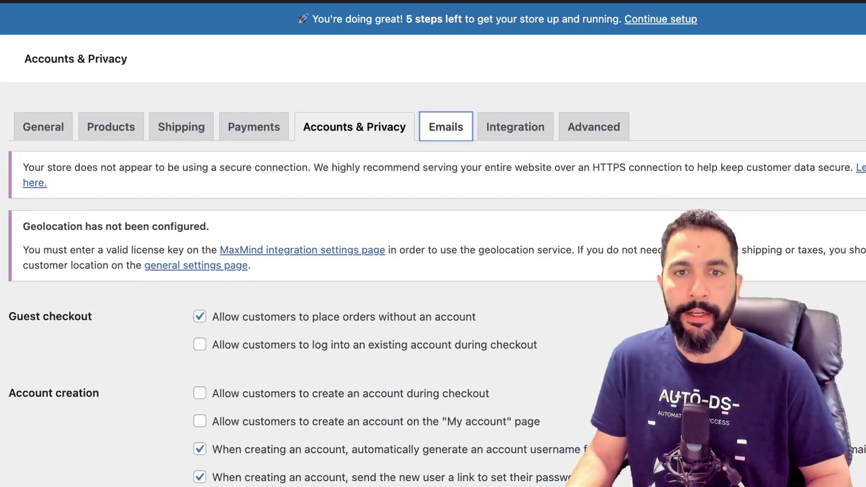
pyautogui.scroll(-3, 433, 284)
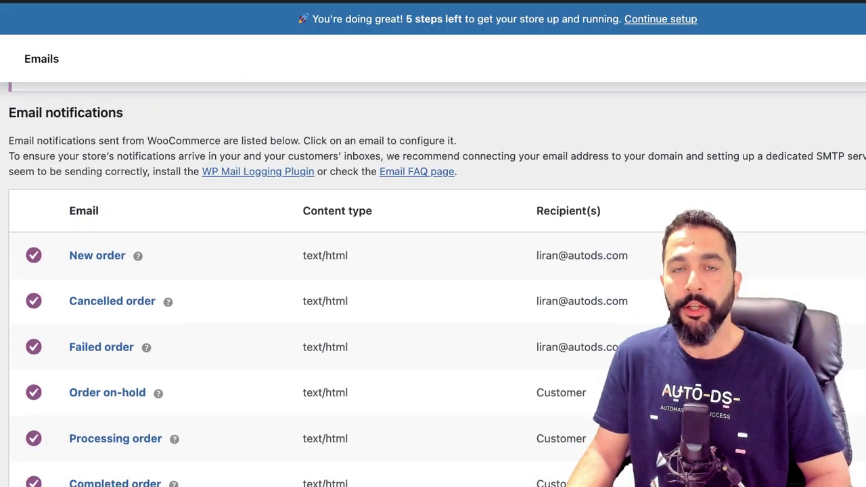
pyautogui.scroll(-4, 433, 284)
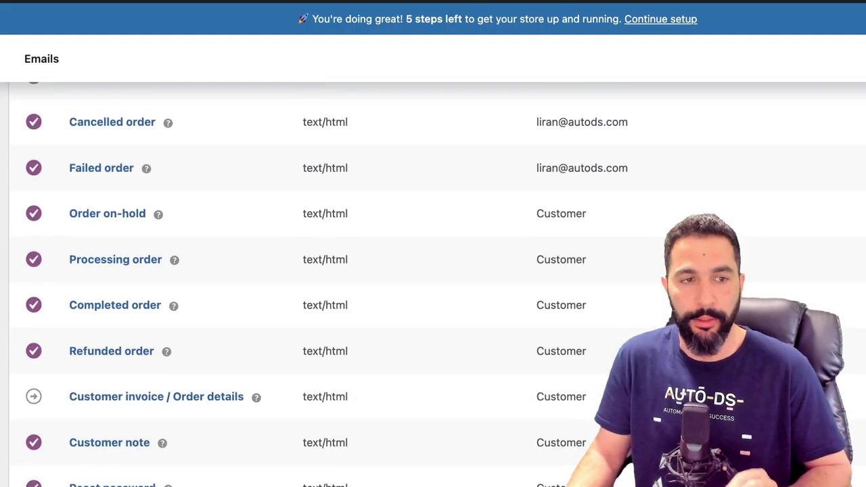
pyautogui.scroll(2, 433, 284)
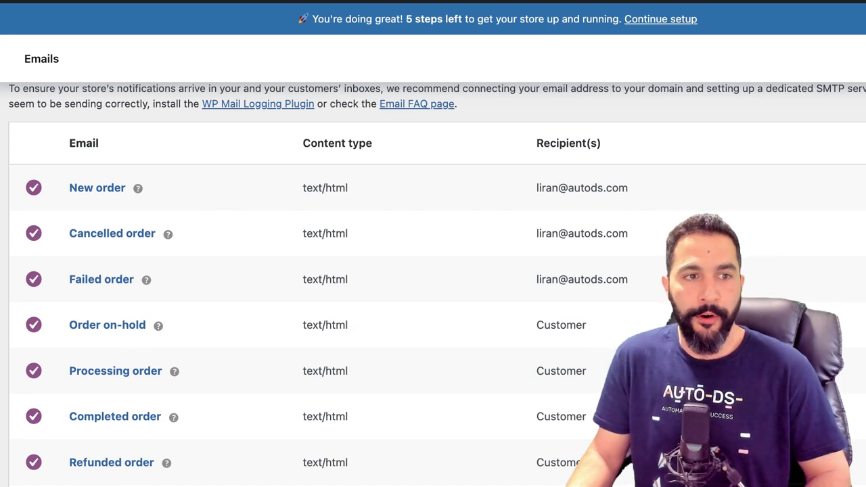
pyautogui.moveTo(68, 187); pyautogui.dragTo(630, 279)
pyautogui.click(690, 281)
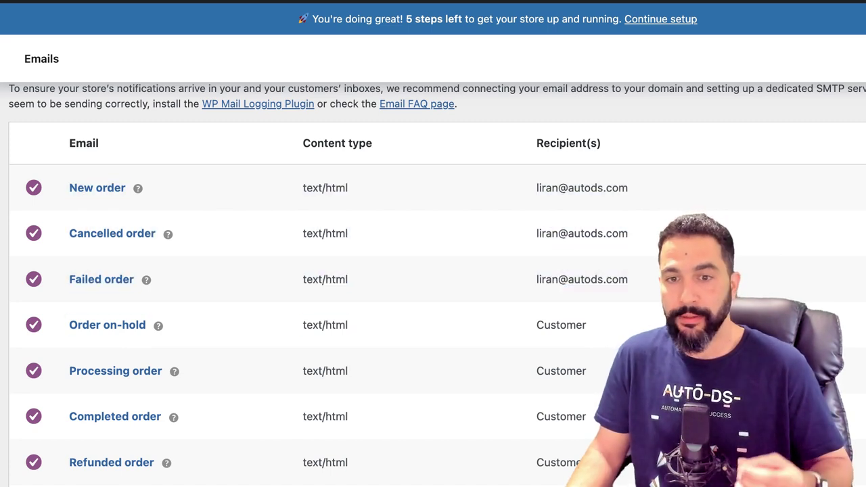
pyautogui.moveTo(629, 188); pyautogui.dragTo(536, 188)
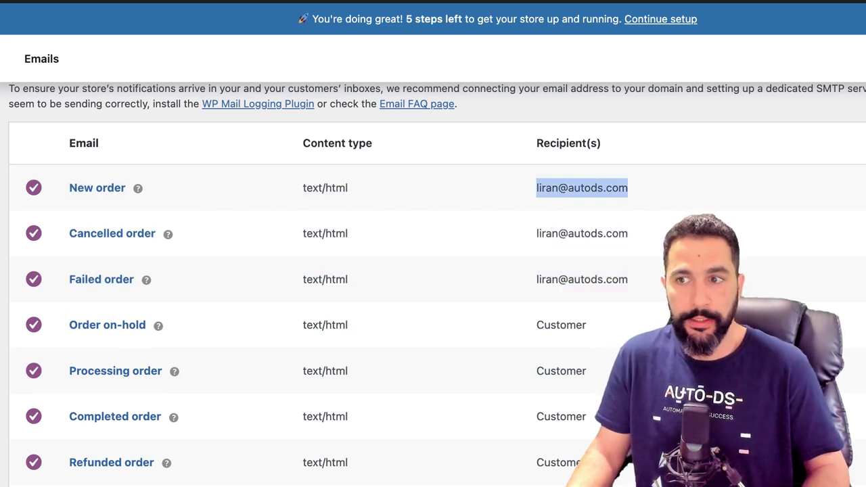
pyautogui.click(690, 270)
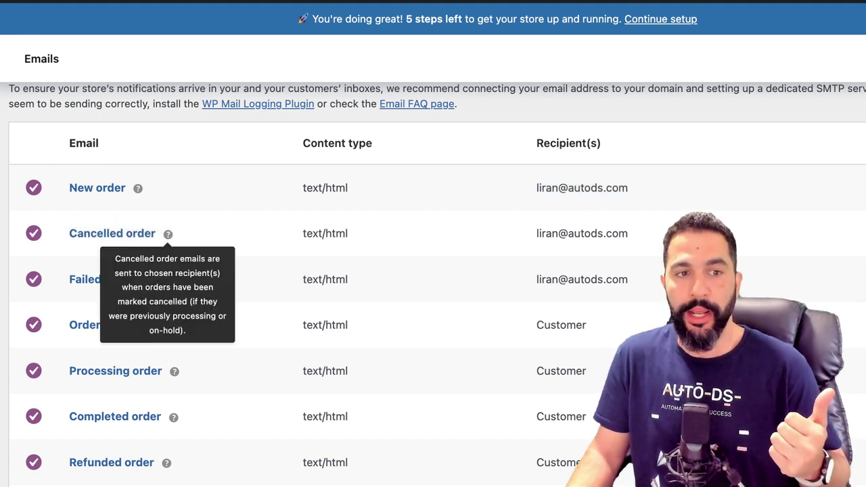
pyautogui.moveTo(146, 279)
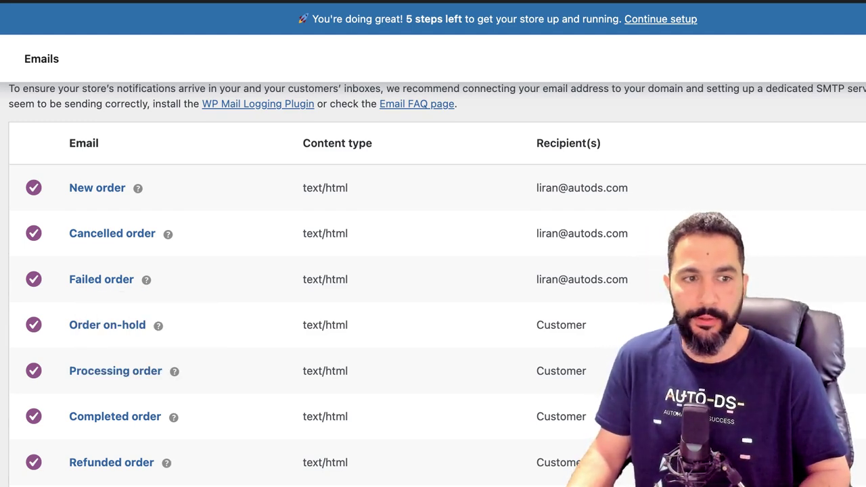
# Step: Check which email notifications go to the customer, from Order on-hold through Refunded order and the rest of the list
pyautogui.scroll(-3, 433, 284)
pyautogui.doubleClick(560, 221)
pyautogui.doubleClick(561, 267)
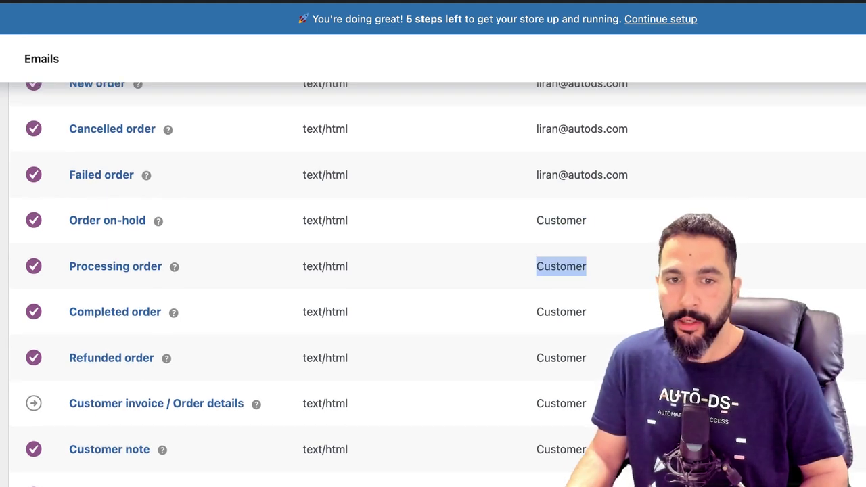
pyautogui.doubleClick(560, 311)
pyautogui.doubleClick(560, 358)
pyautogui.click(512, 351)
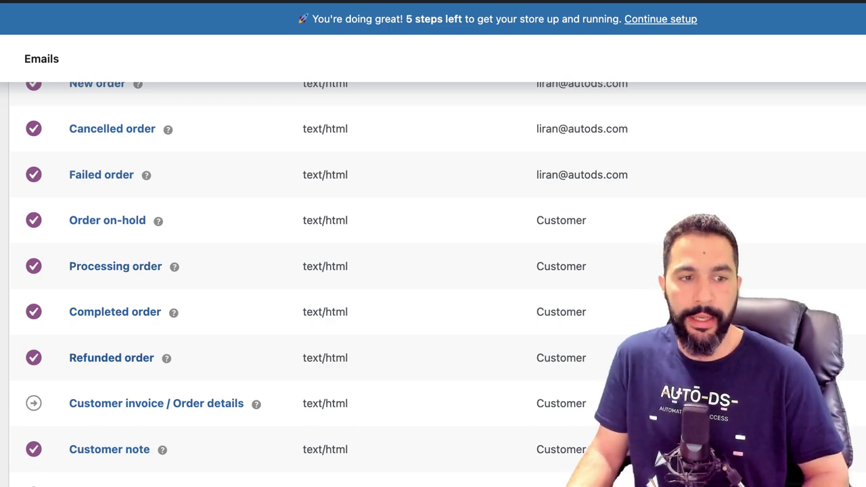
pyautogui.scroll(-2, 203, 336)
pyautogui.scroll(2, 203, 336)
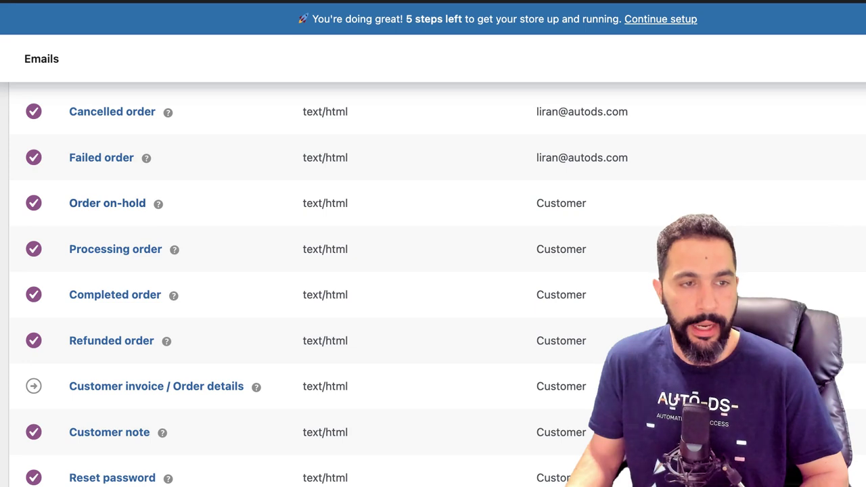
pyautogui.moveTo(158, 204)
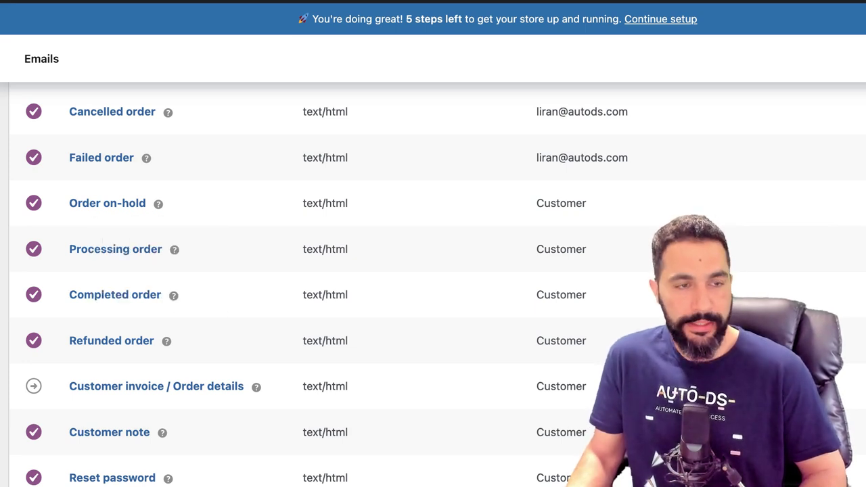
# Step: Open the Order on-hold email to review its subject, heading, additional content and available placeholders, and open the Integration settings
pyautogui.scroll(1, 158, 203)
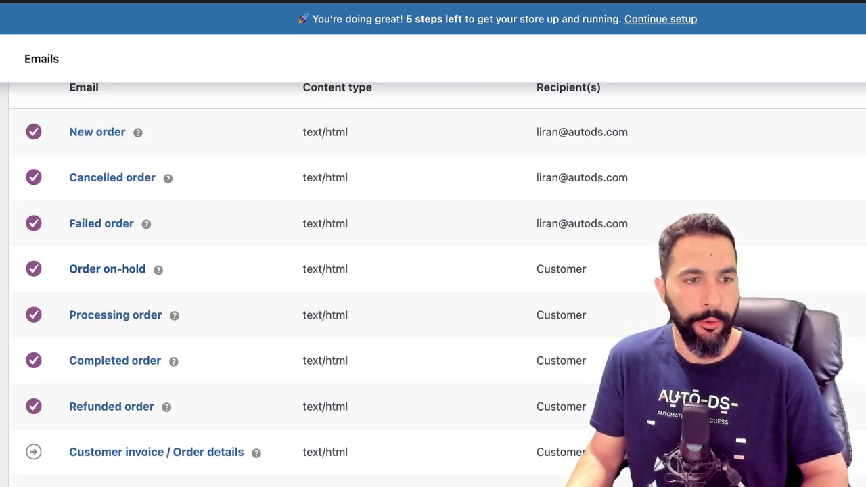
pyautogui.click(142, 269)
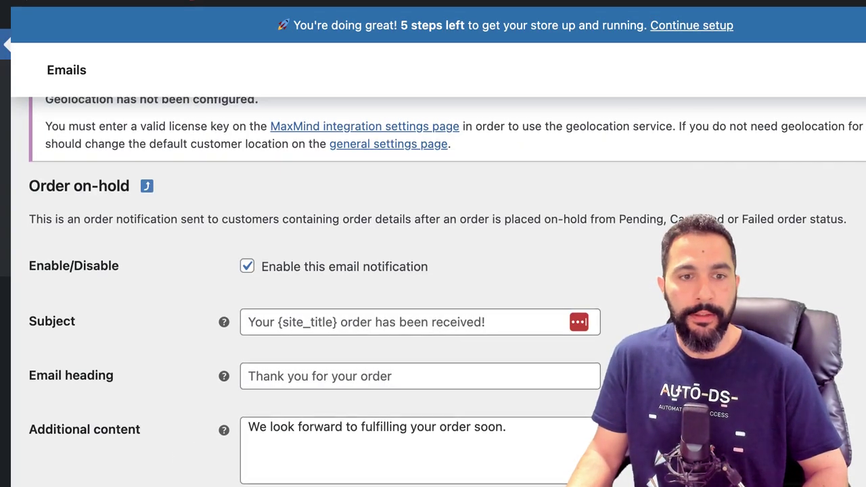
pyautogui.scroll(-1, 351, 304)
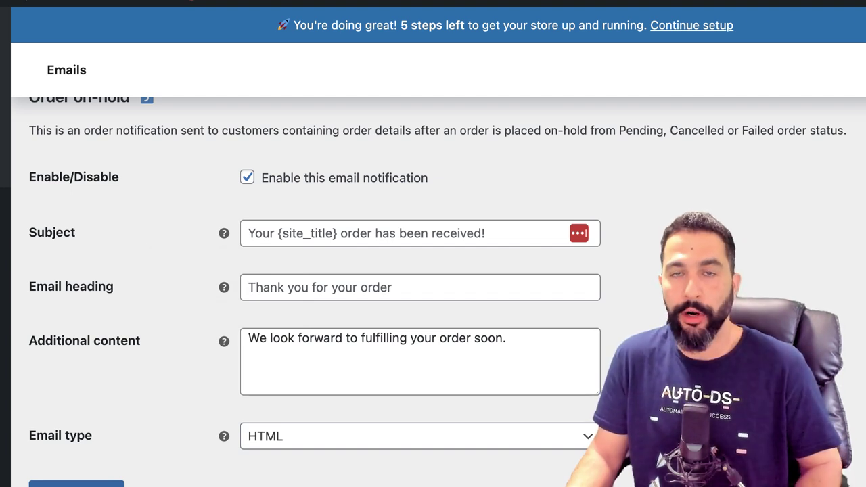
pyautogui.moveTo(224, 232)
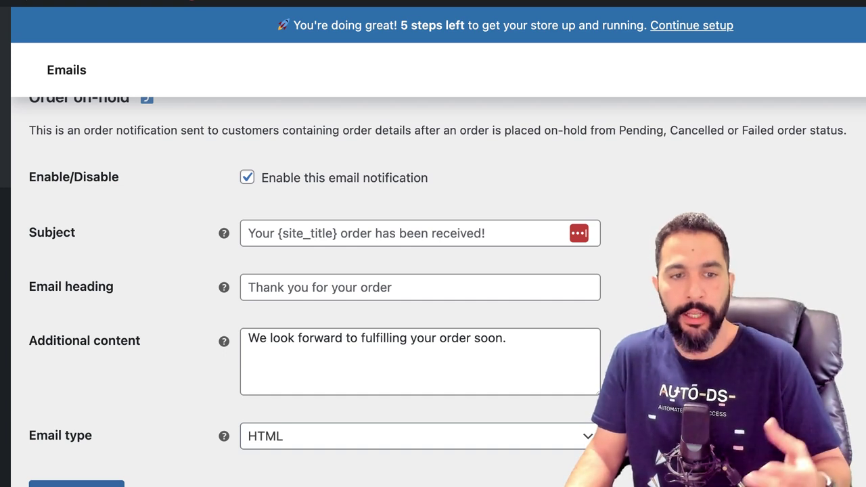
pyautogui.moveTo(507, 338); pyautogui.dragTo(289, 338)
pyautogui.click(507, 339)
pyautogui.moveTo(223, 341)
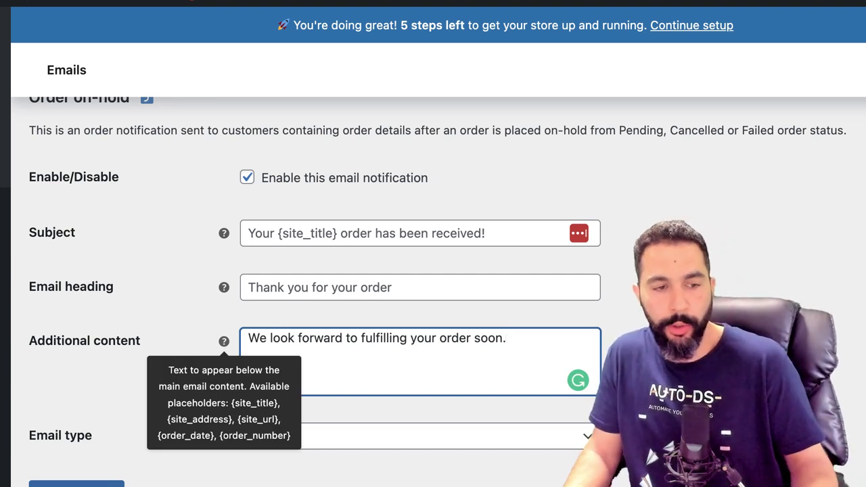
pyautogui.scroll(4, 339, 304)
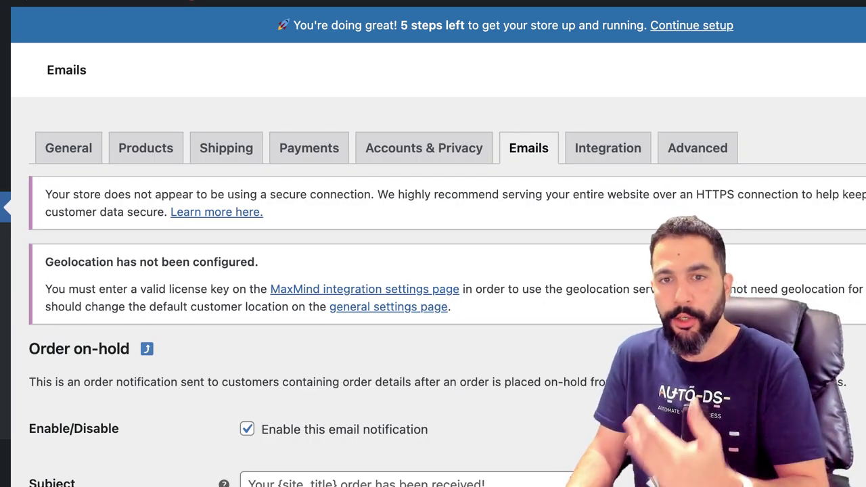
pyautogui.click(607, 148)
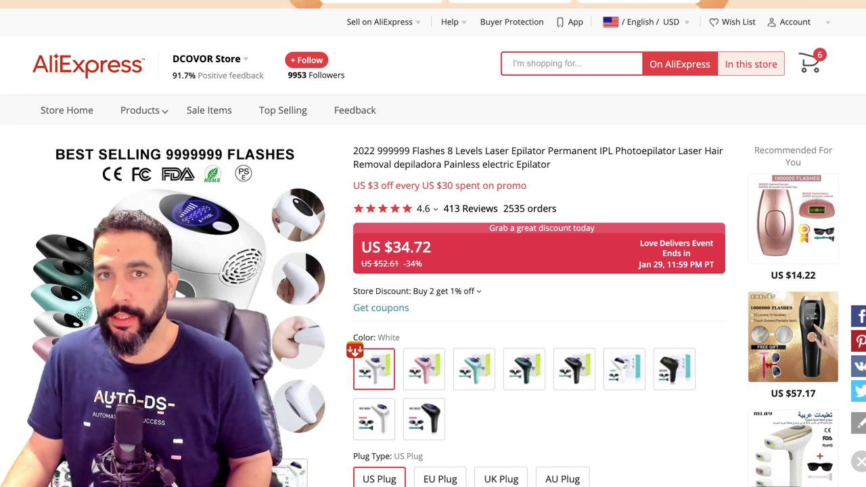
# Step: On the AliExpress laser epilator page, start downloading the product images and create a "laser epilator" folder in Downloads as the save location
pyautogui.scroll(-2, 433, 243)
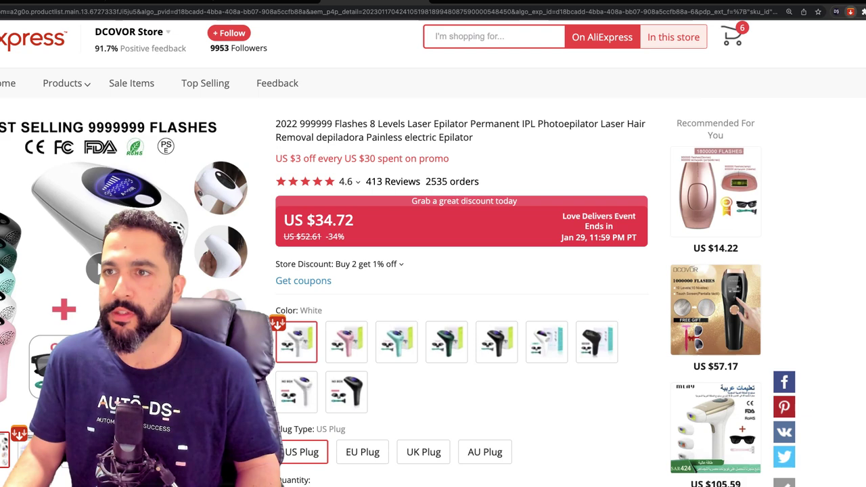
pyautogui.click(850, 12)
pyautogui.click(850, 11)
pyautogui.scroll(-1, 136, 379)
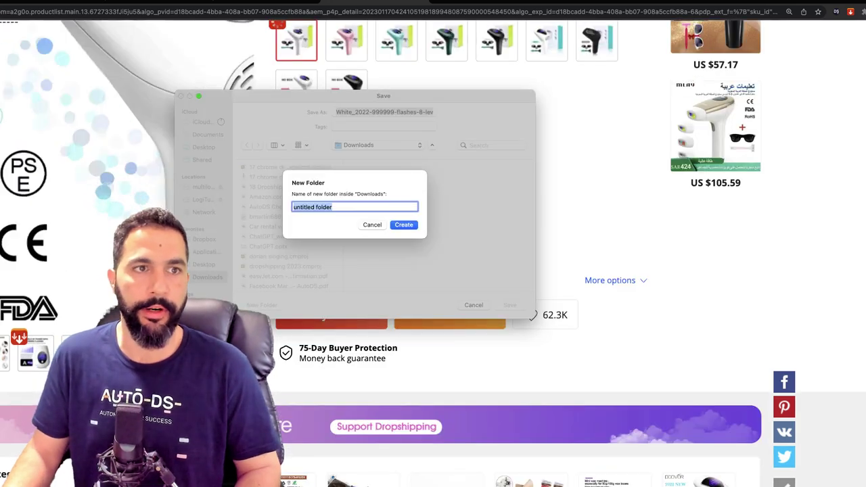
pyautogui.scroll(-2, 432, 378)
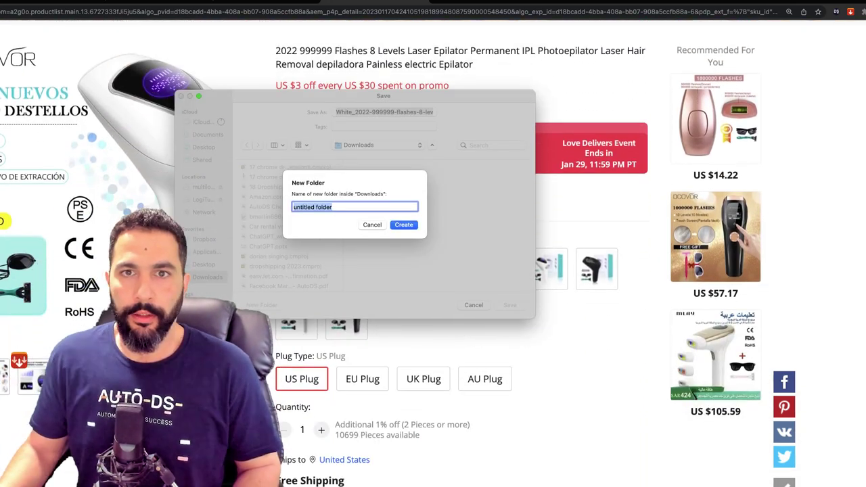
pyautogui.write('laser epilator')
pyautogui.press('Return')
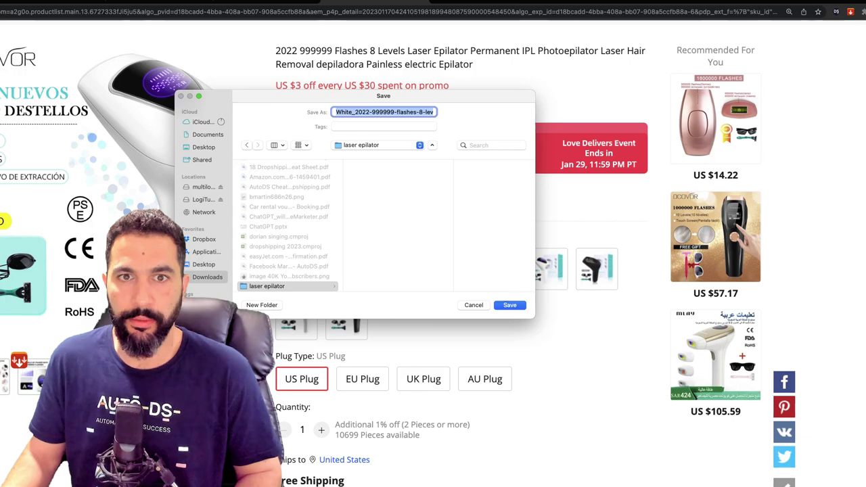
# Step: Save the product images in the "laser epilator" folder and download the images from the product description as well
pyautogui.press('Return')
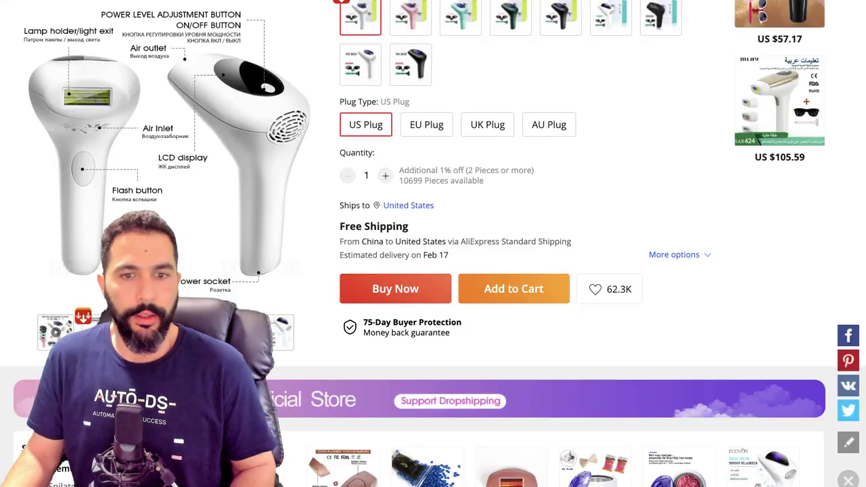
pyautogui.scroll(-6, 491, 284)
pyautogui.scroll(-2, 490, 284)
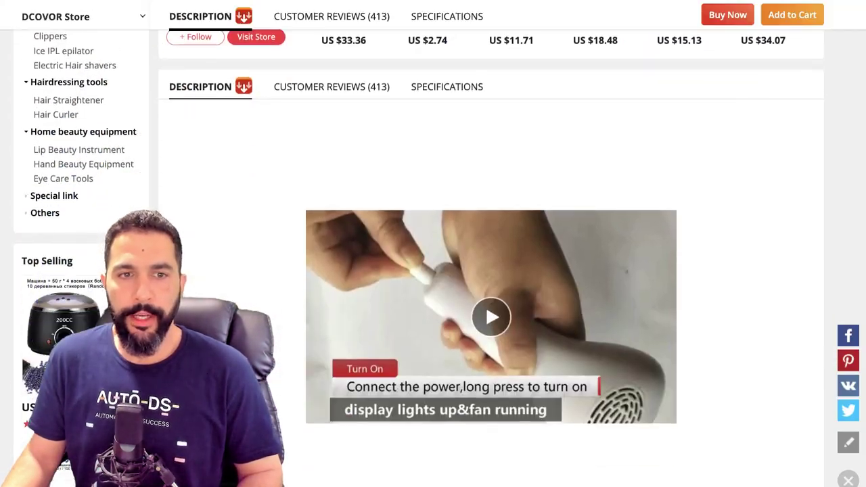
pyautogui.scroll(1, 490, 284)
pyautogui.scroll(-5, 490, 284)
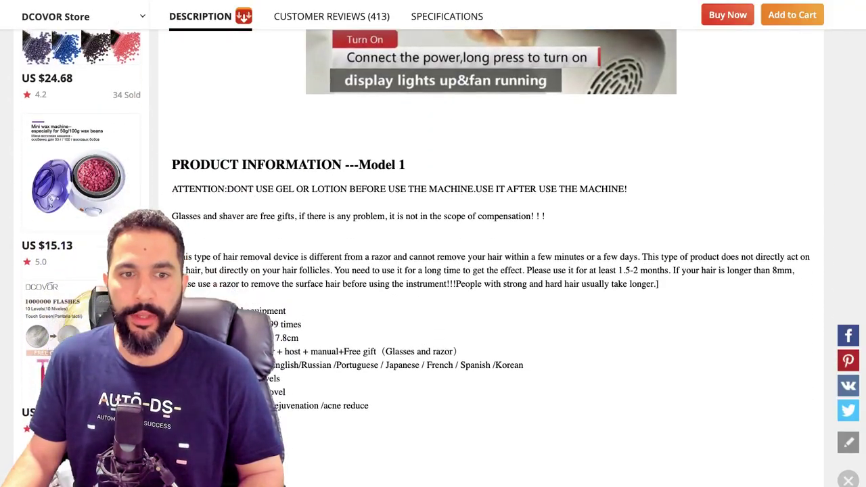
pyautogui.scroll(5, 490, 284)
pyautogui.click(243, 143)
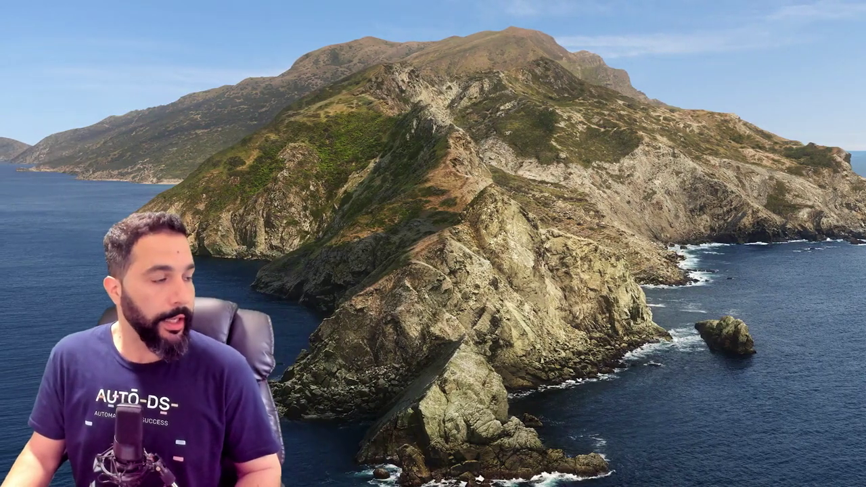
# Step: Check the downloaded images in their folder, and select the Model 1 product information text on the AliExpress page
pyautogui.click(179, 109)
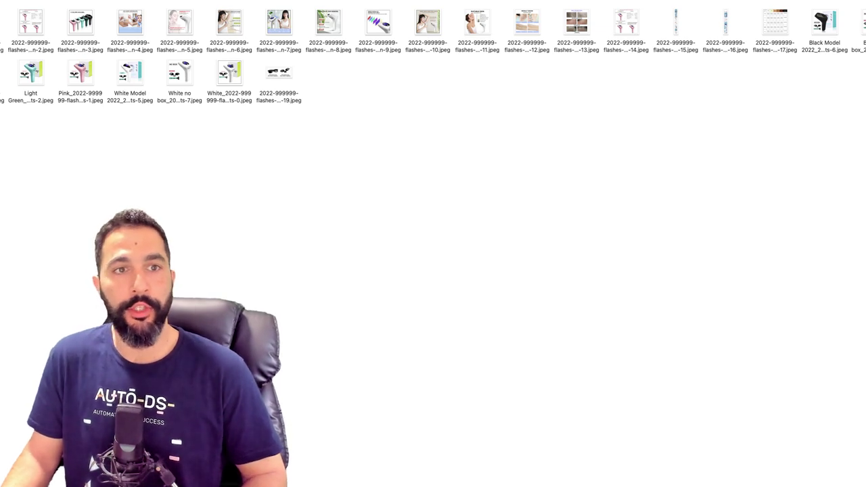
pyautogui.hotkey('ctrl', 'Right')
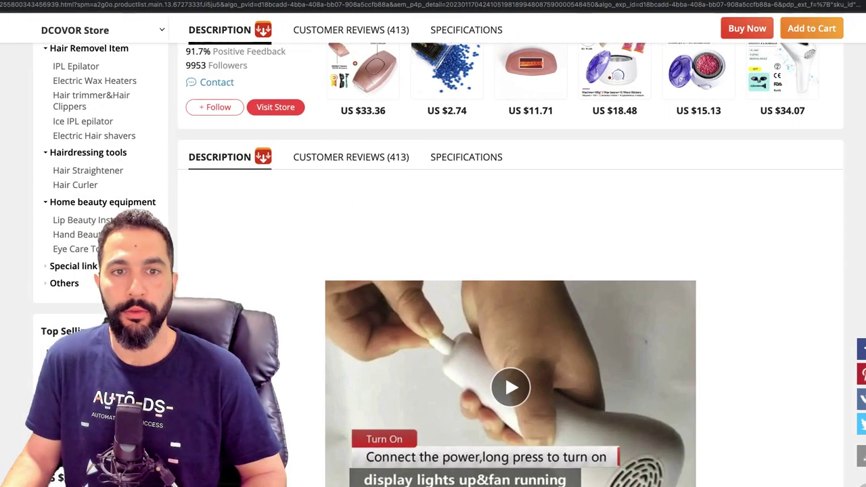
pyautogui.scroll(-2, 490, 270)
pyautogui.scroll(-10, 491, 270)
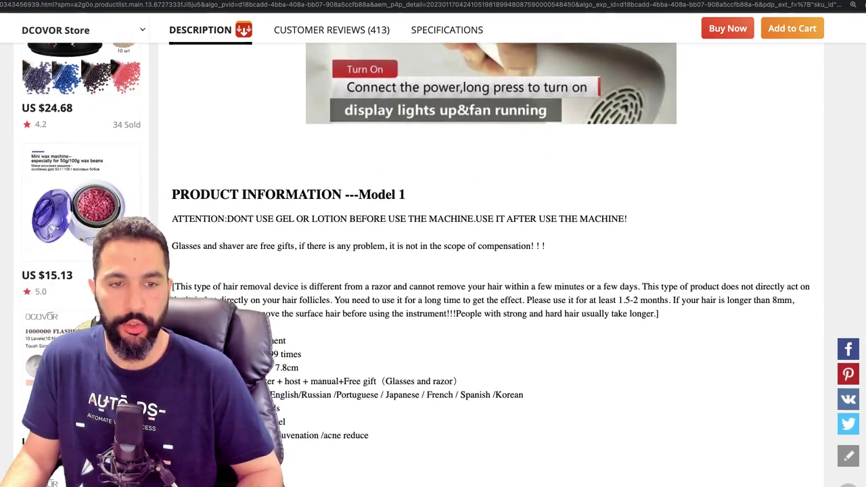
pyautogui.moveTo(173, 78); pyautogui.dragTo(474, 429)
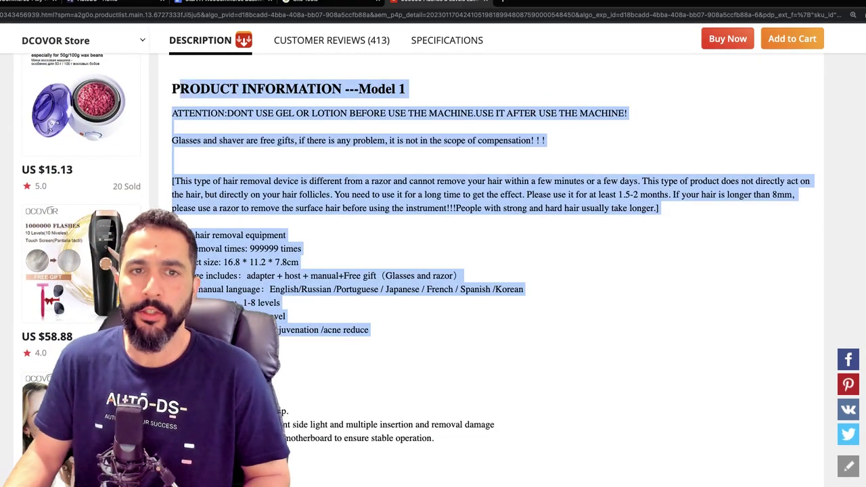
pyautogui.click(473, 429)
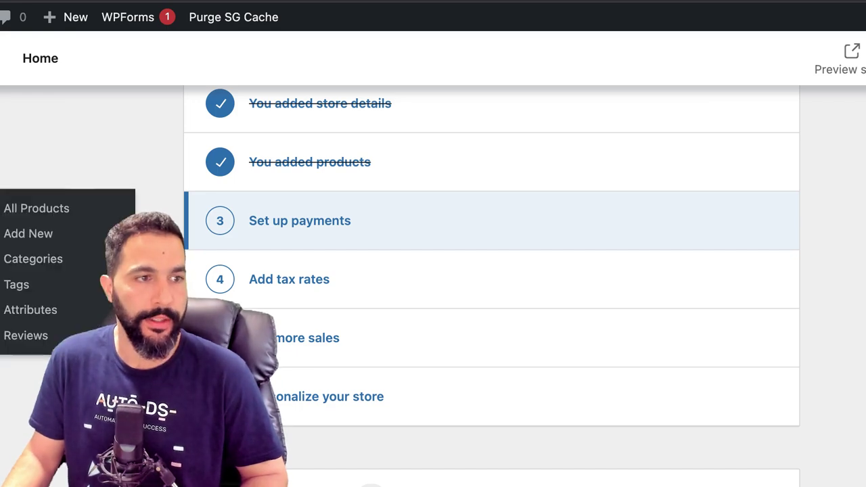
# Step: From the WooCommerce home page, go to the site's themes and open the Storefront theme for customization
pyautogui.scroll(3, 491, 284)
pyautogui.scroll(-3, 491, 284)
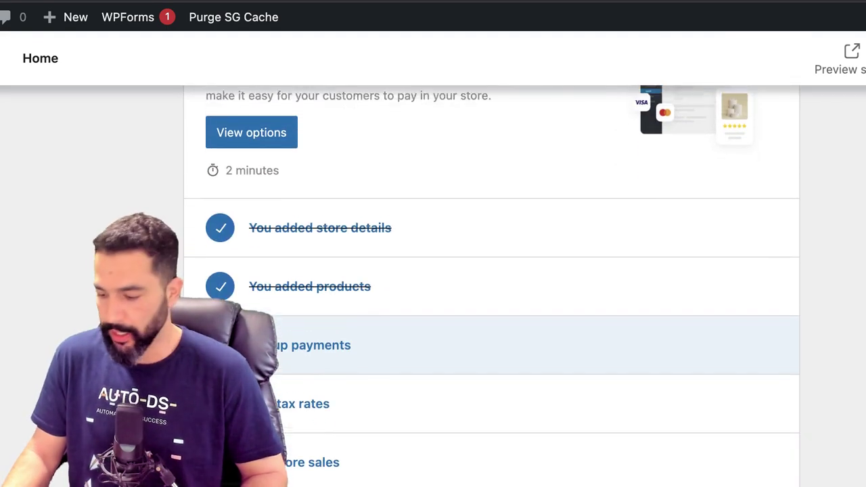
pyautogui.scroll(1, 491, 284)
pyautogui.press('super+minus')
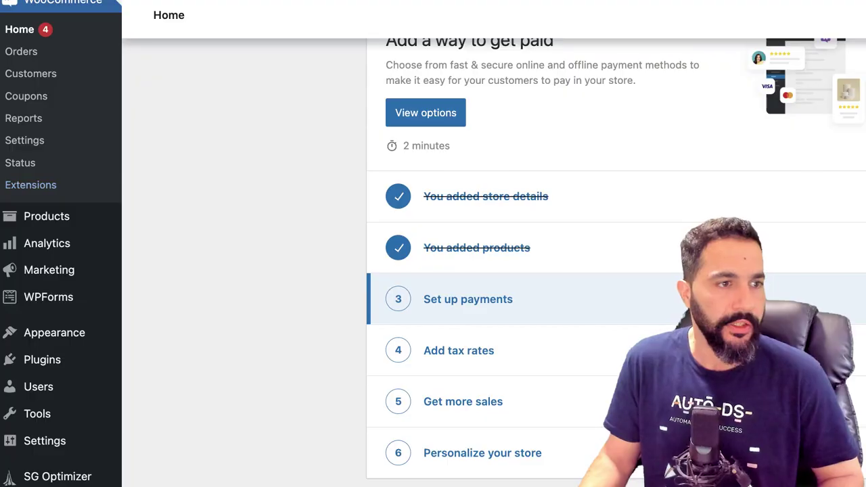
pyautogui.scroll(1, 41, 203)
pyautogui.scroll(-3, 40, 203)
pyautogui.moveTo(54, 334)
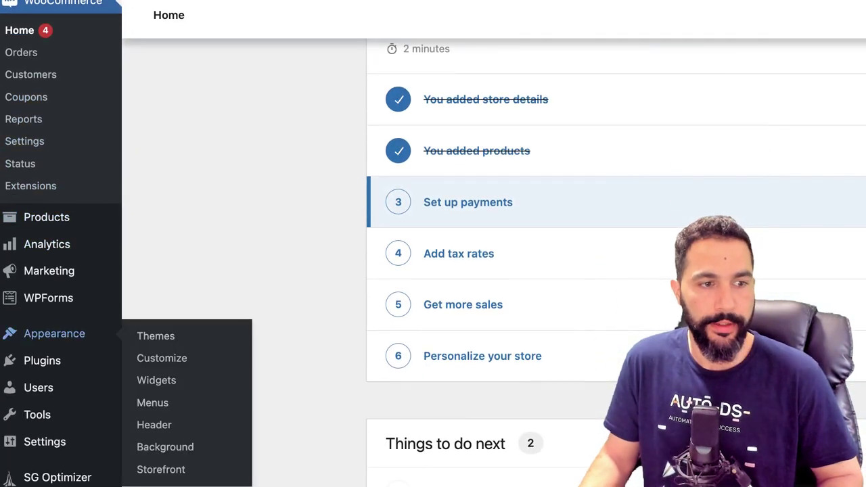
pyautogui.click(156, 336)
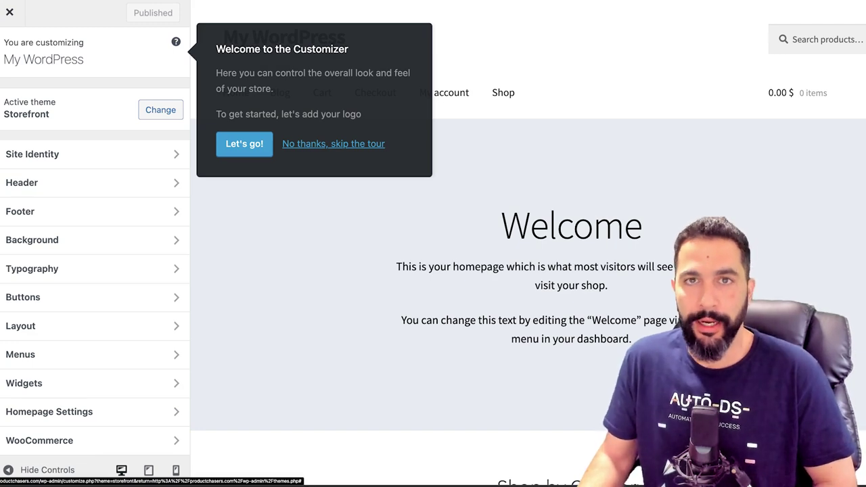
# Step: Skip the Customizer tour and look through the homepage preview, from the welcome banner down to the New In products
pyautogui.click(333, 144)
pyautogui.scroll(-1, 94, 257)
pyautogui.scroll(-1, 94, 144)
pyautogui.scroll(1, 95, 143)
pyautogui.scroll(-2, 432, 236)
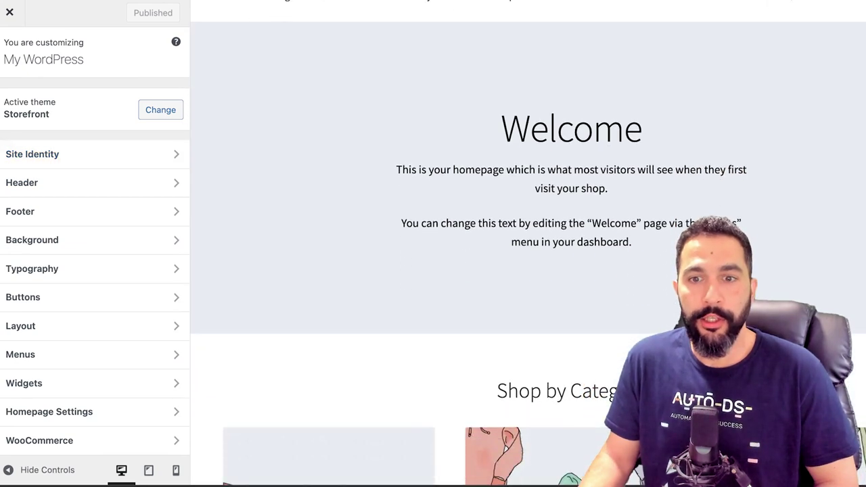
pyautogui.scroll(-10, 527, 243)
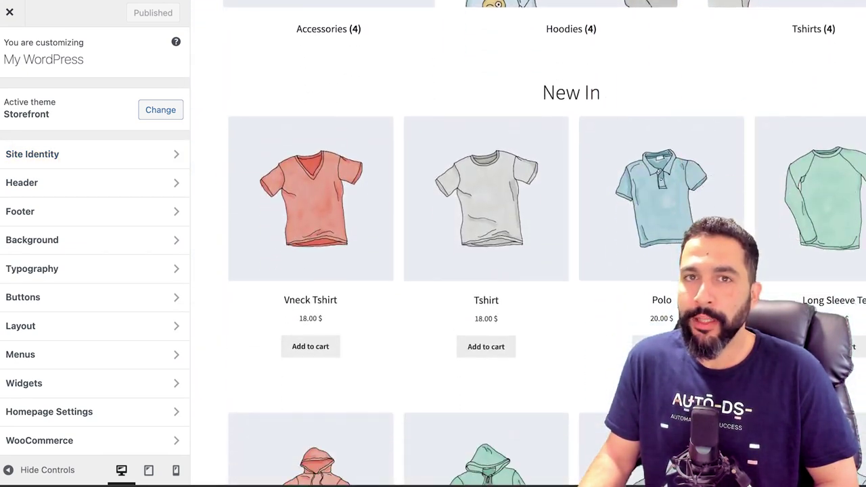
pyautogui.scroll(-5, 528, 244)
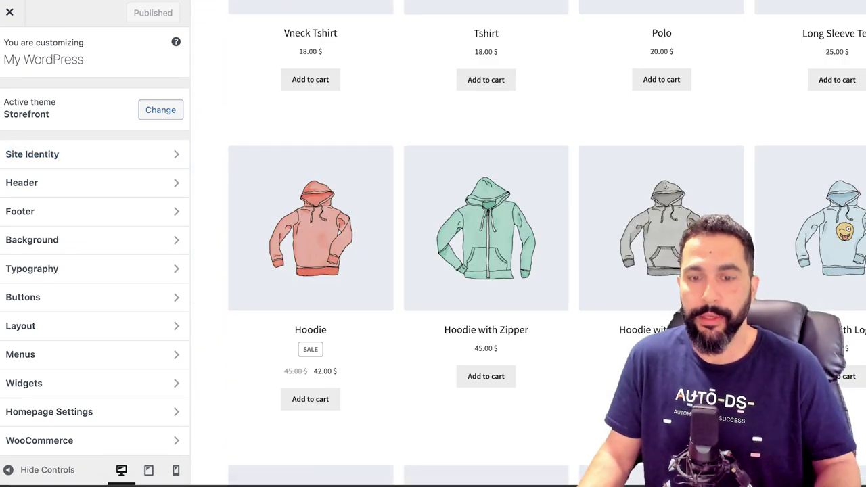
# Step: Search the web for Elementor in a new tab and open its official website
pyautogui.press('super+t')
pyautogui.write('wlwm')
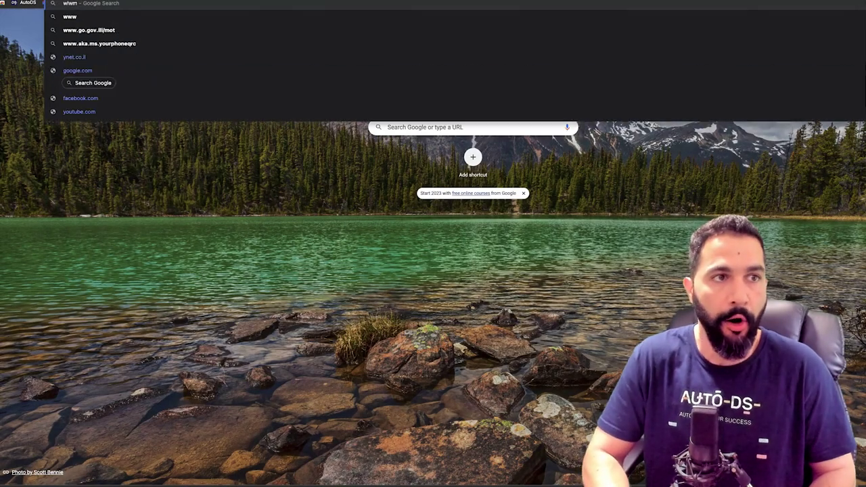
pyautogui.press('BackSpace')
pyautogui.press('BackSpace')
pyautogui.press('BackSpace')
pyautogui.write('elemtor')
pyautogui.press('Return')
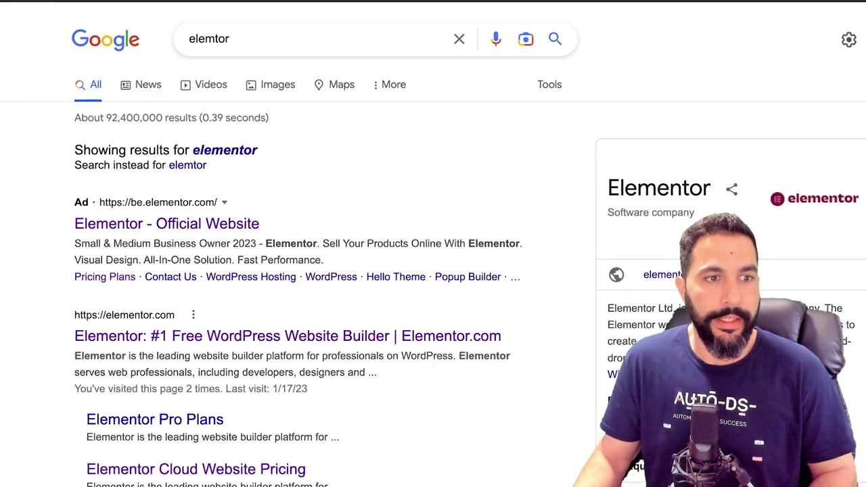
pyautogui.click(166, 223)
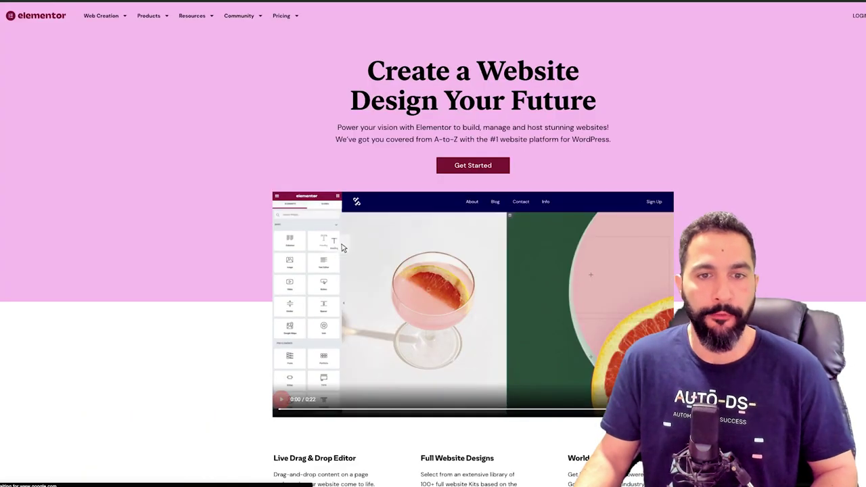
# Step: Enlarge the Elementor homepage and look over the website builder's features
pyautogui.scroll(-3, 433, 270)
pyautogui.hotkey('ctrl', '+')
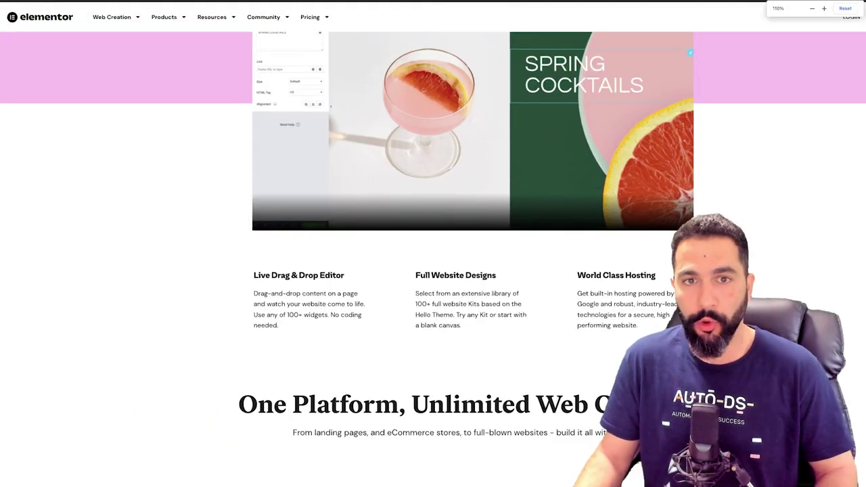
pyautogui.scroll(3, 432, 271)
pyautogui.hotkey('ctrl', '+')
pyautogui.hotkey('ctrl', '+')
pyautogui.scroll(-2, 432, 270)
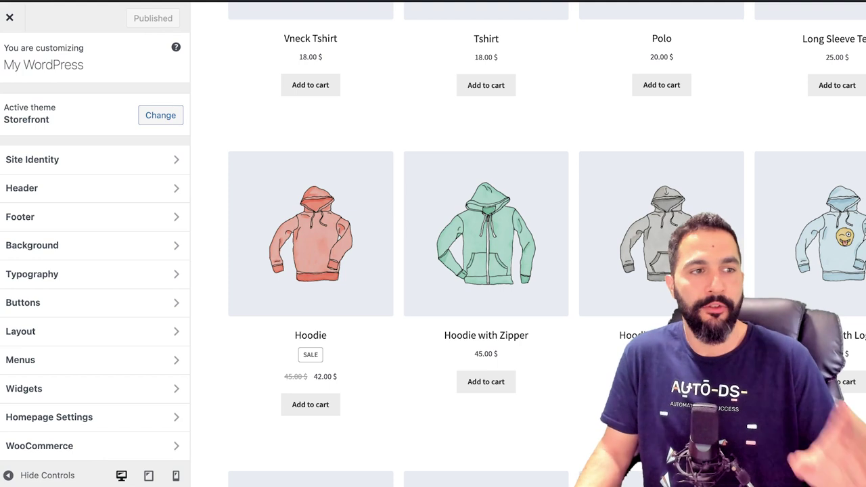
# Step: Back in the Customizer, review the Header options for background image and colors, and look over the homepage preview's banner and category sections
pyautogui.scroll(-1, 88, 136)
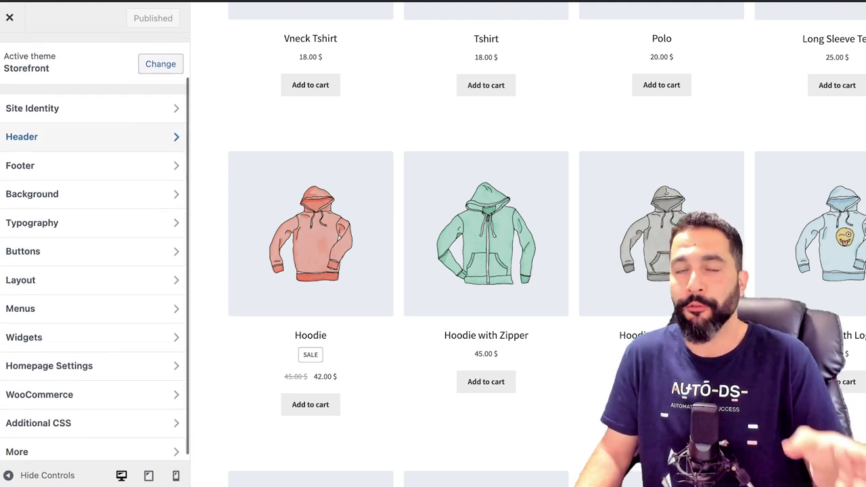
pyautogui.scroll(1, 87, 156)
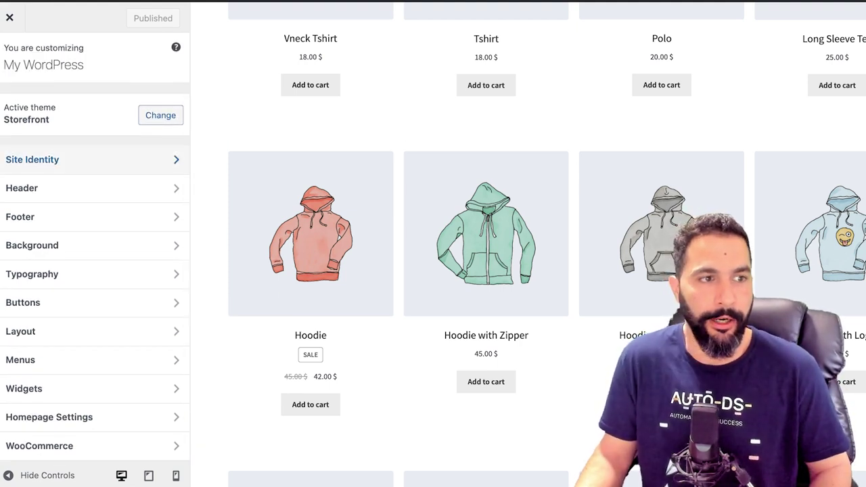
pyautogui.click(88, 188)
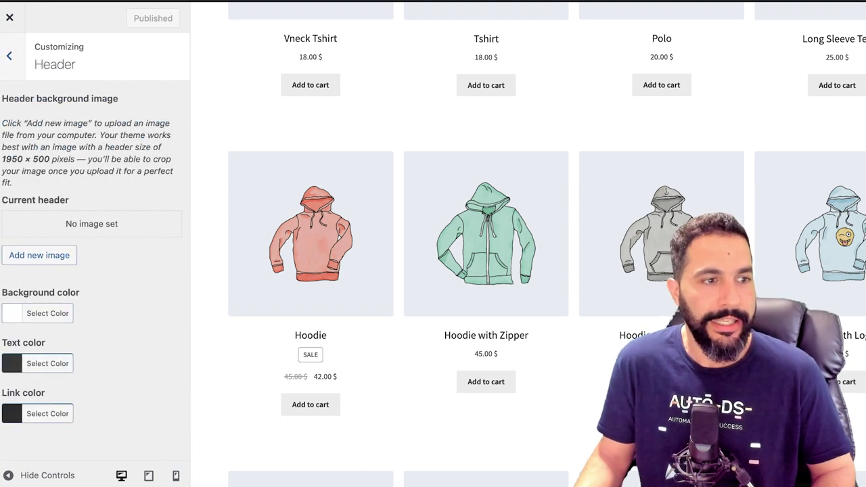
pyautogui.moveTo(62, 147); pyautogui.dragTo(13, 183)
pyautogui.click(62, 171)
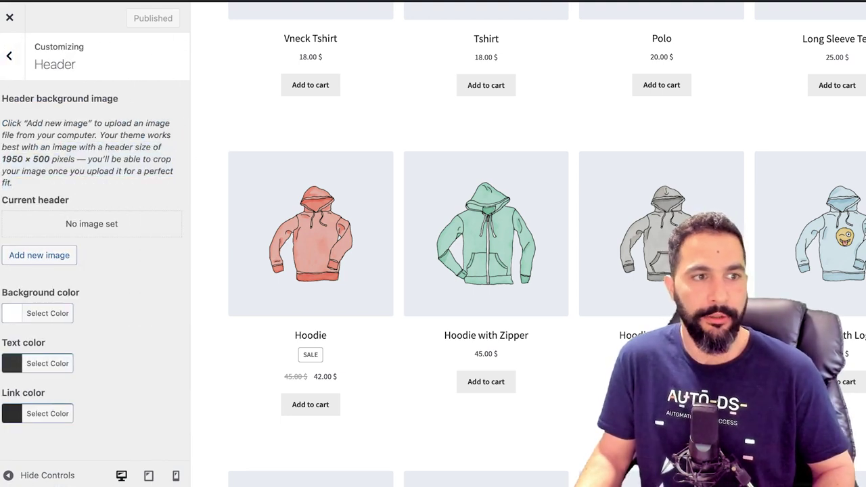
pyautogui.scroll(12, 662, 103)
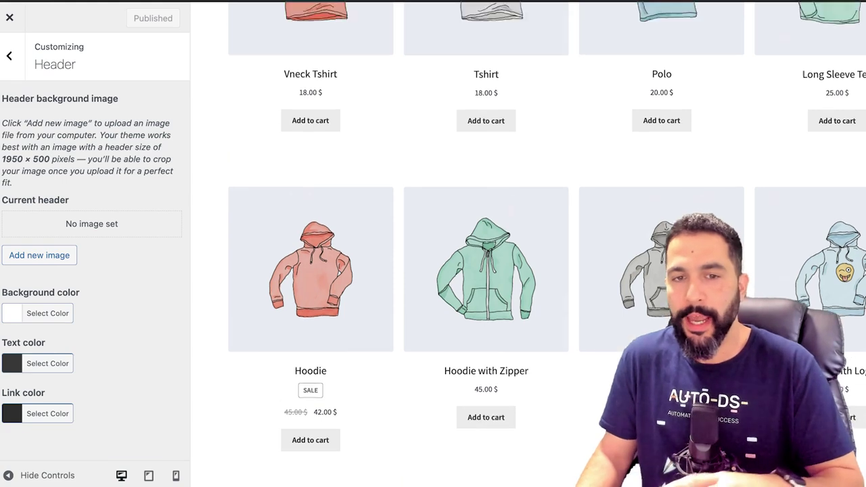
pyautogui.click(9, 55)
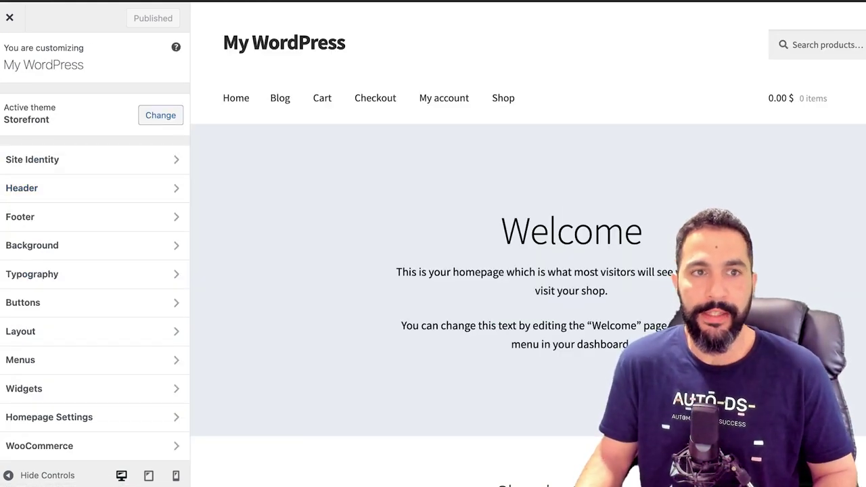
pyautogui.scroll(-5, 527, 243)
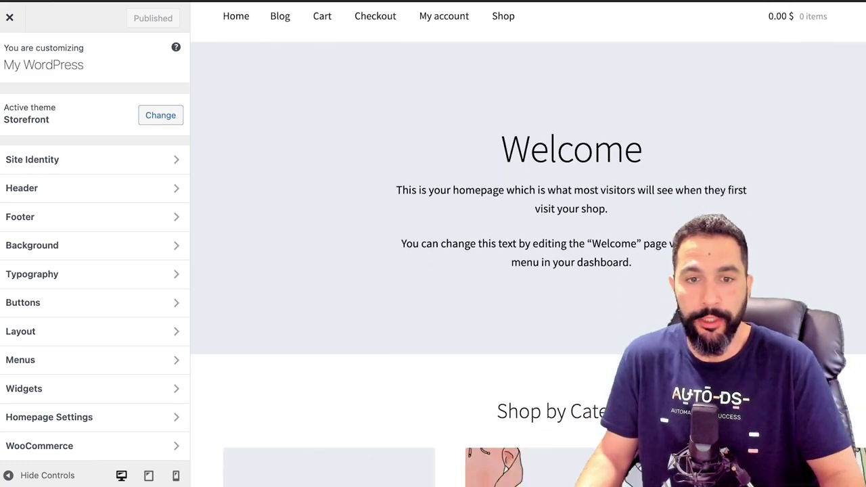
pyautogui.scroll(5, 527, 244)
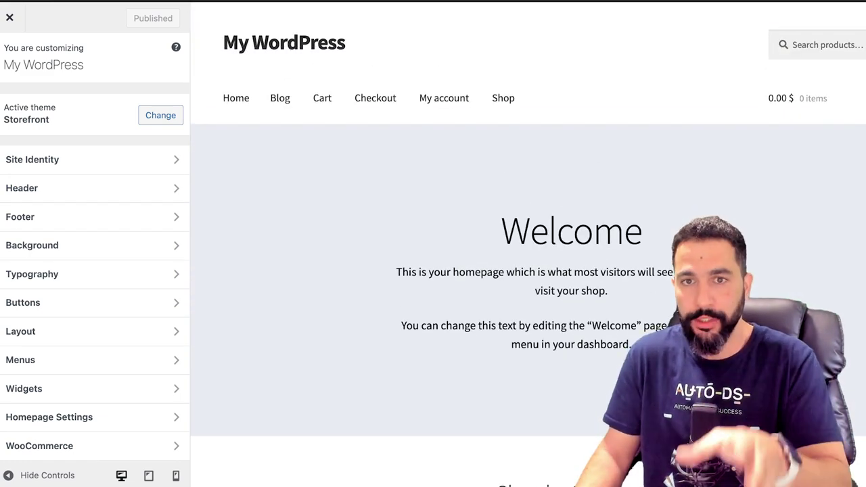
pyautogui.scroll(-5, 527, 271)
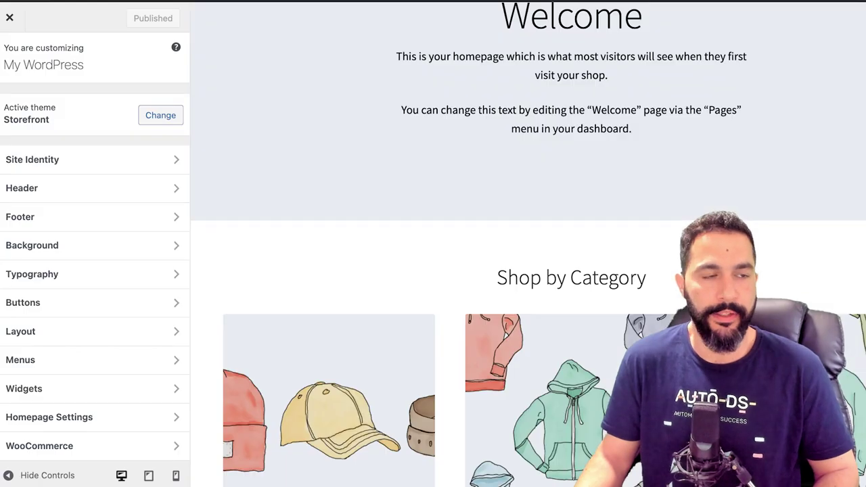
pyautogui.scroll(3, 528, 270)
# Step: Set the site title to "Laser Epilator" in the Site Identity settings, matching the product name on AliExpress
pyautogui.click(92, 160)
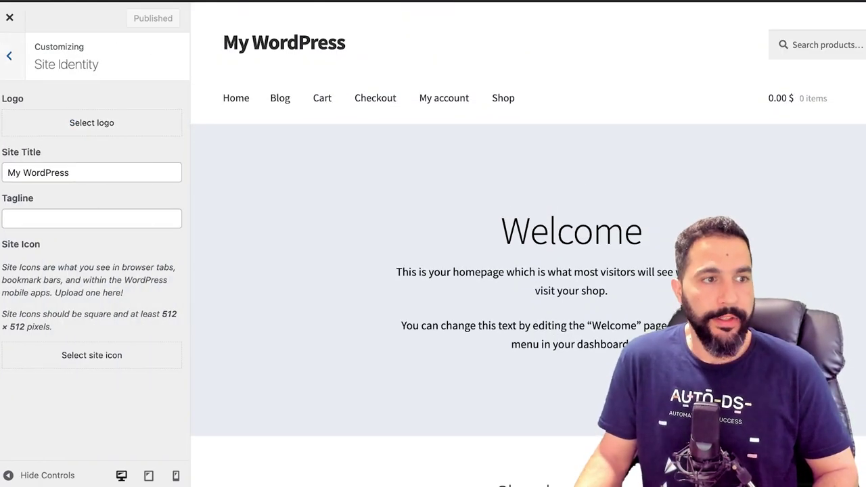
pyautogui.moveTo(76, 173); pyautogui.dragTo(5, 173)
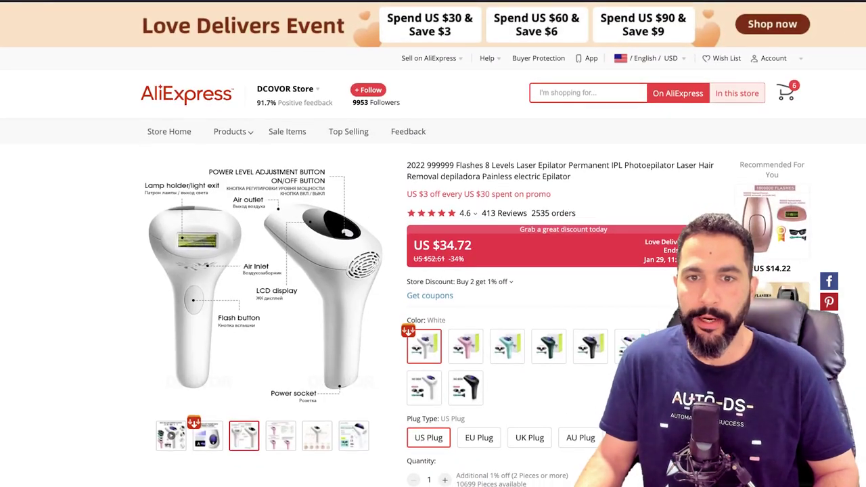
pyautogui.moveTo(516, 165); pyautogui.dragTo(566, 165)
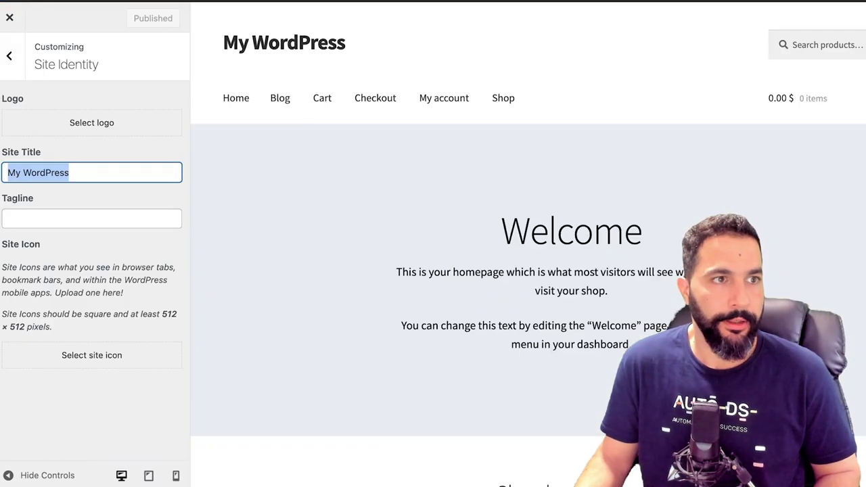
pyautogui.write('Laser Epilator')
pyautogui.press('Tab')
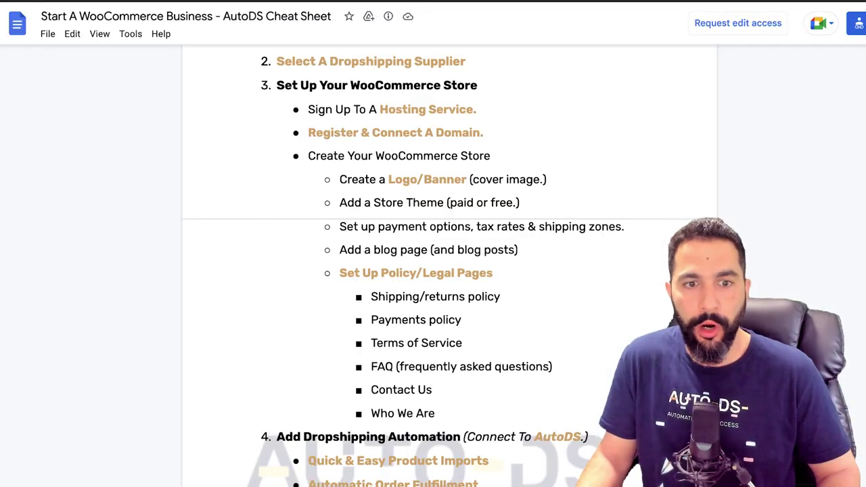
# Step: Switch to the AutoDS WooCommerce cheat sheet and open its linked Logo/Banner guide
pyautogui.scroll(-1, 447, 270)
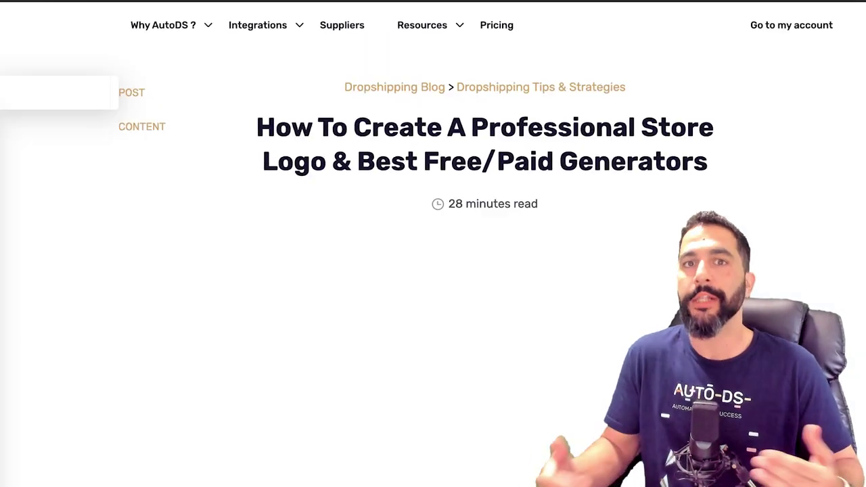
# Step: Read through the store logo guide, including its comparison of logo generators and the Hatchful section
pyautogui.scroll(-15, 484, 270)
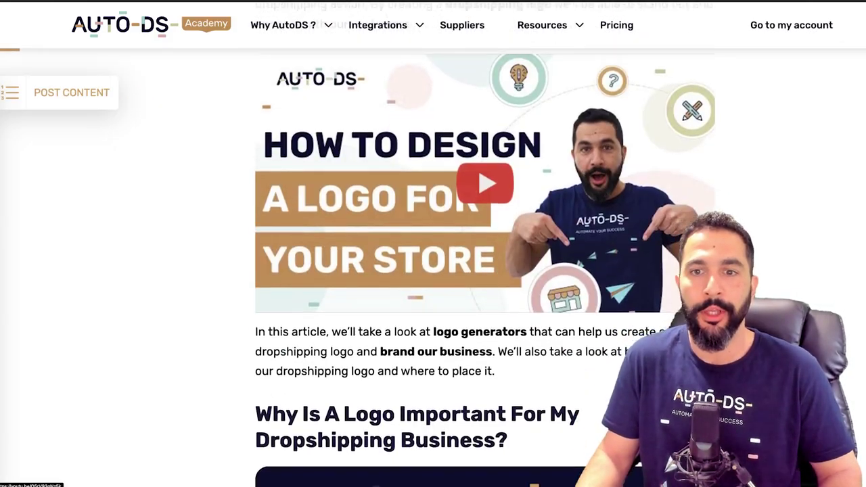
pyautogui.scroll(-20, 485, 271)
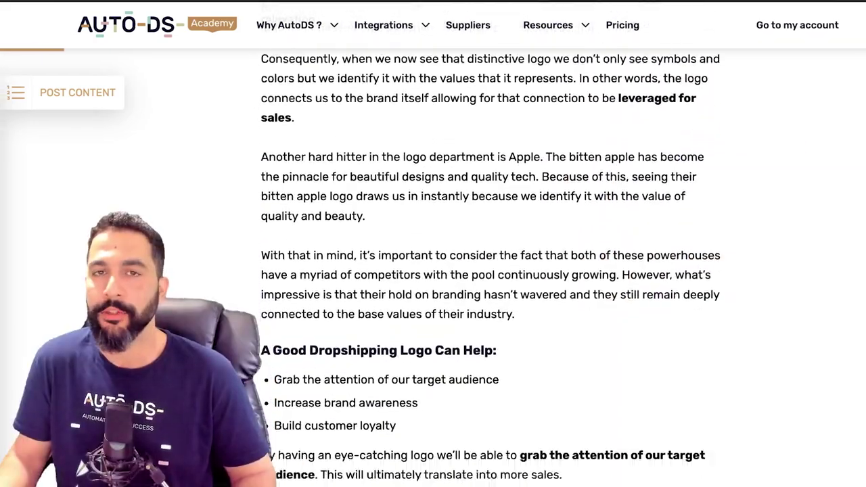
pyautogui.scroll(-20, 484, 270)
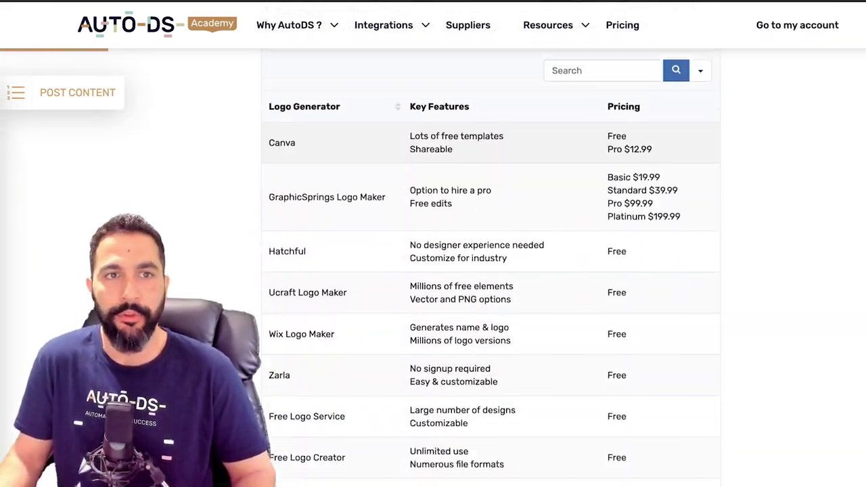
pyautogui.scroll(-20, 484, 271)
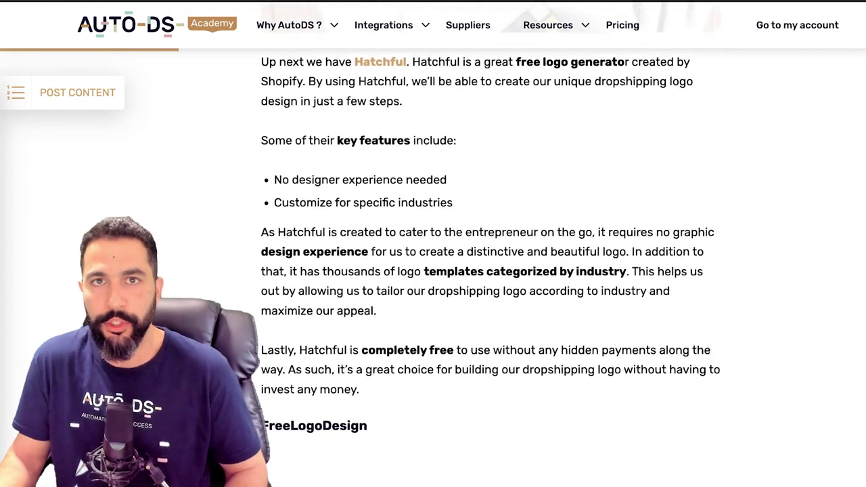
pyautogui.scroll(-3, 484, 270)
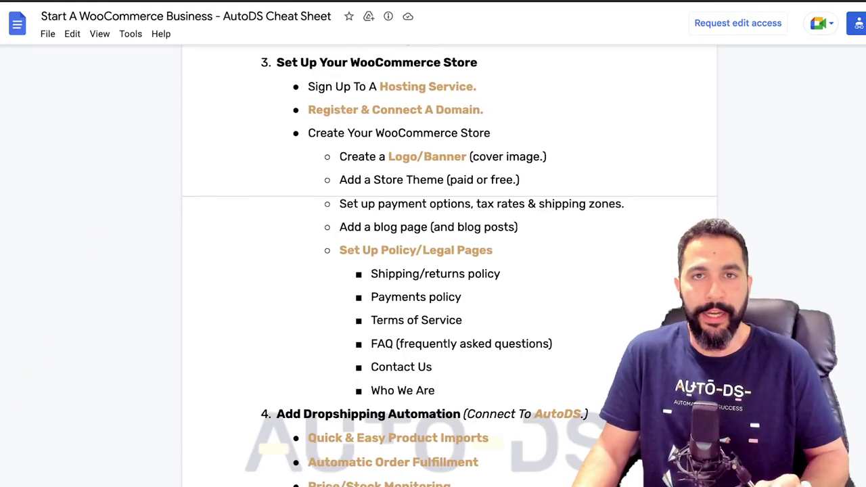
# Step: Return to the WooCommerce cheat sheet and review its store setup, automation, product import, marketing and order fulfillment sections
pyautogui.scroll(1, 449, 270)
pyautogui.scroll(-7, 449, 271)
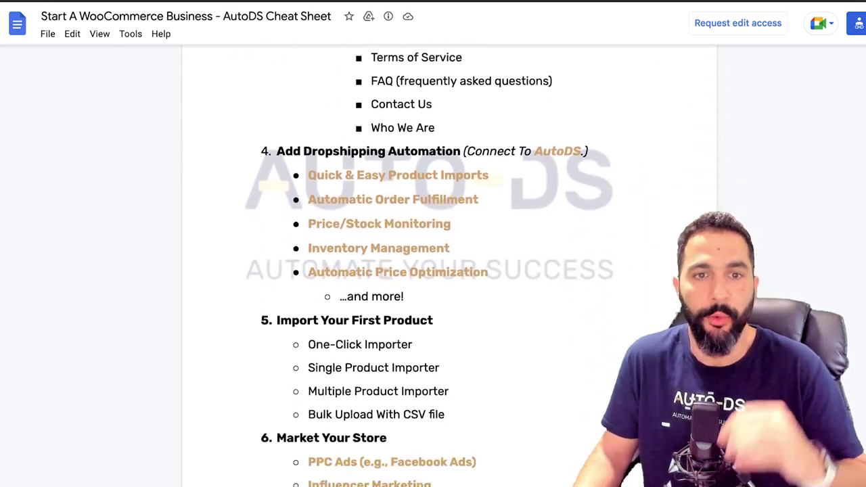
pyautogui.scroll(-1, 449, 270)
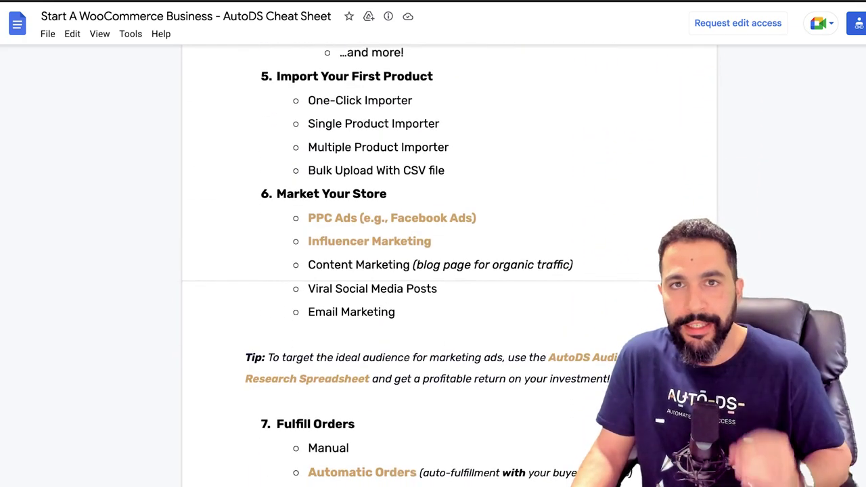
pyautogui.scroll(1, 449, 271)
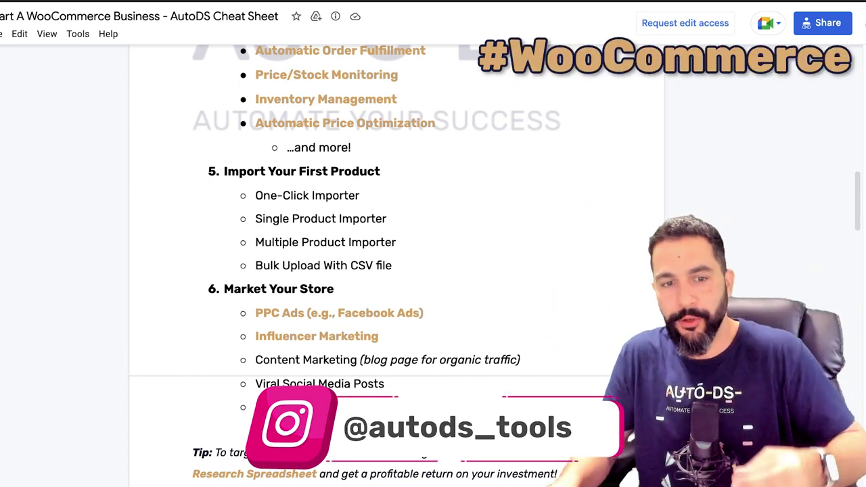
pyautogui.scroll(-2, 396, 264)
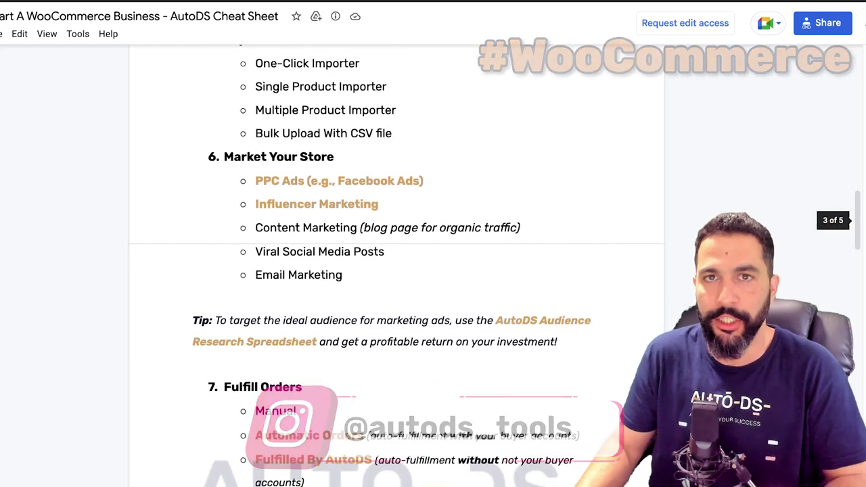
pyautogui.scroll(13, 396, 264)
pyautogui.scroll(-5, 426, 271)
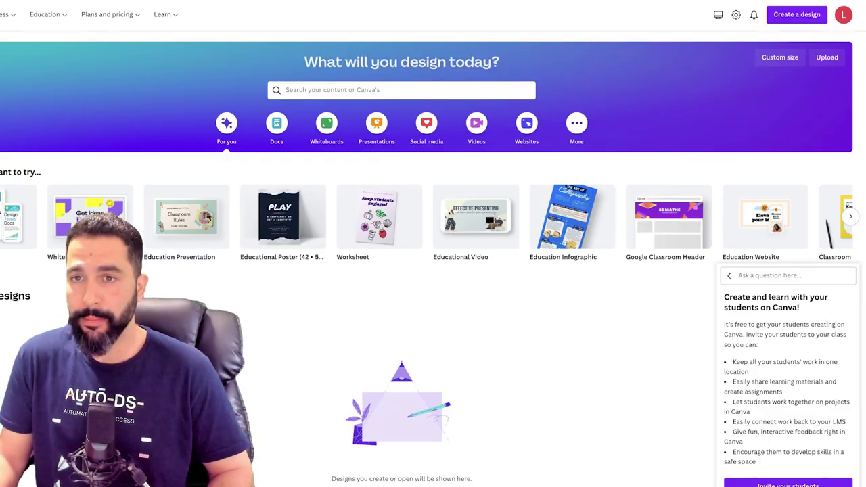
# Step: Switch to Canva and create a new 500 × 500 px logo design
pyautogui.hotkey('ctrl', '+')
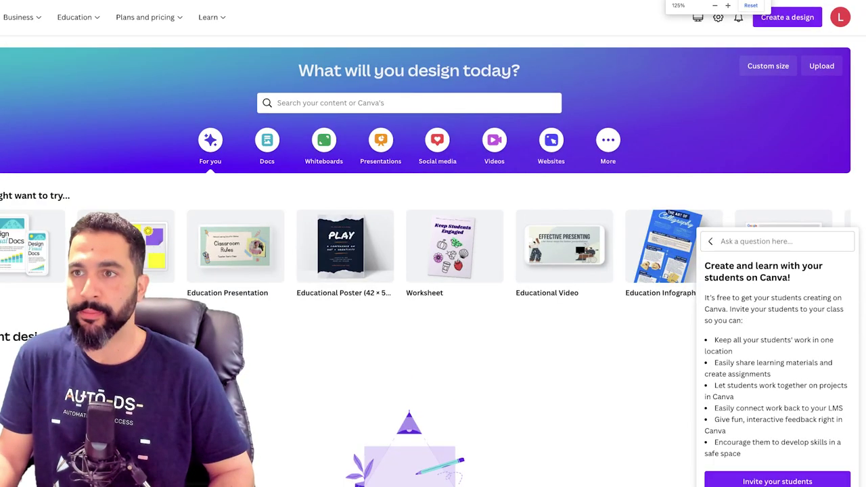
pyautogui.click(787, 17)
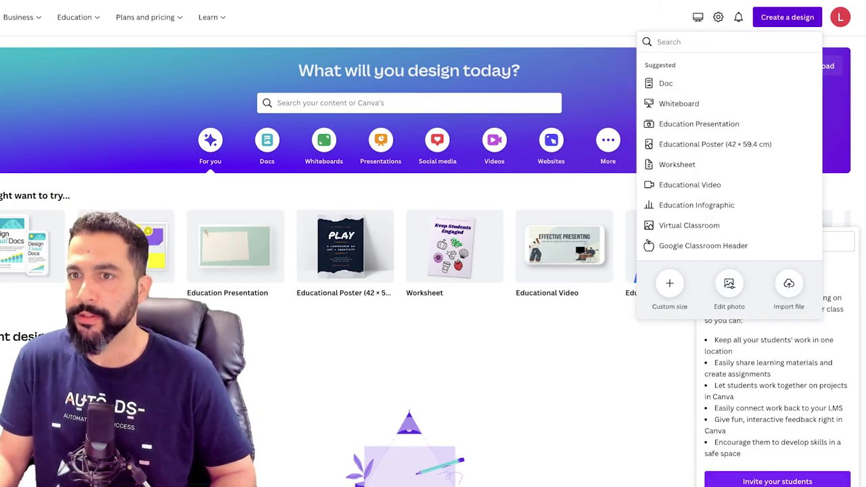
pyautogui.write('logo')
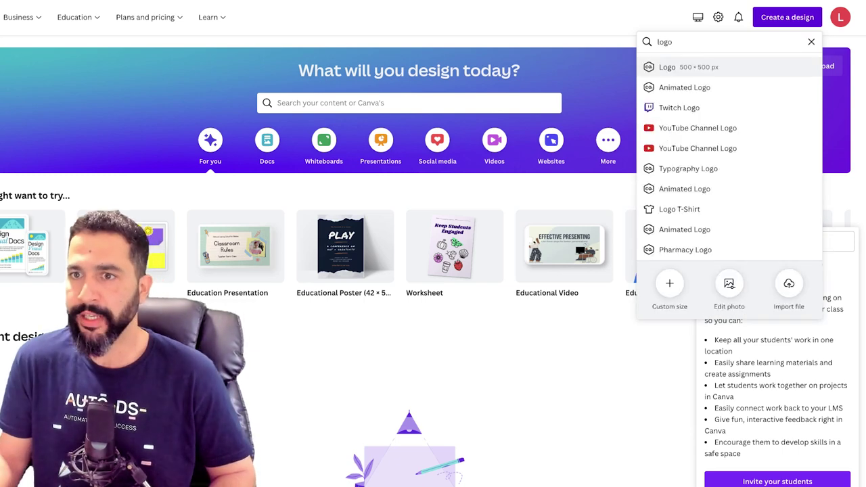
pyautogui.press('Return')
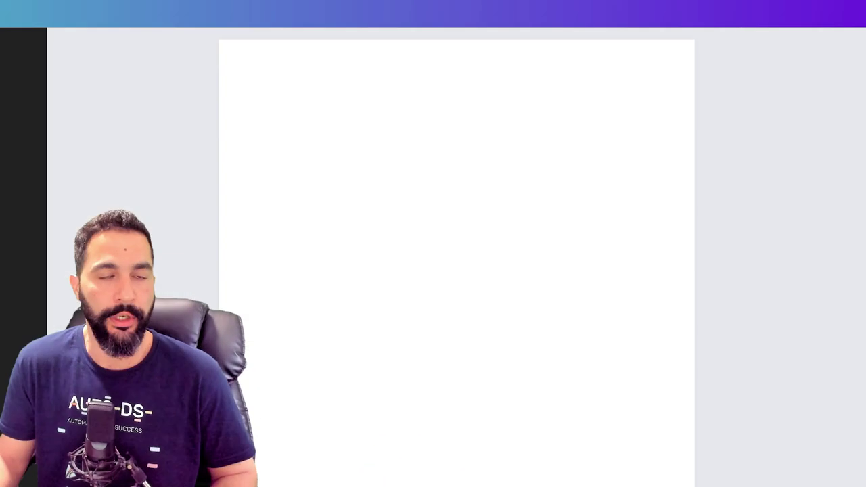
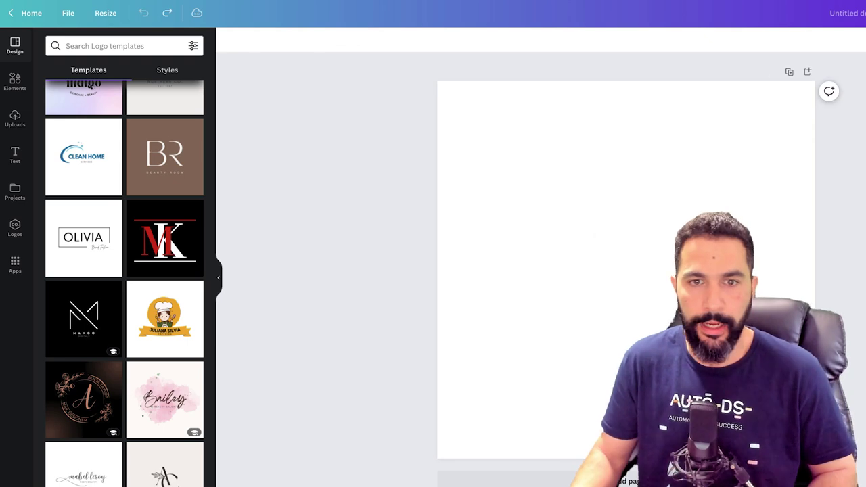
# Step: Search the logo templates for "laser hair removal", and shorten the search to "laser"
pyautogui.click(122, 46)
pyautogui.write('laser')
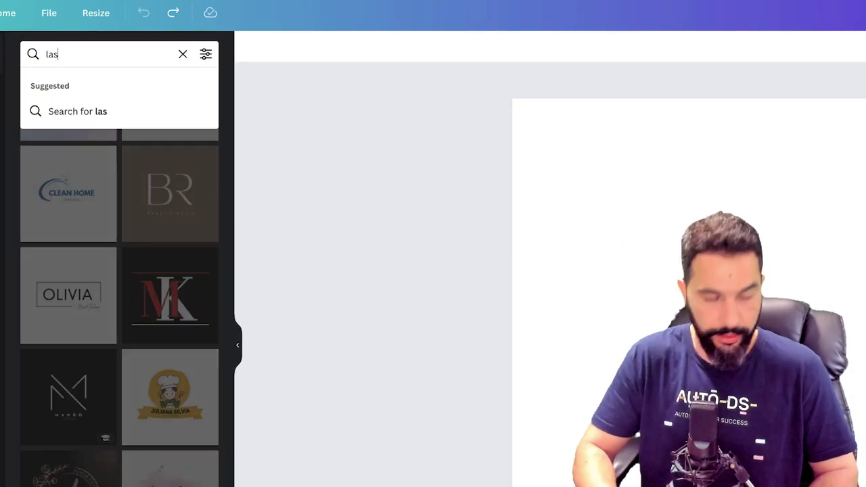
pyautogui.press('Tab')
pyautogui.click(87, 112)
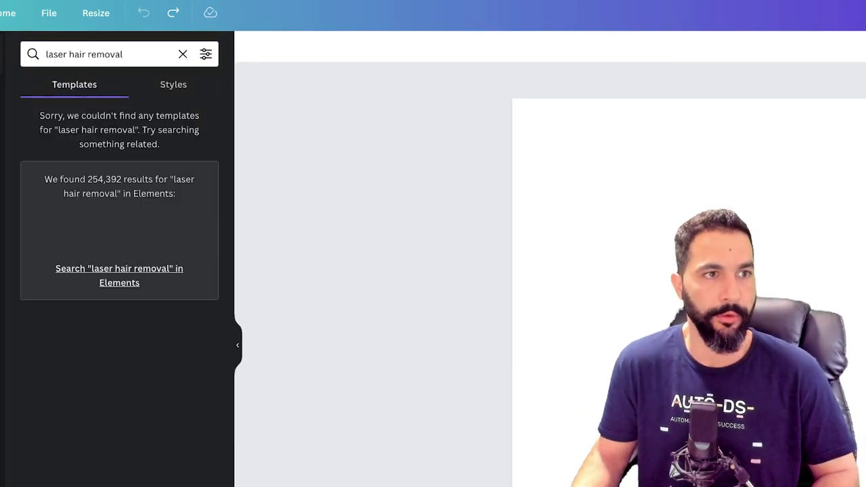
pyautogui.doubleClick(106, 54)
pyautogui.press('BackSpace')
pyautogui.press('BackSpace')
pyautogui.press('BackSpace')
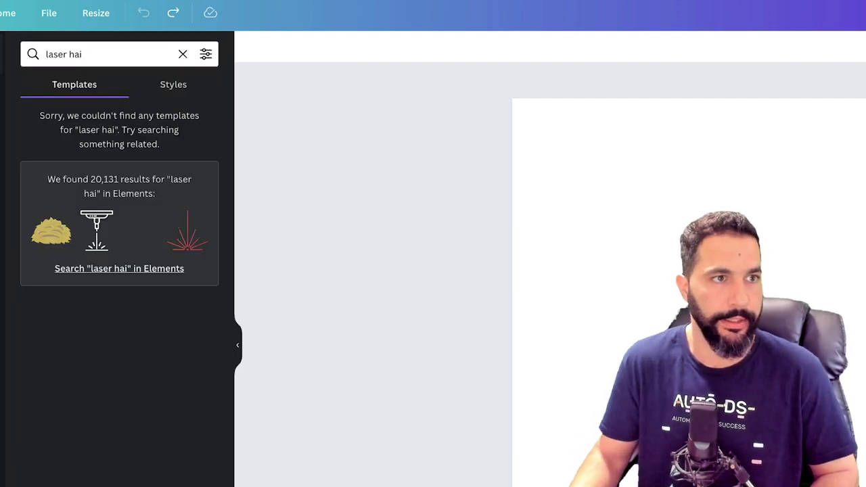
pyautogui.hotkey('ctrl', 'shift', 'Left')
pyautogui.press('BackSpace')
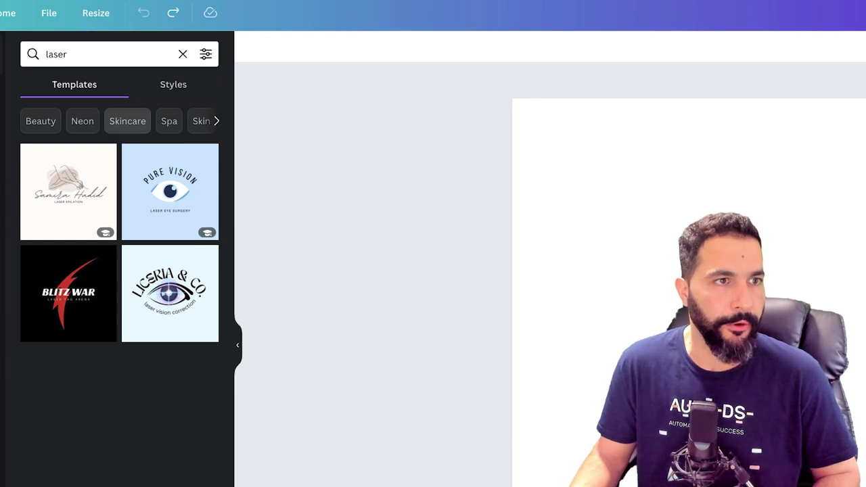
# Step: Browse the suggested Skincare logo templates and apply the Eunoica Skin template to the blank page
pyautogui.click(127, 120)
pyautogui.scroll(-5, 125, 292)
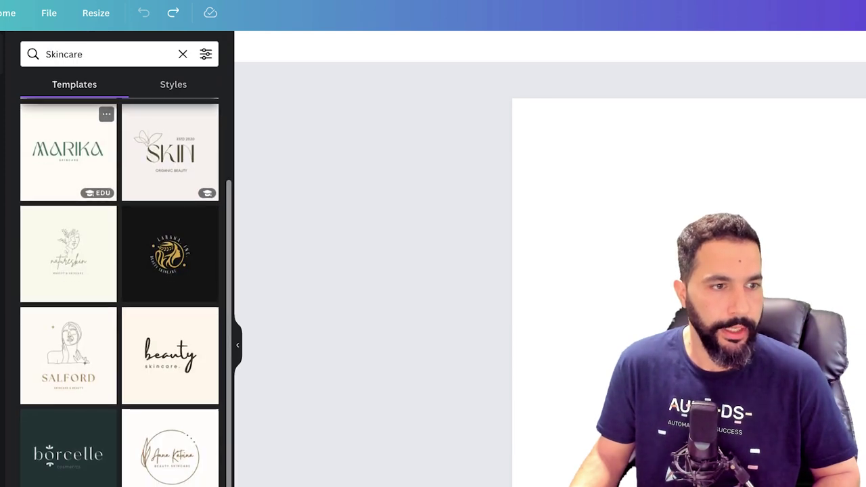
pyautogui.scroll(-1, 169, 224)
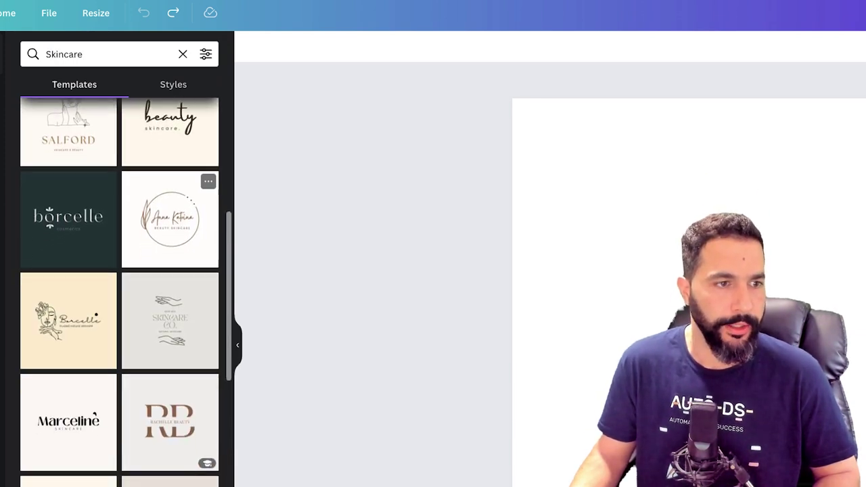
pyautogui.scroll(6, 176, 203)
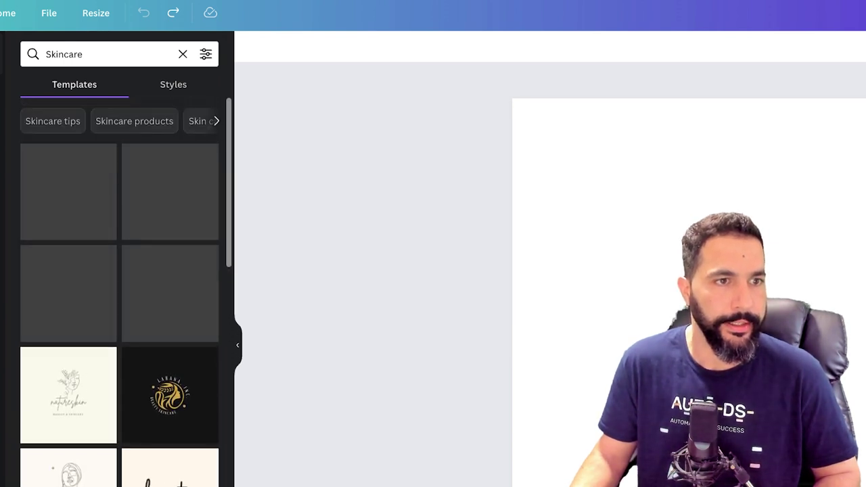
pyautogui.scroll(-3, 169, 237)
pyautogui.click(78, 196)
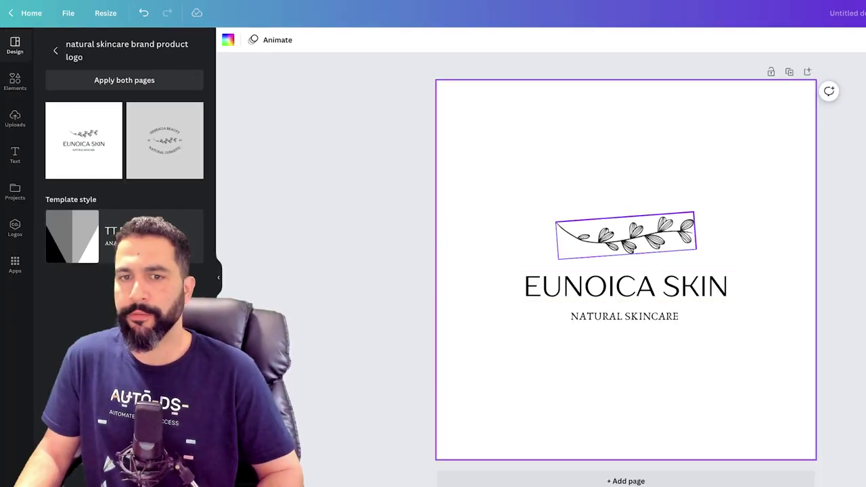
# Step: Enlarge the leafy branch graphic and replace the EUNOICA SKIN headline with "LASER HAIR EPILATOR"
pyautogui.click(626, 235)
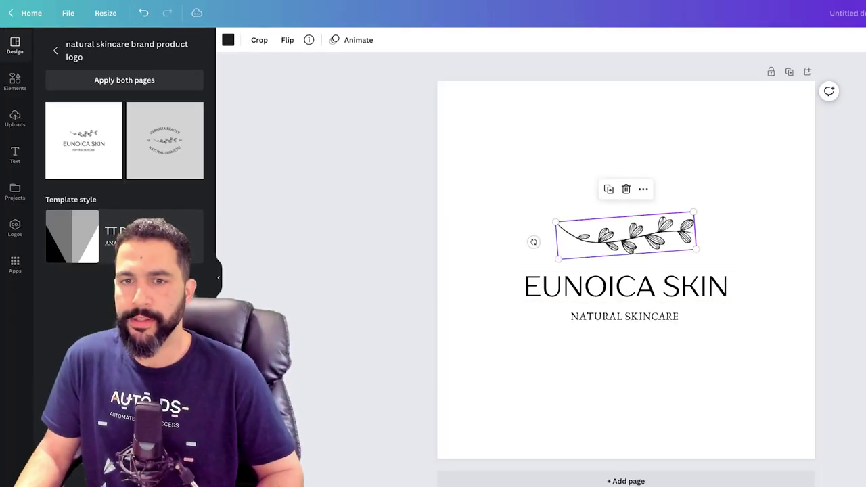
pyautogui.moveTo(693, 211); pyautogui.dragTo(628, 186)
pyautogui.doubleClick(625, 286)
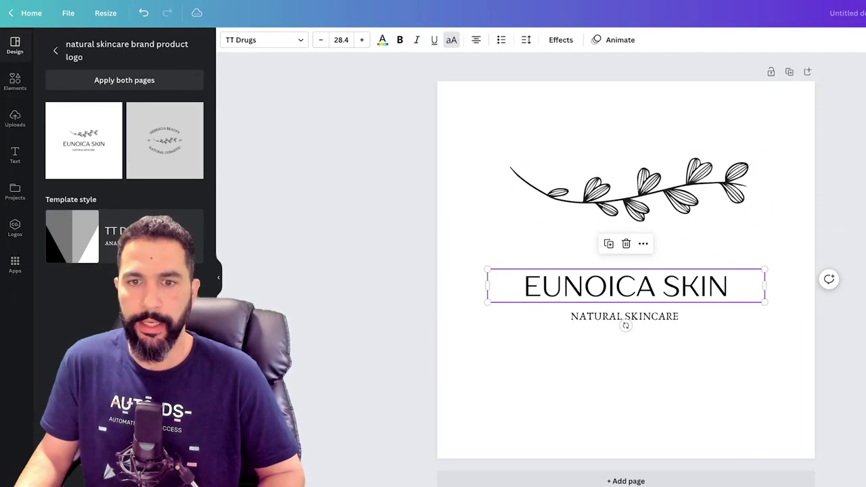
pyautogui.write('LASER HAOR')
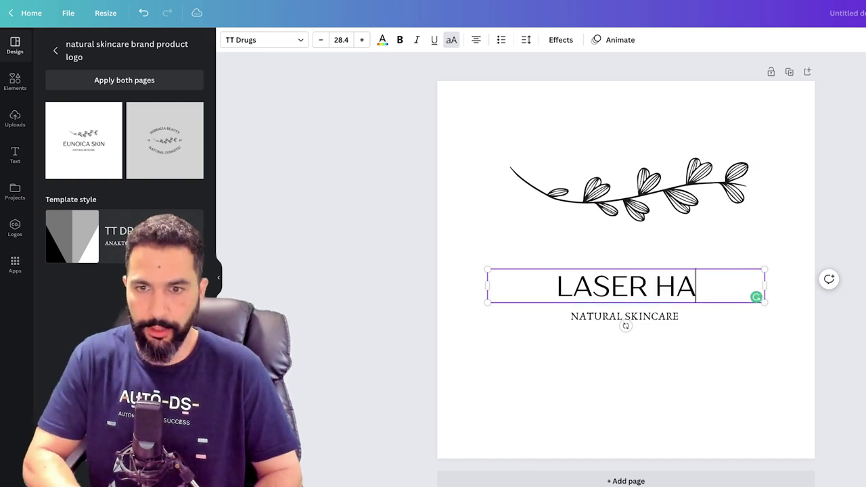
pyautogui.press('BackSpace')
pyautogui.press('BackSpace')
pyautogui.write('IR EPILATOR')
# Step: Remove the NATURAL SKINCARE tagline from beneath the headline
pyautogui.moveTo(626, 316); pyautogui.dragTo(625, 358)
pyautogui.doubleClick(626, 358)
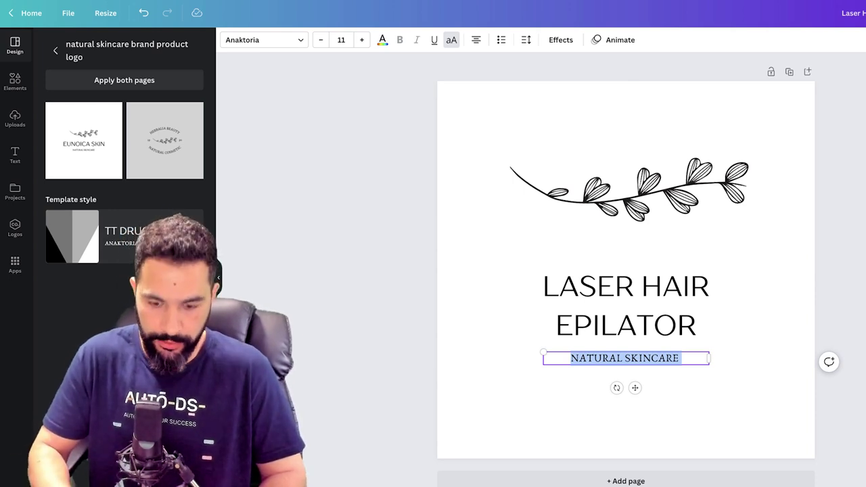
pyautogui.write('REMOVE HAIR WI')
pyautogui.hotkey('ctrl', 'a')
pyautogui.press('BackSpace')
pyautogui.press('Escape')
pyautogui.press('Tab')
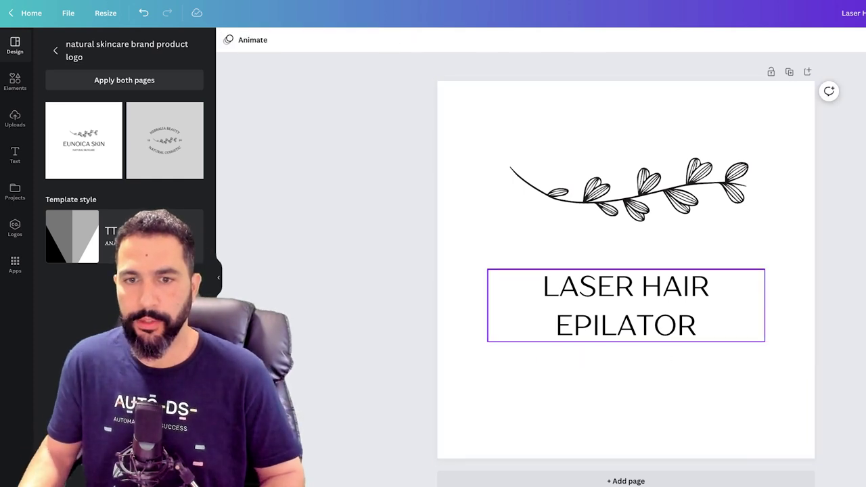
# Step: Enlarge the LASER HAIR EPILATOR headline and the branch graphic, and reposition the branch centrally above the text
pyautogui.moveTo(764, 342); pyautogui.dragTo(711, 335)
pyautogui.click(696, 184)
pyautogui.moveTo(749, 148); pyautogui.dragTo(814, 126)
pyautogui.moveTo(717, 177); pyautogui.dragTo(684, 185)
pyautogui.click(717, 250)
# Step: Go back to the logo template library and search its styles for "hair removal"
pyautogui.click(56, 51)
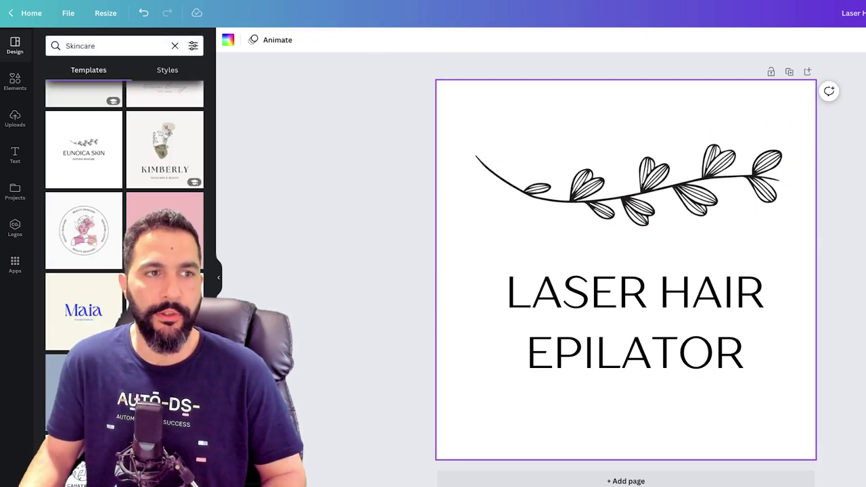
pyautogui.scroll(5, 124, 169)
pyautogui.click(194, 46)
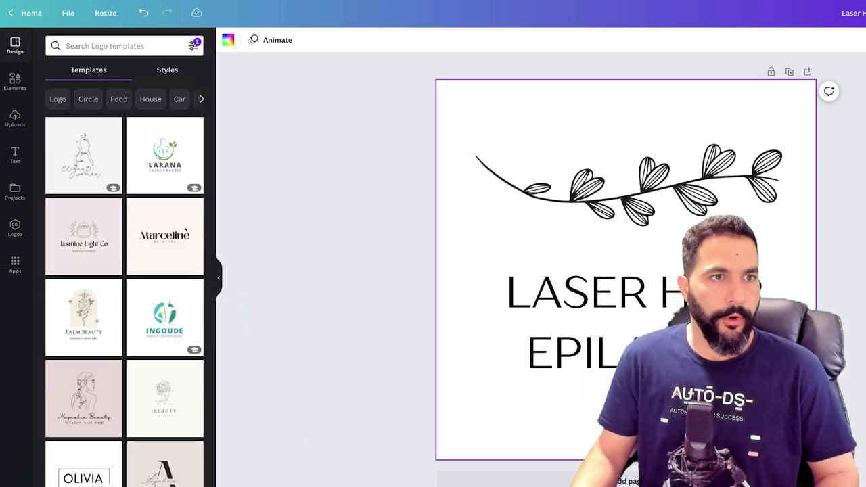
pyautogui.click(167, 69)
pyautogui.write('hair removal')
pyautogui.press('Return')
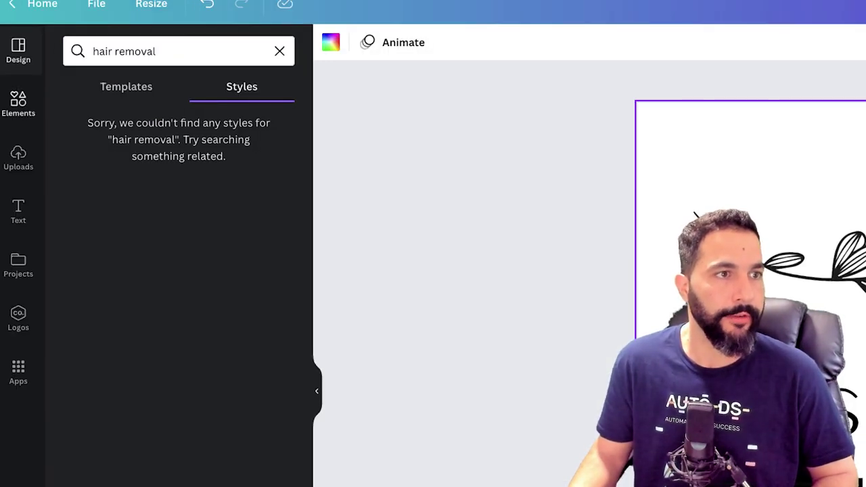
# Step: Search the design elements for "laser" and browse the resulting photos and graphics
pyautogui.click(18, 103)
pyautogui.click(162, 51)
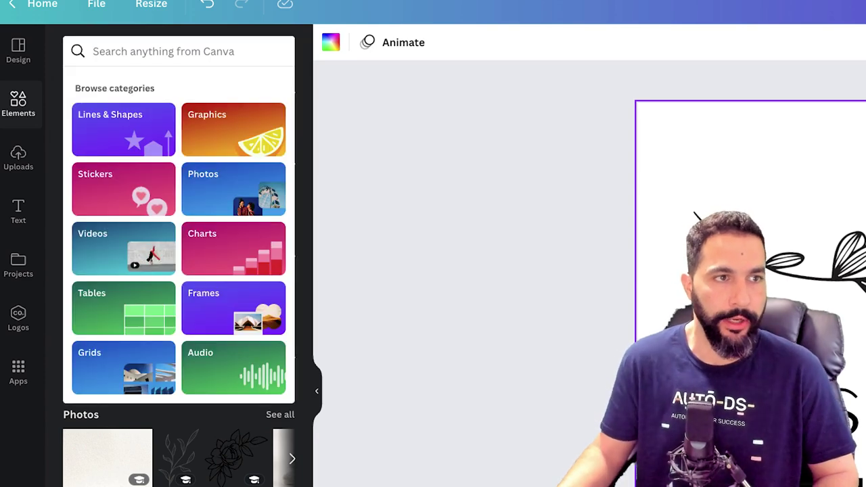
pyautogui.write('laser')
pyautogui.press('Return')
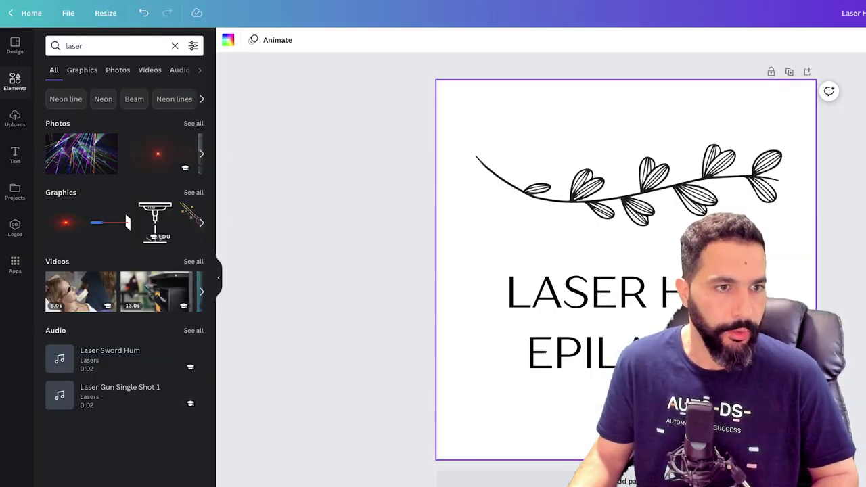
pyautogui.hscroll(1, 223, 310)
pyautogui.hscroll(2, 223, 209)
pyautogui.hscroll(2, 124, 153)
pyautogui.hscroll(2, 129, 153)
# Step: Search the elements for "laser device" and add the black line-art handheld laser graphic to the logo
pyautogui.click(112, 46)
pyautogui.write('device')
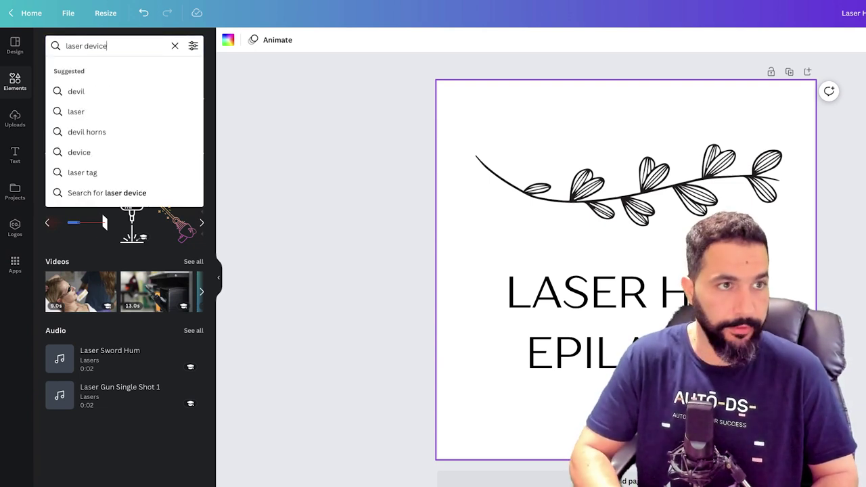
pyautogui.press('Return')
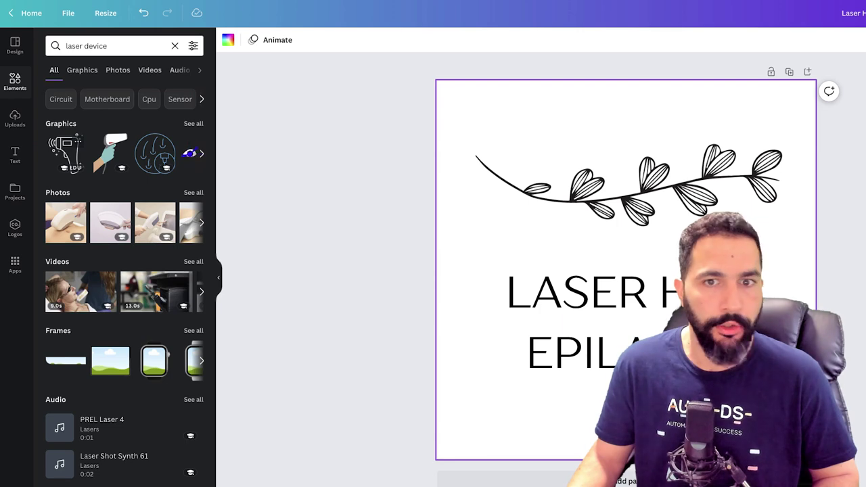
pyautogui.click(64, 152)
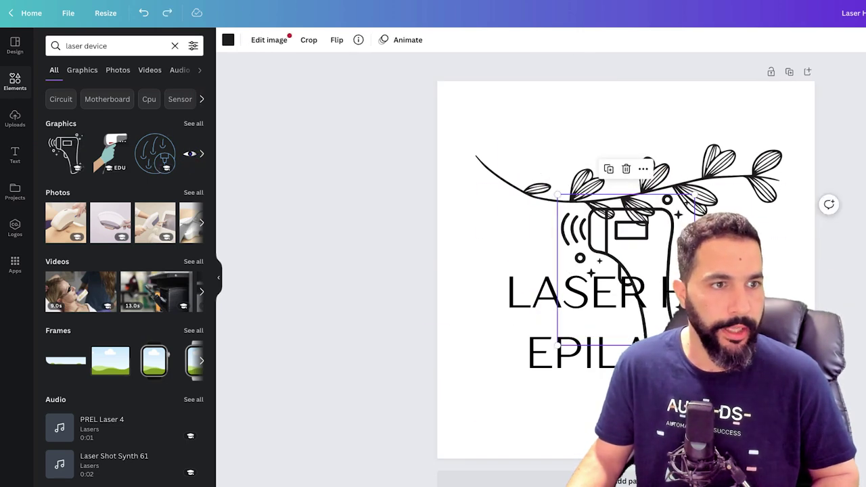
# Step: Replace the outlined laser device icon and the leafy branch with the gloved-hand laser device graphic, placed in the page's upper middle
pyautogui.click(110, 153)
pyautogui.moveTo(606, 274)
pyautogui.mouseDown()
pyautogui.moveTo(605, 260)
pyautogui.moveTo(517, 198)
pyautogui.moveTo(591, 189)
pyautogui.mouseUp()
pyautogui.click(608, 237)
pyautogui.press('Delete')
pyautogui.click(587, 189)
pyautogui.press('Delete')
pyautogui.click(537, 193)
pyautogui.moveTo(537, 193); pyautogui.dragTo(652, 168)
# Step: Reposition the LASER HAIR EPILATOR text beneath the device graphic and change its font to a heavy, bold sans-serif
pyautogui.moveTo(591, 245); pyautogui.dragTo(563, 277)
pyautogui.click(636, 324)
pyautogui.click(264, 39)
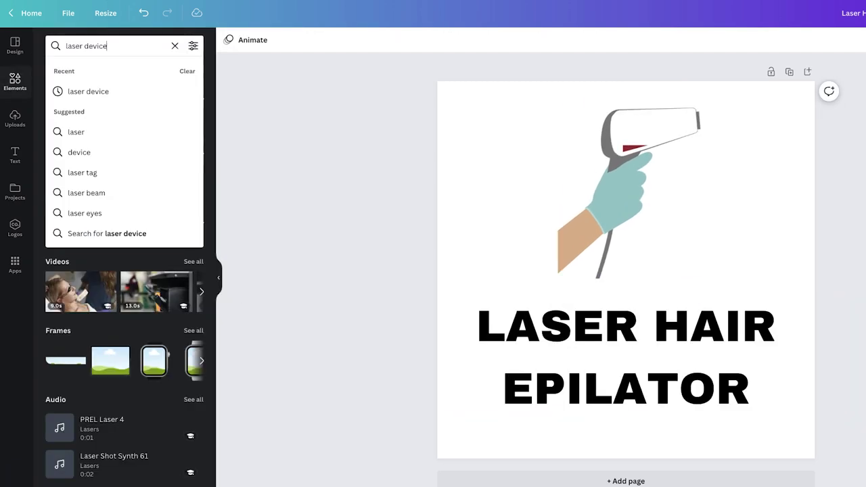
# Step: Search the elements for lines, insert a plain solid line, and centre it between the device graphic and the text
pyautogui.press('Return')
pyautogui.write('lines')
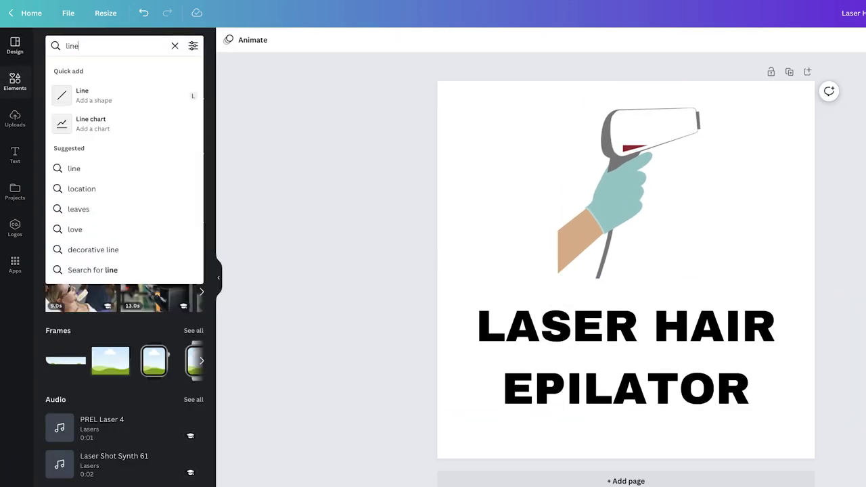
pyautogui.press('Return')
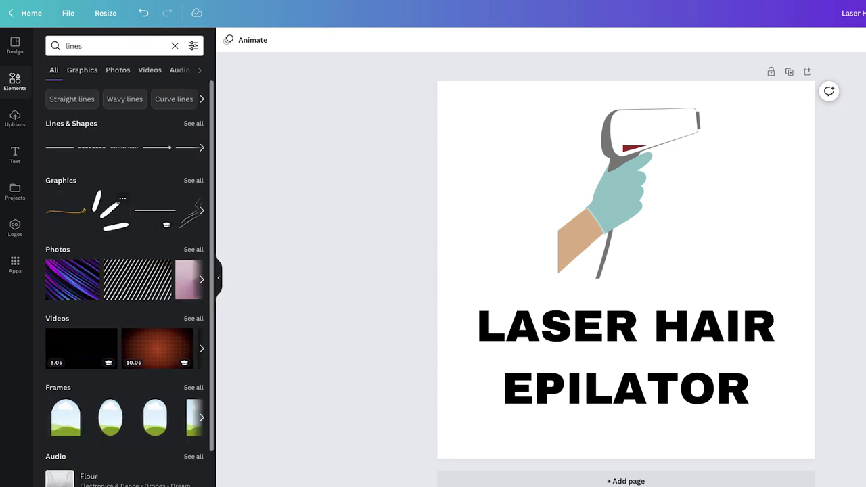
pyautogui.click(193, 123)
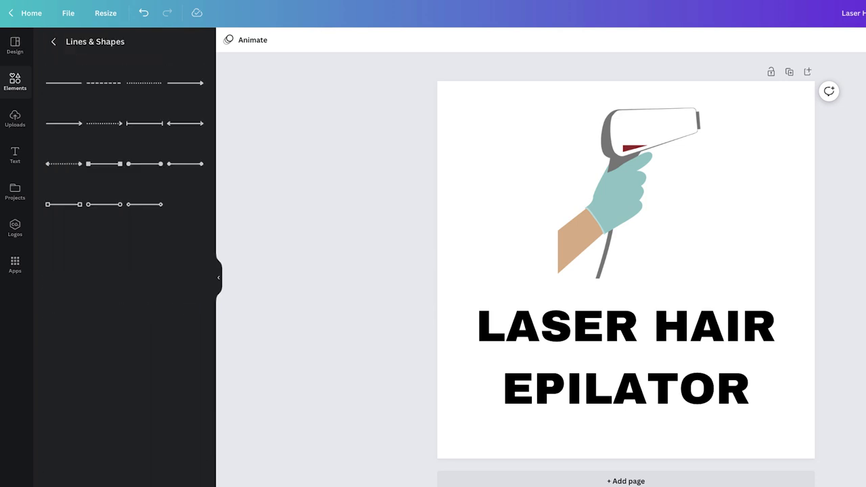
pyautogui.moveTo(802, 295); pyautogui.dragTo(806, 296)
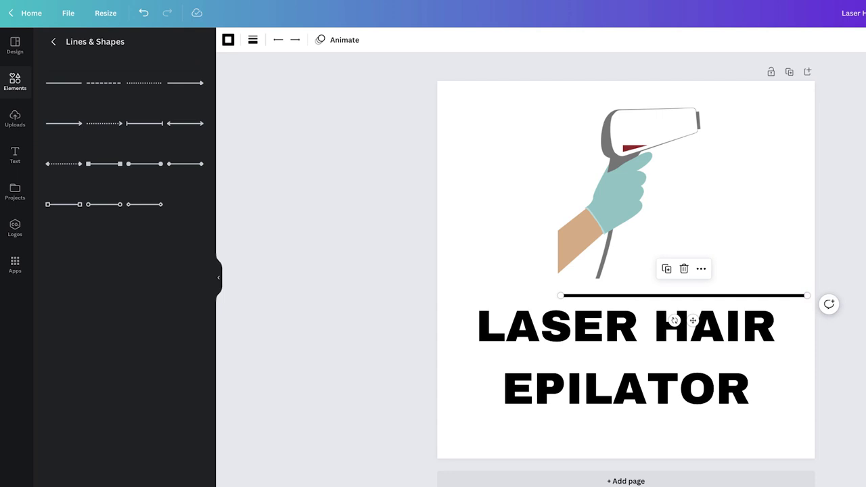
pyautogui.moveTo(683, 296); pyautogui.dragTo(626, 298)
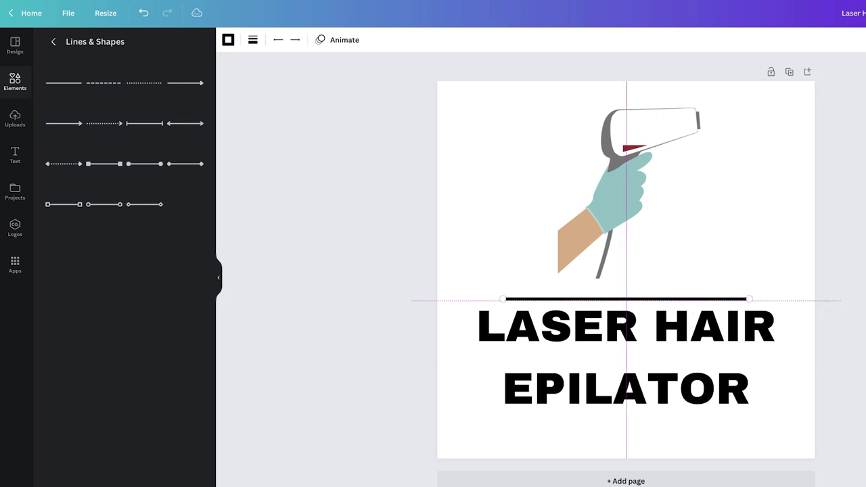
pyautogui.moveTo(626, 298); pyautogui.dragTo(625, 298)
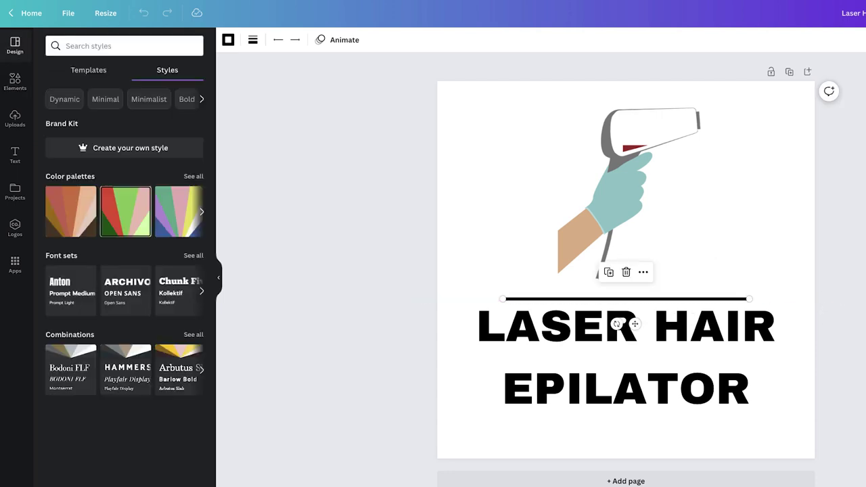
# Step: Try several colour palettes from the full collection and apply the grey one with a light grey background and dark grey text
pyautogui.click(128, 211)
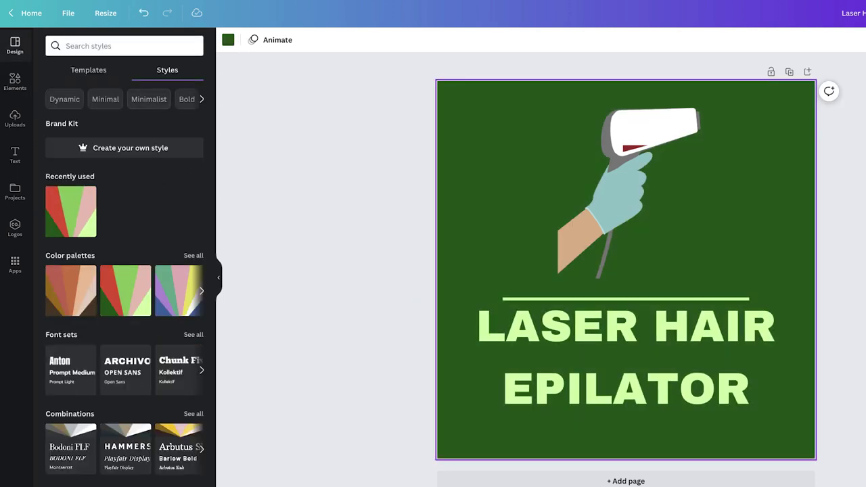
pyautogui.moveTo(125, 290)
pyautogui.click(193, 256)
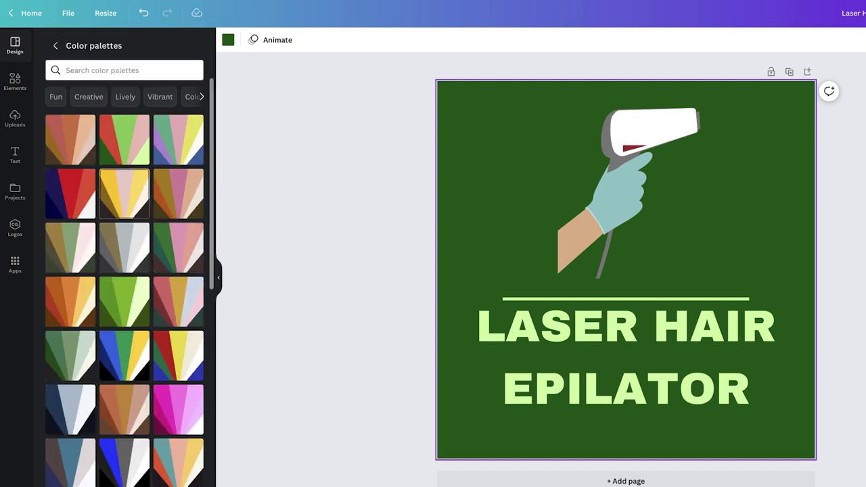
pyautogui.click(70, 140)
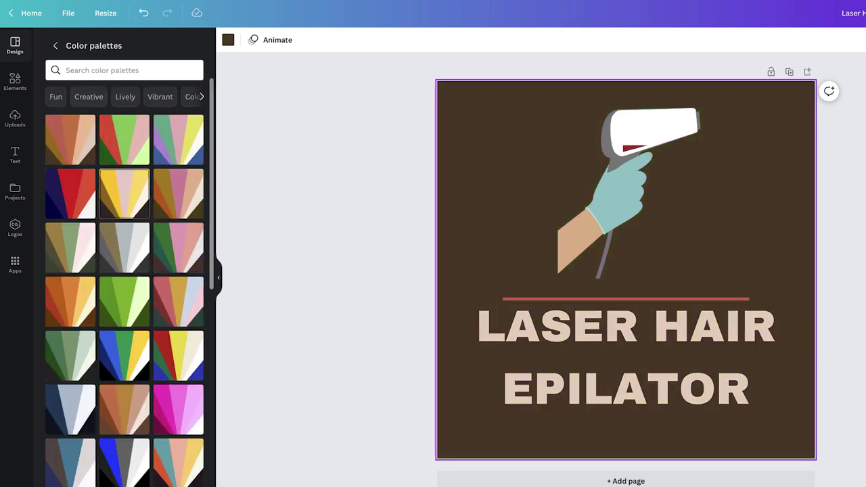
pyautogui.click(178, 139)
pyautogui.click(178, 194)
pyautogui.click(124, 194)
pyautogui.click(124, 248)
pyautogui.click(125, 248)
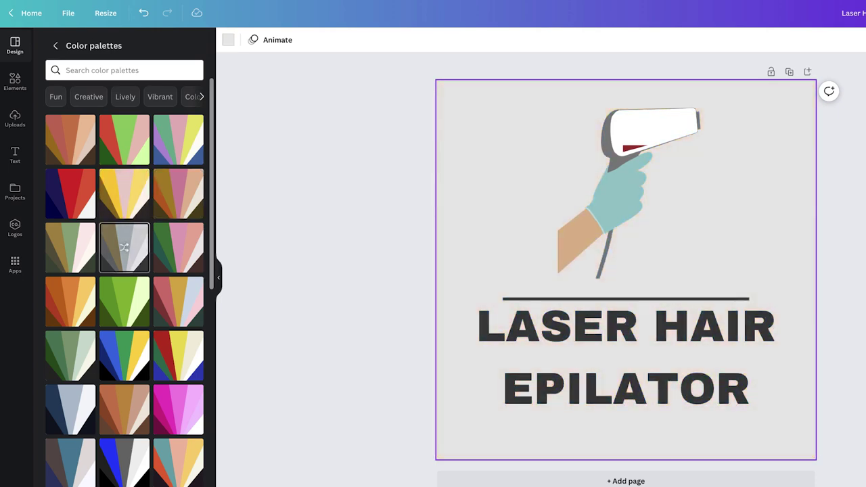
pyautogui.scroll(-1, 124, 247)
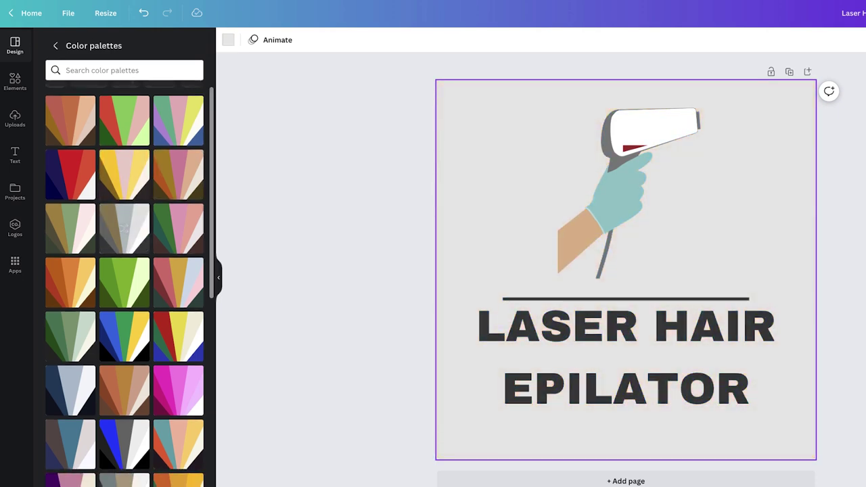
# Step: Deselect the page and download the finished logo design through the sharing options
pyautogui.click(841, 196)
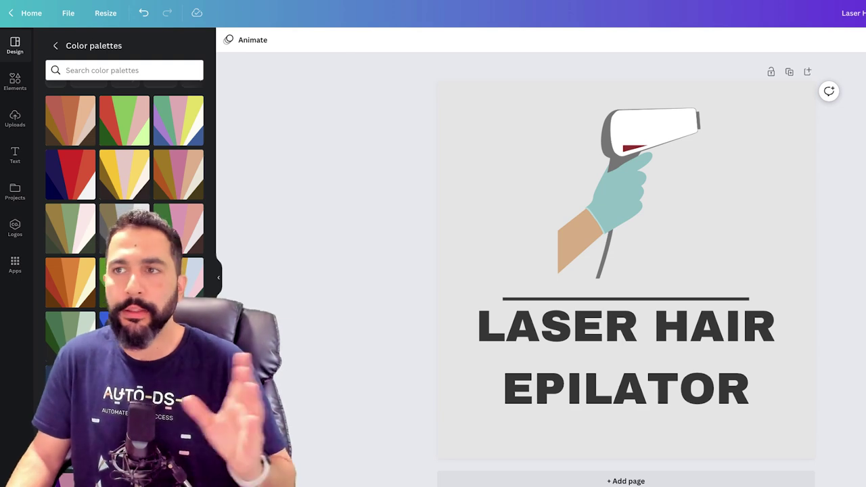
pyautogui.click(865, 13)
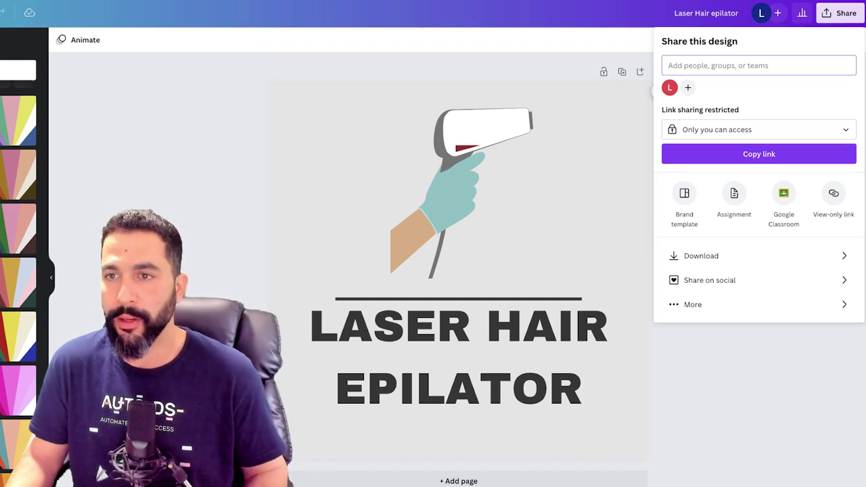
pyautogui.click(744, 256)
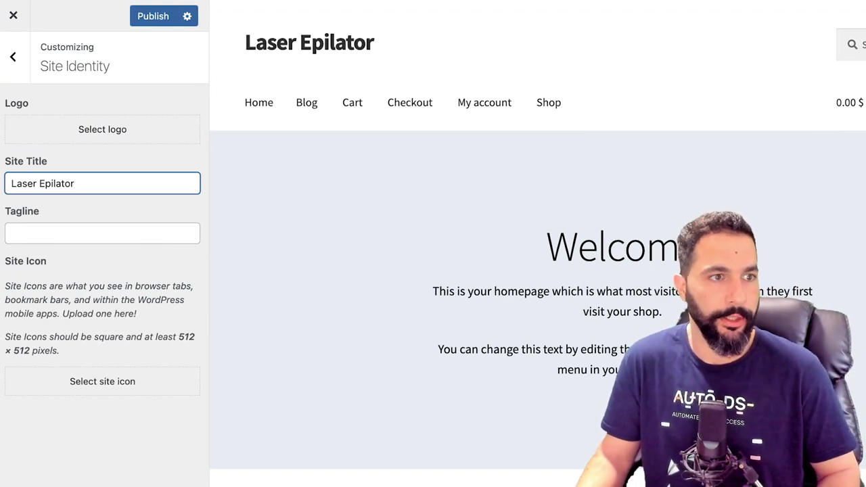
# Step: Change the site title to Laser Hair Epilator in the WordPress Customizer's Site Identity settings
pyautogui.write('Hair')
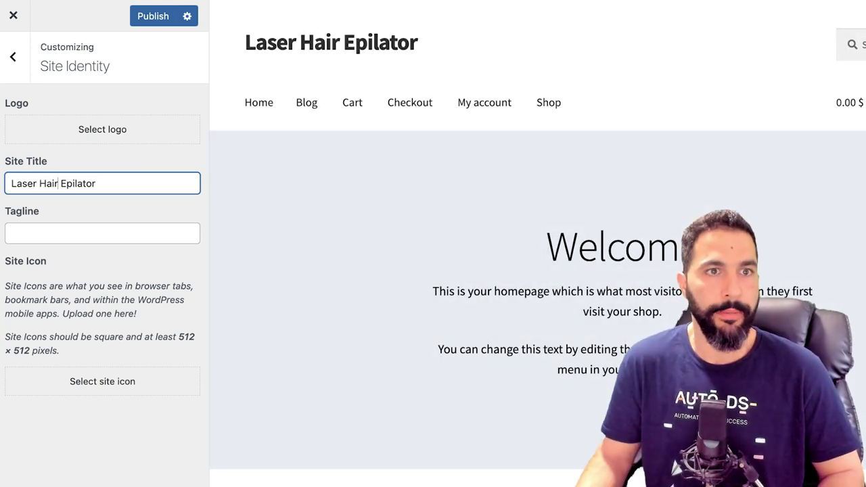
pyautogui.click(88, 233)
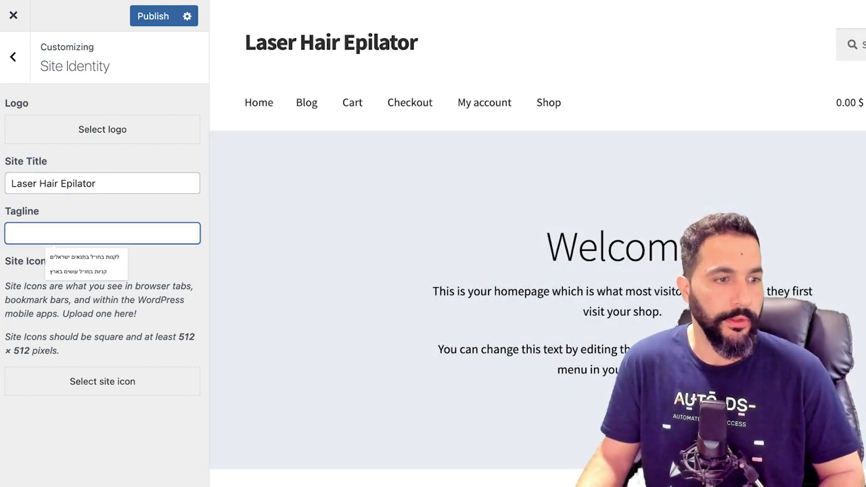
# Step: Upload the downloaded logo image as the site logo, cropping it to include the whole graphic and both text lines
pyautogui.click(102, 129)
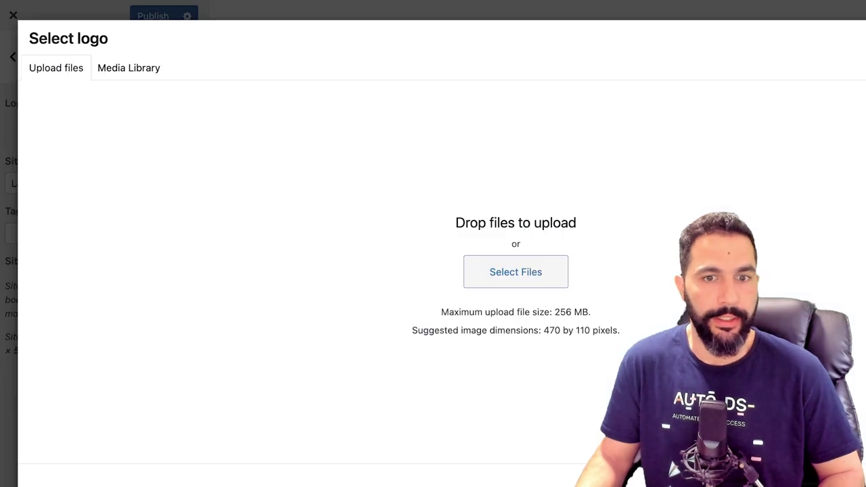
pyautogui.click(515, 271)
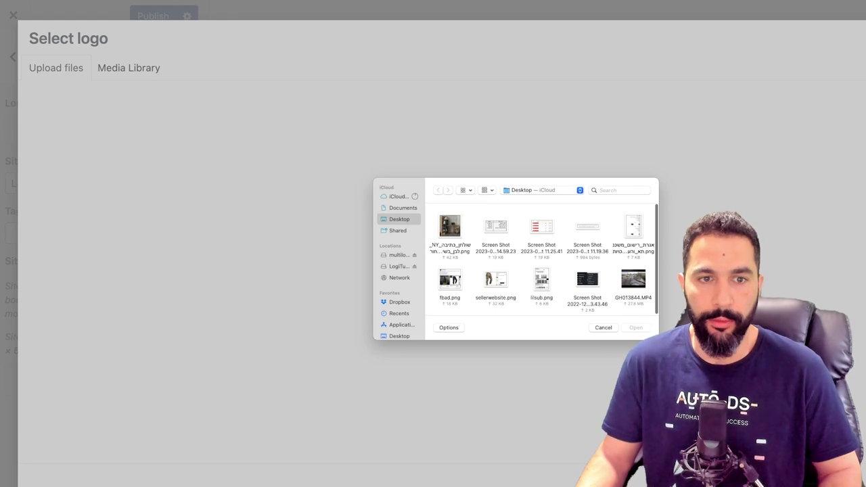
pyautogui.scroll(-2, 400, 304)
pyautogui.click(402, 318)
pyautogui.doubleClick(450, 227)
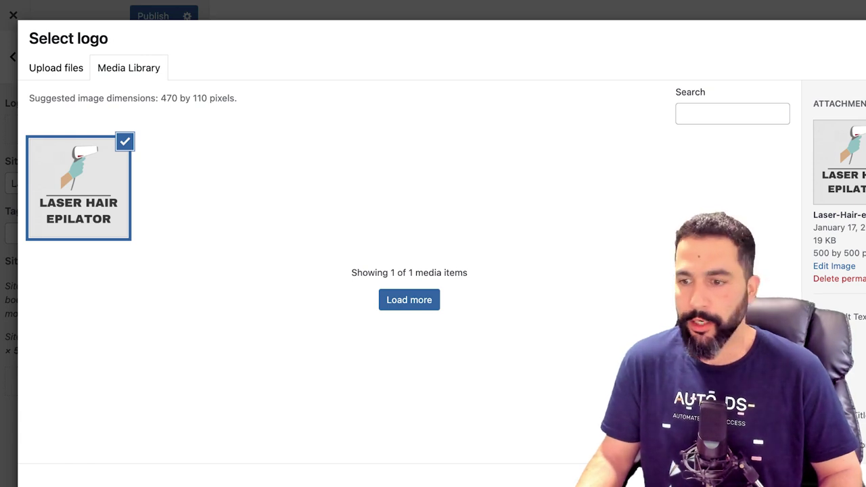
pyautogui.click(860, 480)
pyautogui.moveTo(515, 194); pyautogui.dragTo(515, 75)
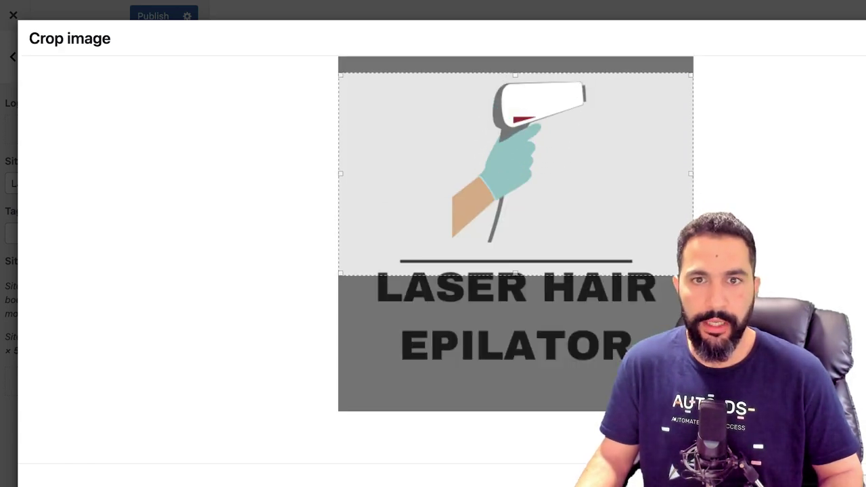
pyautogui.moveTo(516, 273); pyautogui.dragTo(515, 373)
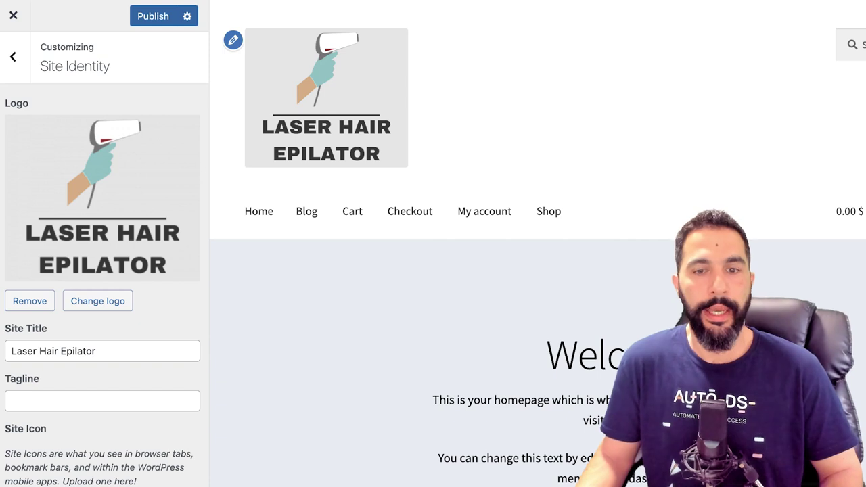
# Step: Set the laser hair epilator logo image as the site icon
pyautogui.scroll(-3, 104, 271)
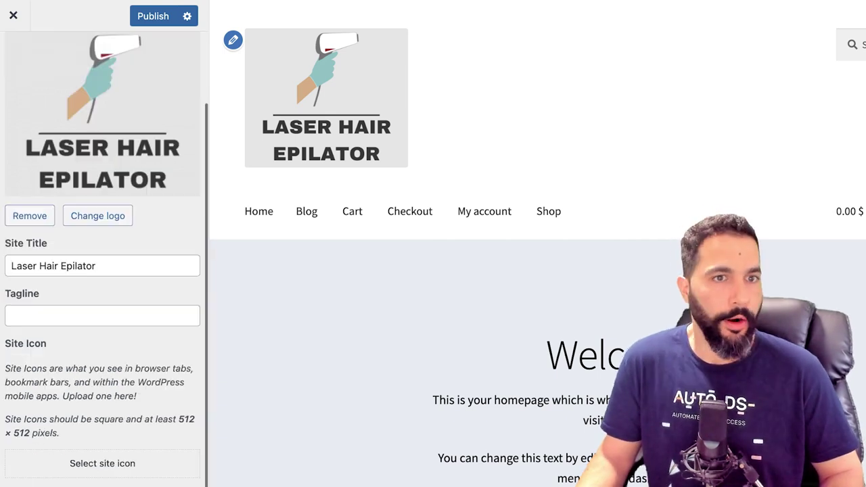
pyautogui.click(102, 463)
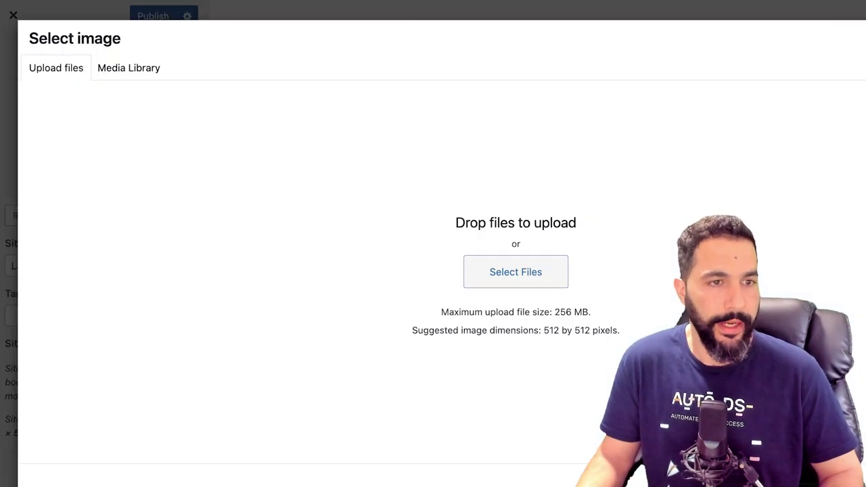
pyautogui.click(517, 271)
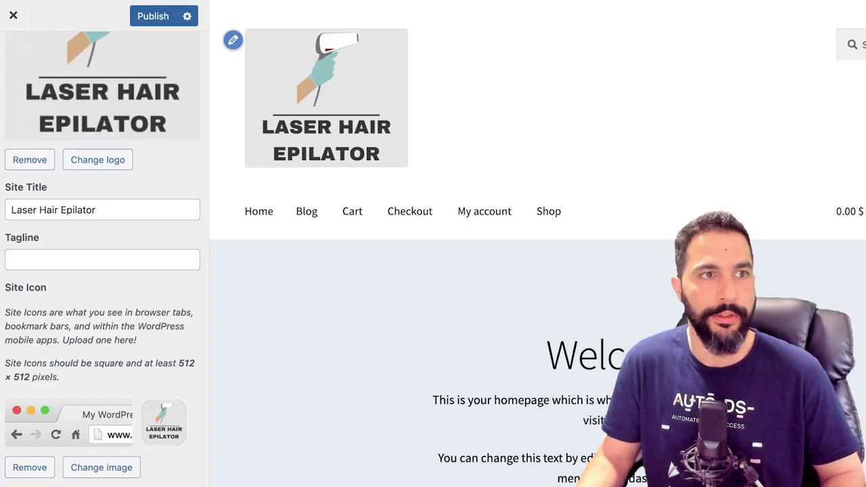
# Step: Publish the site identity changes and load productchasers.com to check the live store
pyautogui.scroll(3, 102, 257)
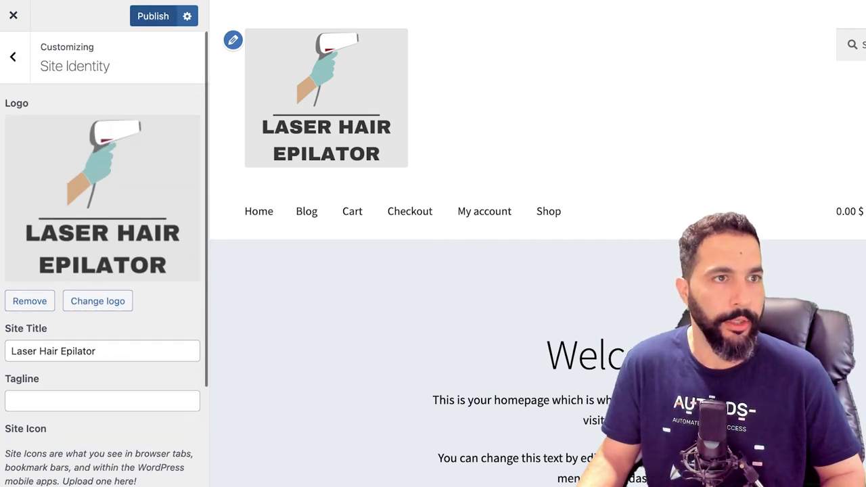
pyautogui.click(153, 16)
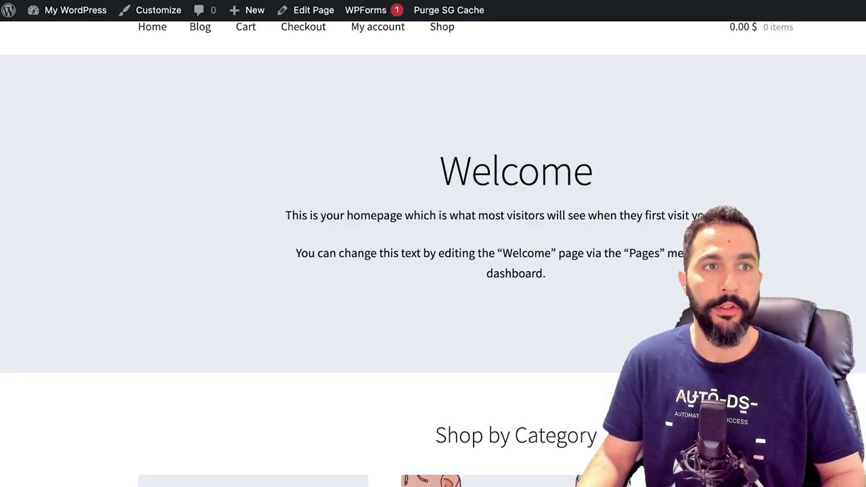
pyautogui.click(282, 7)
pyautogui.write('productchasers.com')
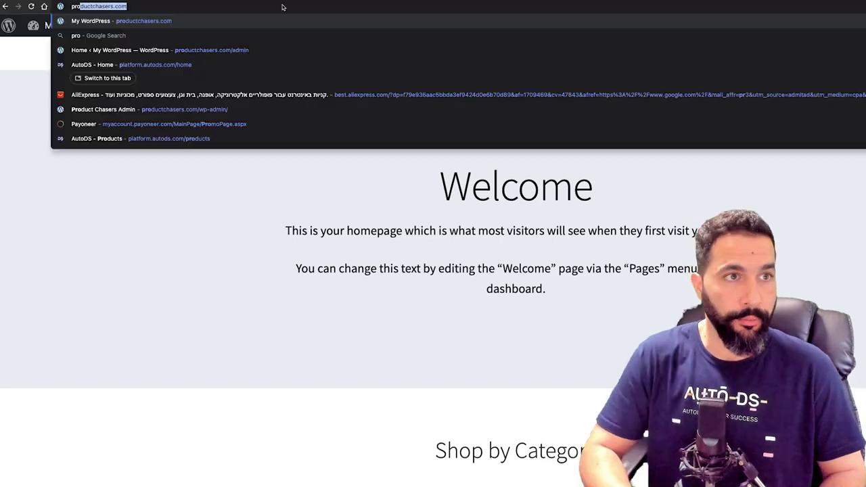
pyautogui.press('Return')
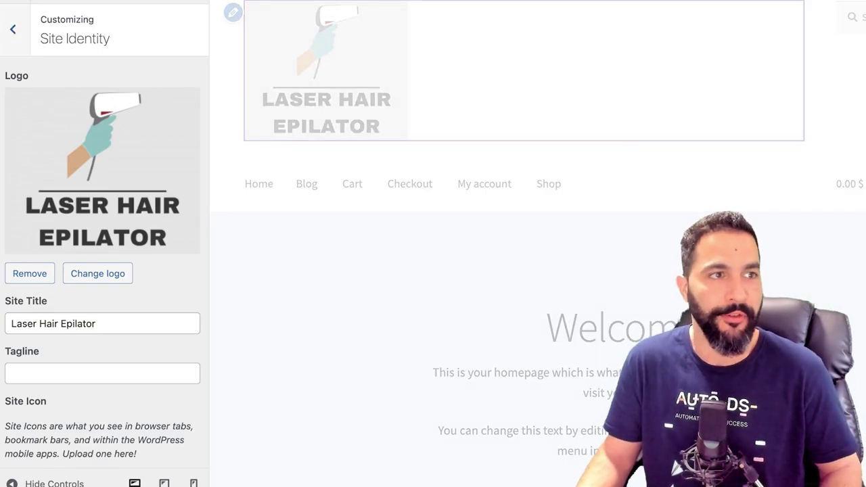
# Step: Open the Customizer's Header settings and look up the logo page's background colour in Canva
pyautogui.click(13, 30)
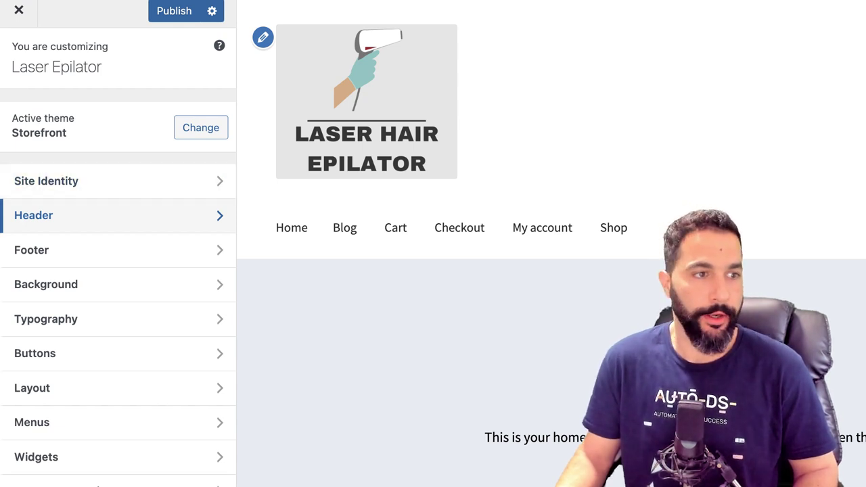
pyautogui.click(57, 216)
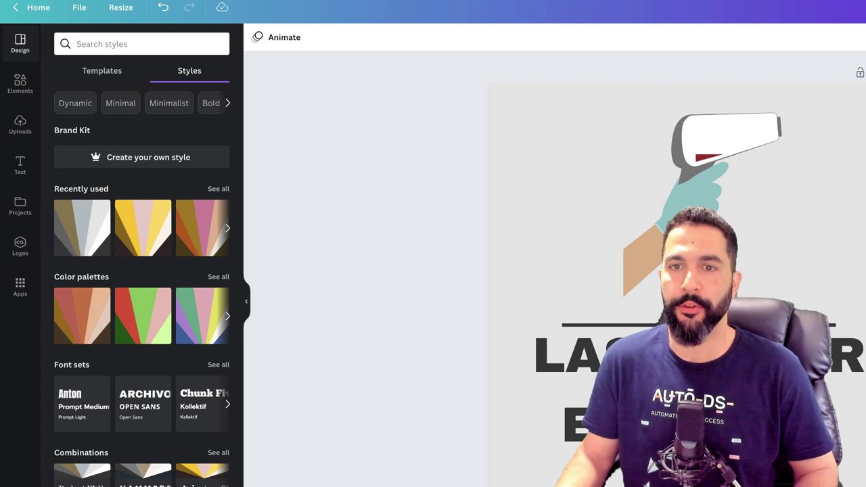
pyautogui.click(744, 304)
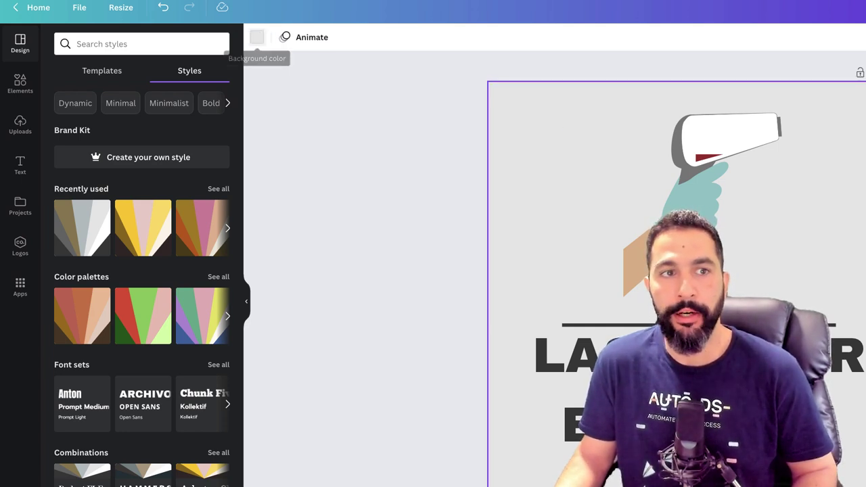
pyautogui.click(256, 36)
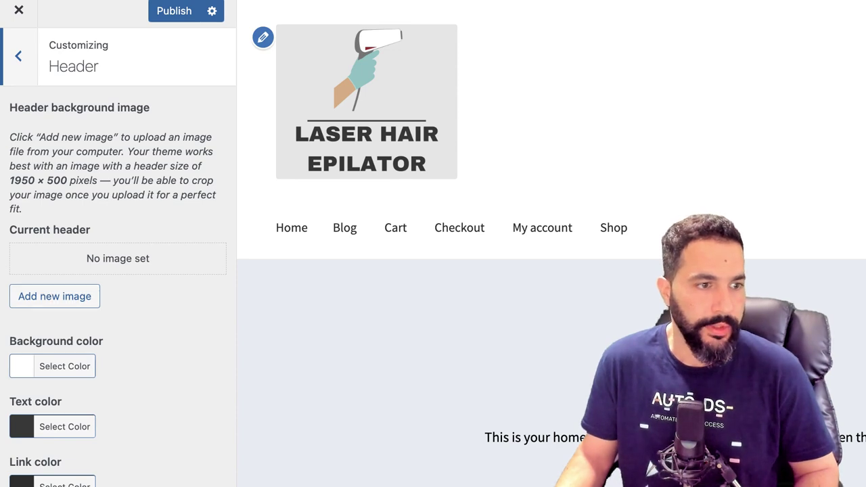
# Step: Set the header background colour to #e8e8e8 in the WordPress Customizer
pyautogui.click(64, 366)
pyautogui.click(125, 366)
pyautogui.doubleClick(128, 366)
pyautogui.write('e8e8e8')
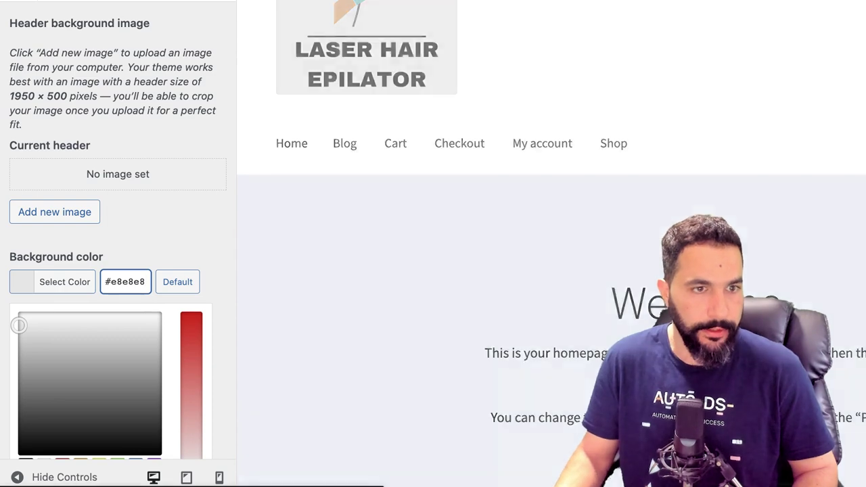
pyautogui.press('Tab')
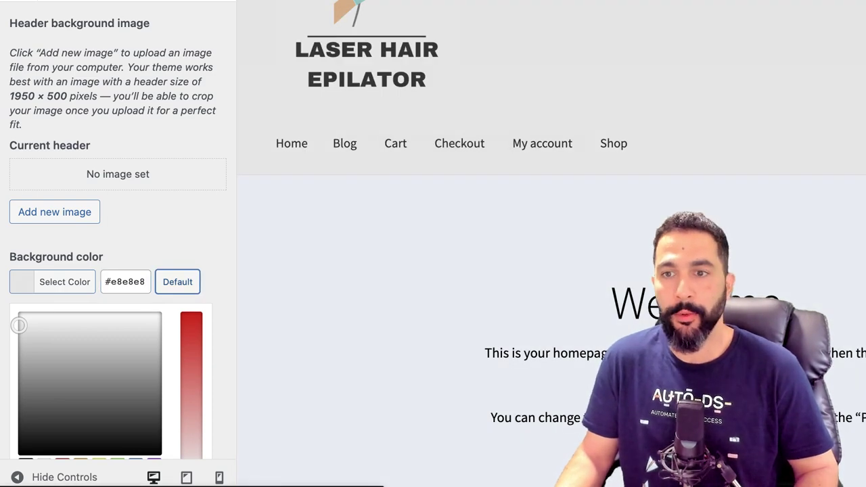
pyautogui.hscroll(3, 243, 73)
pyautogui.scroll(1, 244, 73)
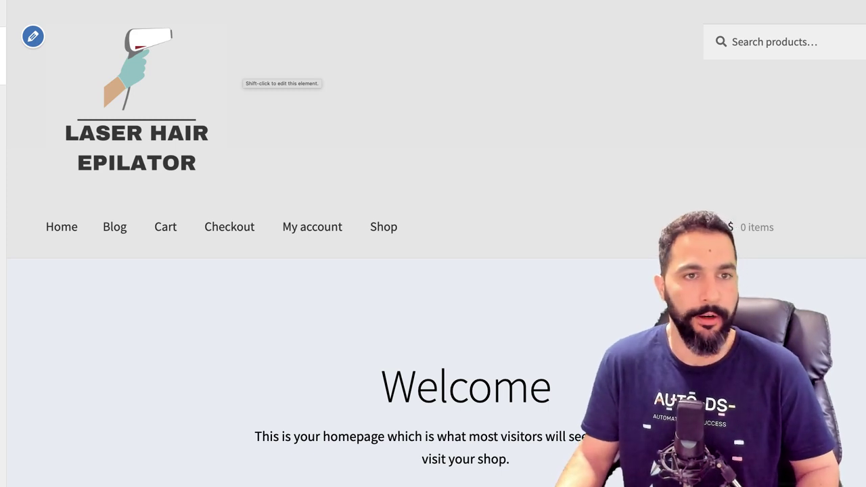
pyautogui.hscroll(-3, 148, 122)
pyautogui.scroll(-1, 147, 122)
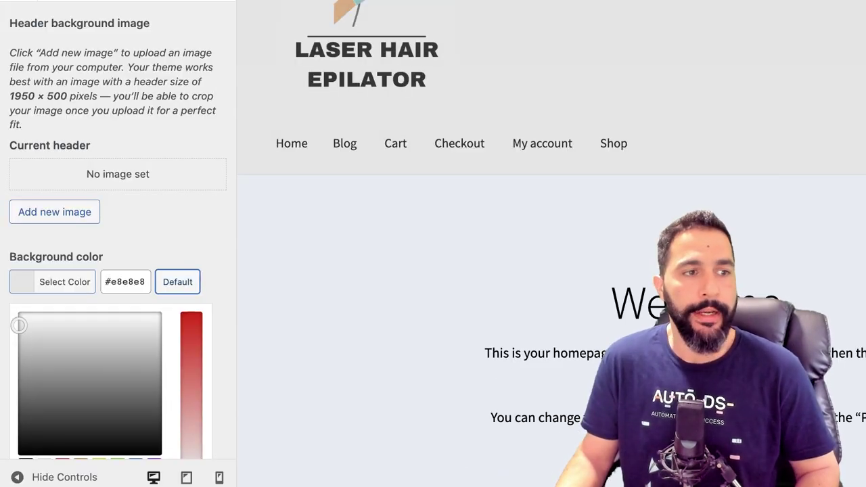
pyautogui.scroll(-1, 118, 230)
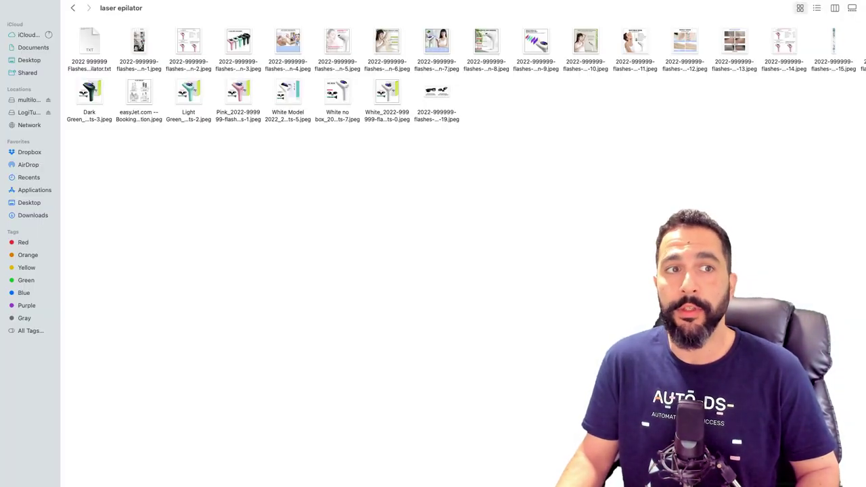
# Step: Upload the five-colour epilator photo from the laser epilator folder as the header background image, cropped to the devices without the caption
pyautogui.click(238, 41)
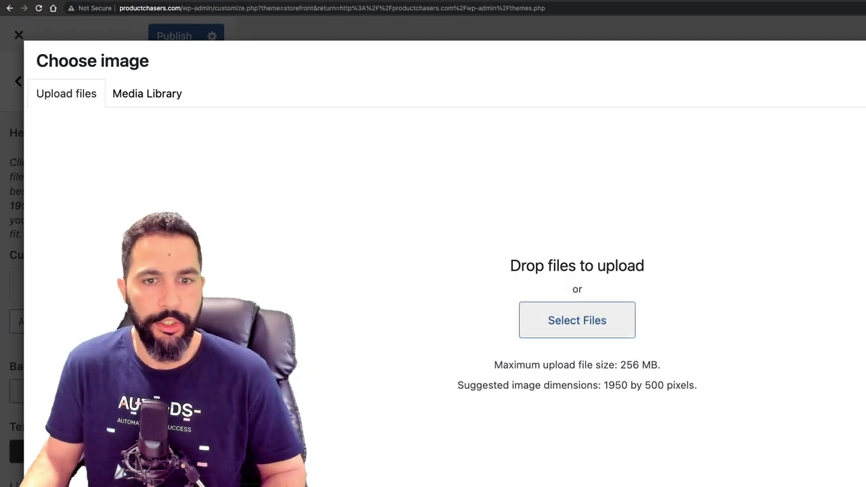
pyautogui.click(577, 320)
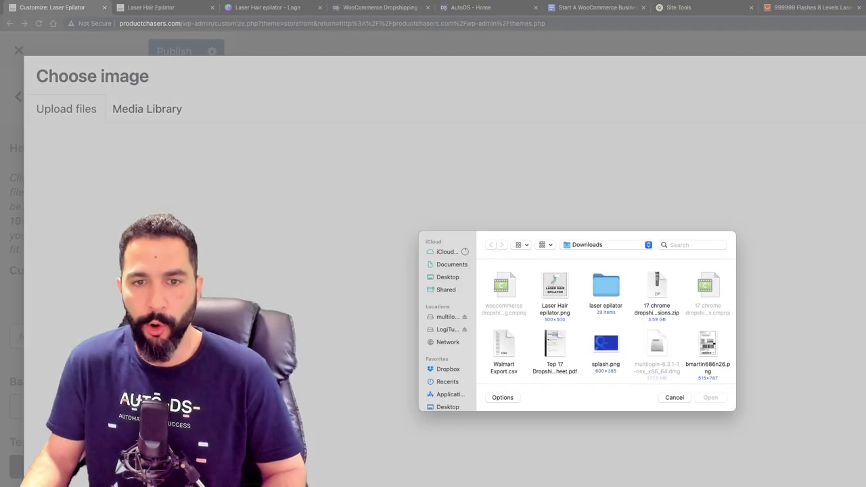
pyautogui.doubleClick(605, 285)
pyautogui.scroll(-5, 605, 297)
pyautogui.scroll(-2, 555, 304)
pyautogui.click(554, 296)
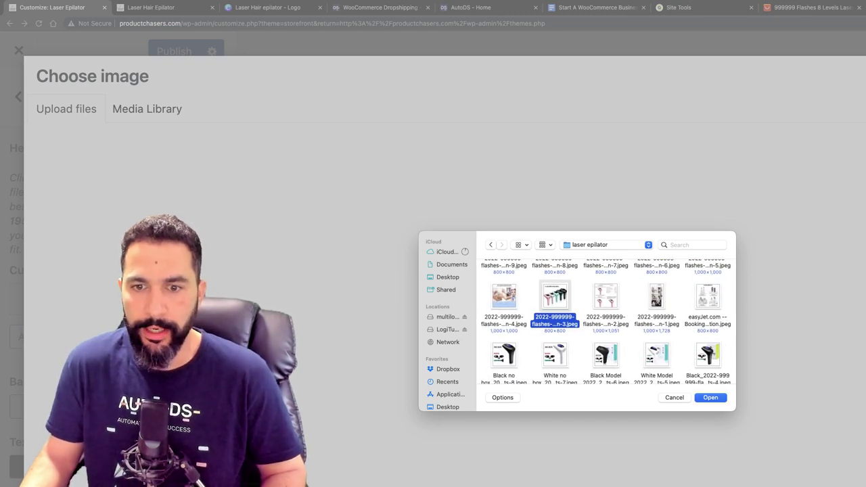
pyautogui.click(710, 398)
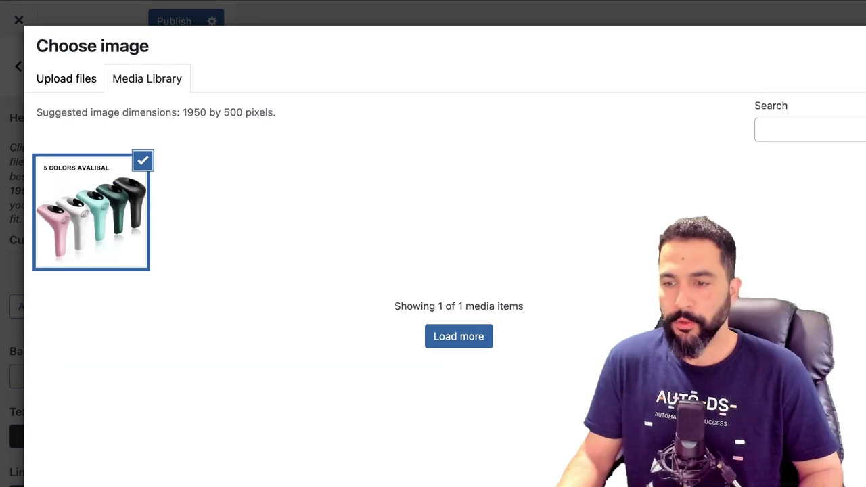
pyautogui.moveTo(576, 76); pyautogui.dragTo(577, 154)
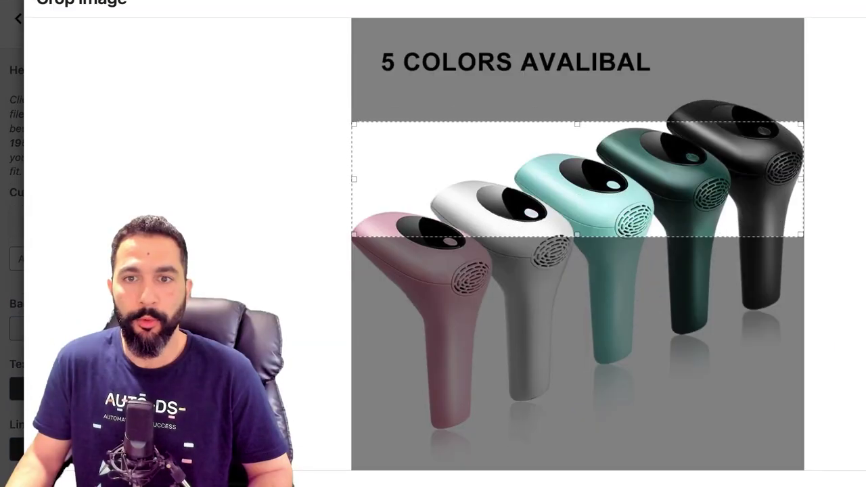
pyautogui.moveTo(576, 210); pyautogui.dragTo(577, 450)
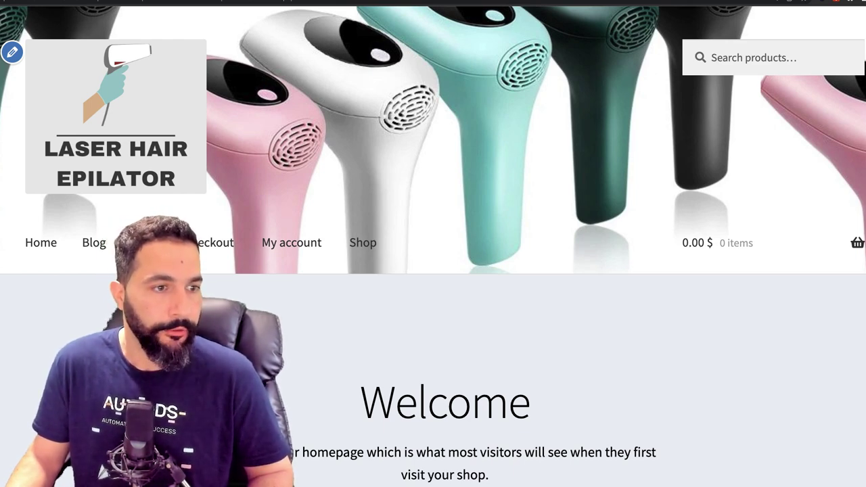
# Step: Review the header background photo in the store preview and remove it from the uploaded header images
pyautogui.scroll(1, 118, 209)
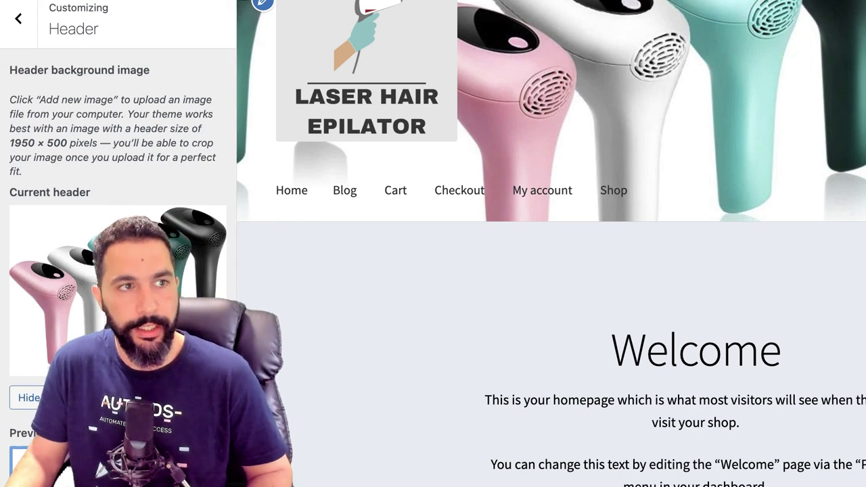
pyautogui.scroll(-2, 119, 184)
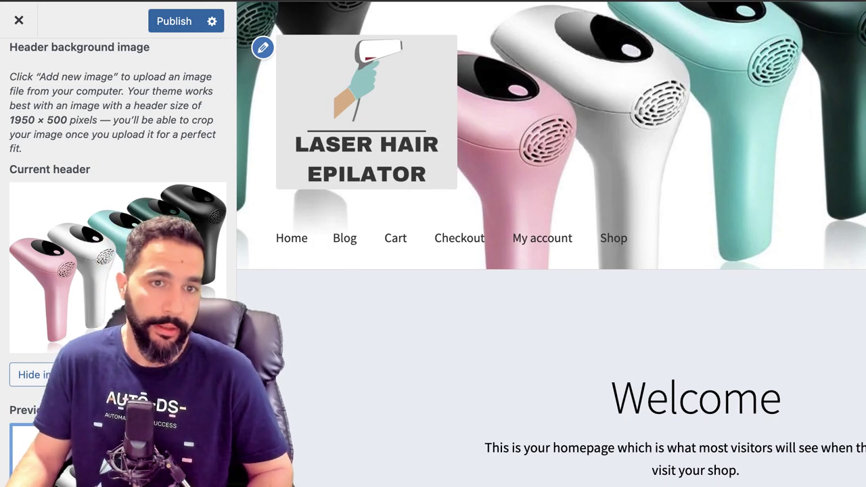
pyautogui.scroll(-4, 118, 257)
pyautogui.scroll(-5, 118, 270)
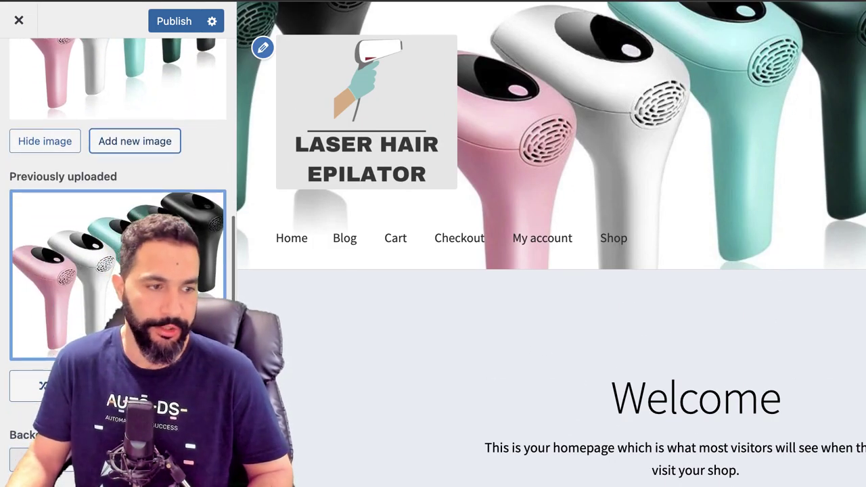
pyautogui.scroll(2, 118, 270)
pyautogui.scroll(2, 118, 291)
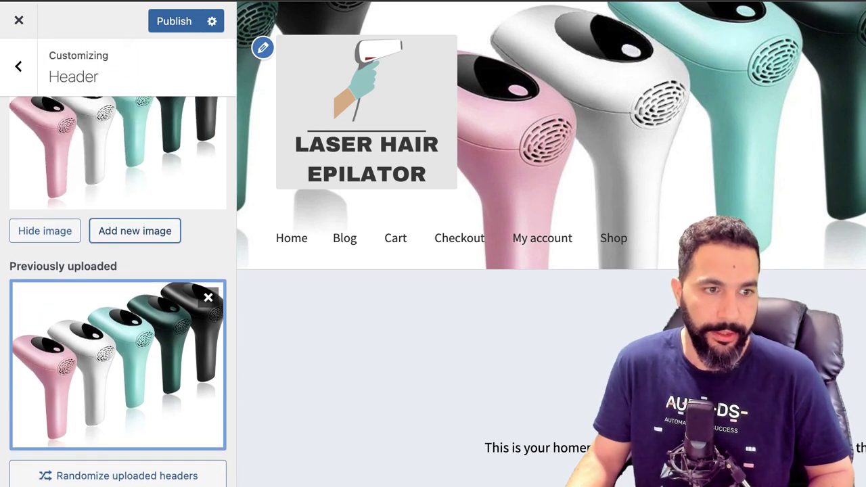
pyautogui.click(207, 293)
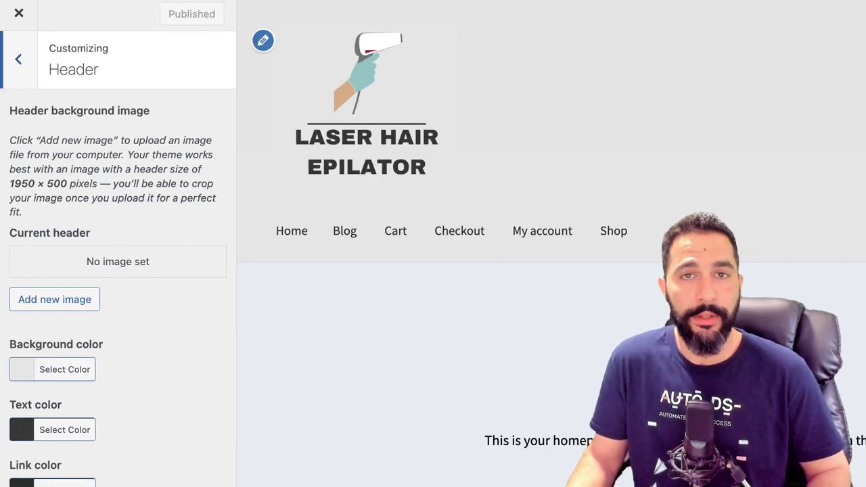
# Step: Set the footer background colour to #e8e8e8 in the Customizer and publish the change
pyautogui.click(18, 60)
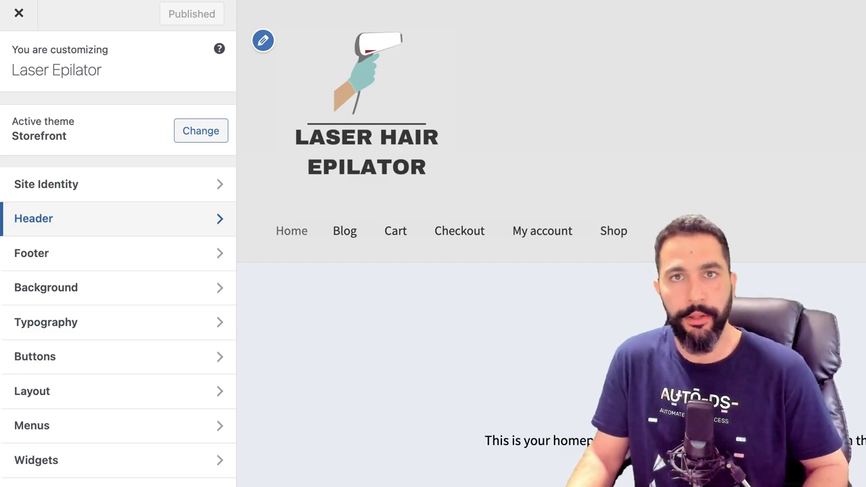
pyautogui.click(68, 253)
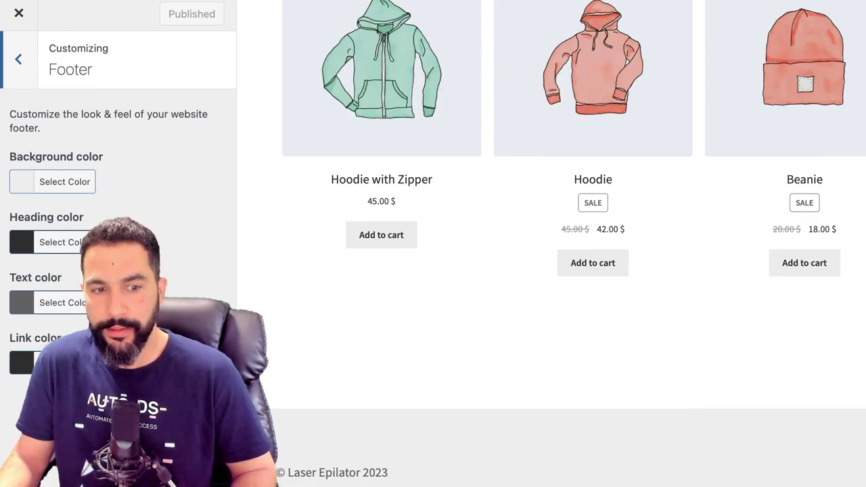
pyautogui.scroll(15, 551, 243)
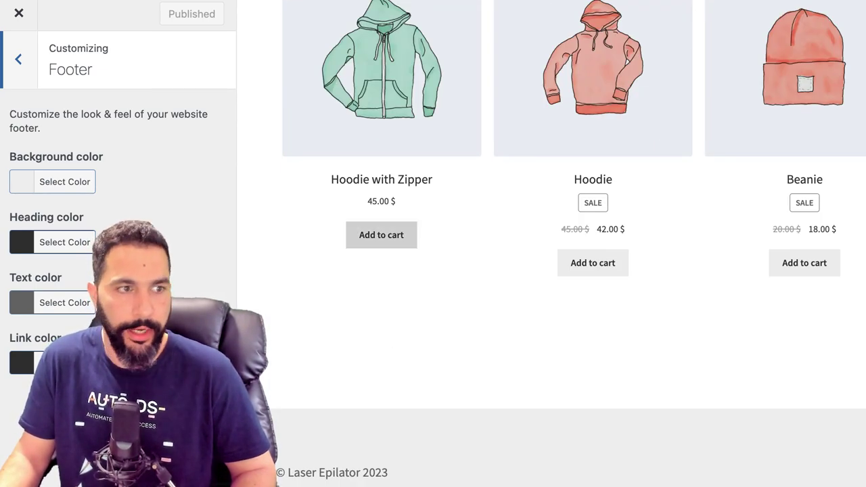
pyautogui.click(64, 182)
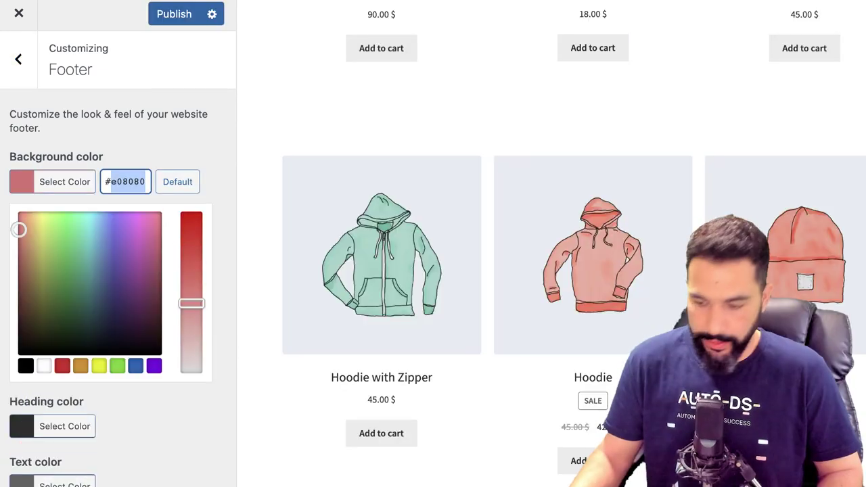
pyautogui.write('#e8e8e8')
pyautogui.press('Tab')
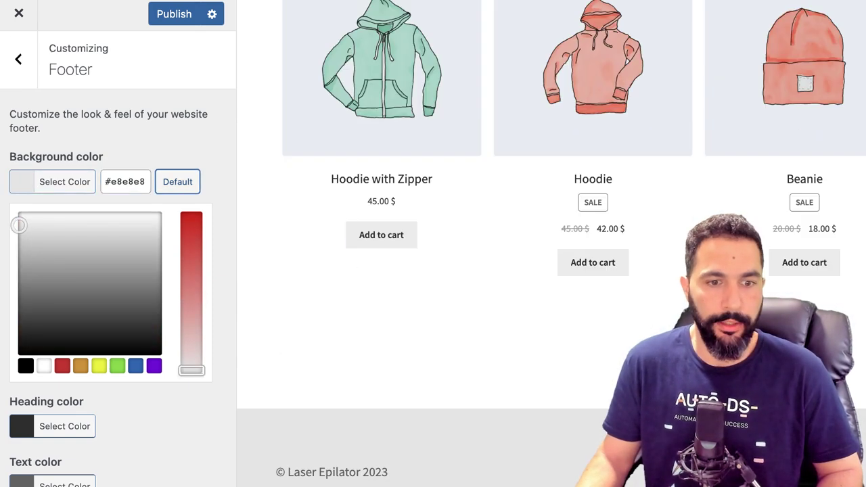
pyautogui.press('Escape')
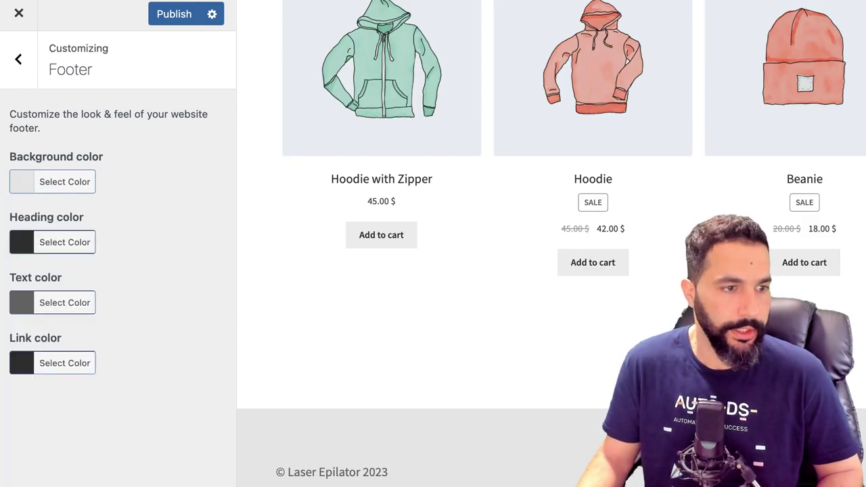
pyautogui.click(174, 14)
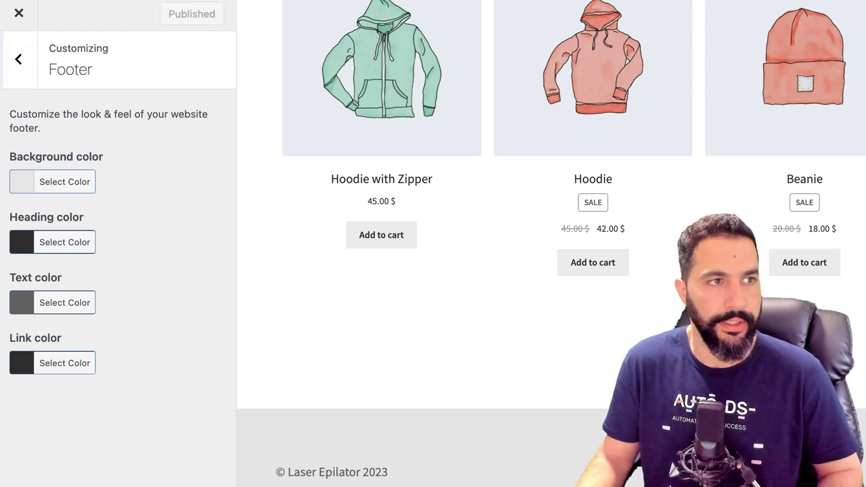
# Step: Open the Customizer's Background settings and check the homepage preview around the Welcome section
pyautogui.click(19, 60)
pyautogui.scroll(20, 473, 244)
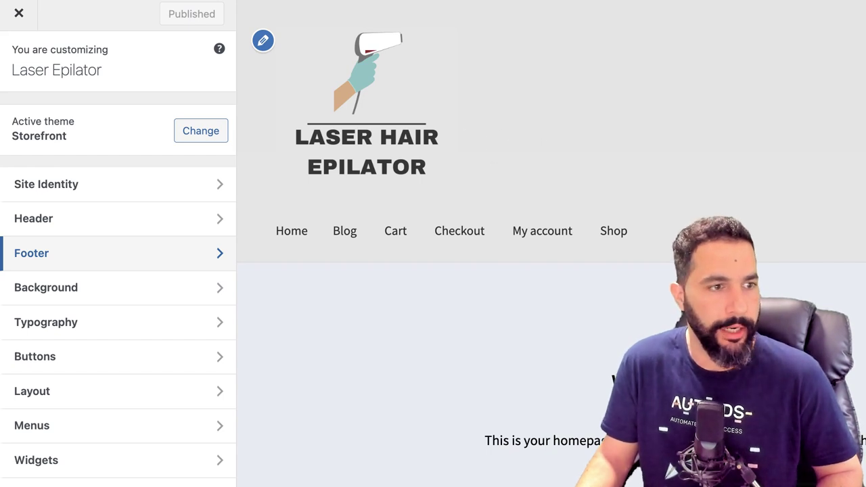
pyautogui.click(101, 288)
pyautogui.press('Return')
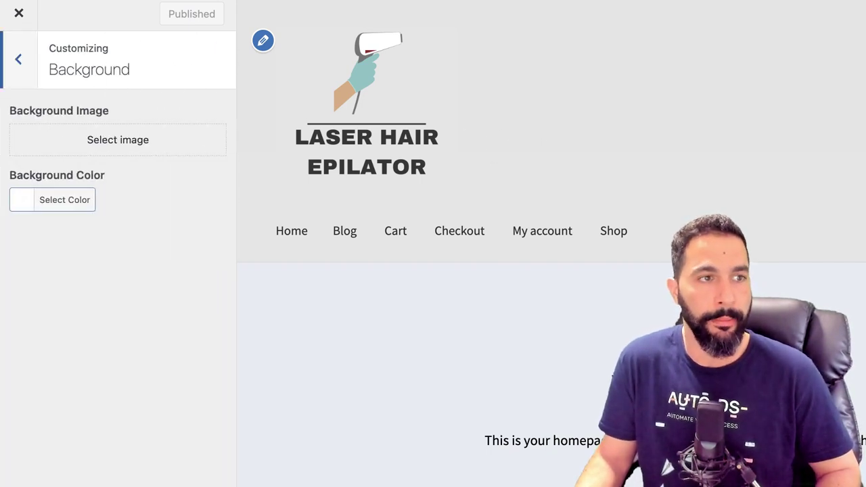
pyautogui.scroll(-3, 433, 271)
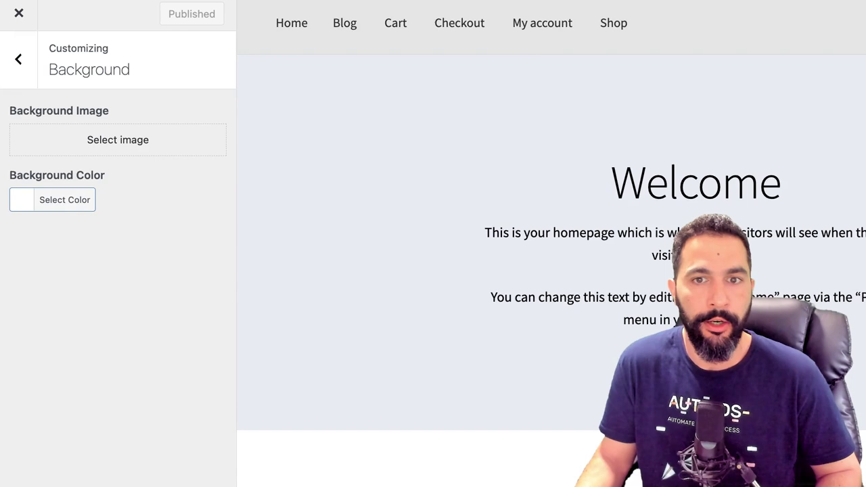
pyautogui.scroll(2, 551, 243)
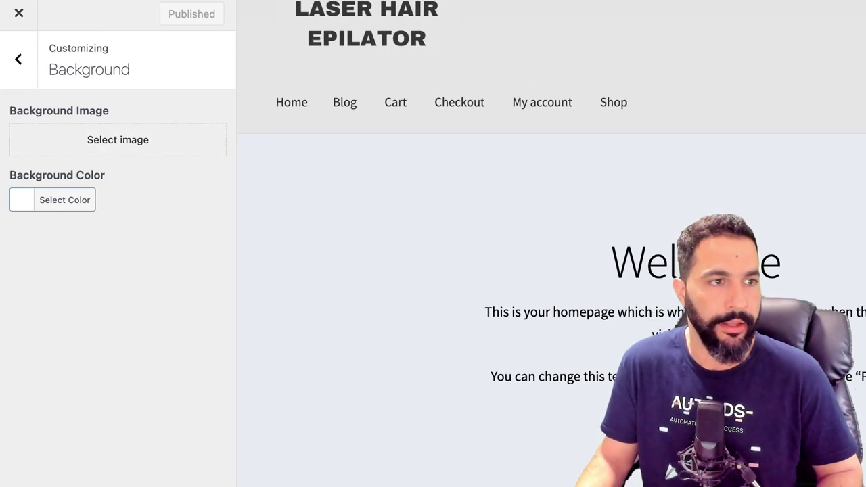
# Step: Try #a8a8a8 as the site background colour and check it across the homepage preview
pyautogui.click(64, 201)
pyautogui.click(94, 278)
pyautogui.scroll(-8, 551, 270)
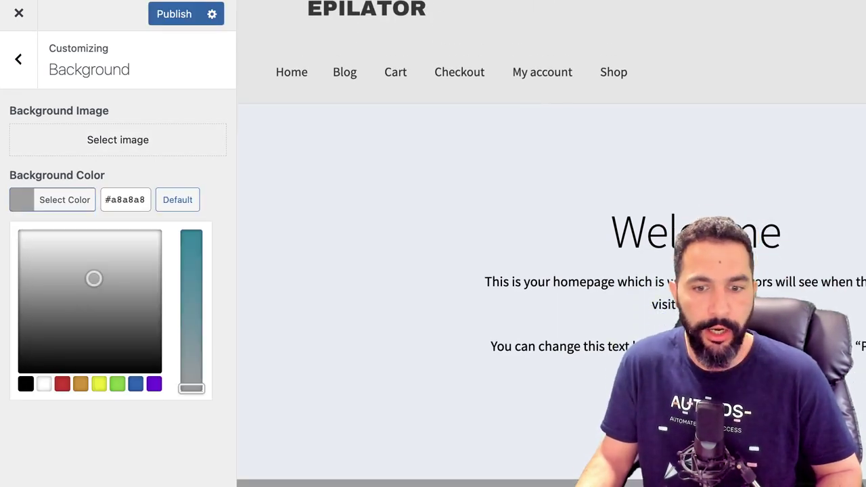
pyautogui.scroll(-12, 551, 244)
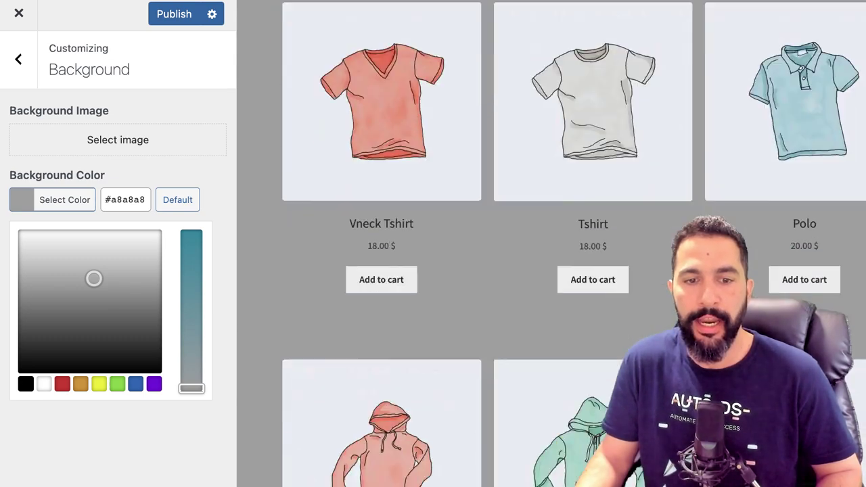
pyautogui.scroll(20, 551, 243)
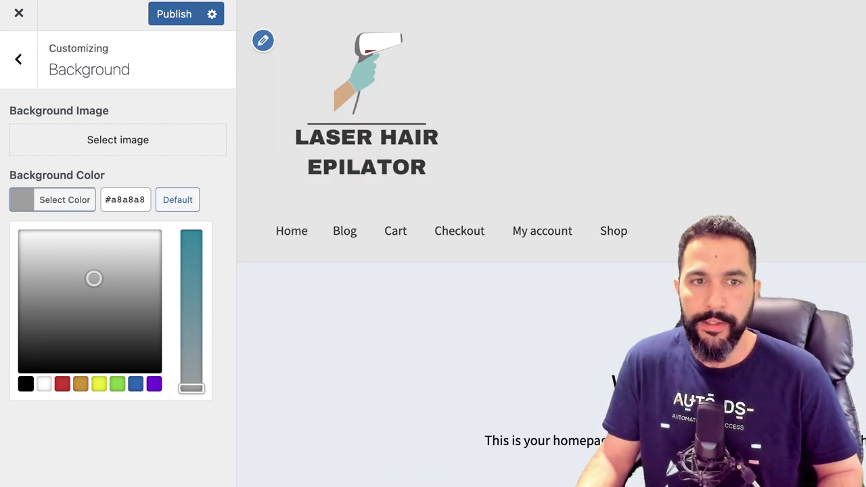
pyautogui.scroll(-7, 551, 243)
pyautogui.scroll(1, 551, 243)
pyautogui.scroll(4, 551, 271)
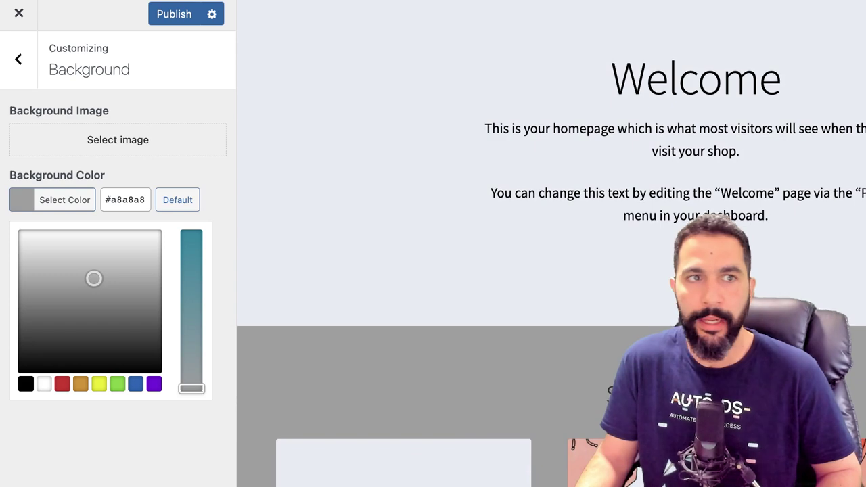
# Step: Set the site background colour to #e8e8e8, publish it and check the homepage preview
pyautogui.doubleClick(134, 199)
pyautogui.write('e8e8e8')
pyautogui.press('Tab')
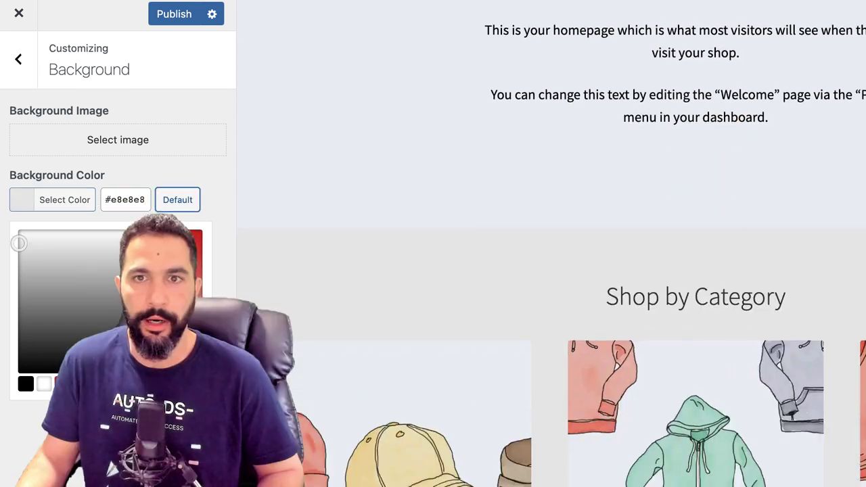
pyautogui.scroll(4, 551, 244)
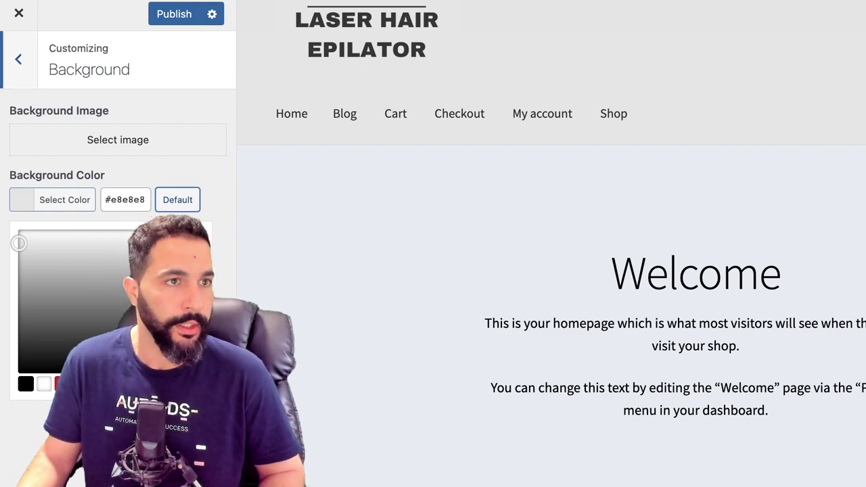
pyautogui.click(174, 13)
pyautogui.scroll(-6, 551, 270)
pyautogui.scroll(6, 552, 270)
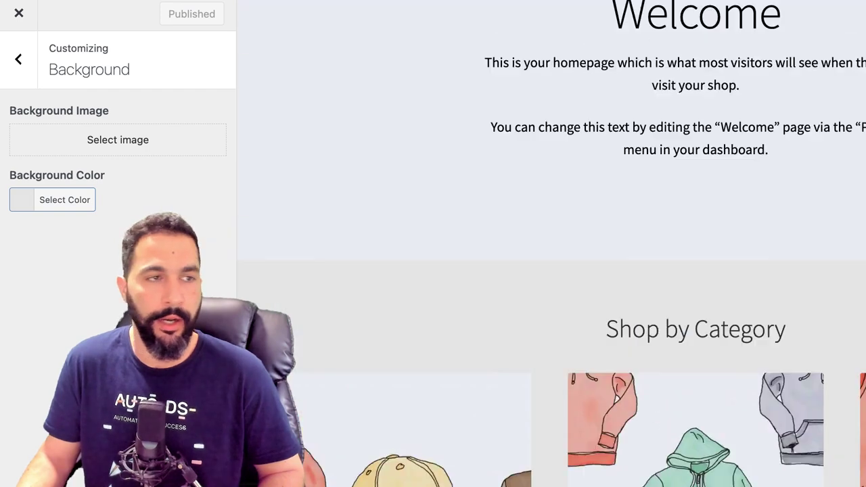
# Step: Look over the Typography colour settings and return to the Customizer's main list of sections
pyautogui.click(19, 60)
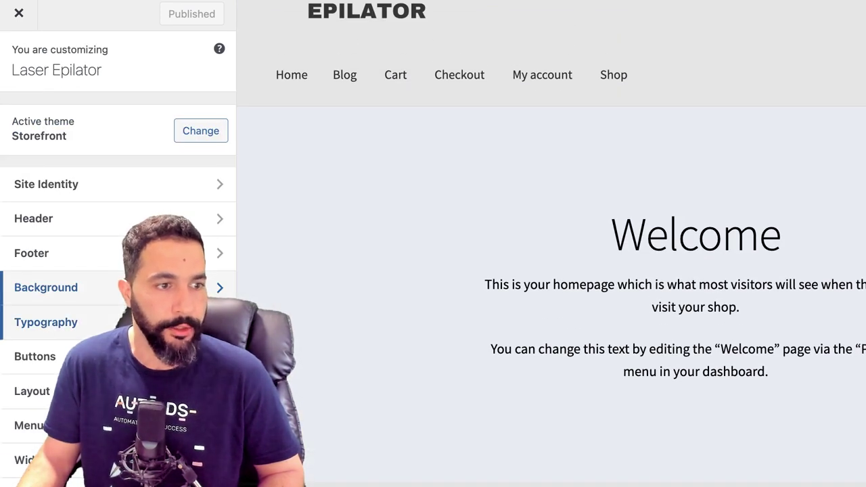
pyautogui.click(40, 322)
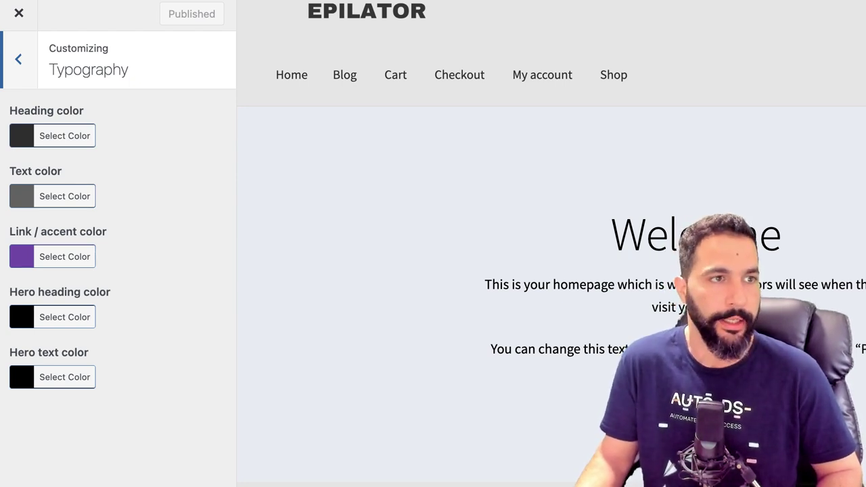
pyautogui.click(19, 60)
pyautogui.scroll(-1, 115, 287)
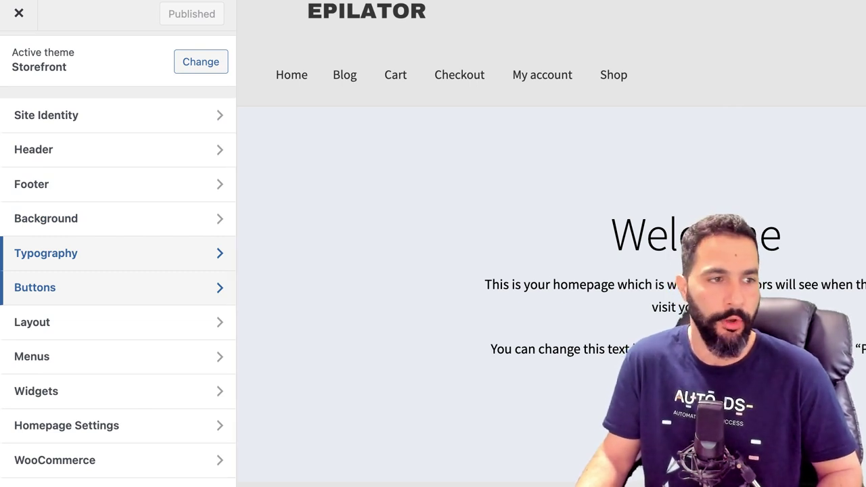
# Step: Look over the Customizer's Buttons colour settings and General Layout options, returning to the main list of sections
pyautogui.click(115, 287)
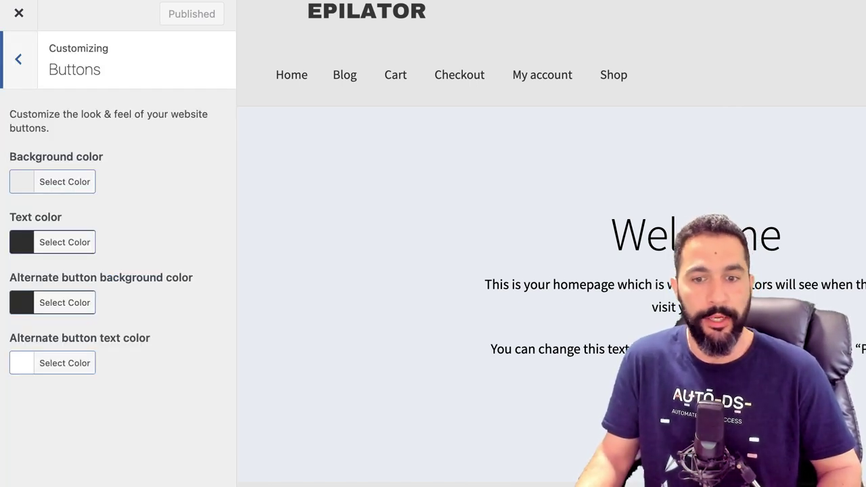
pyautogui.scroll(-3, 433, 271)
pyautogui.click(18, 59)
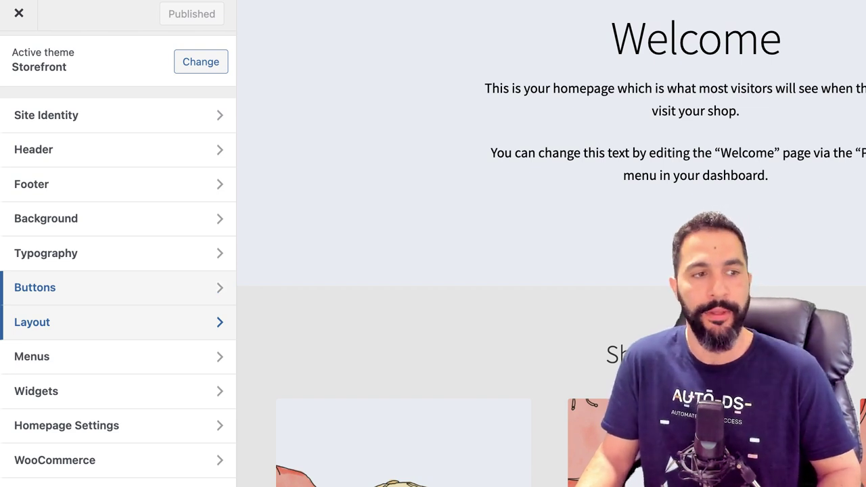
pyautogui.click(102, 322)
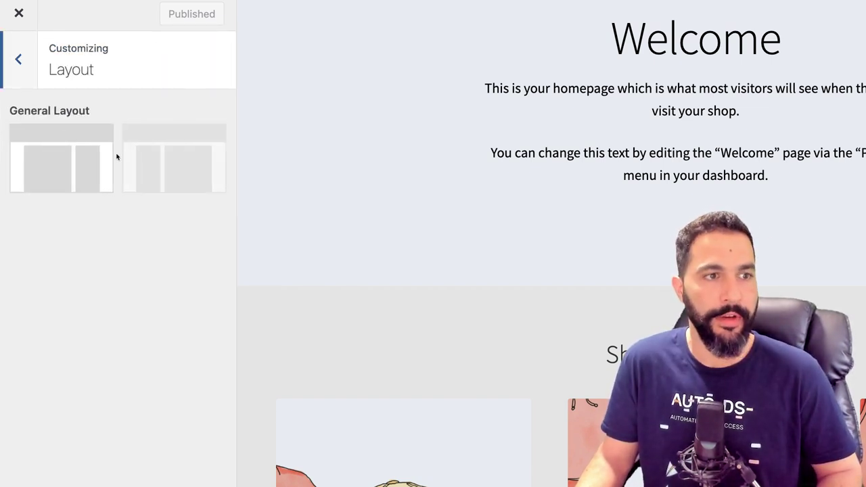
pyautogui.click(18, 59)
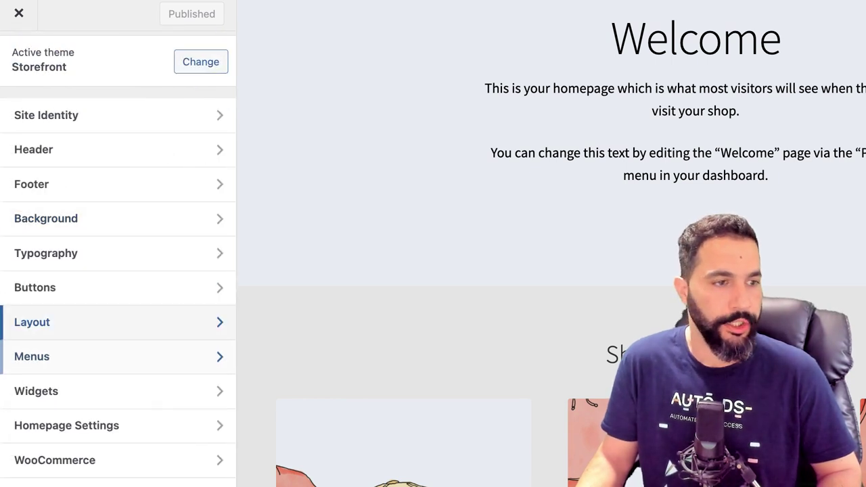
# Step: Examine the Menus section and its new-menu form against the homepage preview, and return to the main list without creating a menu
pyautogui.click(101, 357)
pyautogui.scroll(5, 432, 244)
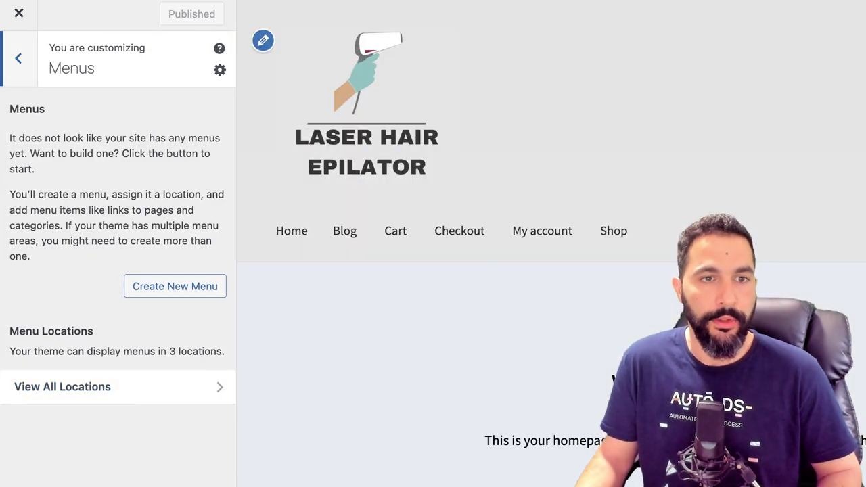
pyautogui.scroll(-1, 433, 243)
pyautogui.click(175, 286)
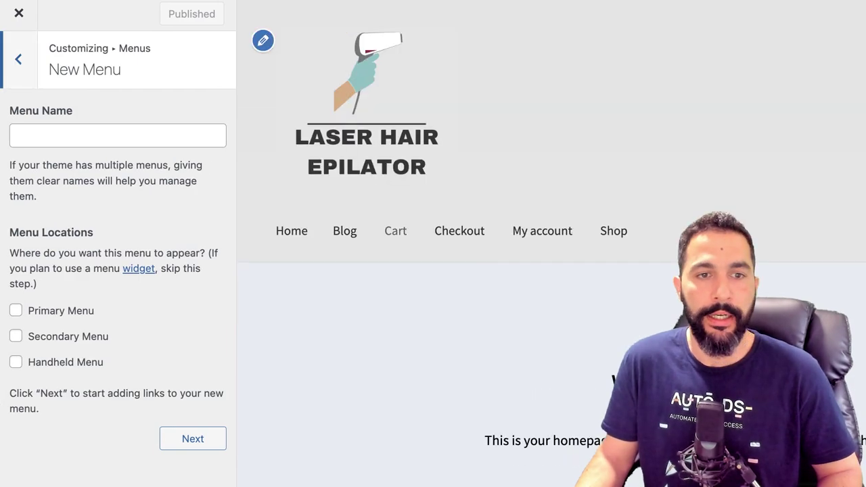
pyautogui.scroll(-20, 551, 271)
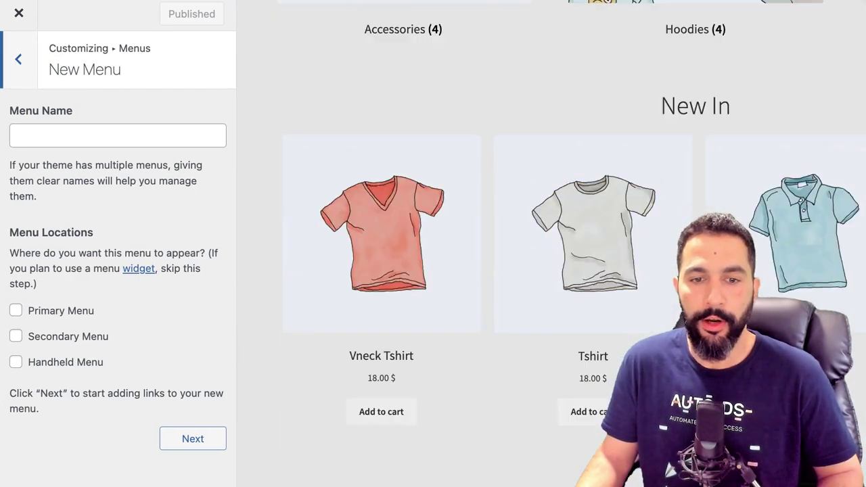
pyautogui.scroll(6, 551, 244)
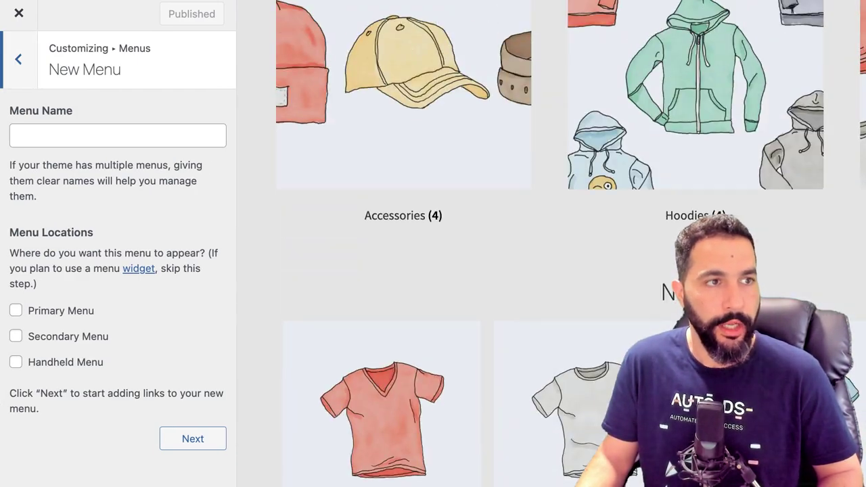
pyautogui.click(18, 59)
pyautogui.click(19, 58)
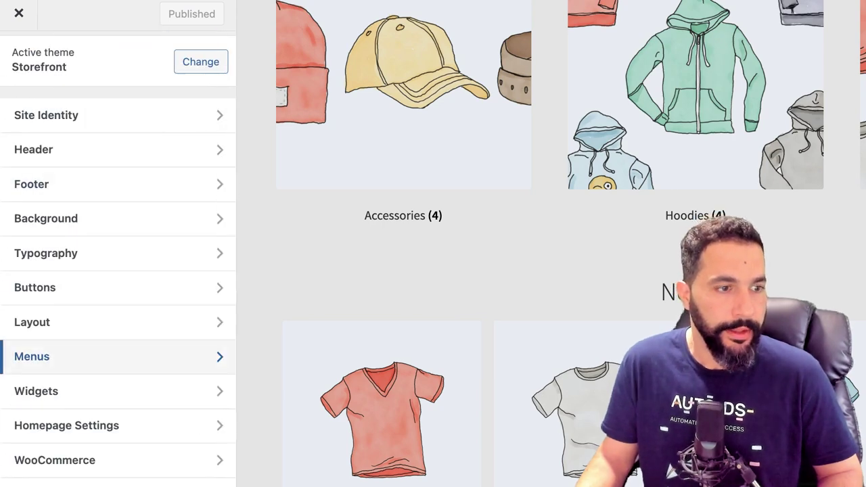
# Step: Review the Widgets areas and the page choices for Homepage and Posts page in Homepage Settings, keeping the current selections
pyautogui.click(68, 391)
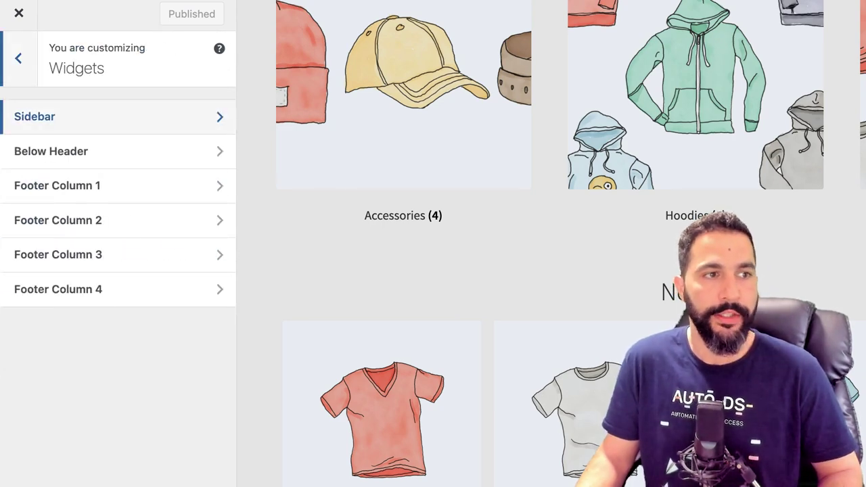
pyautogui.scroll(10, 552, 243)
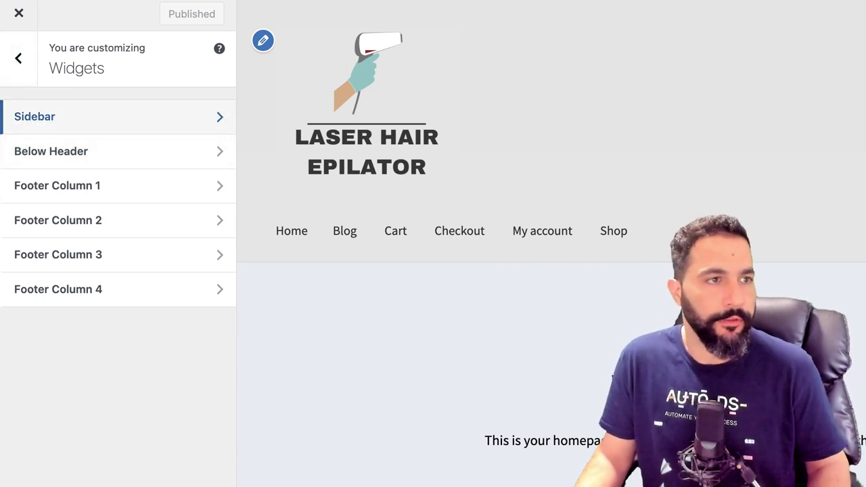
pyautogui.click(18, 58)
pyautogui.click(66, 426)
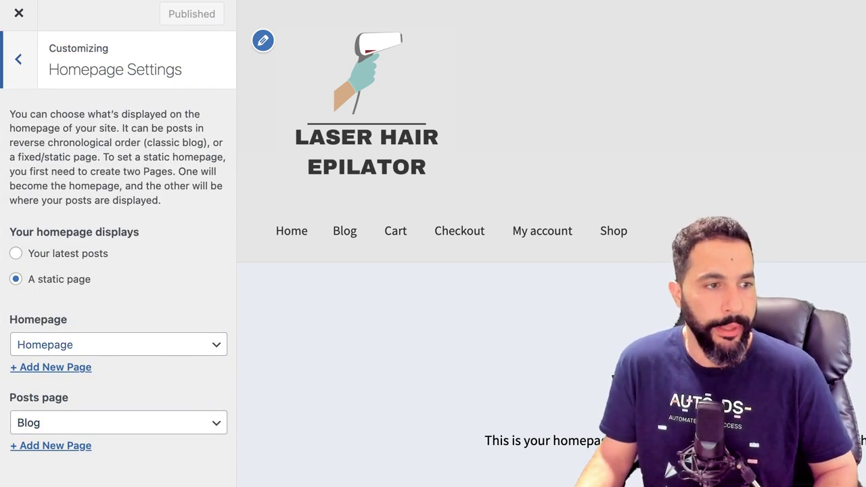
pyautogui.click(58, 344)
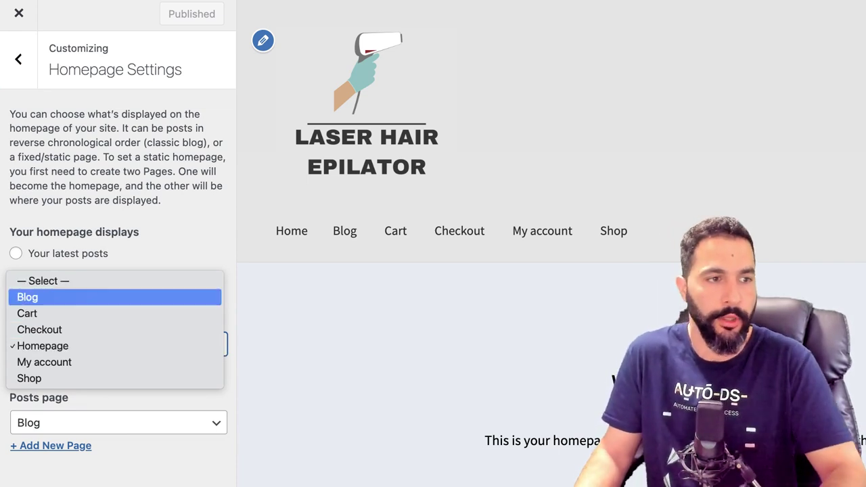
pyautogui.click(95, 420)
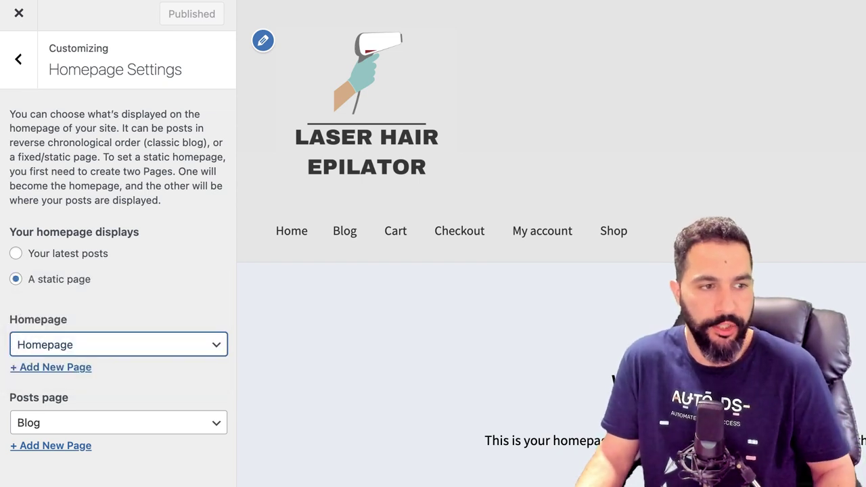
pyautogui.click(118, 422)
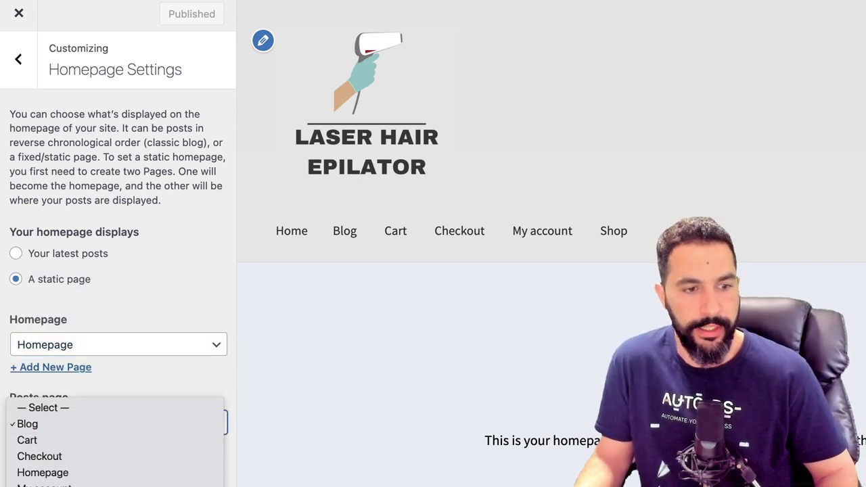
pyautogui.click(251, 460)
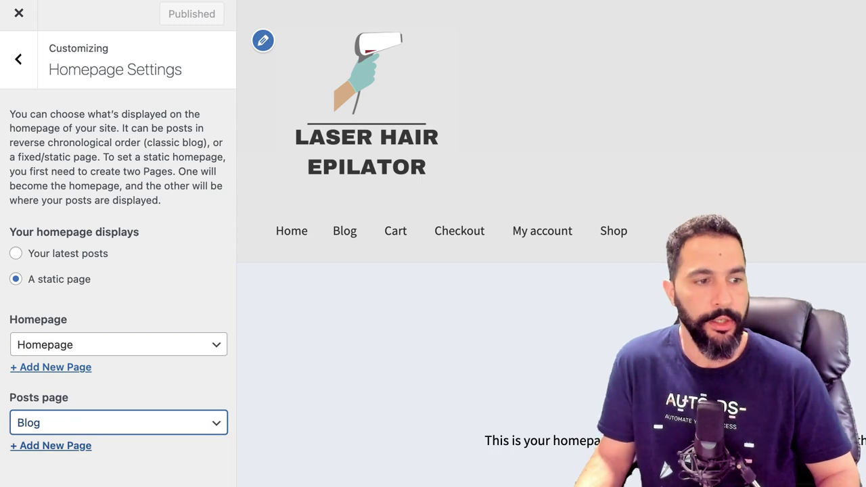
pyautogui.click(18, 60)
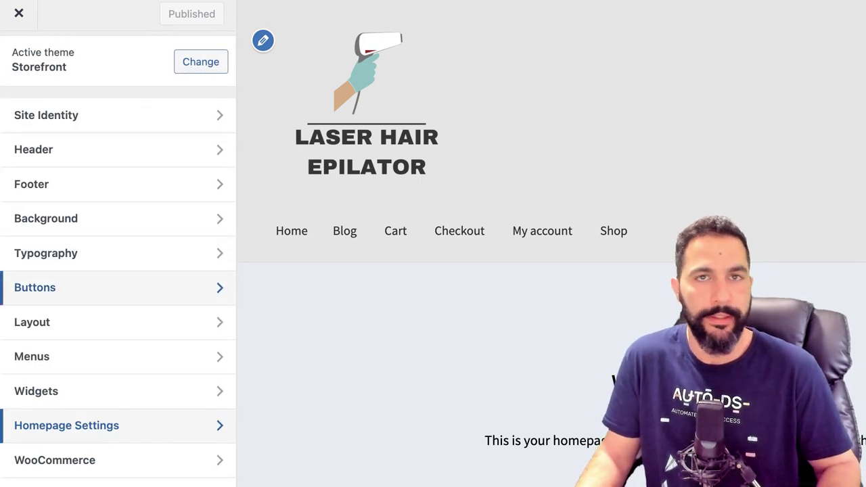
# Step: Look over the WooCommerce Store Notice and Product Catalog settings and return to the Customizer's main list of sections
pyautogui.click(118, 460)
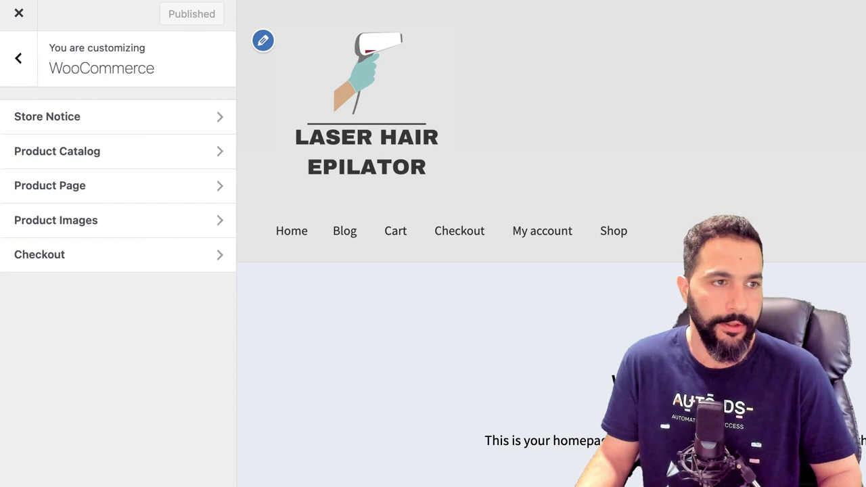
pyautogui.click(118, 117)
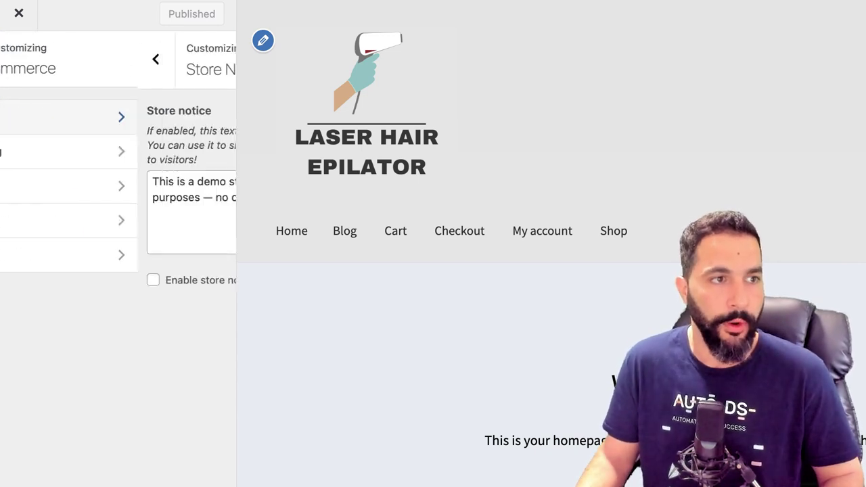
pyautogui.click(118, 220)
pyautogui.click(18, 59)
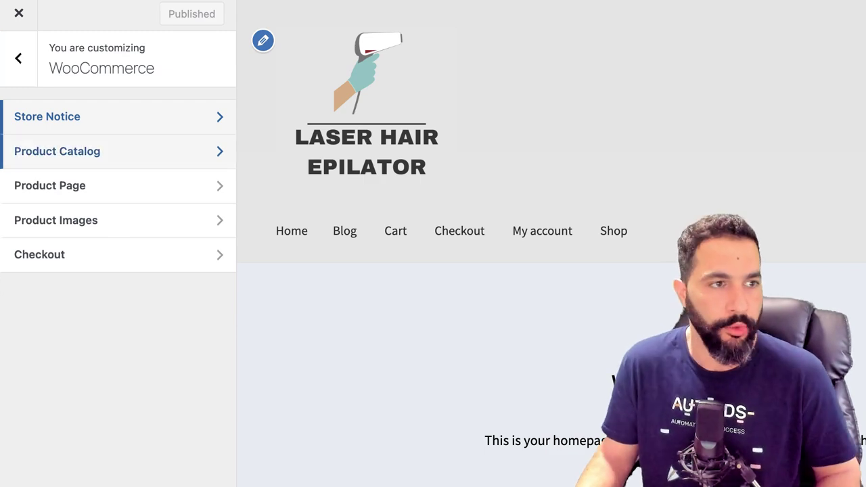
pyautogui.click(118, 157)
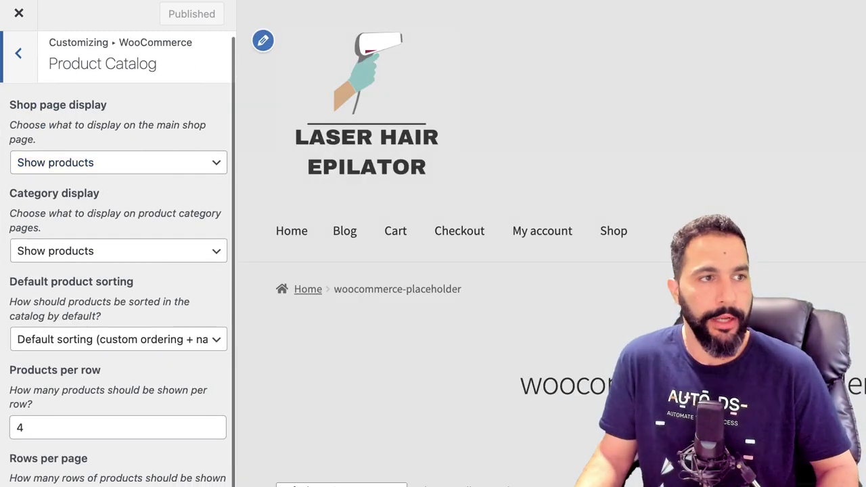
pyautogui.click(18, 59)
pyautogui.click(19, 59)
# Step: Check the shop page preview from the header logo and navigation down through the product listings
pyautogui.scroll(9, 433, 271)
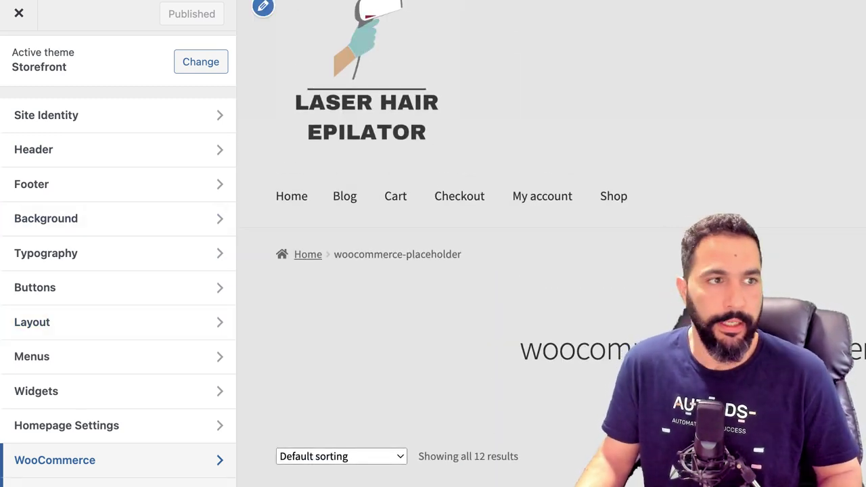
pyautogui.scroll(2, 118, 257)
pyautogui.scroll(1, 551, 243)
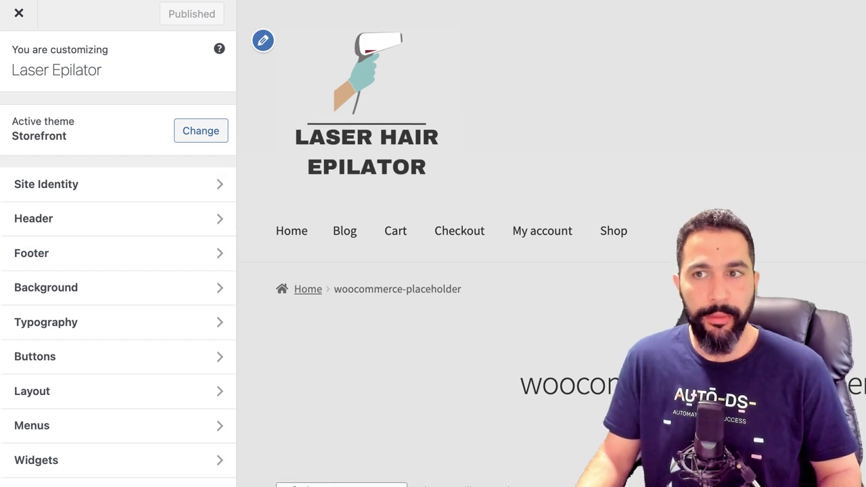
pyautogui.scroll(-10, 551, 244)
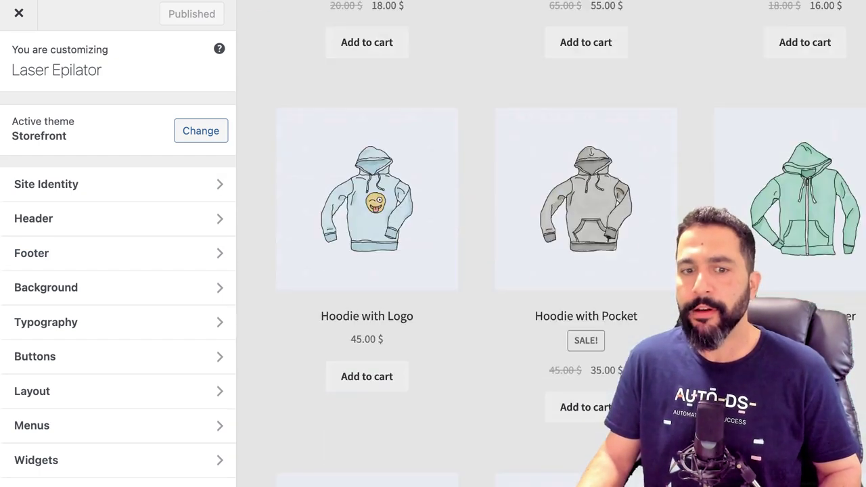
pyautogui.scroll(10, 552, 243)
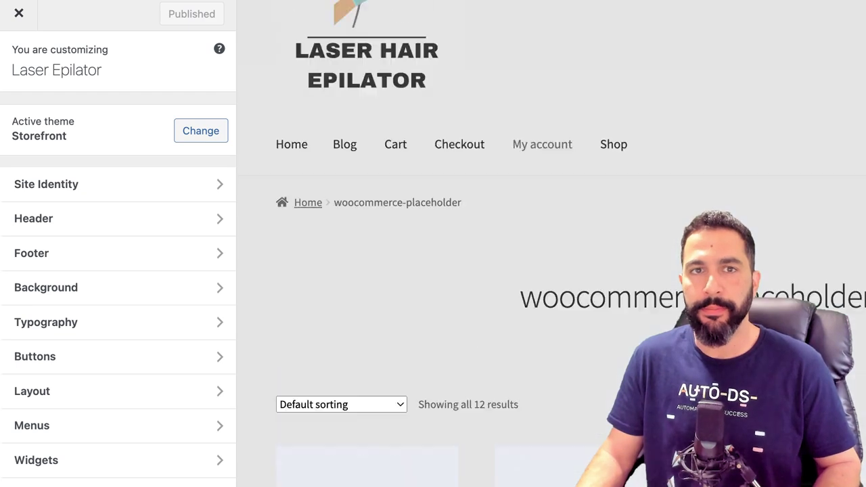
pyautogui.scroll(-2, 119, 184)
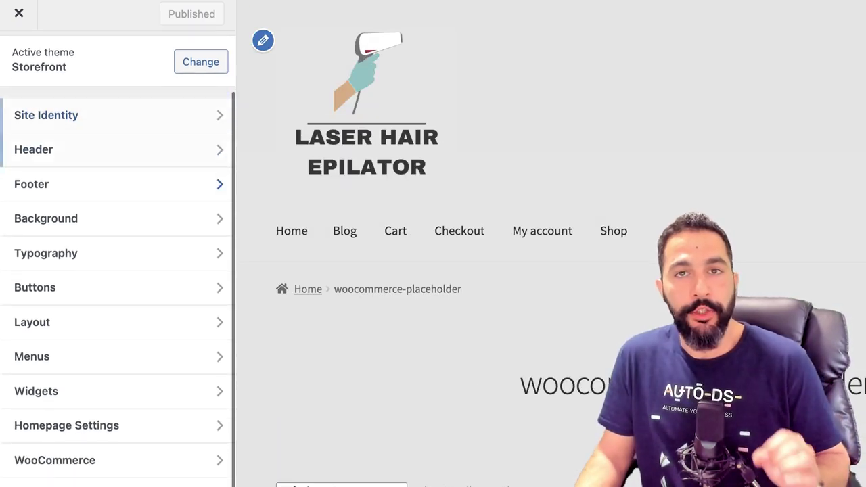
pyautogui.scroll(2, 118, 184)
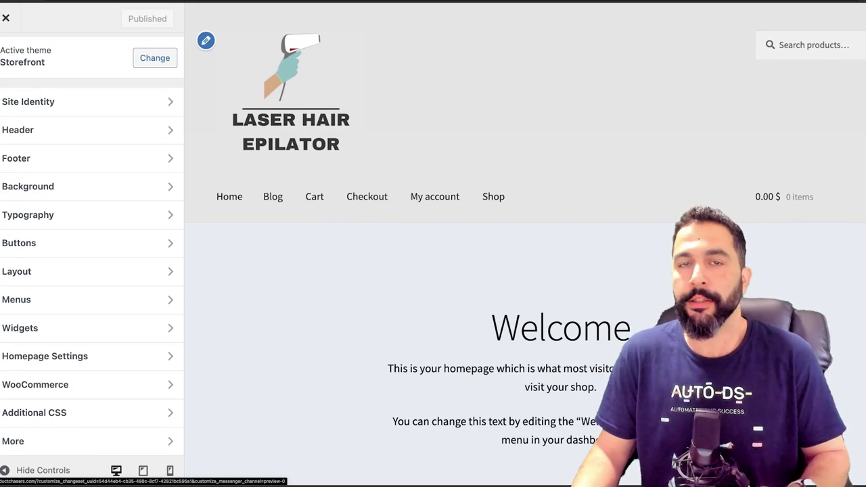
# Step: Check the homepage preview from the header and Welcome section through the category and product sections
pyautogui.scroll(-2, 493, 119)
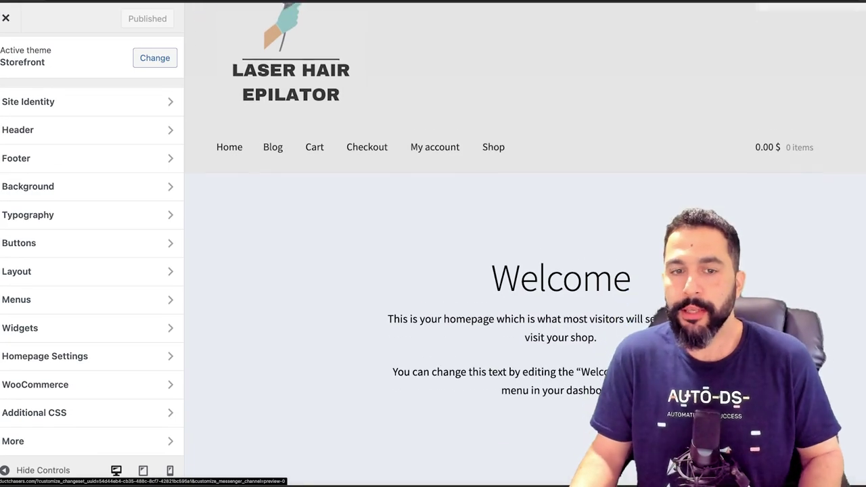
pyautogui.scroll(2, 493, 118)
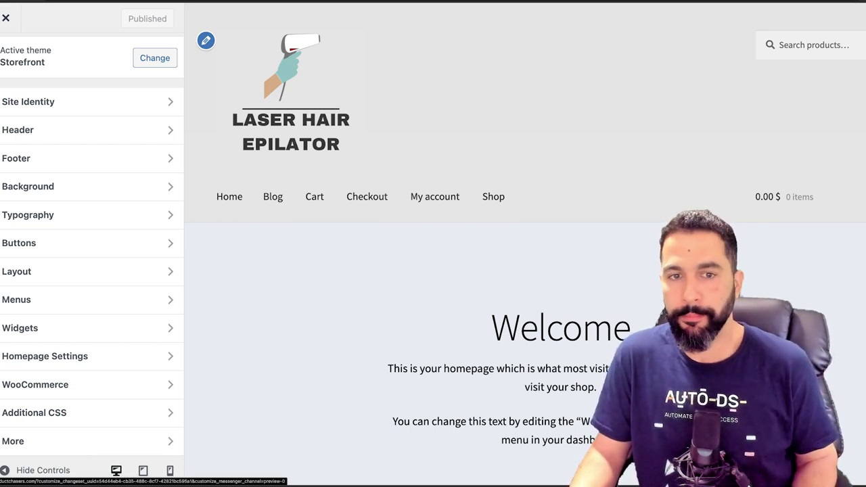
pyautogui.scroll(-15, 525, 270)
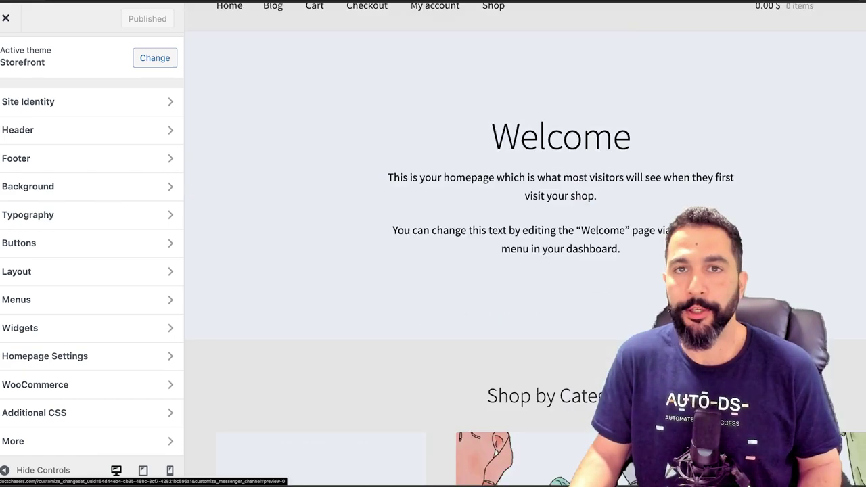
pyautogui.scroll(5, 524, 270)
pyautogui.scroll(-5, 525, 271)
pyautogui.scroll(8, 525, 271)
pyautogui.scroll(12, 525, 270)
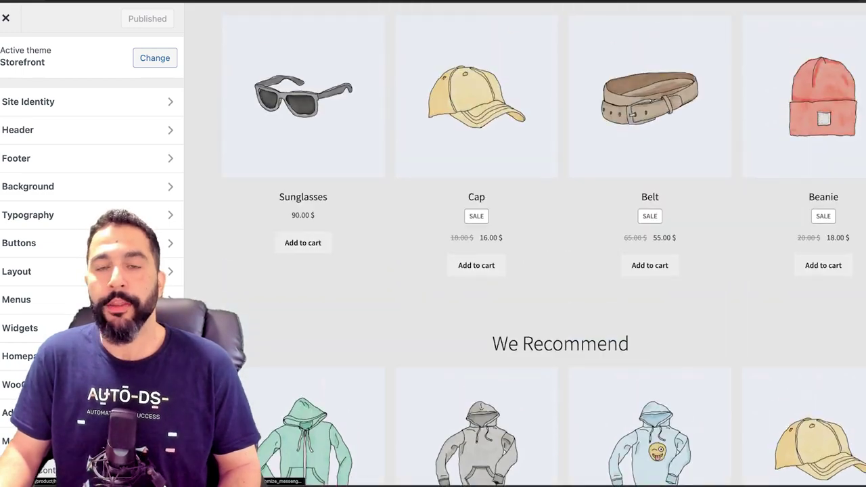
pyautogui.scroll(12, 525, 271)
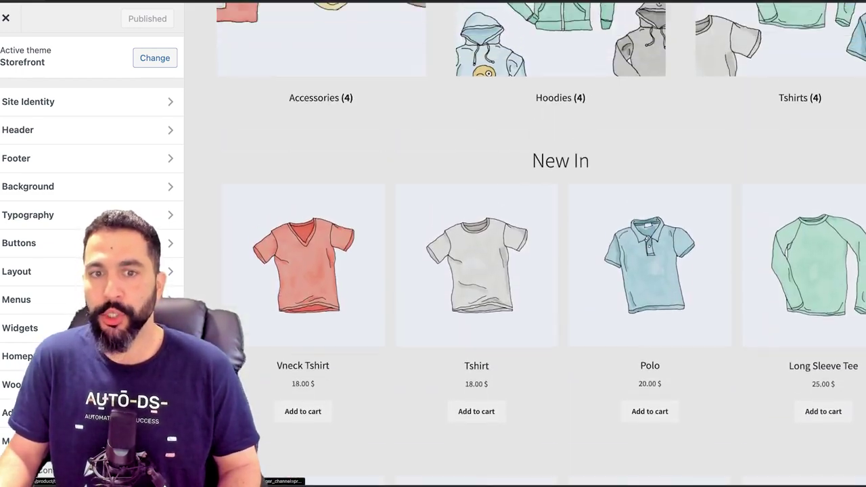
# Step: Close the Customizer and open the Homepage front page for editing from the site's list of pages
pyautogui.click(5, 18)
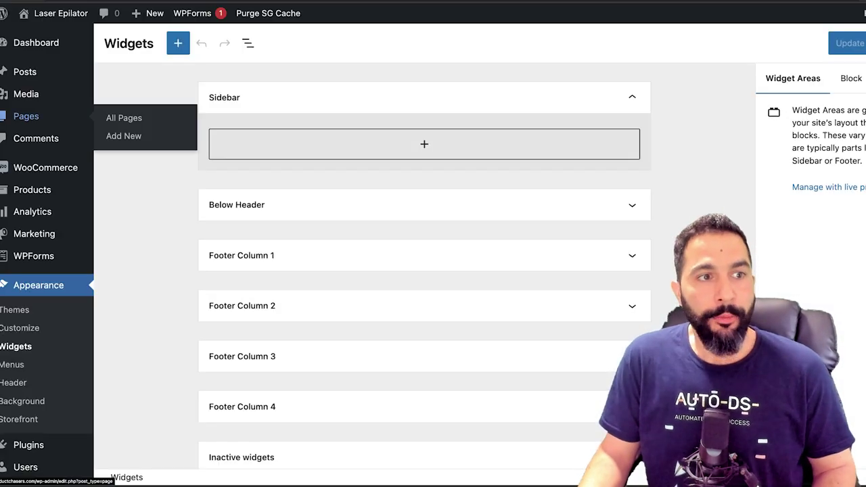
pyautogui.click(26, 116)
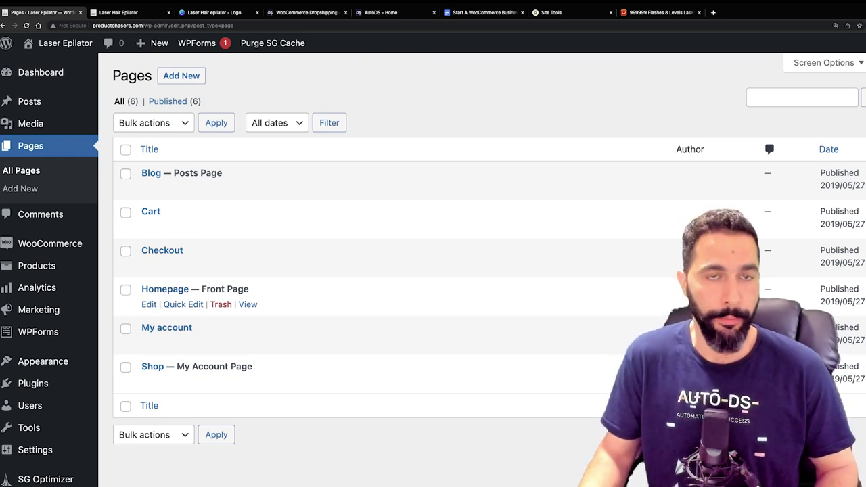
pyautogui.click(149, 304)
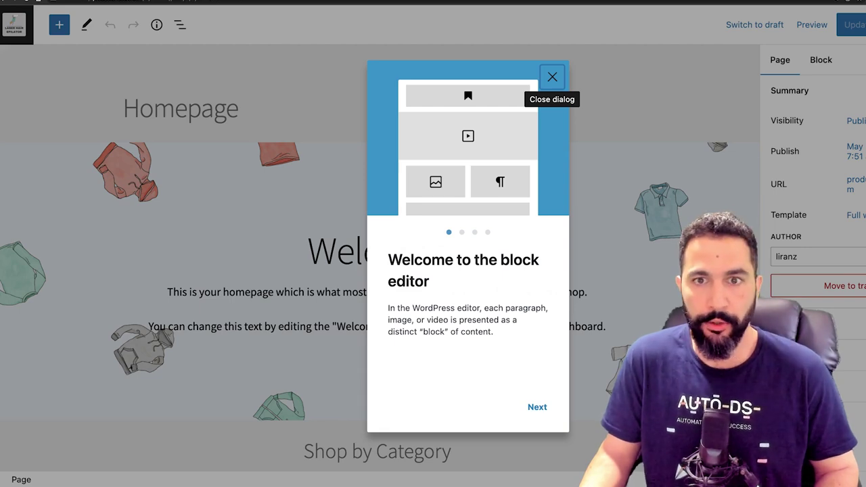
# Step: Dismiss the block editor's welcome guide and look over the homepage blocks from the Welcome cover through On Sale
pyautogui.click(552, 78)
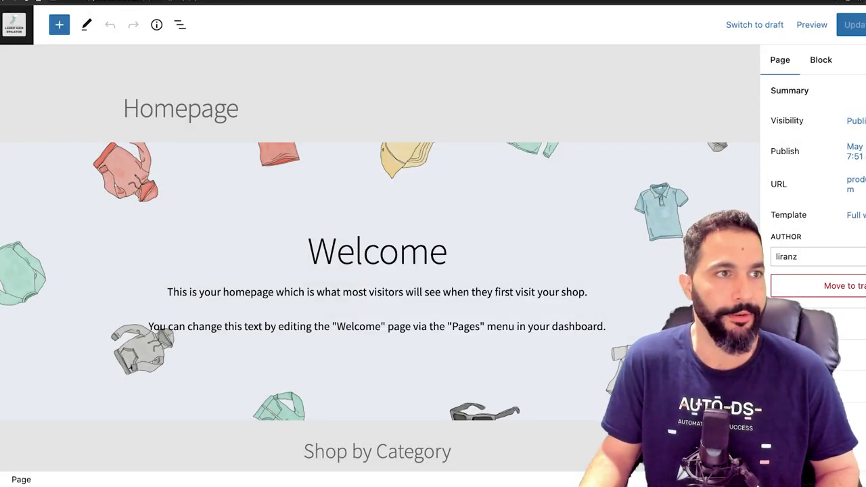
pyautogui.scroll(-5, 379, 271)
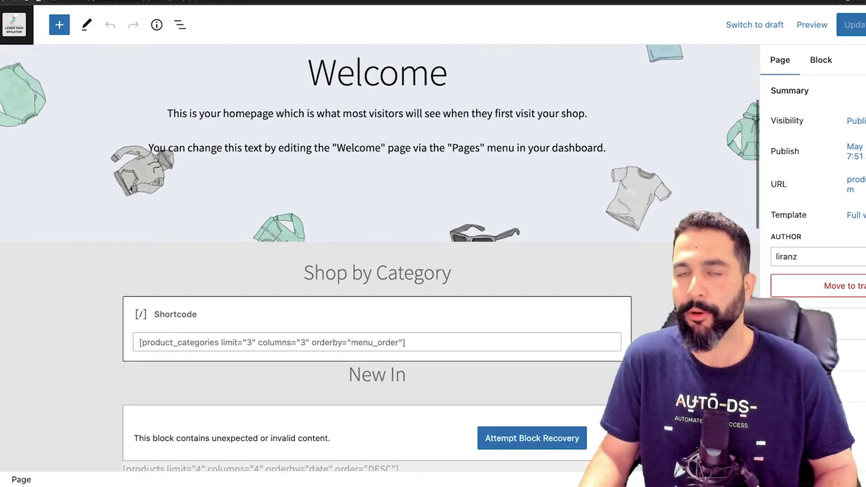
pyautogui.scroll(-5, 379, 271)
pyautogui.scroll(2, 379, 270)
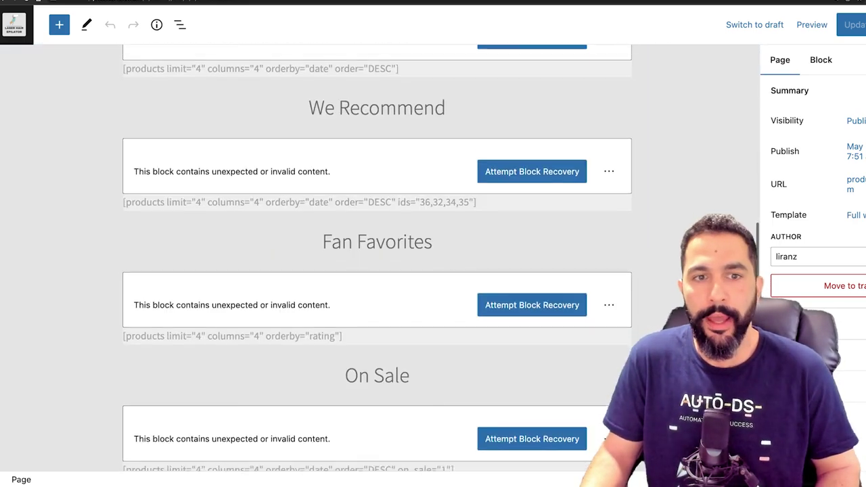
pyautogui.scroll(4, 379, 270)
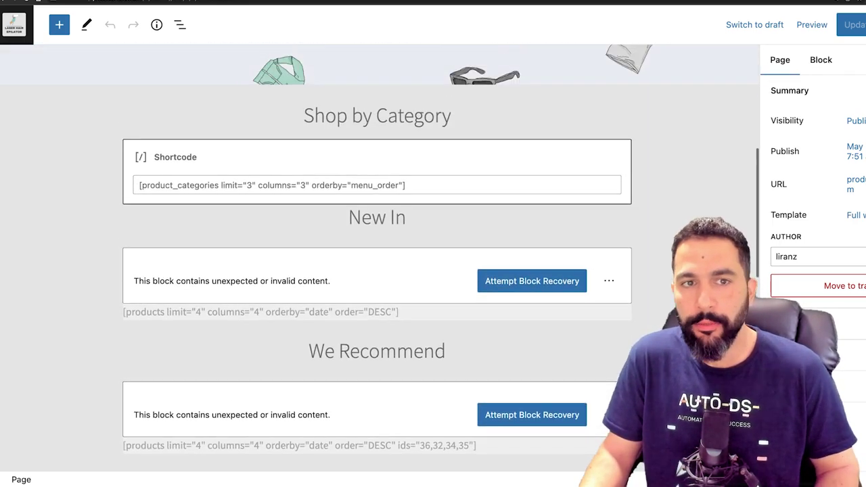
pyautogui.scroll(5, 379, 271)
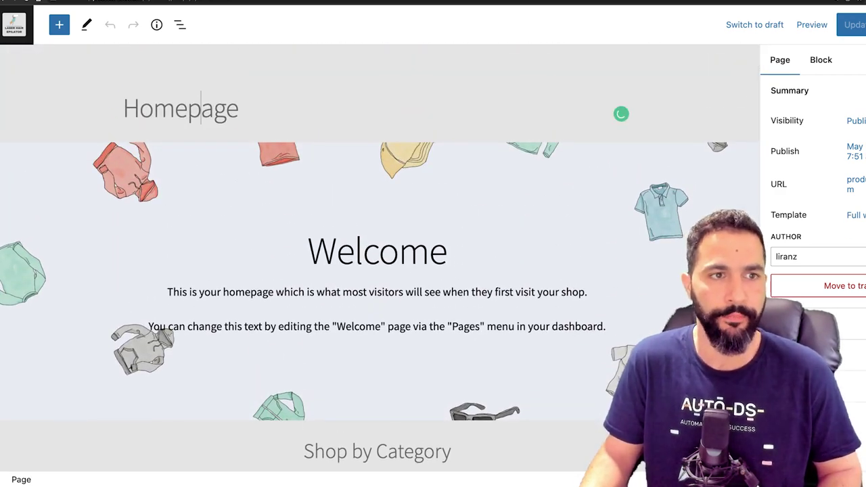
# Step: Replace the homepage's title with "Laser Hair Epilator"
pyautogui.tripleClick(621, 114)
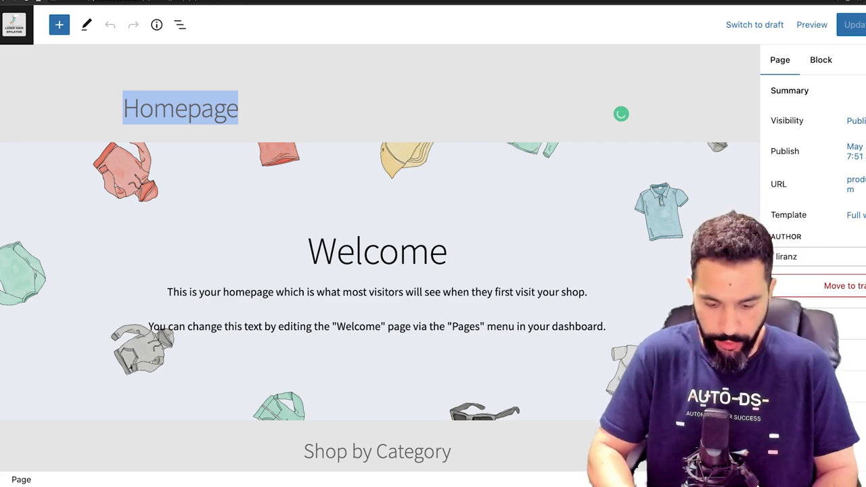
pyautogui.write('Laser')
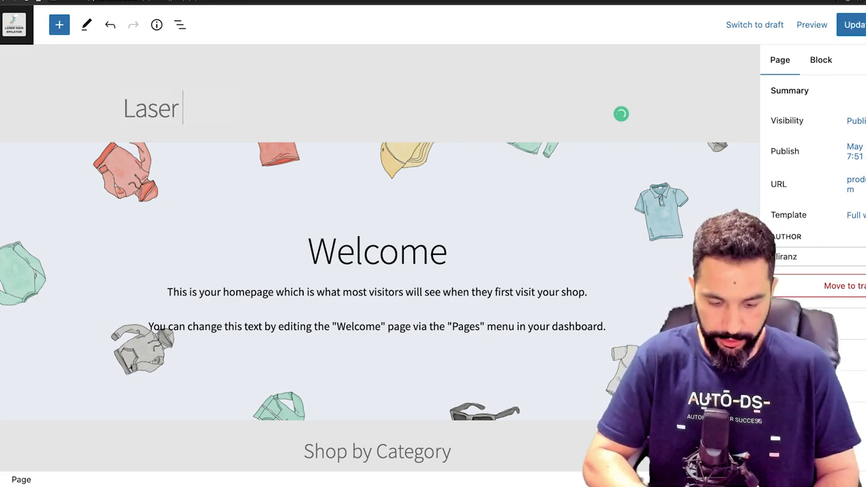
pyautogui.write(' Hair Epilator')
pyautogui.click(500, 203)
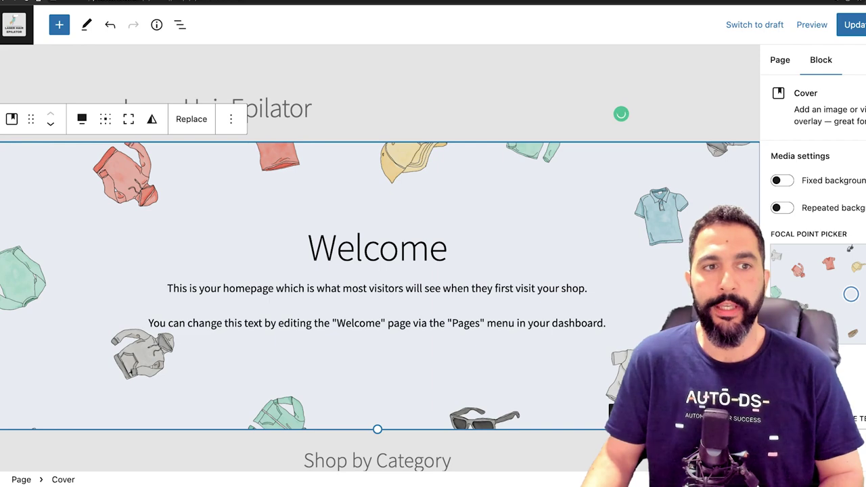
# Step: Try shifting the focal point of the Welcome cover's clothing image to 49% left and 58% top
pyautogui.scroll(-10, 621, 113)
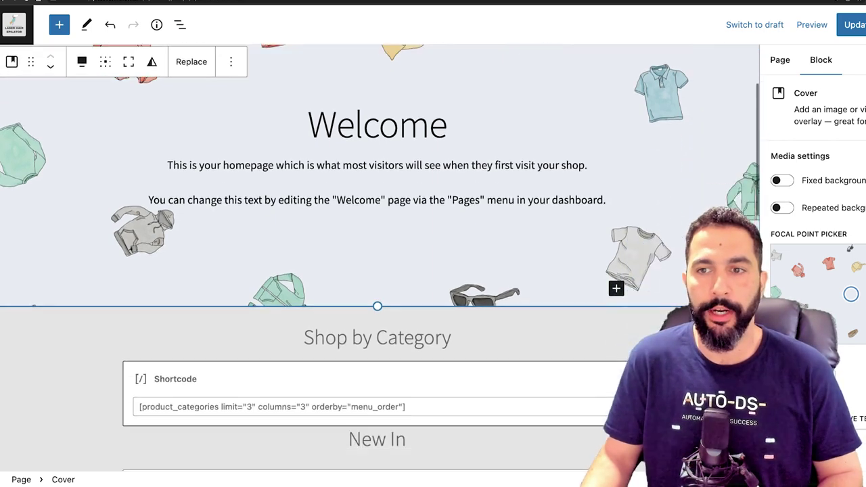
pyautogui.scroll(-3, 377, 257)
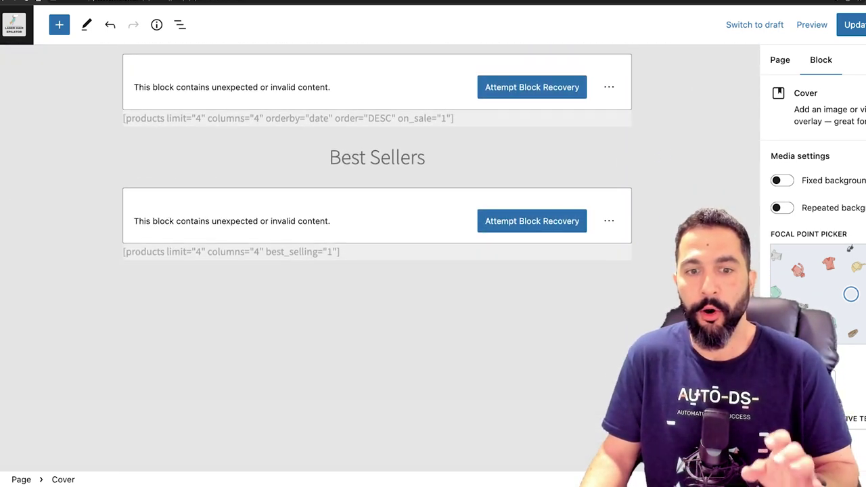
pyautogui.scroll(8, 377, 257)
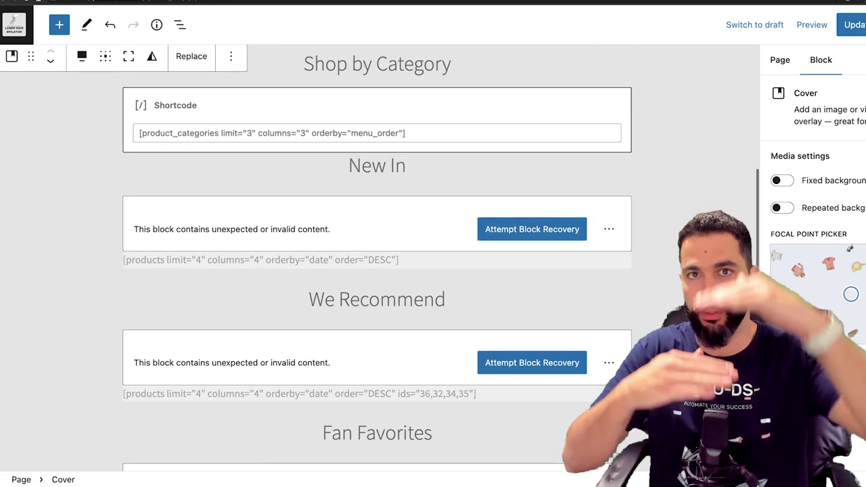
pyautogui.scroll(4, 376, 257)
pyautogui.scroll(2, 376, 257)
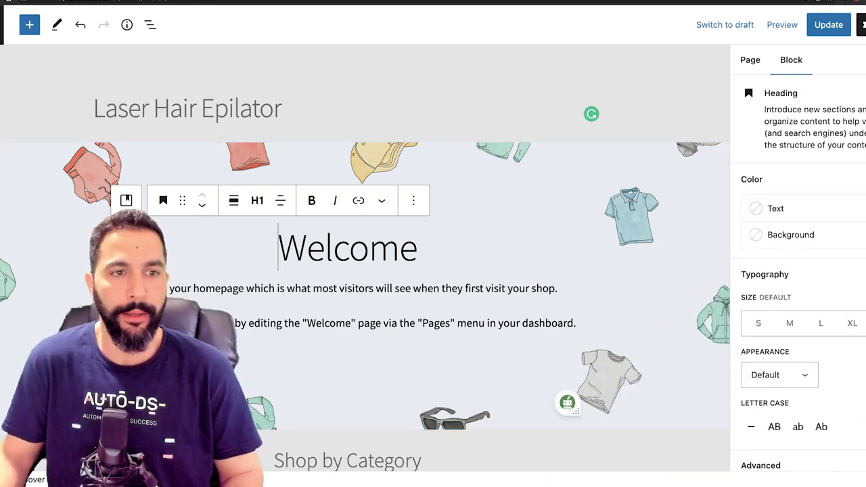
pyautogui.click(575, 411)
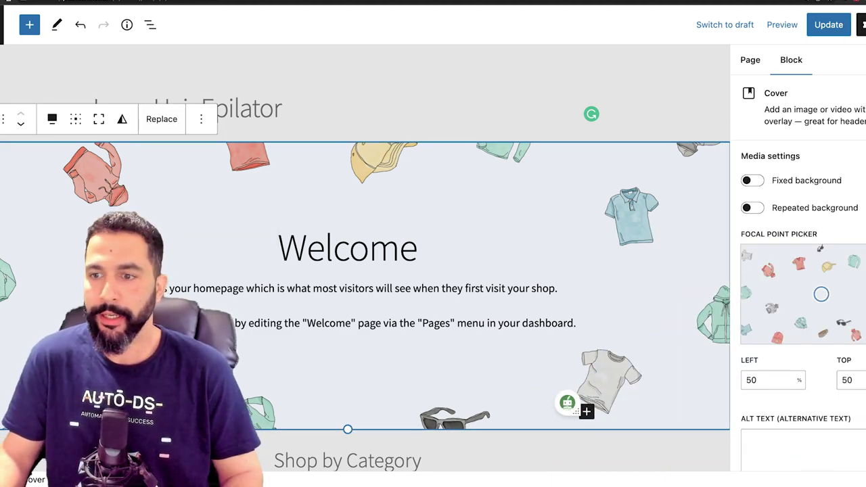
pyautogui.moveTo(820, 293)
pyautogui.mouseDown()
pyautogui.moveTo(814, 272)
pyautogui.moveTo(817, 302)
pyautogui.mouseUp()
pyautogui.click(426, 249)
pyautogui.click(643, 257)
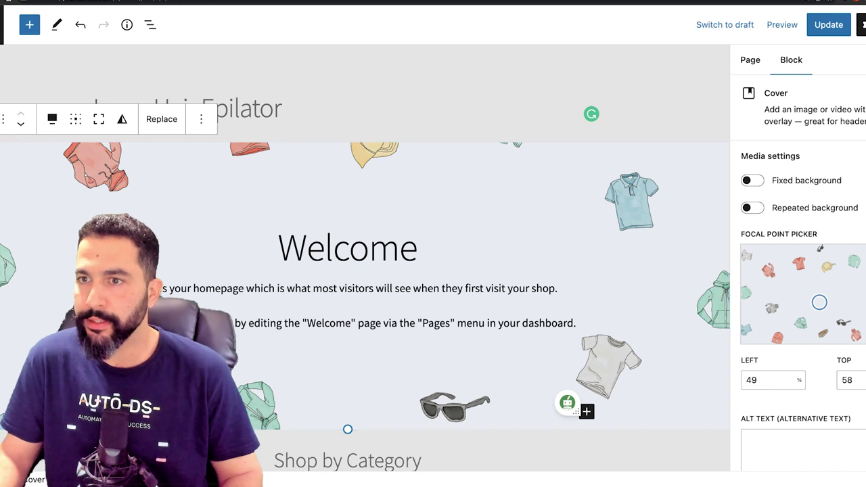
# Step: Replace the Welcome cover's image with the cropped photo of the coloured laser epilators from the media library
pyautogui.scroll(-1, 798, 271)
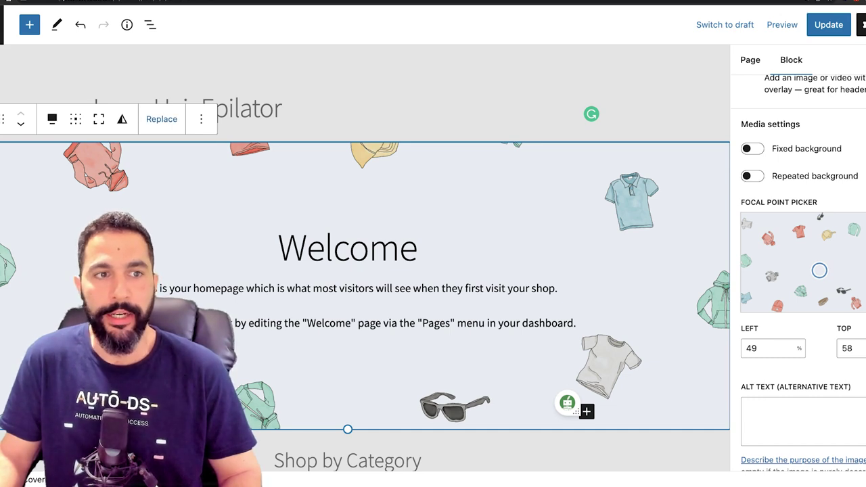
pyautogui.click(162, 118)
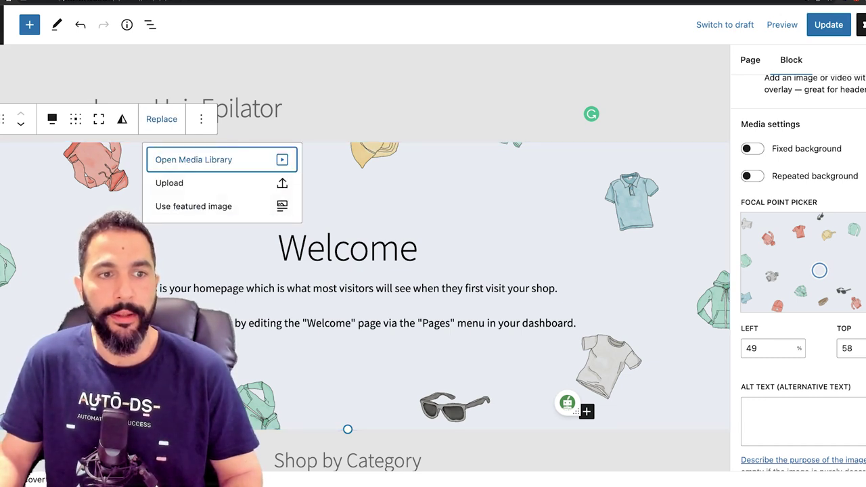
pyautogui.click(193, 159)
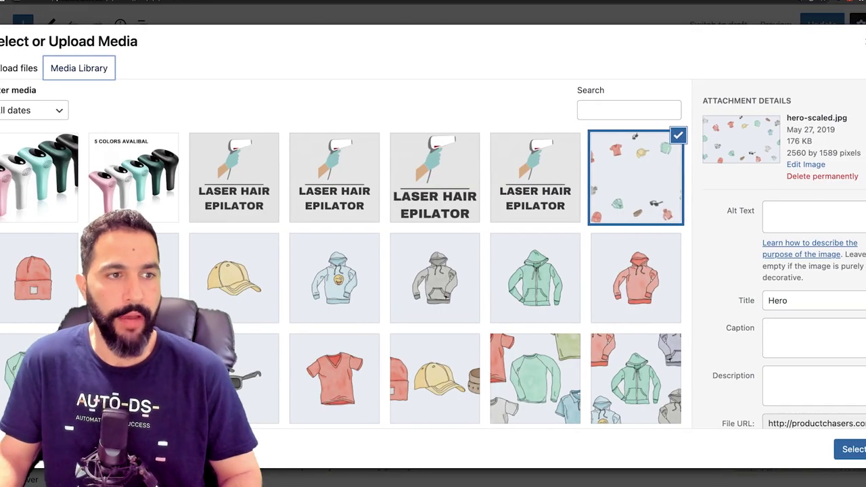
pyautogui.click(88, 163)
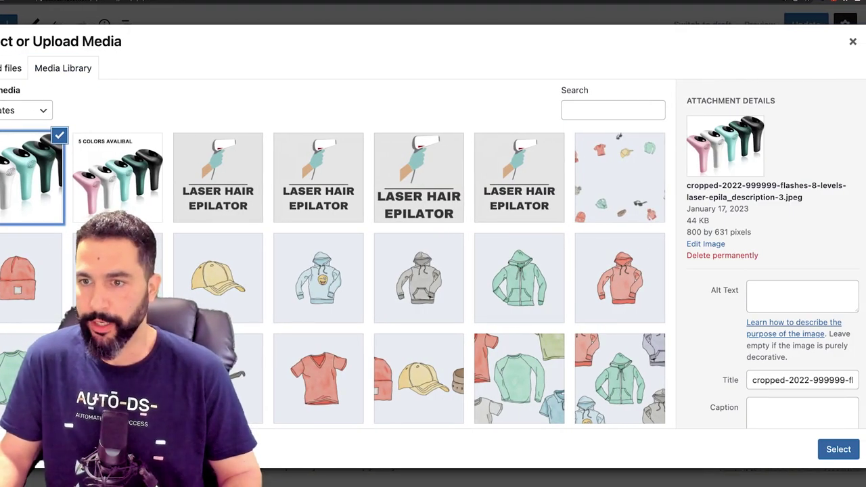
pyautogui.click(838, 449)
# Step: Try the fixed background and repeated background options on the Welcome cover, leaving both switched off
pyautogui.scroll(-3, 778, 270)
pyautogui.scroll(4, 777, 270)
pyautogui.click(711, 180)
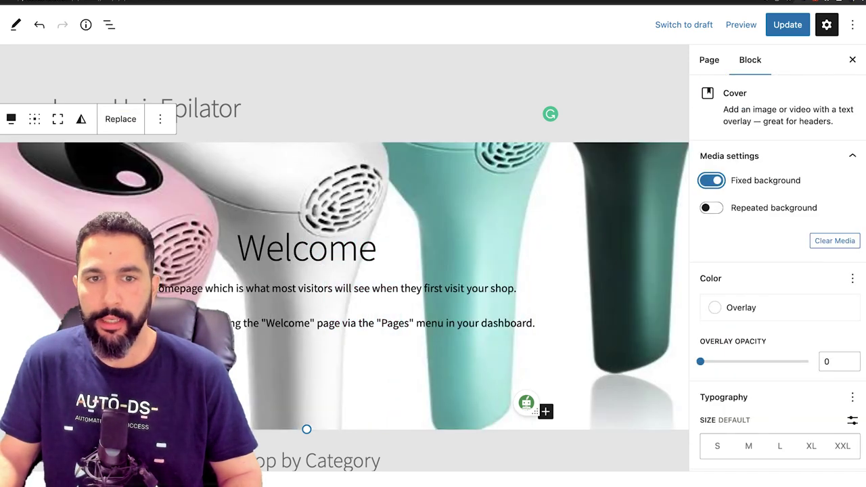
pyautogui.click(711, 180)
pyautogui.click(711, 207)
pyautogui.click(711, 208)
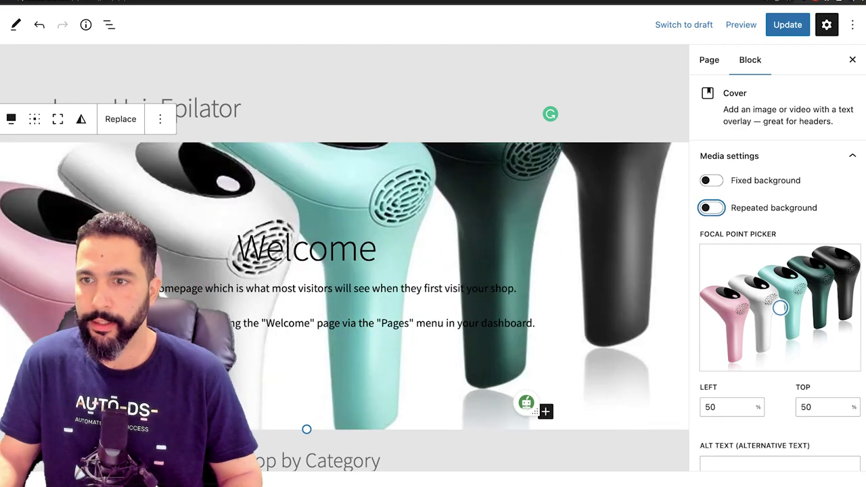
pyautogui.click(711, 180)
pyautogui.click(711, 179)
pyautogui.click(710, 208)
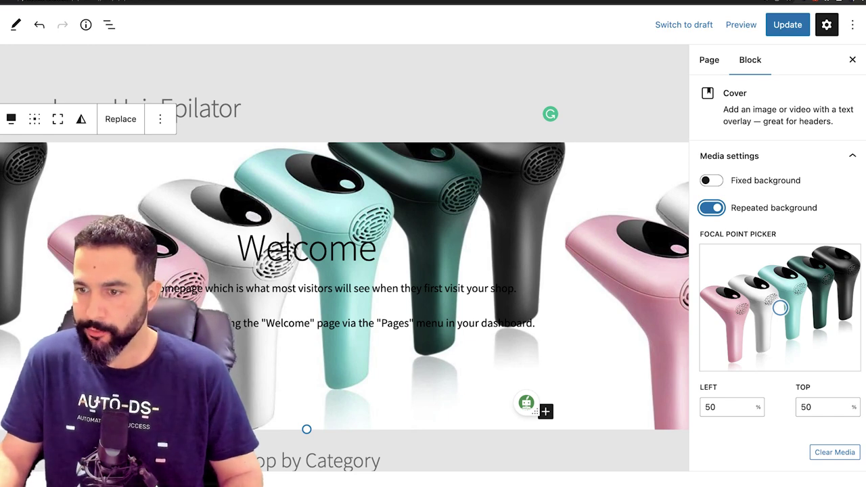
pyautogui.click(710, 208)
# Step: Set the cover image's focal point to 48% left and 3% top and its overlay opacity to 40
pyautogui.moveTo(780, 308); pyautogui.dragTo(776, 248)
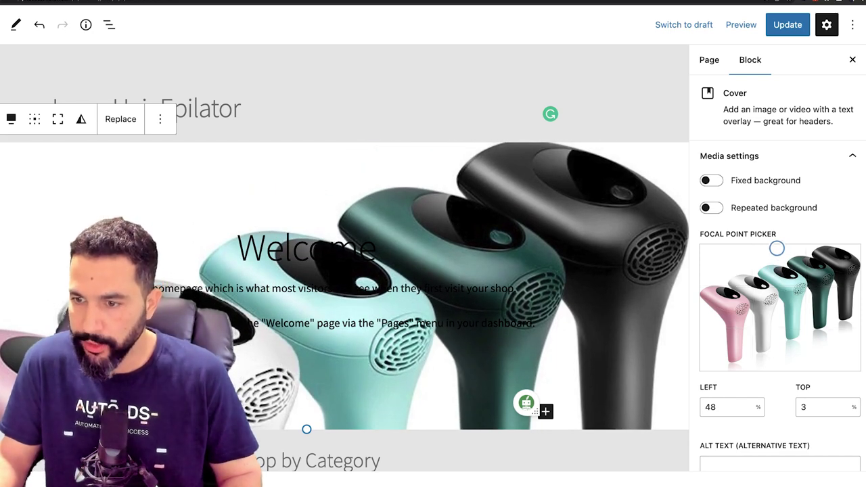
pyautogui.scroll(-10, 777, 270)
pyautogui.moveTo(700, 271); pyautogui.dragTo(743, 270)
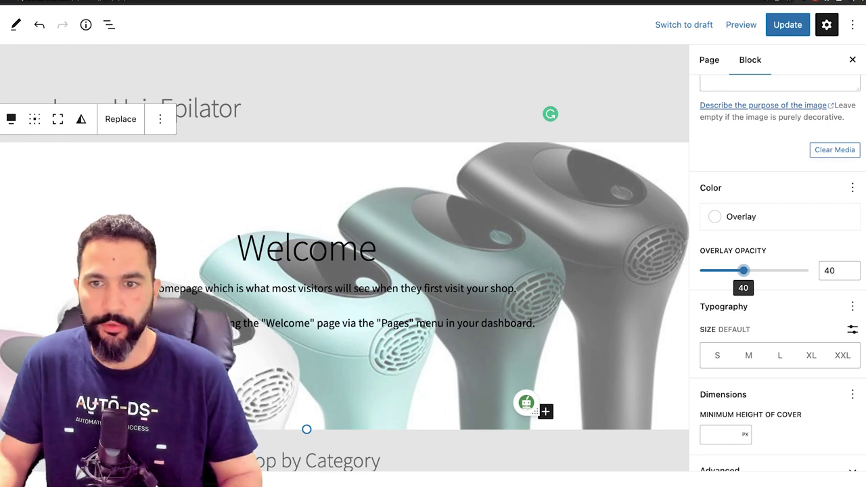
# Step: Review the cover's media, colour, typography and dimension settings and save the page changes
pyautogui.scroll(5, 778, 271)
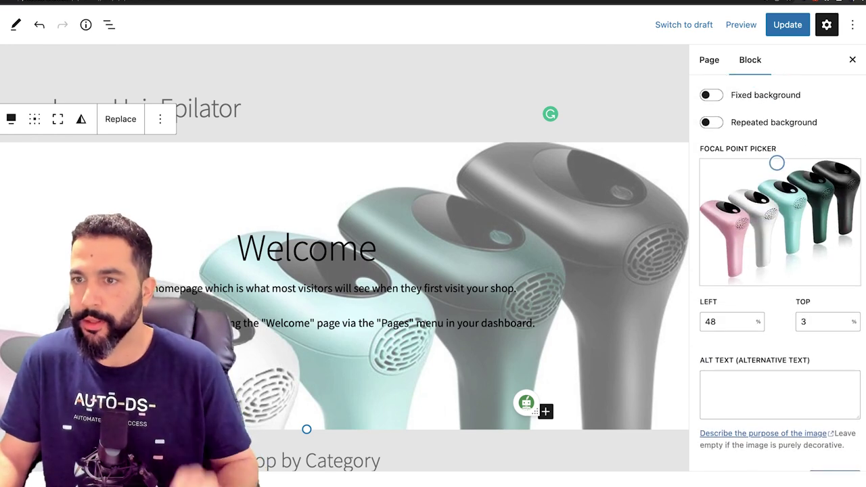
pyautogui.scroll(3, 778, 271)
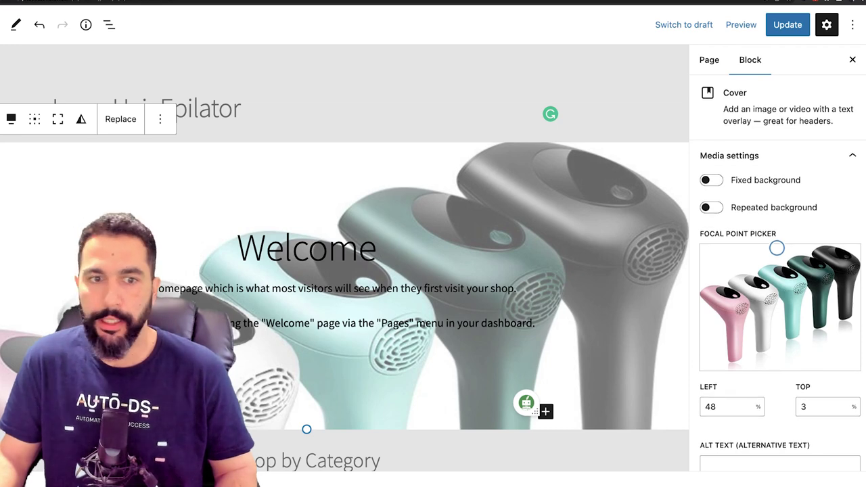
pyautogui.scroll(-4, 777, 271)
pyautogui.scroll(4, 778, 270)
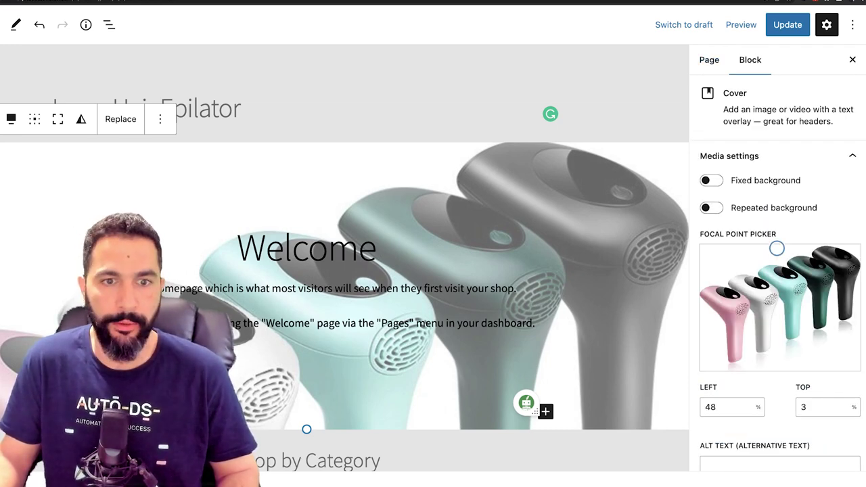
pyautogui.scroll(-10, 777, 271)
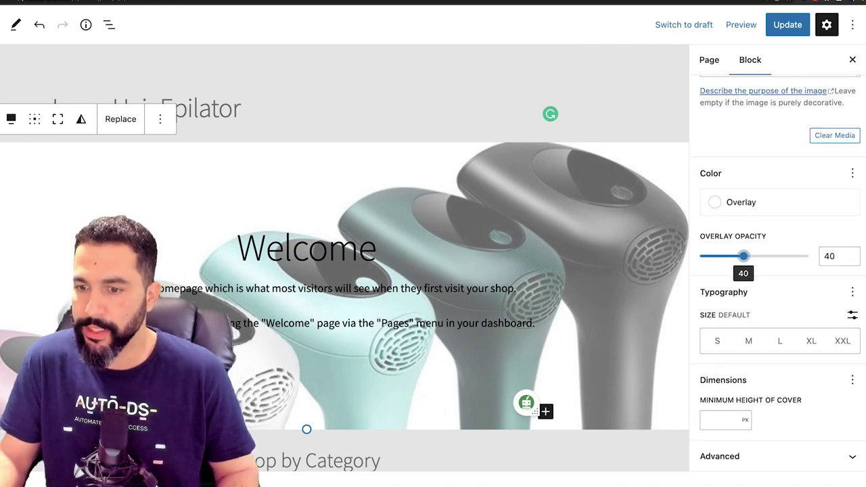
pyautogui.scroll(10, 778, 271)
pyautogui.hotkey('ctrl', 's')
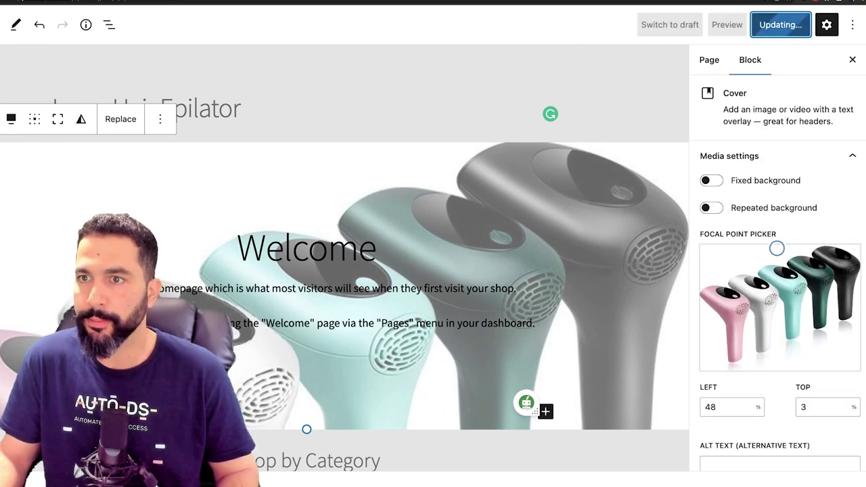
# Step: Make the Welcome heading bold and select the first paragraph beneath it
pyautogui.click(282, 230)
pyautogui.hotkey('ctrl', 'a')
pyautogui.hotkey('ctrl', 'b')
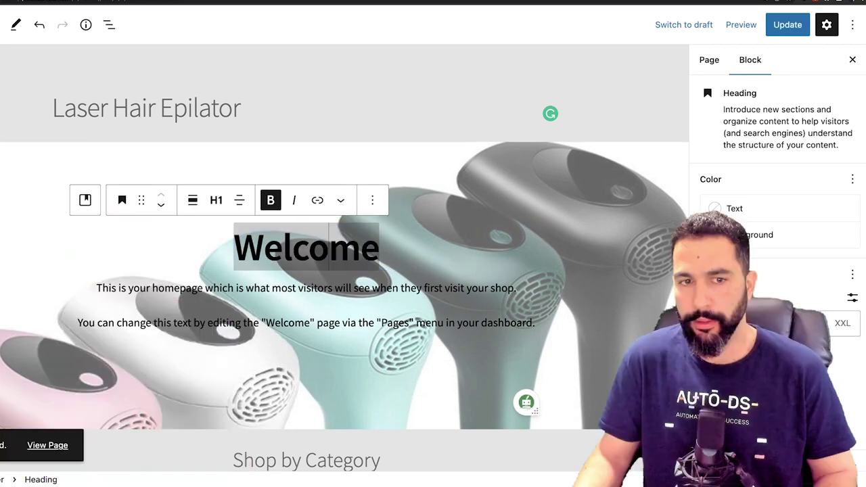
pyautogui.click(378, 323)
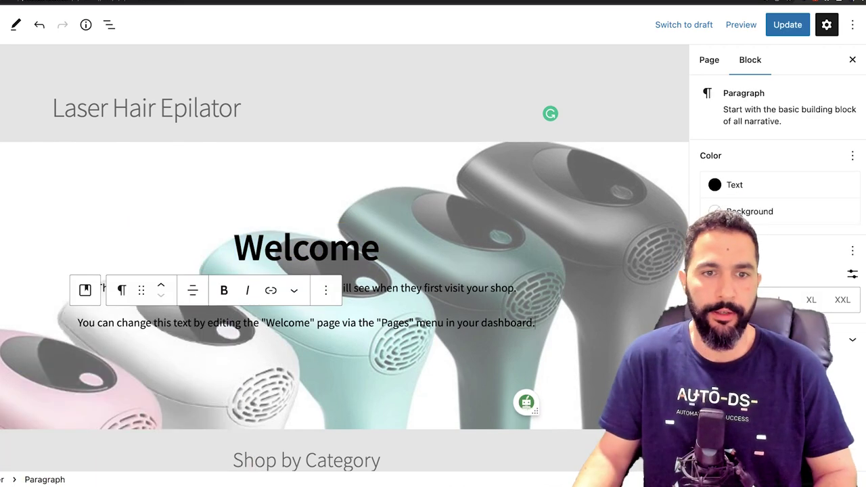
pyautogui.scroll(-1, 378, 322)
pyautogui.click(379, 275)
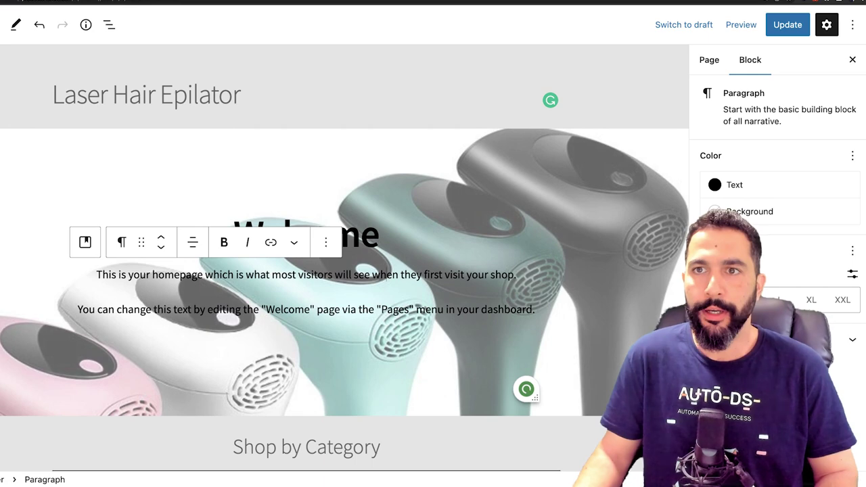
# Step: Open ChatGPT in a new browser tab
pyautogui.press('super+t')
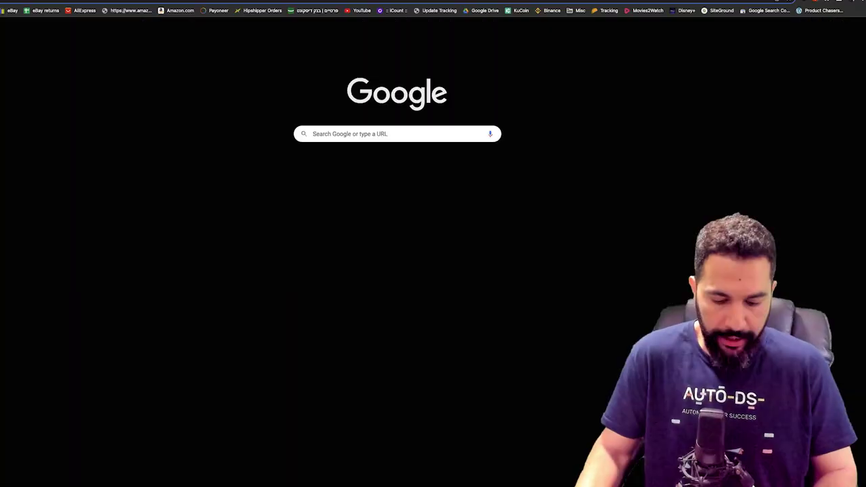
pyautogui.write('chat')
pyautogui.press('Return')
pyautogui.press('Return')
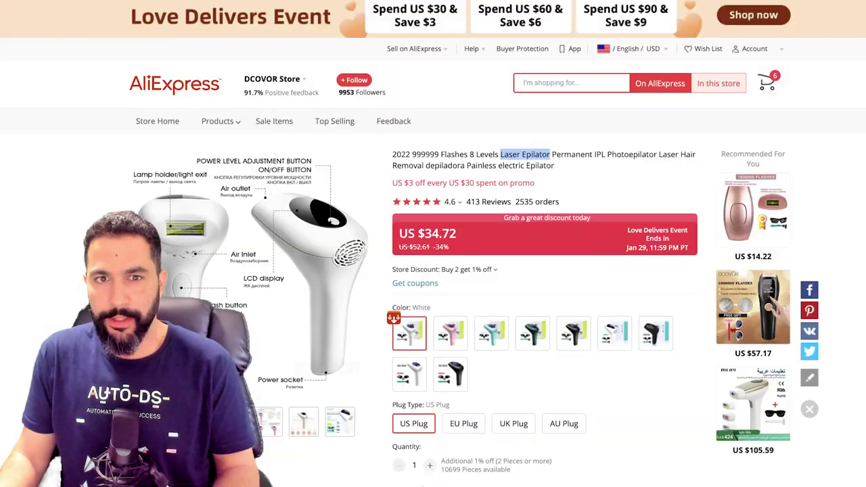
# Step: On the AliExpress laser epilator page, select the opening text of the Model 1 product information, covering the attention notes and hair removal description
pyautogui.scroll(-1, 432, 271)
pyautogui.scroll(-20, 453, 270)
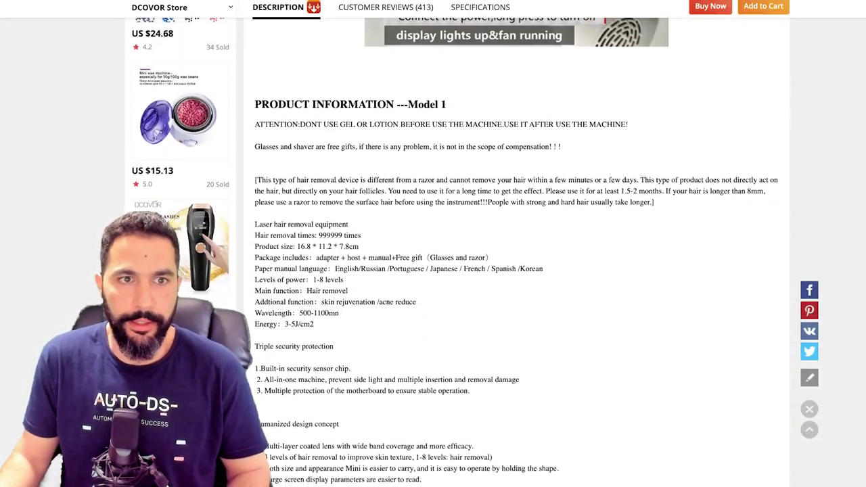
pyautogui.moveTo(254, 120); pyautogui.dragTo(771, 207)
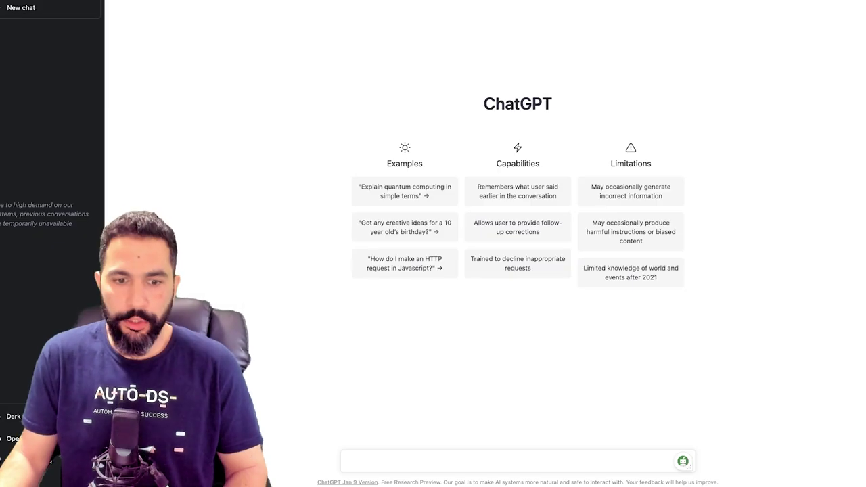
# Step: Ask ChatGPT to generate 5 catchy slogans for an online store's product, with the copied AliExpress product information pasted below the request
pyautogui.write("I'm creating an on")
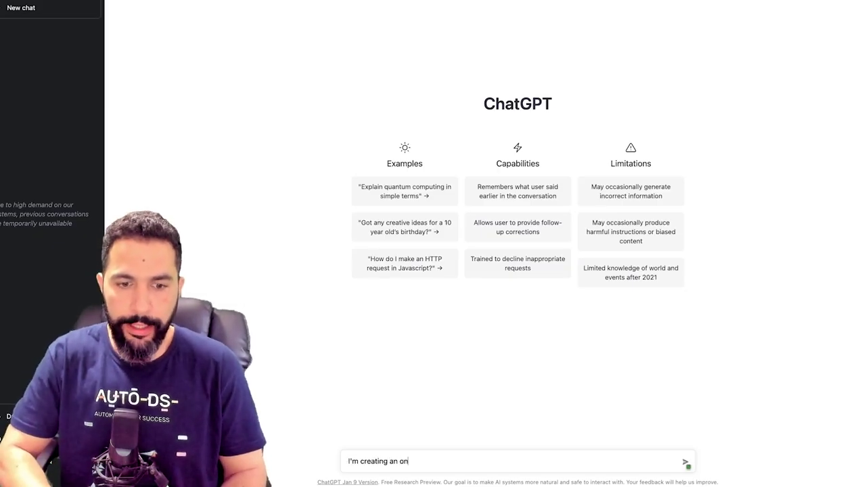
pyautogui.write('line web')
pyautogui.press('BackSpace')
pyautogui.press('BackSpace')
pyautogui.press('BackSpace')
pyautogui.write('for a product. Please')
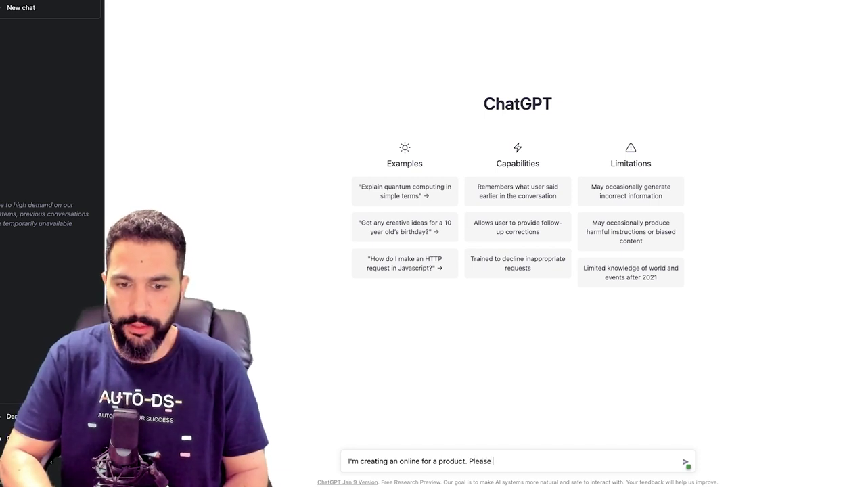
pyautogui.write(' generate 5 cachy slogans')
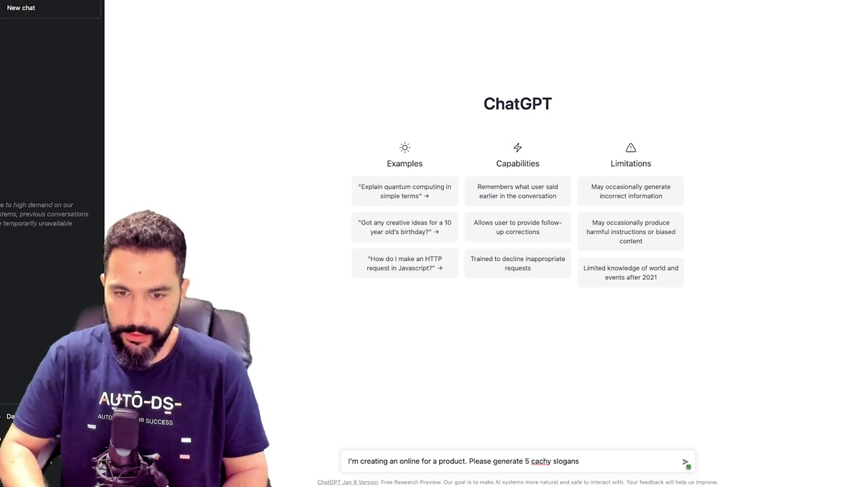
pyautogui.write(' to use for this produc')
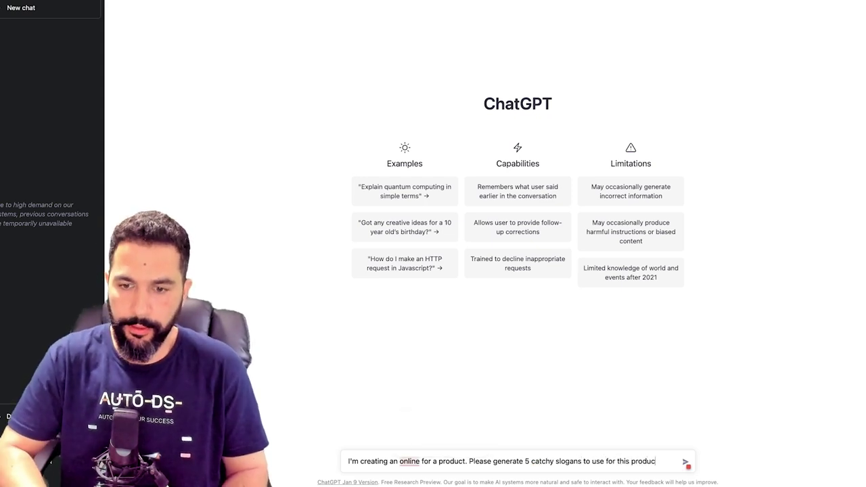
pyautogui.write('t:')
pyautogui.hotkey('shift', 'Return')
pyautogui.press('super+v')
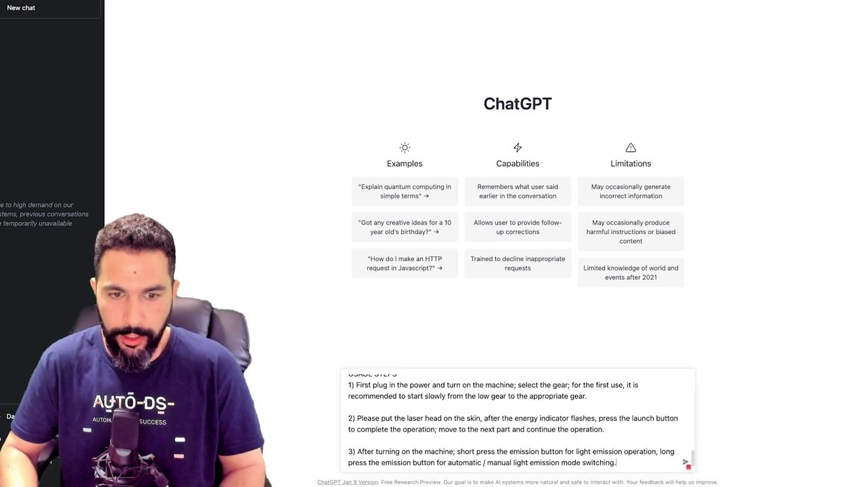
pyautogui.press('Return')
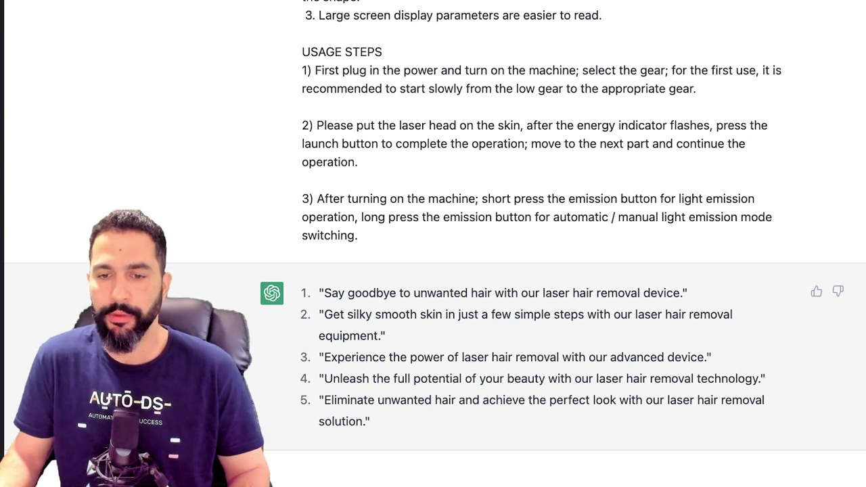
# Step: Replace the Welcome heading on the WordPress page with ChatGPT's fourth slogan, "Unleash the full potential of your beauty with our laser hair epilator technology"
pyautogui.doubleClick(346, 379)
pyautogui.moveTo(346, 378); pyautogui.dragTo(758, 378)
pyautogui.press('super+c')
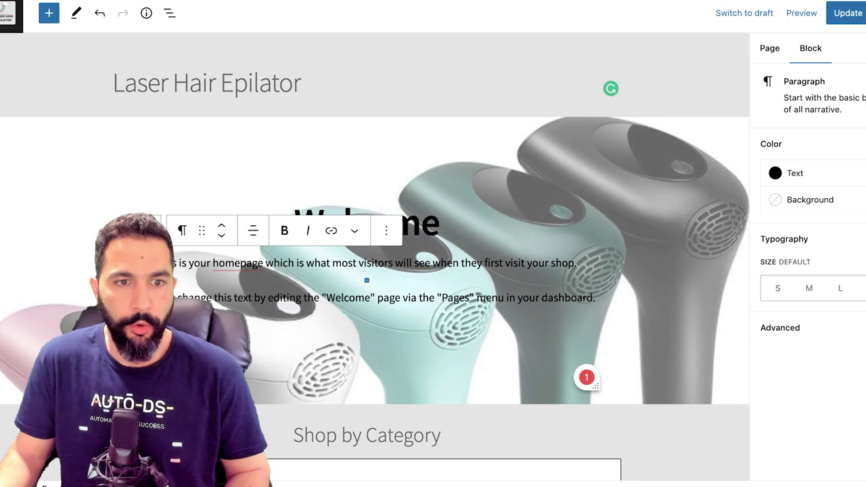
pyautogui.doubleClick(422, 224)
pyautogui.press('BackSpace')
pyautogui.press('super+v')
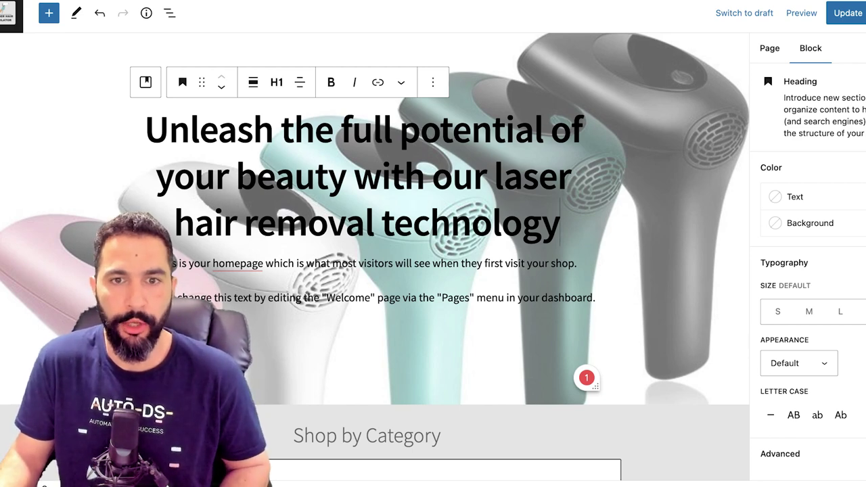
pyautogui.click(318, 227)
pyautogui.moveTo(319, 227); pyautogui.dragTo(487, 227)
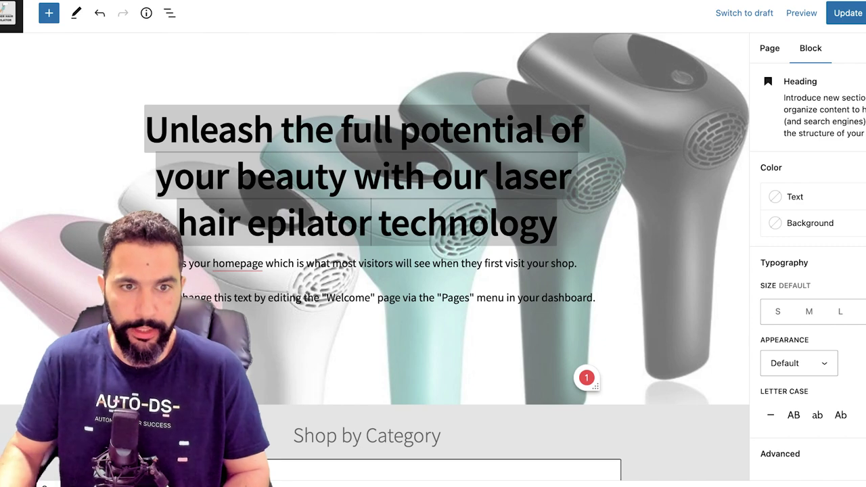
# Step: Delete both default paragraphs beneath the cover heading
pyautogui.click(441, 264)
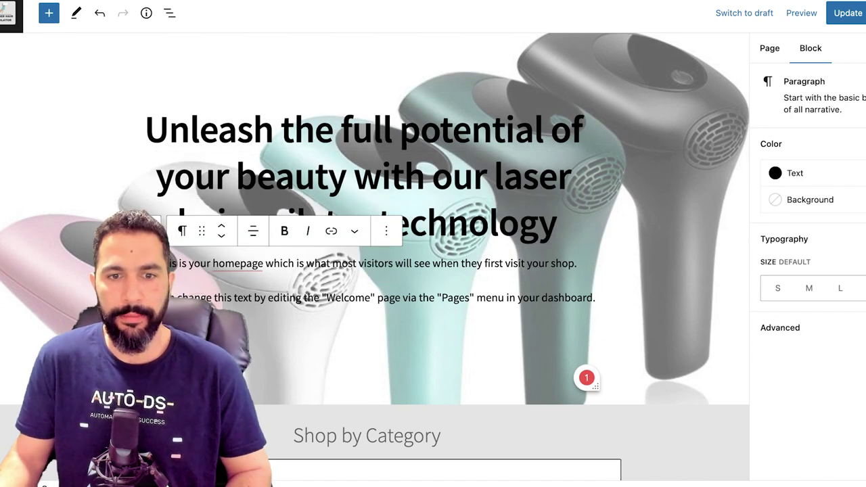
pyautogui.tripleClick(441, 297)
pyautogui.press('BackSpace')
pyautogui.click(430, 264)
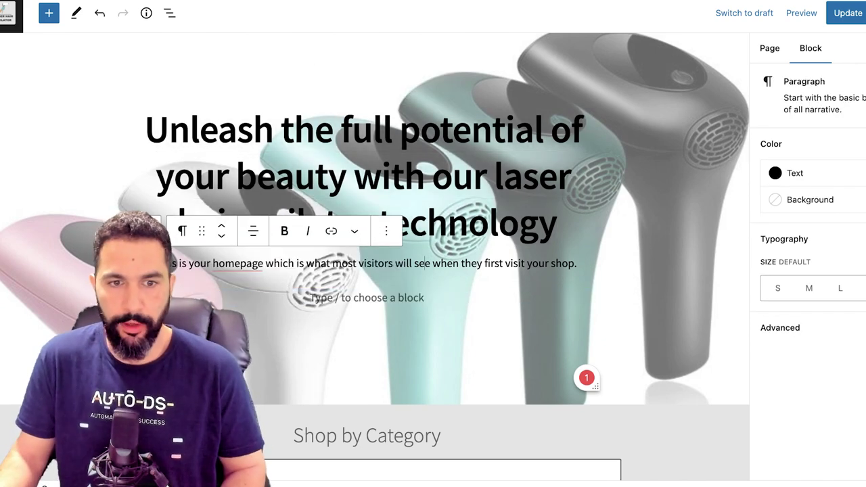
pyautogui.press('super+a')
pyautogui.press('BackSpace')
pyautogui.press('BackSpace')
pyautogui.click(406, 322)
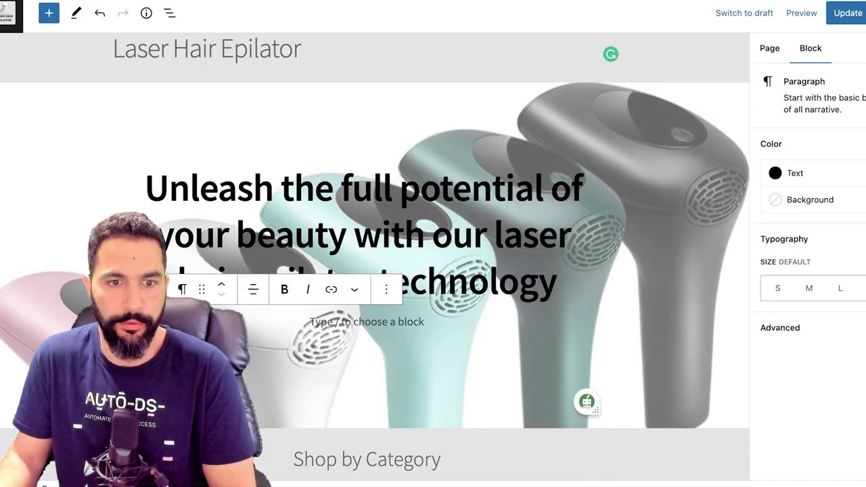
pyautogui.press('BackSpace')
# Step: Give the cover heading a multicolour gradient background and capitalise the first letter of each word
pyautogui.hotkey('ctrl', 'a')
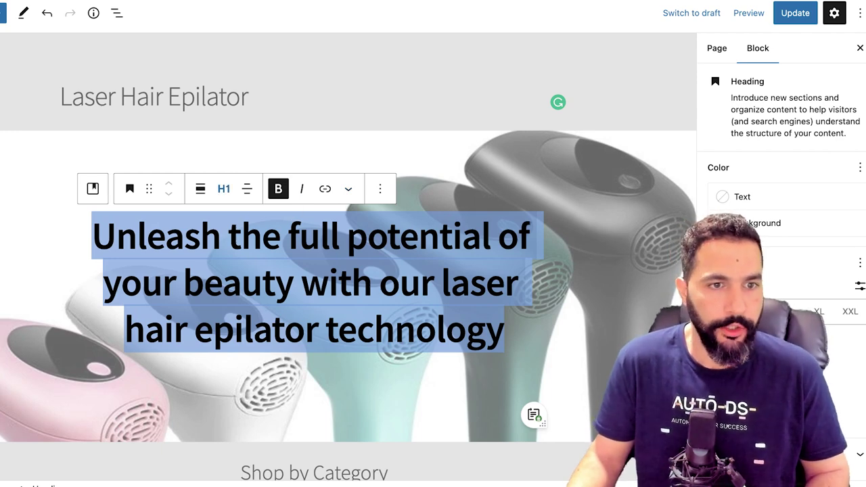
pyautogui.click(419, 399)
pyautogui.scroll(-1, 351, 271)
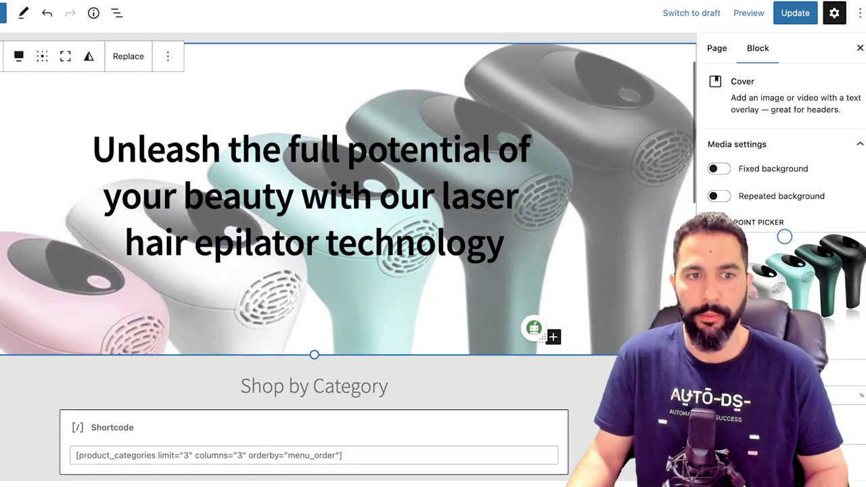
pyautogui.tripleClick(351, 195)
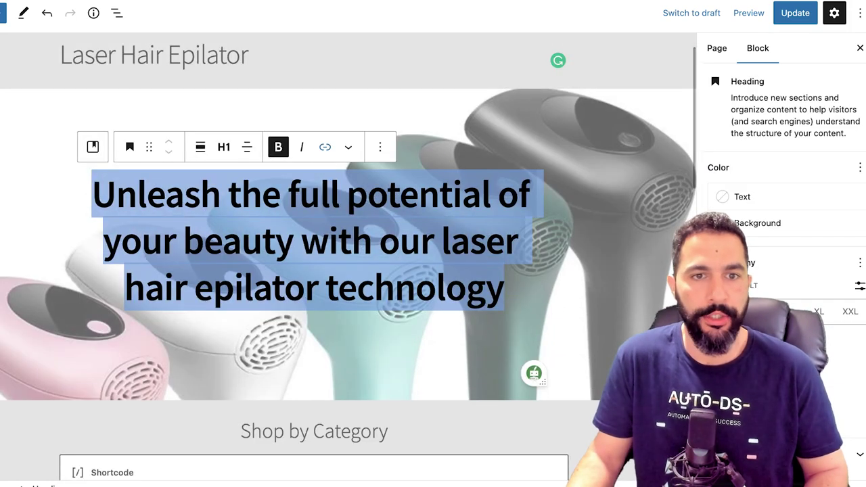
pyautogui.click(380, 147)
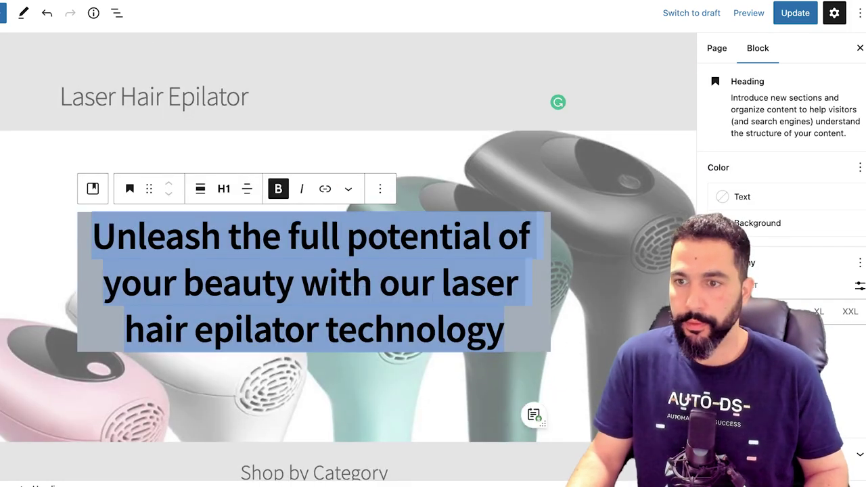
pyautogui.click(757, 223)
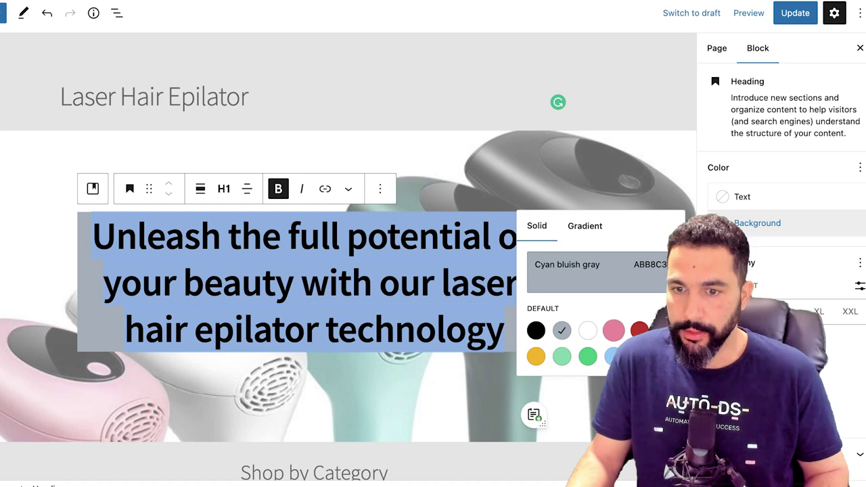
pyautogui.click(584, 226)
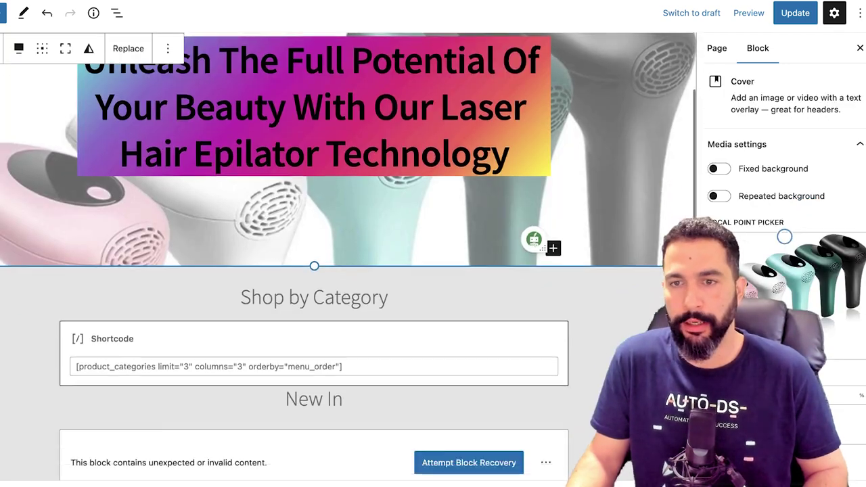
# Step: Review the cover and the sections below it in the editor, and save the page changes
pyautogui.scroll(3, 347, 257)
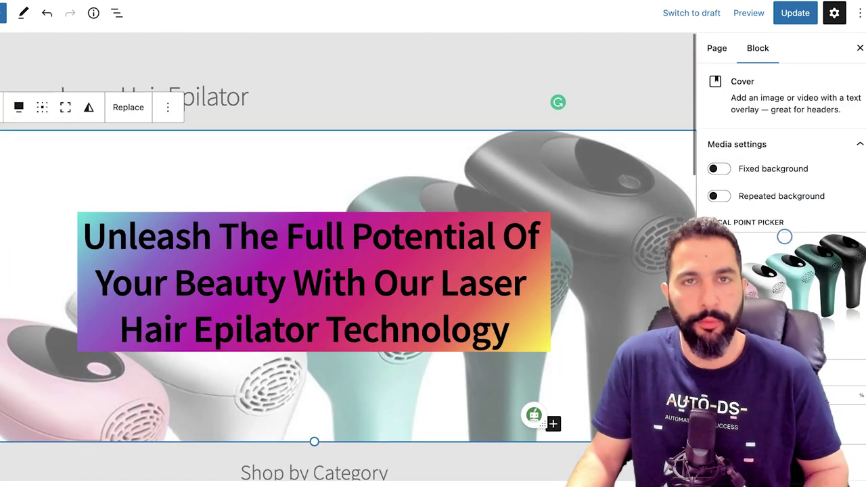
pyautogui.scroll(-2, 348, 264)
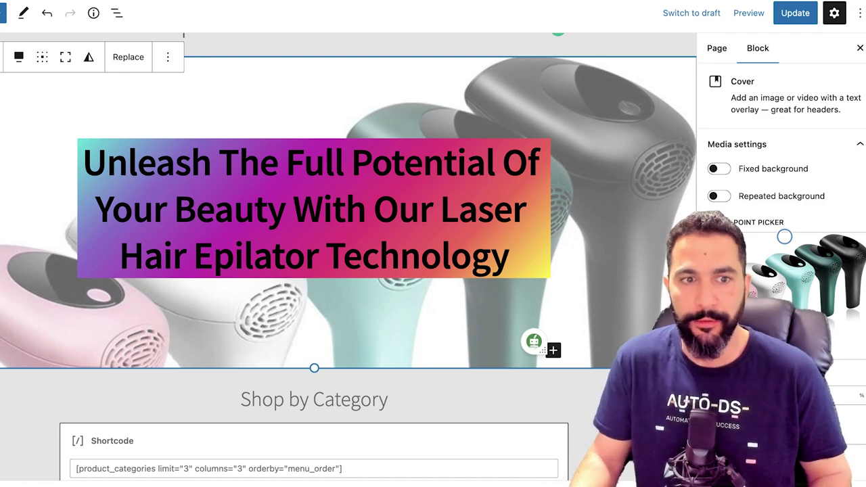
pyautogui.scroll(2, 348, 257)
pyautogui.scroll(-5, 348, 257)
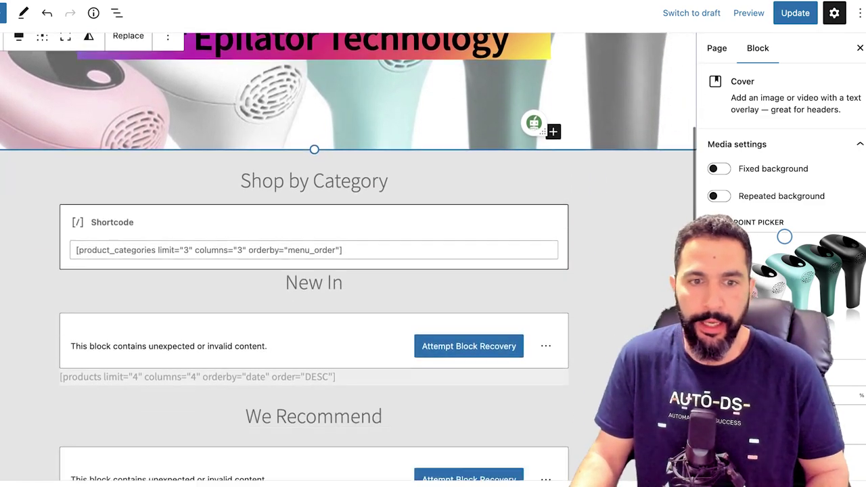
pyautogui.scroll(-1, 349, 257)
pyautogui.scroll(4, 349, 257)
pyautogui.scroll(-1, 348, 257)
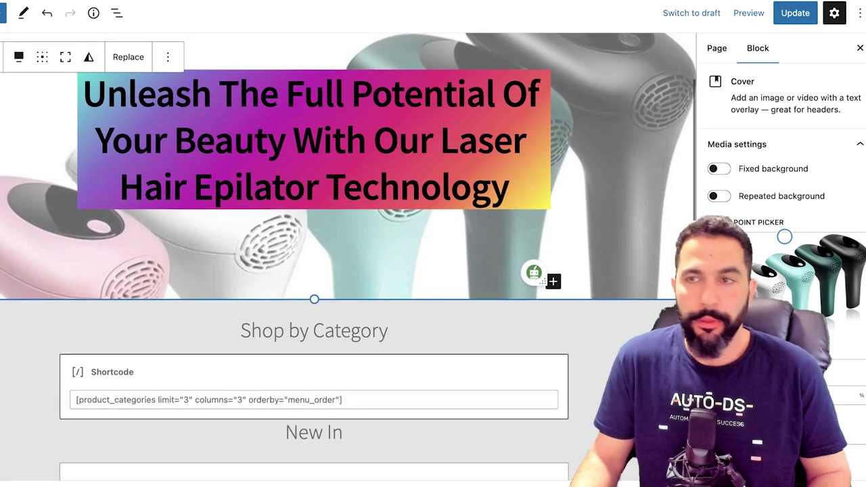
pyautogui.hotkey('ctrl', 's')
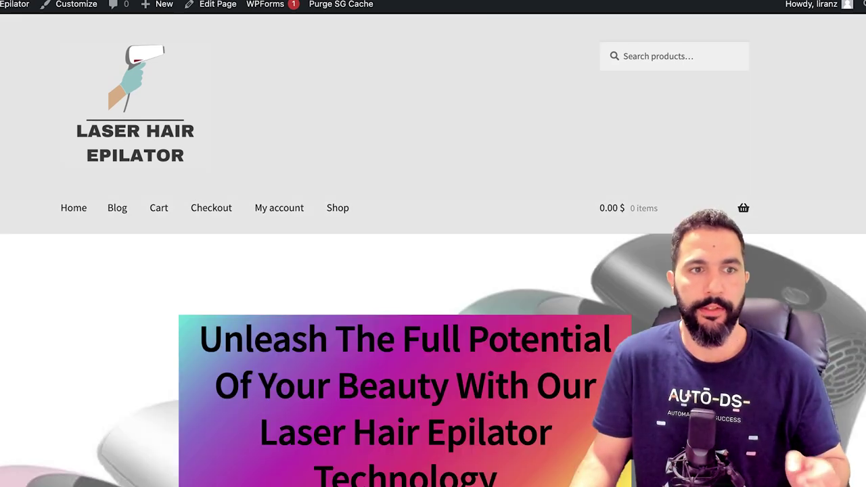
# Step: Examine the published homepage, including its logo, cover heading and Shop by Category section
pyautogui.scroll(-4, 432, 250)
pyautogui.scroll(1, 432, 250)
pyautogui.scroll(1, 432, 250)
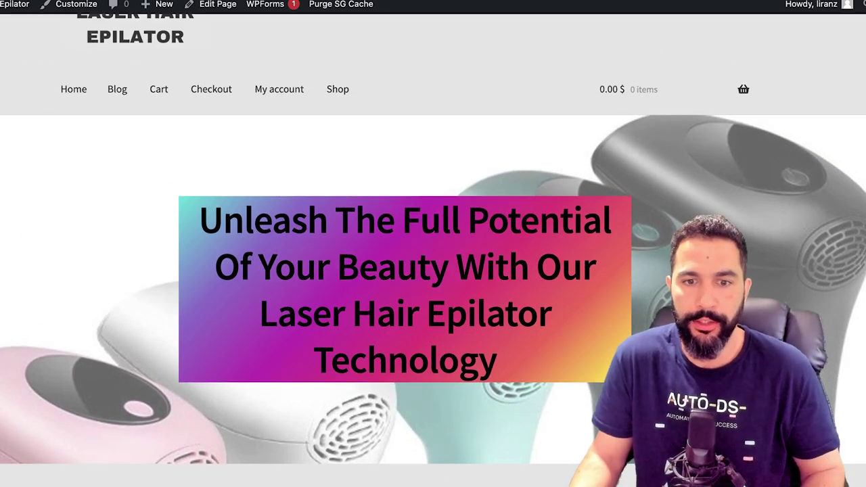
pyautogui.scroll(-2, 433, 250)
pyautogui.scroll(5, 432, 250)
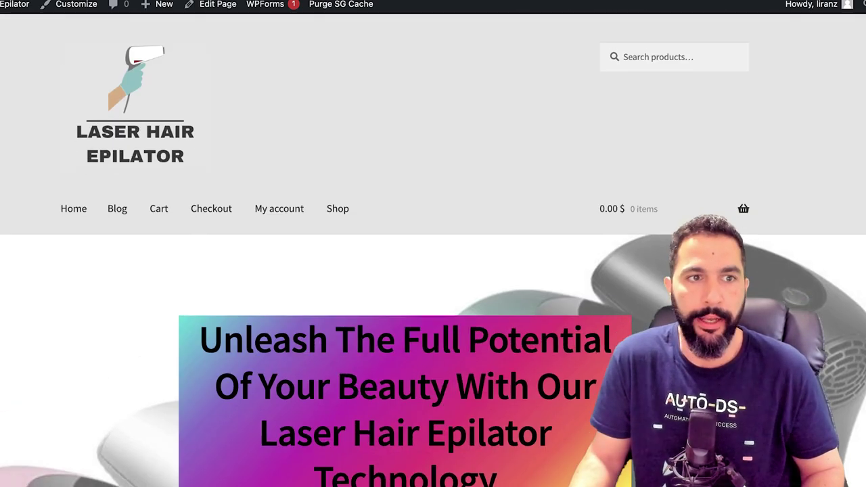
pyautogui.doubleClick(135, 105)
pyautogui.scroll(-1, 338, 203)
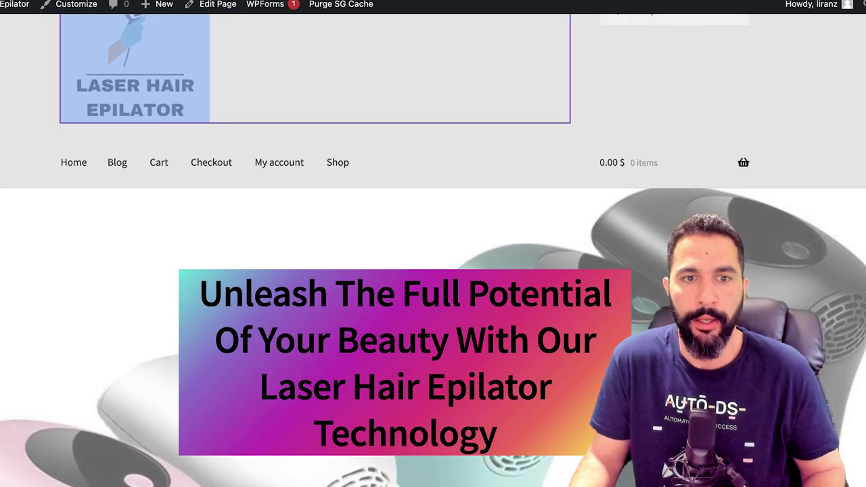
pyautogui.scroll(-1, 337, 203)
pyautogui.scroll(-4, 433, 250)
pyautogui.scroll(1, 433, 250)
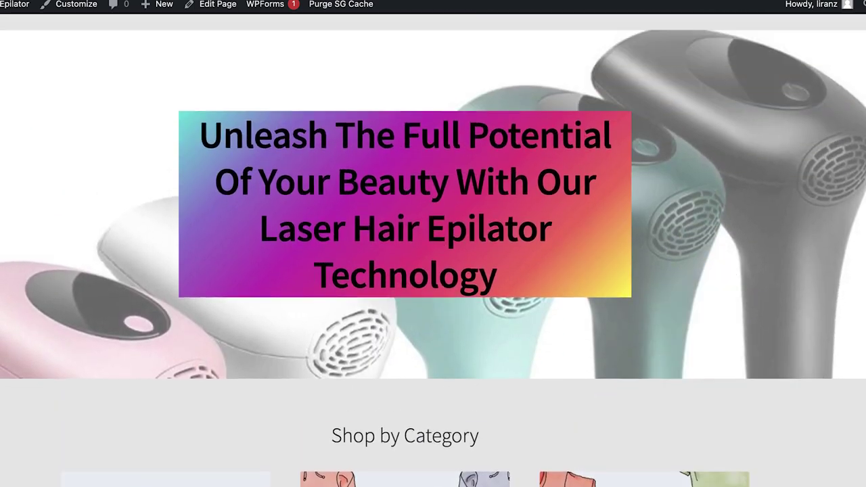
pyautogui.scroll(-7, 433, 251)
pyautogui.scroll(7, 433, 250)
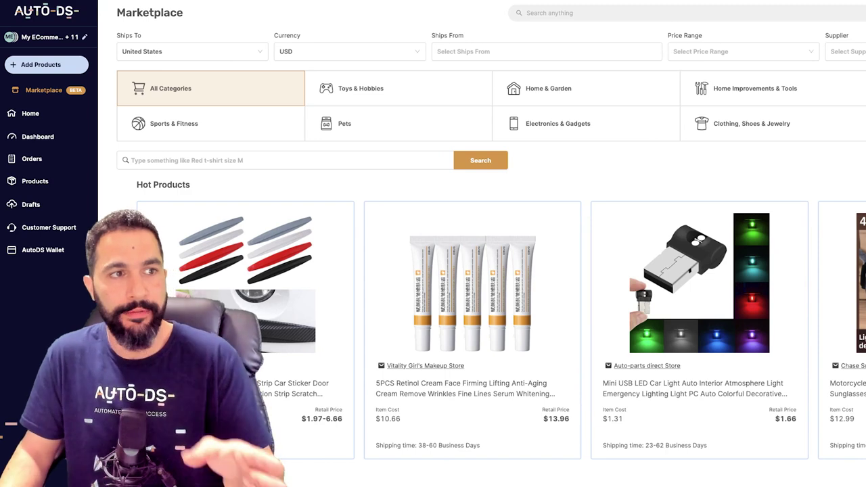
# Step: In AutoDS, start adding a new store and choose Woocommerce Store as its type
pyautogui.click(43, 37)
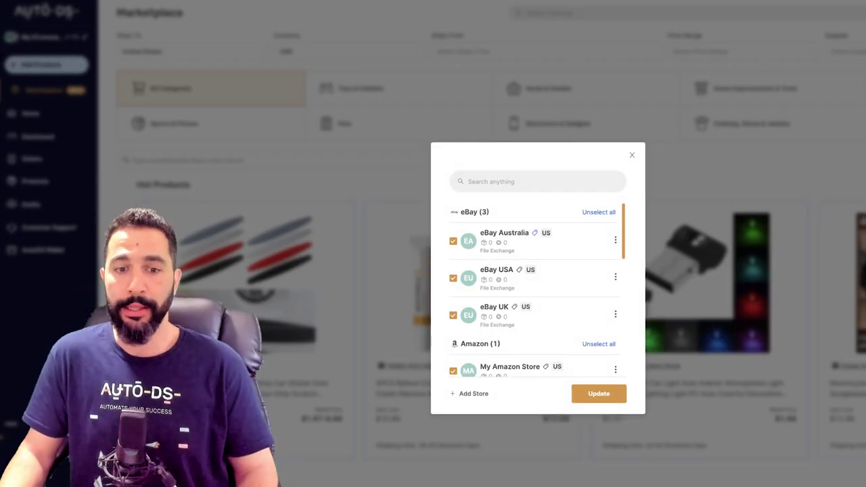
pyautogui.click(469, 393)
pyautogui.click(485, 307)
pyautogui.click(537, 307)
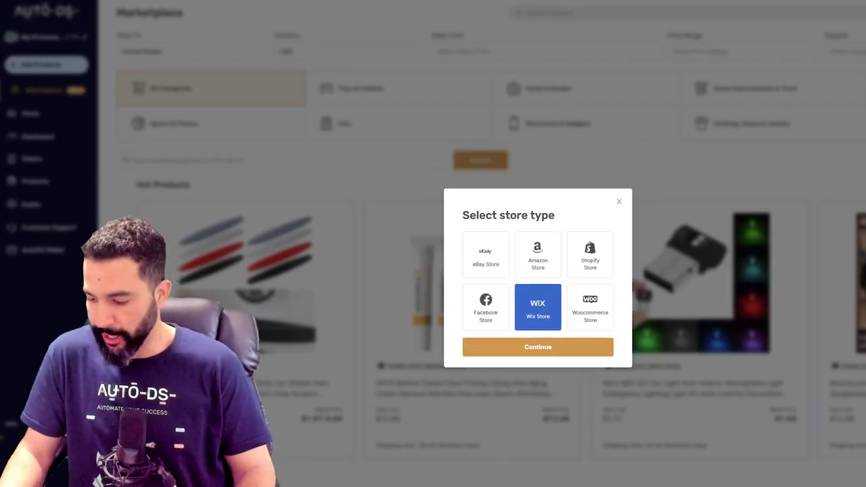
pyautogui.hotkey('ctrl', '+')
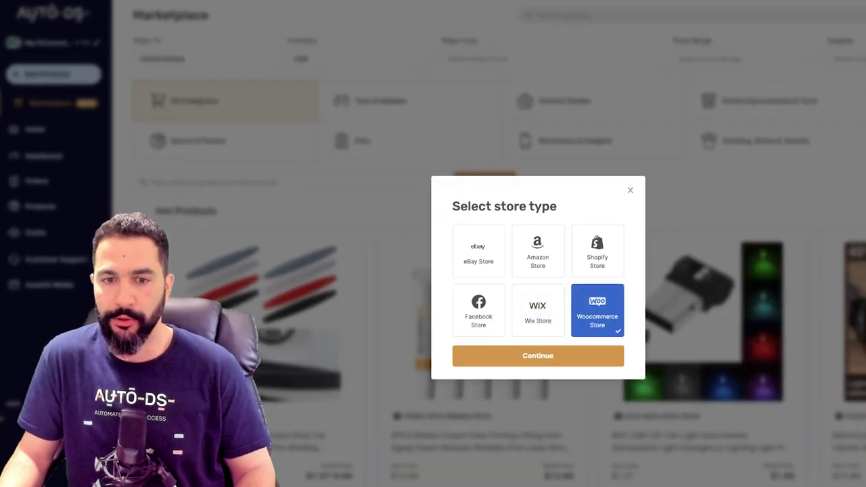
pyautogui.click(538, 355)
# Step: Add the WooCommerce store using the store URL productchasers.com
pyautogui.click(531, 301)
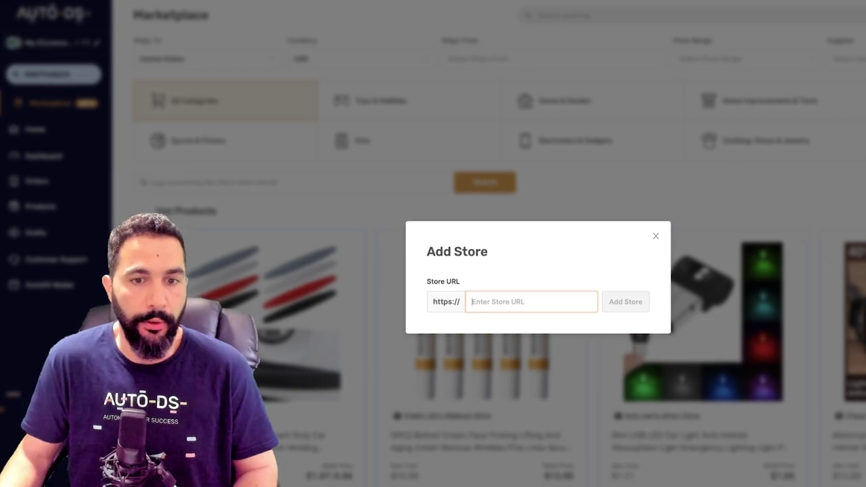
pyautogui.write('productchaser.com')
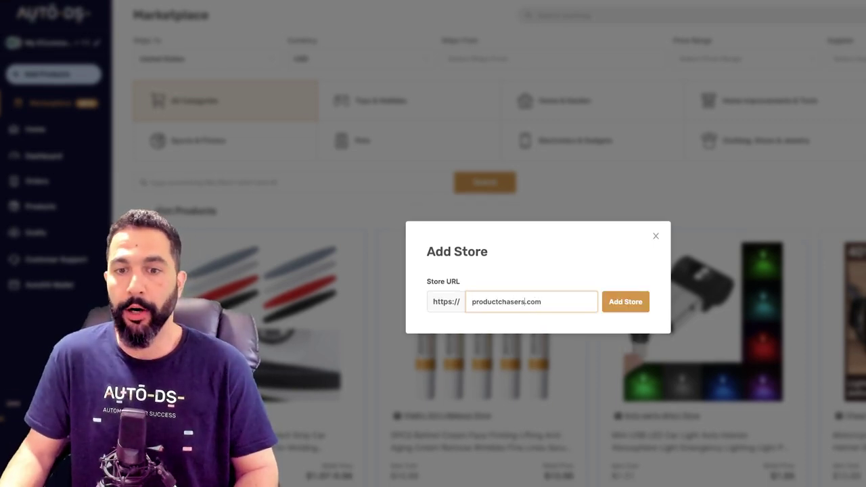
pyautogui.press('Return')
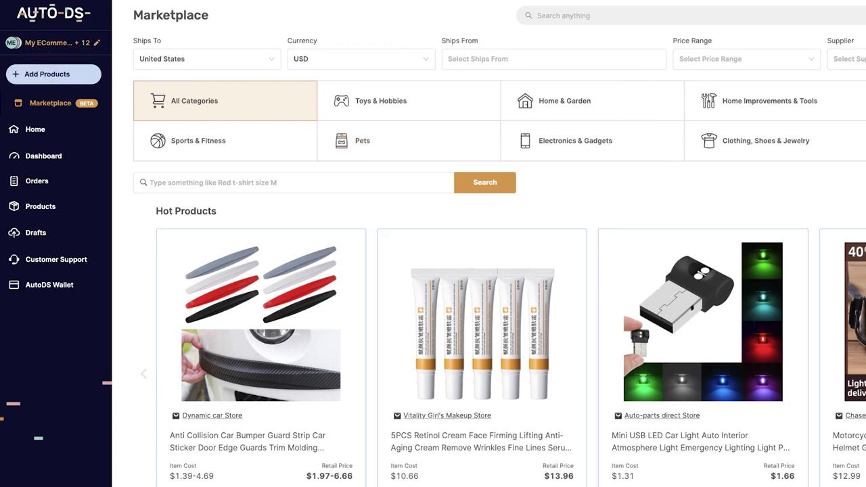
# Step: Narrow the active AutoDS store selection to the WooCommerce store only, deselecting the stores of every other platform, and apply the update
pyautogui.click(57, 43)
pyautogui.click(607, 203)
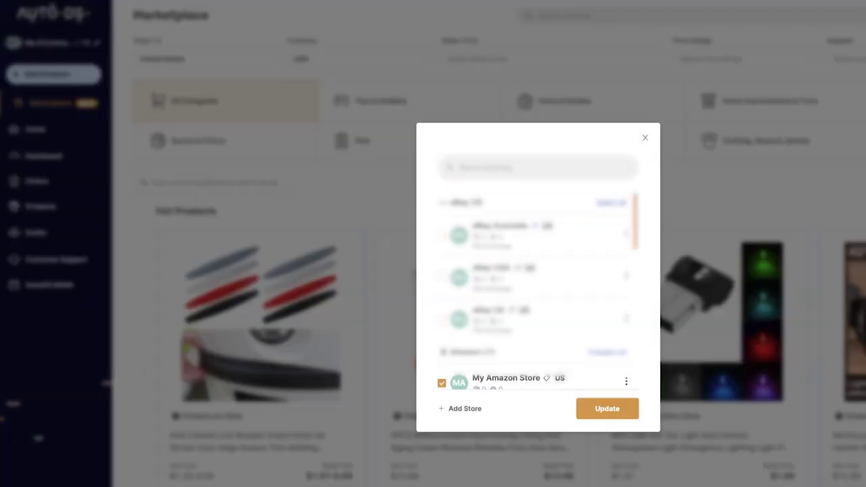
pyautogui.click(607, 353)
pyautogui.scroll(-4, 537, 290)
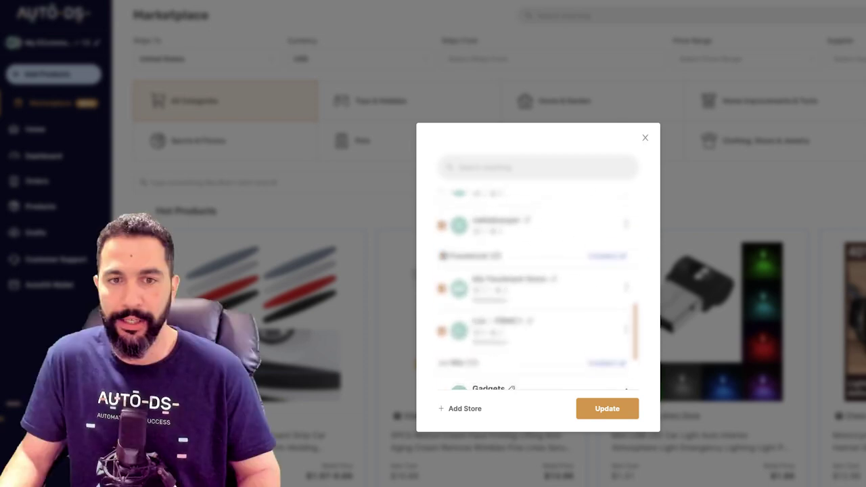
pyautogui.click(607, 251)
pyautogui.scroll(-2, 607, 251)
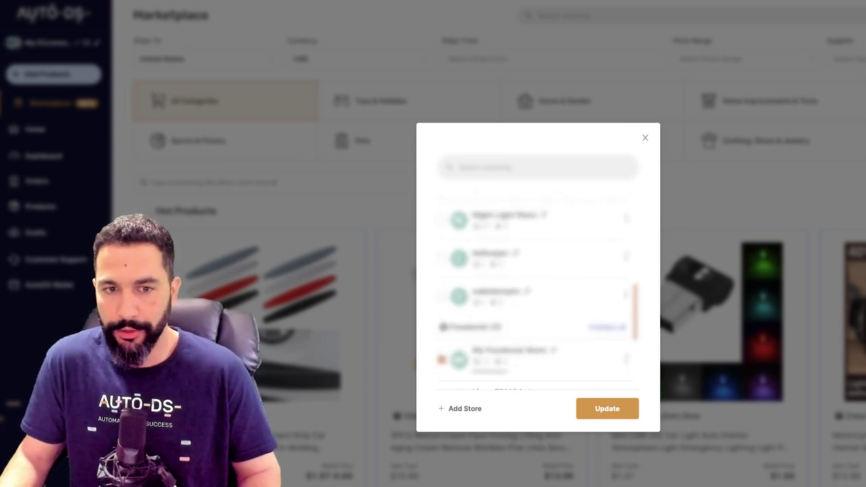
pyautogui.click(607, 327)
pyautogui.scroll(-2, 607, 327)
pyautogui.click(610, 278)
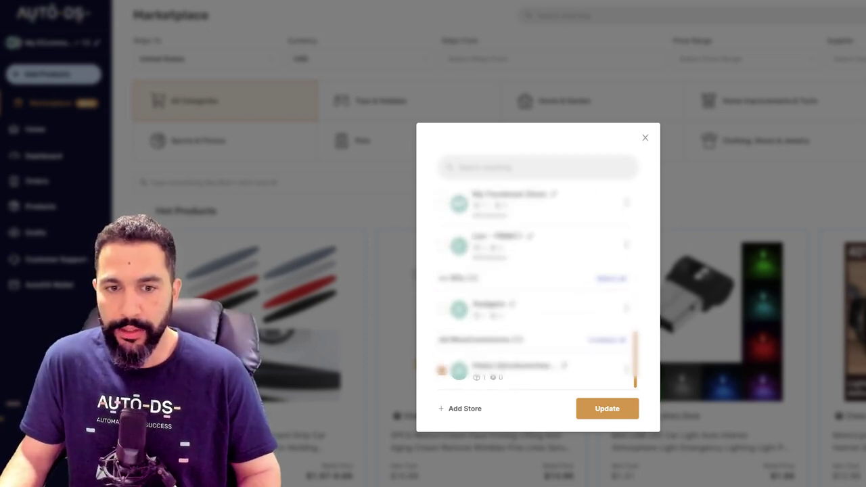
pyautogui.click(606, 408)
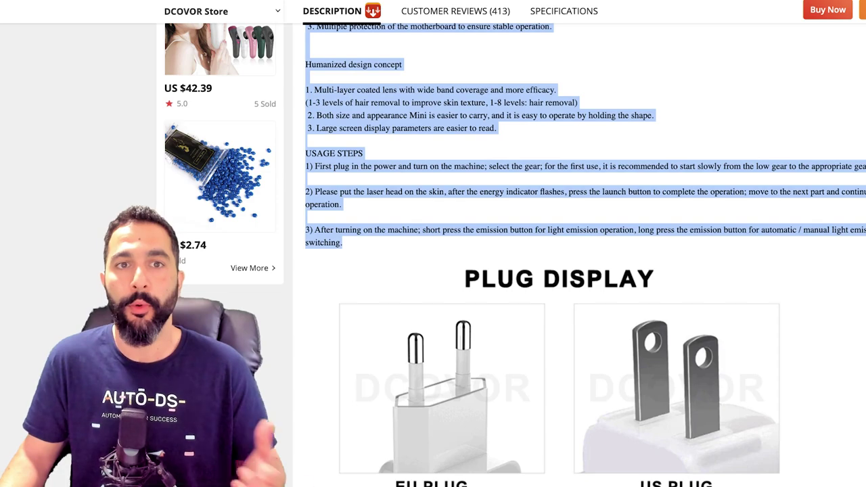
pyautogui.scroll(10, 432, 247)
pyautogui.scroll(-1, 433, 270)
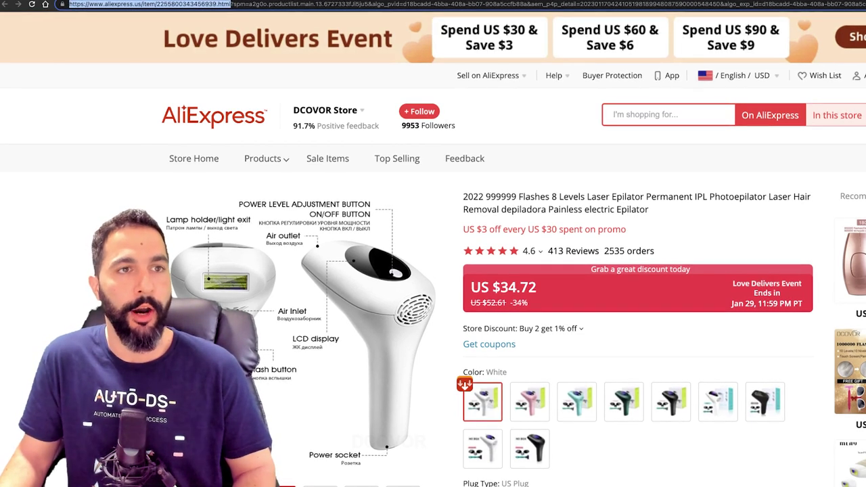
pyautogui.hotkey('ctrl', 'Tab')
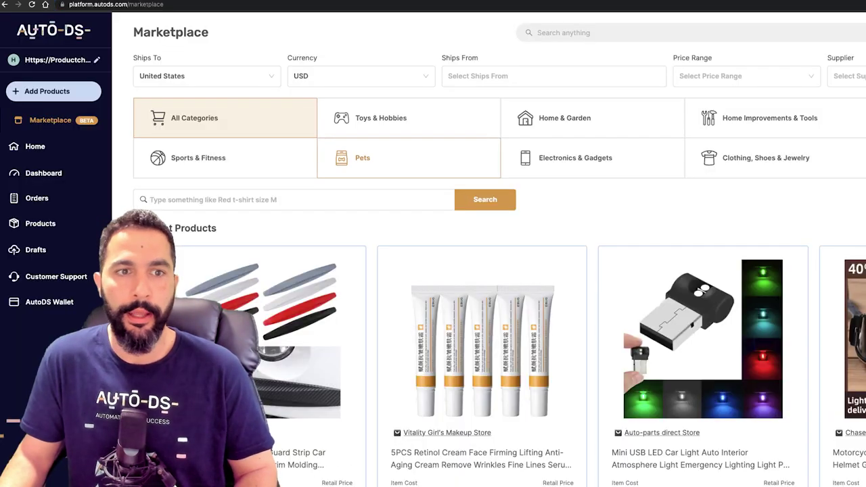
pyautogui.click(53, 91)
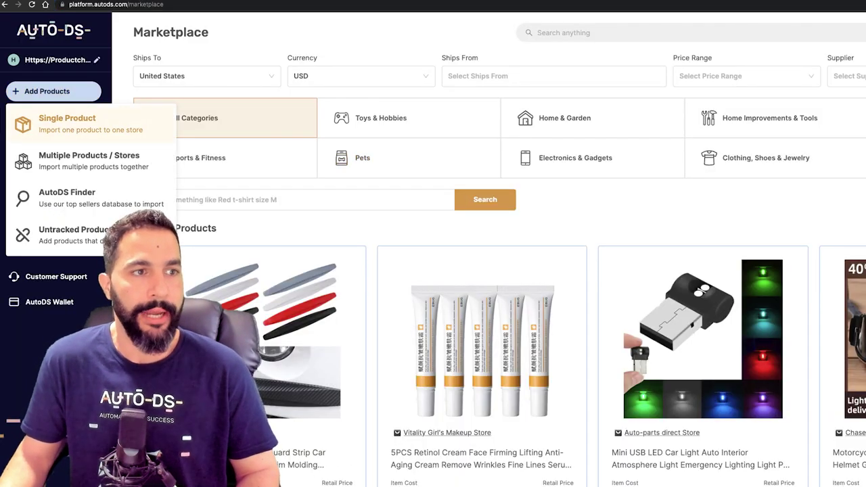
pyautogui.click(75, 123)
pyautogui.click(465, 298)
pyautogui.write('https://www.aliexpress.us/item/2255800343456939.html')
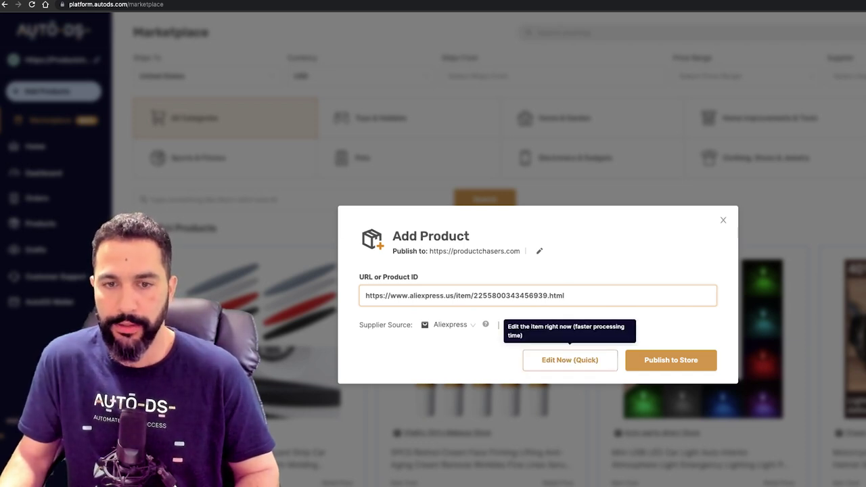
pyautogui.press('Escape')
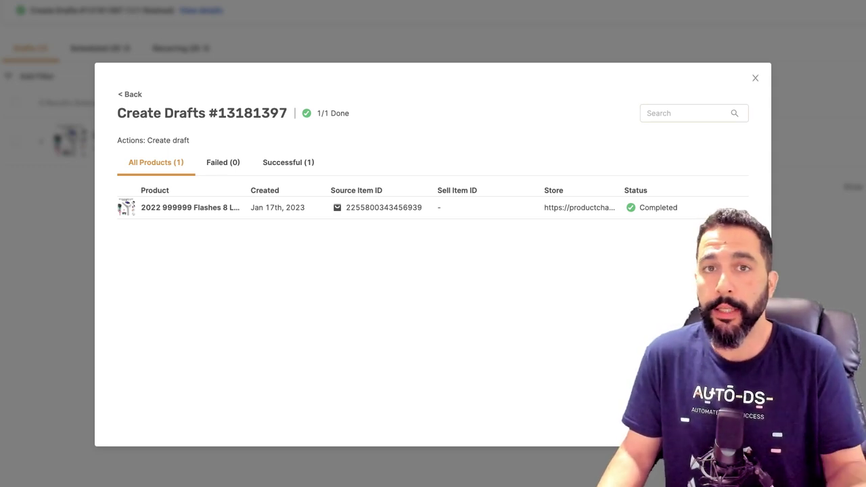
pyautogui.press('Escape')
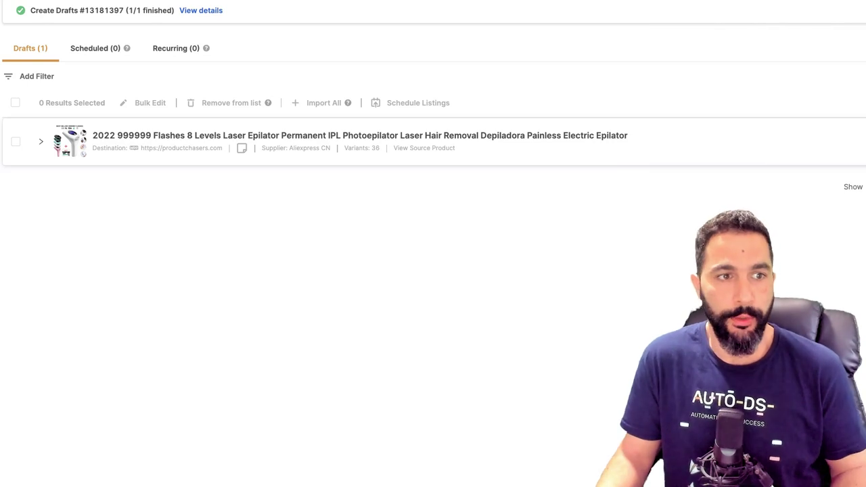
pyautogui.click(41, 141)
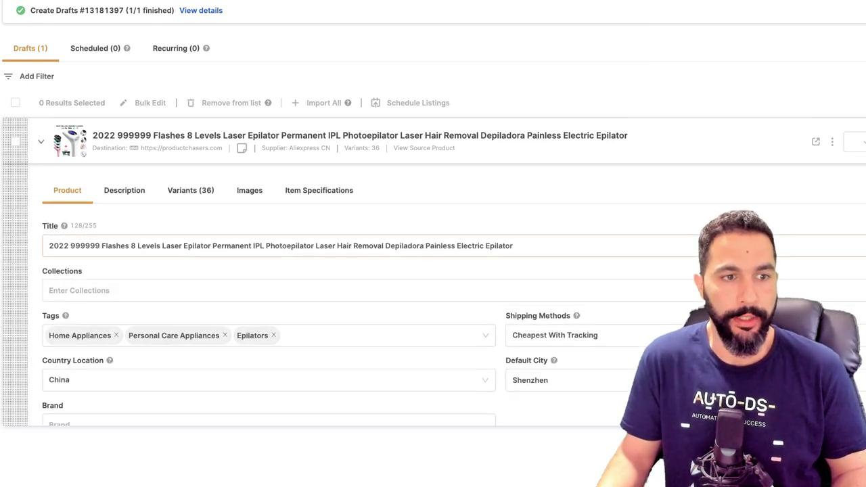
pyautogui.click(102, 245)
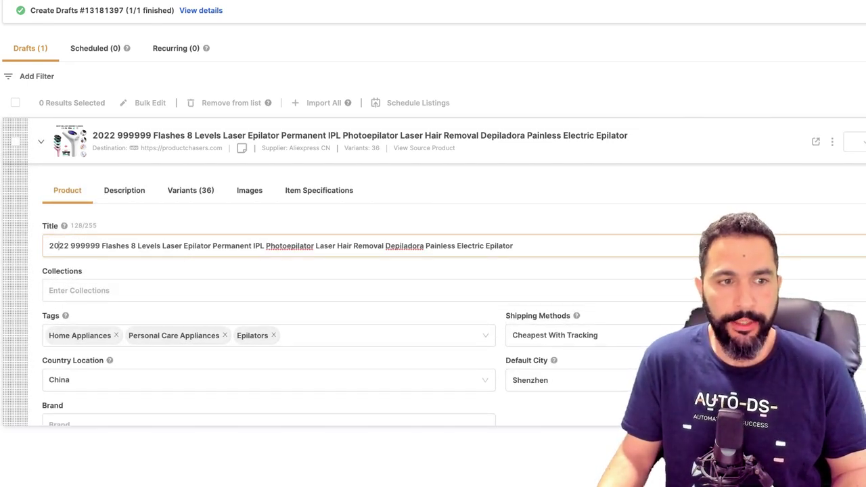
pyautogui.doubleClick(58, 246)
pyautogui.moveTo(59, 246); pyautogui.dragTo(100, 245)
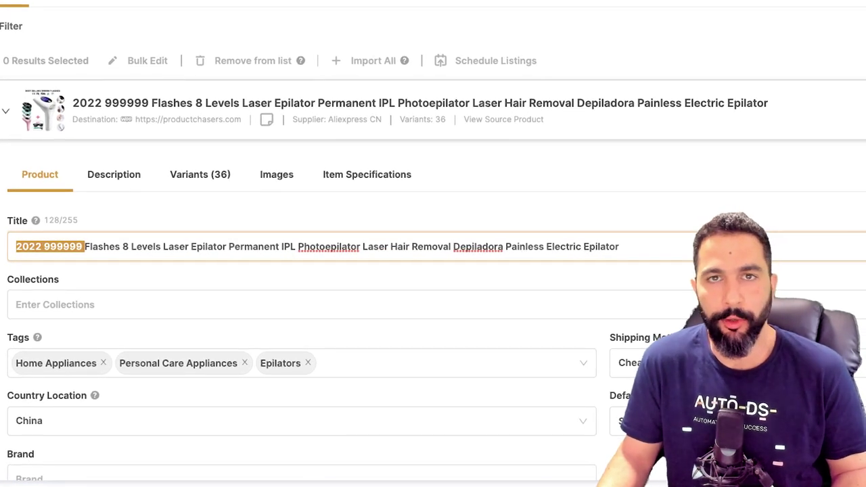
pyautogui.click(188, 247)
pyautogui.moveTo(619, 247); pyautogui.dragTo(15, 247)
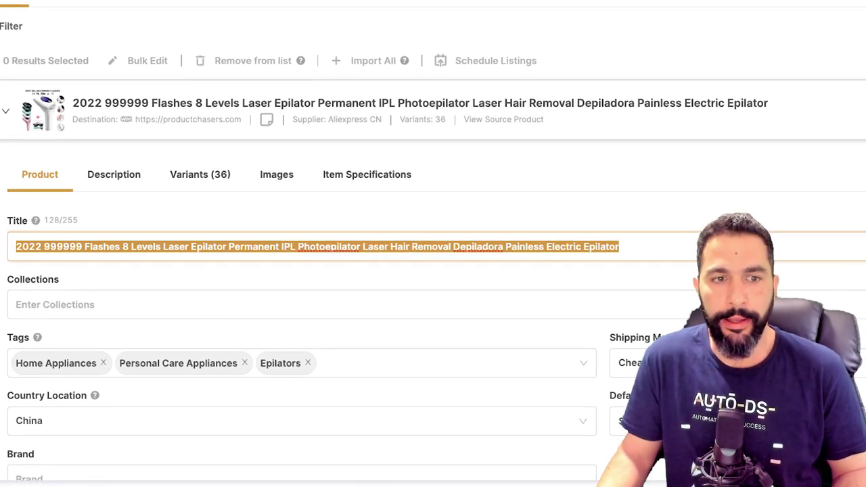
pyautogui.click(109, 247)
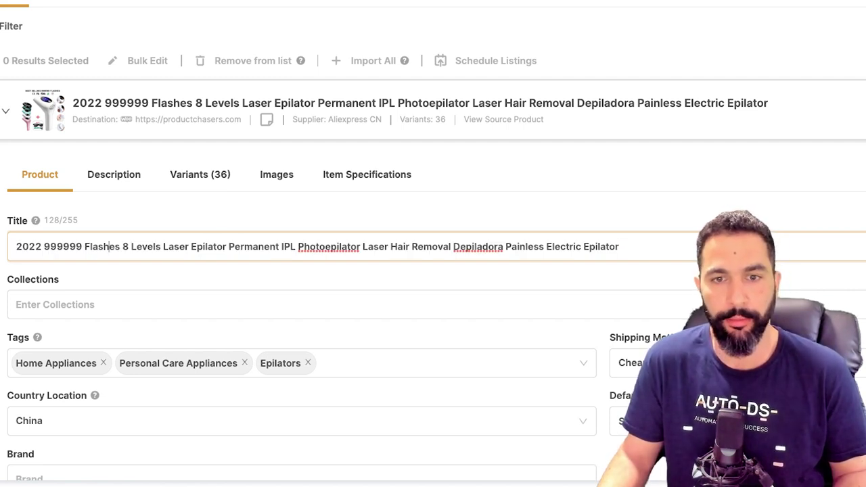
pyautogui.hotkey('ctrl', 'a')
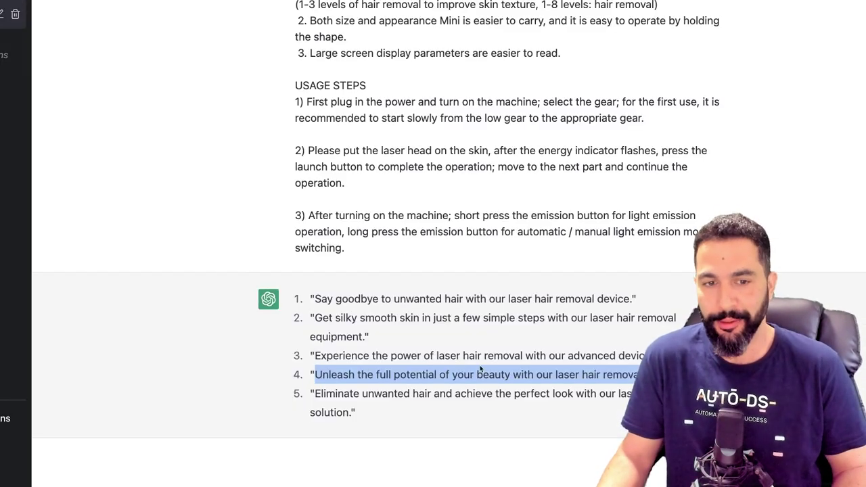
# Step: Switch to the existing ChatGPT conversation and ask it to "Write 3 good product titles for this product"
pyautogui.click(683, 376)
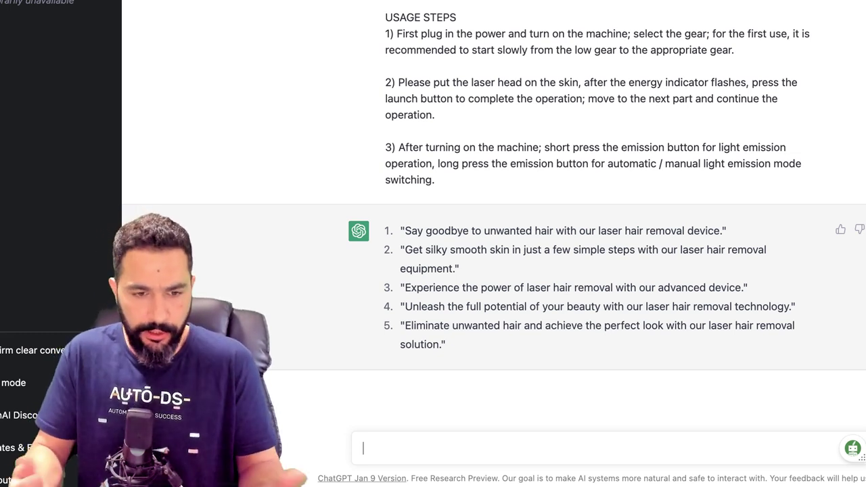
pyautogui.write('Write 3 g')
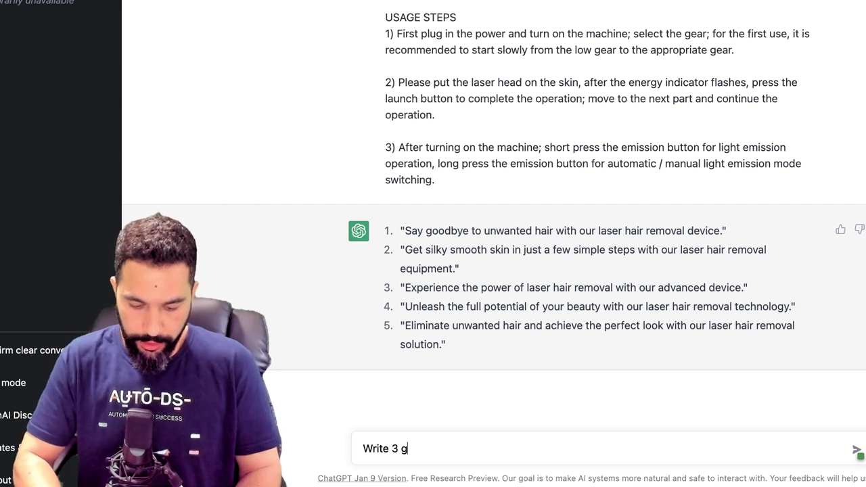
pyautogui.write('ood product titles for this product')
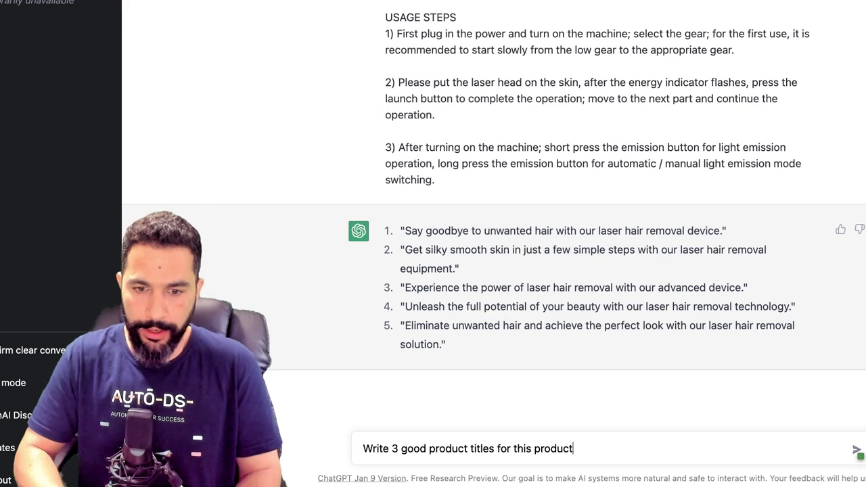
pyautogui.press('Return')
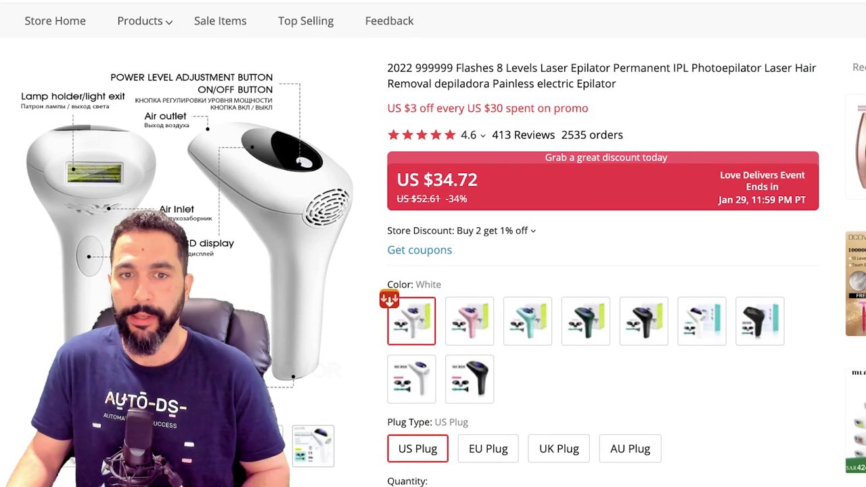
pyautogui.doubleClick(474, 68)
pyautogui.moveTo(475, 67); pyautogui.dragTo(615, 84)
pyautogui.rightClick(585, 73)
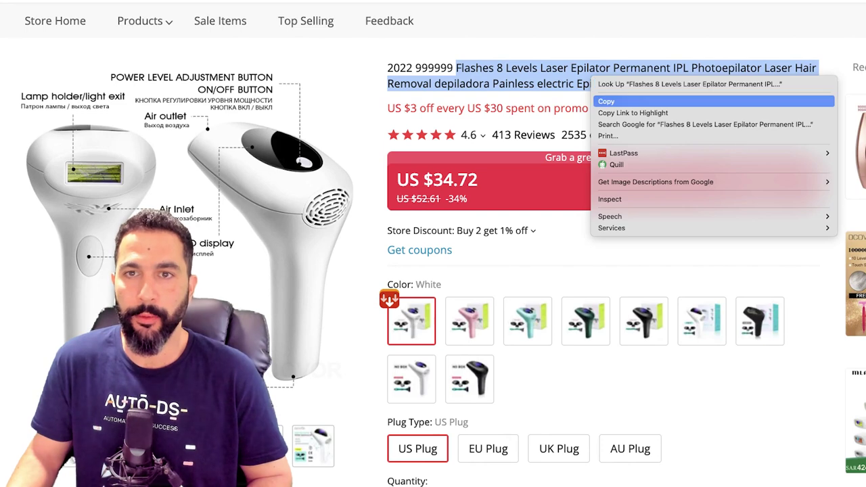
pyautogui.click(601, 99)
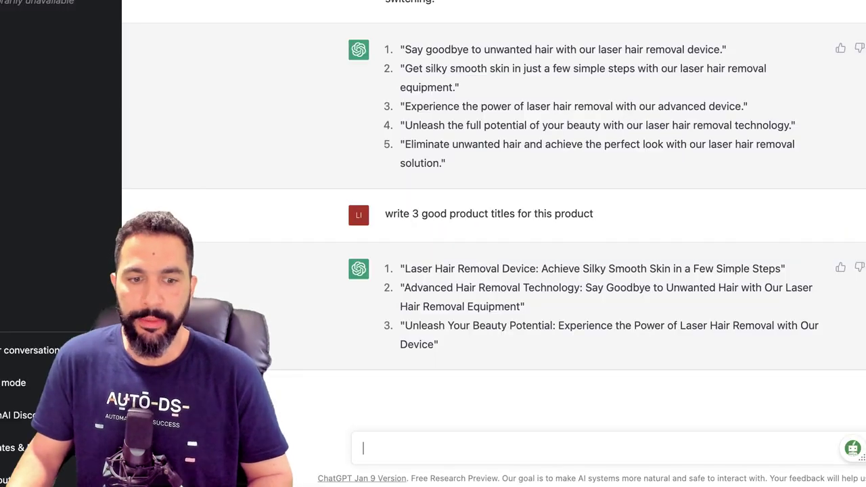
# Step: In a new ChatGPT conversation, submit "Generate 3 engaging product titles for this product:" followed by the copied AliExpress title
pyautogui.write('Generate 3 ')
pyautogui.write('engaging product titles for this prod')
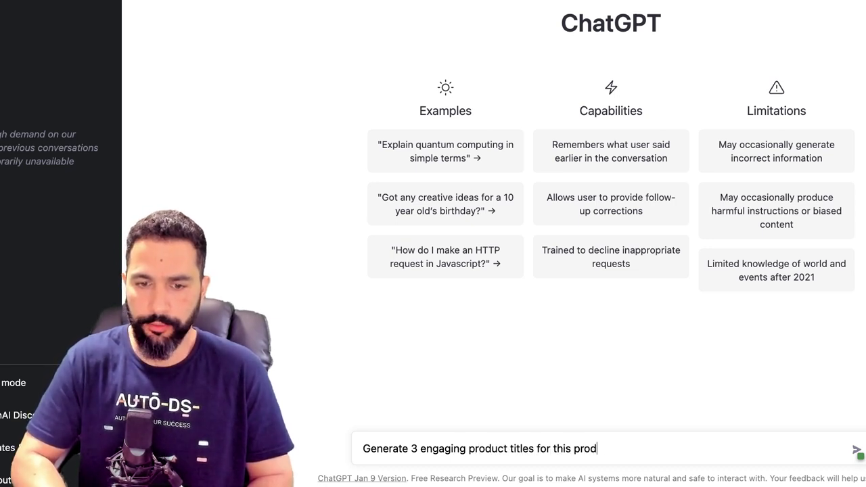
pyautogui.write('uct:')
pyautogui.hotkey('shift', 'Return')
pyautogui.press('super+v')
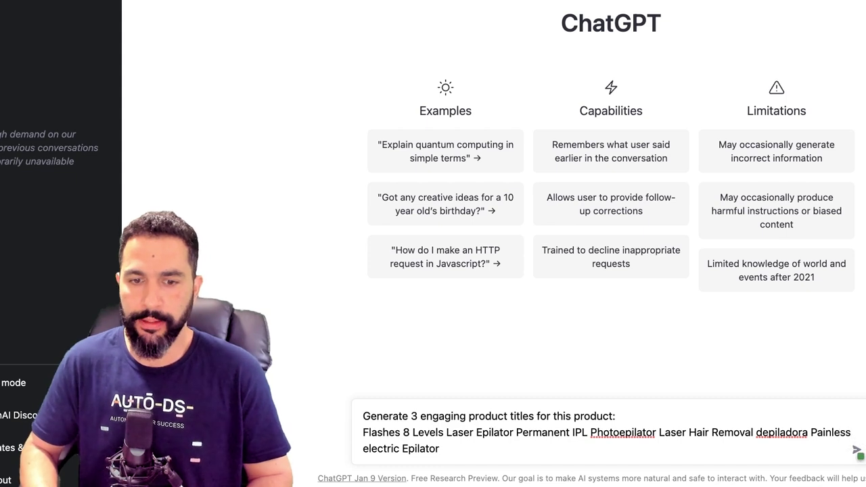
pyautogui.press('Return')
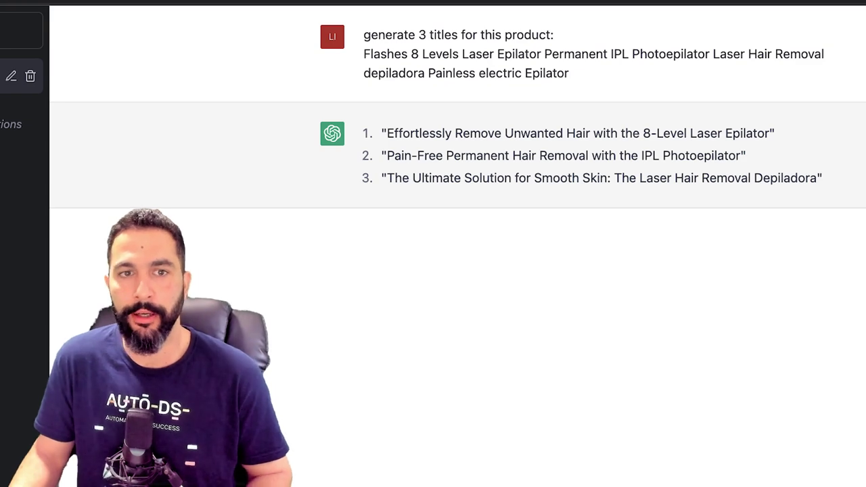
# Step: Replace the AutoDS draft's title with ChatGPT's third suggestion, ending it in Epilator: "The Ultimate Solution for Smooth Skin: The Laser Hair Removal Epilator"
pyautogui.moveTo(387, 178); pyautogui.dragTo(751, 178)
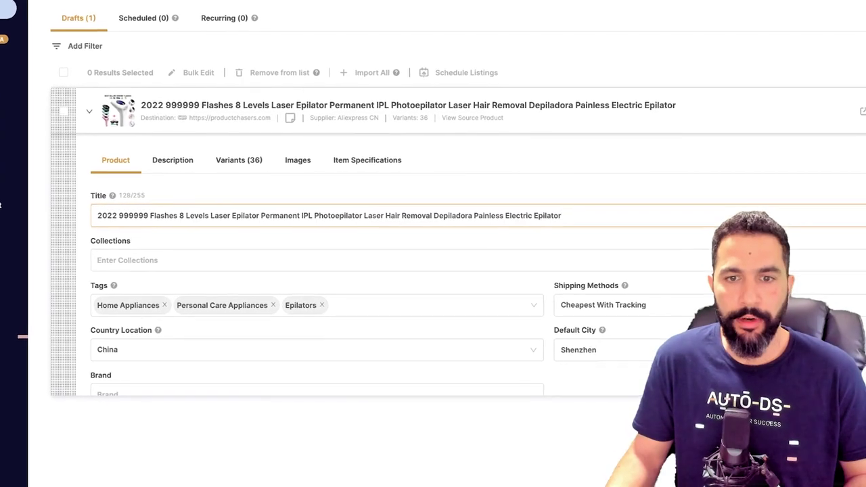
pyautogui.hotkey('shift', 'End')
pyautogui.hotkey('ctrl', 'v')
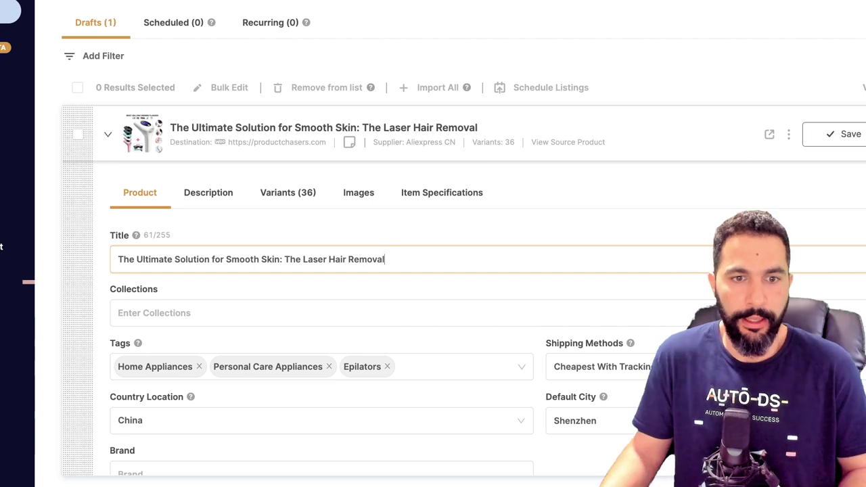
pyautogui.write('Epilator')
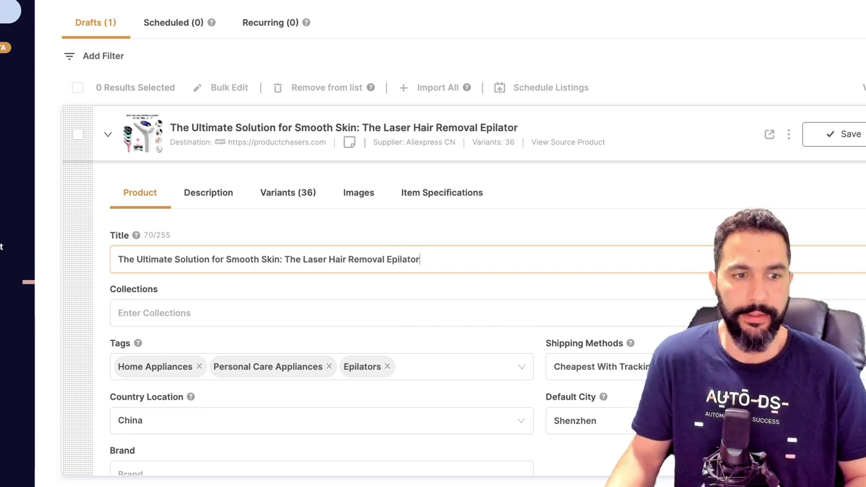
# Step: Enable Stock Monitoring and Price Monitoring for the epilator draft
pyautogui.scroll(-3, 433, 338)
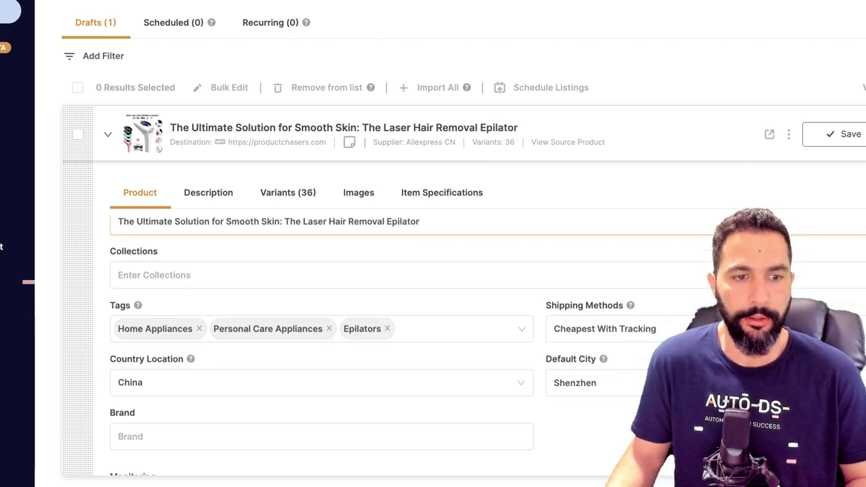
pyautogui.scroll(-1, 322, 338)
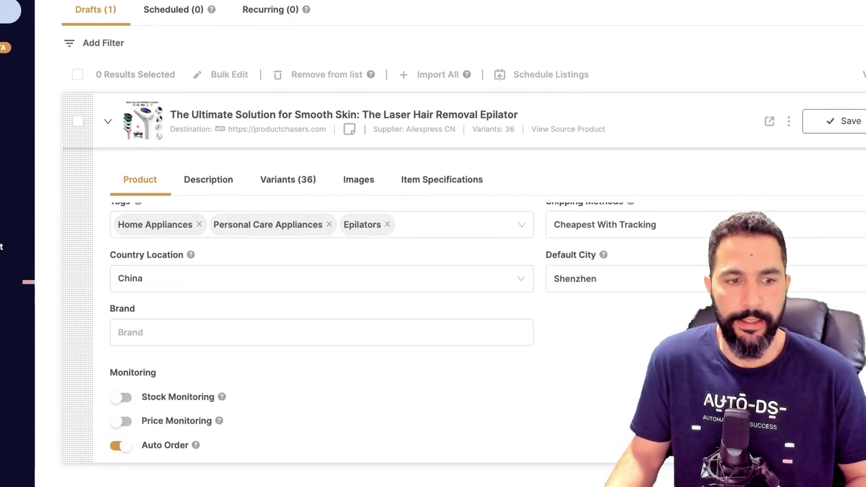
pyautogui.click(121, 400)
pyautogui.click(121, 424)
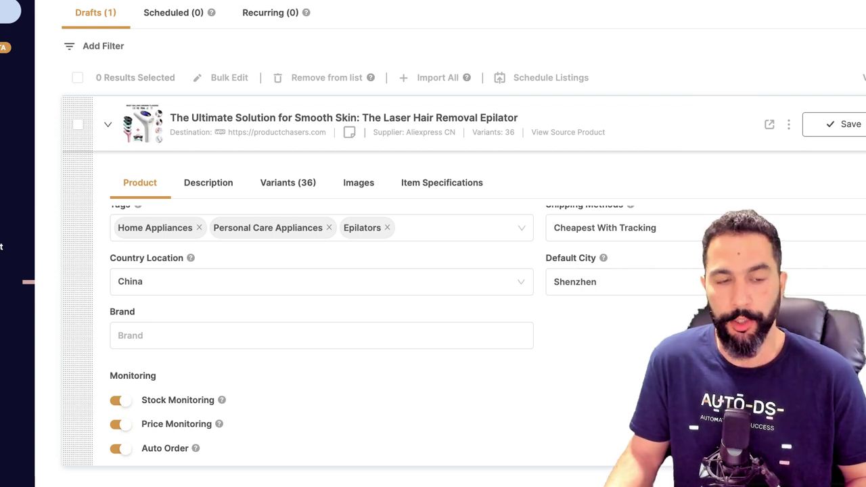
pyautogui.scroll(3, 321, 339)
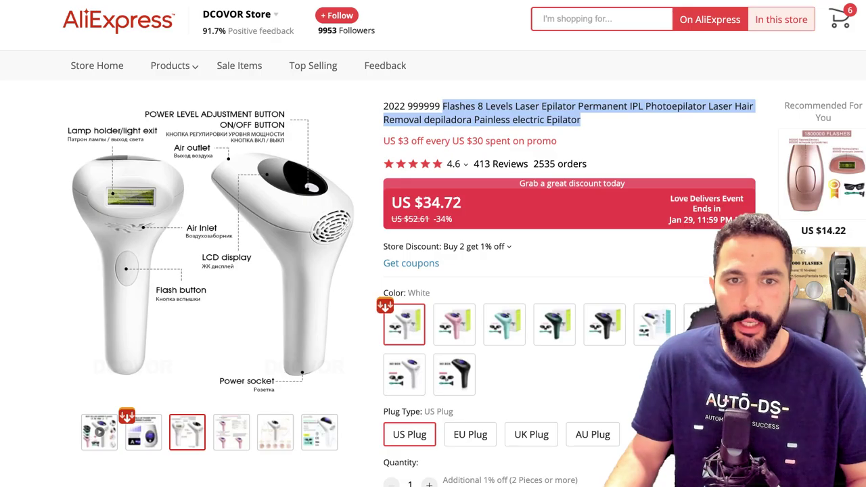
pyautogui.scroll(-15, 433, 243)
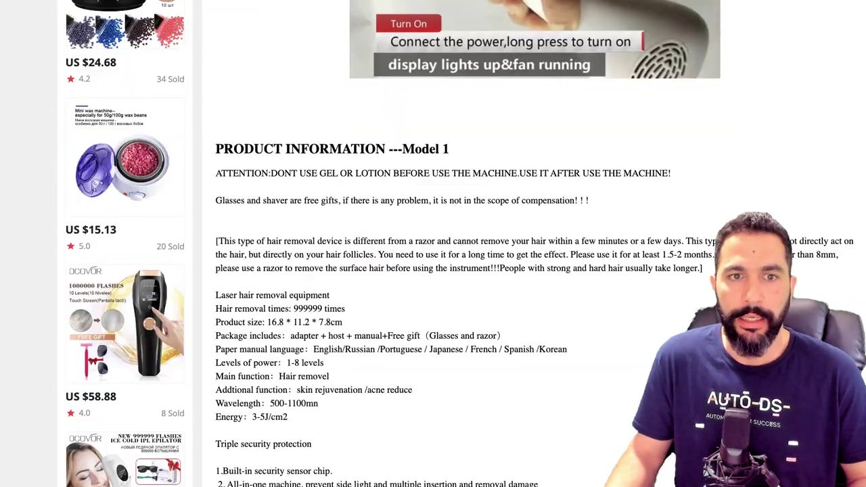
pyautogui.moveTo(215, 149); pyautogui.dragTo(392, 255)
pyautogui.scroll(-5, 392, 255)
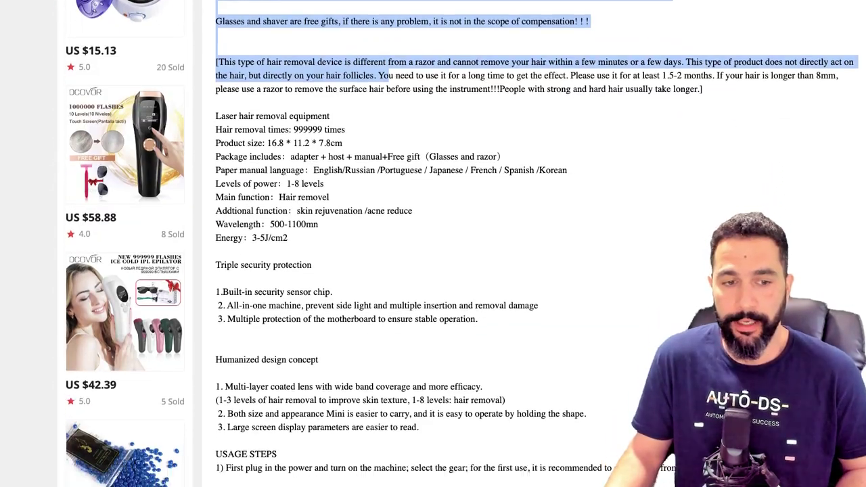
pyautogui.scroll(-1, 392, 255)
pyautogui.moveTo(392, 255); pyautogui.dragTo(378, 365)
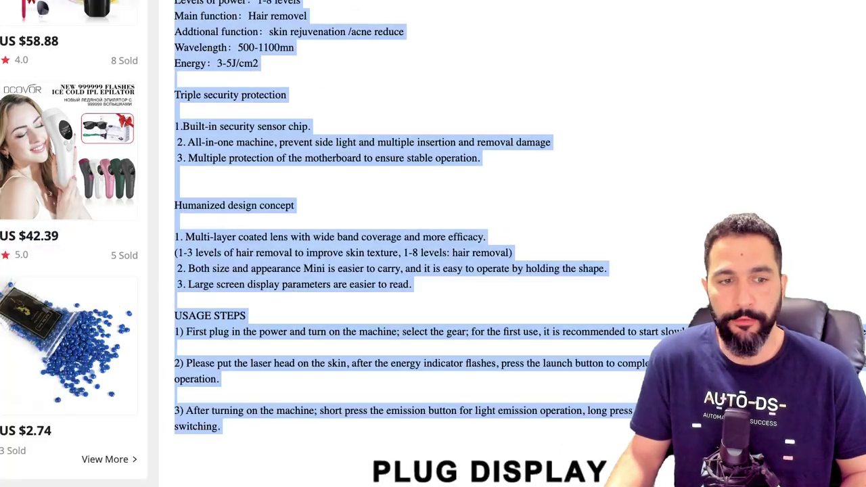
pyautogui.click(473, 393)
# Step: Copy the AliExpress product information from "ATTENTION:DONT USE GEL OR LOTION" through the last usage step, without the "PRODUCT INFORMATION ---Model 1" heading
pyautogui.scroll(1, 474, 392)
pyautogui.scroll(-2, 473, 392)
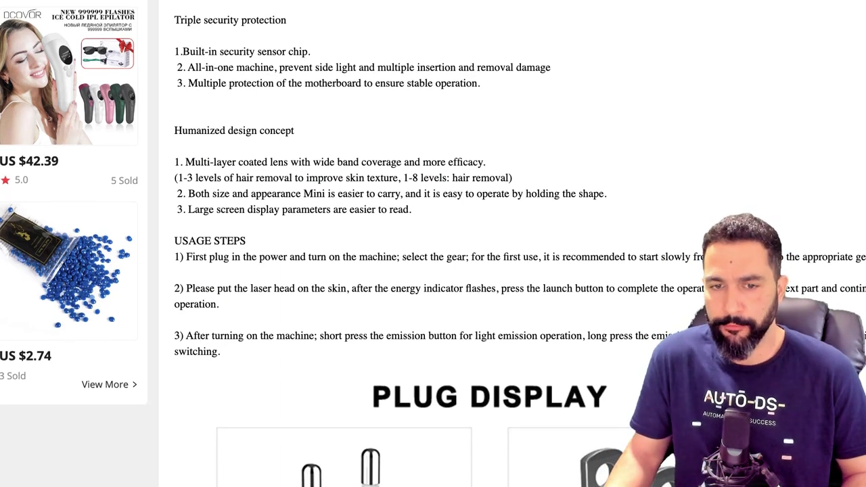
pyautogui.moveTo(222, 353); pyautogui.dragTo(249, 194)
pyautogui.scroll(7, 249, 194)
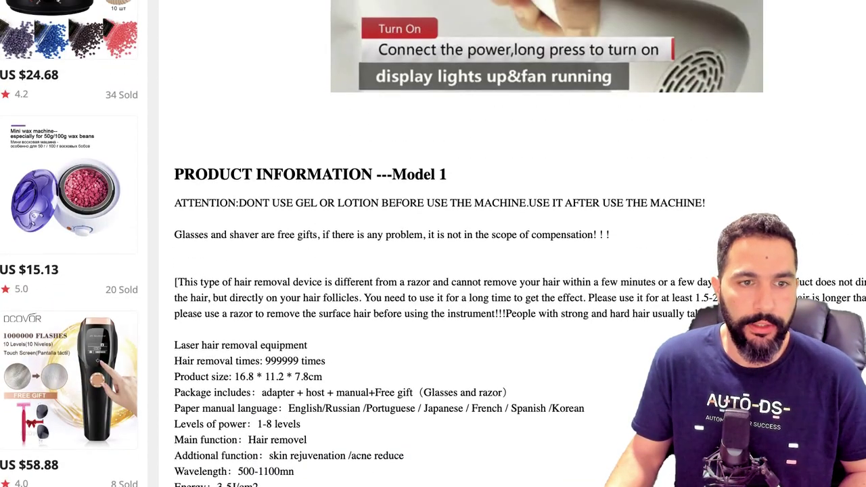
pyautogui.moveTo(248, 194); pyautogui.dragTo(176, 201)
pyautogui.rightClick(219, 201)
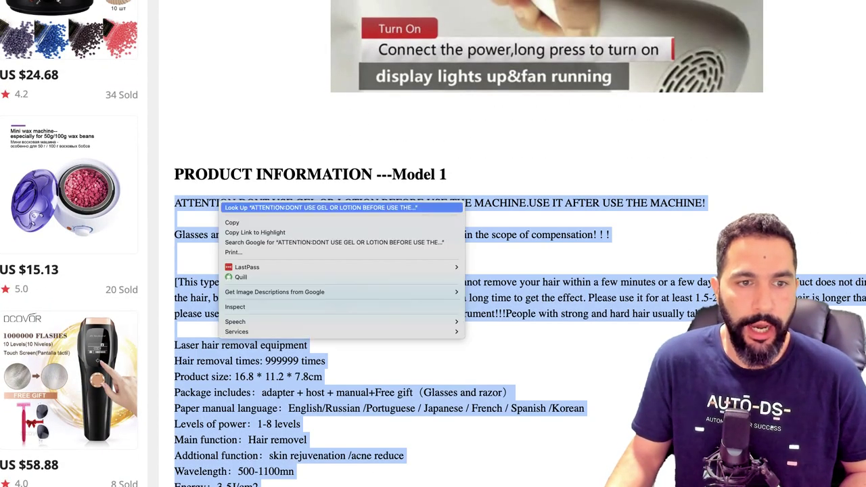
pyautogui.click(234, 222)
# Step: In the ChatGPT conversation, submit "Rewrite this product description. Use bullet points and emojis:" followed by the copied AliExpress description
pyautogui.hotkey('ctrl', 'Tab')
pyautogui.click(446, 475)
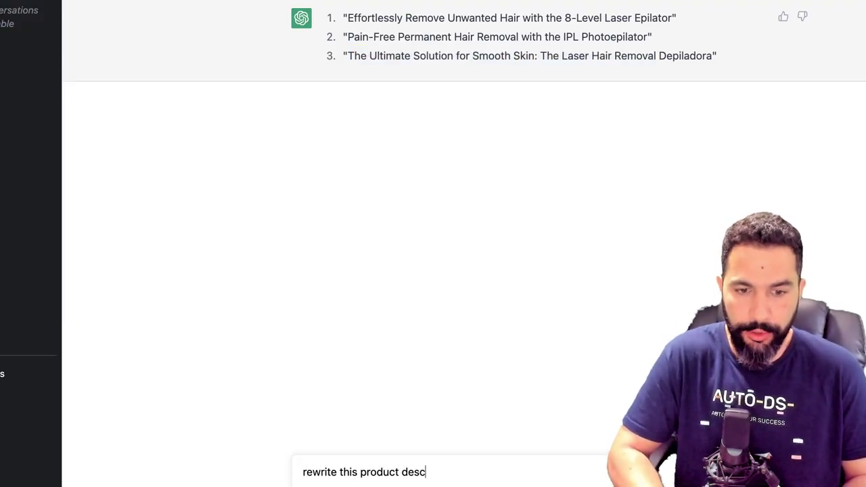
pyautogui.write('ription. Use bu')
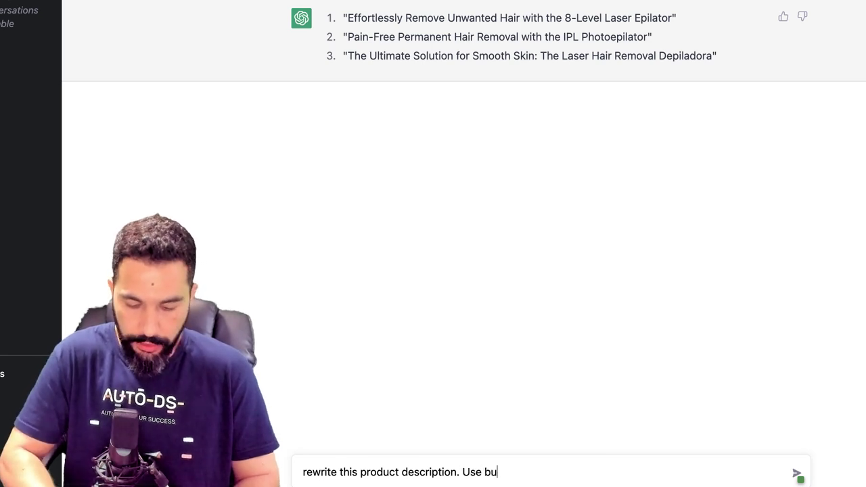
pyautogui.write('llet points and emoji')
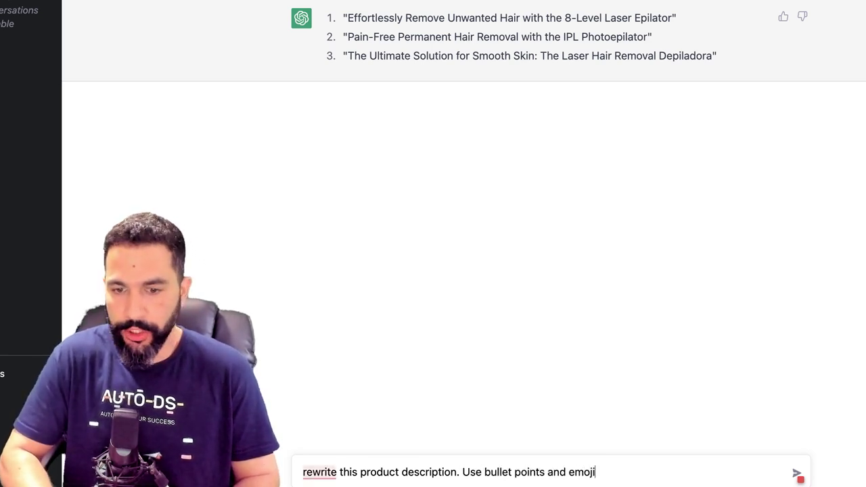
pyautogui.write('s:')
pyautogui.hotkey('shift', 'Return')
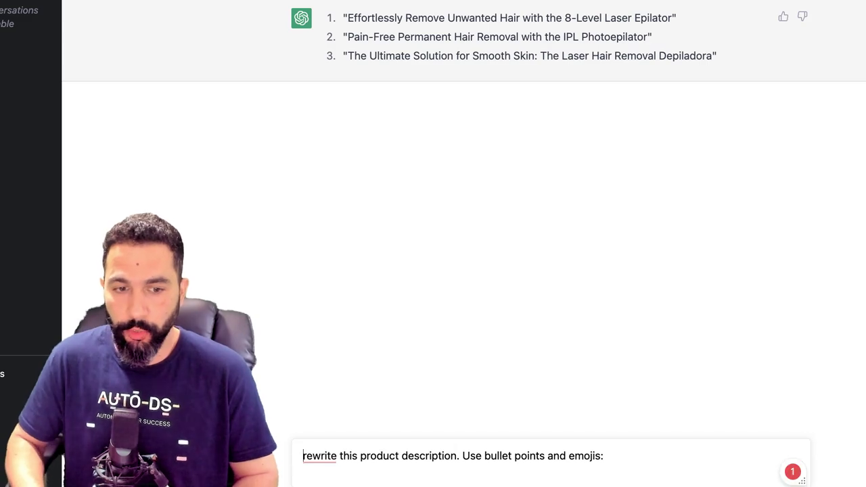
pyautogui.write('R')
pyautogui.press('super+v')
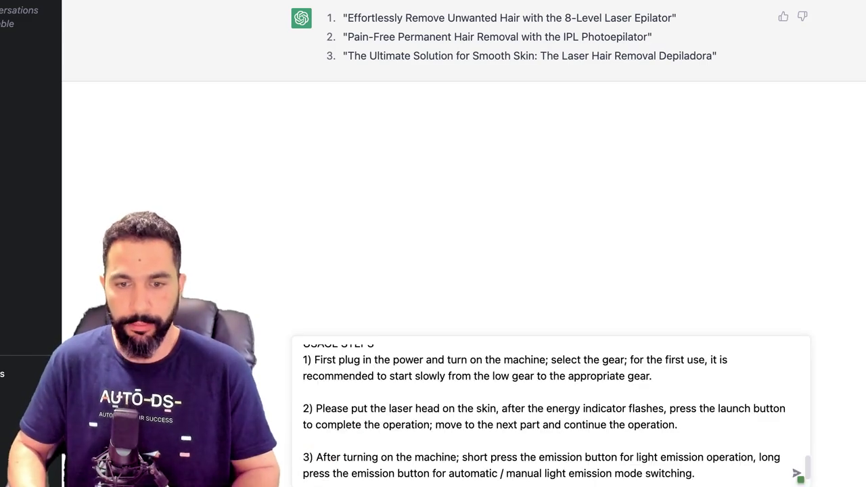
pyautogui.press('Return')
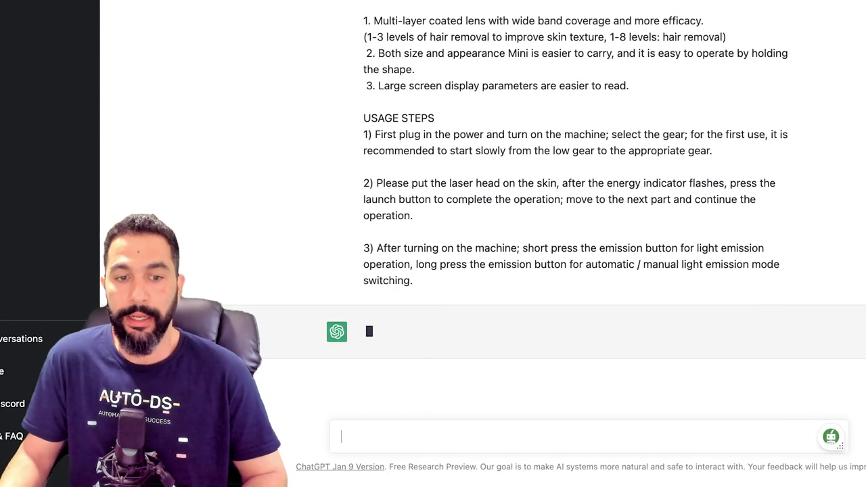
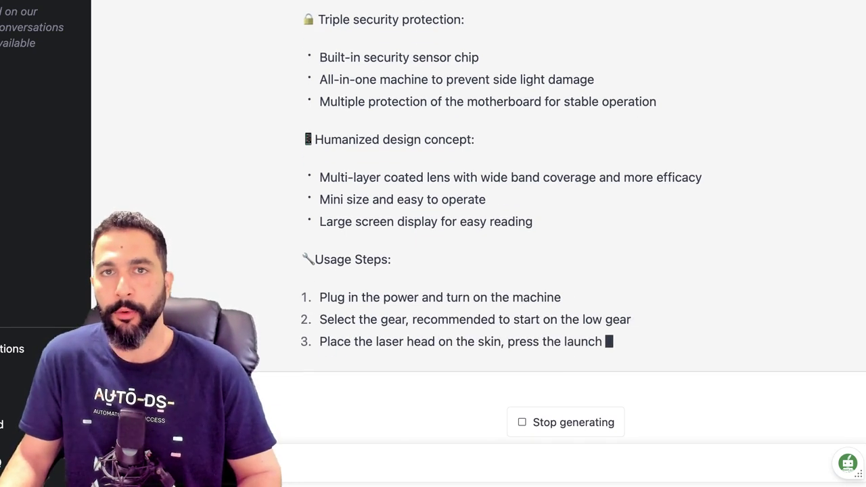
# Step: Copy ChatGPT's whole rewritten description, from the introduction through the closing note
pyautogui.scroll(5, 583, 203)
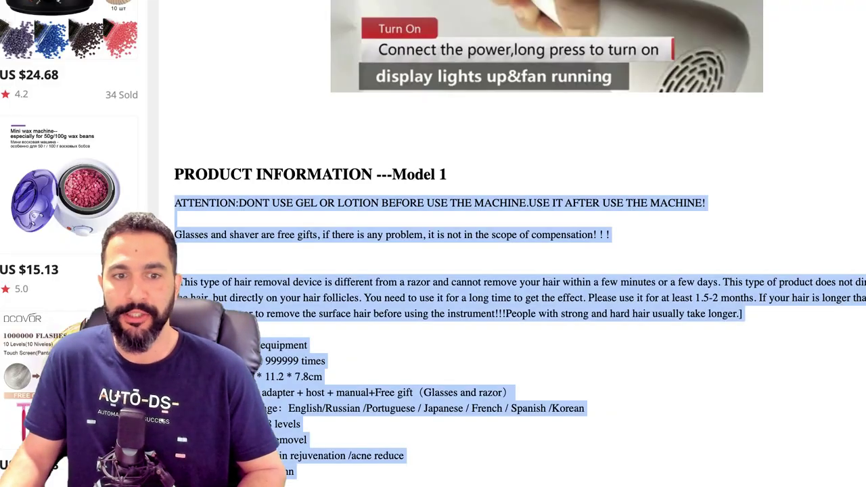
pyautogui.scroll(-2, 514, 270)
pyautogui.scroll(-1, 514, 271)
pyautogui.scroll(-2, 514, 271)
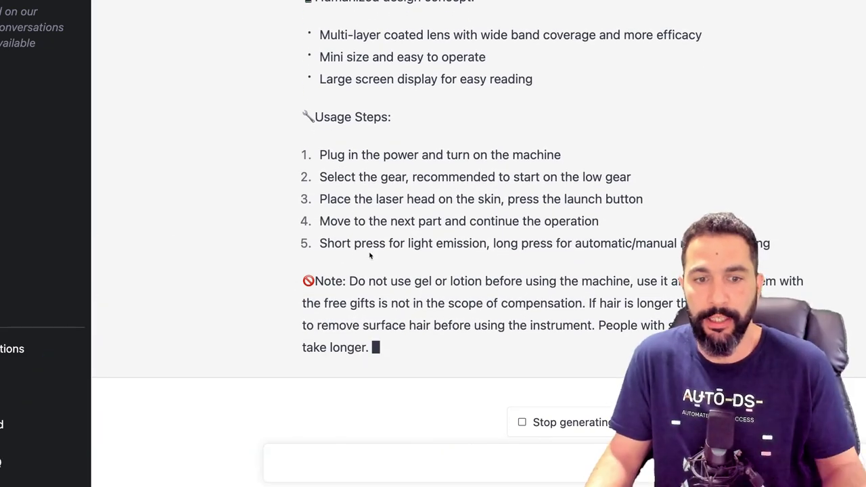
pyautogui.moveTo(369, 293); pyautogui.dragTo(337, 117)
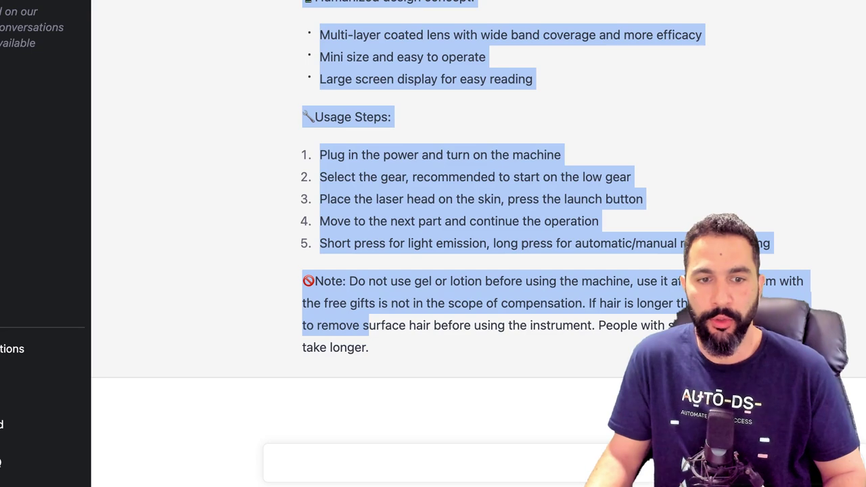
pyautogui.click(371, 346)
pyautogui.scroll(5, 337, 116)
pyautogui.scroll(4, 337, 117)
pyautogui.moveTo(337, 117); pyautogui.dragTo(304, 142)
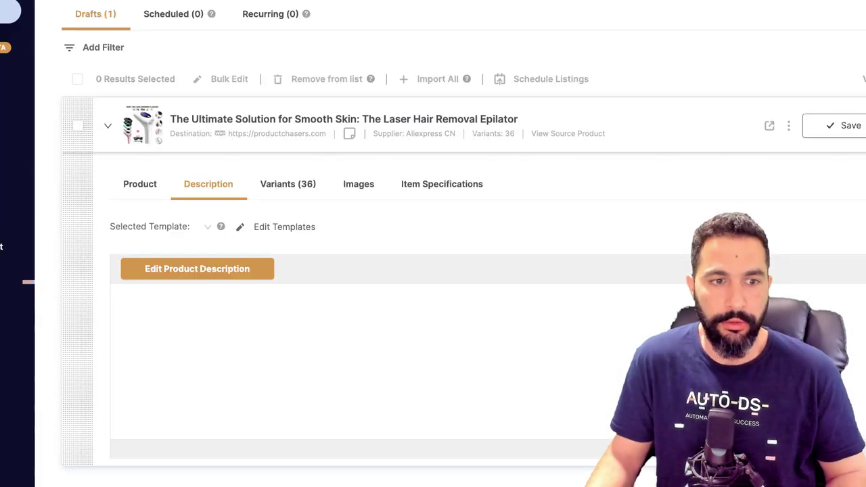
# Step: In the AutoDS epilator draft, paste ChatGPT's rewritten text into the product description
pyautogui.click(197, 268)
pyautogui.click(338, 351)
pyautogui.hotkey('ctrl', 'v')
pyautogui.scroll(4, 338, 361)
pyautogui.scroll(6, 338, 361)
pyautogui.scroll(-10, 338, 361)
pyautogui.scroll(3, 338, 361)
pyautogui.scroll(-2, 338, 361)
pyautogui.scroll(-6, 338, 361)
pyautogui.scroll(3, 338, 361)
# Step: Delete the supplier's original text below the pasted description, including the trailing blank lines, and save the draft
pyautogui.moveTo(70, 341); pyautogui.dragTo(271, 431)
pyautogui.scroll(-15, 338, 358)
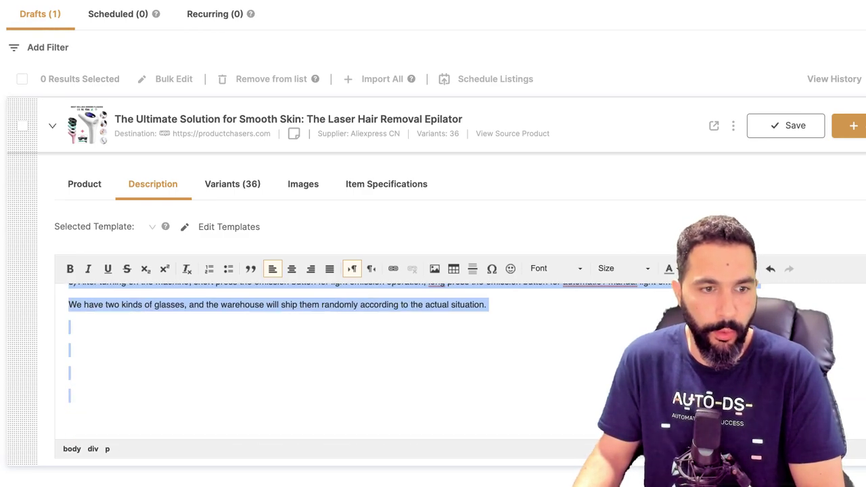
pyautogui.press('BackSpace')
pyautogui.press('BackSpace')
pyautogui.press('BackSpace')
pyautogui.press('BackSpace')
pyautogui.press('BackSpace')
pyautogui.press('BackSpace')
pyautogui.press('BackSpace')
pyautogui.scroll(1, 201, 330)
pyautogui.scroll(10, 200, 330)
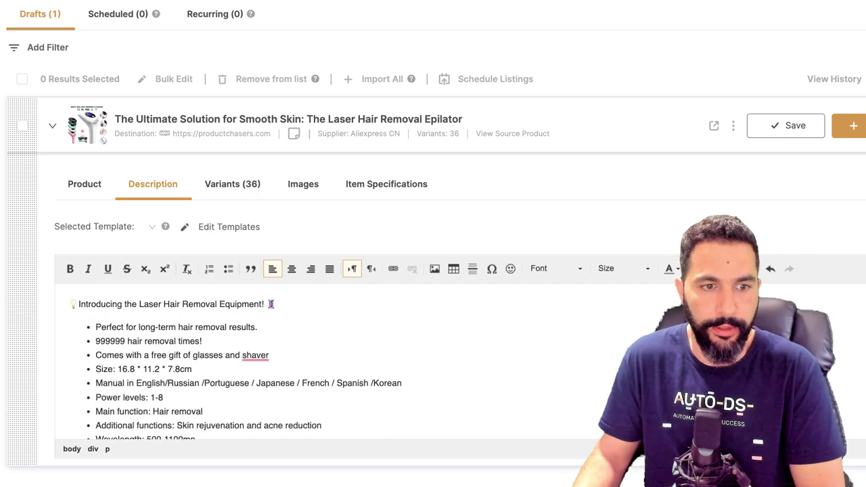
pyautogui.scroll(-5, 230, 330)
pyautogui.scroll(6, 230, 330)
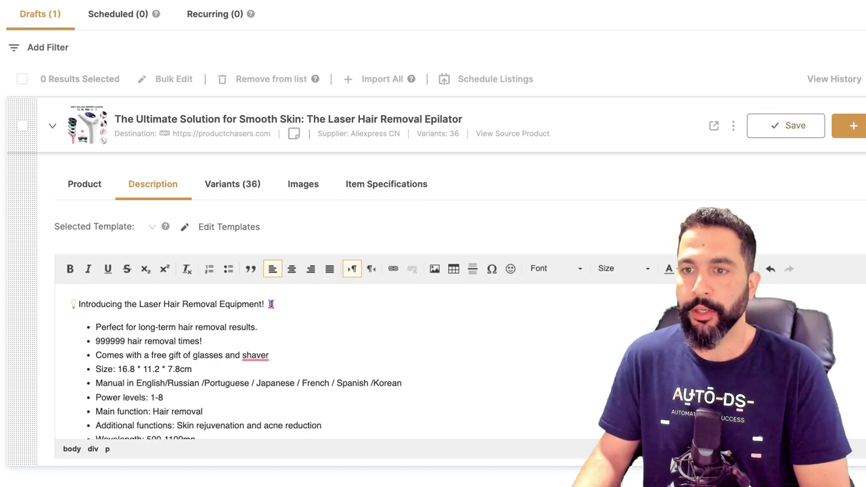
pyautogui.click(786, 126)
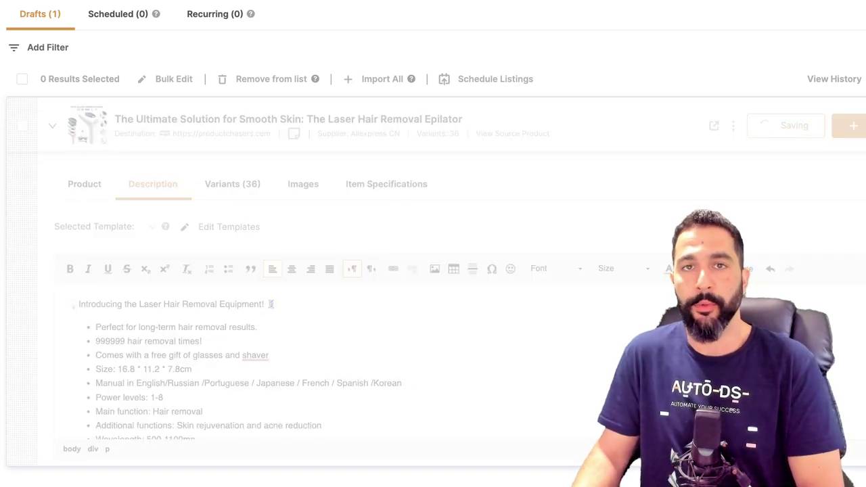
pyautogui.press('Escape')
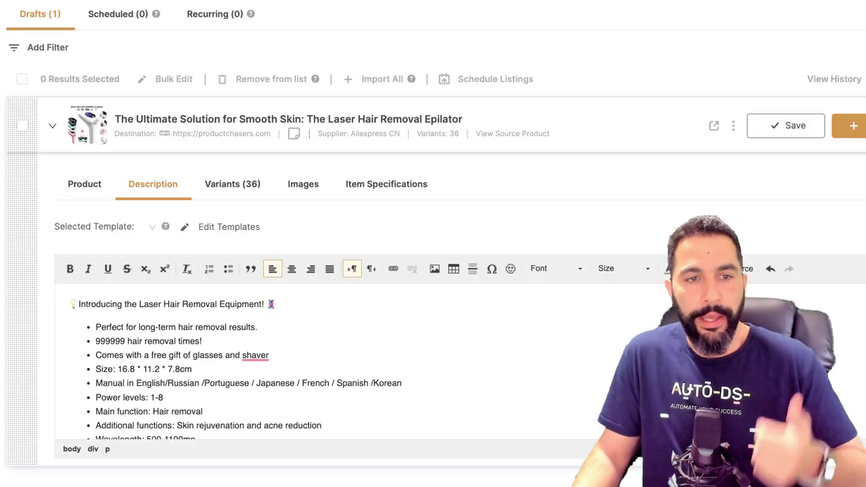
# Step: Review the draft's variants, examining their colors, plug types, stock status and prices
pyautogui.click(232, 184)
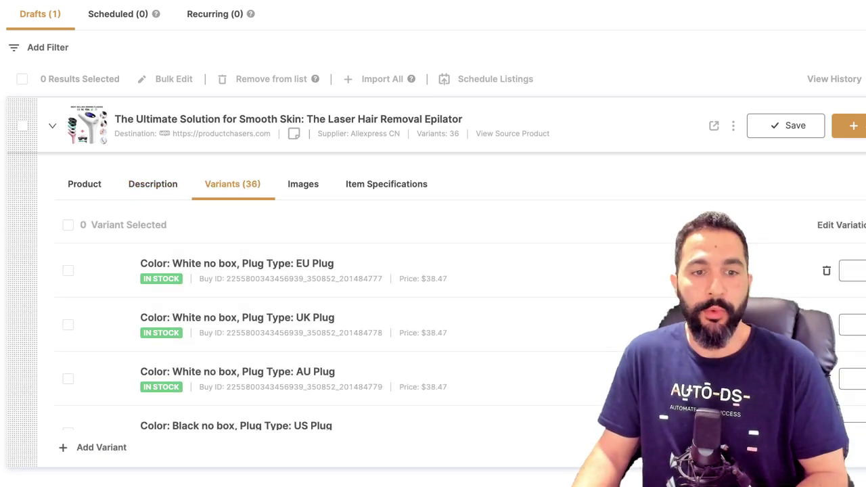
pyautogui.scroll(-3, 338, 339)
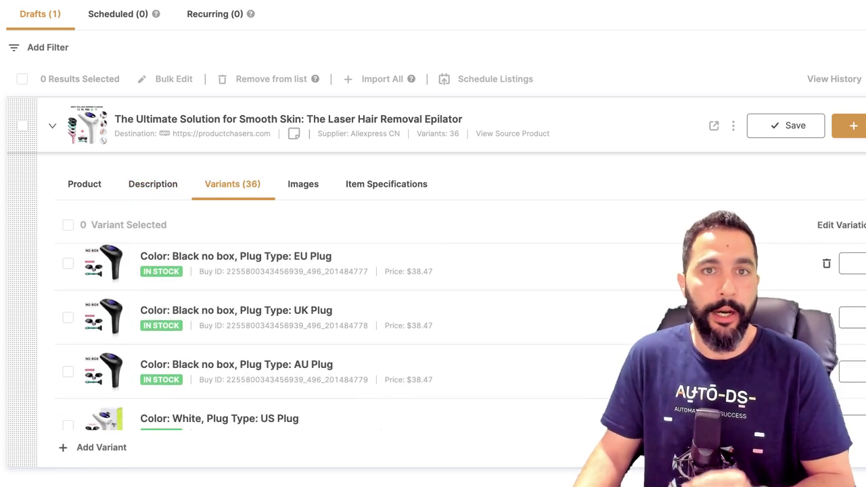
pyautogui.scroll(-1, 338, 338)
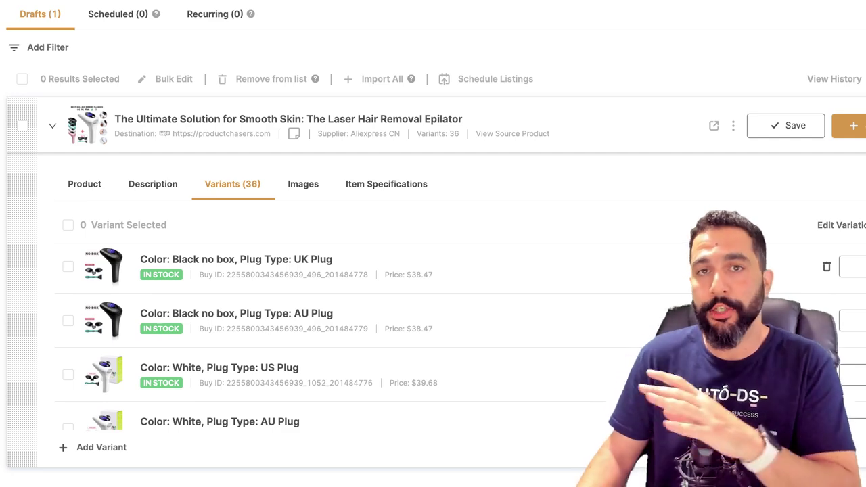
pyautogui.scroll(-5, 338, 338)
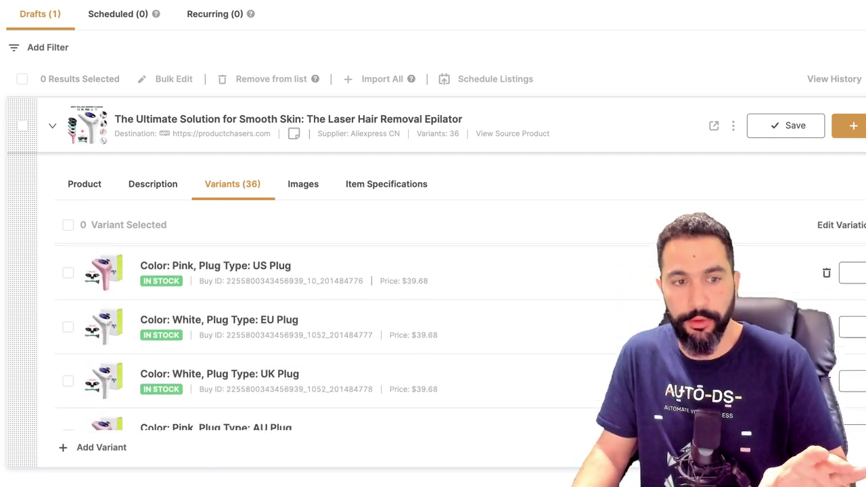
pyautogui.scroll(-6, 338, 338)
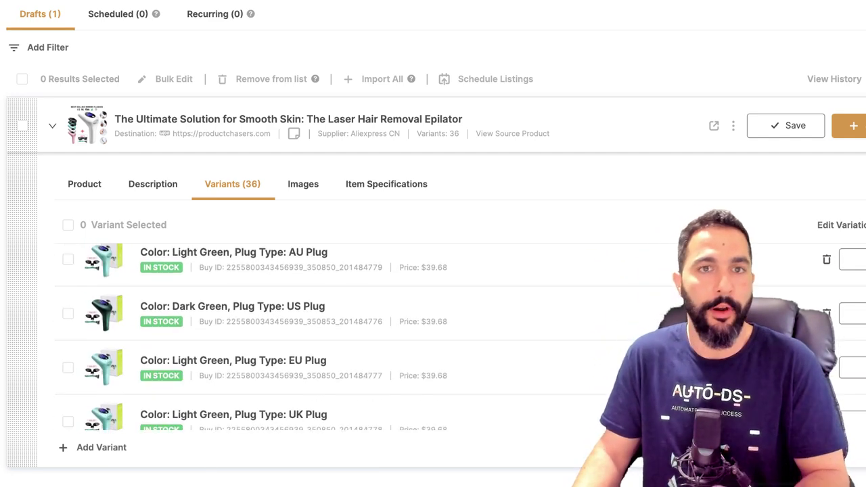
pyautogui.scroll(-8, 338, 338)
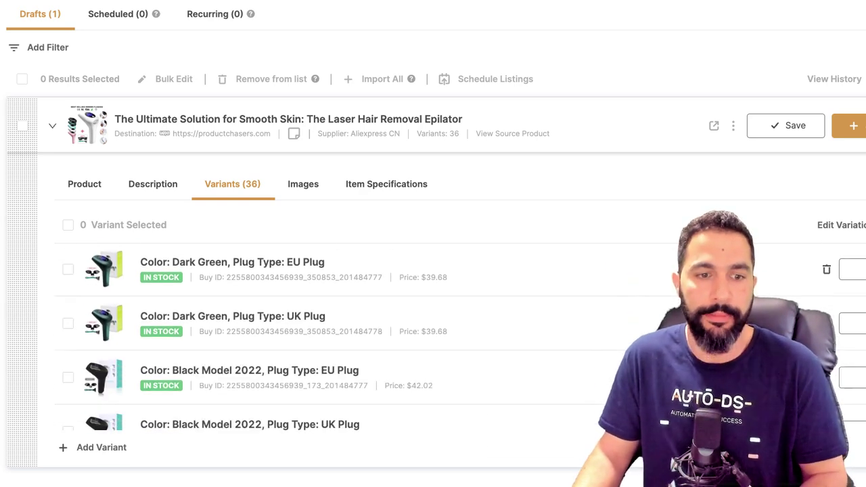
pyautogui.scroll(10, 338, 338)
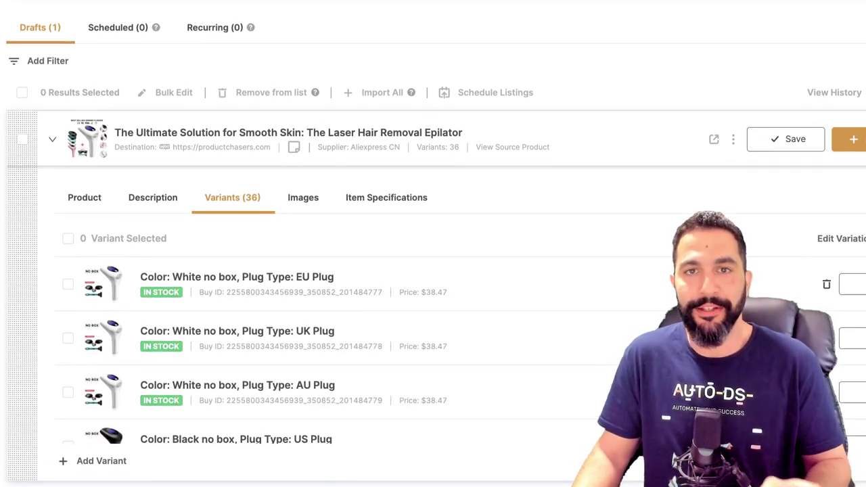
pyautogui.scroll(-2, 338, 339)
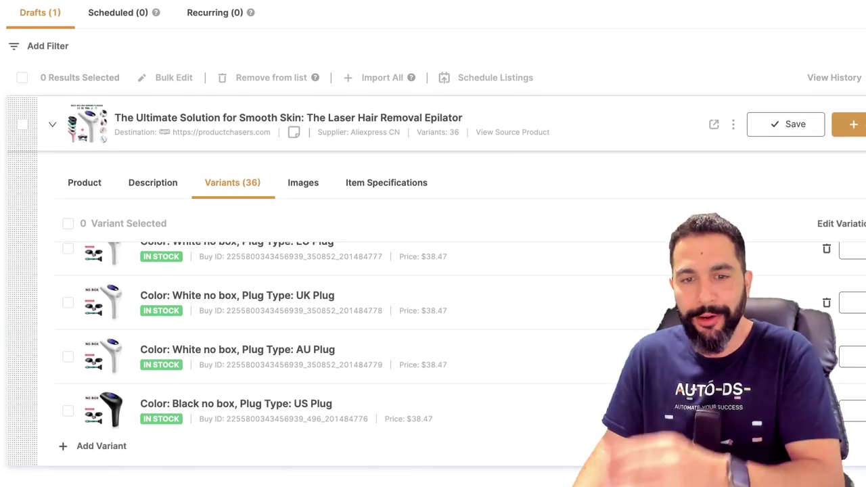
pyautogui.scroll(1, 271, 338)
# Step: For the White no box, EU Plug variant, set the fees to 15%, the percentage profit to 30% and the dollar profit to 0
pyautogui.click(855, 269)
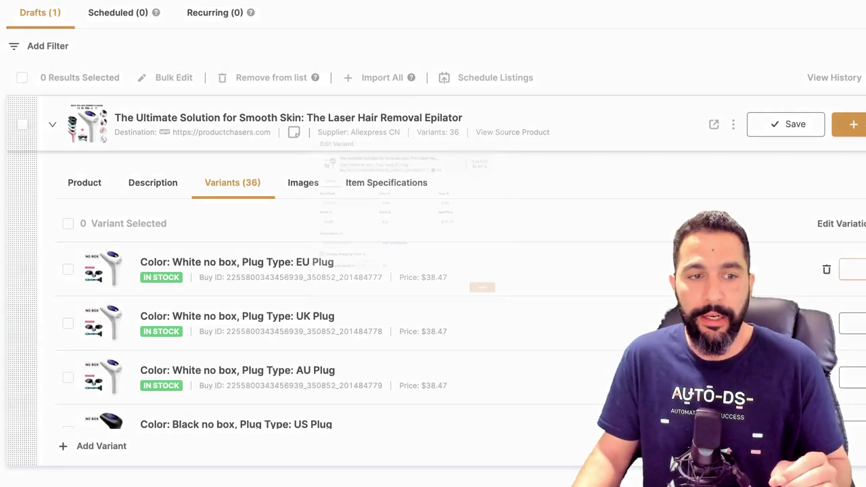
pyautogui.click(406, 179)
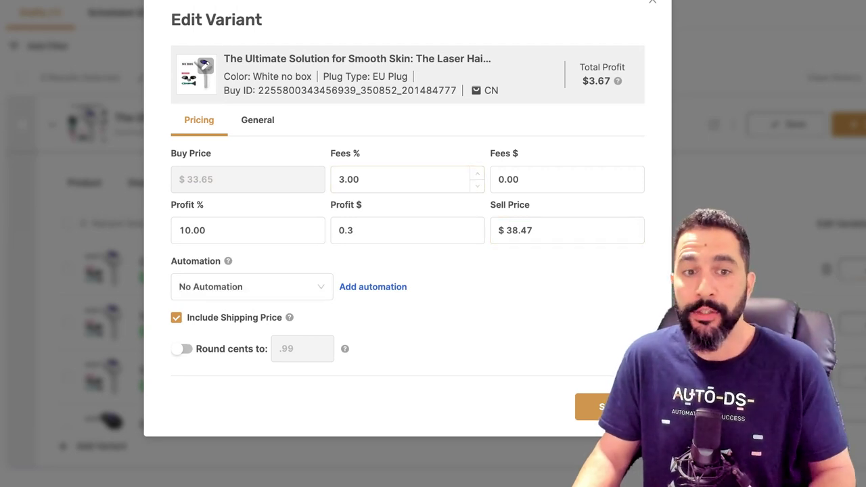
pyautogui.hotkey('ctrl', 'a')
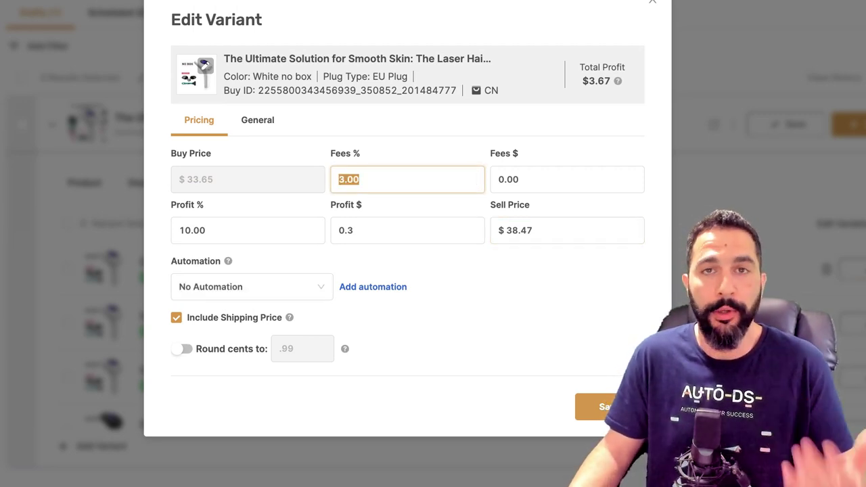
pyautogui.write('15')
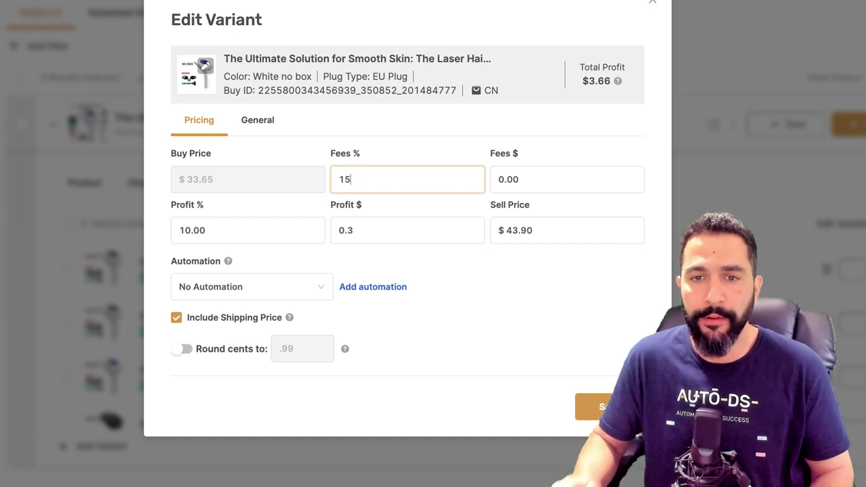
pyautogui.press('Tab')
pyautogui.press('Tab')
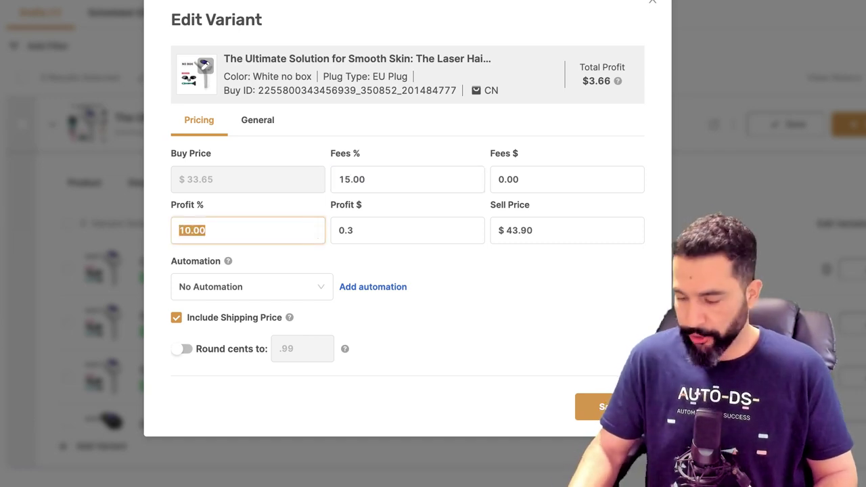
pyautogui.write('30')
pyautogui.press('Tab')
pyautogui.write('0')
pyautogui.press('Tab')
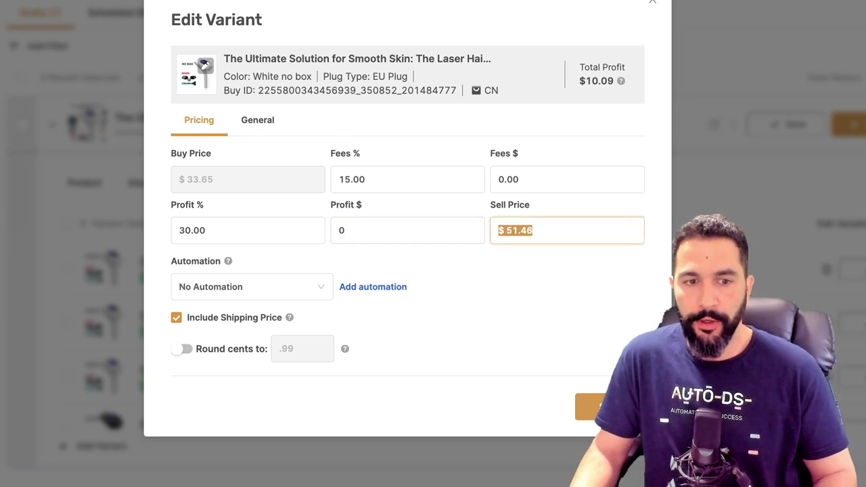
# Step: Round the EU Plug variant's price cents to .97 and leave the variant editor
pyautogui.click(181, 349)
pyautogui.click(297, 349)
pyautogui.press('BackSpace')
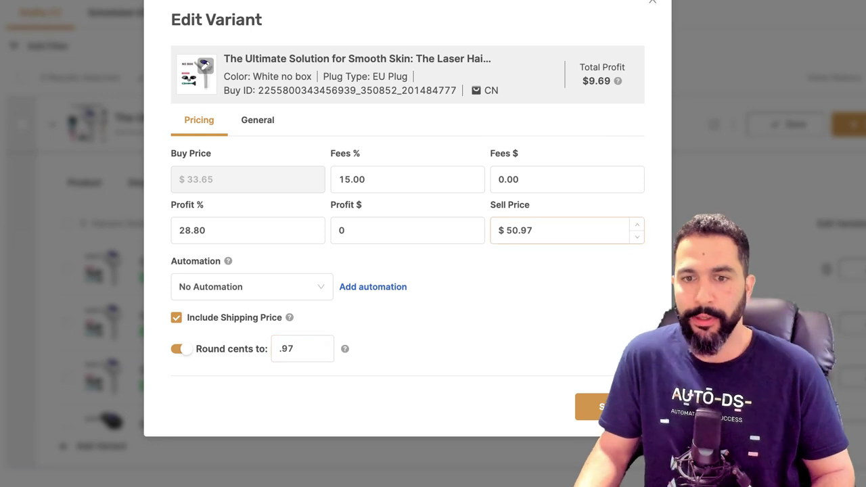
pyautogui.tripleClick(518, 231)
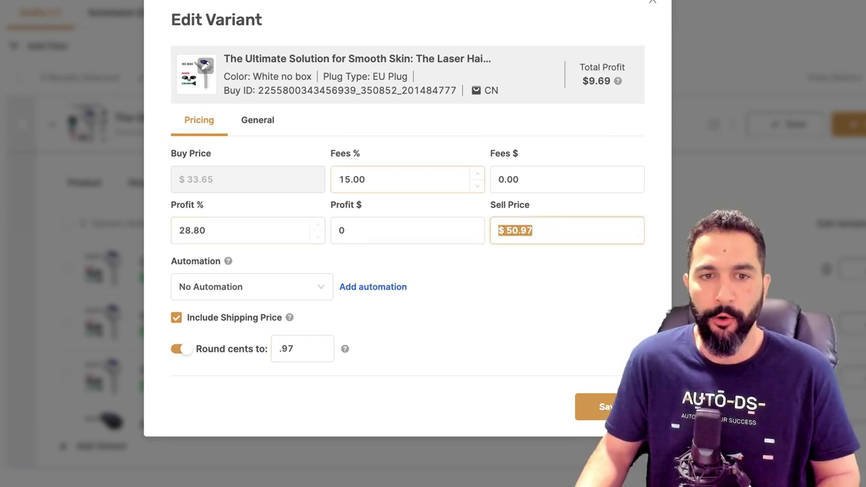
pyautogui.click(365, 179)
pyautogui.click(405, 139)
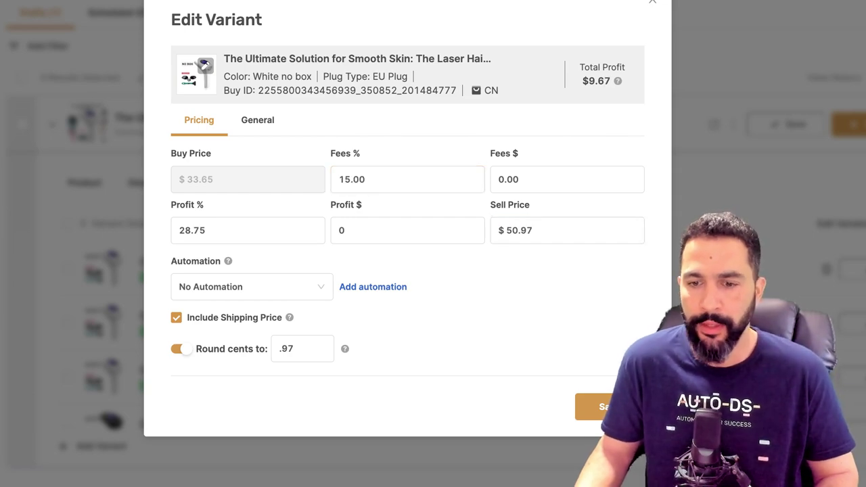
pyautogui.click(614, 408)
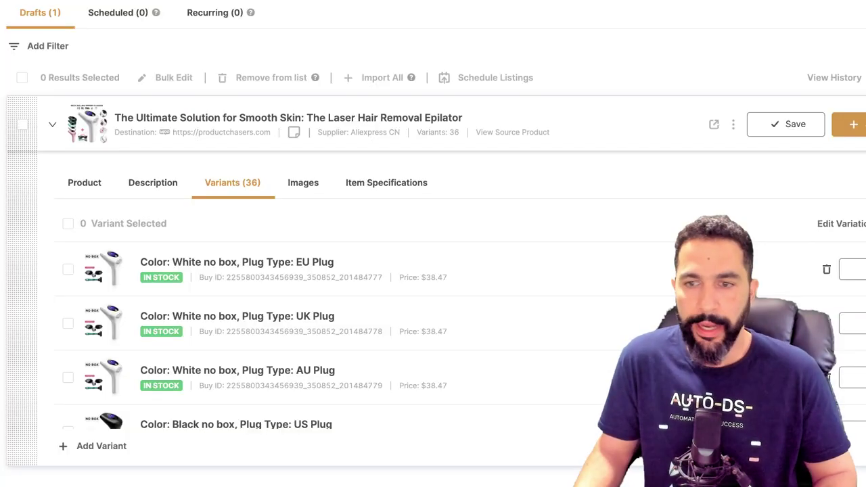
# Step: Select all variants of the epilator draft, open the bulk actions form for them, and close it without changes
pyautogui.click(855, 269)
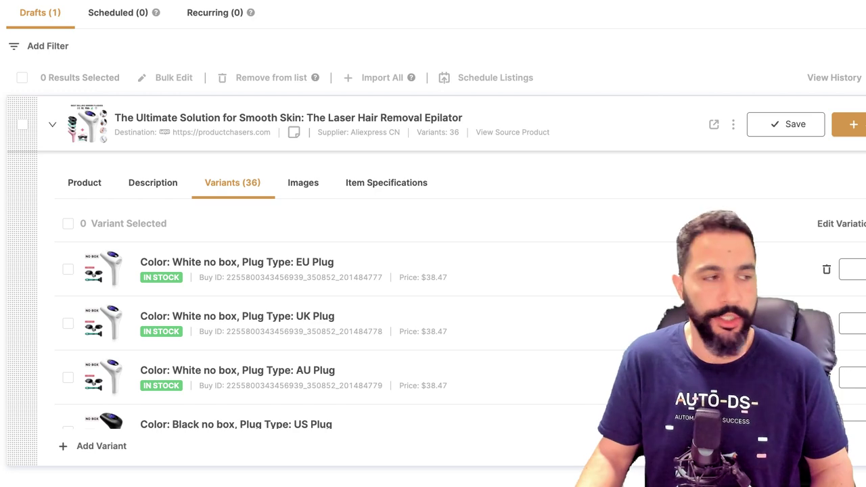
pyautogui.scroll(-3, 460, 335)
pyautogui.scroll(4, 460, 335)
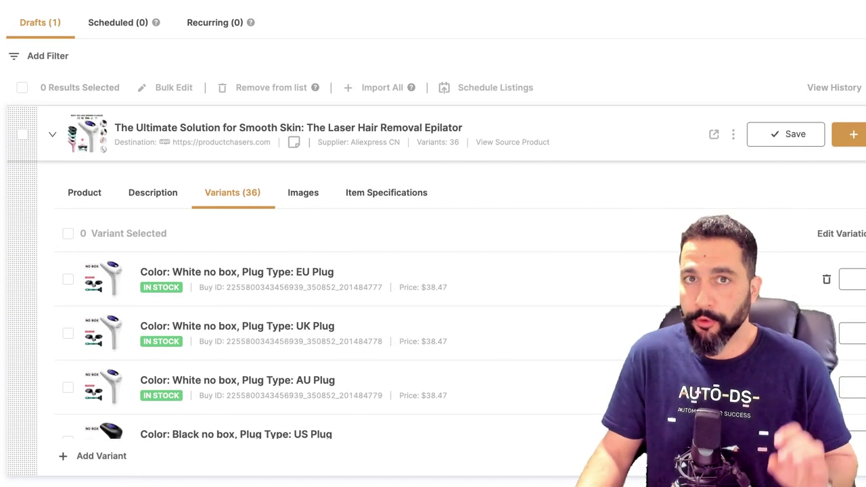
pyautogui.click(68, 233)
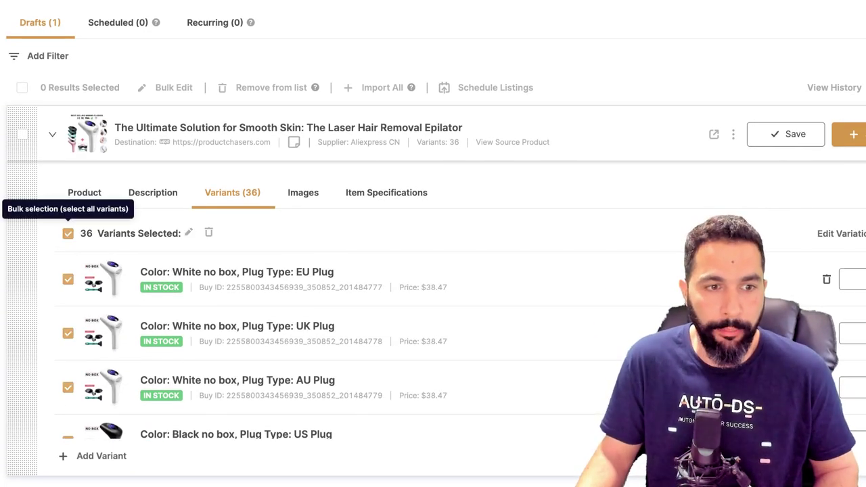
pyautogui.scroll(-5, 338, 345)
pyautogui.scroll(-3, 338, 345)
pyautogui.scroll(8, 338, 345)
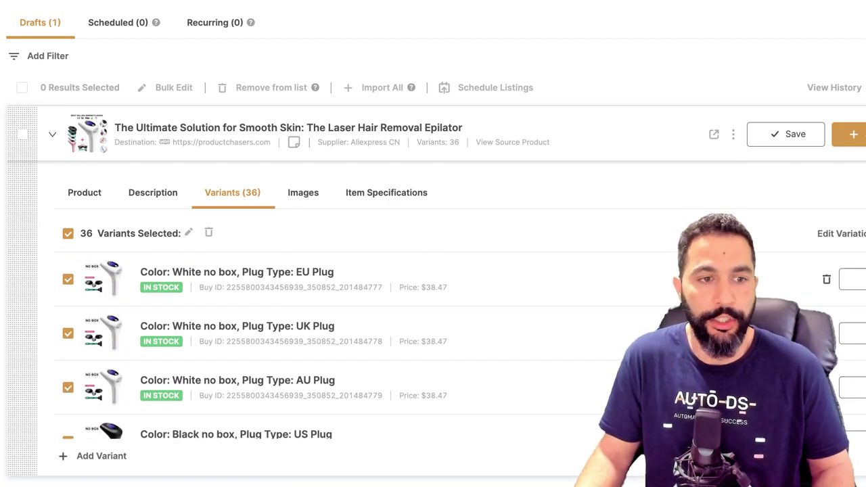
pyautogui.click(189, 233)
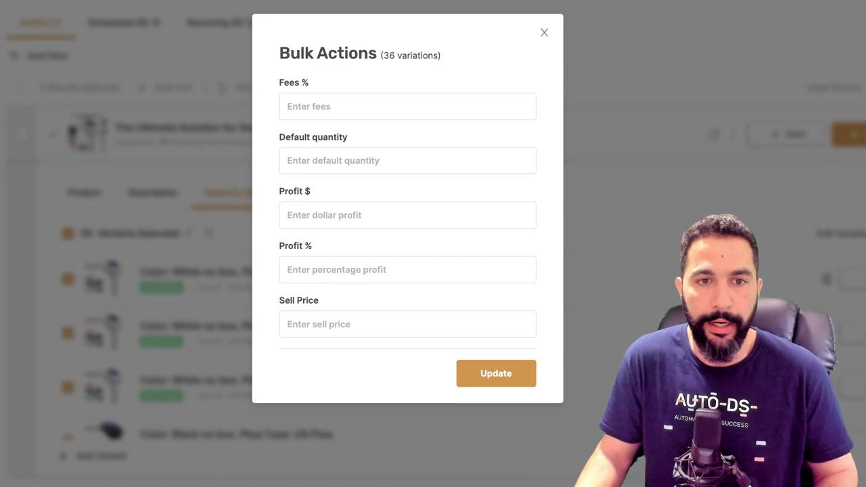
pyautogui.click(399, 106)
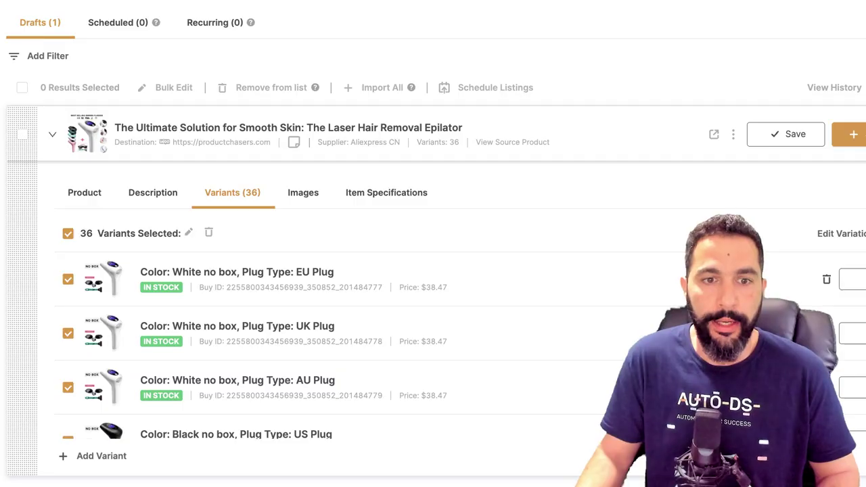
# Step: Look through the draft's product images, open the main image in the image editor, and leave it unedited
pyautogui.click(303, 192)
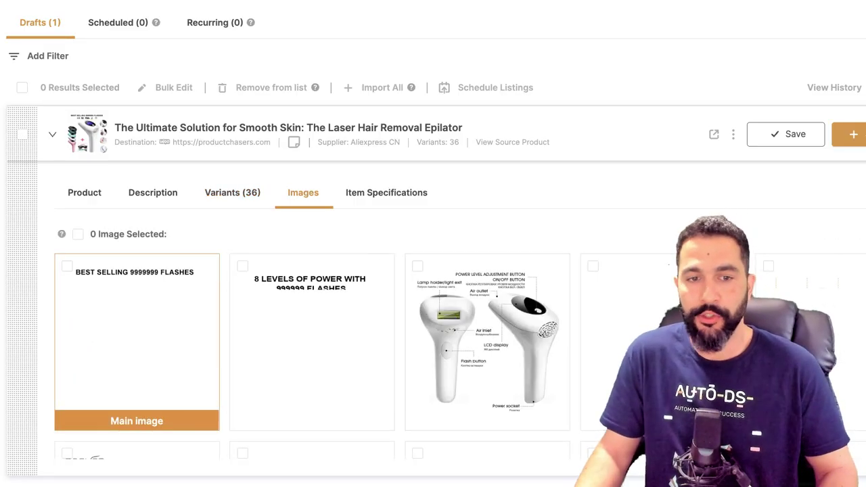
pyautogui.scroll(-1, 487, 331)
pyautogui.scroll(-10, 487, 331)
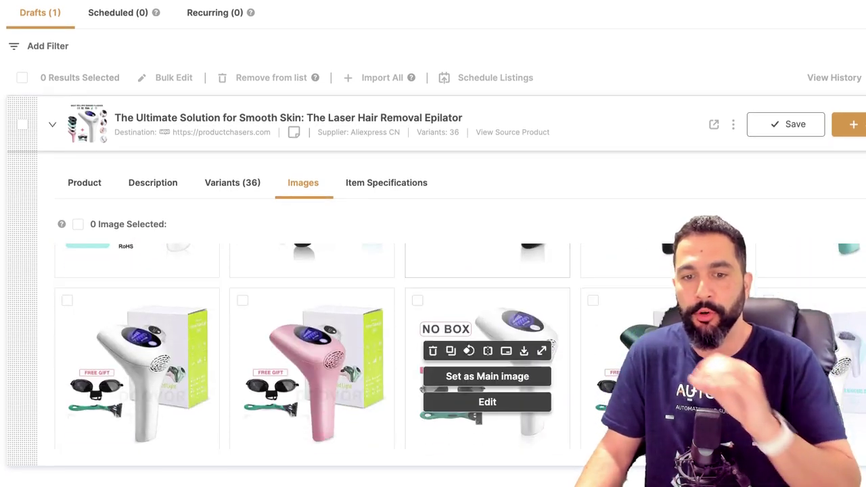
pyautogui.scroll(10, 487, 332)
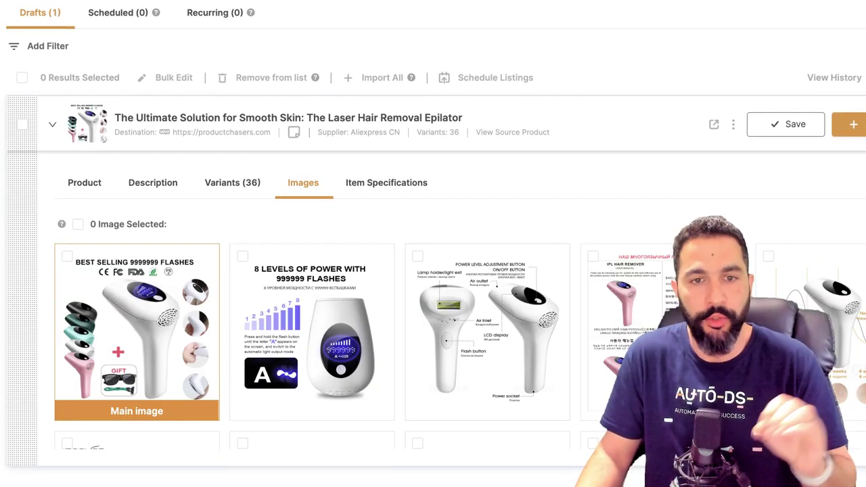
pyautogui.moveTo(136, 344)
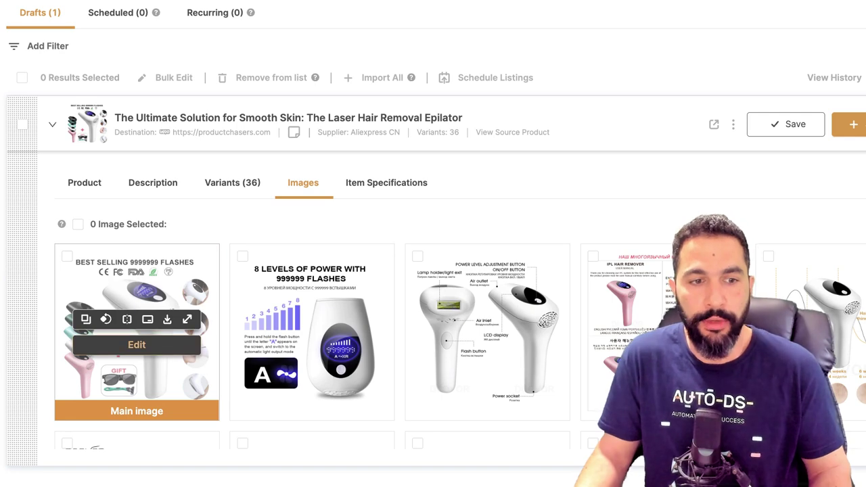
pyautogui.click(137, 344)
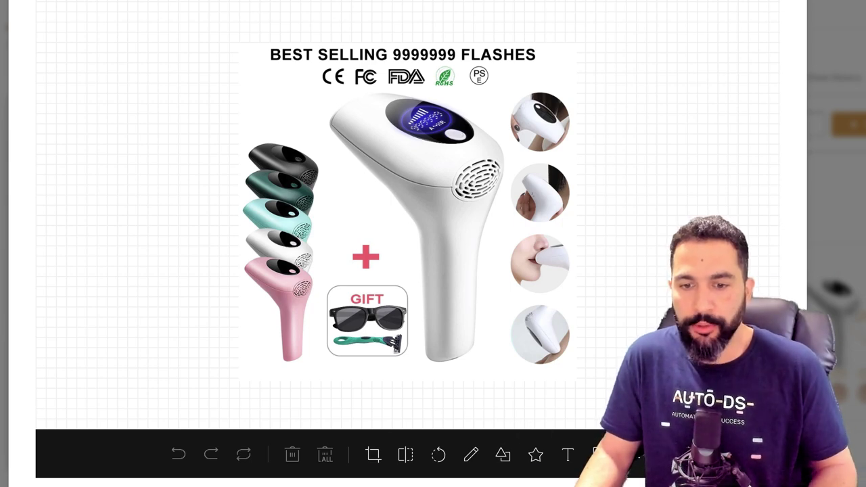
pyautogui.press('Escape')
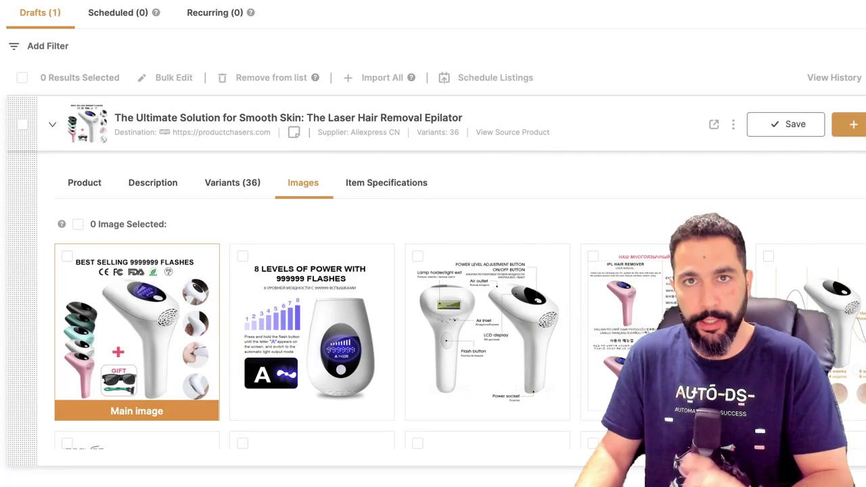
# Step: Review the draft's item specifications, from origin through size, and save the draft
pyautogui.scroll(-5, 338, 351)
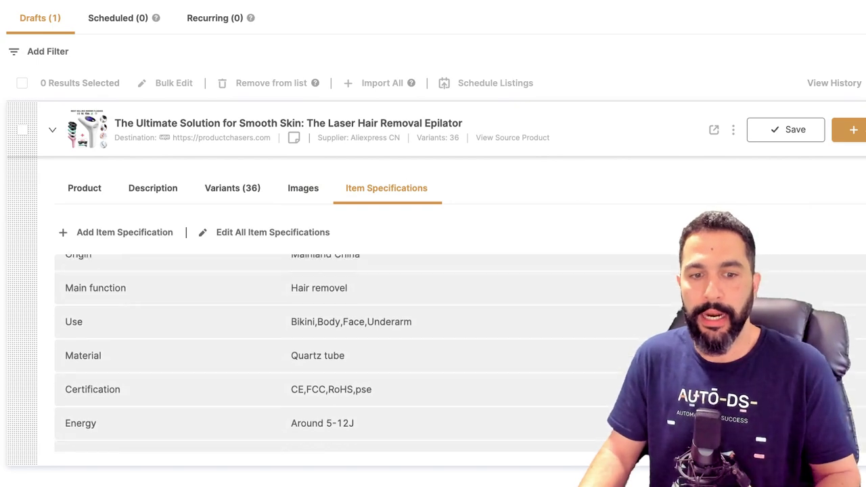
pyautogui.scroll(-3, 338, 352)
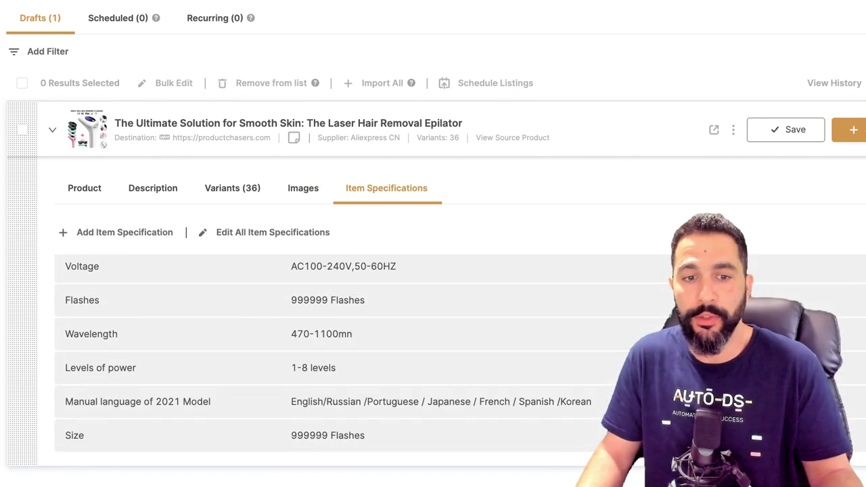
pyautogui.scroll(3, 338, 351)
pyautogui.scroll(5, 338, 351)
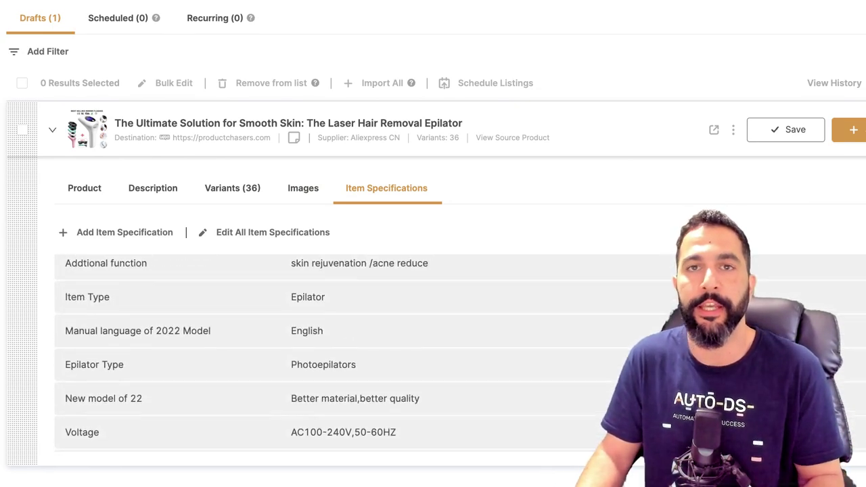
pyautogui.scroll(1, 338, 352)
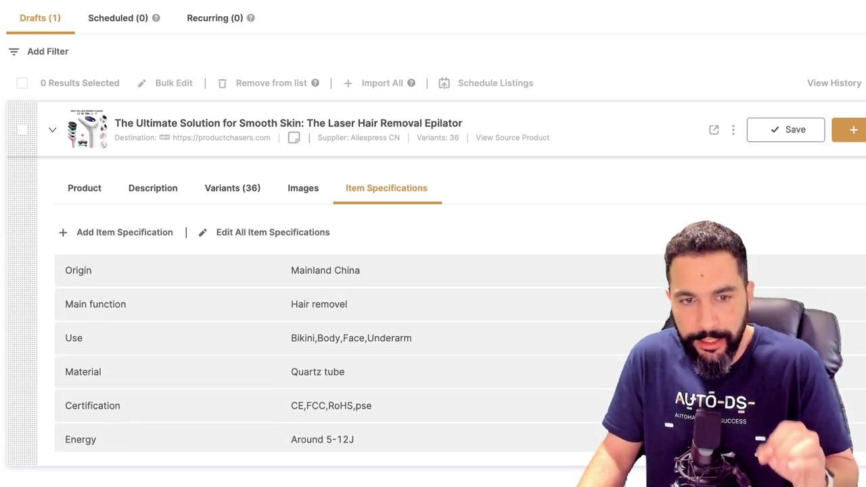
pyautogui.scroll(-3, 338, 352)
pyautogui.scroll(-3, 338, 352)
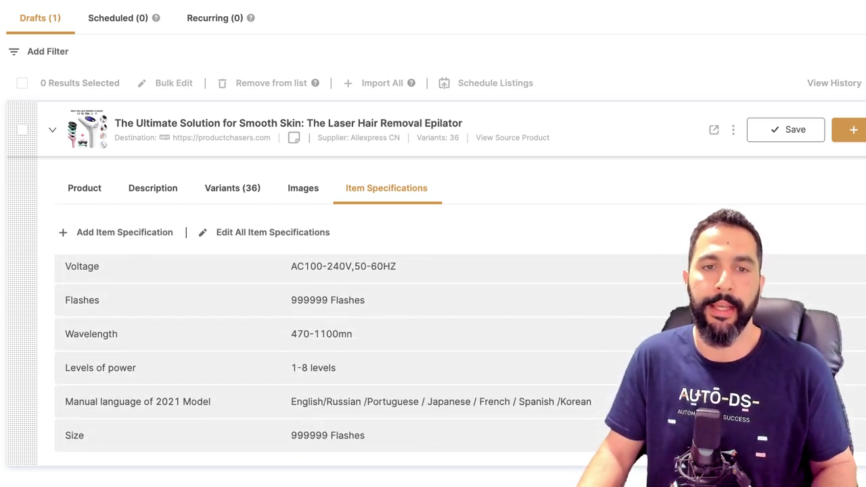
pyautogui.click(806, 130)
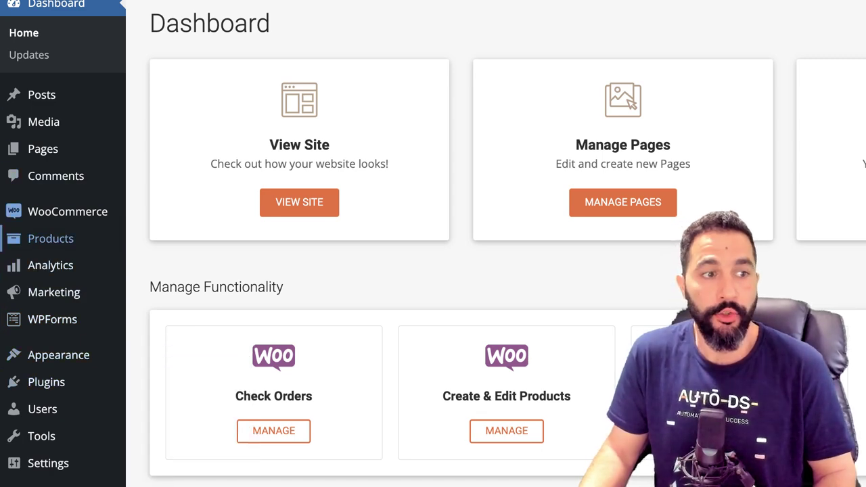
# Step: In the WordPress dashboard, open the store's product list and look through the imported epilator and the sample products
pyautogui.click(51, 239)
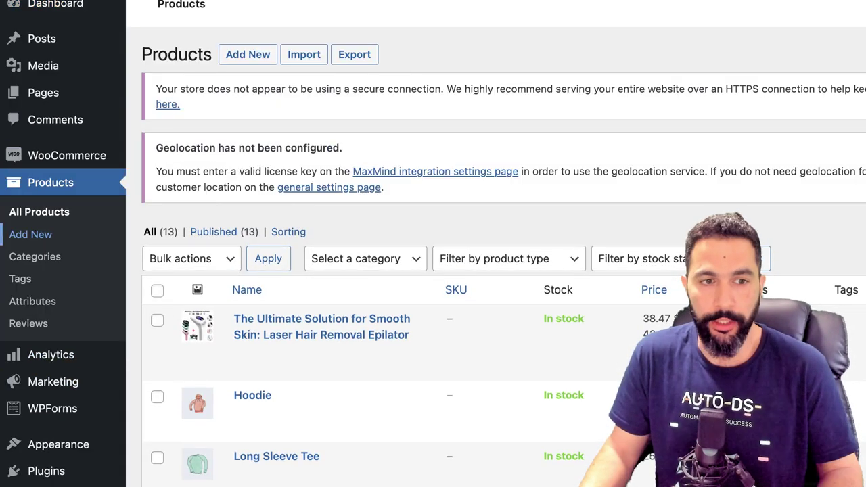
pyautogui.scroll(-2, 203, 203)
pyautogui.press('super+plus')
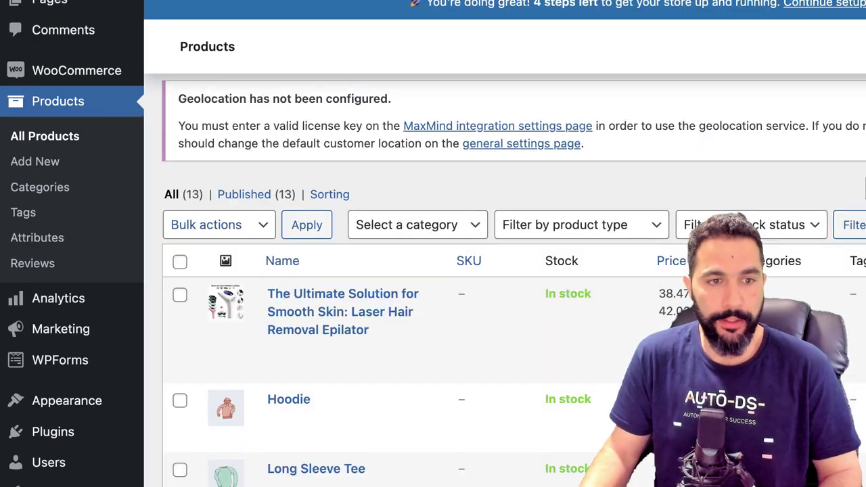
pyautogui.scroll(-6, 433, 257)
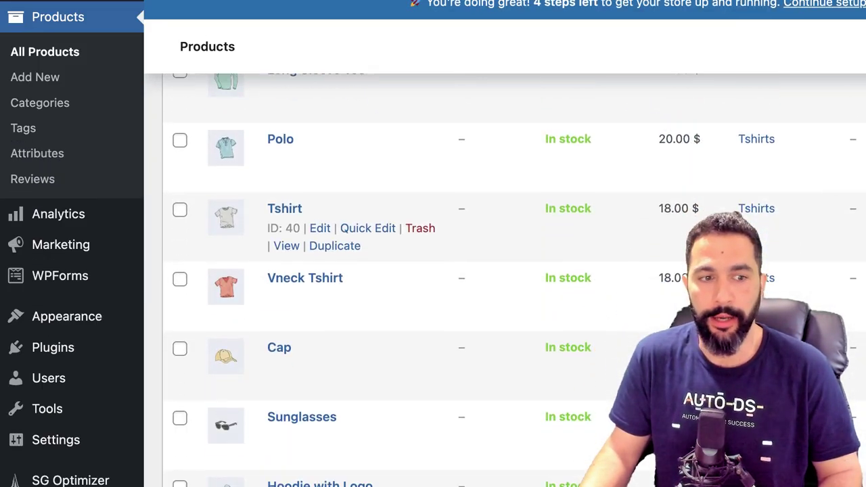
pyautogui.scroll(4, 433, 257)
pyautogui.scroll(3, 338, 257)
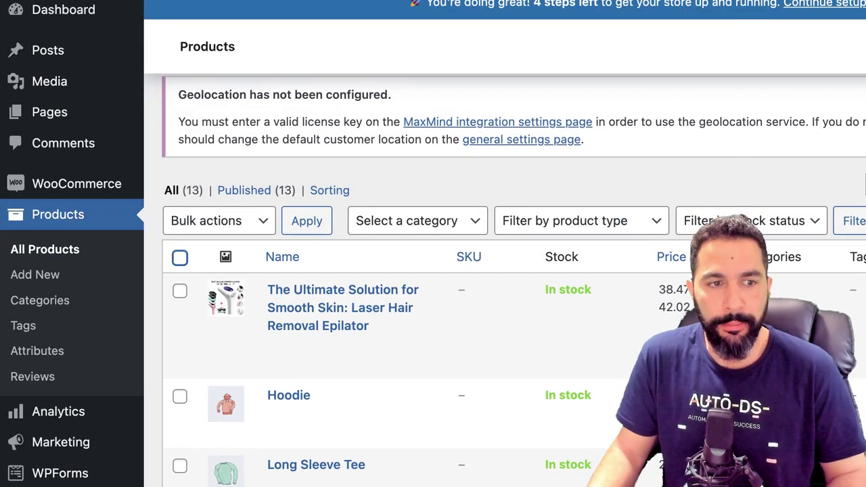
# Step: Select all sample products from Hoodie through Belt, excluding the laser epilator, and move them to the trash in bulk
pyautogui.click(180, 258)
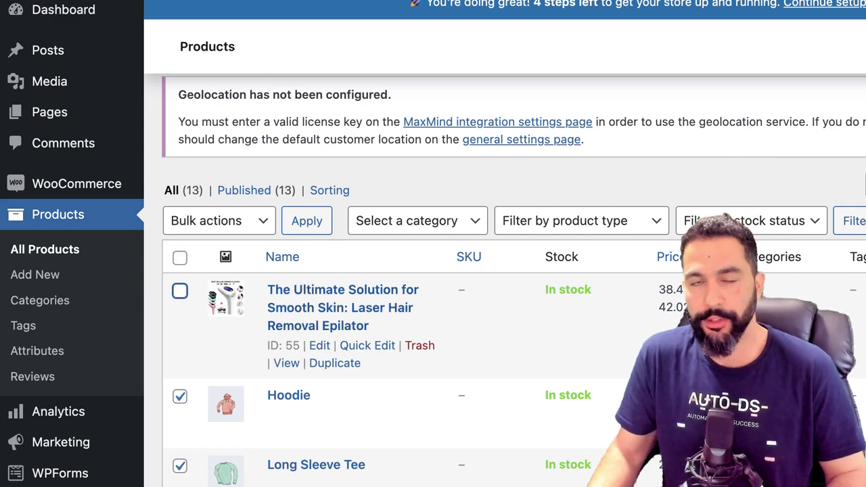
pyautogui.scroll(-6, 406, 284)
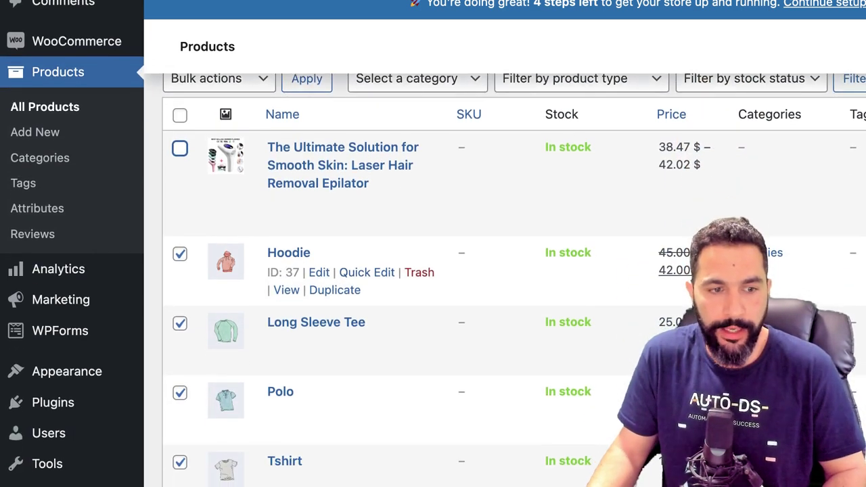
pyautogui.scroll(-6, 432, 284)
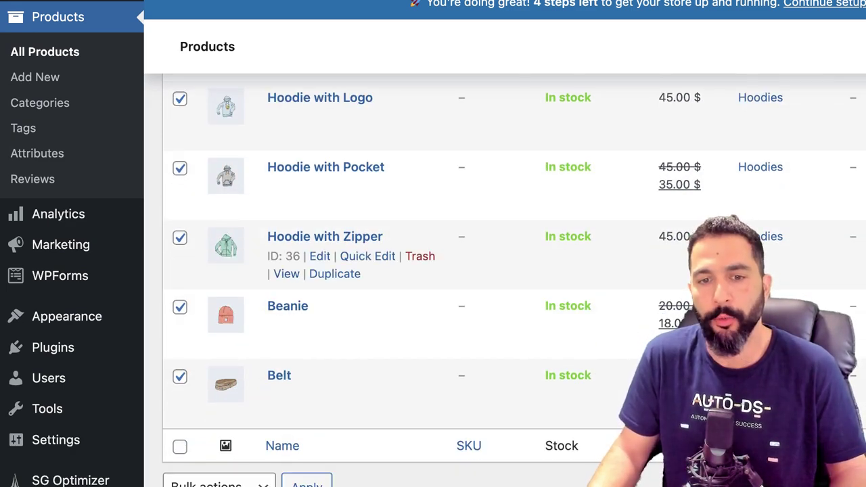
pyautogui.scroll(12, 338, 257)
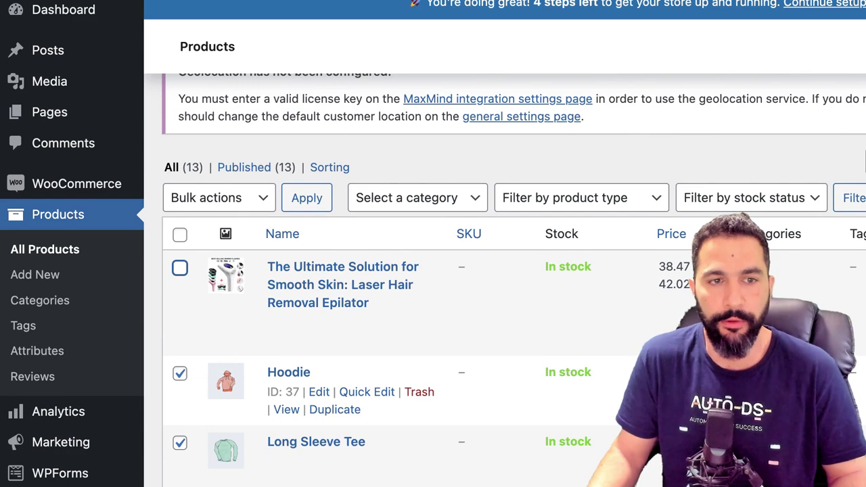
pyautogui.scroll(1, 338, 284)
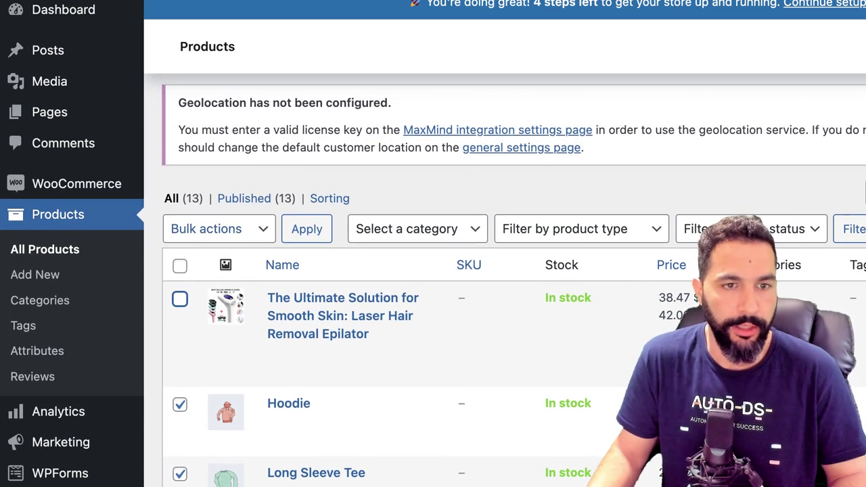
pyautogui.click(218, 229)
pyautogui.press('Return')
pyautogui.click(306, 228)
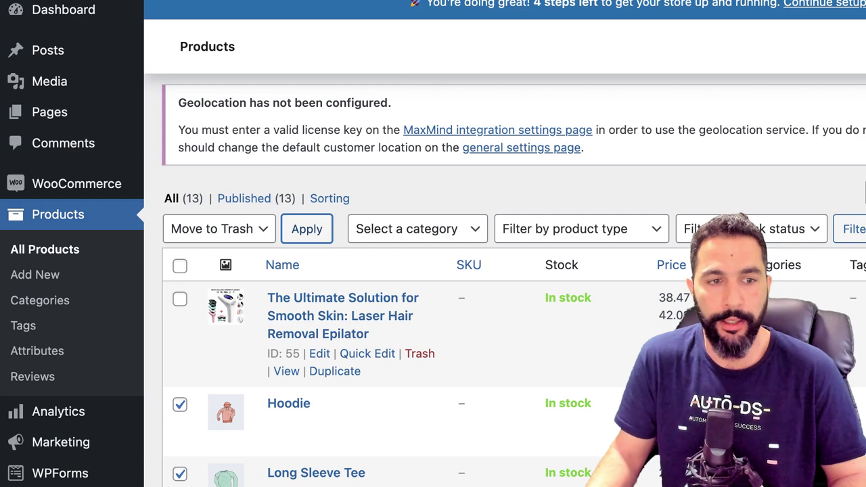
pyautogui.scroll(-3, 406, 271)
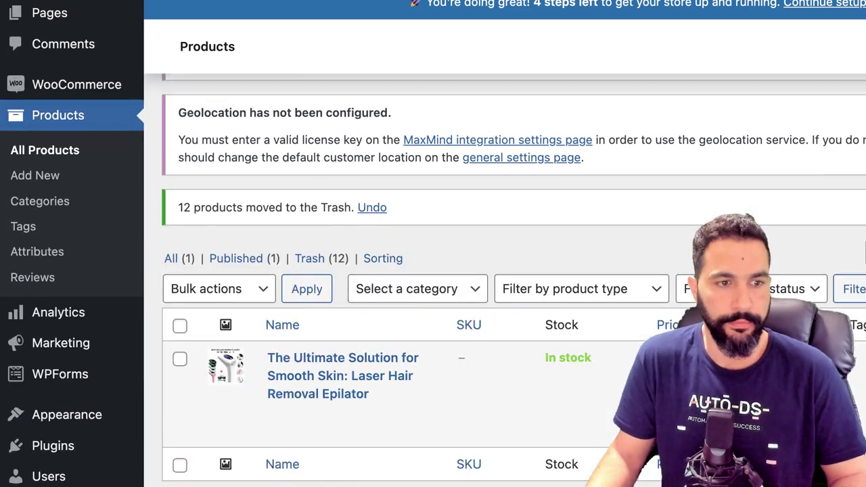
pyautogui.scroll(-1, 352, 183)
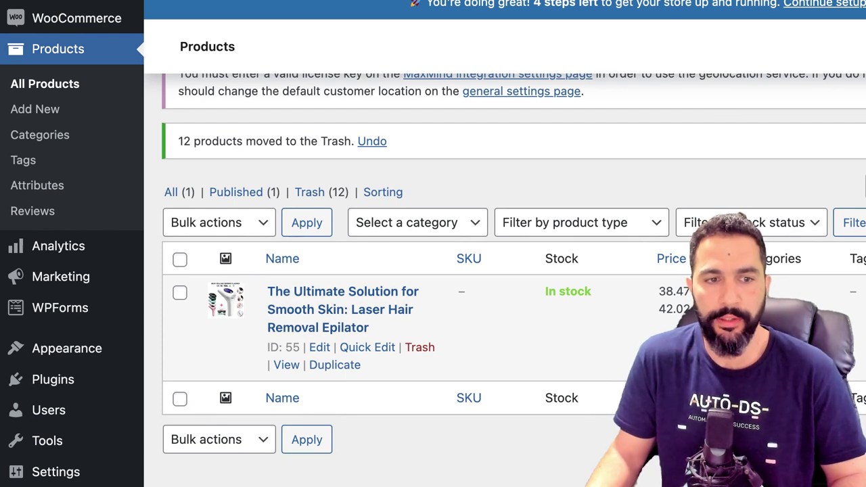
# Step: Open the Laser Hair Removal Epilator product for editing and look over its title
pyautogui.scroll(-1, 505, 270)
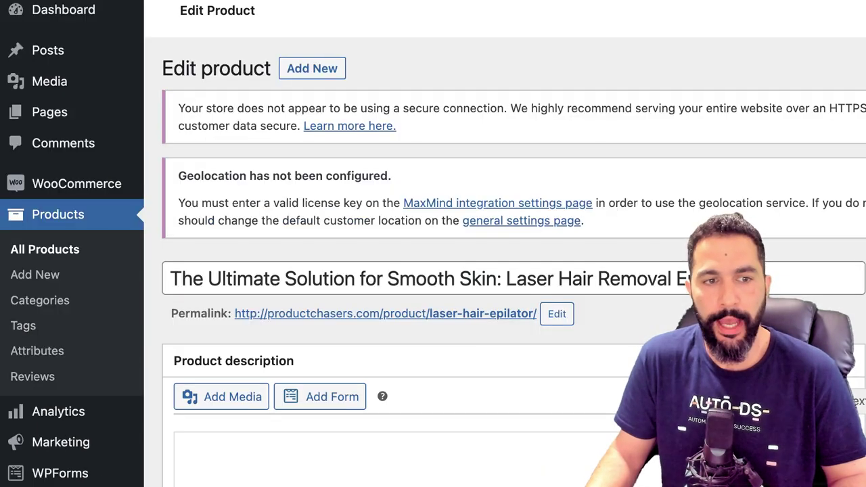
pyautogui.scroll(-5, 433, 270)
pyautogui.scroll(-1, 433, 270)
pyautogui.hscroll(2, 433, 270)
pyautogui.scroll(3, 433, 270)
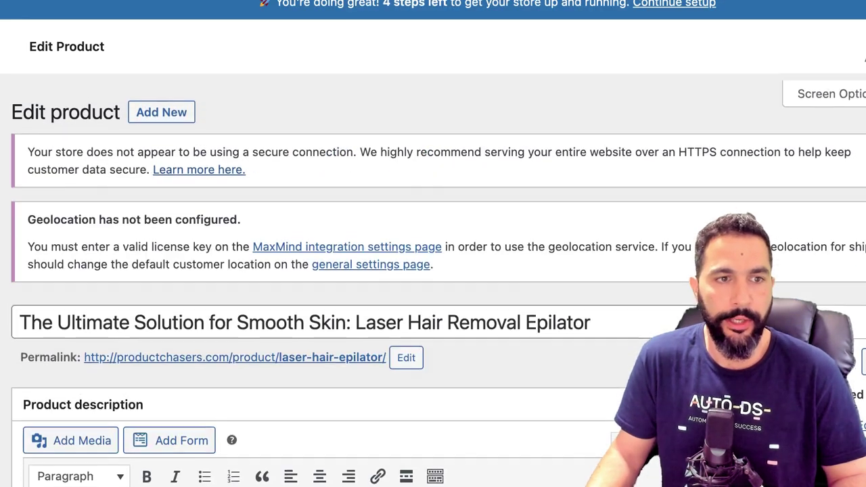
pyautogui.moveTo(71, 314); pyautogui.dragTo(443, 315)
pyautogui.click(448, 315)
pyautogui.scroll(-2, 448, 315)
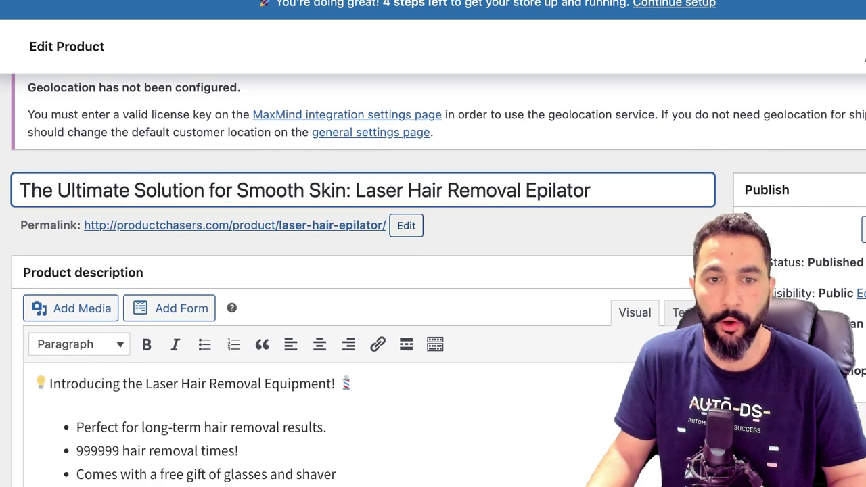
# Step: Open the product's permalink slug for editing and close it without changing the slug
pyautogui.click(405, 226)
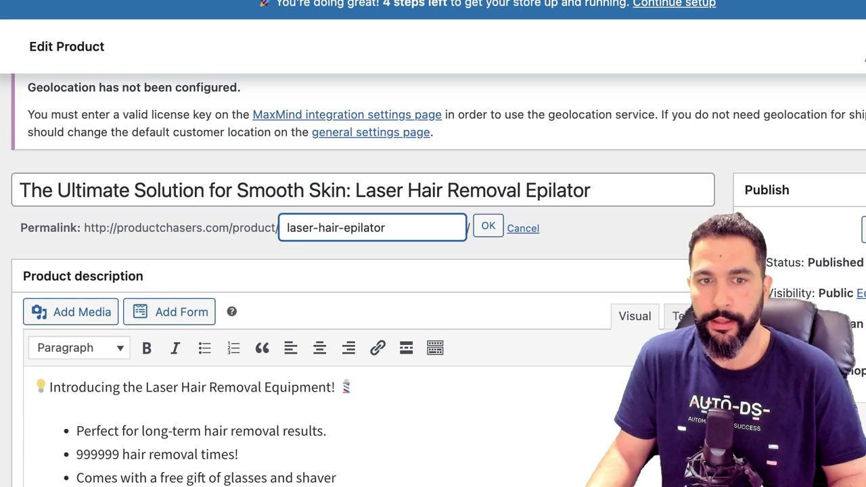
pyautogui.moveTo(399, 228); pyautogui.dragTo(325, 228)
pyautogui.doubleClick(300, 228)
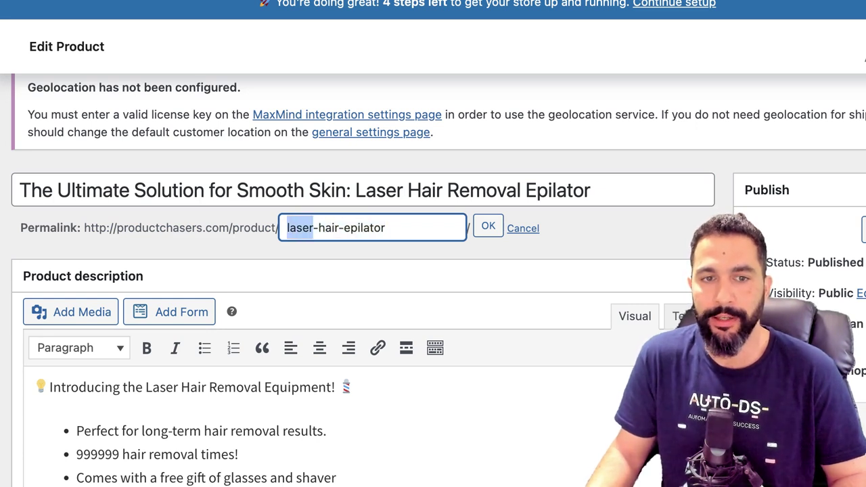
pyautogui.press('Return')
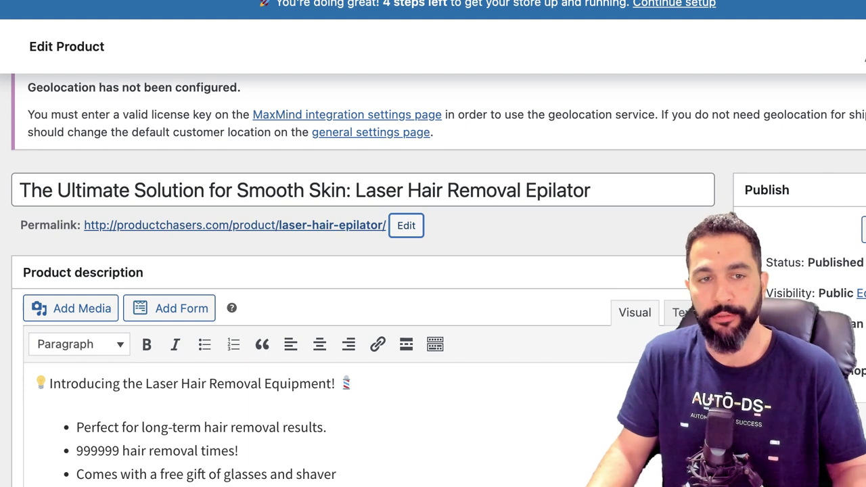
# Step: Make the description's opening line, "Introducing the Laser Hair Removal Equipment!", bold
pyautogui.scroll(-3, 232, 234)
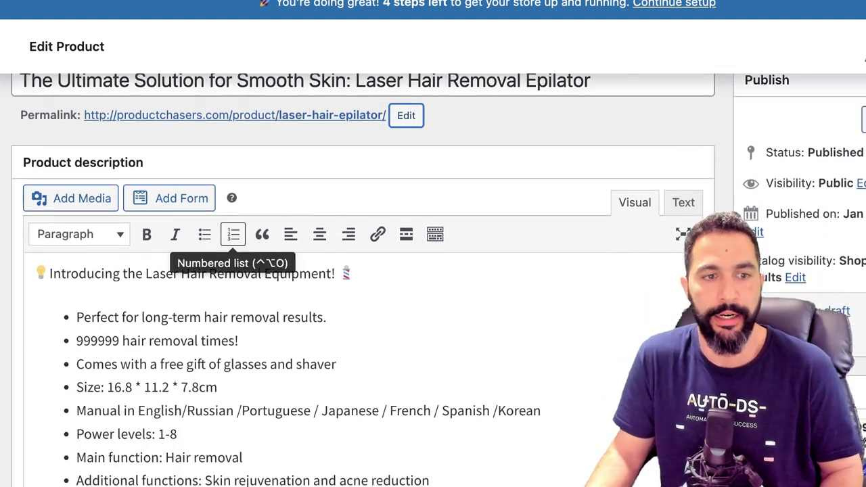
pyautogui.moveTo(353, 250); pyautogui.dragTo(35, 250)
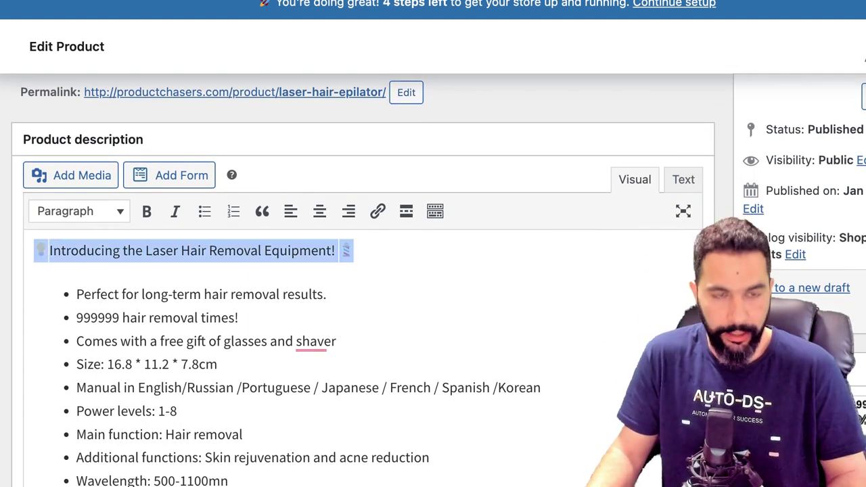
pyautogui.hotkey('ctrl', 'b')
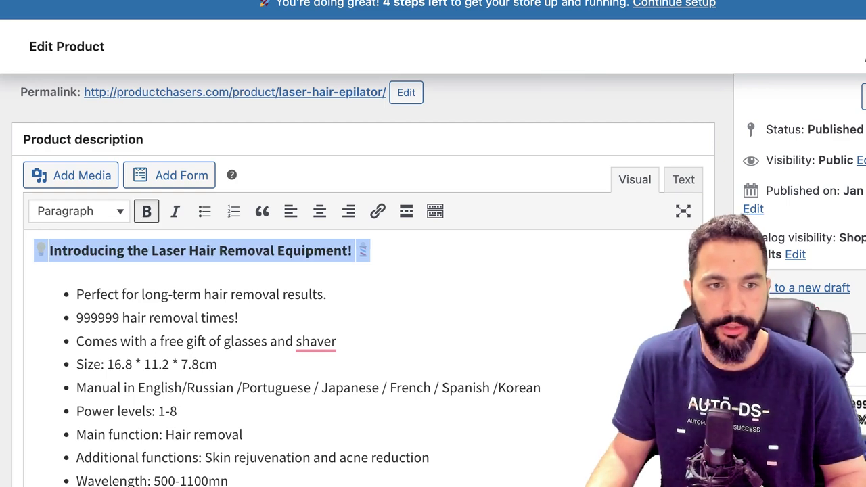
pyautogui.click(254, 294)
# Step: Review the rest of the product description, the inventory and shipping data, and the short description
pyautogui.scroll(-9, 365, 277)
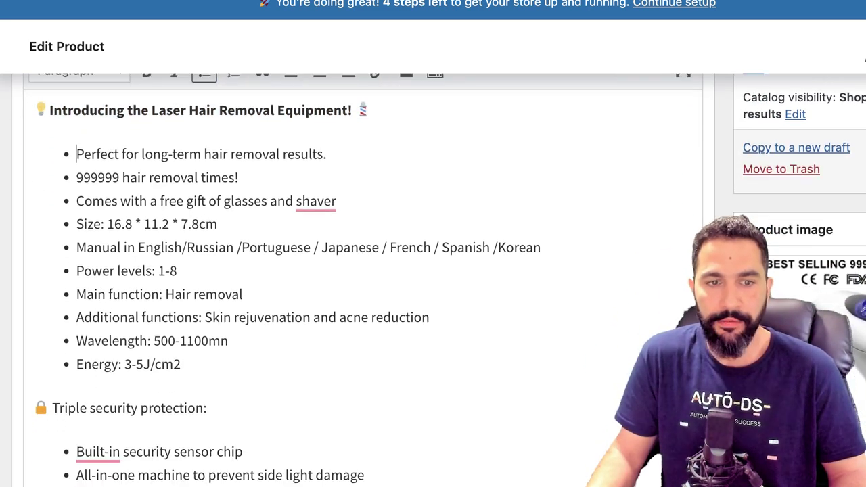
pyautogui.scroll(-10, 365, 278)
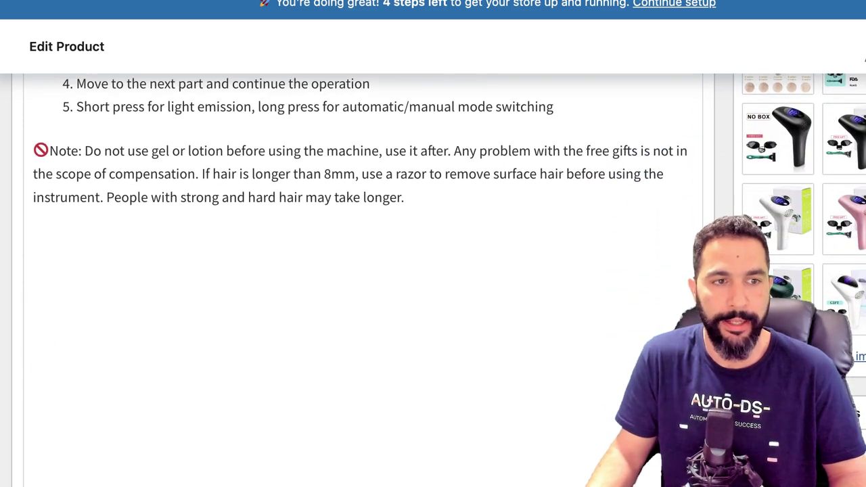
pyautogui.scroll(16, 365, 278)
pyautogui.scroll(-8, 365, 277)
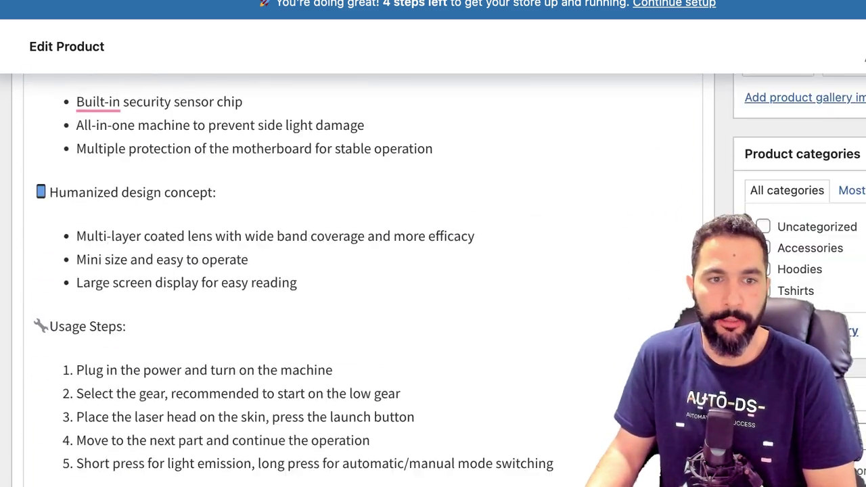
pyautogui.scroll(-15, 365, 277)
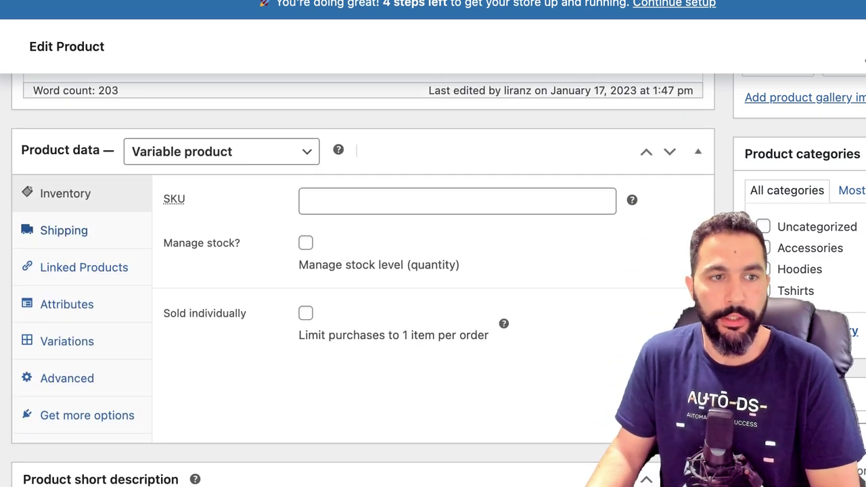
pyautogui.scroll(1, 223, 172)
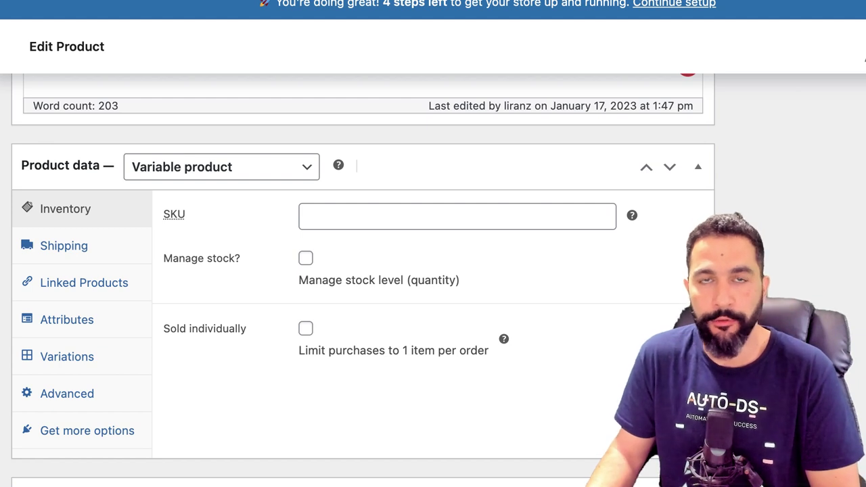
pyautogui.click(64, 245)
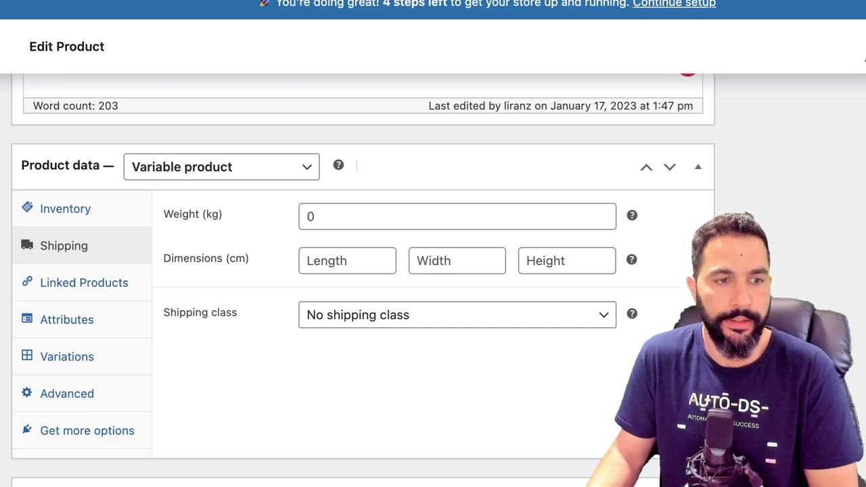
pyautogui.scroll(-10, 365, 271)
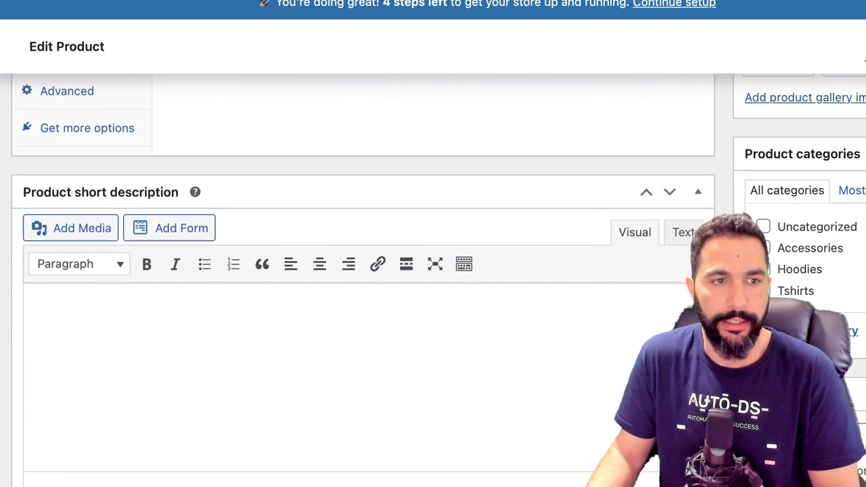
pyautogui.scroll(5, 432, 271)
pyautogui.scroll(-2, 433, 270)
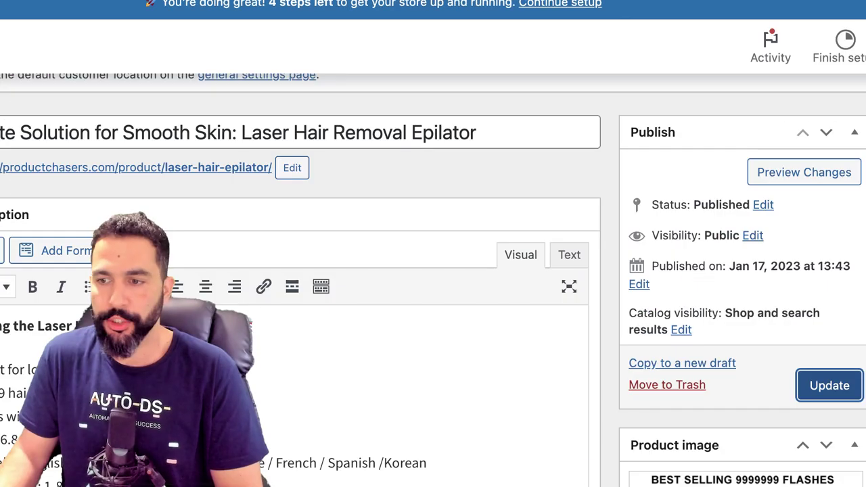
# Step: Update the epilator product and go to the site's pages to edit the Laser Hair Epilator home page
pyautogui.click(829, 385)
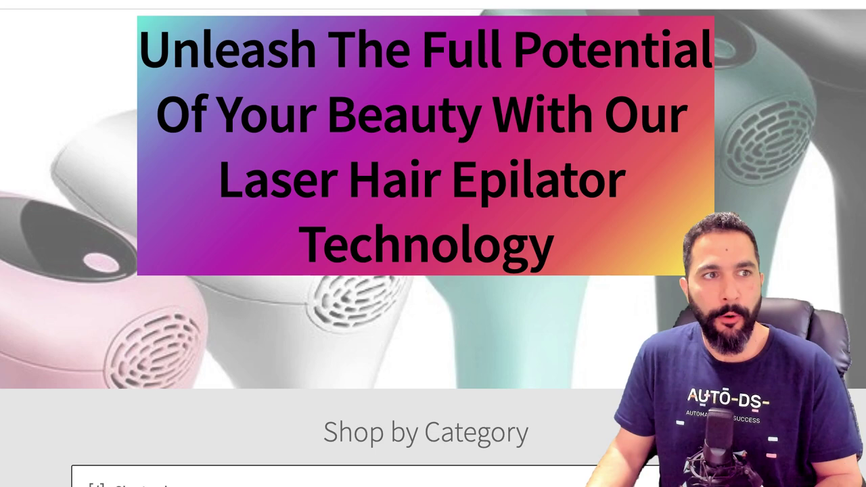
pyautogui.scroll(3, 433, 247)
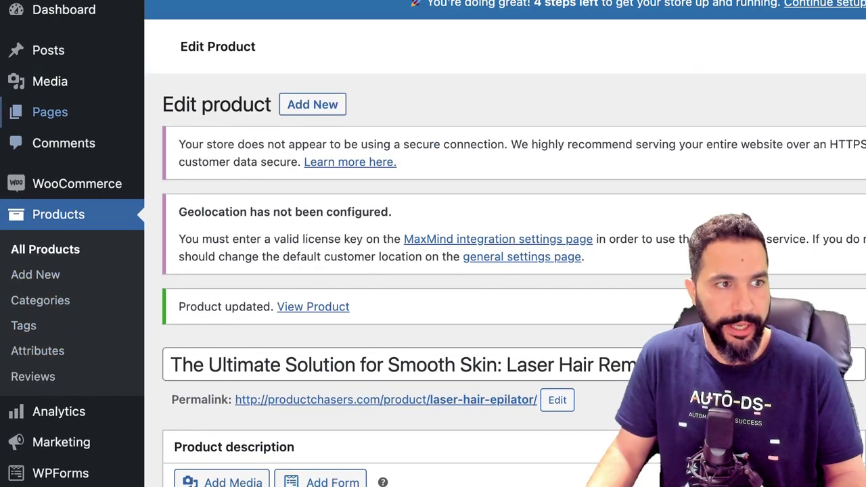
pyautogui.click(51, 110)
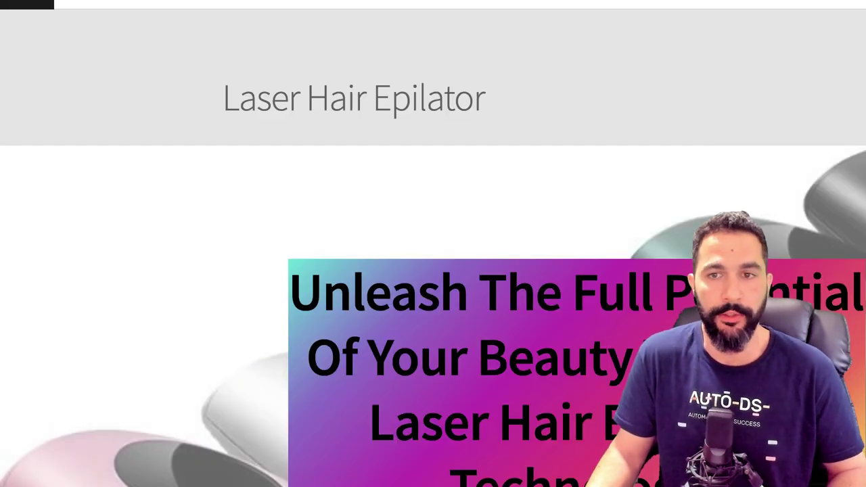
# Step: Delete the shortcode blocks beneath the home page headings, from Shop by Category through Best Sellers
pyautogui.scroll(-10, 433, 270)
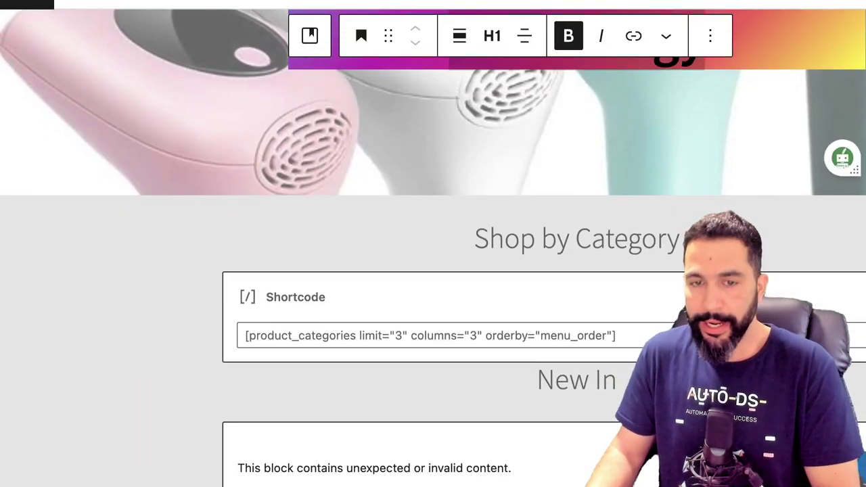
pyautogui.scroll(-2, 432, 271)
pyautogui.click(433, 182)
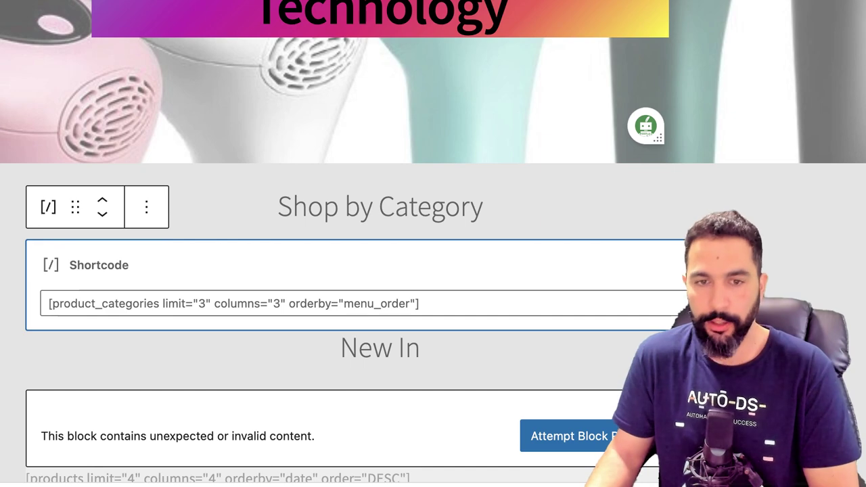
pyautogui.press('BackSpace')
pyautogui.click(379, 389)
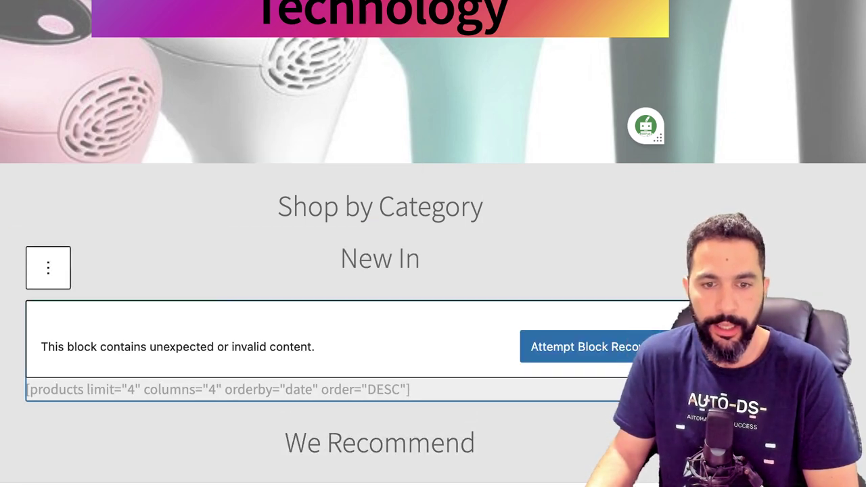
pyautogui.press('BackSpace')
pyautogui.click(378, 389)
pyautogui.press('BackSpace')
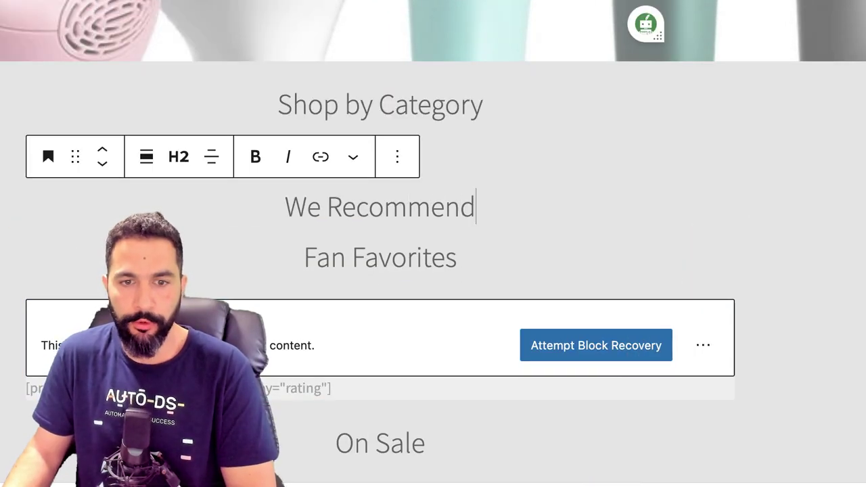
pyautogui.click(378, 388)
pyautogui.press('BackSpace')
pyautogui.click(379, 388)
pyautogui.press('BackSpace')
pyautogui.click(203, 345)
pyautogui.press('BackSpace')
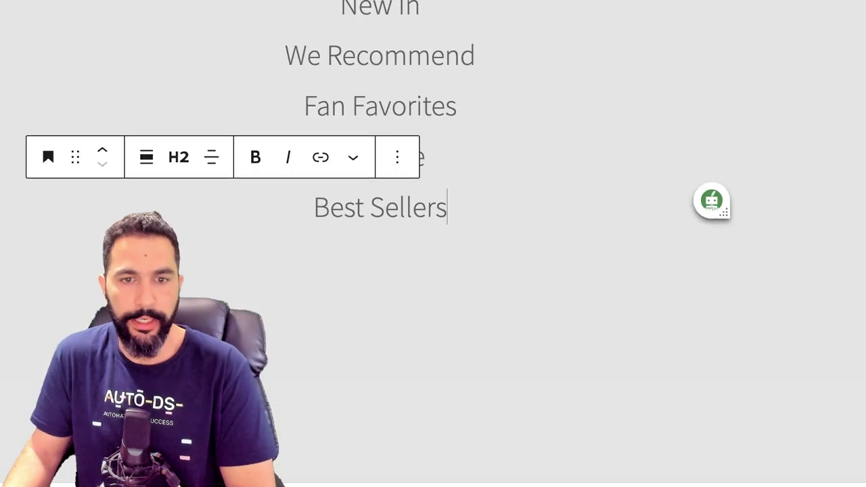
# Step: Clear the text of the Best Sellers heading and select the word "Sale" in the On Sale heading
pyautogui.press('super+a')
pyautogui.press('BackSpace')
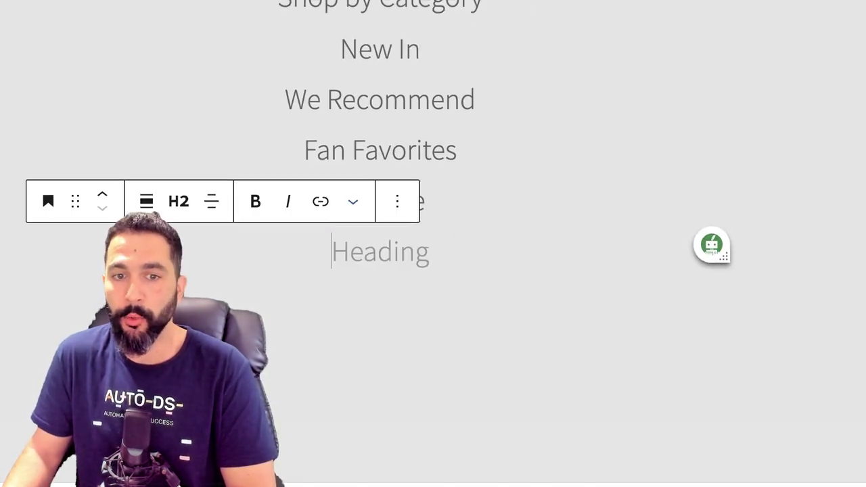
pyautogui.scroll(2, 432, 243)
pyautogui.doubleClick(597, 355)
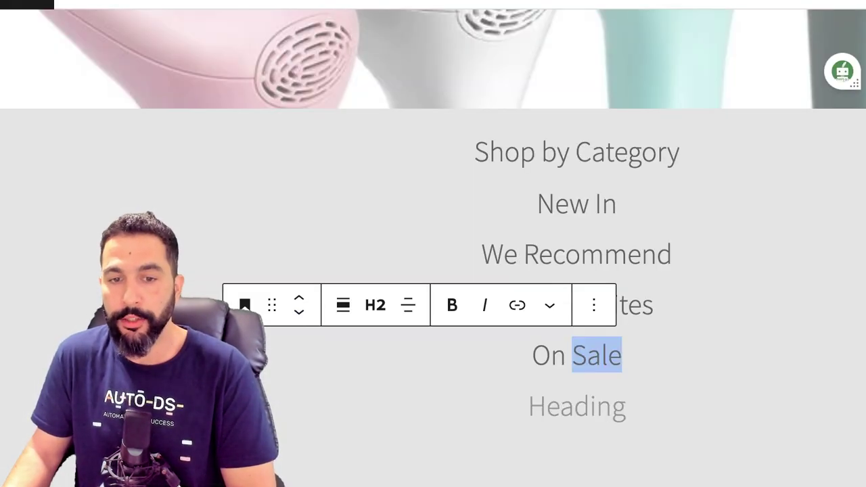
# Step: Clear the text of the section headings below the cover image, from "On Sale" up through "We Recommend"
pyautogui.doubleClick(597, 356)
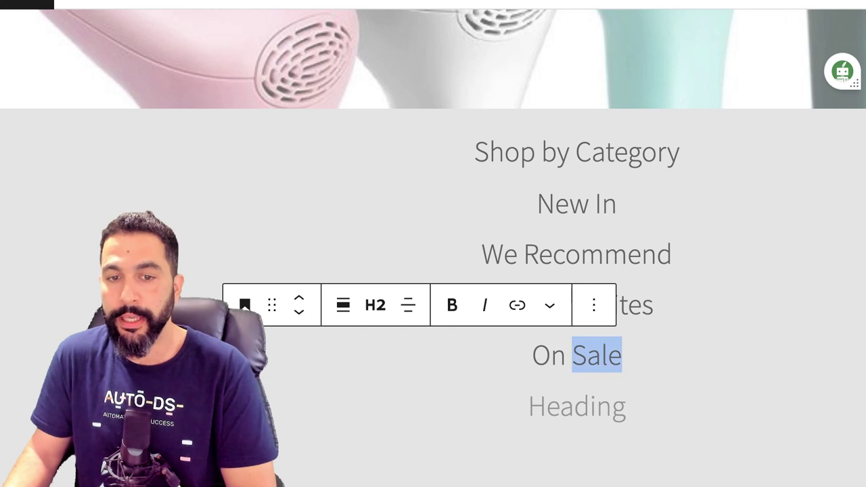
pyautogui.press('BackSpace')
pyautogui.click(561, 355)
pyautogui.doubleClick(576, 355)
pyautogui.press('BackSpace')
pyautogui.doubleClick(634, 306)
pyautogui.press('BackSpace')
pyautogui.doubleClick(583, 305)
pyautogui.press('BackSpace')
pyautogui.doubleClick(635, 254)
pyautogui.press('BackSpace')
pyautogui.press('BackSpace')
pyautogui.press('BackSpace')
pyautogui.press('BackSpace')
pyautogui.press('BackSpace')
pyautogui.press('BackSpace')
pyautogui.press('BackSpace')
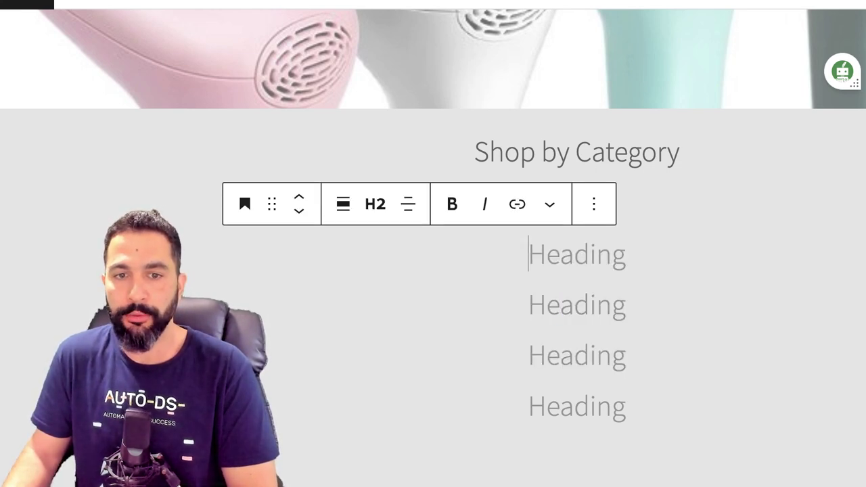
# Step: Delete all remaining headings below the cover image, including the emptied ones and "Shop by Category"
pyautogui.click(593, 204)
pyautogui.press('BackSpace')
pyautogui.press('BackSpace')
pyautogui.press('BackSpace')
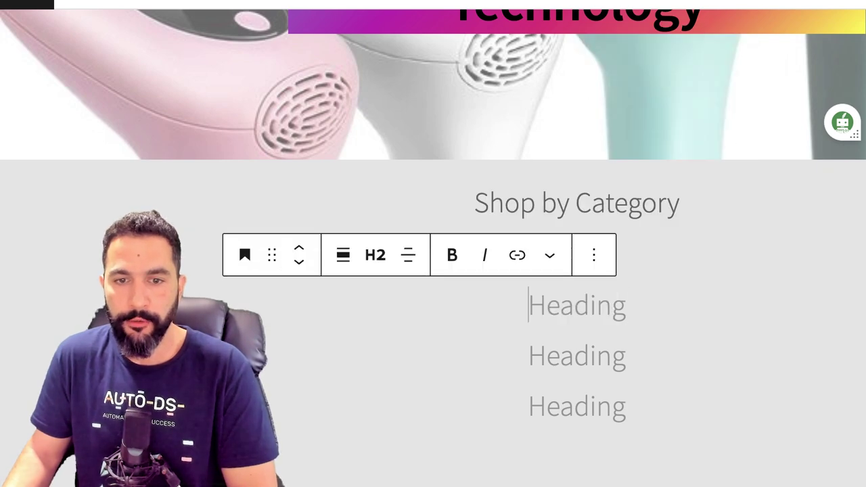
pyautogui.press('BackSpace')
pyautogui.press('BackSpace')
pyautogui.press('BackSpace')
pyautogui.press('BackSpace')
pyautogui.press('BackSpace')
pyautogui.press('BackSpace')
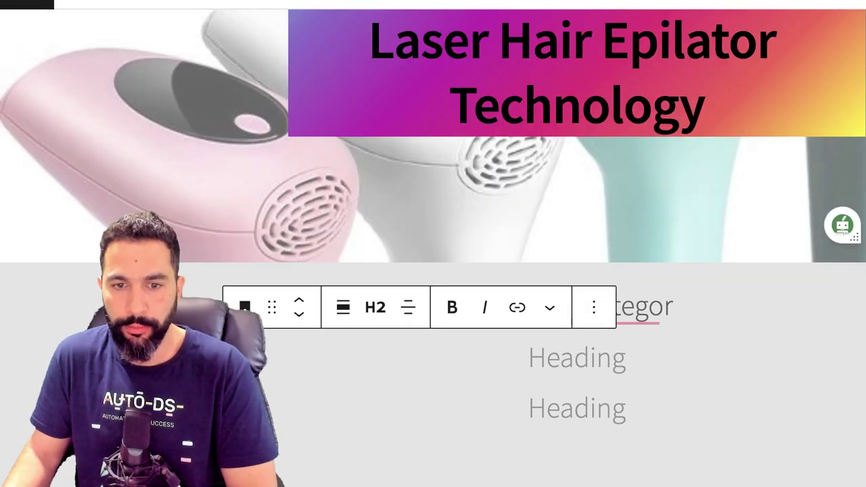
pyautogui.press('BackSpace')
pyautogui.press('BackSpace')
pyautogui.press('BackSpace')
pyautogui.press('BackSpace')
pyautogui.press('BackSpace')
pyautogui.press('BackSpace')
pyautogui.press('BackSpace')
pyautogui.press('BackSpace')
pyautogui.press('BackSpace')
pyautogui.press('BackSpace')
pyautogui.press('BackSpace')
pyautogui.press('BackSpace')
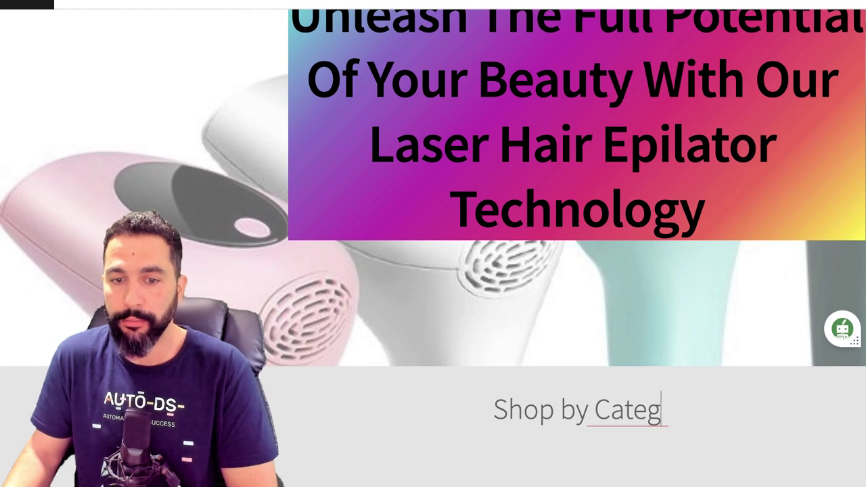
pyautogui.press('BackSpace')
pyautogui.press('BackSpace')
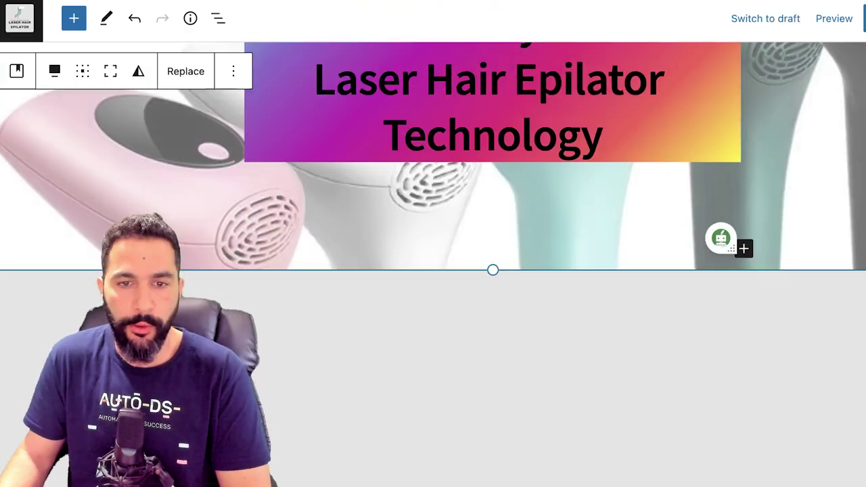
# Step: Find the product blocks and insert a Products (Beta) block in the empty area below the cover image
pyautogui.click(492, 352)
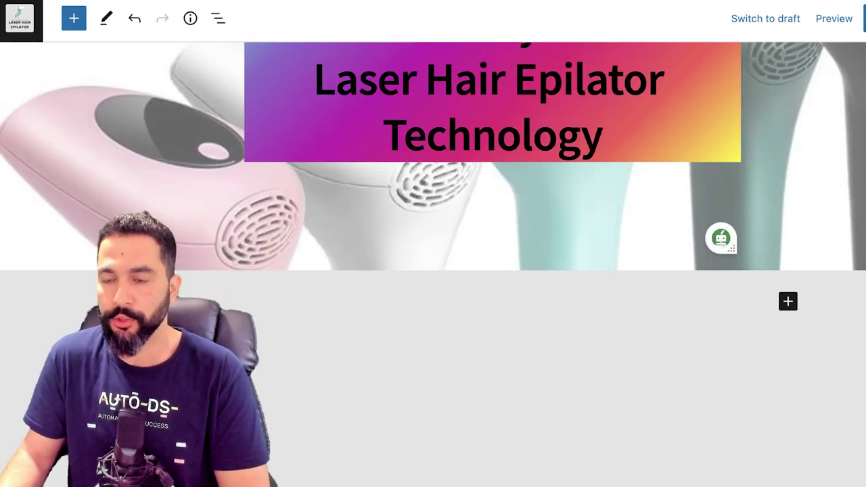
pyautogui.click(787, 300)
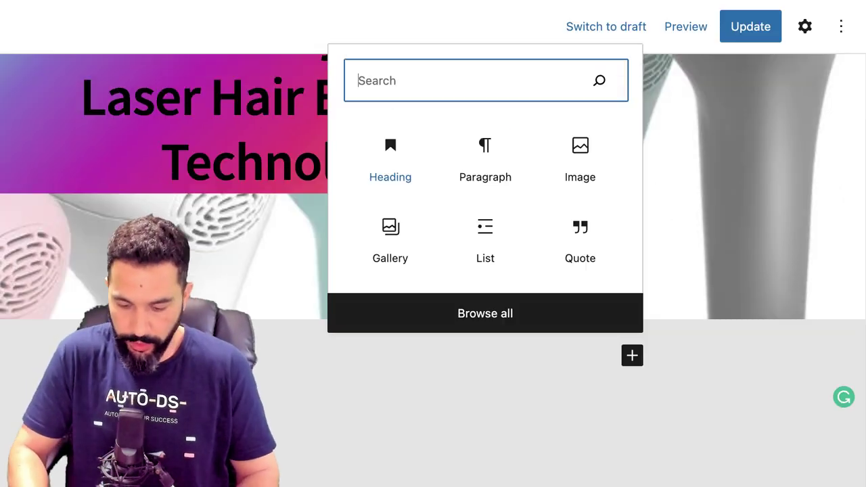
pyautogui.write('product')
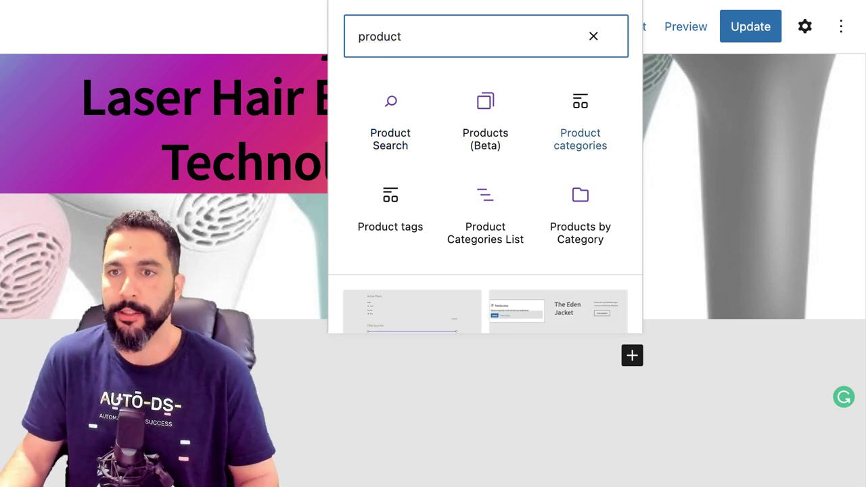
pyautogui.scroll(-5, 485, 169)
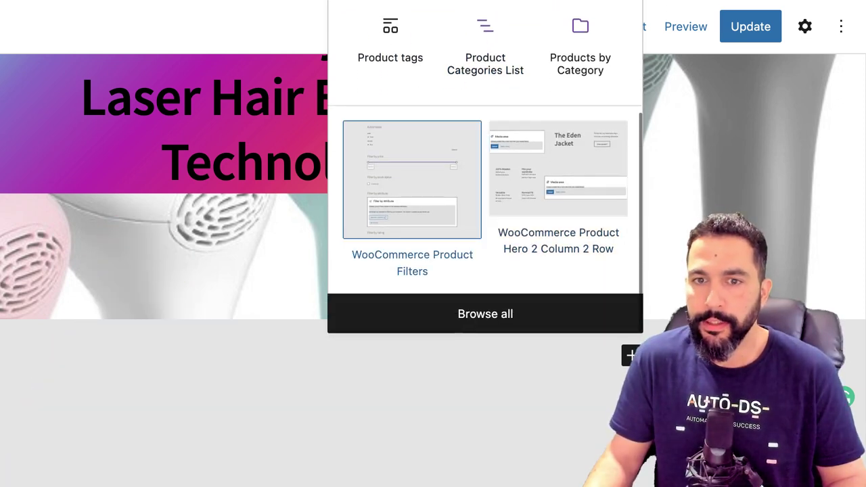
pyautogui.scroll(5, 485, 176)
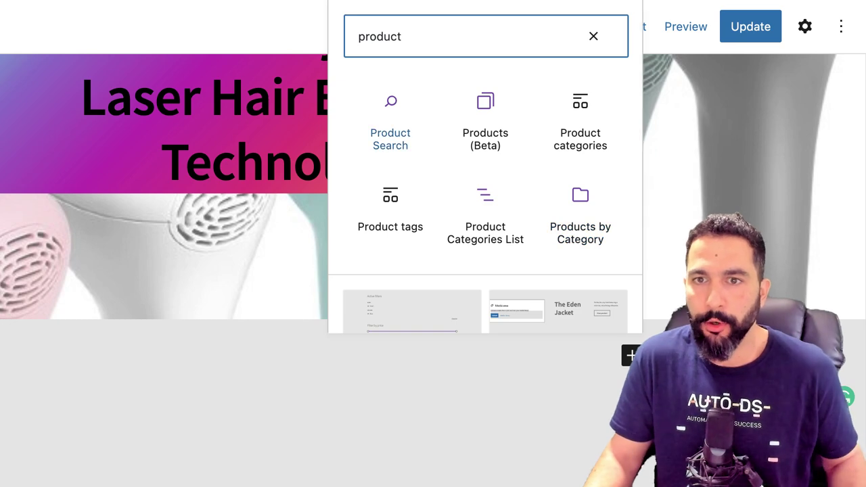
pyautogui.click(485, 120)
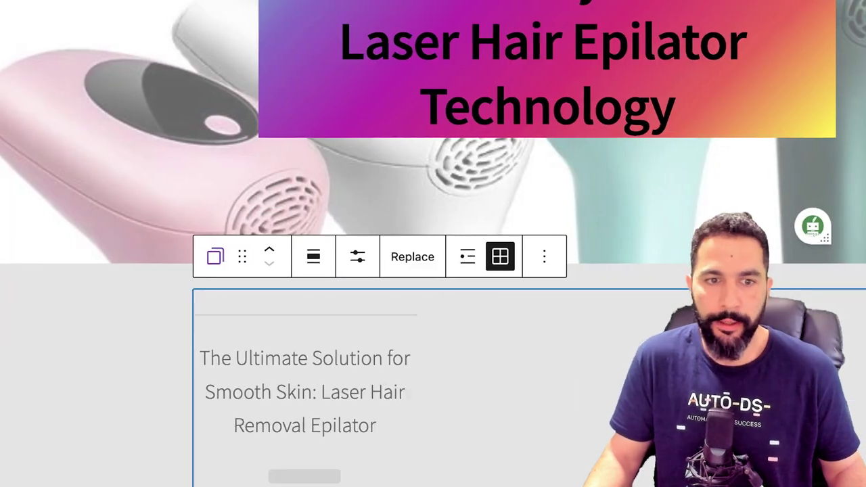
# Step: Examine the inserted product listing, checking its image, title, price and Select options button
pyautogui.scroll(-2, 433, 271)
pyautogui.scroll(5, 433, 271)
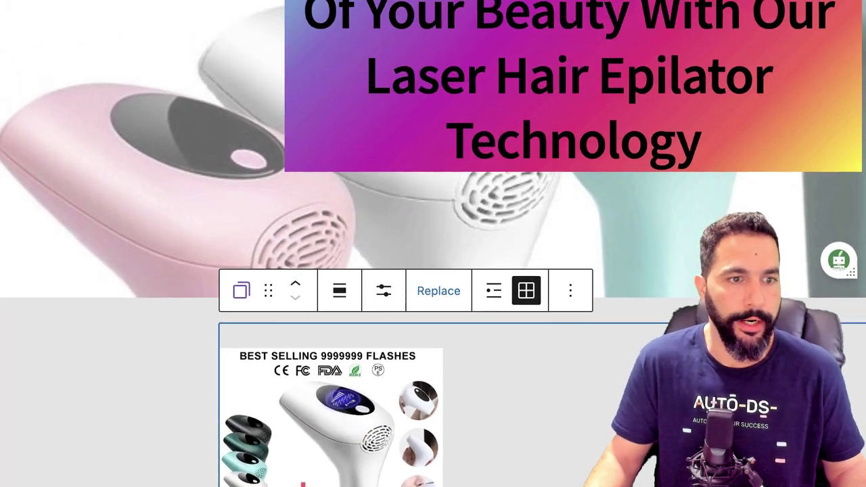
pyautogui.scroll(-4, 433, 270)
pyautogui.scroll(-3, 433, 244)
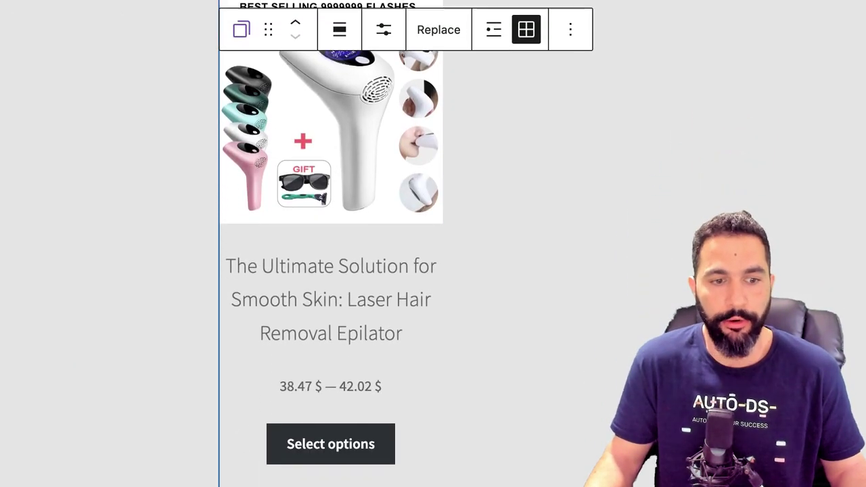
pyautogui.scroll(3, 331, 338)
pyautogui.scroll(-1, 330, 338)
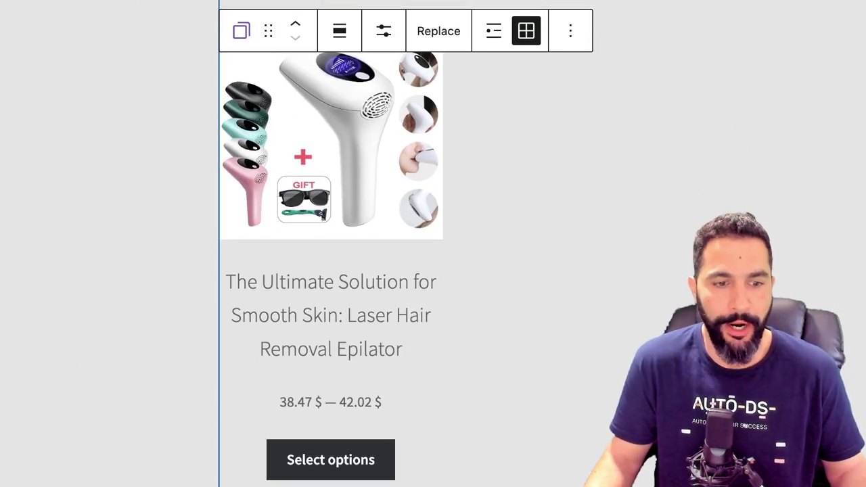
pyautogui.click(330, 460)
pyautogui.scroll(2, 335, 325)
pyautogui.click(330, 250)
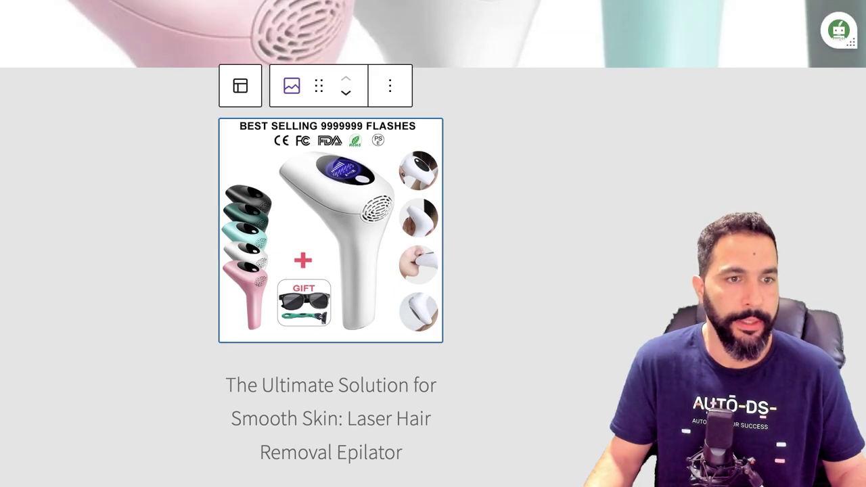
pyautogui.click(331, 356)
pyautogui.click(331, 419)
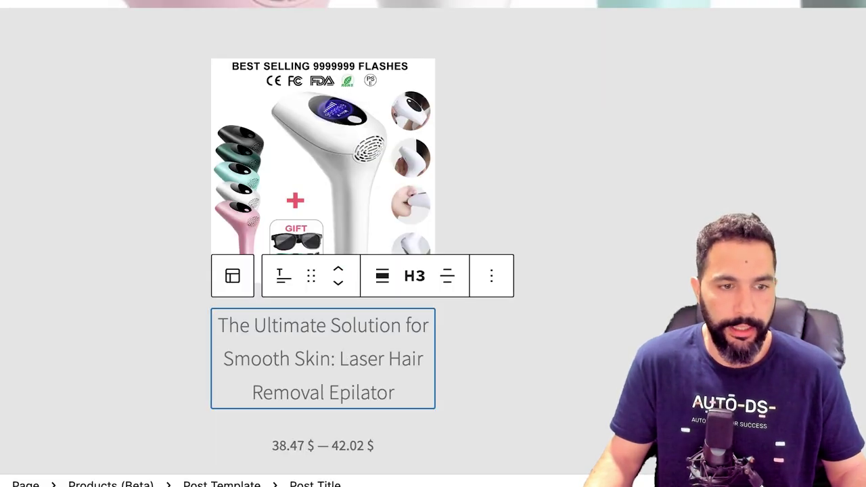
pyautogui.tripleClick(323, 358)
pyautogui.click(324, 422)
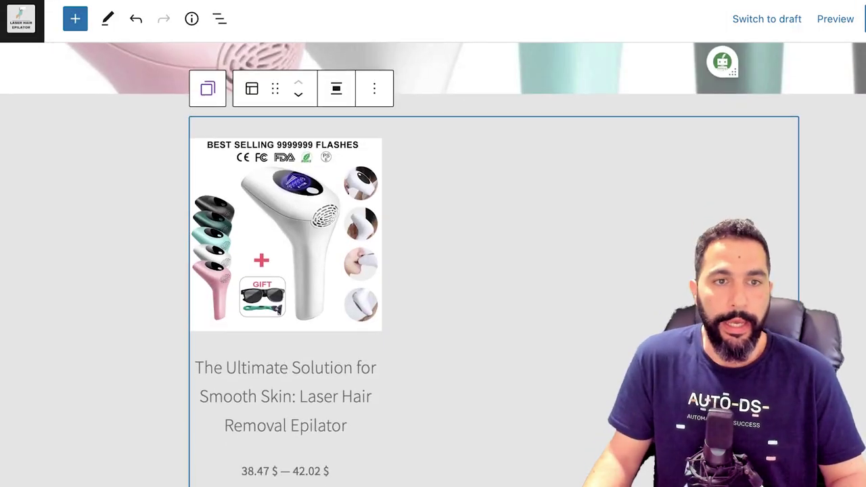
pyautogui.scroll(-2, 432, 243)
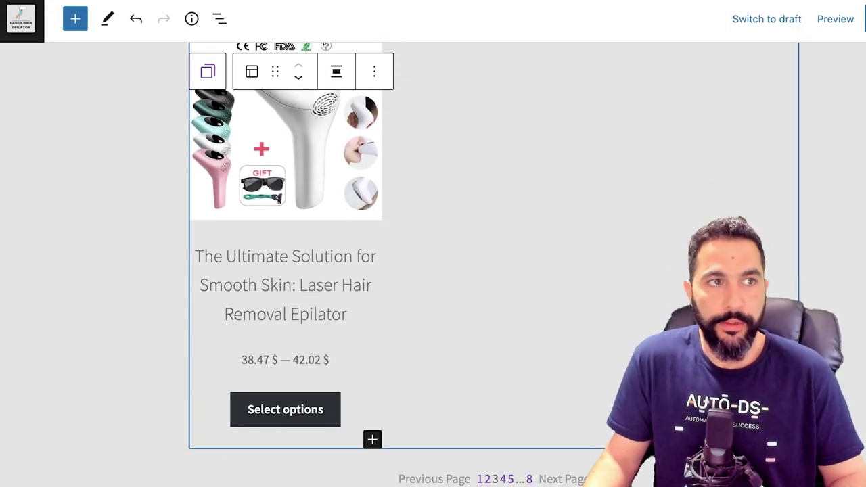
# Step: Browse the ready-made block patterns for a section that could be added to the page
pyautogui.click(75, 18)
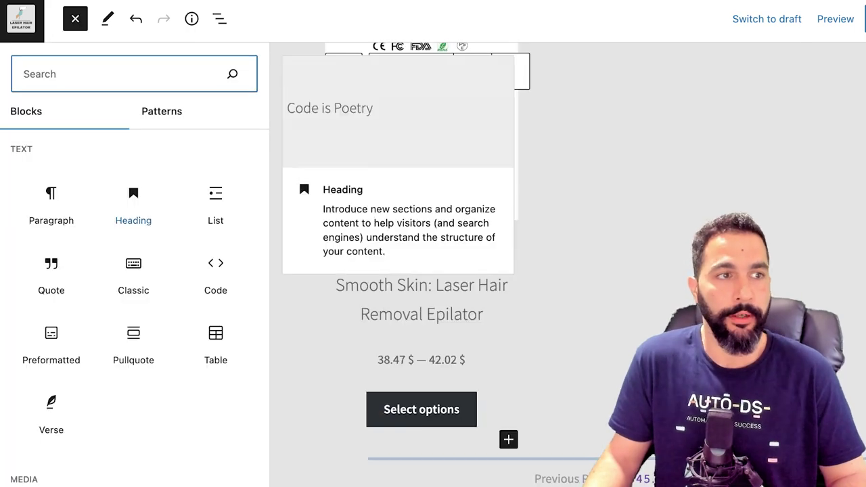
pyautogui.click(162, 111)
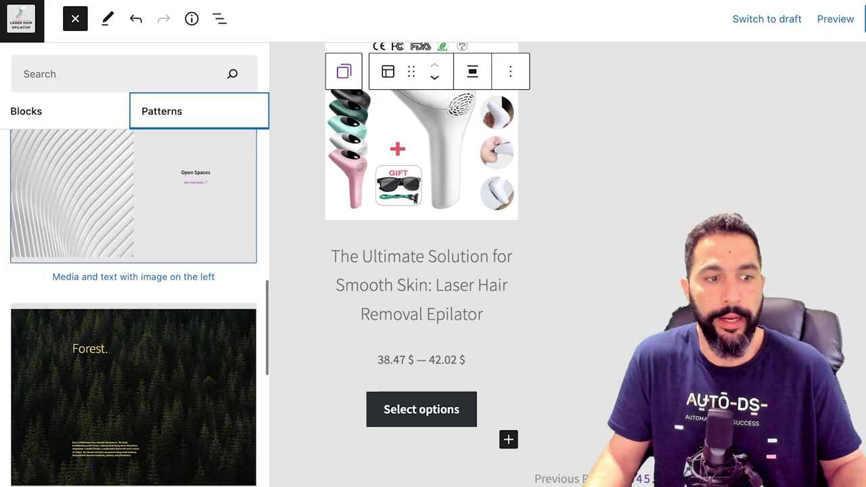
pyautogui.scroll(-4, 133, 304)
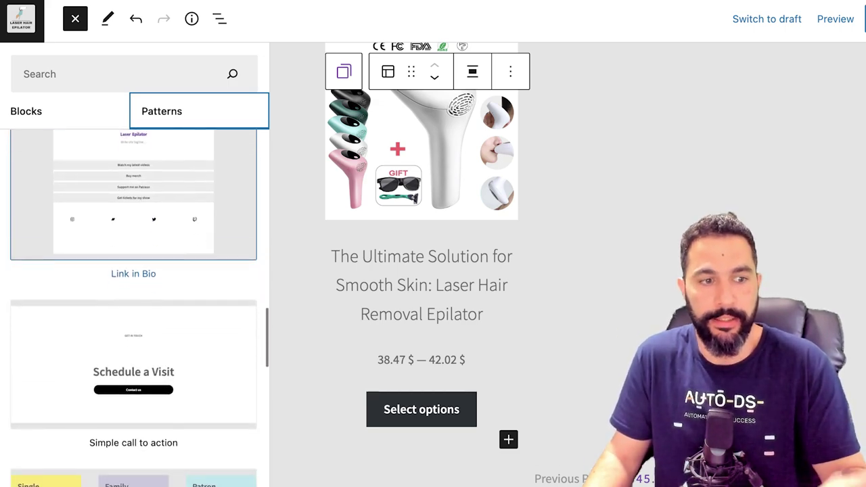
pyautogui.scroll(-5, 133, 304)
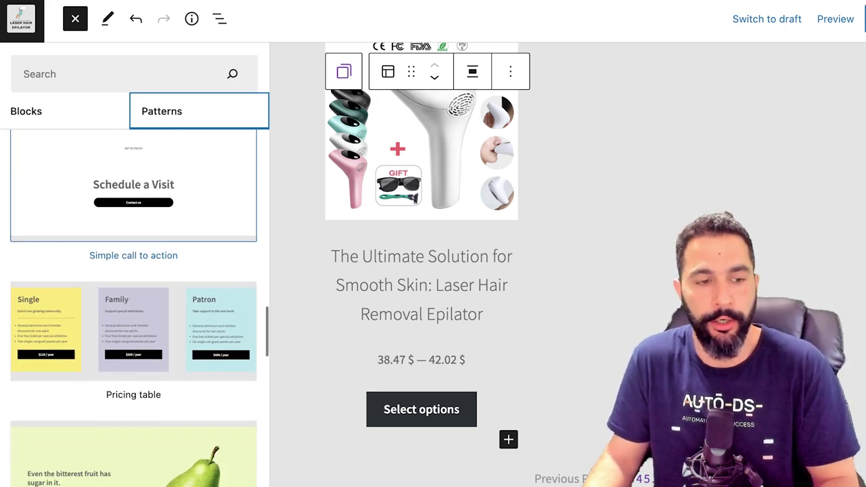
pyautogui.scroll(-8, 134, 304)
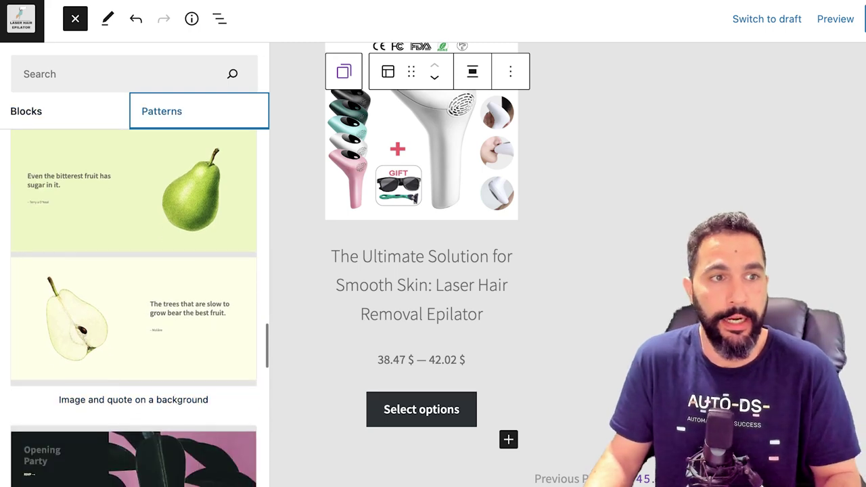
# Step: Review the available blocks in the text, media, design and widgets categories
pyautogui.click(26, 111)
pyautogui.scroll(-5, 134, 192)
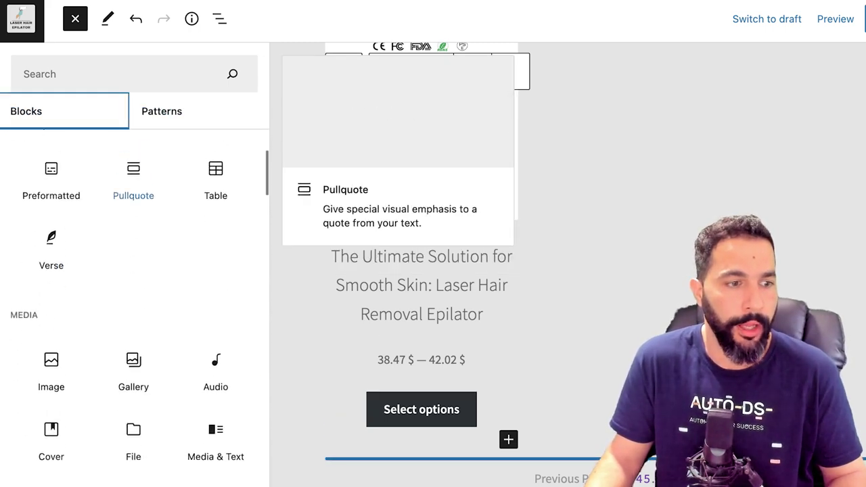
pyautogui.scroll(-3, 133, 250)
pyautogui.scroll(-1, 133, 176)
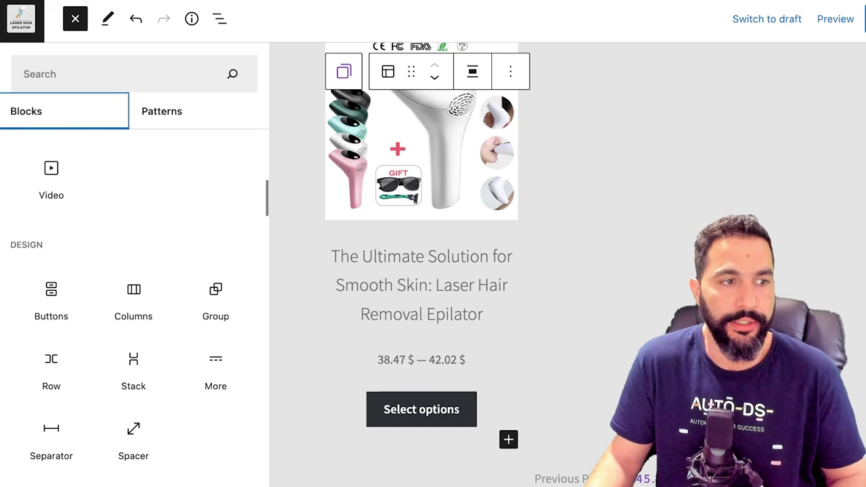
pyautogui.scroll(5, 133, 203)
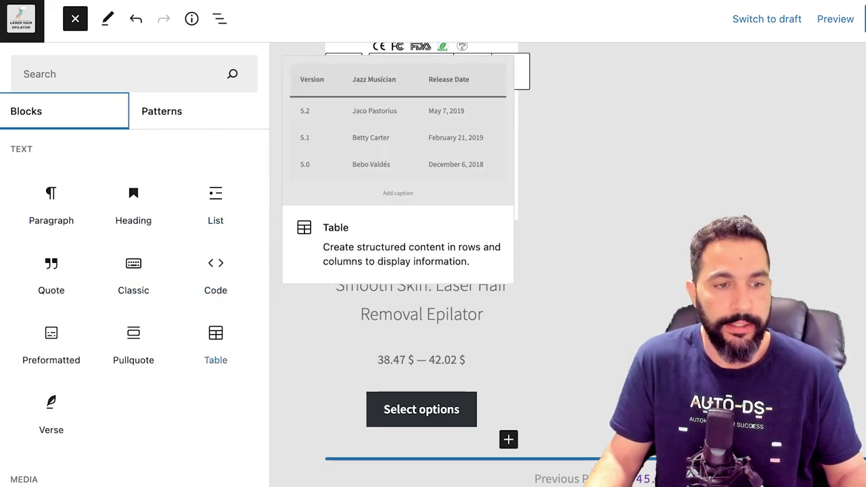
pyautogui.scroll(-5, 133, 254)
pyautogui.scroll(-1, 133, 271)
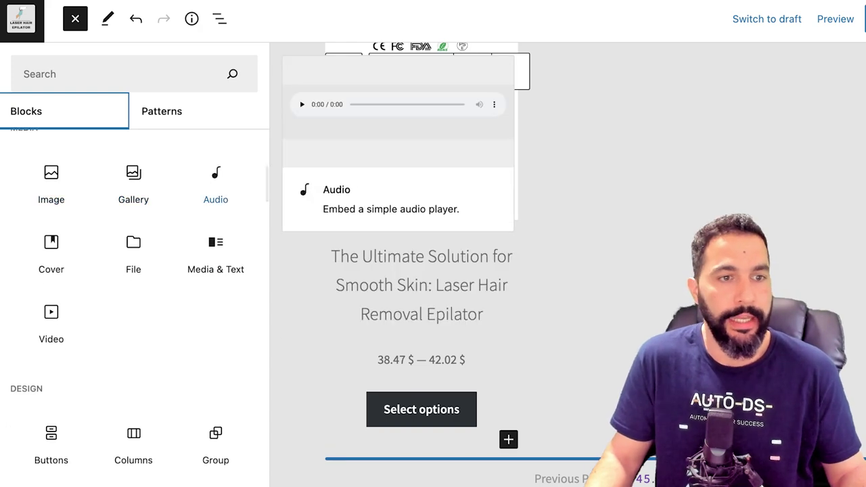
pyautogui.scroll(-3, 51, 203)
pyautogui.scroll(1, 51, 202)
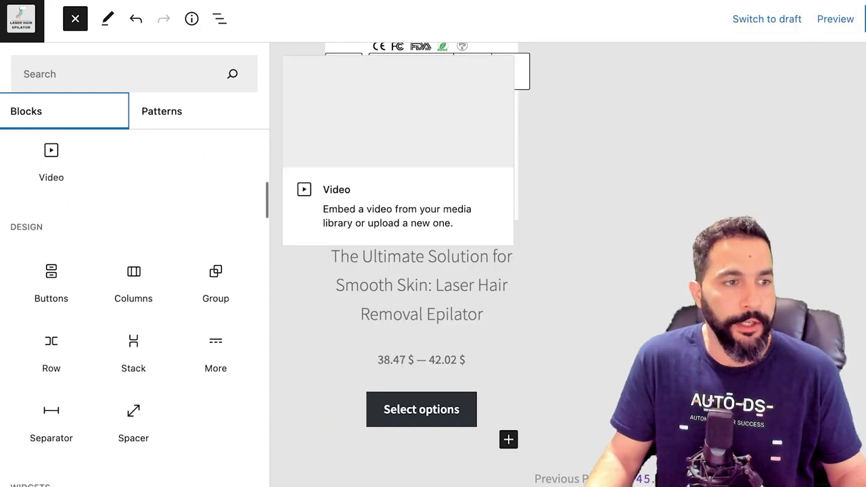
pyautogui.scroll(-1, 51, 202)
pyautogui.scroll(-2, 51, 183)
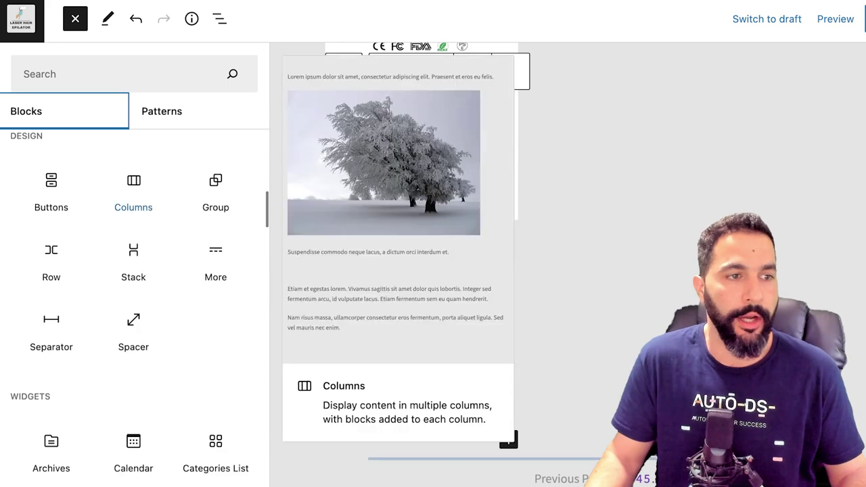
pyautogui.scroll(1, 51, 223)
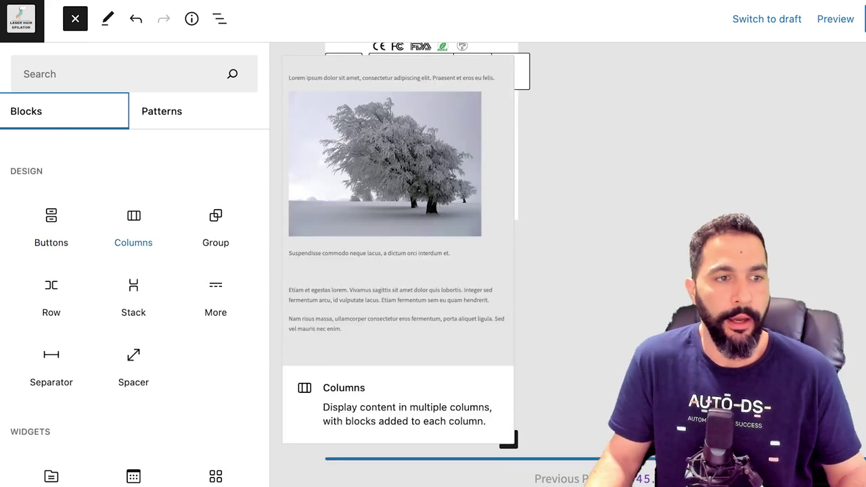
pyautogui.scroll(-7, 134, 202)
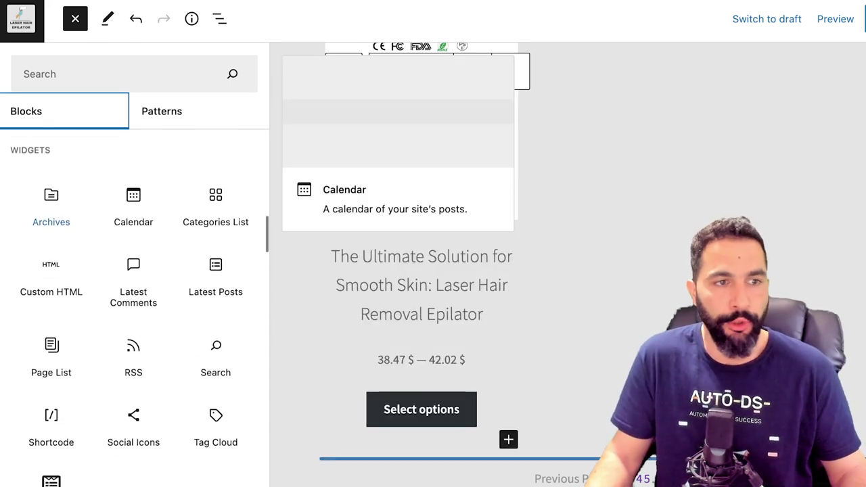
pyautogui.scroll(1, 133, 223)
pyautogui.scroll(1, 133, 230)
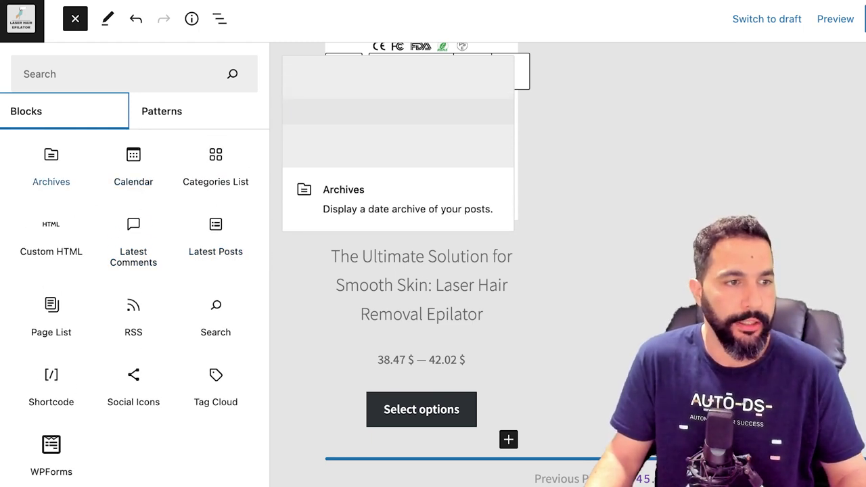
# Step: Search the available blocks for "product" and insert a Featured Product block
pyautogui.scroll(-7, 133, 270)
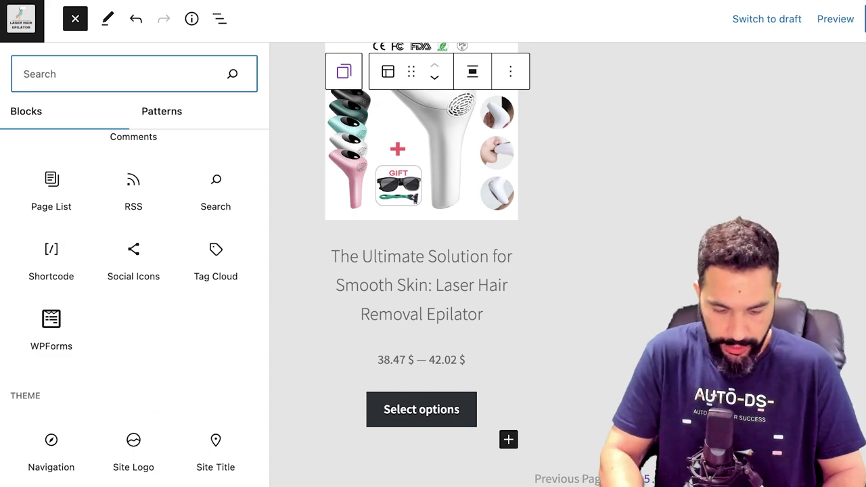
pyautogui.write('product')
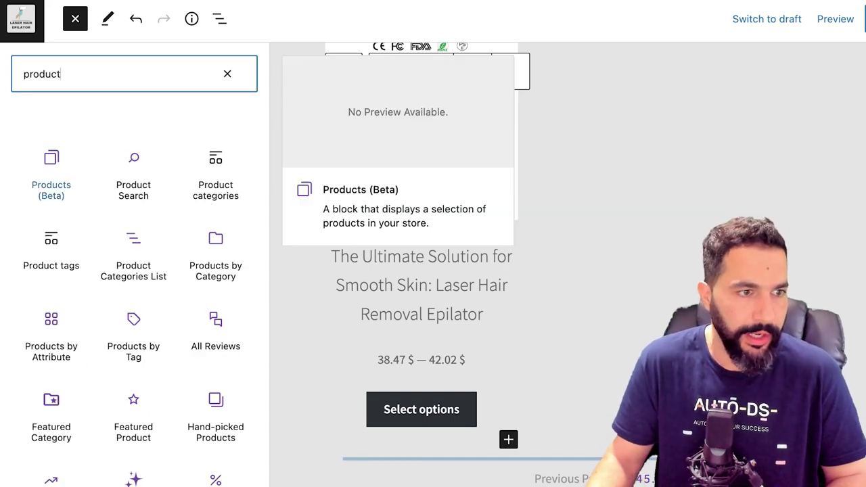
pyautogui.scroll(-4, 215, 169)
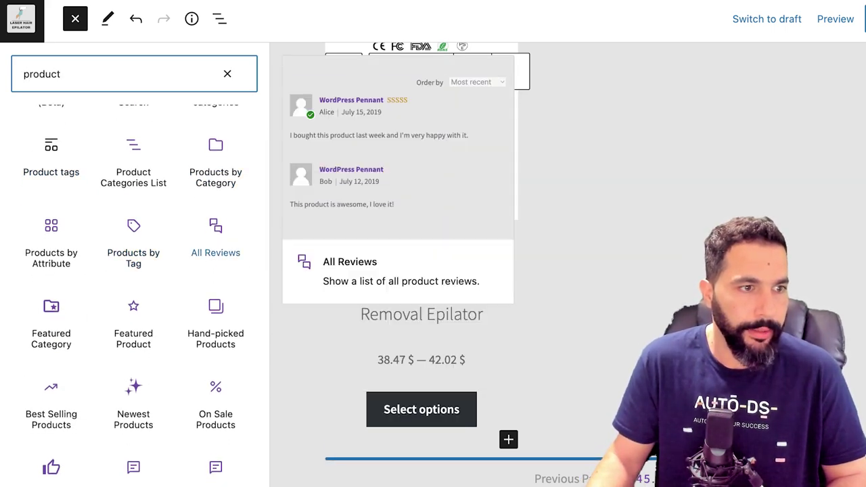
pyautogui.scroll(-3, 50, 257)
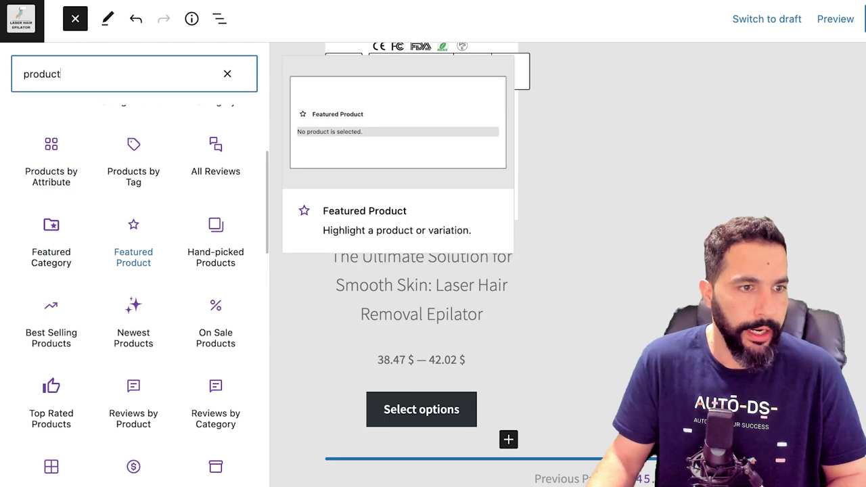
pyautogui.click(133, 243)
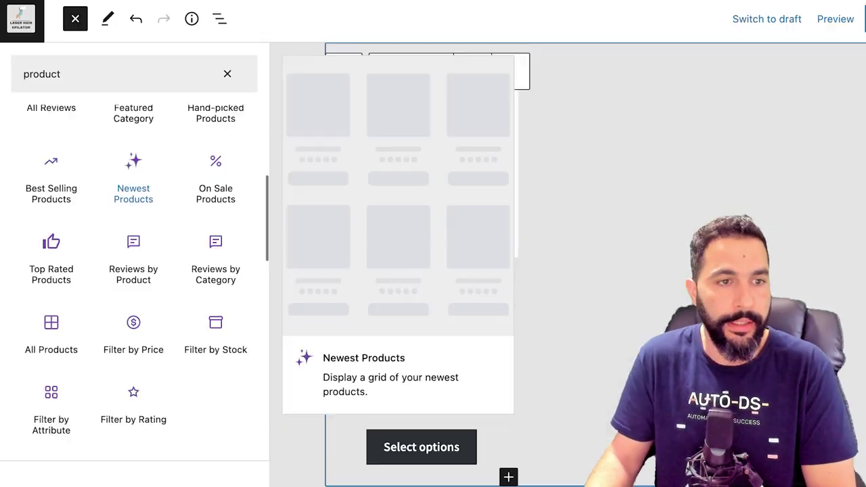
# Step: Review the remaining product, review and filter blocks, and update the homepage
pyautogui.scroll(-1, 133, 203)
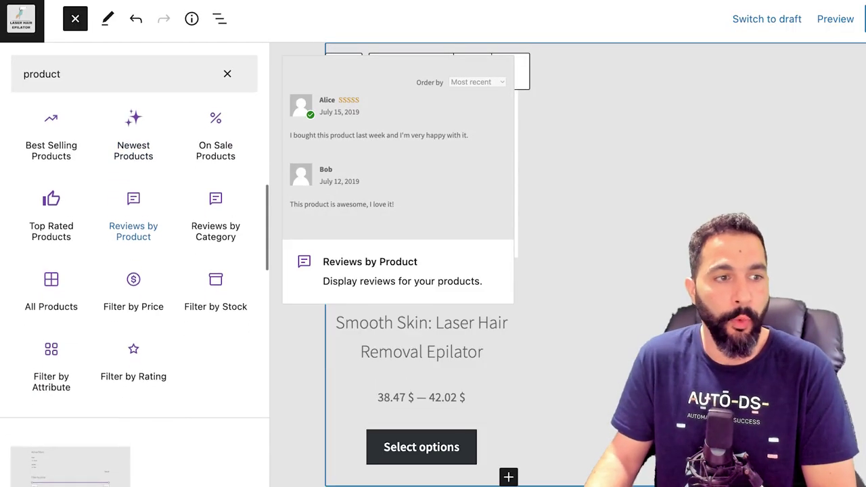
pyautogui.scroll(-3, 133, 271)
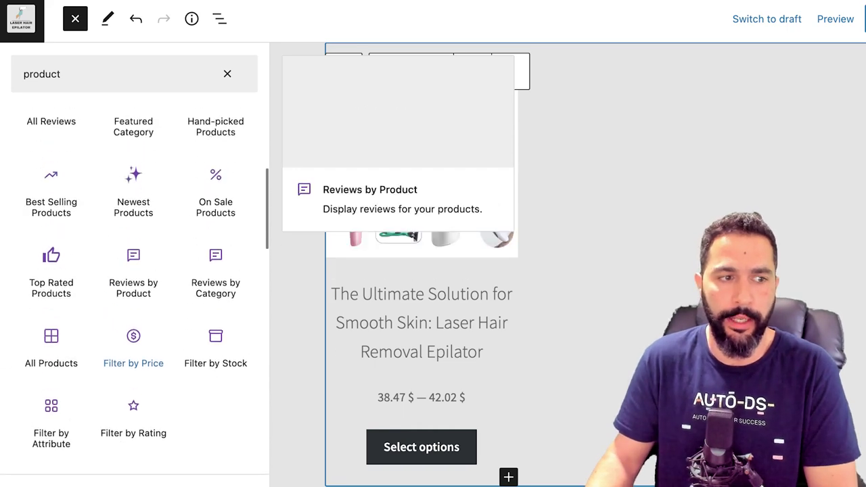
pyautogui.scroll(5, 133, 270)
pyautogui.scroll(3, 595, 270)
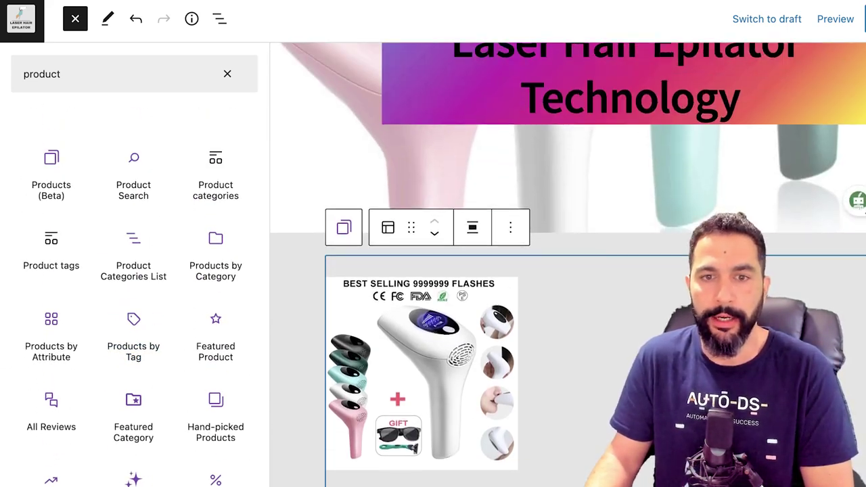
pyautogui.scroll(-3, 595, 270)
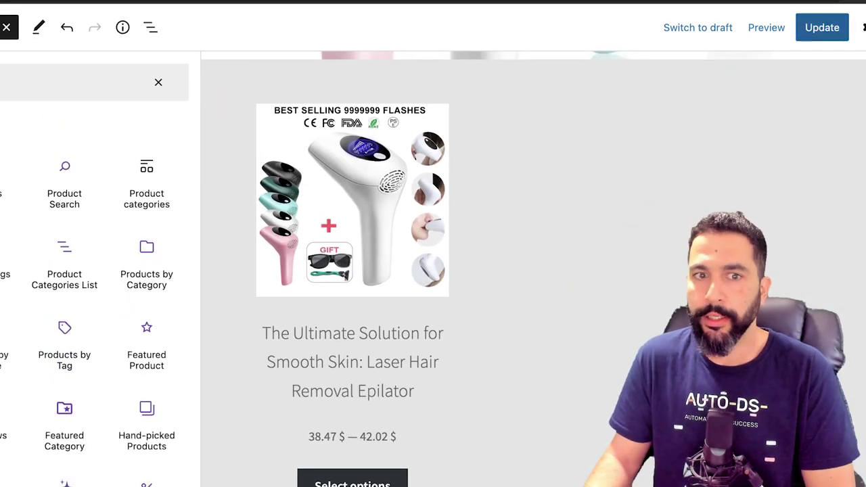
pyautogui.click(821, 28)
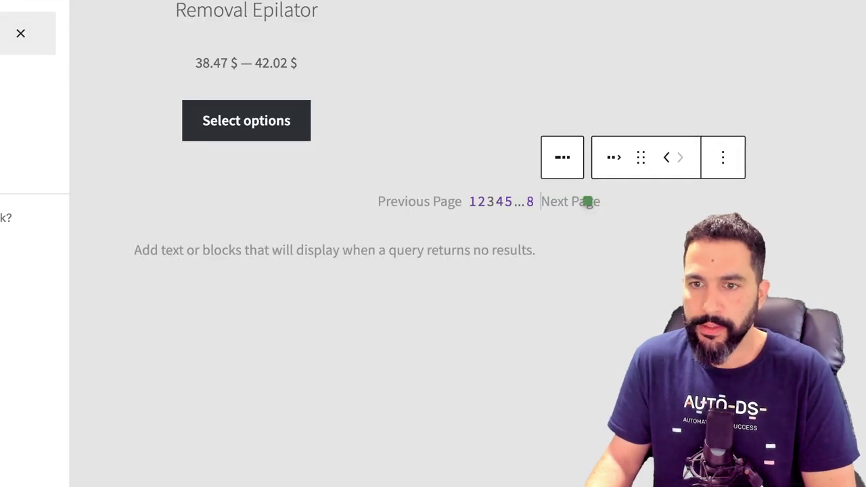
# Step: Select the pagination row below the product listing's Select options button
pyautogui.click(587, 201)
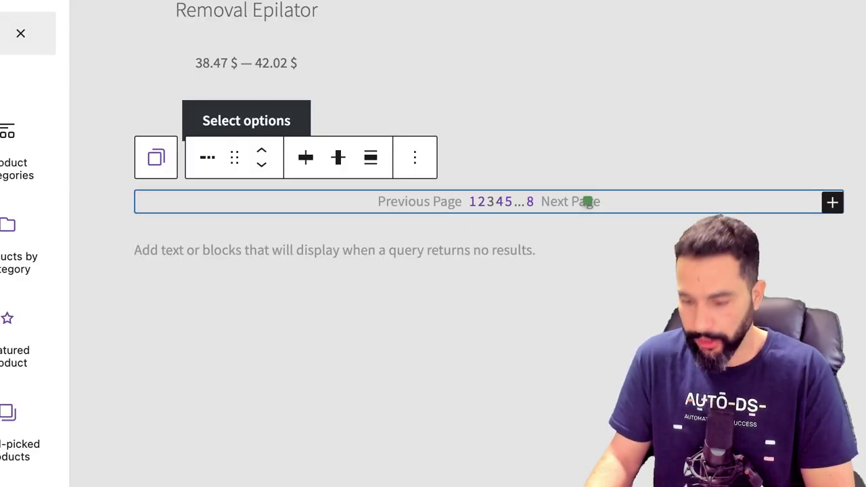
pyautogui.scroll(5, 587, 200)
pyautogui.scroll(-5, 453, 244)
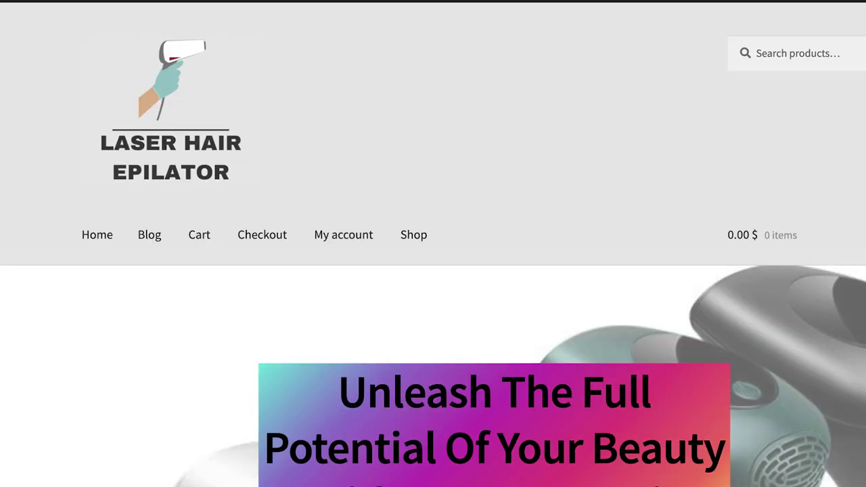
# Step: Examine the live homepage from the header and cover down through its sections, checking the product listing below the cover
pyautogui.scroll(-10, 433, 244)
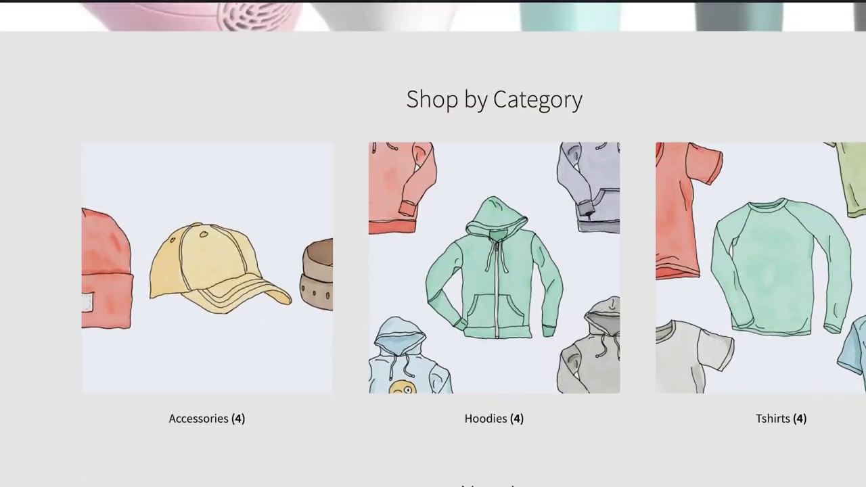
pyautogui.scroll(-15, 433, 243)
pyautogui.scroll(-15, 433, 243)
pyautogui.scroll(20, 432, 243)
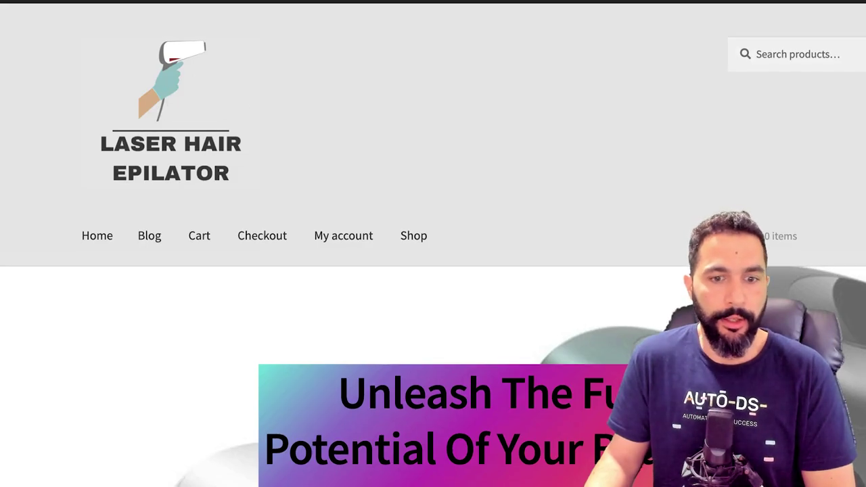
pyautogui.scroll(-7, 246, 144)
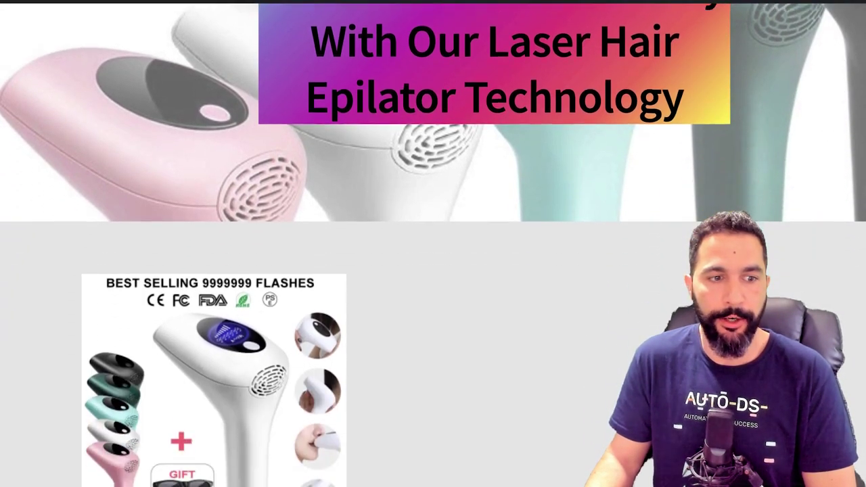
pyautogui.scroll(1, 432, 244)
pyautogui.scroll(-3, 433, 243)
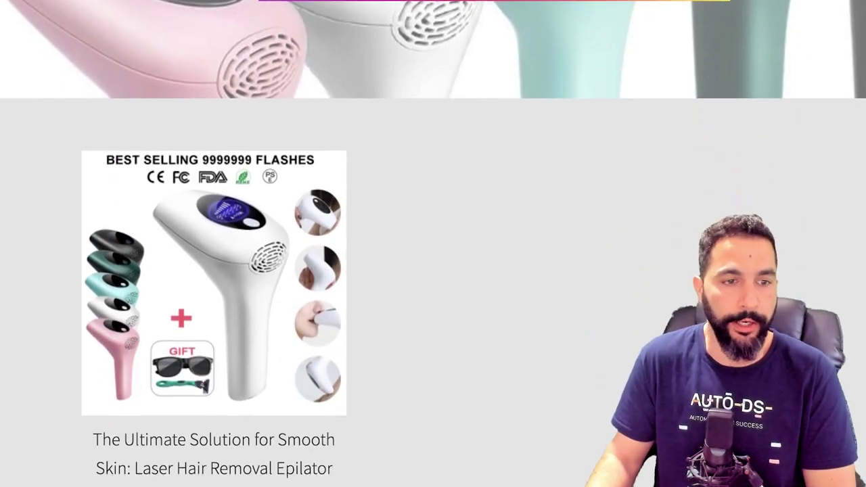
pyautogui.scroll(4, 433, 244)
pyautogui.scroll(5, 433, 244)
pyautogui.scroll(-8, 433, 243)
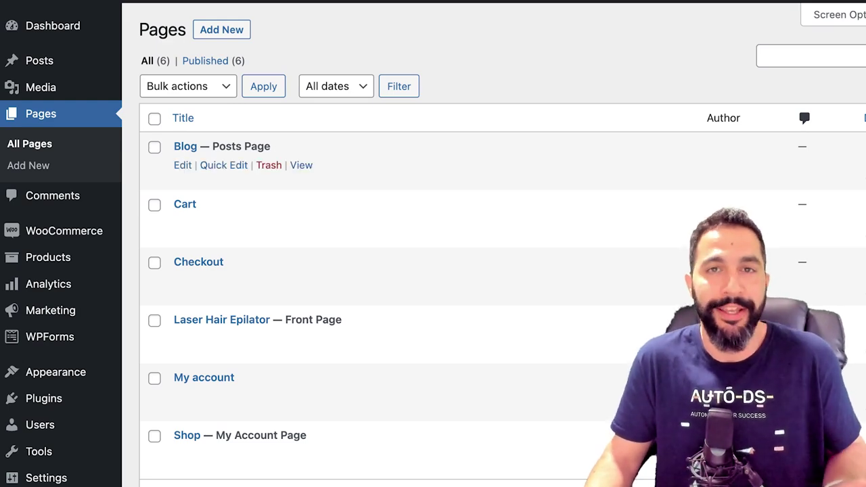
# Step: Inspect the hair removal epilator's product page, showing the pink model's gallery image and checking the title and price range
pyautogui.scroll(-3, 433, 244)
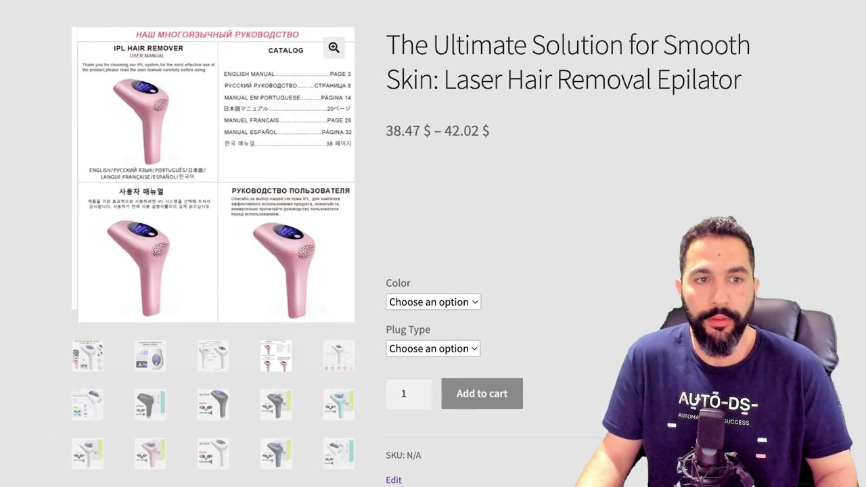
pyautogui.click(150, 402)
pyautogui.scroll(3, 433, 244)
pyautogui.moveTo(400, 191); pyautogui.dragTo(741, 227)
pyautogui.click(742, 263)
pyautogui.click(479, 298)
pyautogui.scroll(-2, 460, 304)
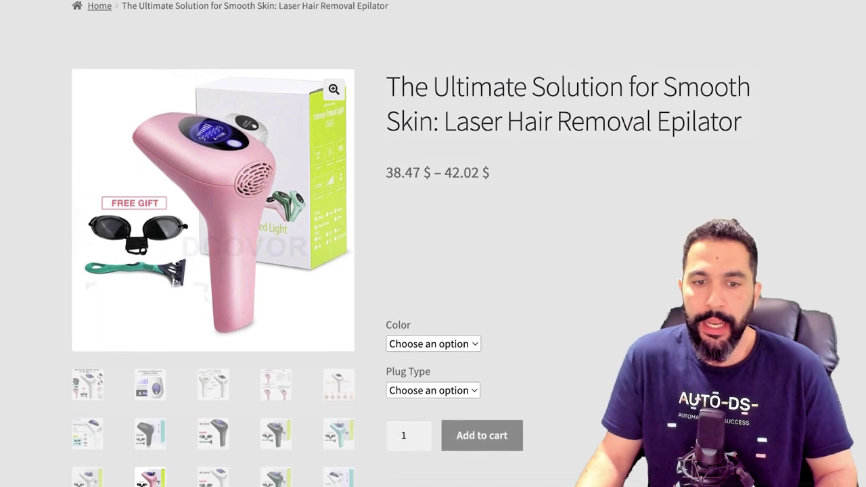
# Step: Choose the Black Model 2022 color and EU Plug type for the epilator, and check that variation's price and stock
pyautogui.click(433, 307)
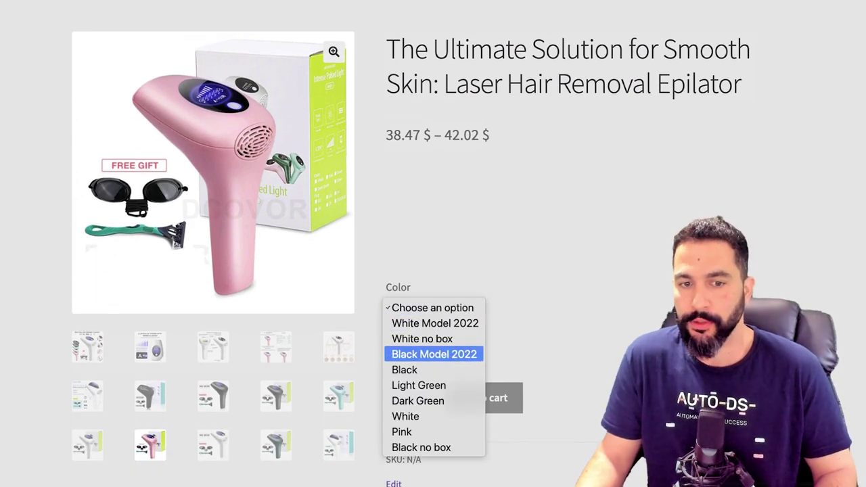
pyautogui.click(435, 354)
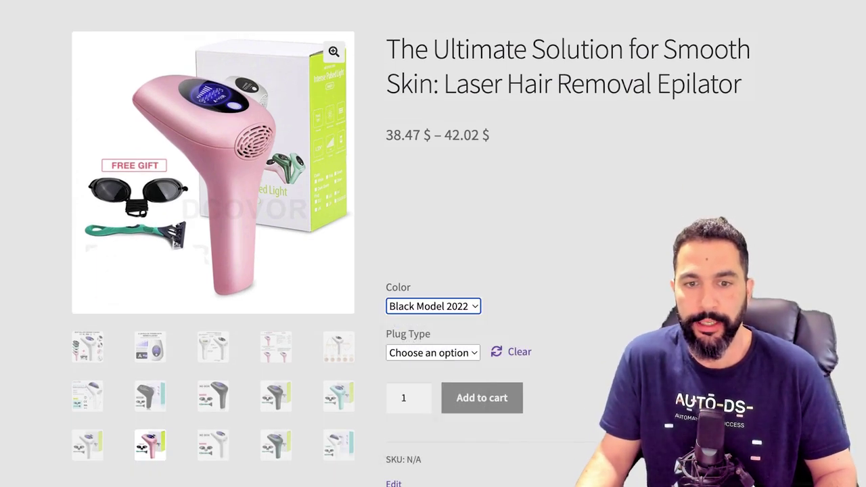
pyautogui.click(432, 352)
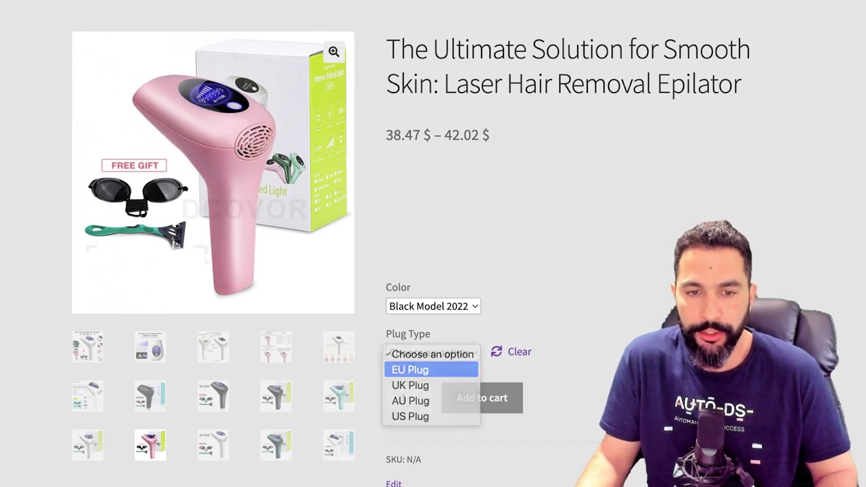
pyautogui.click(431, 370)
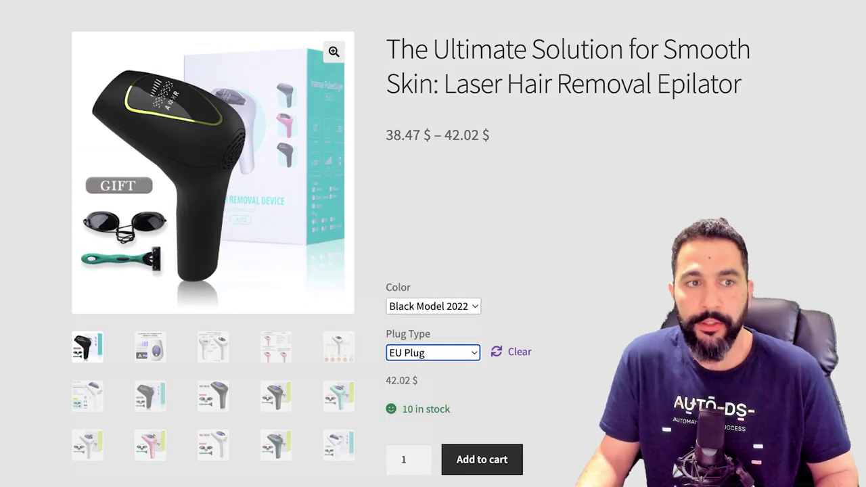
pyautogui.scroll(-3, 433, 243)
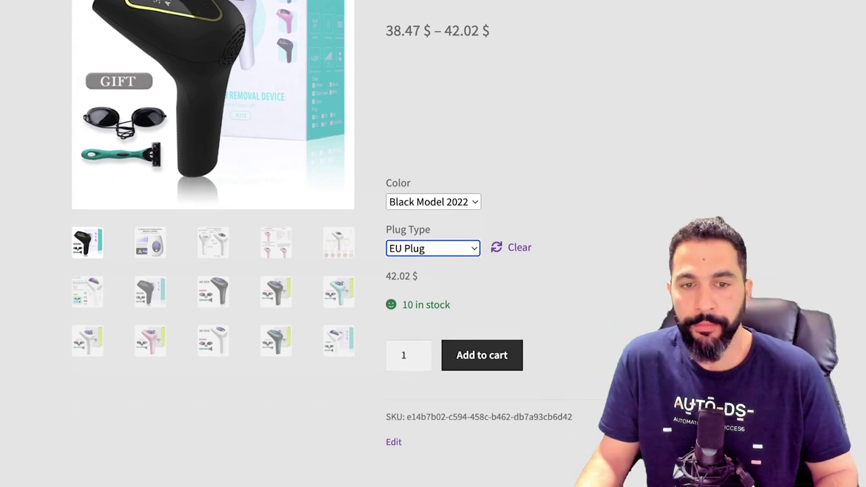
pyautogui.moveTo(403, 257); pyautogui.dragTo(430, 257)
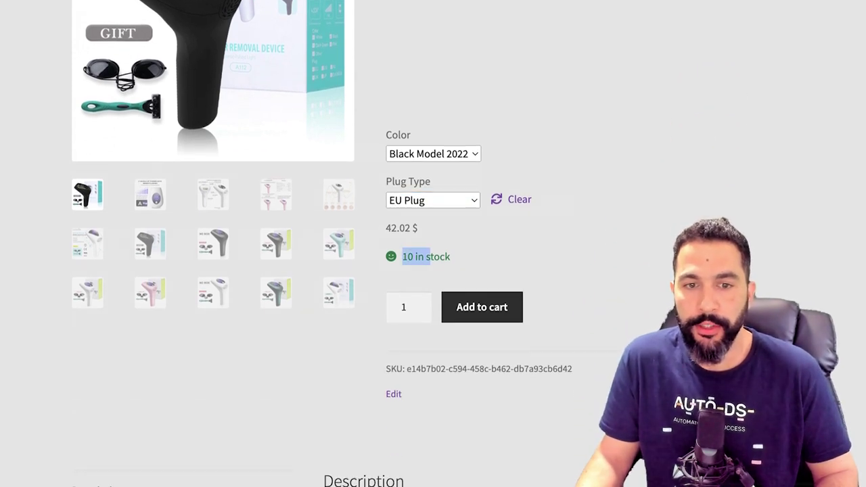
pyautogui.scroll(-2, 432, 244)
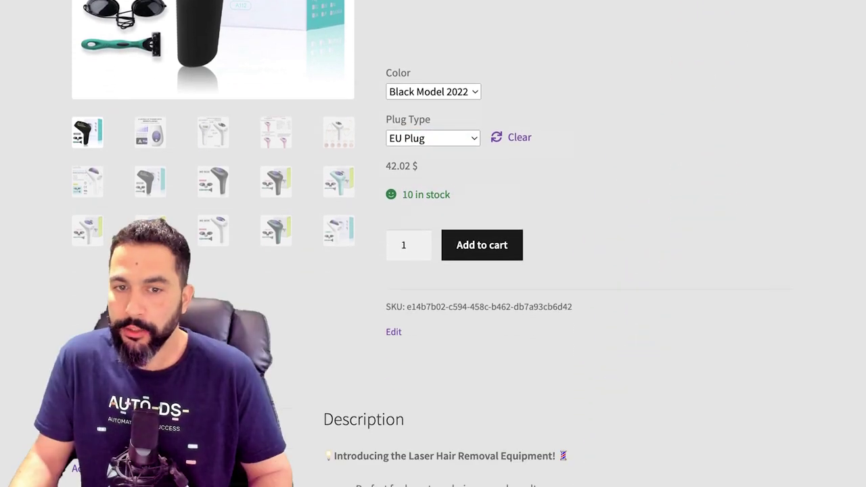
# Step: Read through the product description, from the introduction and specifications to the security, design and usage sections
pyautogui.scroll(-5, 432, 243)
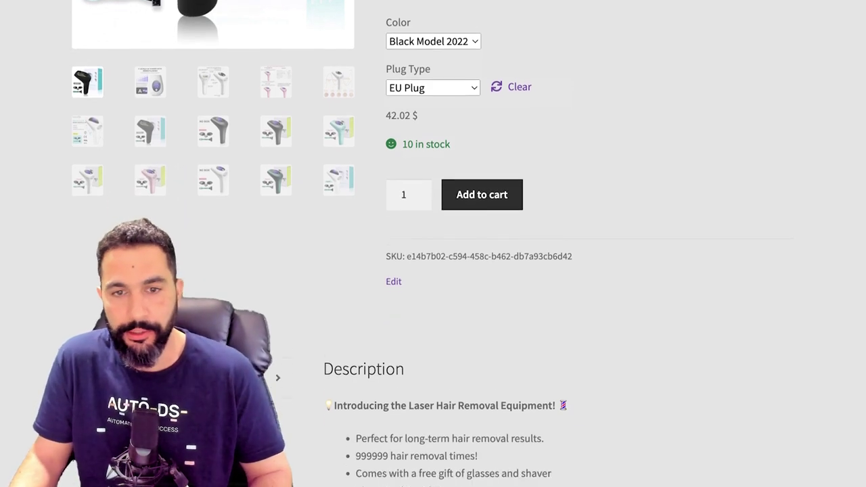
pyautogui.moveTo(358, 143); pyautogui.dragTo(467, 281)
pyautogui.click(468, 281)
pyautogui.moveTo(356, 176); pyautogui.dragTo(434, 334)
pyautogui.click(434, 334)
pyautogui.scroll(-4, 434, 334)
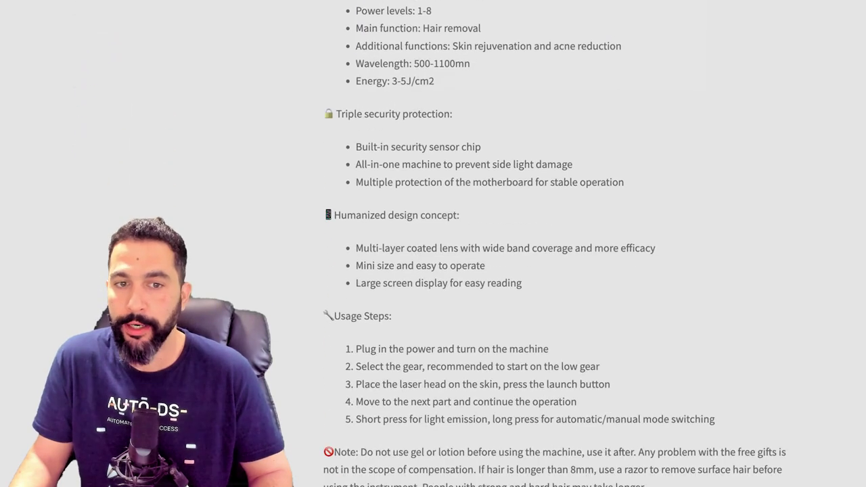
pyautogui.scroll(-3, 433, 243)
pyautogui.scroll(4, 432, 244)
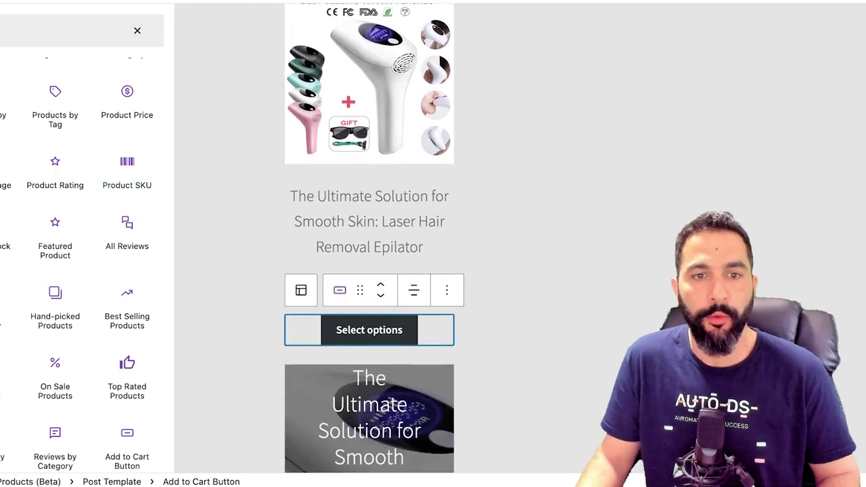
# Step: Delete the Featured Product block below the Select options button of the homepage's product listing
pyautogui.scroll(-3, 369, 271)
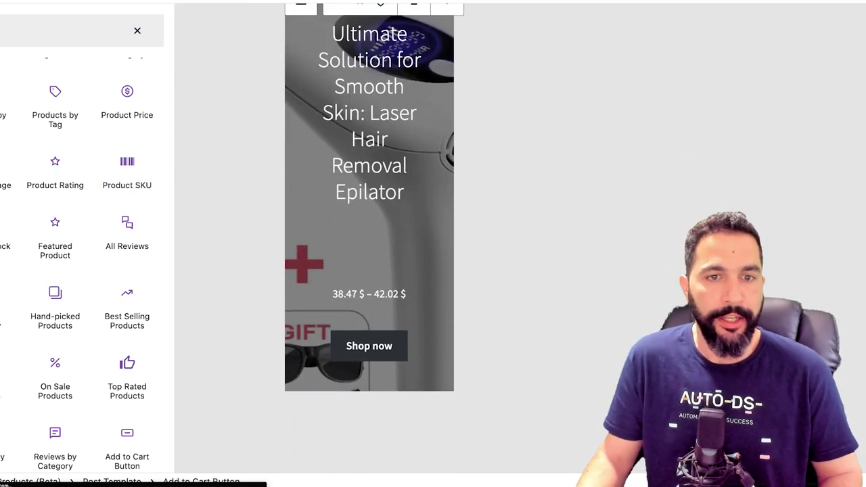
pyautogui.scroll(2, 369, 271)
pyautogui.scroll(-2, 370, 270)
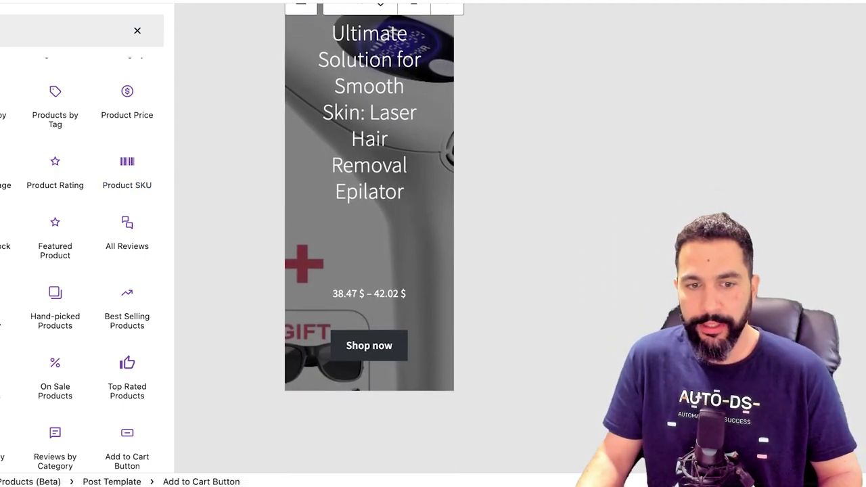
pyautogui.scroll(4, 369, 243)
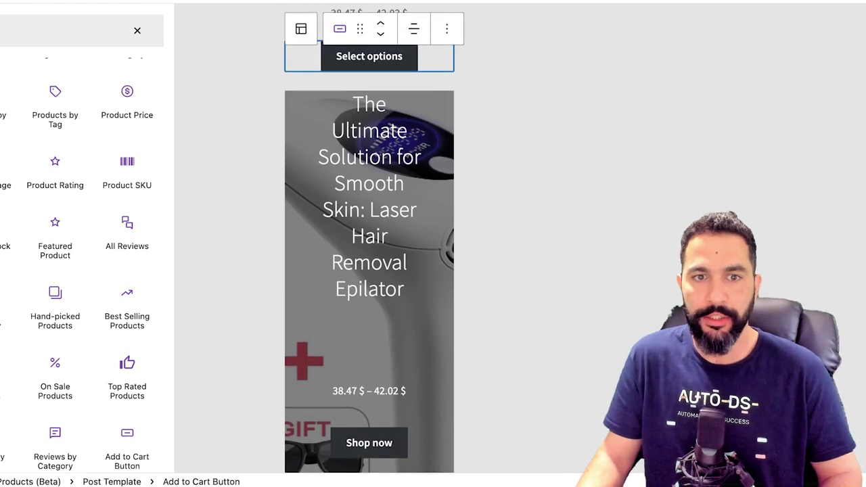
pyautogui.scroll(4, 369, 244)
pyautogui.scroll(-2, 368, 244)
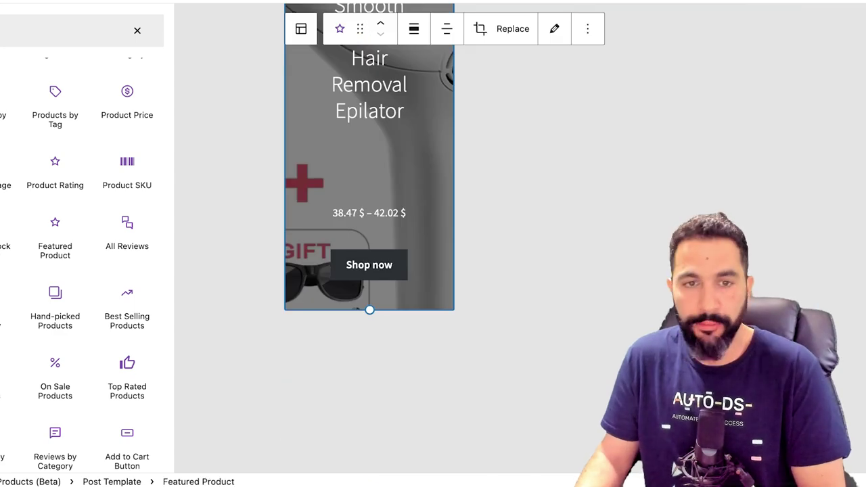
pyautogui.press('BackSpace')
pyautogui.scroll(6, 369, 243)
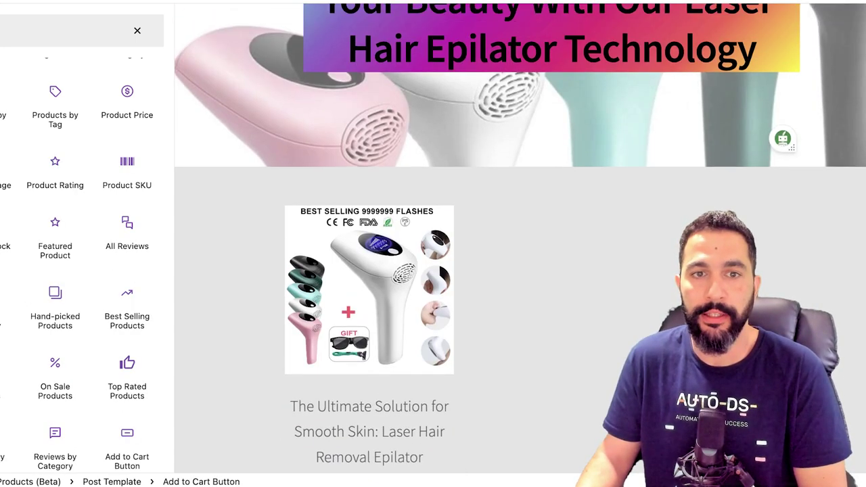
pyautogui.scroll(-3, 368, 244)
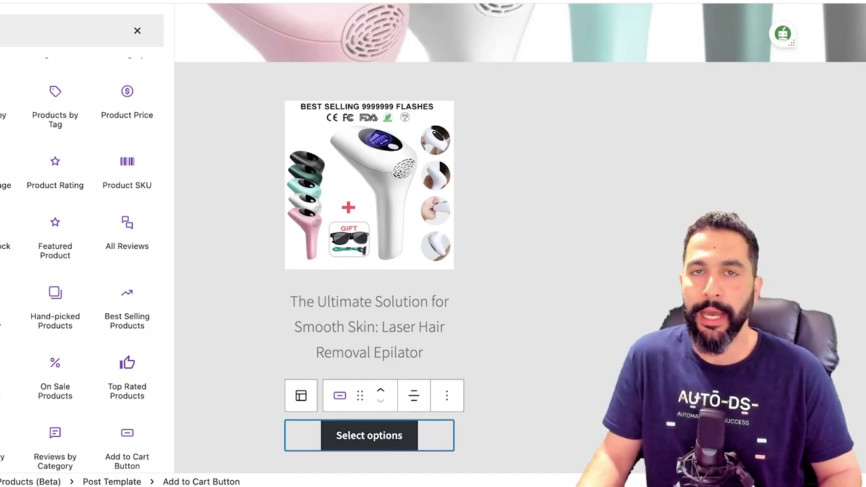
# Step: Look over the homepage's cover heading and the product listing below it, including the product image, title, price and Select options button
pyautogui.scroll(-3, 368, 243)
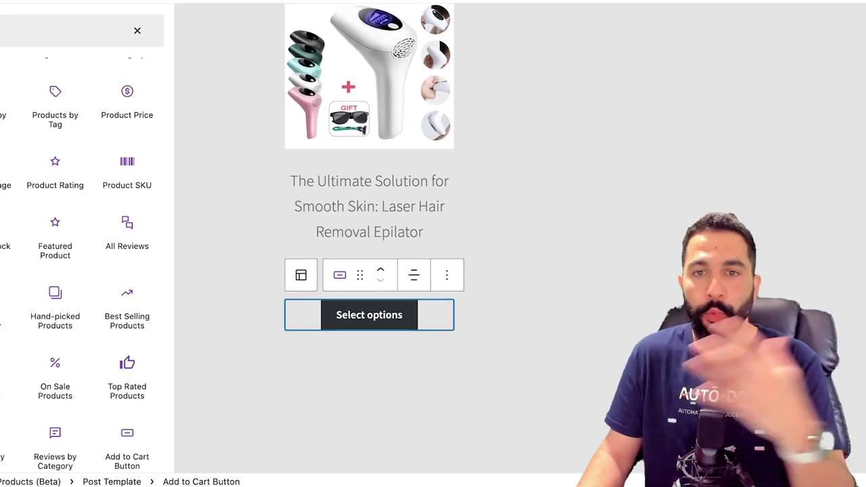
pyautogui.scroll(3, 369, 244)
pyautogui.scroll(3, 520, 243)
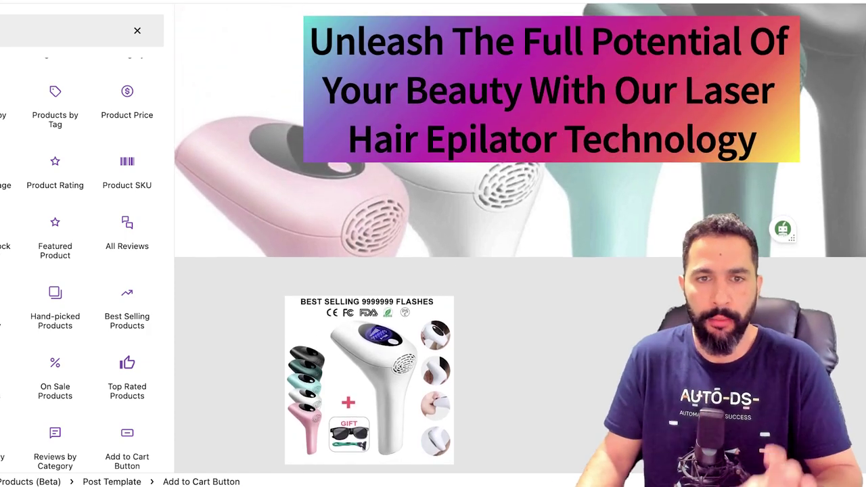
pyautogui.scroll(-3, 520, 243)
pyautogui.scroll(-4, 520, 243)
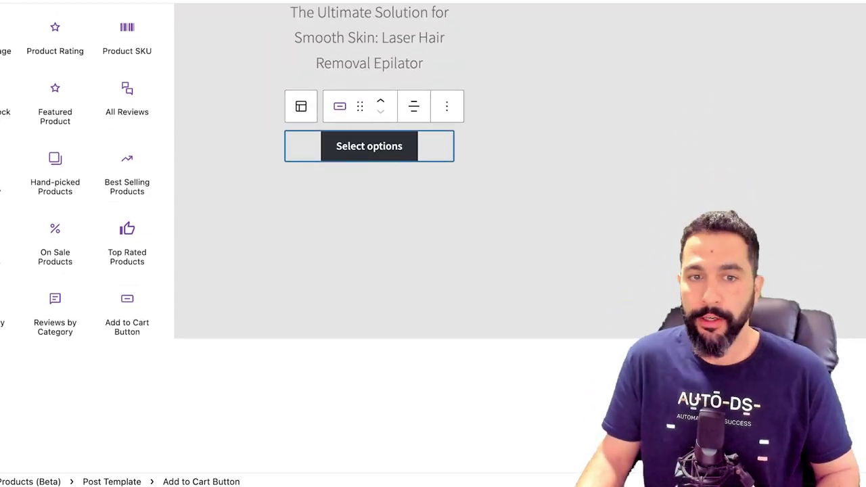
pyautogui.scroll(5, 520, 243)
pyautogui.scroll(-4, 520, 243)
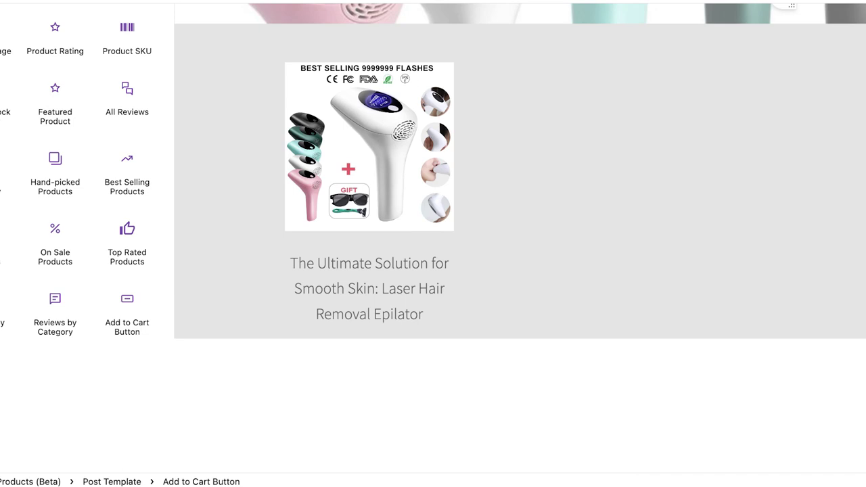
pyautogui.click(370, 147)
pyautogui.scroll(-4, 520, 203)
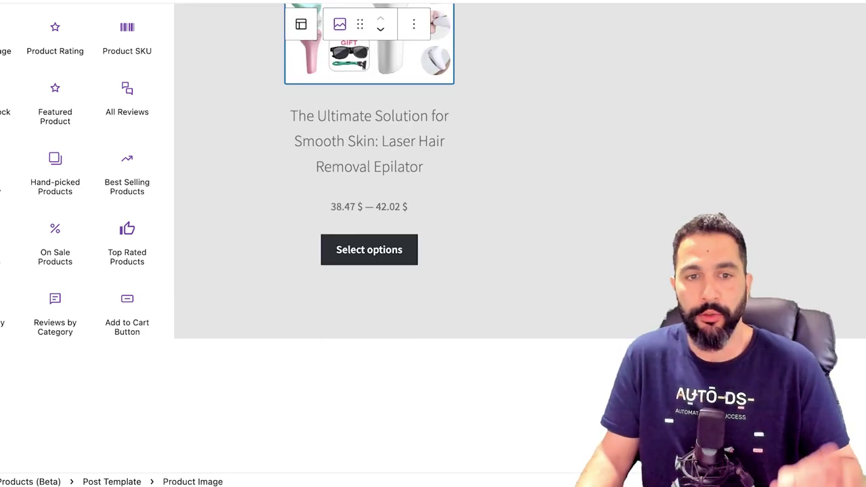
pyautogui.scroll(3, 520, 203)
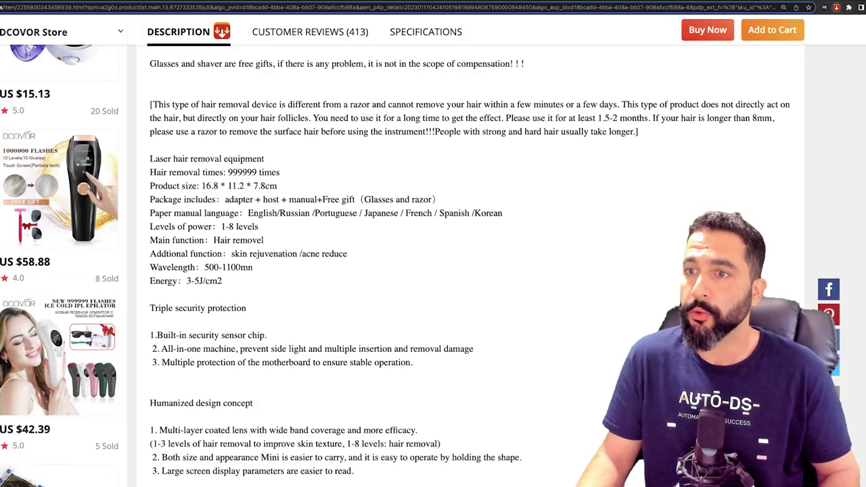
# Step: Search the Chrome Web Store for an "aliexpress video downloader" extension and look over the AliExpress product page
pyautogui.click(836, 7)
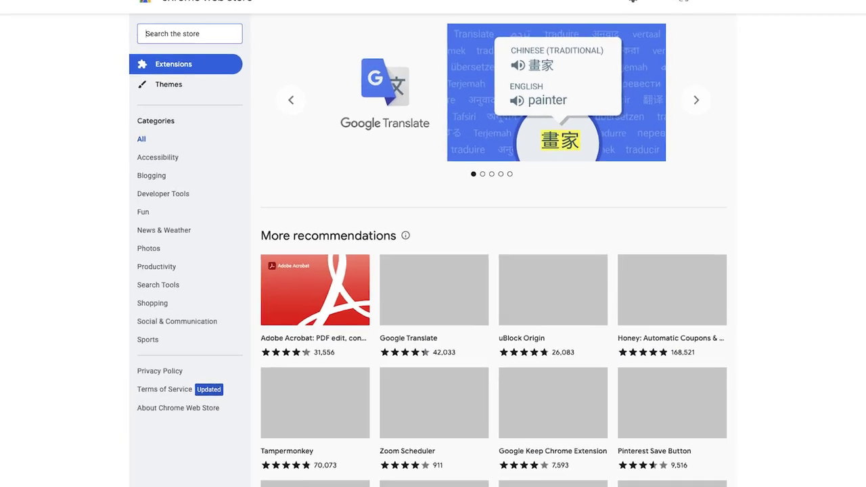
pyautogui.write('alie')
pyautogui.write('xpre')
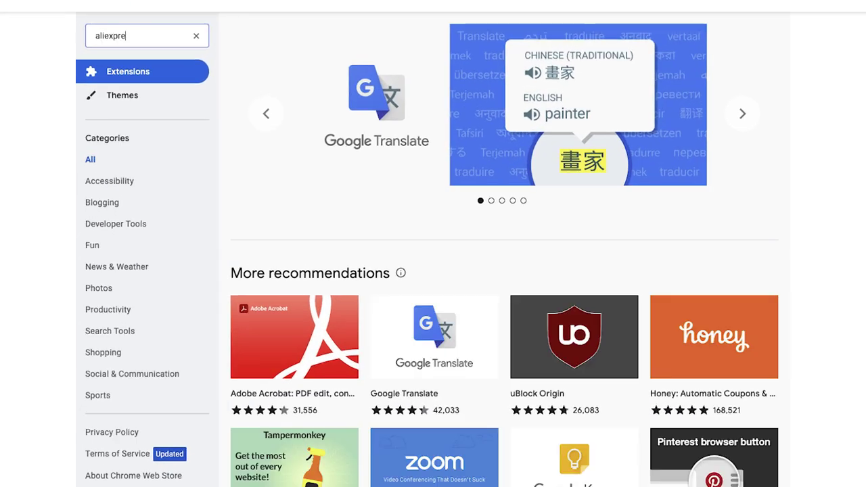
pyautogui.write('ss video downloader')
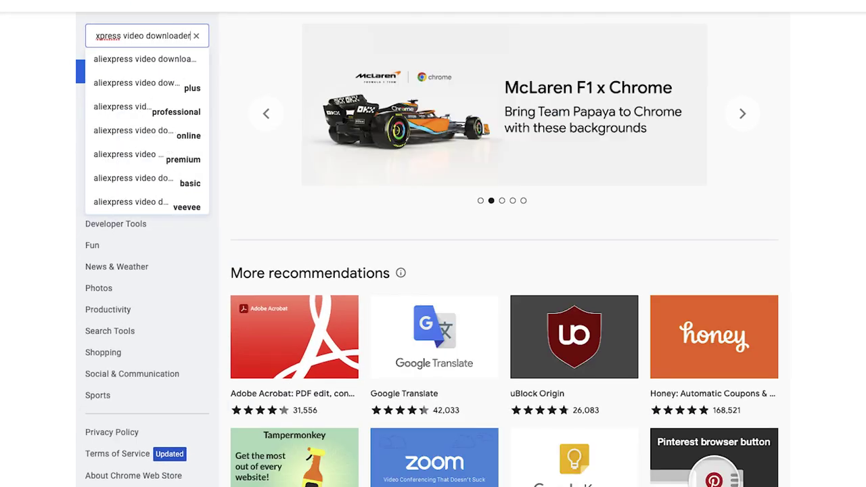
pyautogui.press('Return')
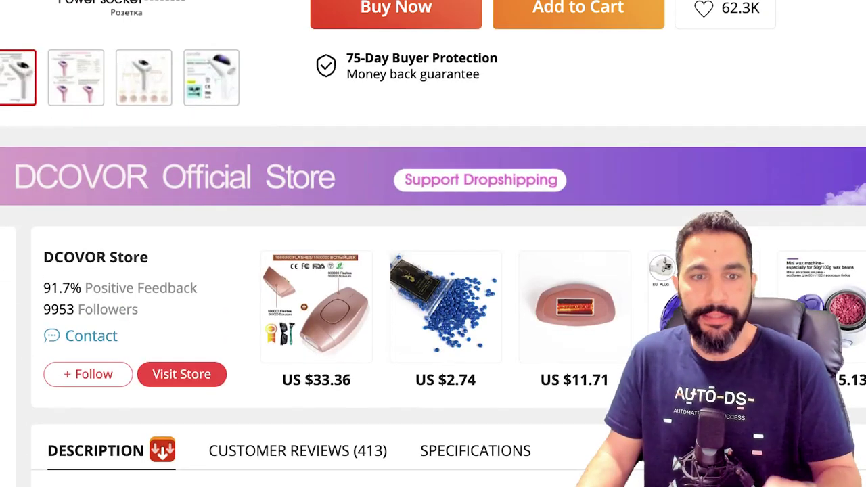
pyautogui.scroll(-5, 433, 244)
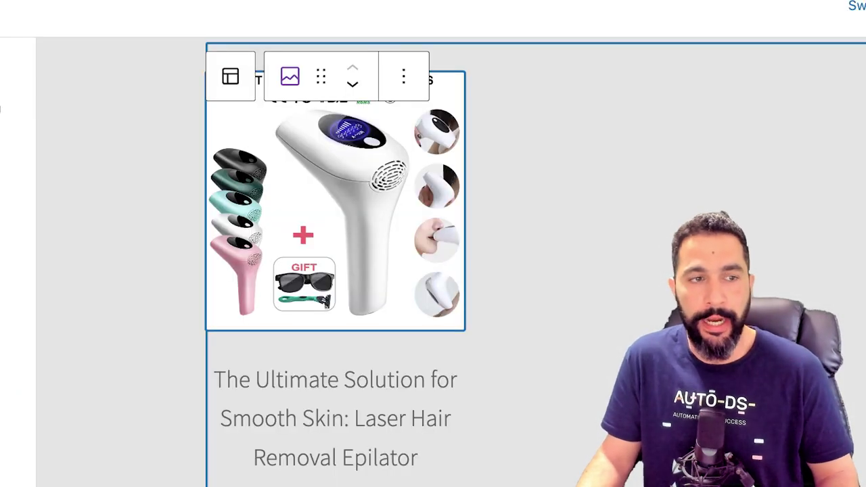
# Step: Find the video blocks in the homepage editor and add a YouTube block below the product's Select options button
pyautogui.scroll(-2, 335, 257)
pyautogui.scroll(3, 335, 257)
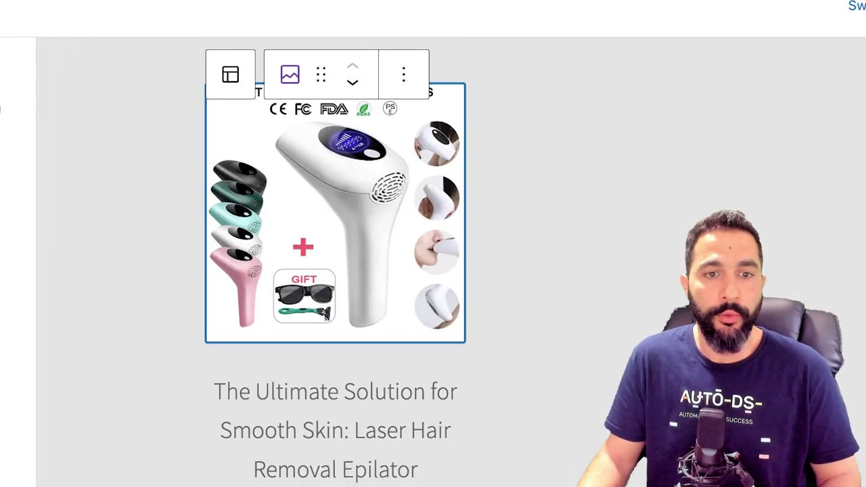
pyautogui.scroll(-3, 335, 256)
pyautogui.scroll(-2, 336, 270)
pyautogui.scroll(5, 446, 263)
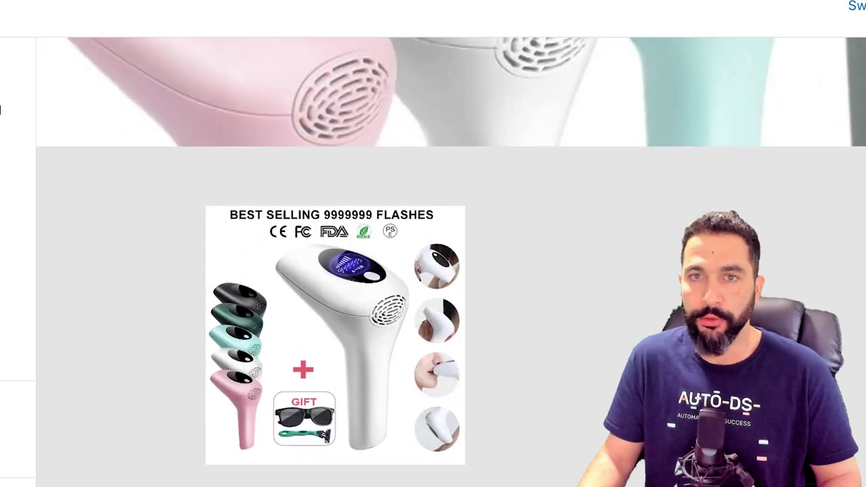
pyautogui.scroll(-5, 446, 263)
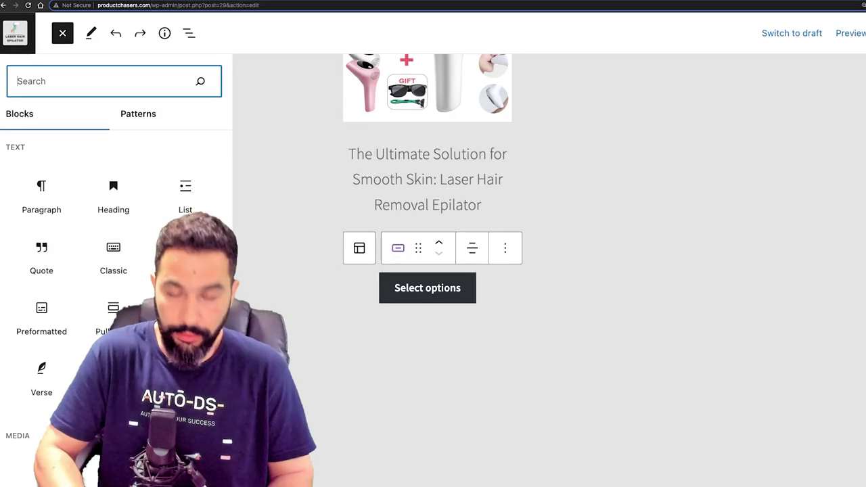
pyautogui.write('video')
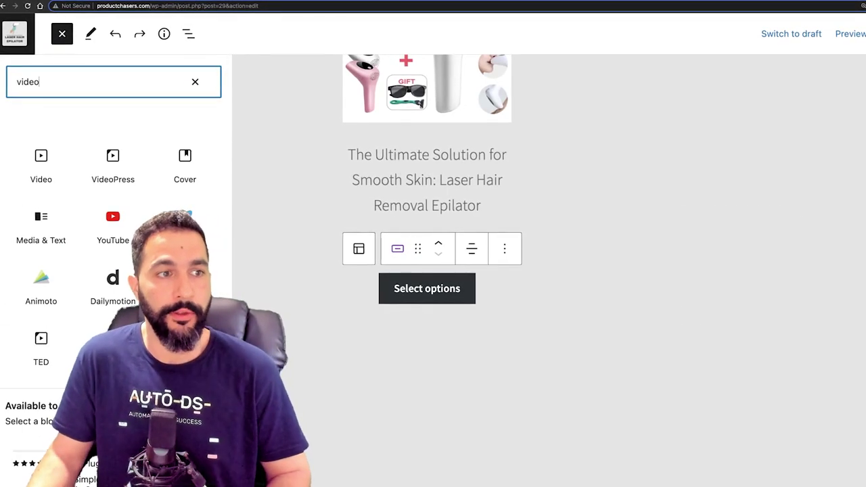
pyautogui.moveTo(40, 162)
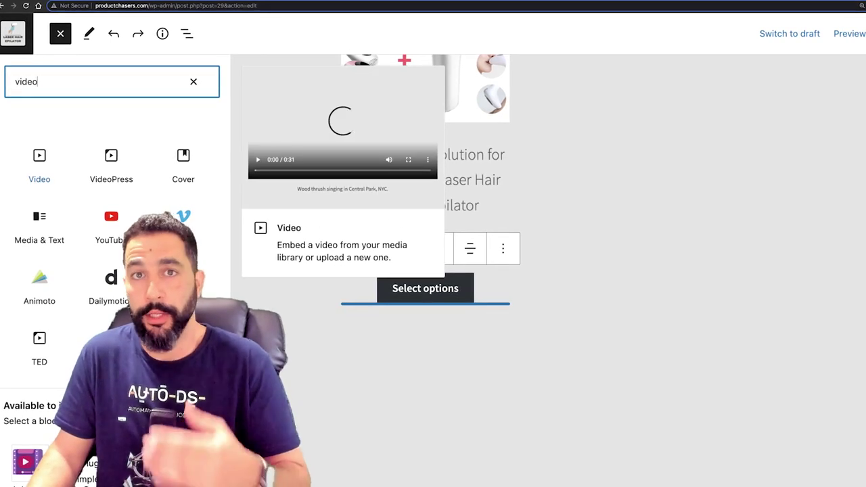
pyautogui.moveTo(110, 218)
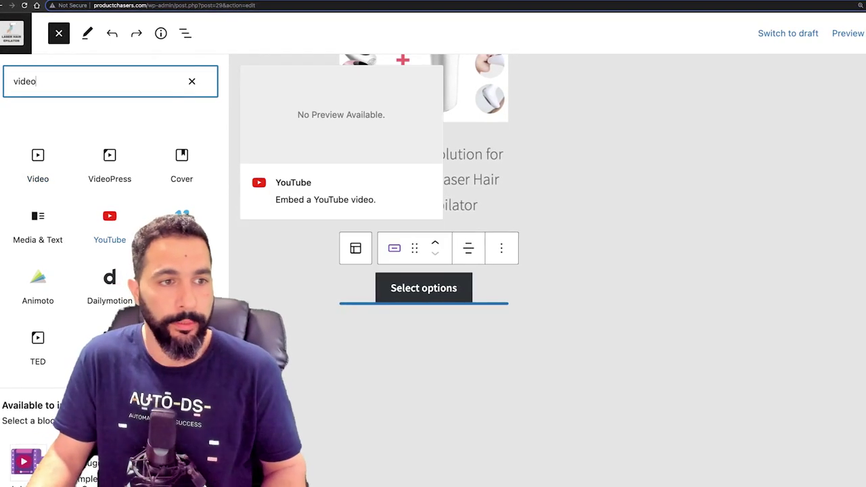
pyautogui.click(108, 223)
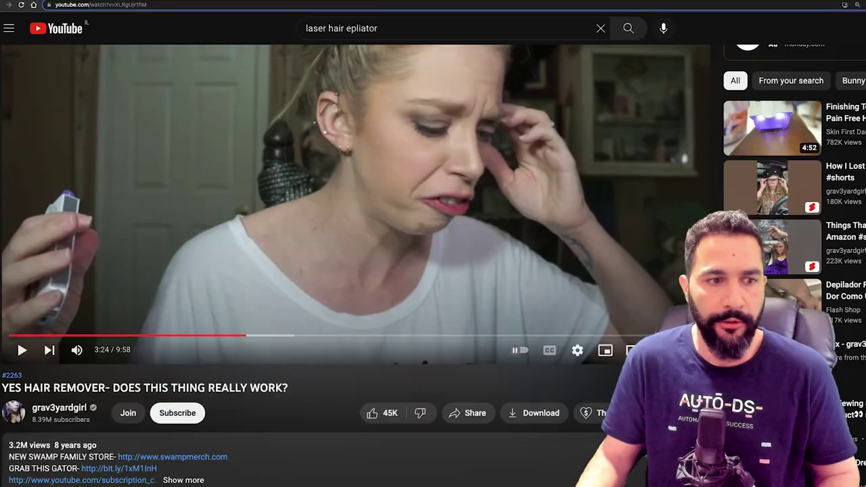
# Step: Preview the YouTube video "YES HAIR REMOVER- DOES THIS THING REALLY WORK?" around 3:28 and 3:52, leaving it paused
pyautogui.scroll(-3, 433, 264)
pyautogui.scroll(2, 433, 264)
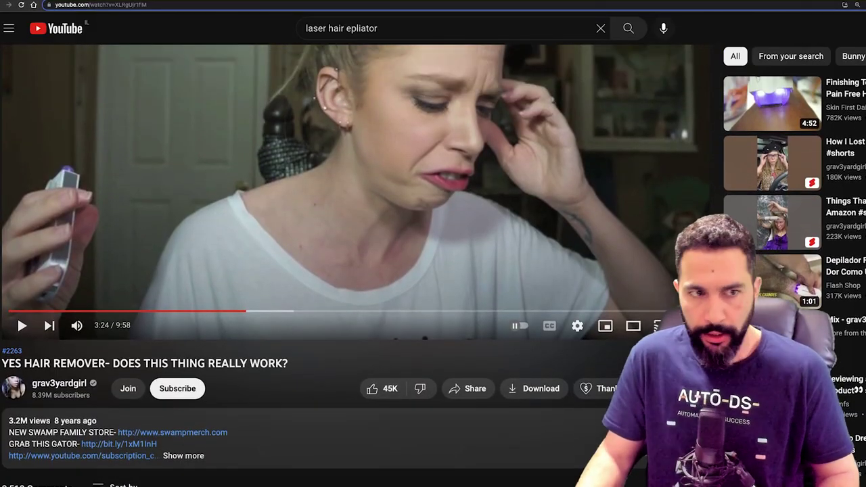
pyautogui.click(250, 311)
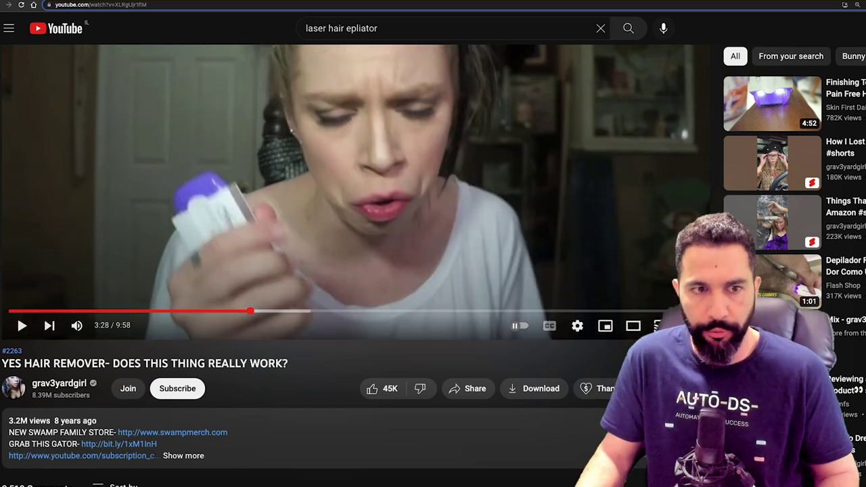
pyautogui.click(264, 311)
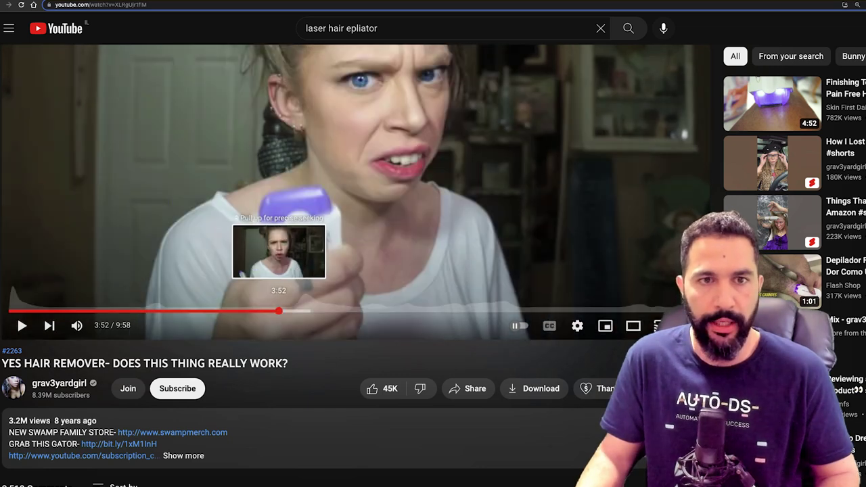
pyautogui.scroll(3, 324, 257)
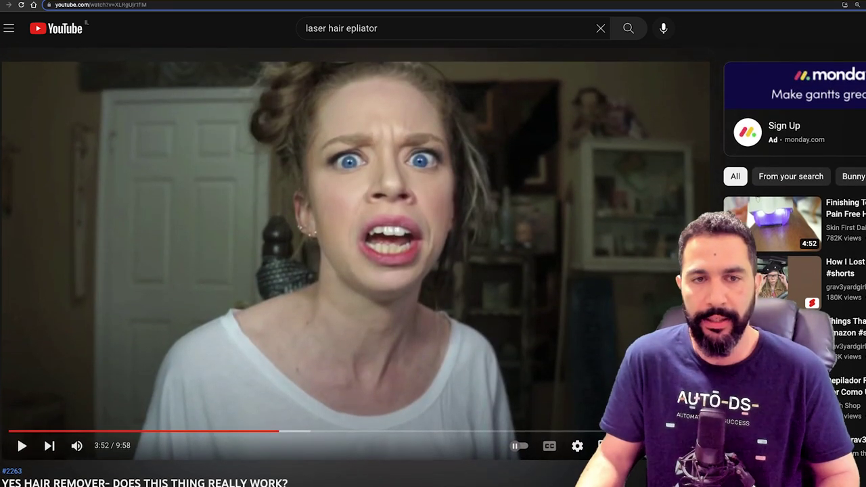
pyautogui.press('space')
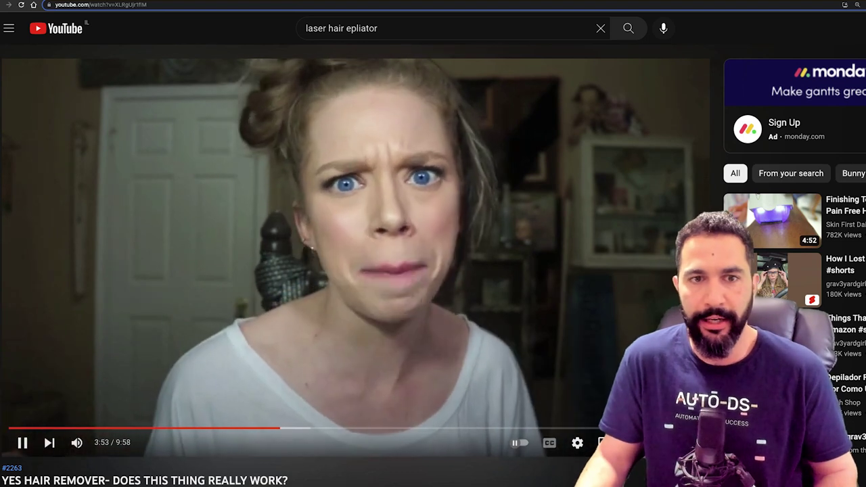
pyautogui.press('space')
pyautogui.scroll(-1, 355, 263)
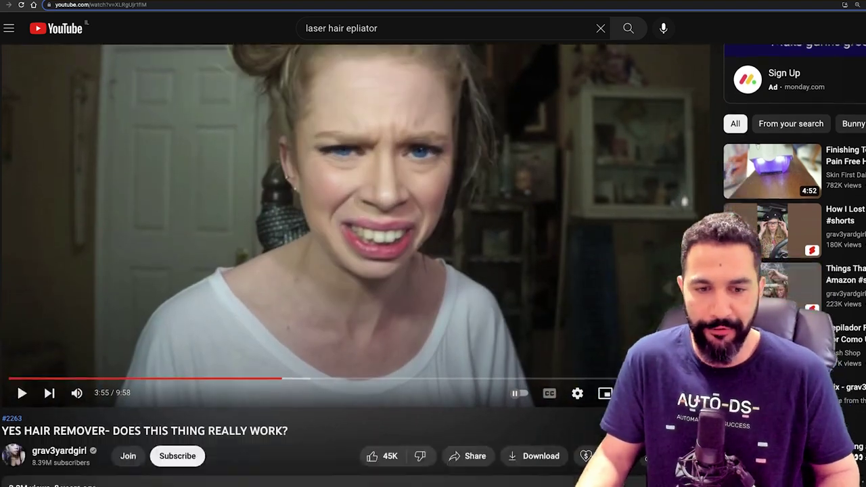
# Step: Copy the hair remover video's share link from YouTube and embed it in the homepage's YouTube block
pyautogui.scroll(-1, 467, 433)
pyautogui.click(466, 425)
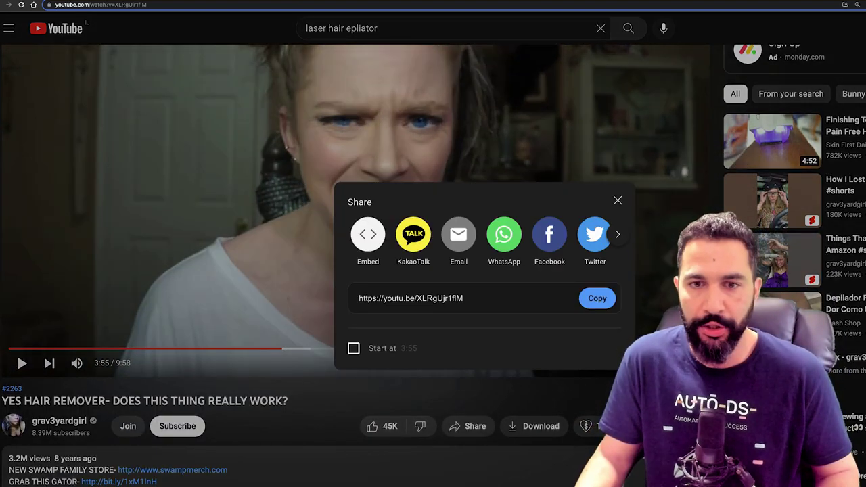
pyautogui.scroll(-1, 597, 298)
pyautogui.click(597, 298)
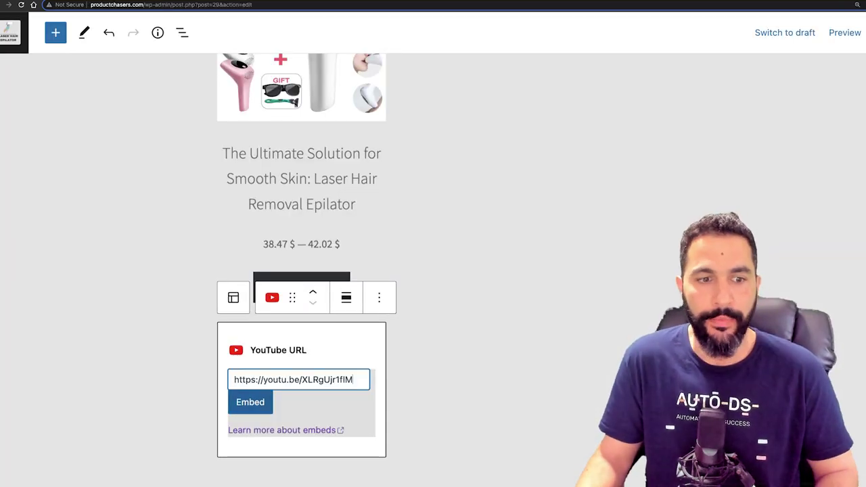
pyautogui.click(250, 402)
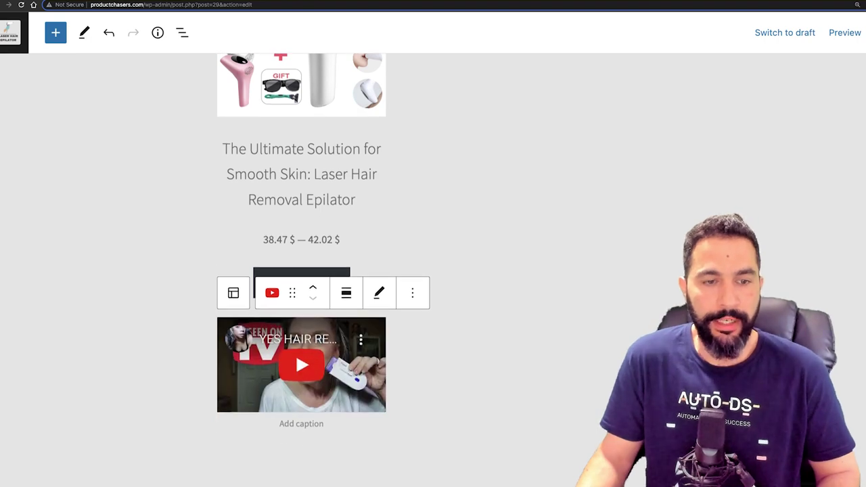
# Step: Review the homepage from the cover to the embedded video and save the page update
pyautogui.scroll(-2, 301, 244)
pyautogui.scroll(8, 432, 271)
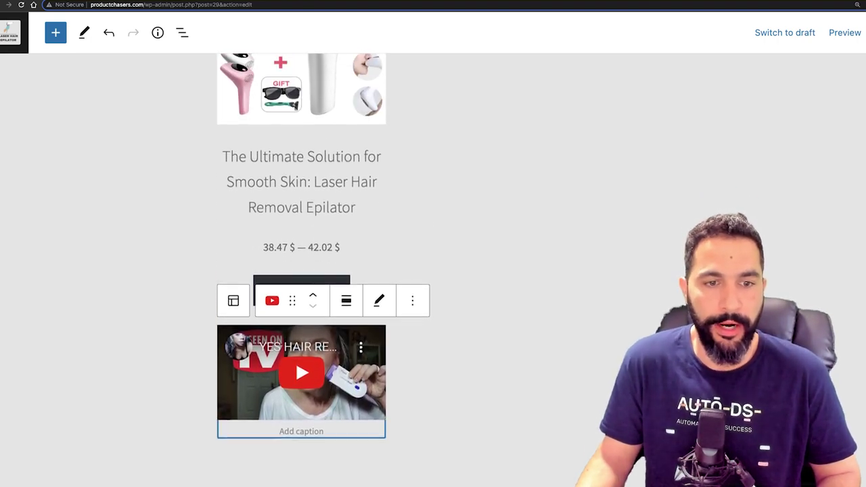
pyautogui.scroll(-7, 433, 270)
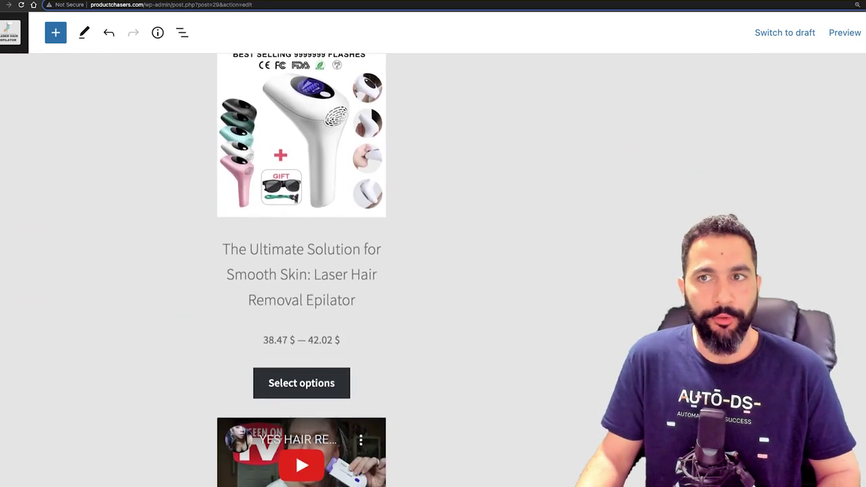
pyautogui.scroll(7, 433, 270)
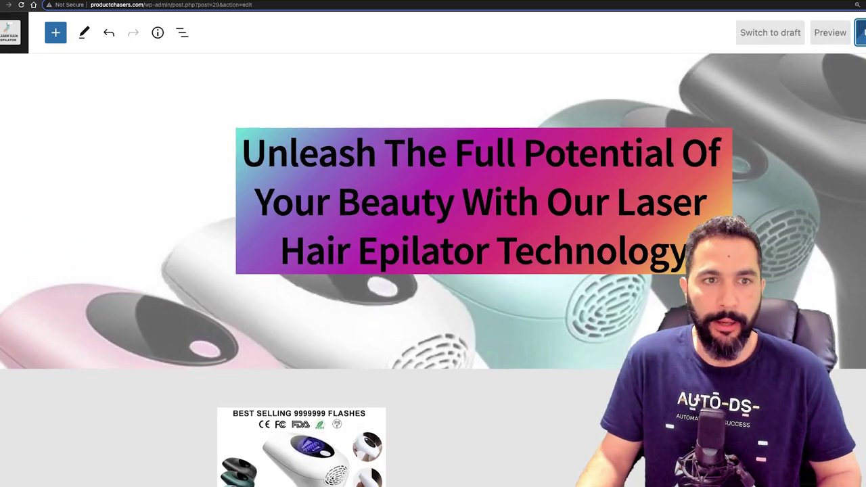
pyautogui.scroll(-7, 433, 271)
pyautogui.scroll(8, 432, 270)
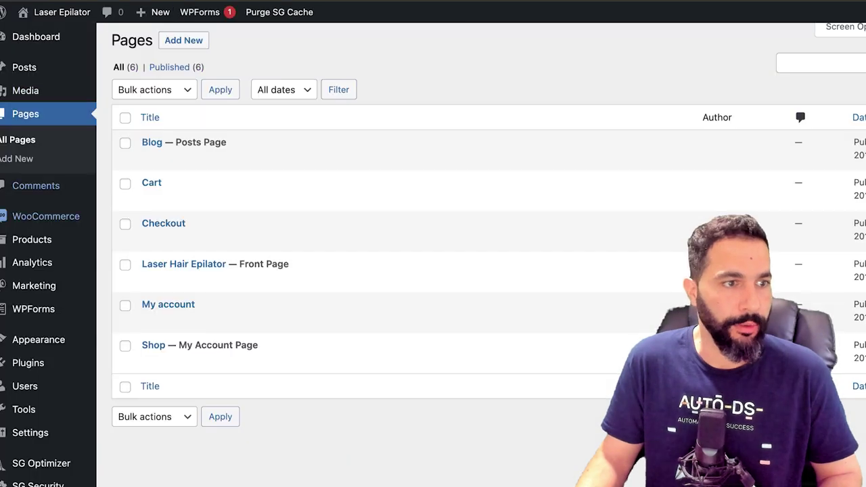
# Step: Open the laser hair epilator product for editing and insert the copied YouTube video link at the top of its product description
pyautogui.moveTo(32, 240)
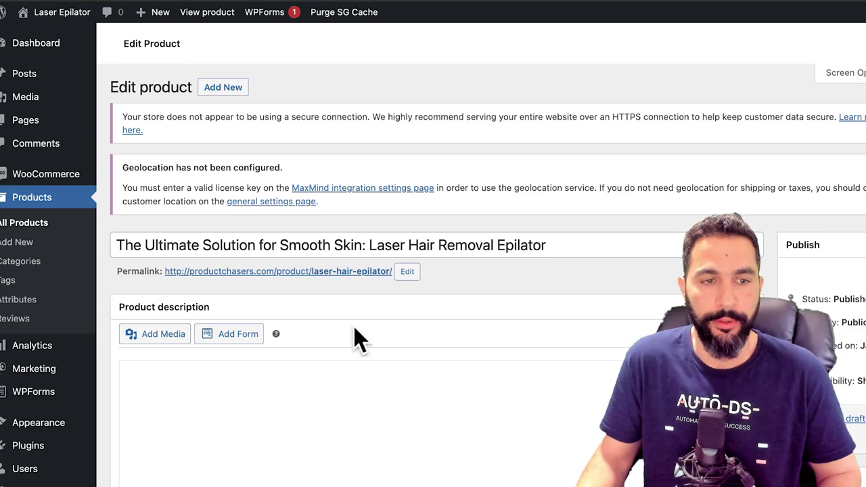
pyautogui.scroll(-5, 352, 323)
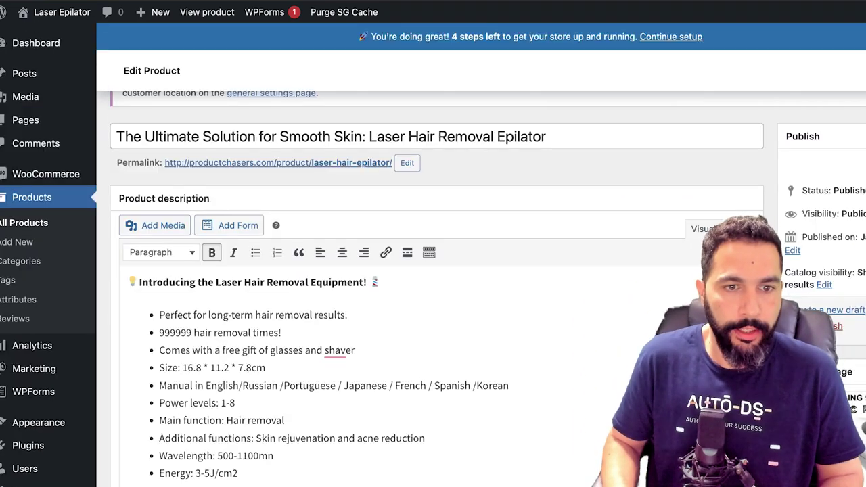
pyautogui.scroll(-1, 433, 271)
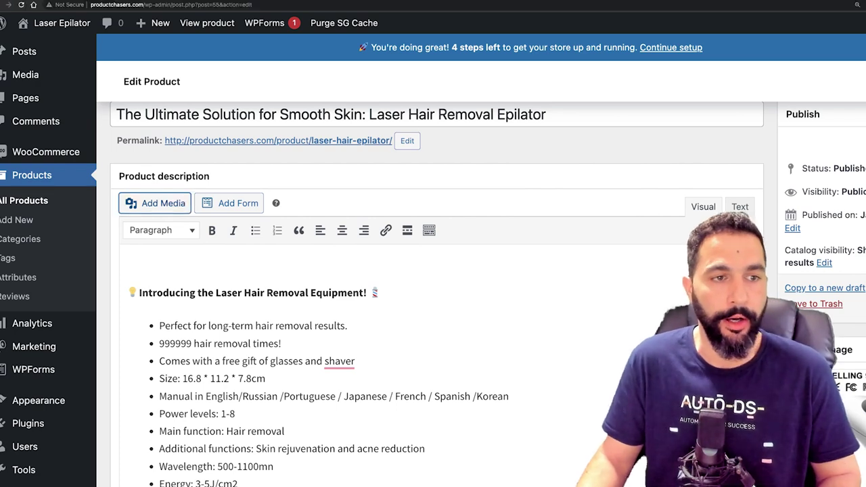
pyautogui.click(156, 192)
pyautogui.click(58, 199)
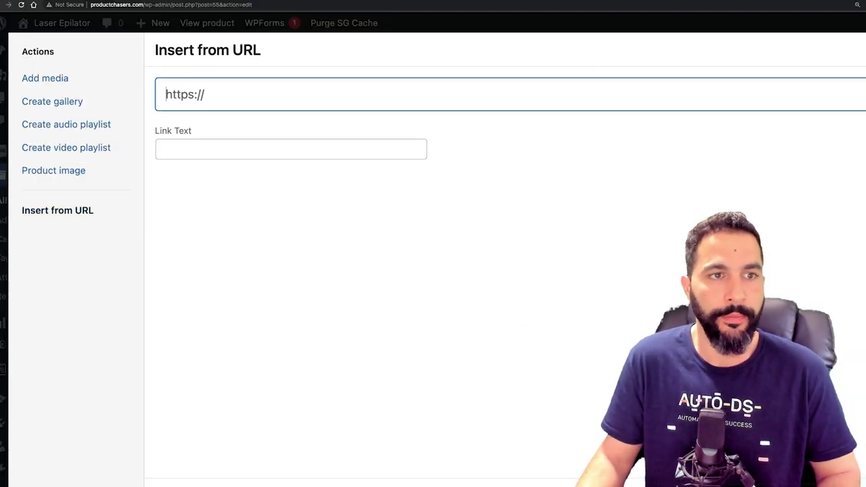
pyautogui.hotkey('ctrl', 'v')
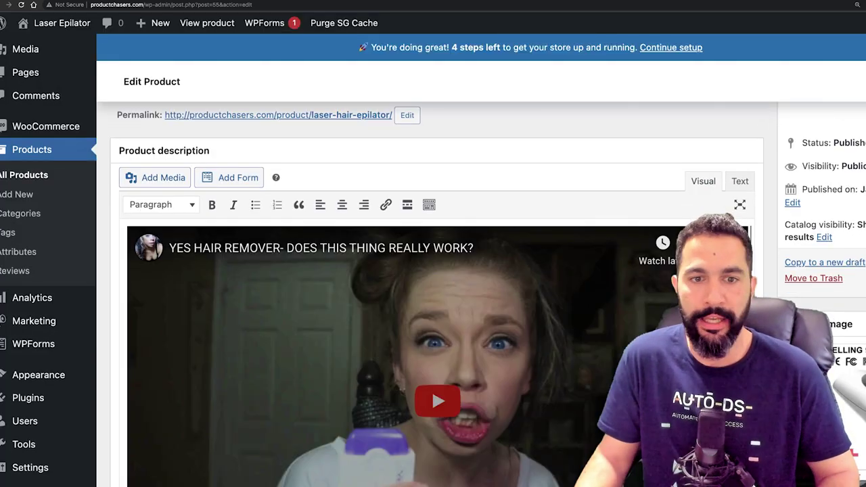
pyautogui.scroll(-3, 437, 291)
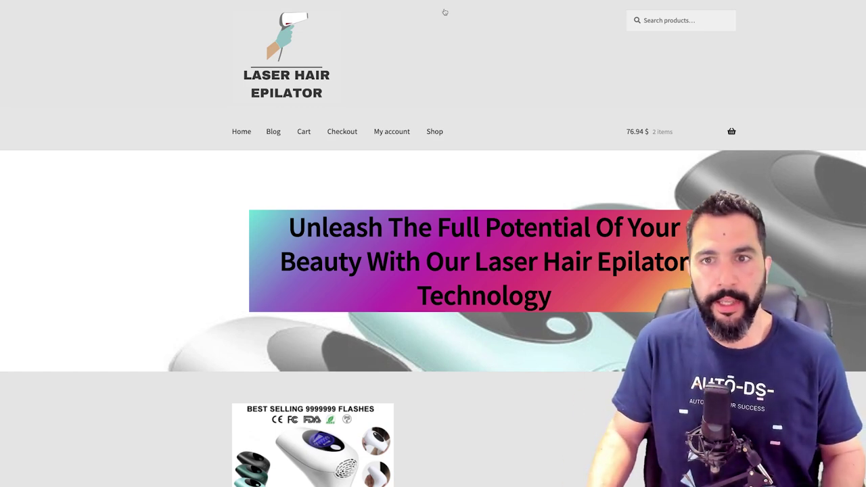
# Step: Examine the live homepage from the cover through the product listing and embedded video down to the footer
pyautogui.scroll(-5, 444, 12)
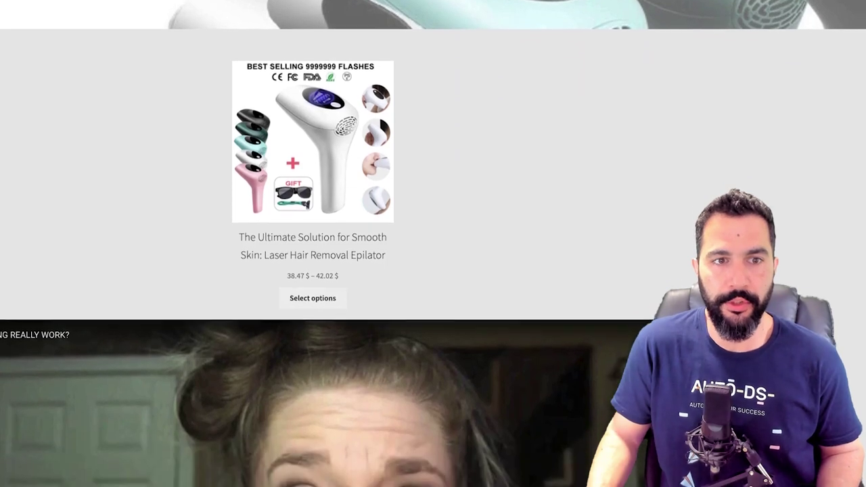
pyautogui.scroll(-3, 324, 243)
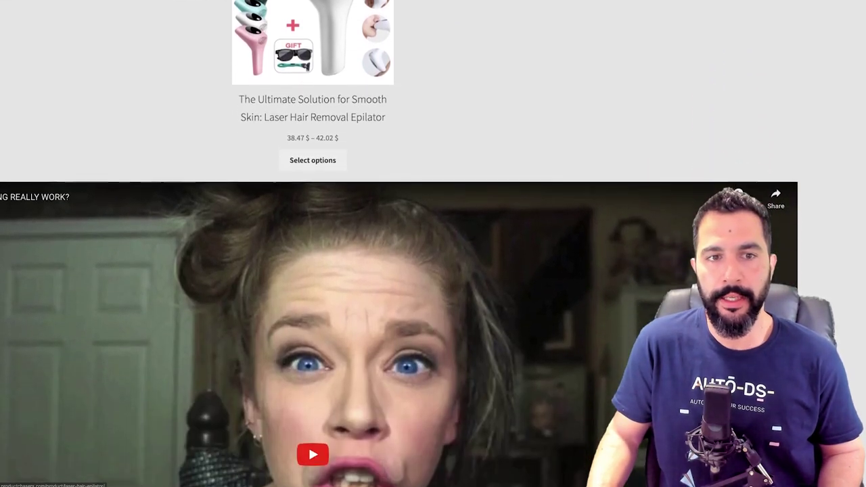
pyautogui.scroll(2, 324, 243)
pyautogui.scroll(3, 324, 244)
pyautogui.scroll(-7, 324, 243)
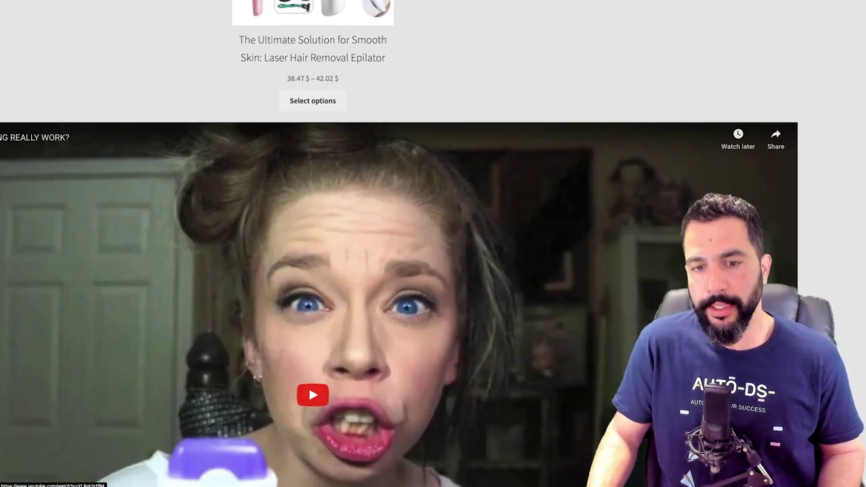
pyautogui.scroll(3, 324, 243)
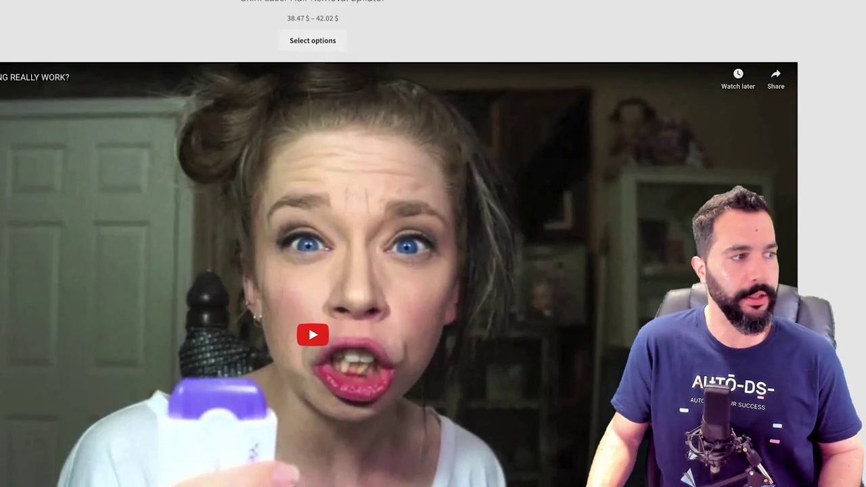
pyautogui.scroll(-1, 325, 244)
pyautogui.scroll(-4, 325, 244)
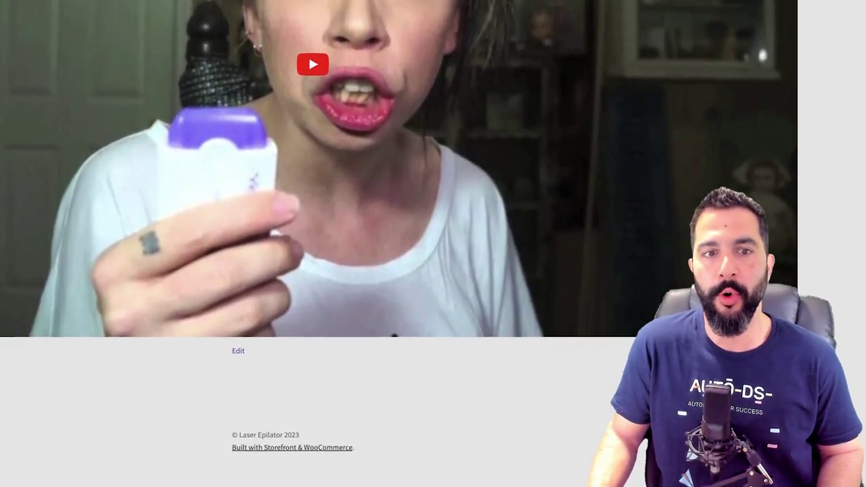
pyautogui.scroll(5, 325, 244)
pyautogui.scroll(2, 325, 244)
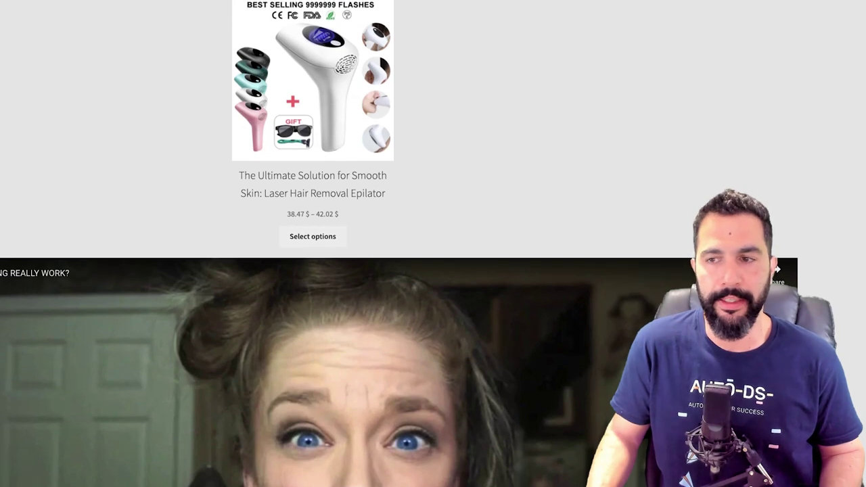
pyautogui.scroll(2, 325, 244)
pyautogui.scroll(2, 379, 187)
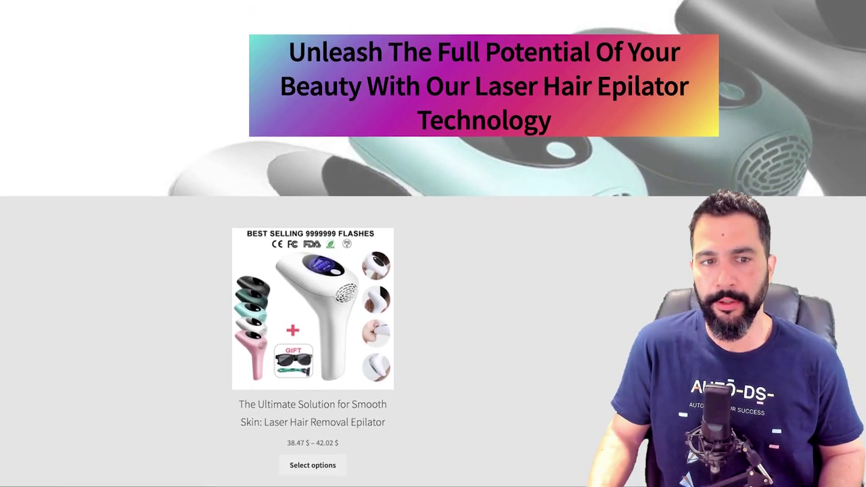
pyautogui.scroll(-2, 379, 187)
pyautogui.scroll(-1, 378, 115)
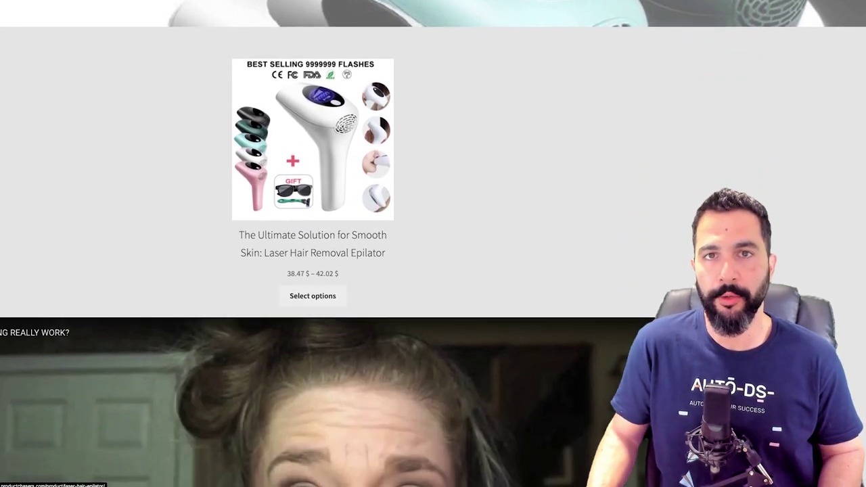
pyautogui.scroll(2, 378, 235)
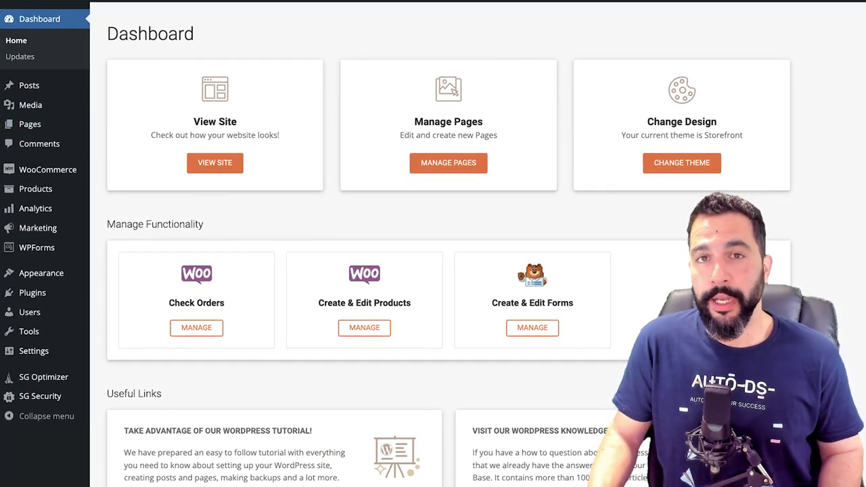
# Step: Open the Laser Hair Epilator front page for editing and inspect the product listing, its video and the no-results text below
pyautogui.click(447, 162)
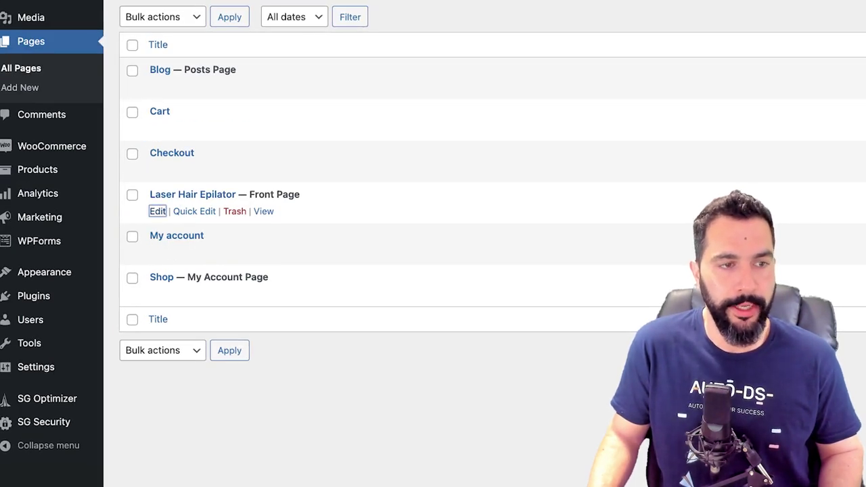
pyautogui.click(157, 211)
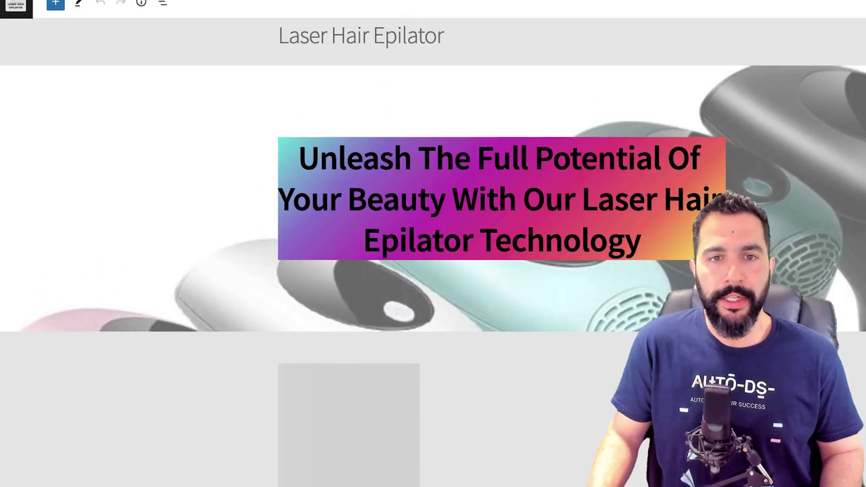
pyautogui.scroll(-4, 433, 253)
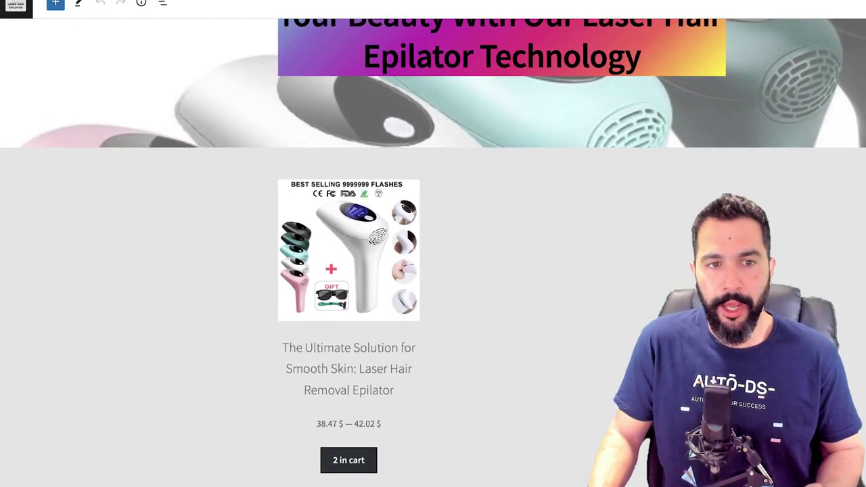
pyautogui.click(502, 284)
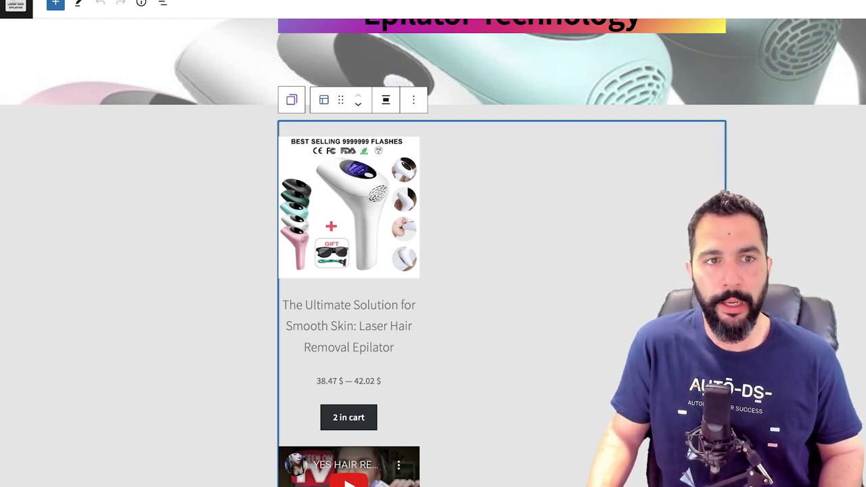
pyautogui.press('Escape')
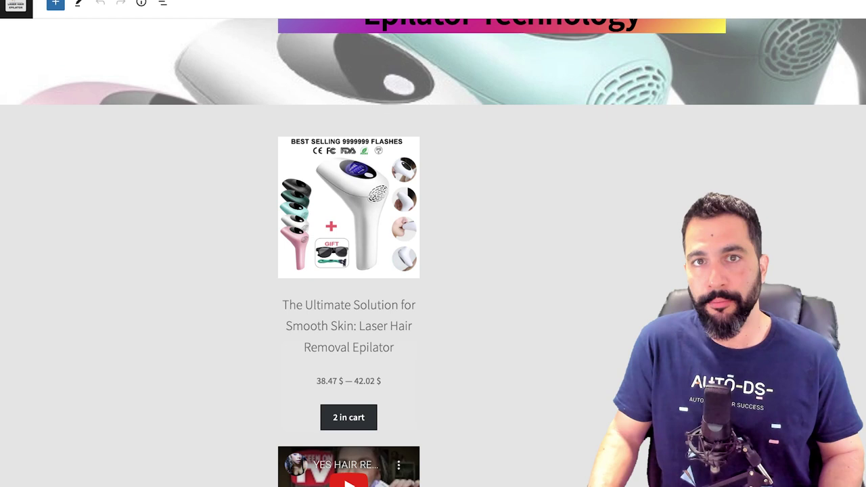
pyautogui.scroll(-3, 433, 270)
pyautogui.click(338, 448)
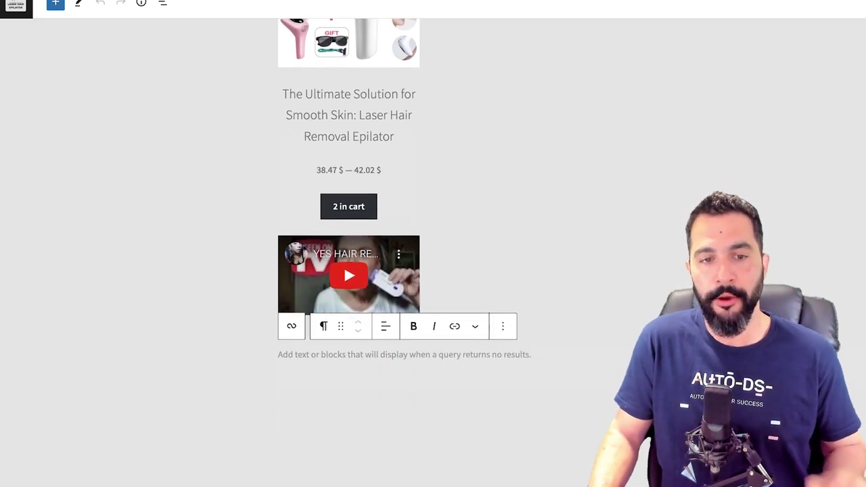
pyautogui.press('Escape')
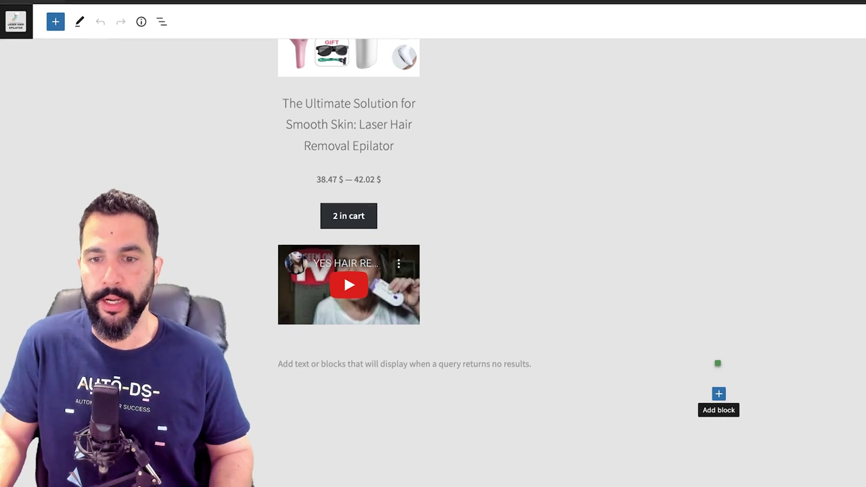
# Step: Add a Featured Product block below the product listing, displaying The Ultimate Solution for Smooth Skin: Laser Hair Removal Epilator
pyautogui.click(718, 393)
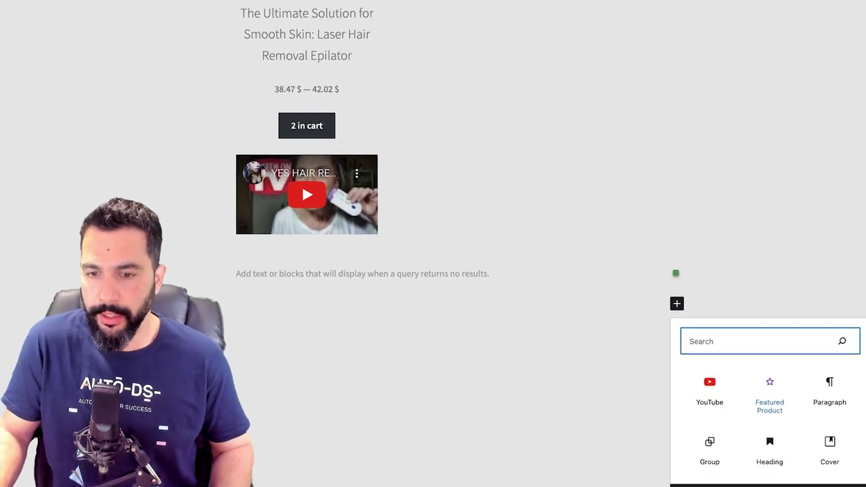
pyautogui.click(769, 395)
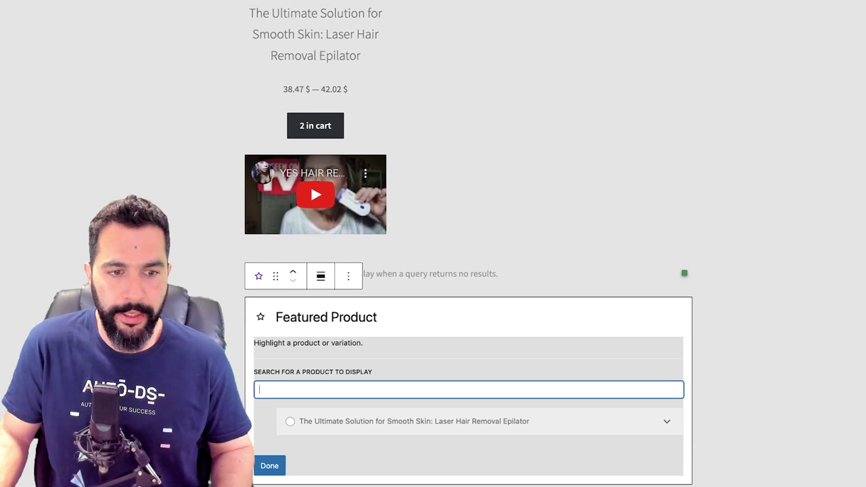
pyautogui.click(405, 421)
pyautogui.scroll(-4, 405, 421)
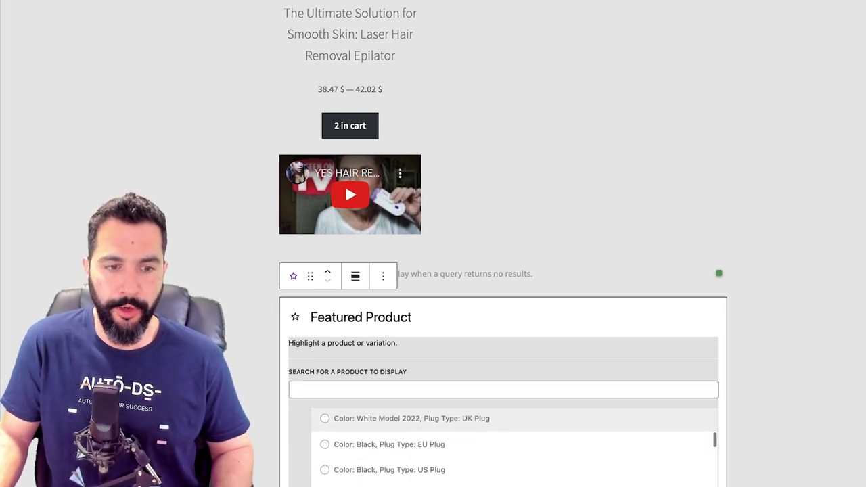
pyautogui.scroll(-1, 433, 451)
pyautogui.scroll(4, 433, 452)
pyautogui.scroll(-4, 503, 339)
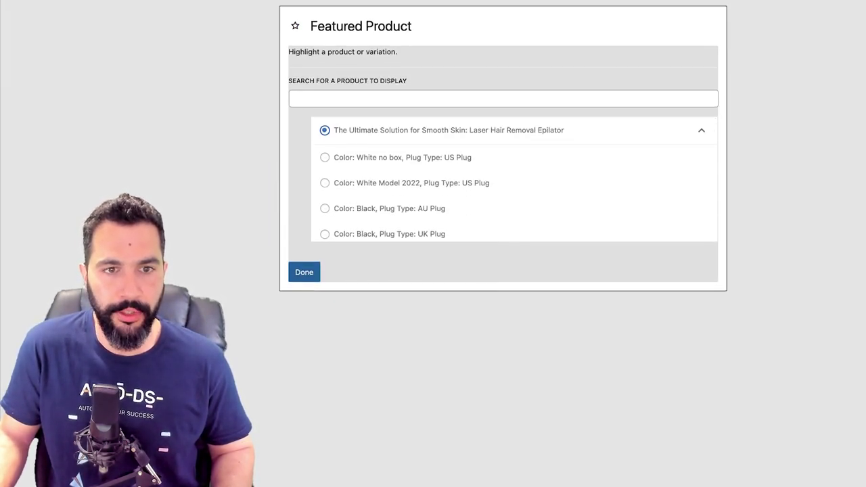
pyautogui.click(304, 271)
pyautogui.scroll(-2, 303, 272)
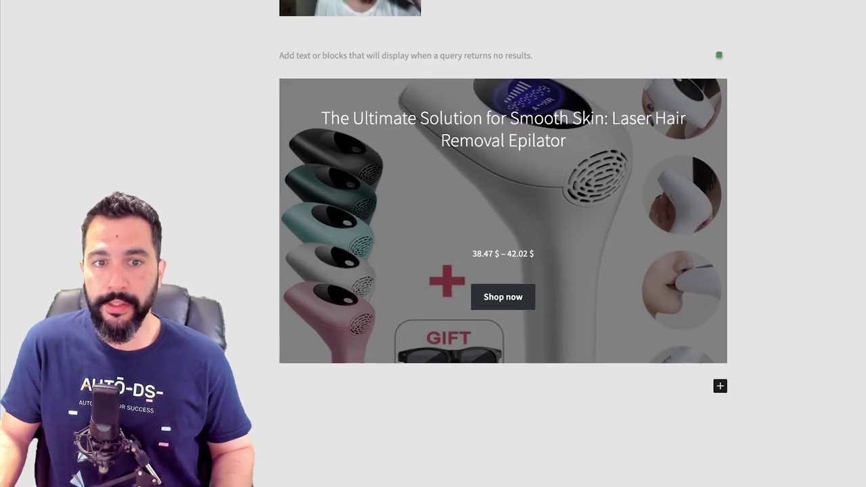
# Step: Add a YouTube block below the featured product and embed the hair remover video using the share link copied from the existing video
pyautogui.scroll(6, 304, 272)
pyautogui.scroll(-3, 303, 272)
pyautogui.scroll(-5, 503, 270)
pyautogui.click(620, 253)
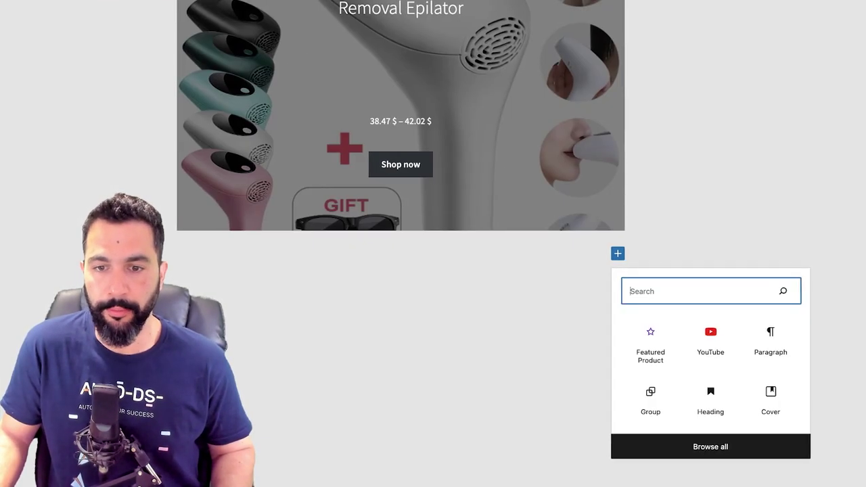
pyautogui.click(706, 340)
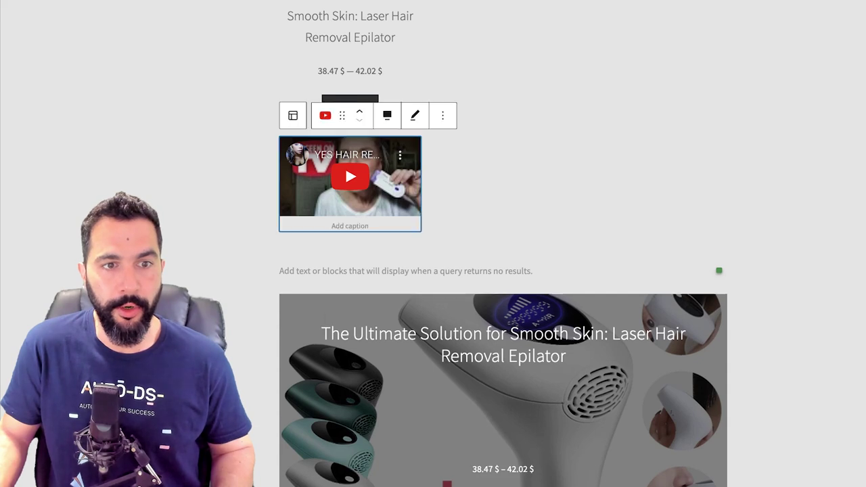
pyautogui.click(400, 155)
pyautogui.click(390, 169)
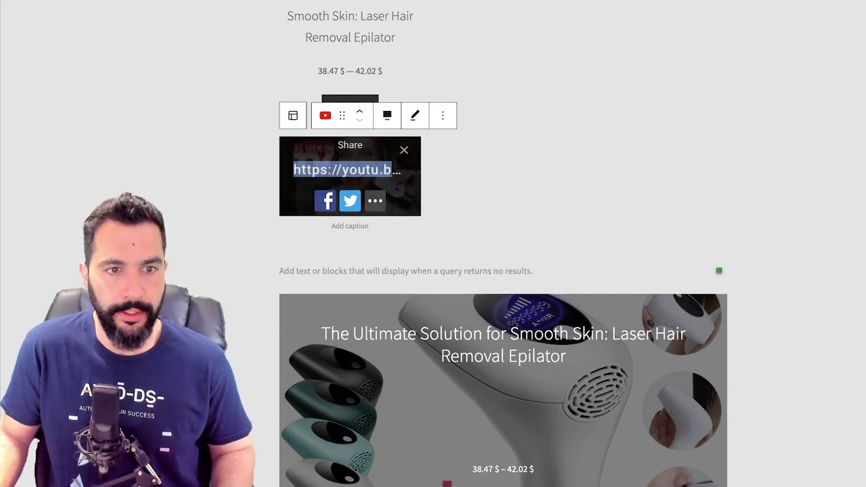
pyautogui.scroll(-1, 503, 271)
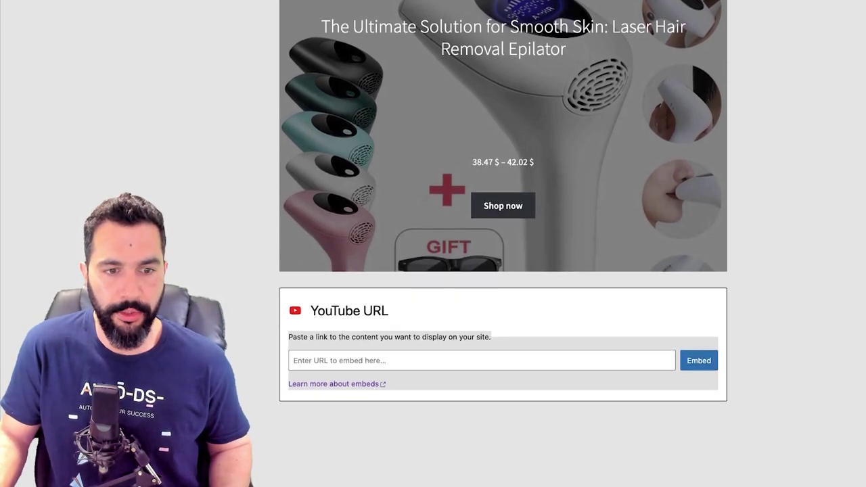
pyautogui.scroll(-2, 503, 271)
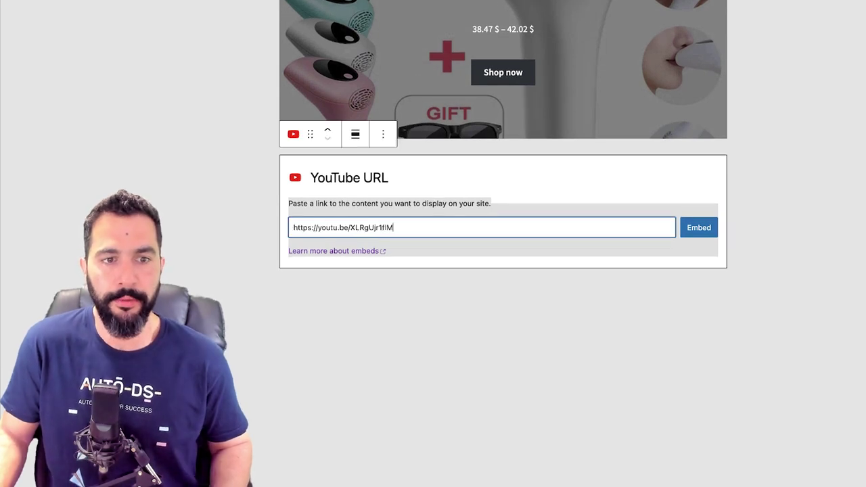
pyautogui.press('Return')
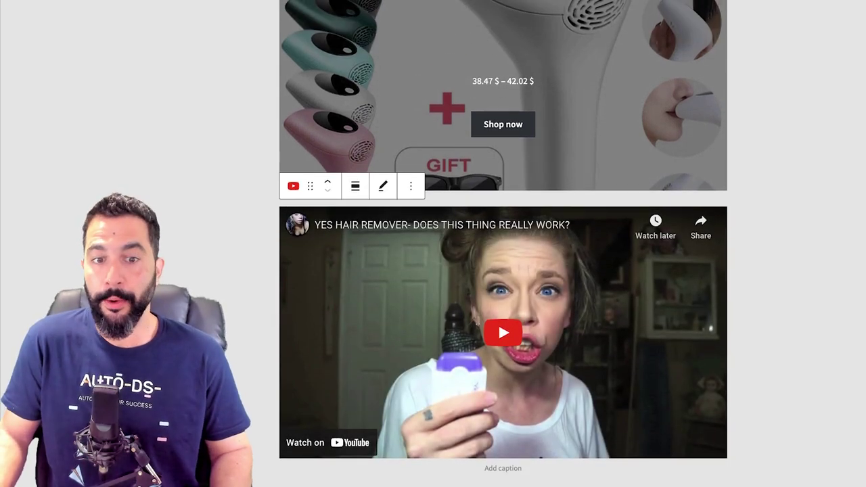
# Step: Delete the old product listing block with its embedded video from between the cover and the featured product
pyautogui.scroll(10, 503, 270)
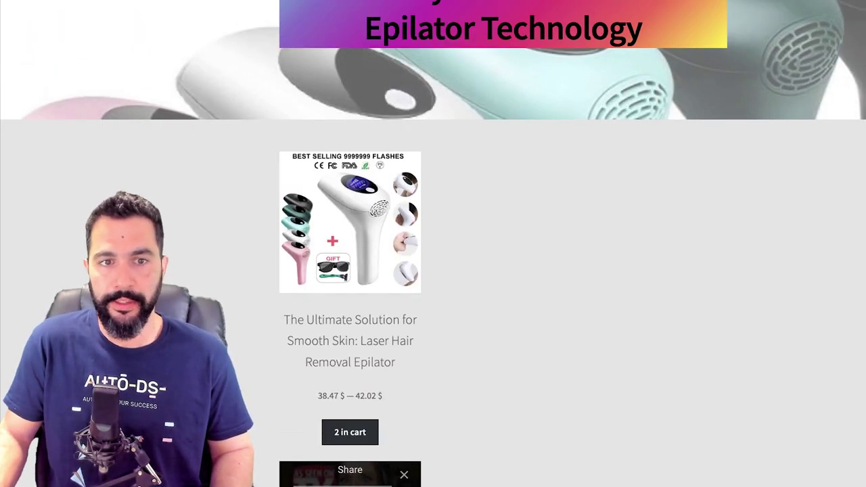
pyautogui.click(503, 270)
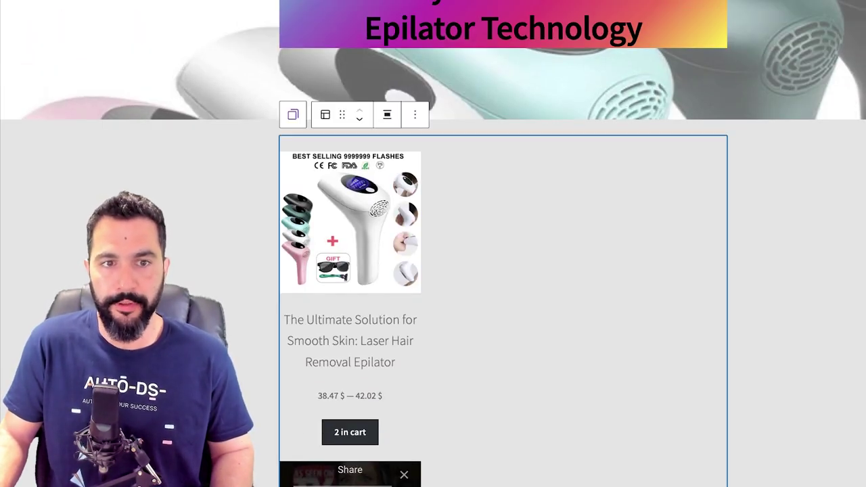
pyautogui.scroll(-3, 503, 270)
pyautogui.scroll(2, 504, 271)
pyautogui.press('Delete')
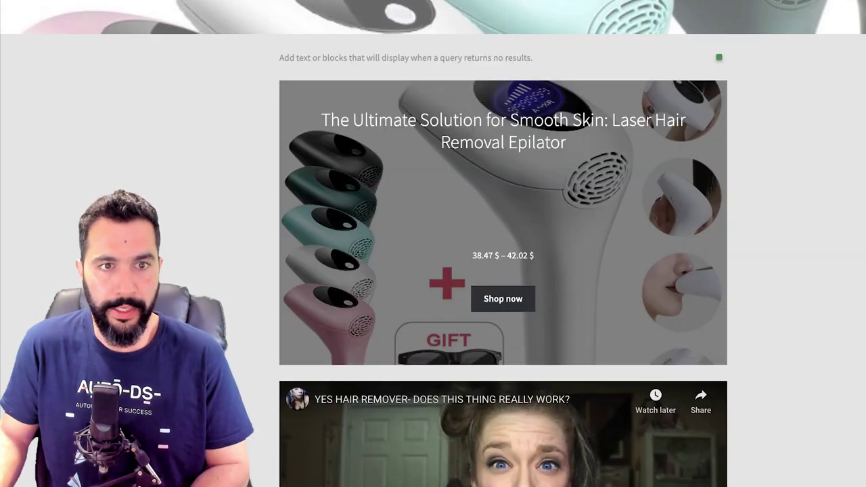
pyautogui.click(503, 202)
pyautogui.click(406, 58)
pyautogui.click(791, 101)
# Step: Examine the old product listing and the oversized video on the live homepage before refreshing it
pyautogui.scroll(1, 503, 244)
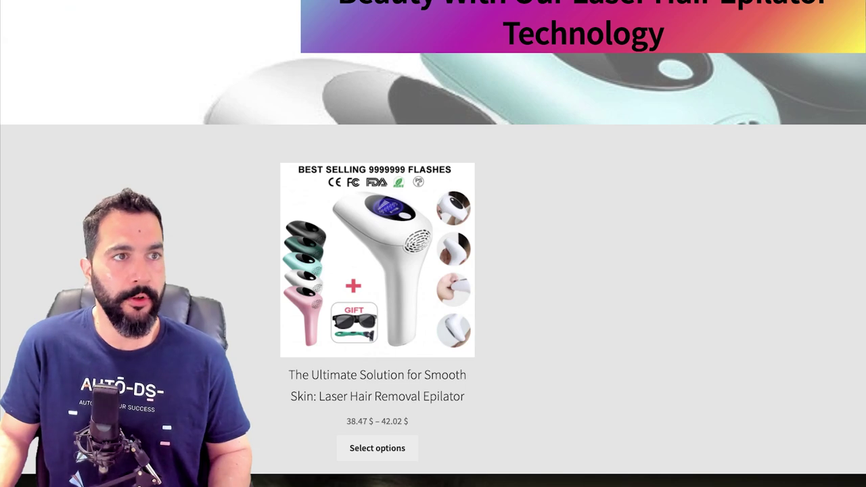
pyautogui.scroll(2, 503, 244)
pyautogui.scroll(-4, 503, 243)
pyautogui.scroll(2, 503, 243)
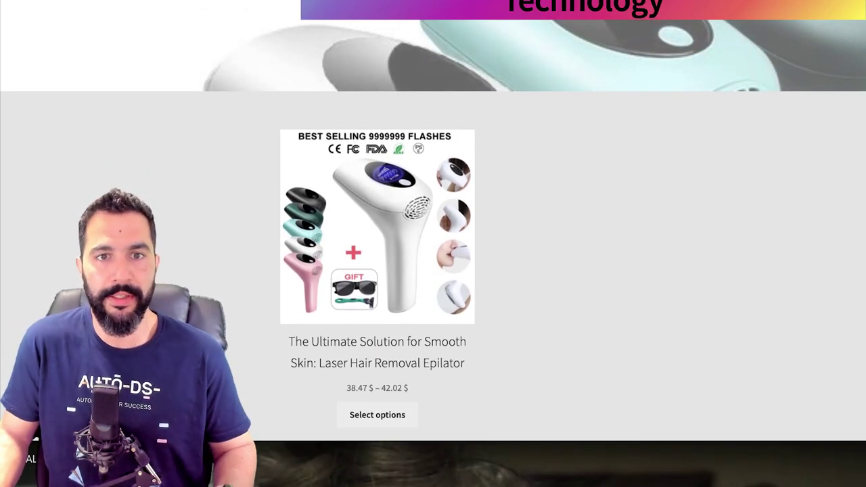
pyautogui.scroll(-5, 433, 243)
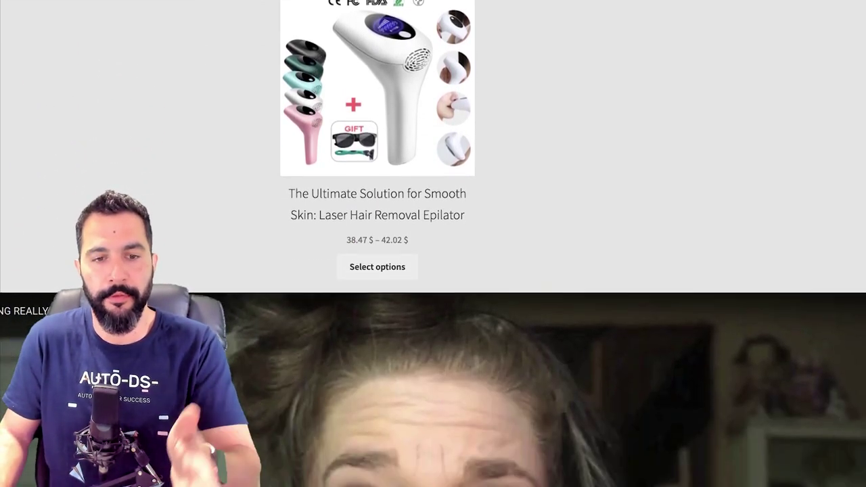
pyautogui.scroll(3, 433, 243)
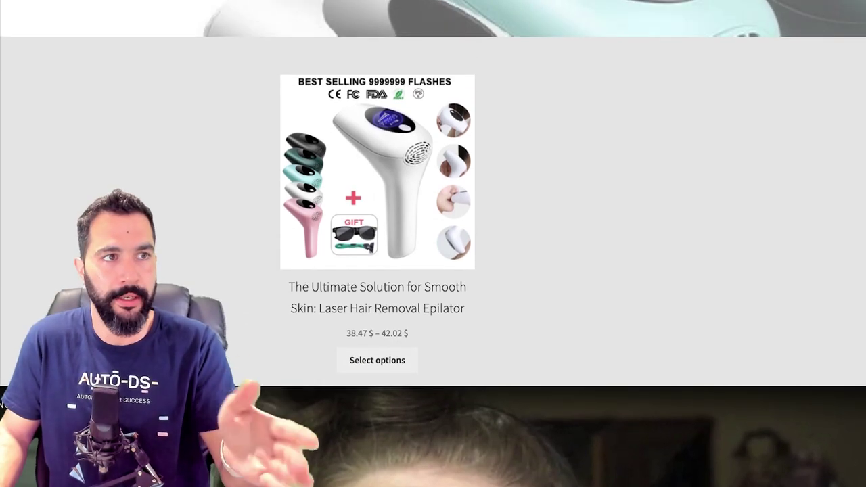
# Step: Reload the live homepage and inspect the featured product with the YouTube video below it
pyautogui.press('F5')
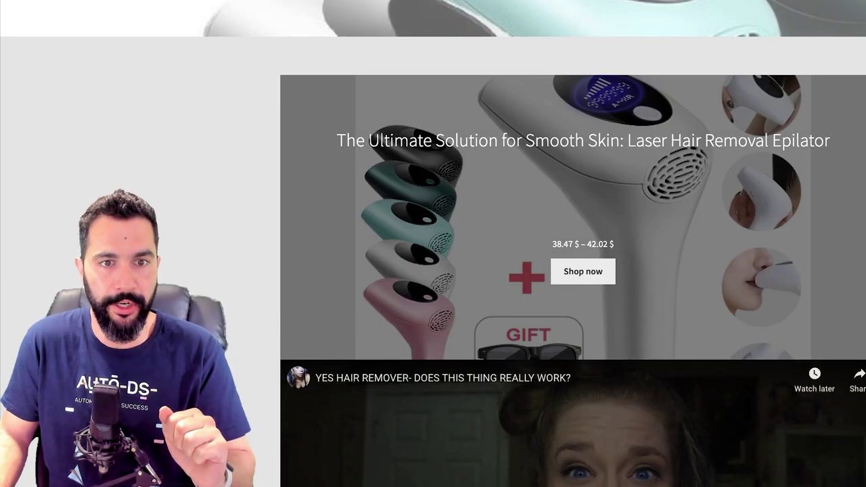
pyautogui.scroll(-1, 433, 243)
pyautogui.scroll(-1, 572, 270)
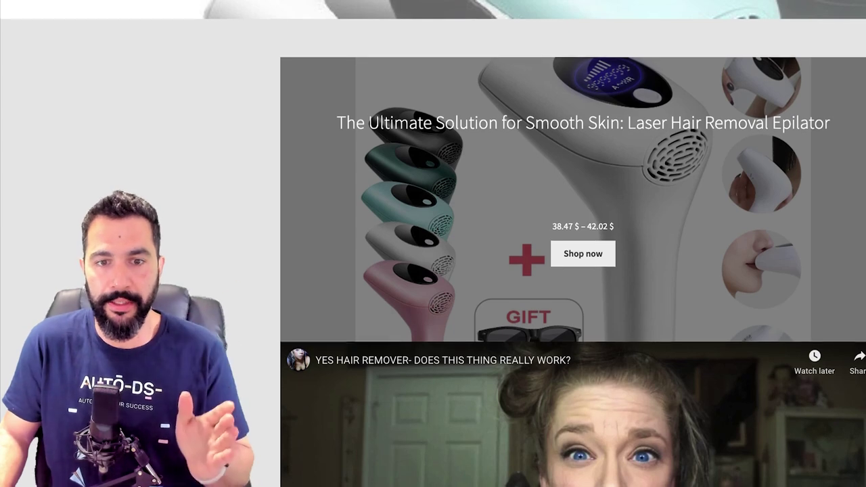
pyautogui.scroll(-4, 573, 270)
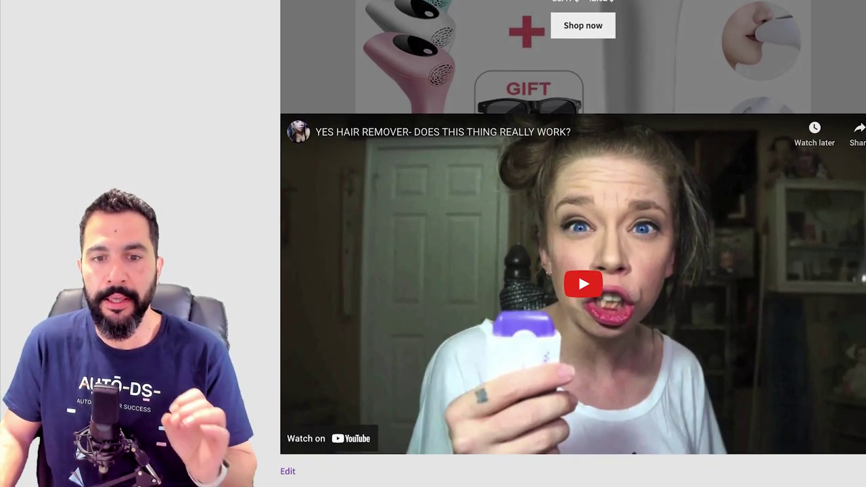
pyautogui.scroll(5, 573, 270)
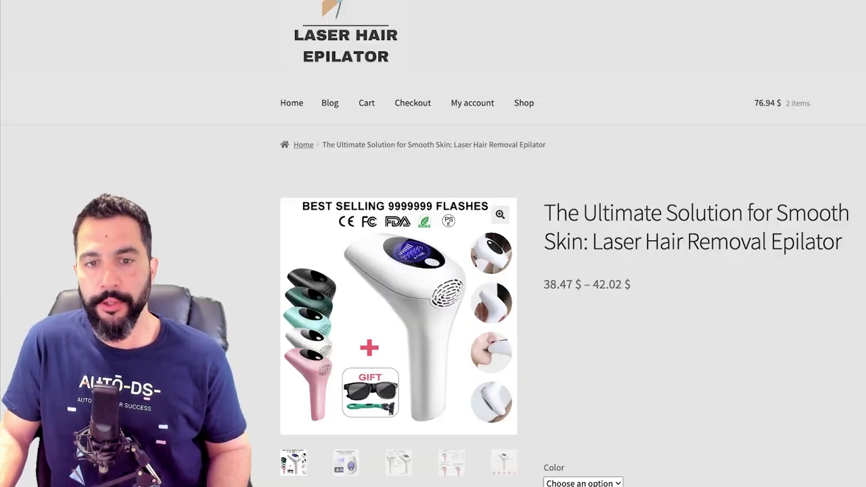
# Step: Review the epilator's product page, including the color choices, the description video and the feature and usage text
pyautogui.scroll(-5, 573, 271)
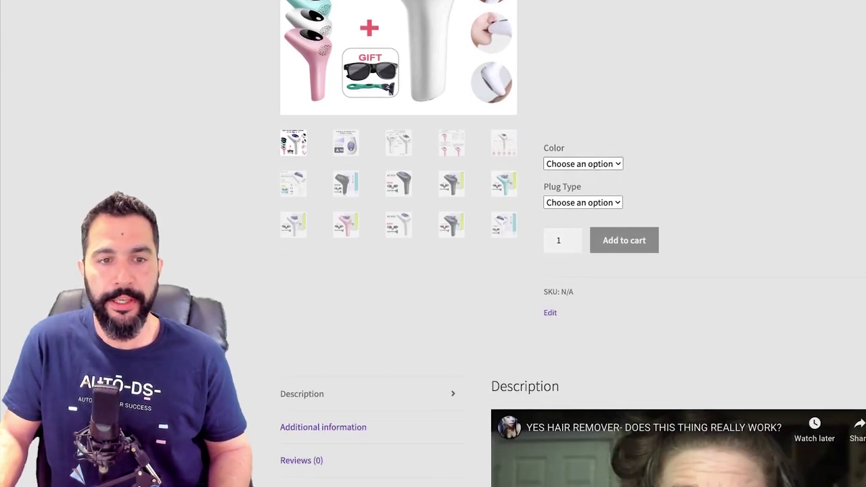
pyautogui.click(583, 165)
pyautogui.press('Escape')
pyautogui.scroll(-4, 625, 271)
pyautogui.scroll(3, 626, 271)
pyautogui.scroll(-12, 626, 243)
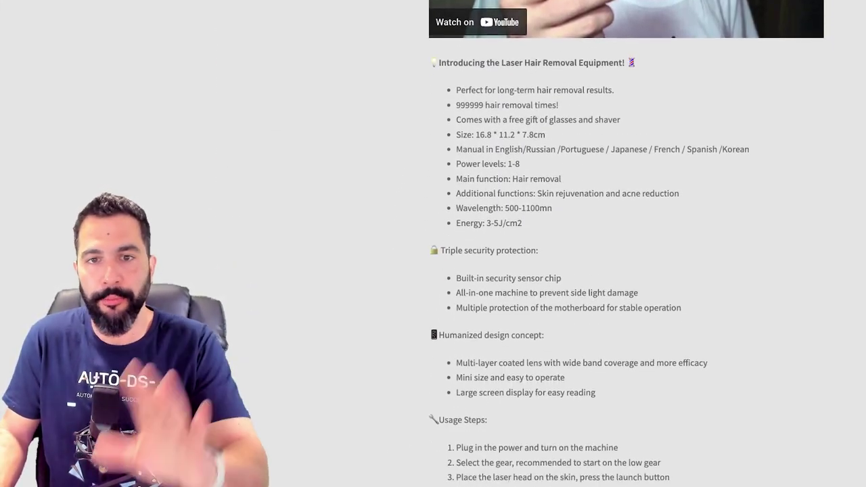
pyautogui.scroll(-3, 627, 243)
pyautogui.scroll(11, 626, 243)
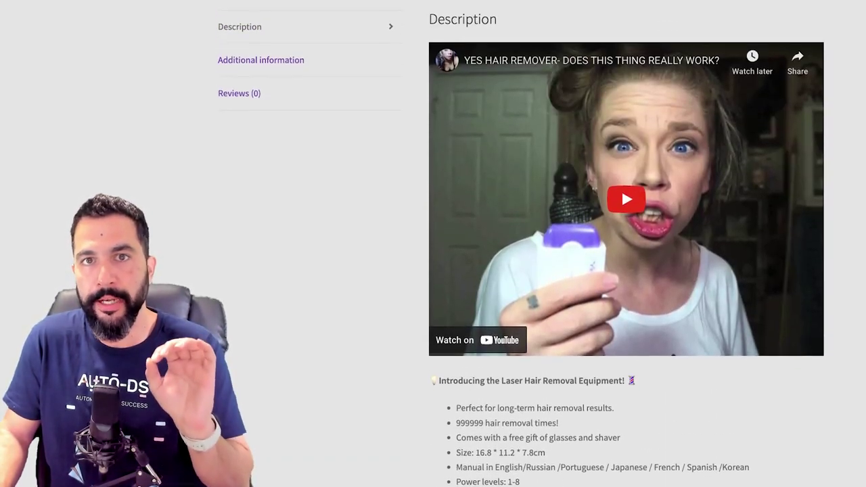
pyautogui.scroll(-5, 626, 244)
pyautogui.scroll(5, 626, 243)
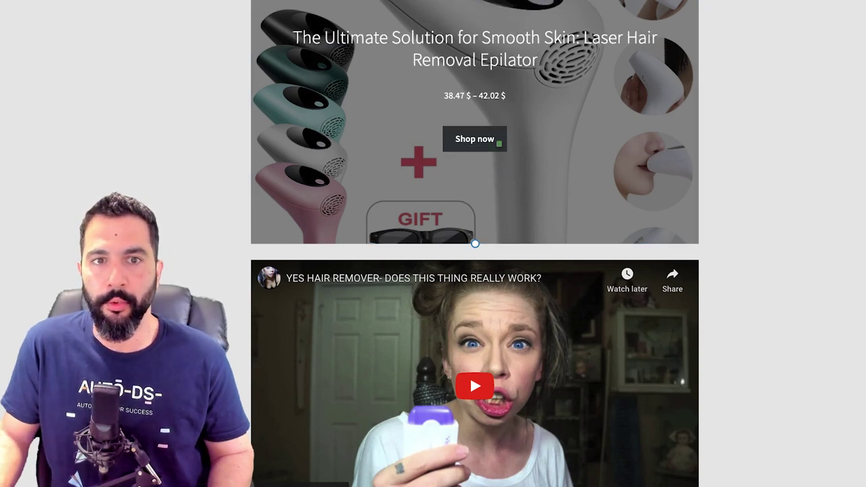
# Step: Try out the featured product's description display and its fixed and repeated background options
pyautogui.click(731, 58)
pyautogui.click(729, 58)
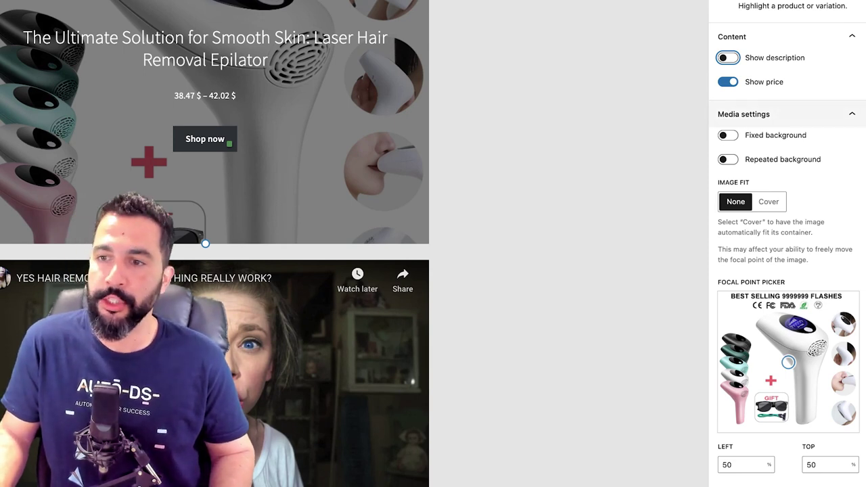
pyautogui.click(727, 135)
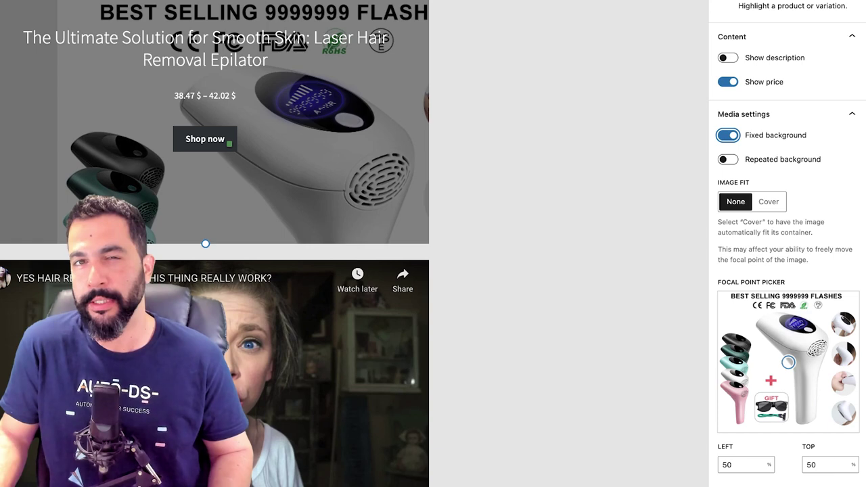
pyautogui.click(728, 135)
pyautogui.click(728, 160)
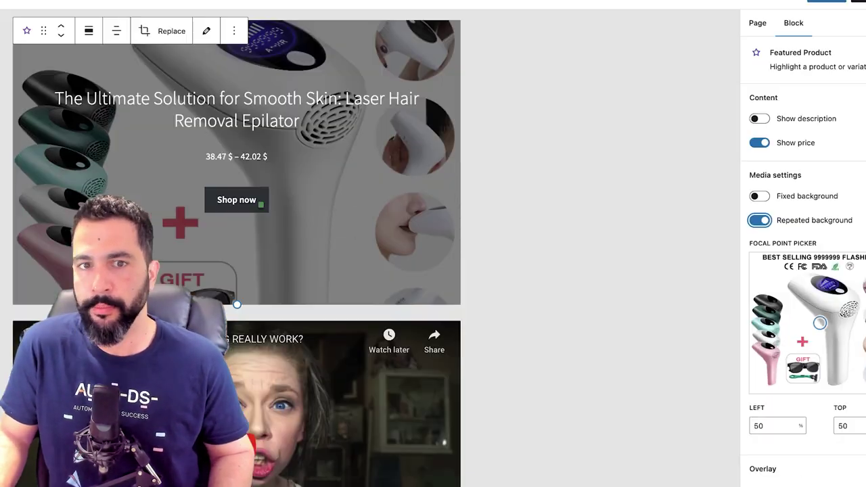
pyautogui.click(728, 160)
# Step: Compare the featured product's None and Cover image fits and set the image fit to Cover
pyautogui.scroll(-1, 727, 160)
pyautogui.scroll(-2, 803, 264)
pyautogui.click(800, 156)
pyautogui.click(767, 155)
pyautogui.click(800, 156)
pyautogui.click(767, 156)
pyautogui.click(800, 156)
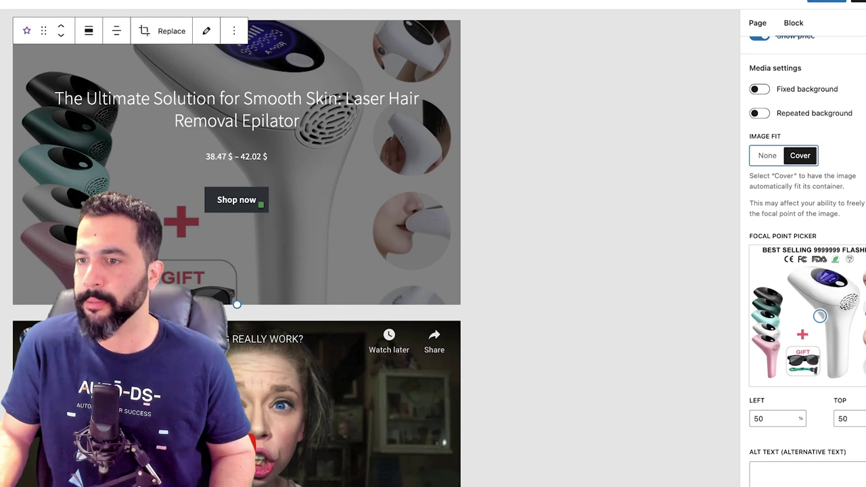
# Step: Move the featured product image's focal point up to 36% from the top, keeping 50% from the left, and deselect the block
pyautogui.scroll(-2, 804, 304)
pyautogui.moveTo(819, 247); pyautogui.dragTo(818, 227)
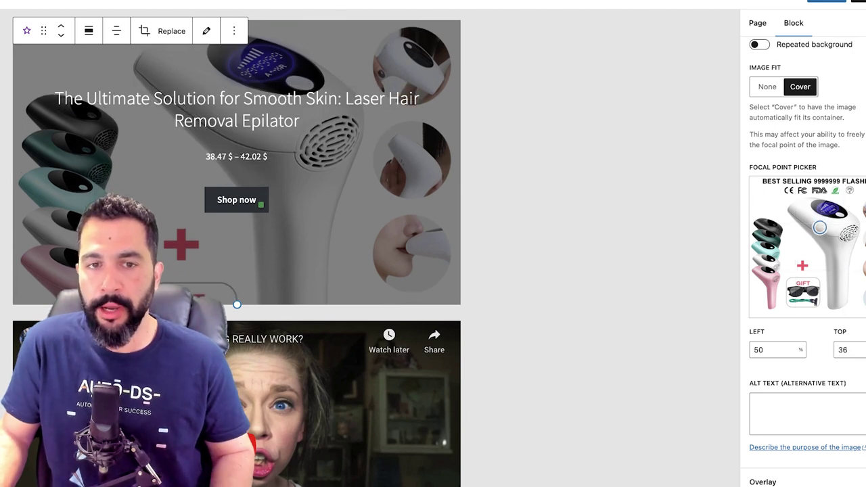
pyautogui.scroll(-3, 805, 270)
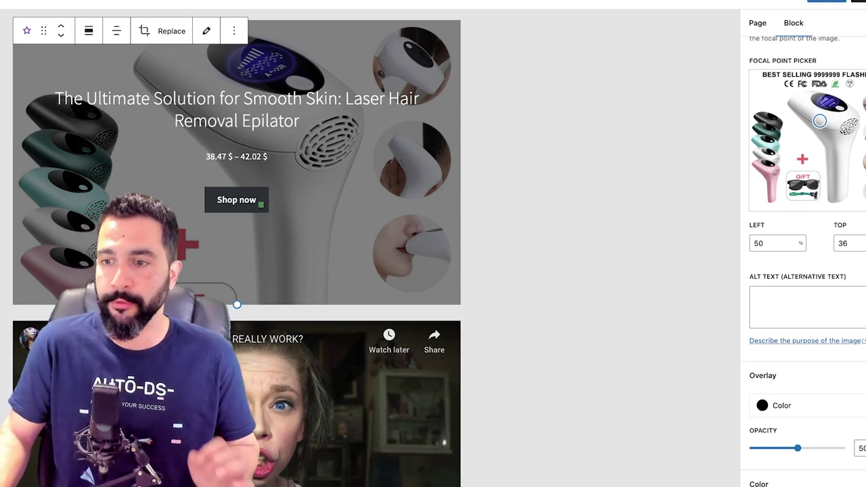
pyautogui.click(807, 307)
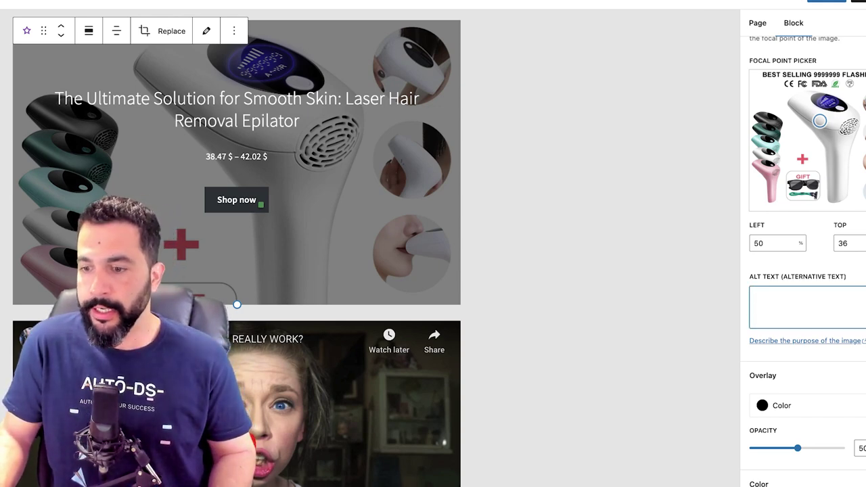
pyautogui.scroll(5, 805, 271)
pyautogui.click(595, 163)
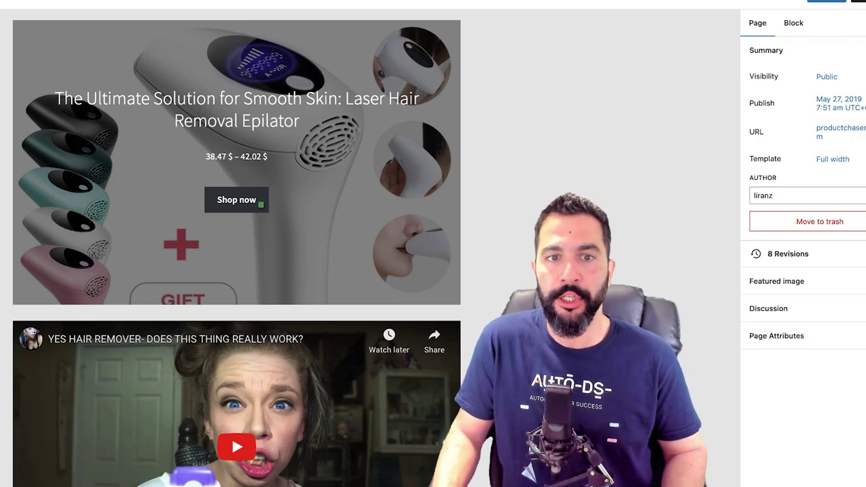
# Step: Review the edited front page from the cover heading through the featured product to the YouTube video
pyautogui.scroll(2, 595, 162)
pyautogui.scroll(5, 453, 325)
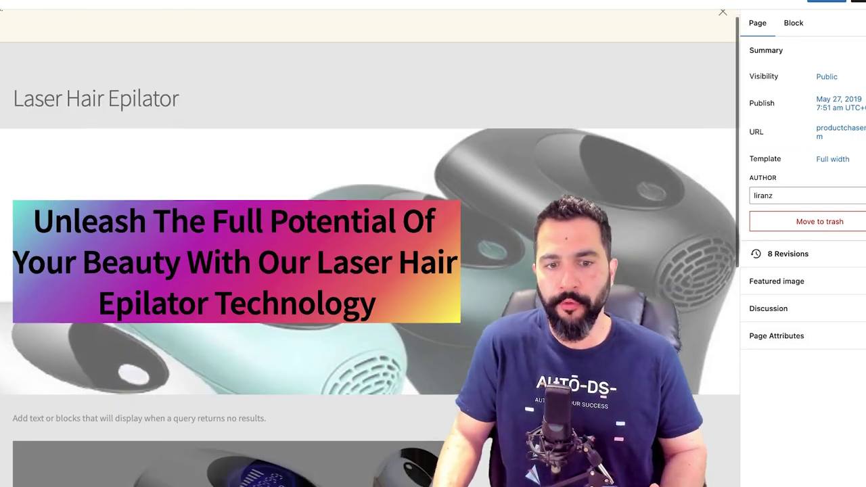
pyautogui.scroll(-6, 453, 324)
pyautogui.scroll(6, 371, 248)
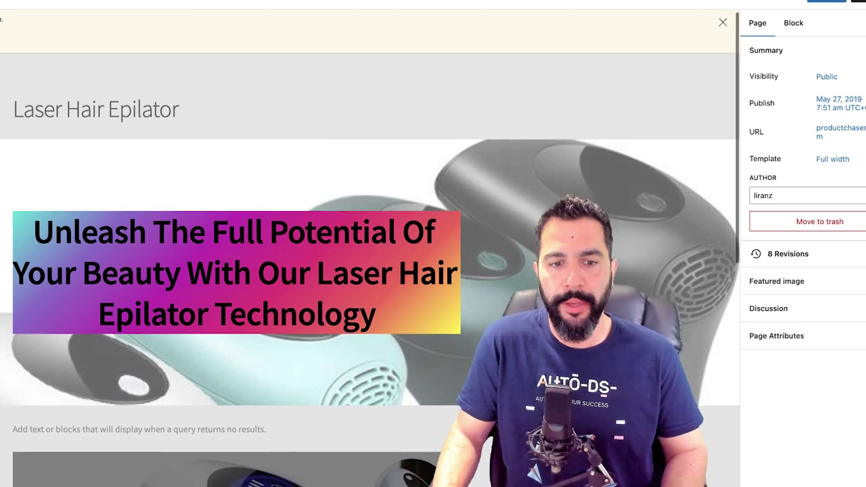
pyautogui.scroll(-4, 371, 248)
pyautogui.scroll(-10, 260, 398)
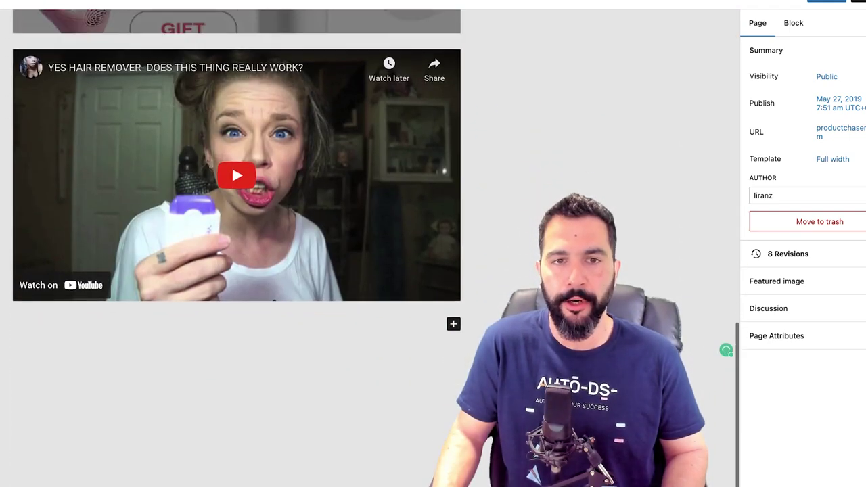
pyautogui.scroll(-2, 352, 243)
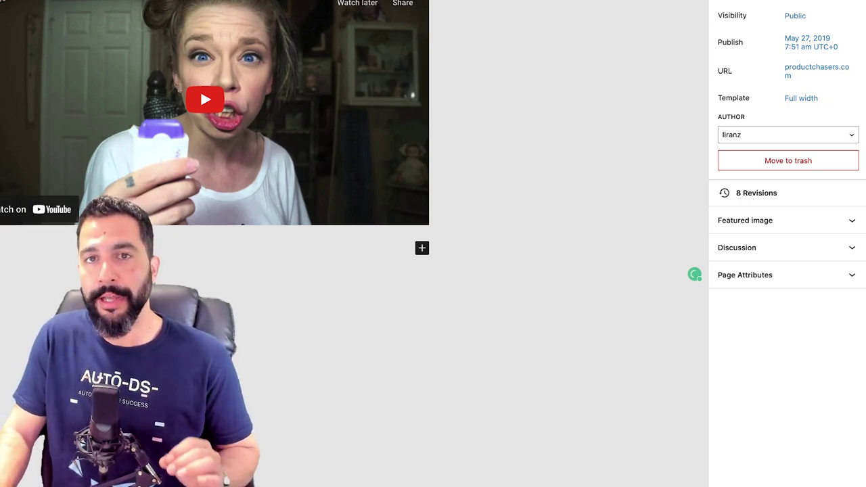
# Step: Switch to the blog article and read its section on setting up policy and legal pages
pyautogui.scroll(10, 354, 243)
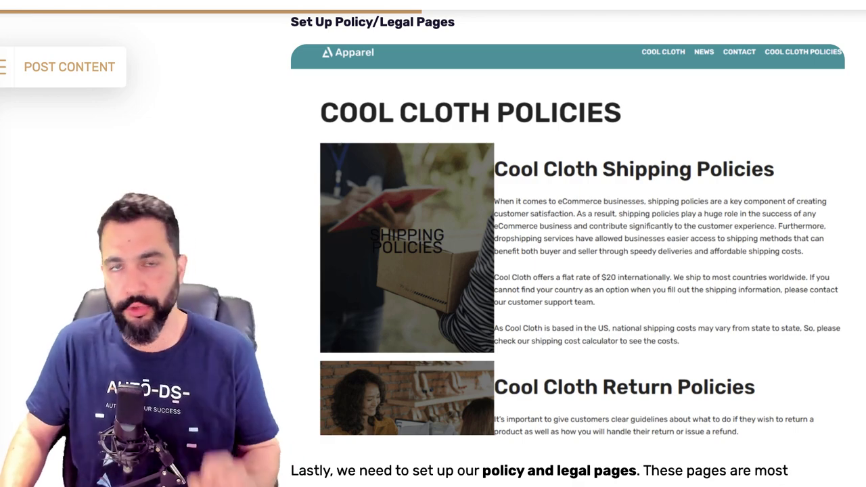
pyautogui.scroll(-1, 568, 243)
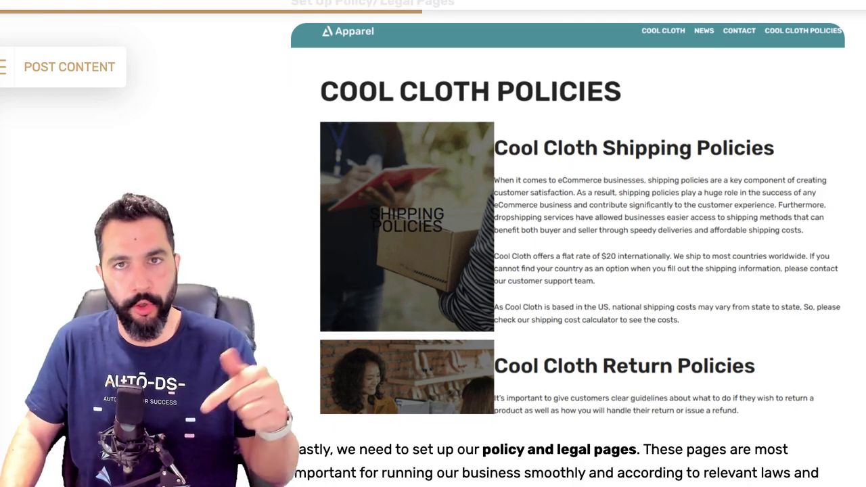
pyautogui.scroll(-3, 568, 244)
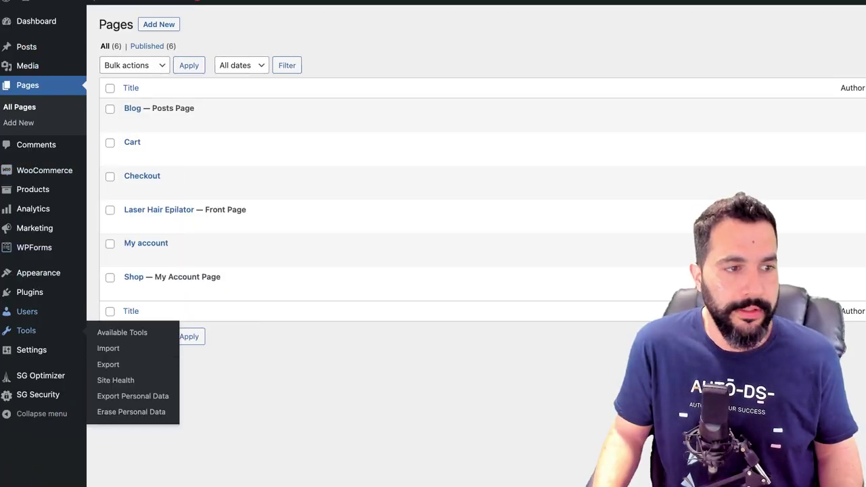
# Step: Search the WordPress plugin directory for "privacy policy" and pick out the WPLegalPages plugin by name
pyautogui.moveTo(29, 292)
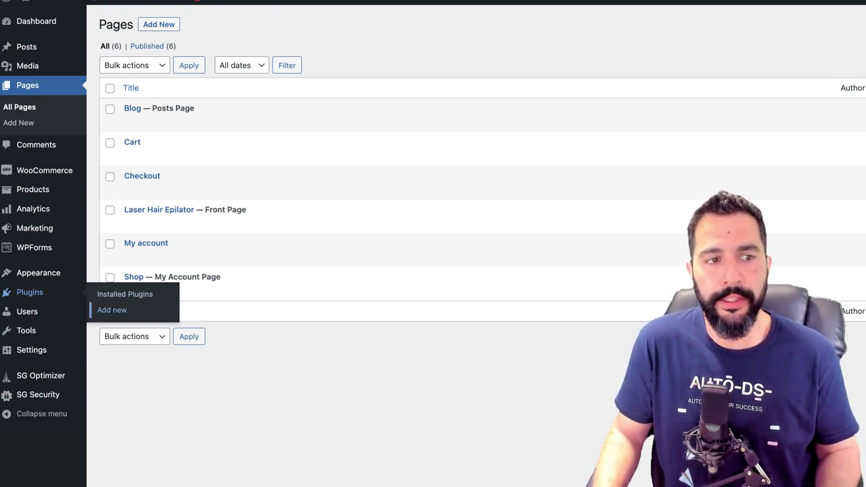
pyautogui.click(112, 310)
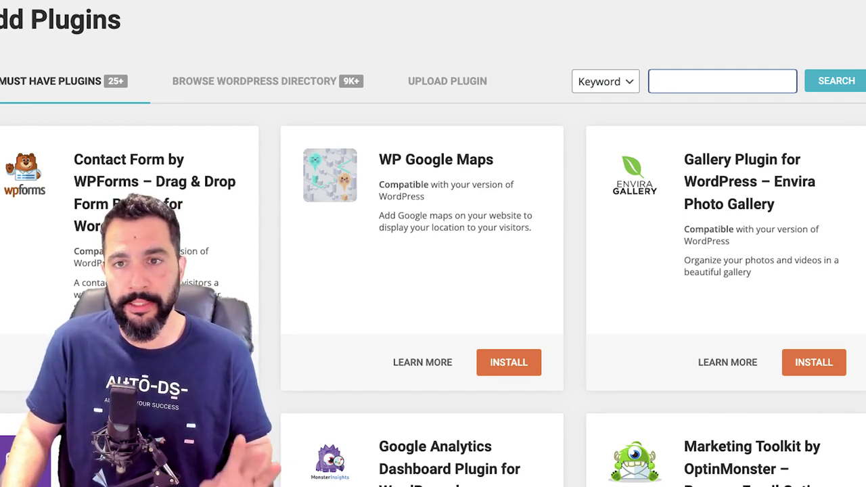
pyautogui.write('priv')
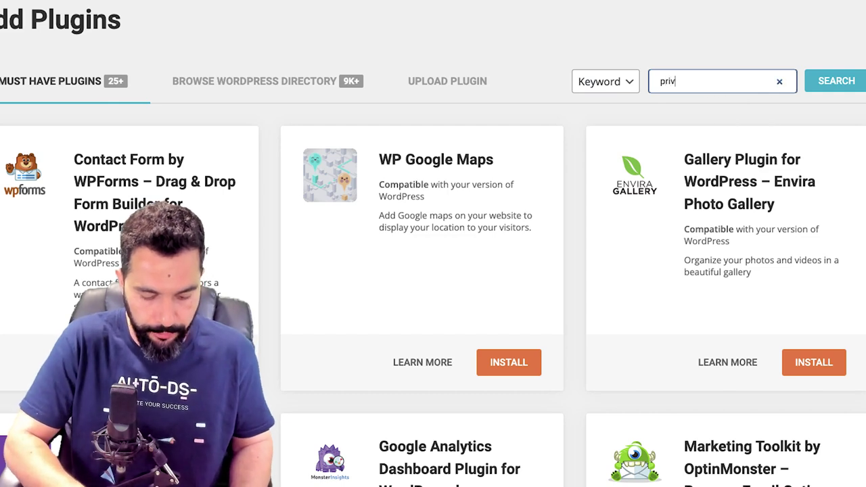
pyautogui.write('acy policy')
pyautogui.press('Return')
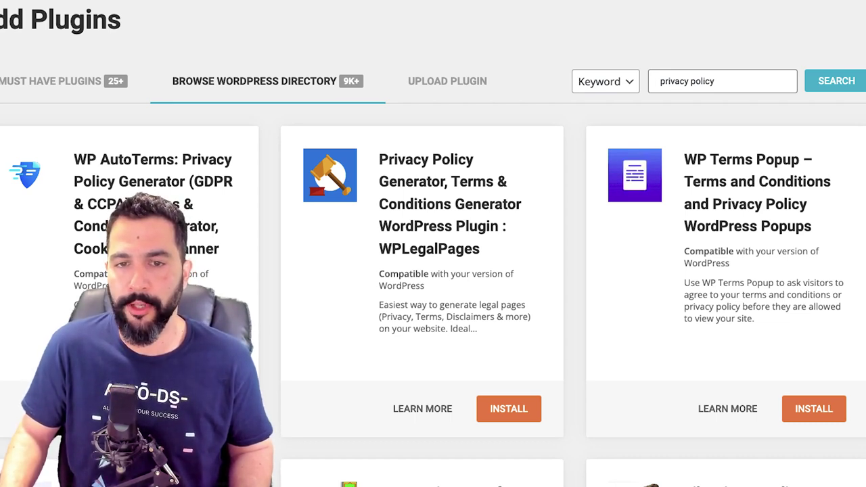
pyautogui.doubleClick(428, 249)
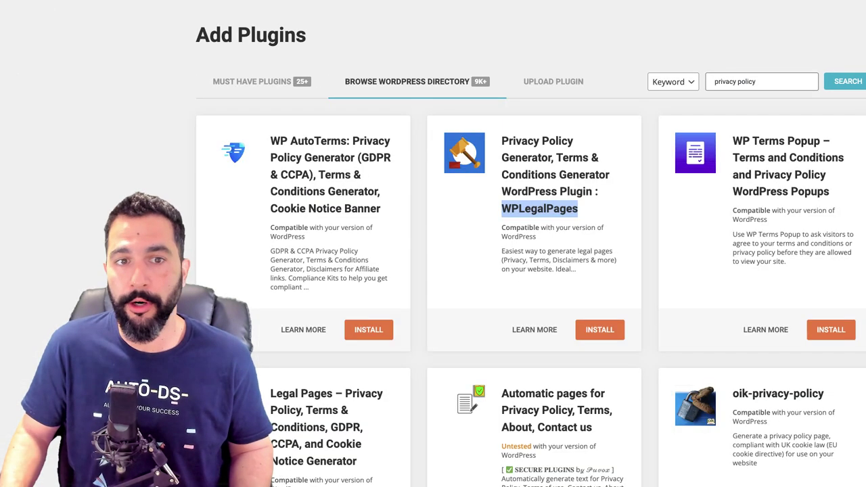
# Step: Compare the neighbouring privacy policy plugins in the search results, then install and activate the WPLegalPages plugin
pyautogui.moveTo(87, 159); pyautogui.dragTo(194, 203)
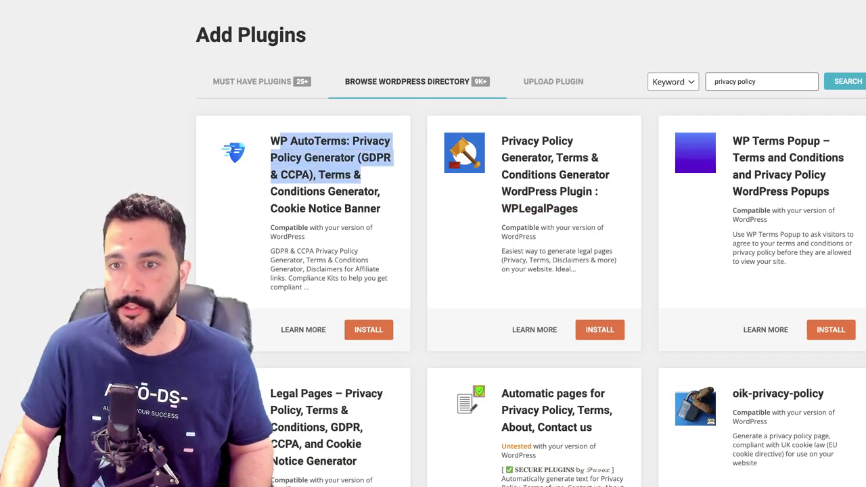
pyautogui.moveTo(733, 140); pyautogui.dragTo(819, 174)
pyautogui.scroll(-2, 819, 176)
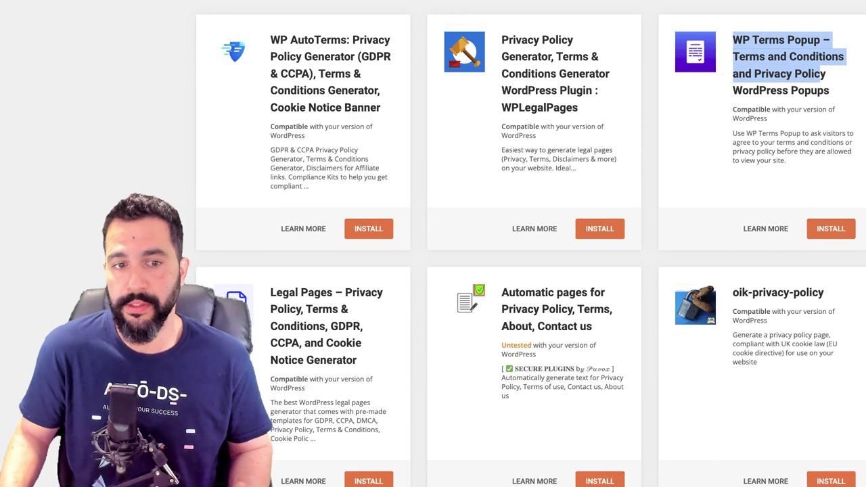
pyautogui.scroll(3, 530, 243)
pyautogui.click(590, 330)
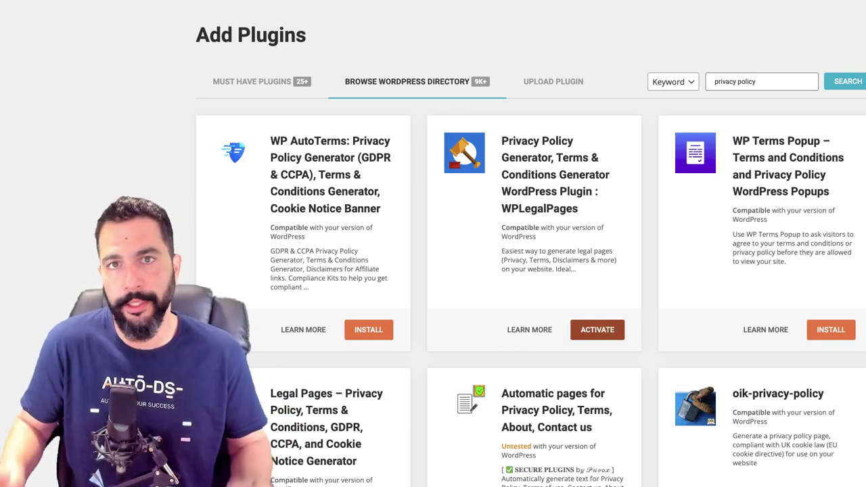
pyautogui.click(597, 330)
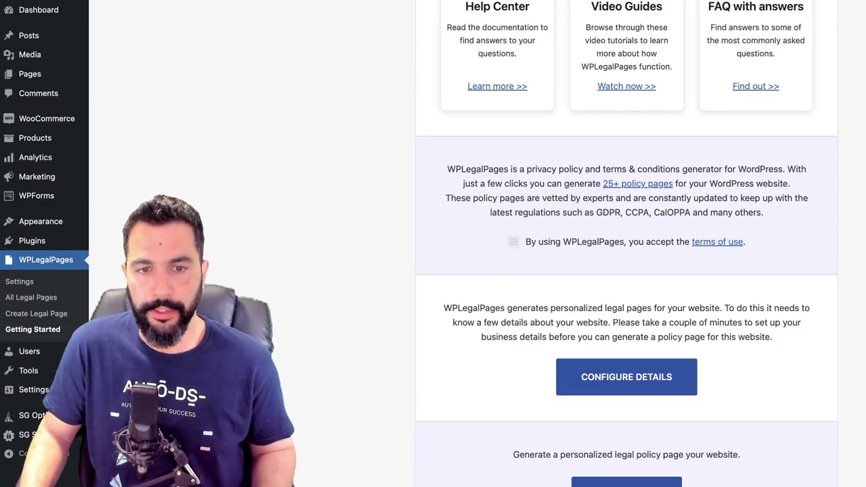
# Step: Open the WPLegalPages business details from its getting-started page and enter "Product Chasers" as the business name
pyautogui.scroll(-1, 626, 270)
pyautogui.scroll(-1, 626, 271)
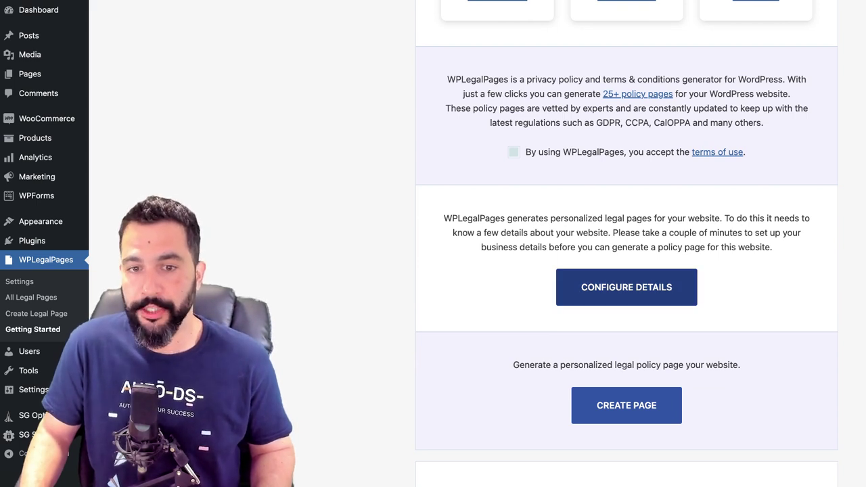
pyautogui.click(626, 287)
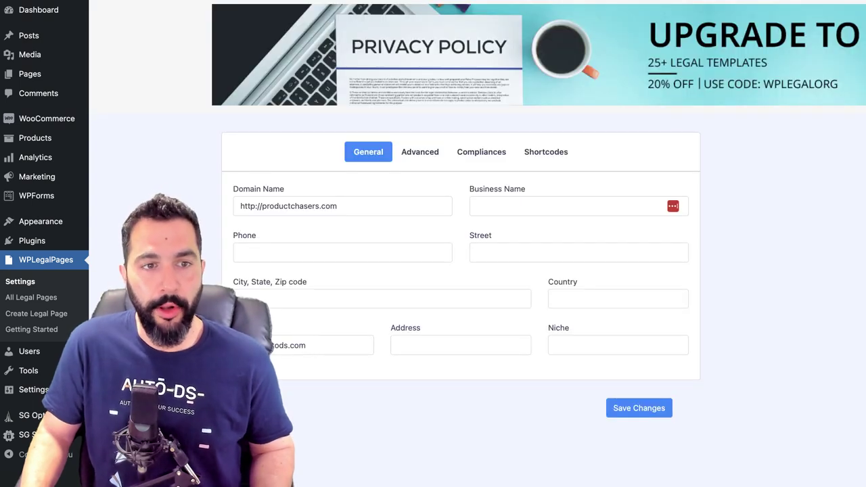
pyautogui.click(567, 206)
pyautogui.write('P')
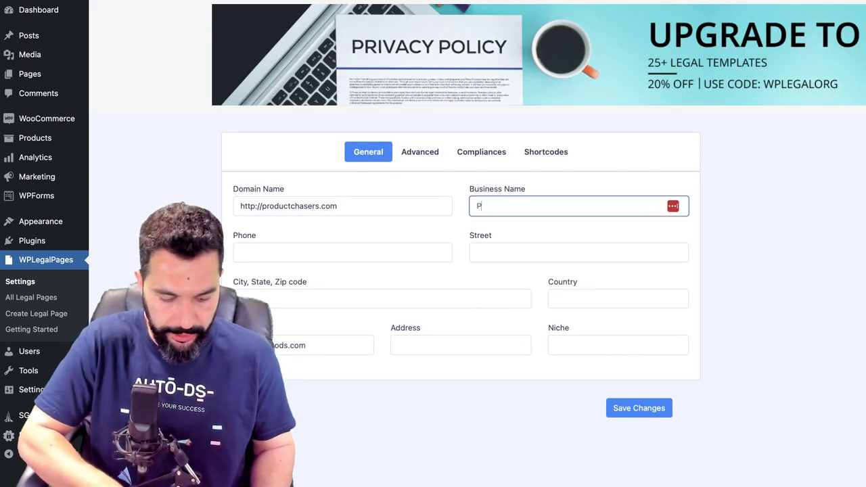
pyautogui.write('roduct Chasers')
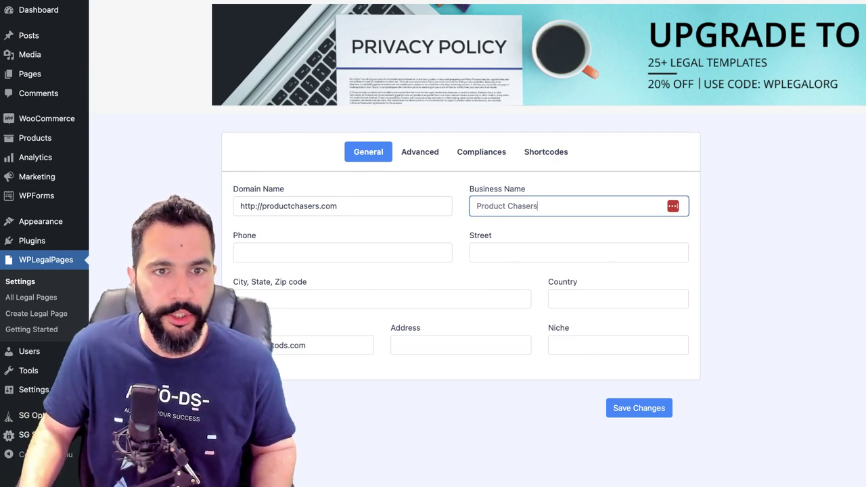
# Step: Look through the plugin's Advanced, Compliances and Shortcodes settings and save the changes
pyautogui.click(420, 152)
pyautogui.click(481, 153)
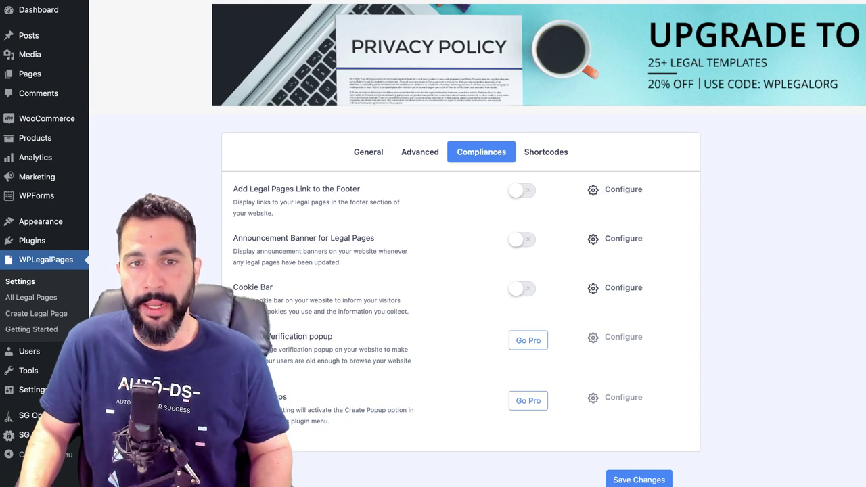
pyautogui.click(546, 152)
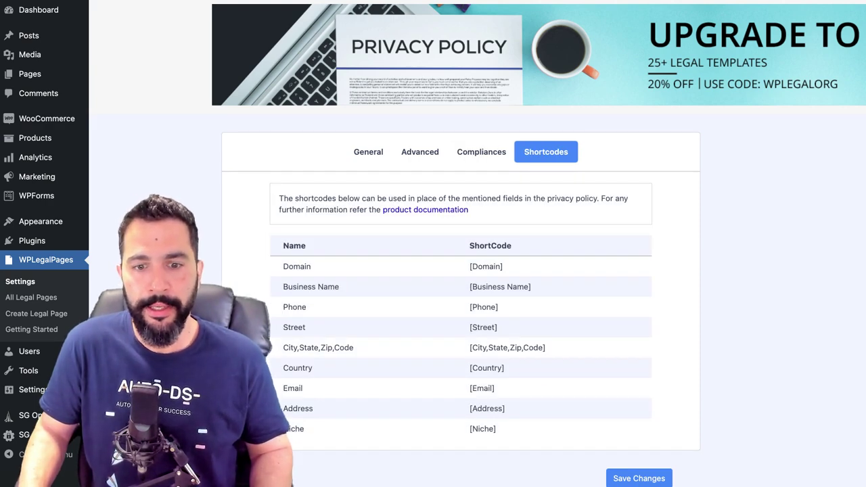
pyautogui.click(638, 478)
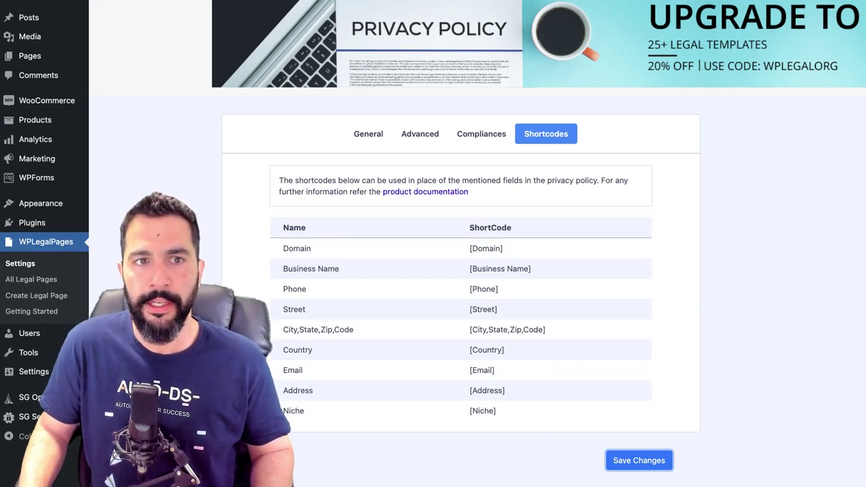
pyautogui.click(420, 134)
pyautogui.click(480, 134)
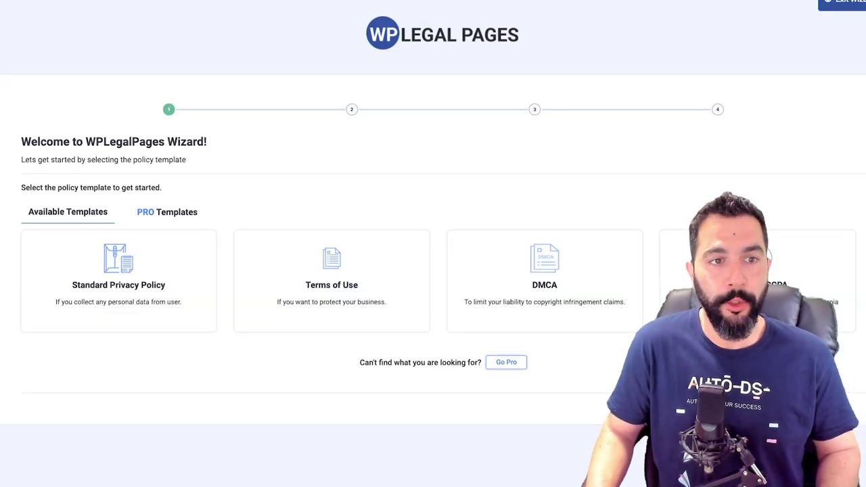
# Step: Look over the available policy templates in the WPLegalPages wizard and start a Standard Privacy Policy
pyautogui.moveTo(119, 281)
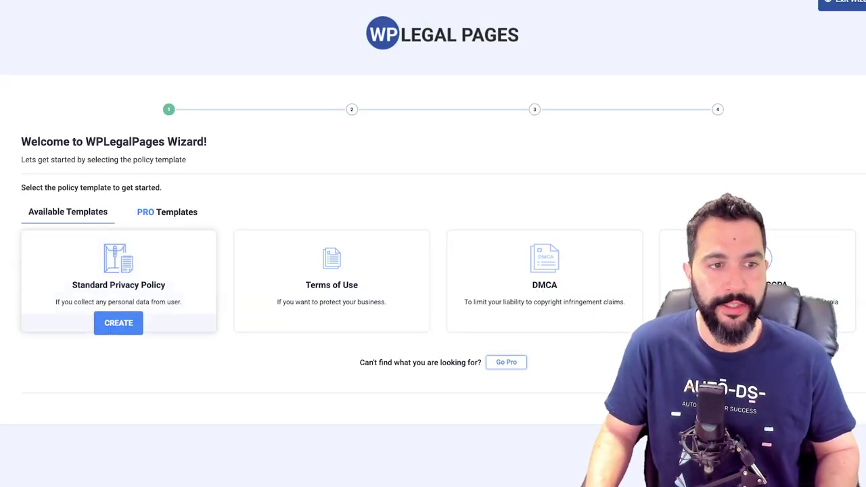
pyautogui.moveTo(545, 280)
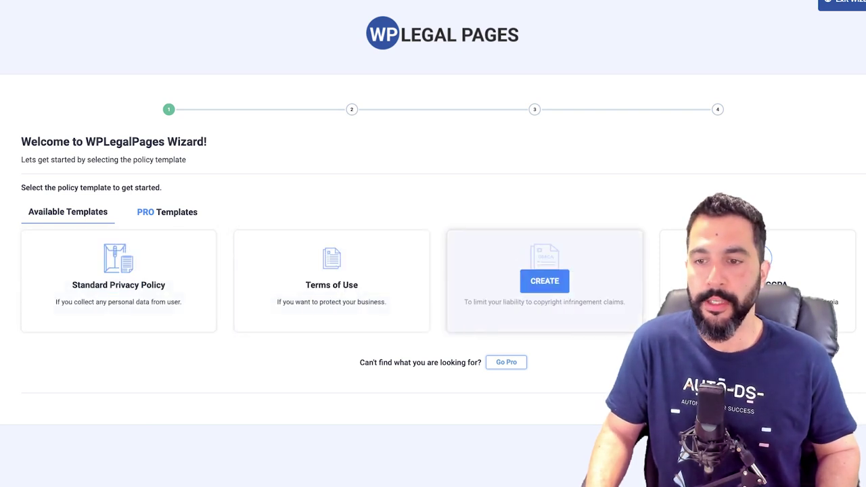
pyautogui.moveTo(757, 281)
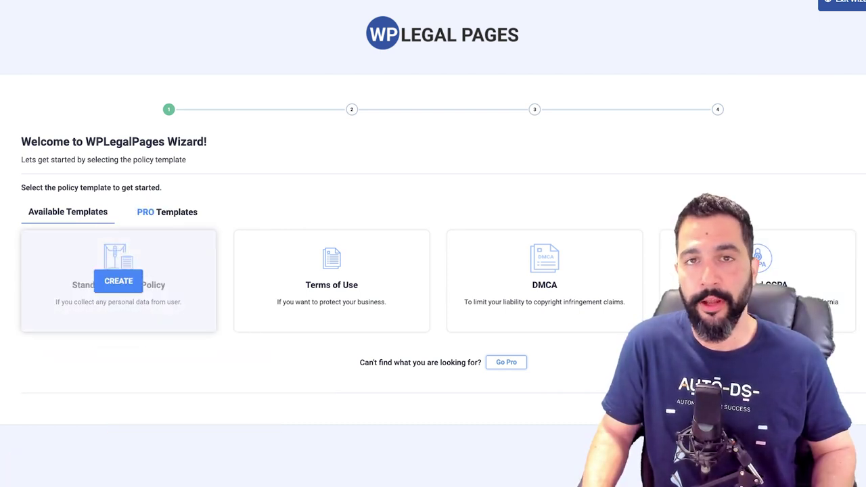
pyautogui.click(118, 281)
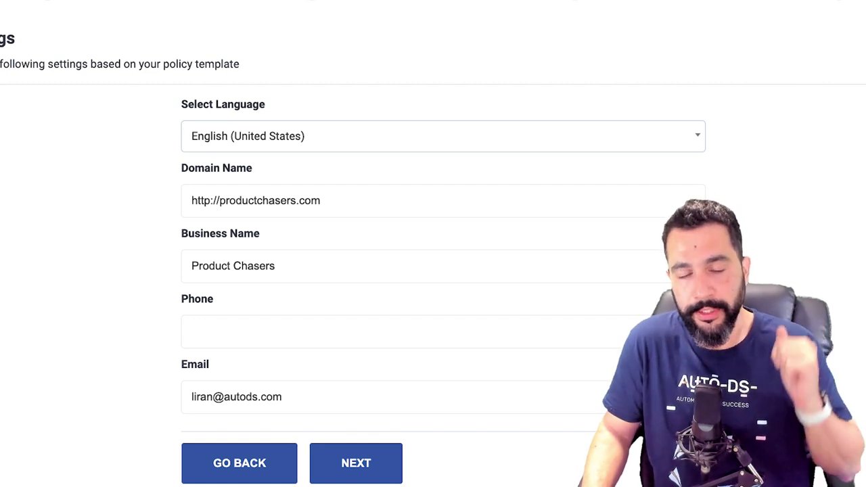
# Step: Accept the wizard's general business details, exclude social media profile information from the collected data, and continue to the policy preview
pyautogui.click(356, 463)
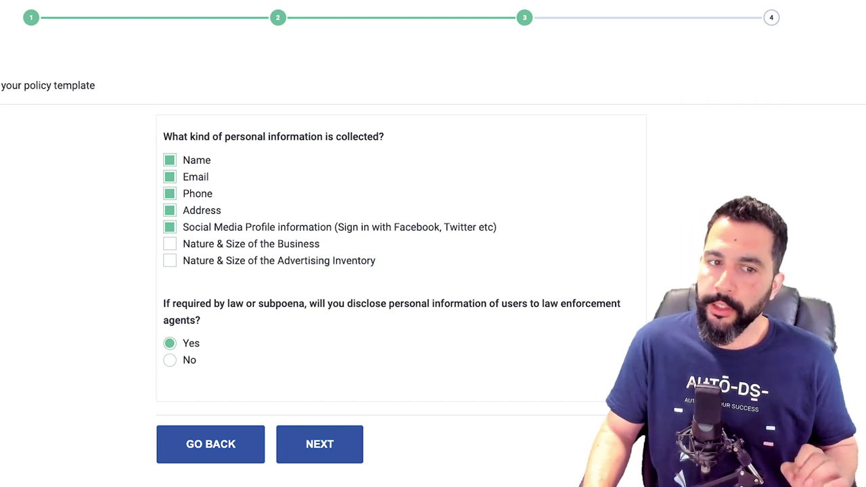
pyautogui.click(170, 228)
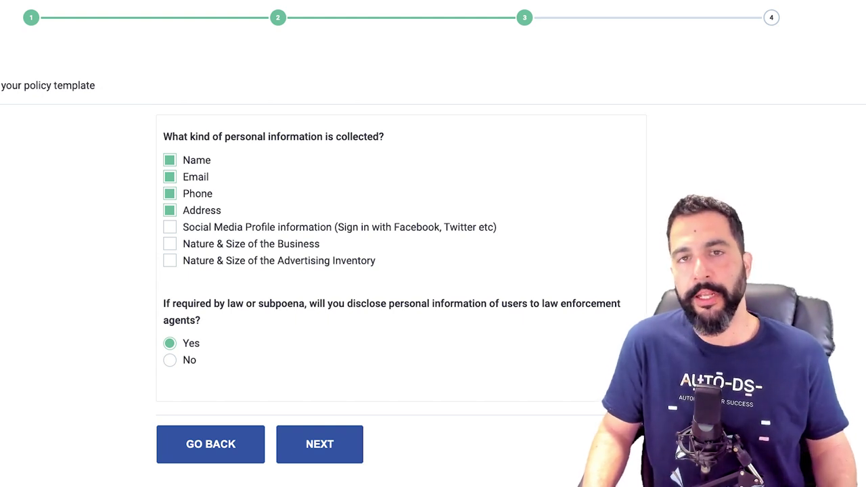
pyautogui.click(319, 444)
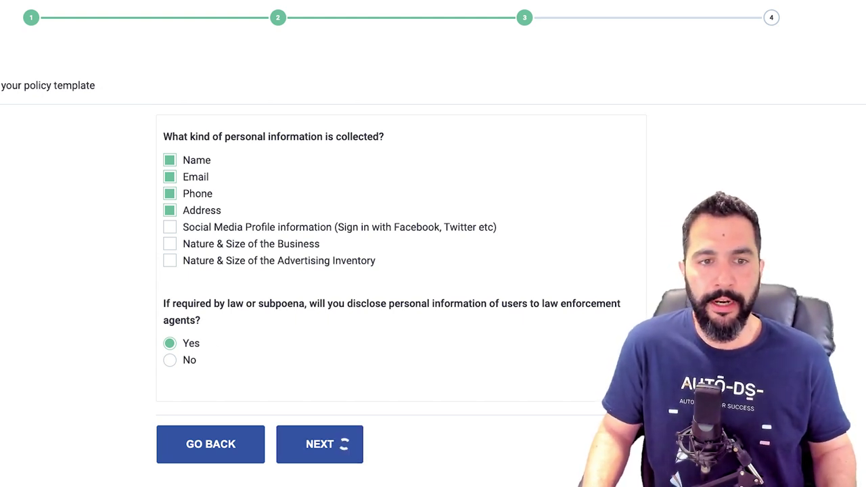
# Step: Read through the generated privacy policy preview, from the welcome paragraph through the cookies and rights sections to the contact details
pyautogui.scroll(-1, 399, 271)
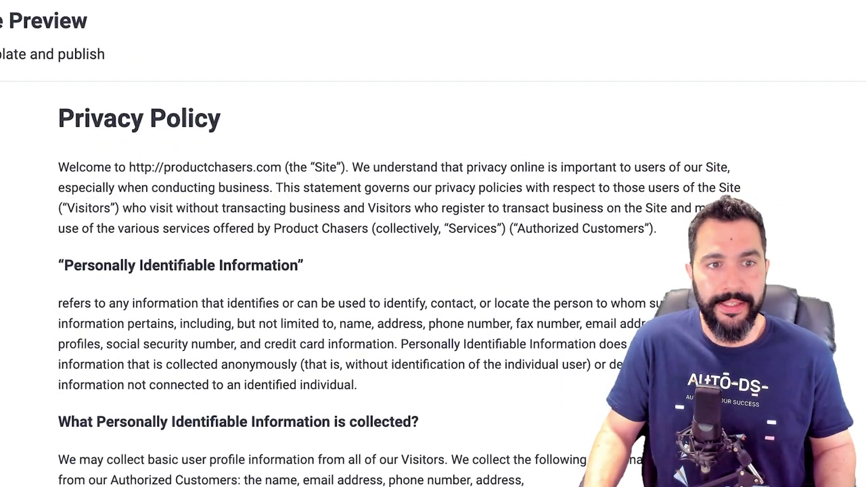
pyautogui.moveTo(59, 167); pyautogui.dragTo(346, 167)
pyautogui.click(302, 167)
pyautogui.moveTo(373, 167); pyautogui.dragTo(509, 167)
pyautogui.scroll(-7, 509, 167)
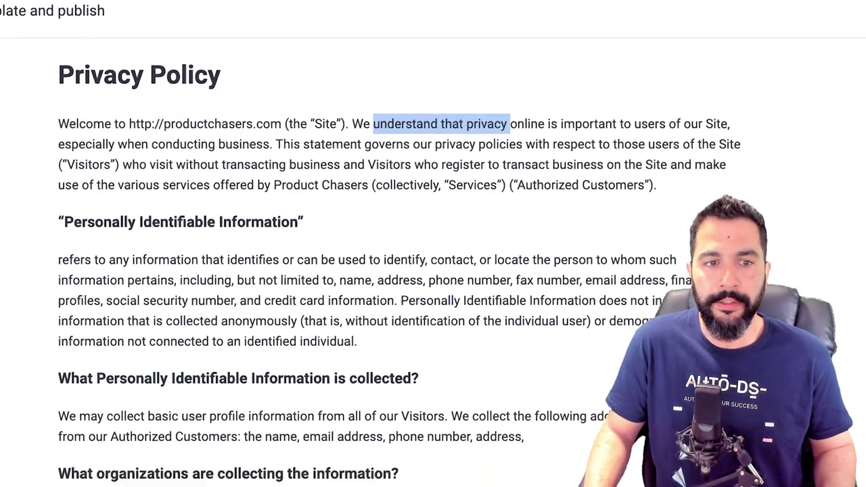
pyautogui.scroll(-4, 510, 167)
pyautogui.scroll(3, 509, 167)
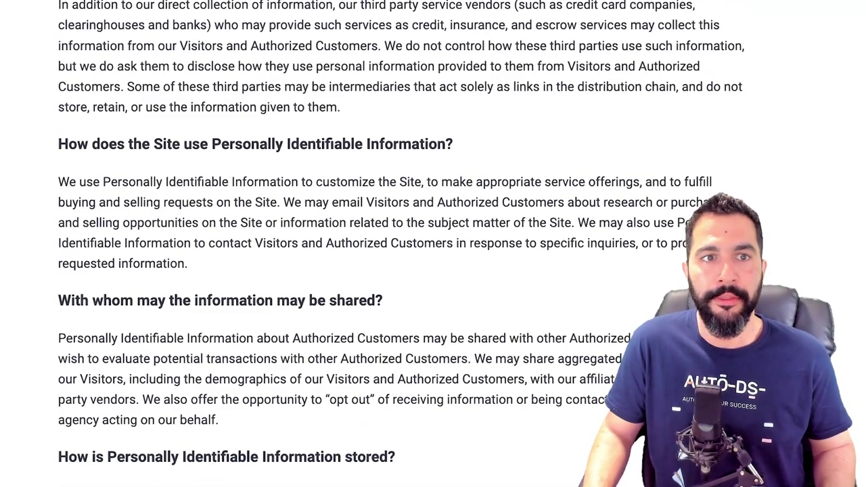
pyautogui.scroll(-8, 398, 243)
pyautogui.scroll(1, 397, 243)
pyautogui.moveTo(328, 10); pyautogui.dragTo(422, 10)
pyautogui.scroll(-5, 397, 243)
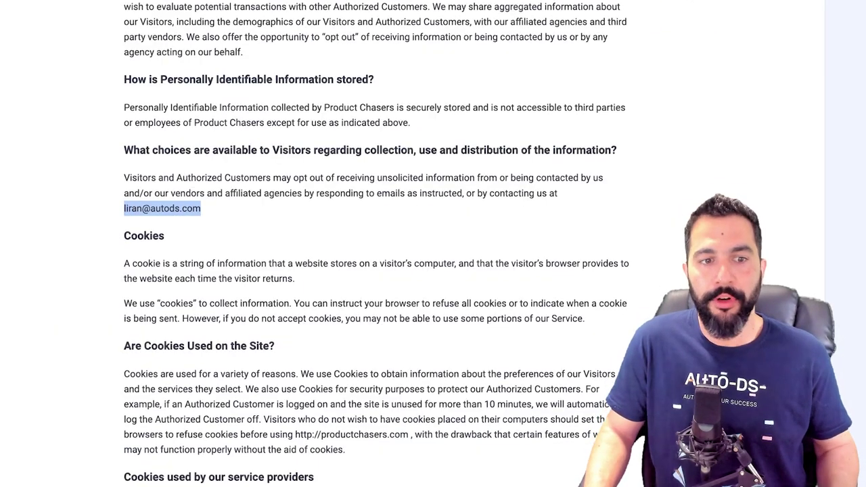
pyautogui.scroll(-13, 372, 244)
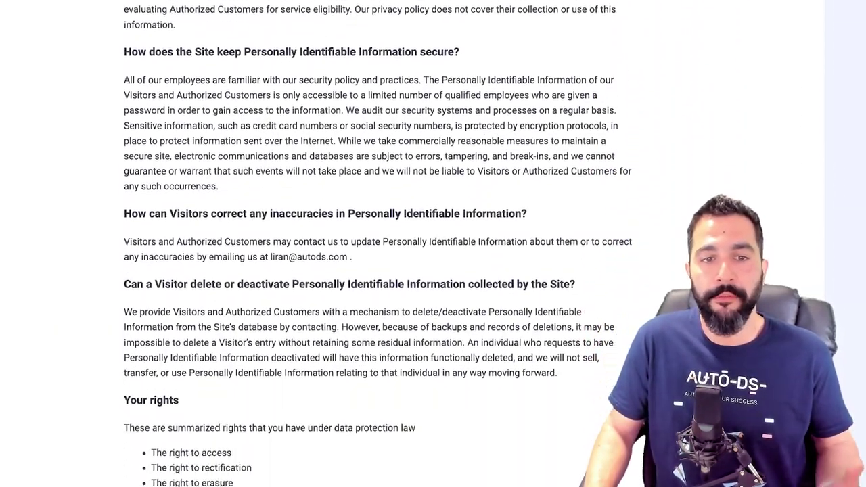
pyautogui.scroll(-5, 372, 244)
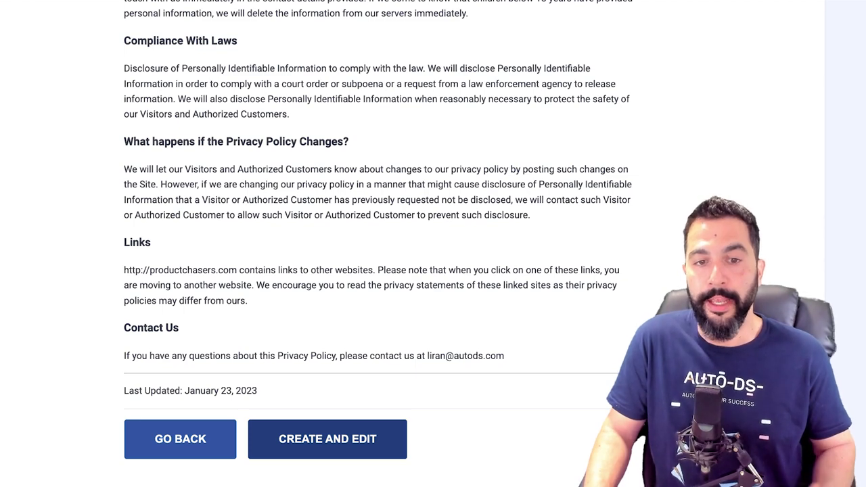
# Step: Create the Privacy Policy page from the preview, skim its text in the page editor and publish it
pyautogui.click(327, 438)
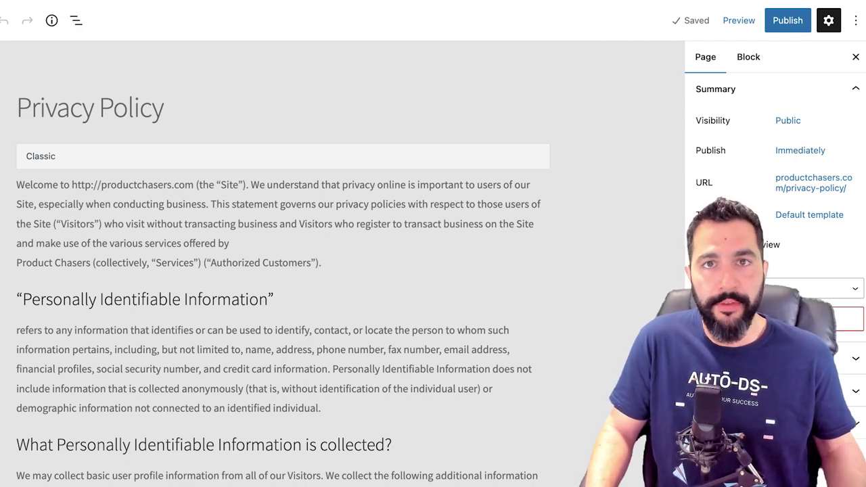
pyautogui.scroll(-15, 283, 270)
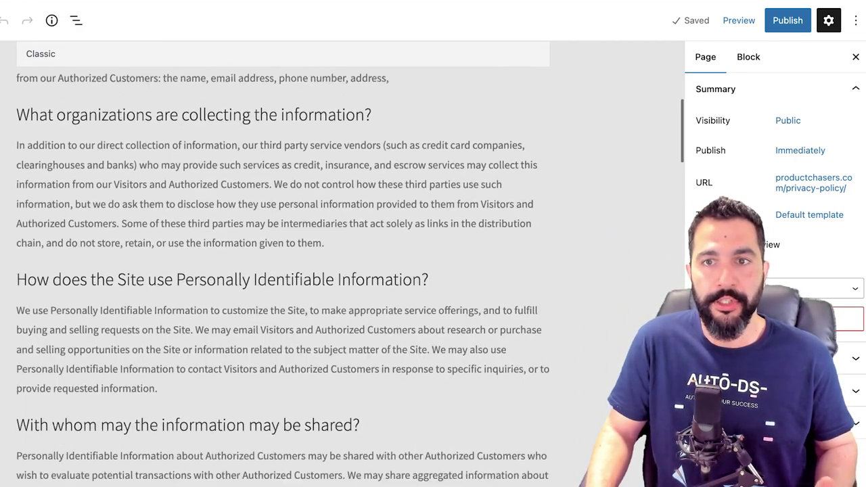
pyautogui.scroll(-5, 283, 270)
pyautogui.scroll(20, 282, 271)
pyautogui.click(787, 21)
pyautogui.click(742, 20)
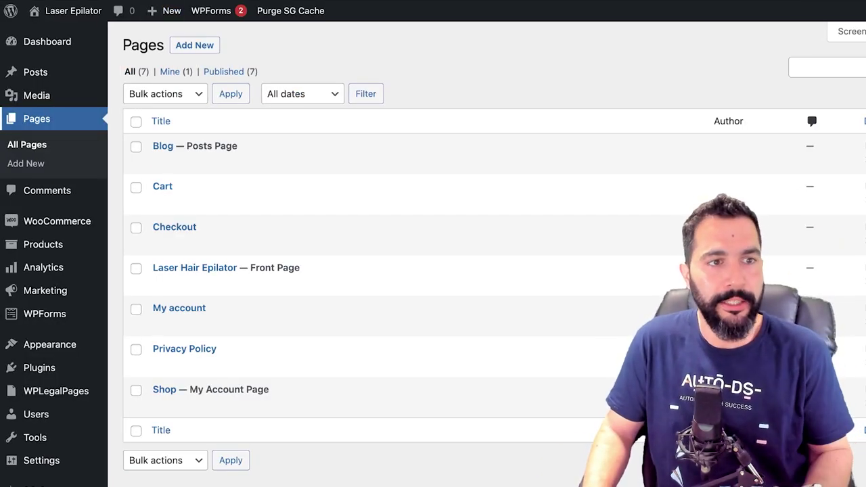
# Step: Review the store's list of pages, from Blog and Cart to Privacy Policy and Shop
pyautogui.moveTo(203, 152)
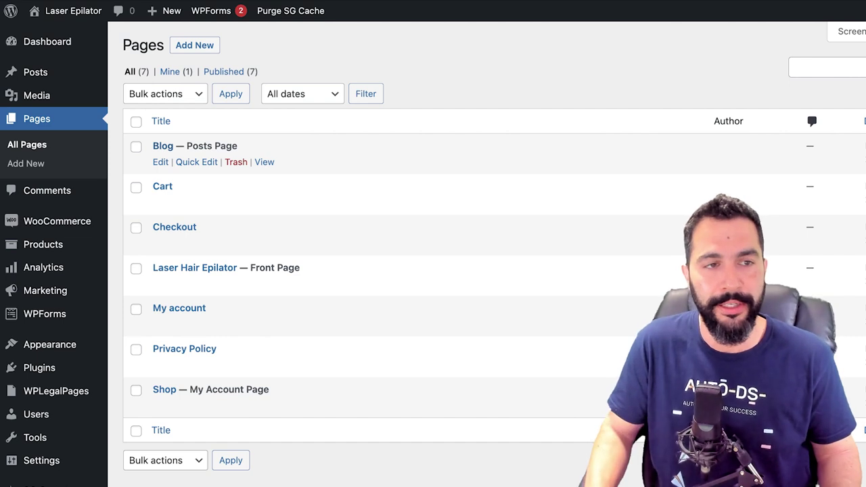
pyautogui.moveTo(203, 192)
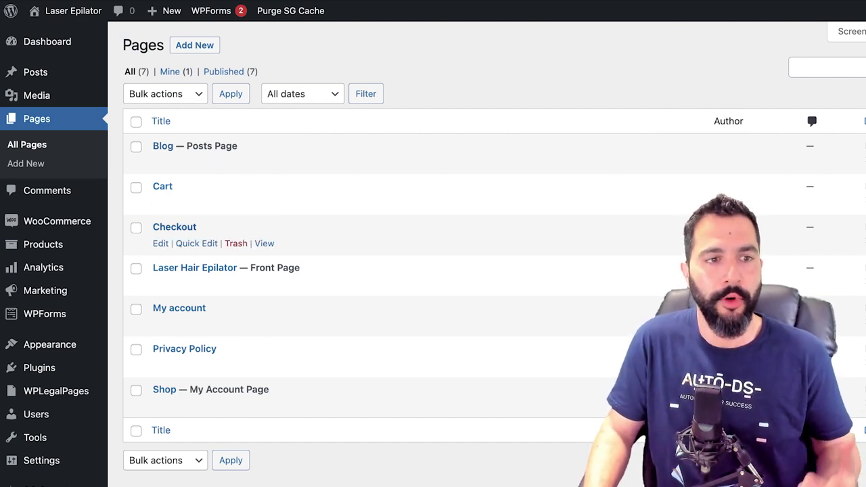
pyautogui.moveTo(203, 271)
pyautogui.moveTo(203, 312)
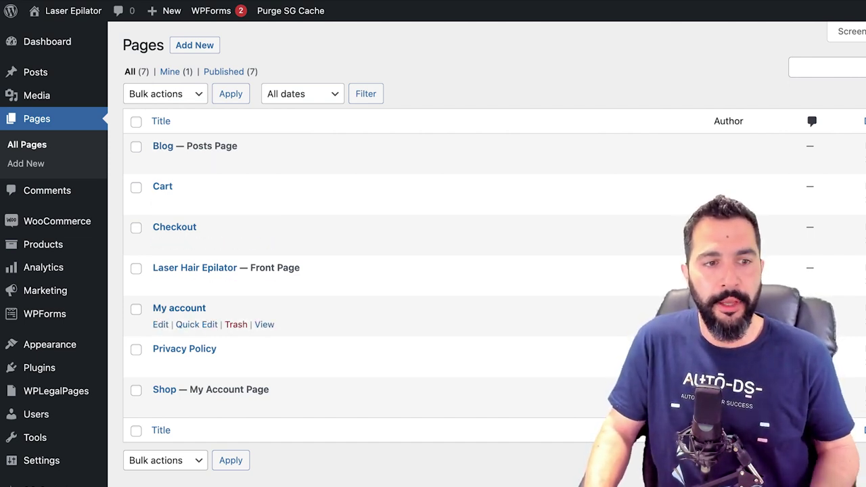
pyautogui.moveTo(203, 352)
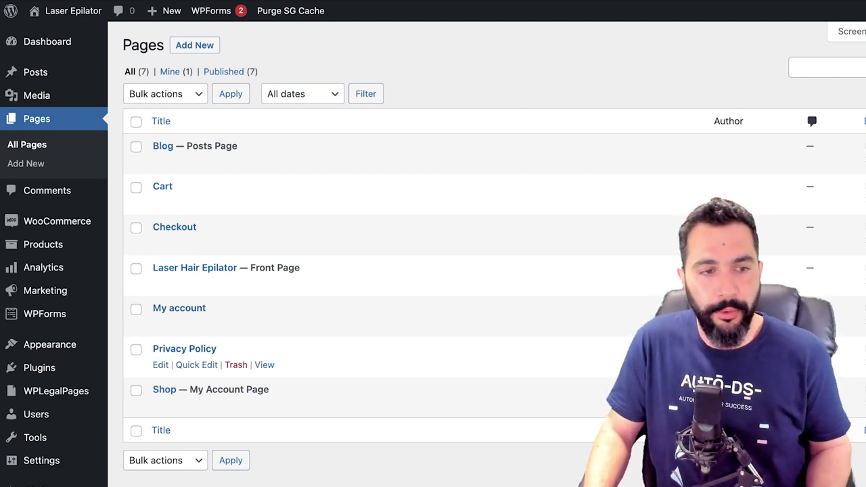
pyautogui.moveTo(203, 392)
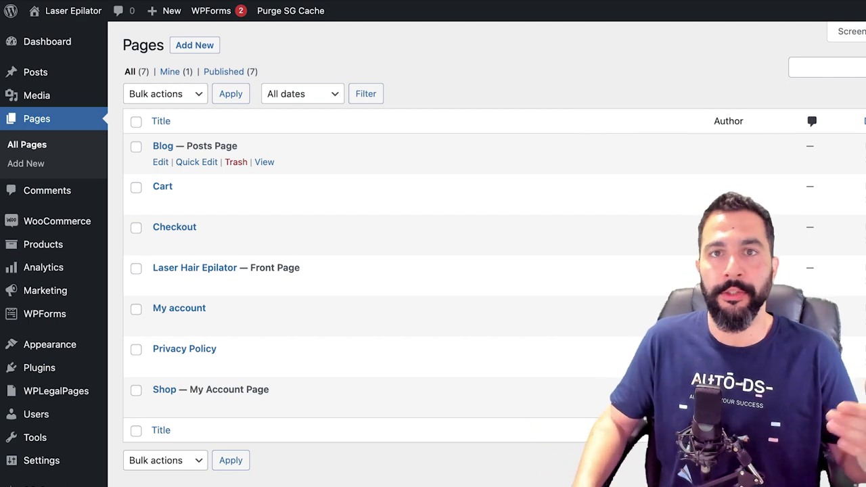
# Step: Open the list of the site's blog posts
pyautogui.moveTo(35, 71)
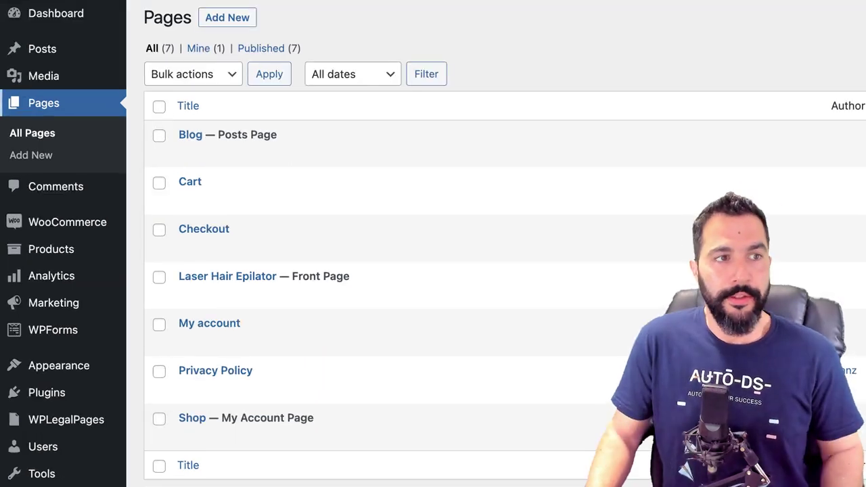
pyautogui.moveTo(35, 72)
pyautogui.click(42, 49)
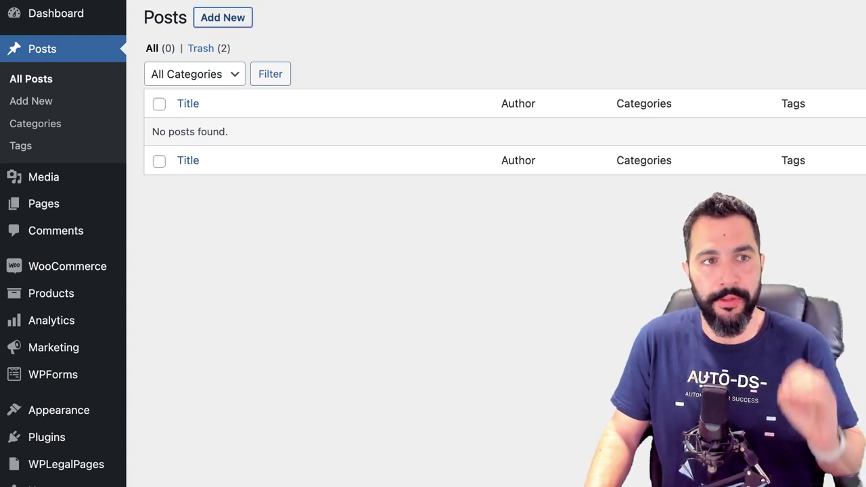
# Step: Create a new blog post and place the cursor in its empty body
pyautogui.click(222, 17)
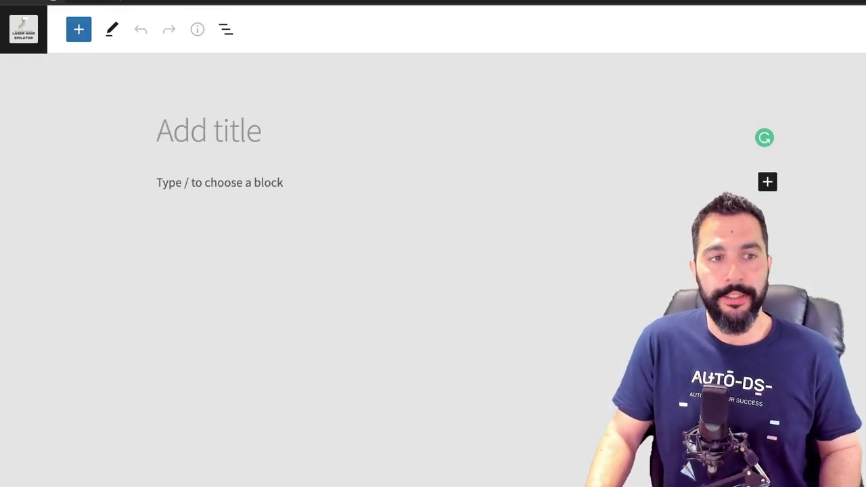
pyautogui.click(219, 181)
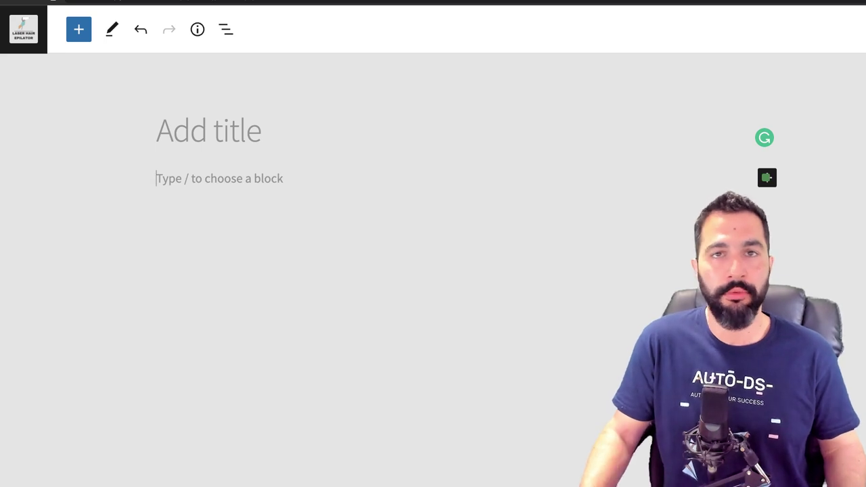
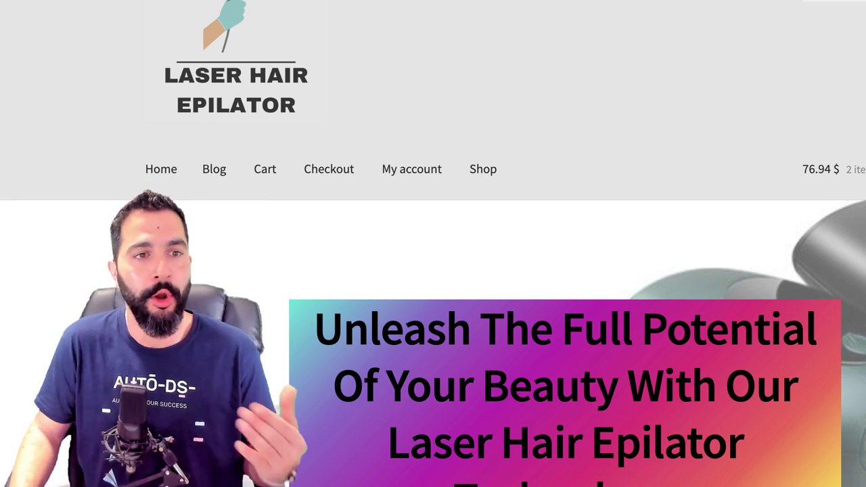
# Step: Switch to ChatGPT and ask it to "generate 5 blog article ideas about laser hair epilators"
pyautogui.moveTo(406, 0)
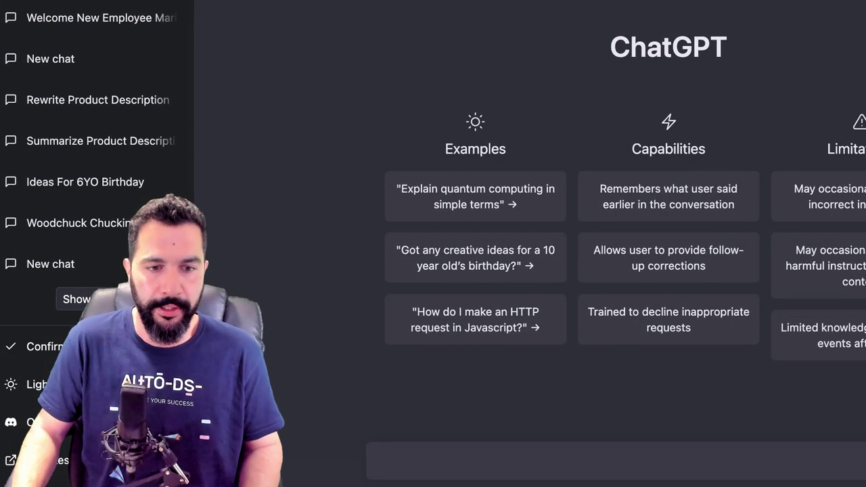
pyautogui.write('generate 5 blog article idr')
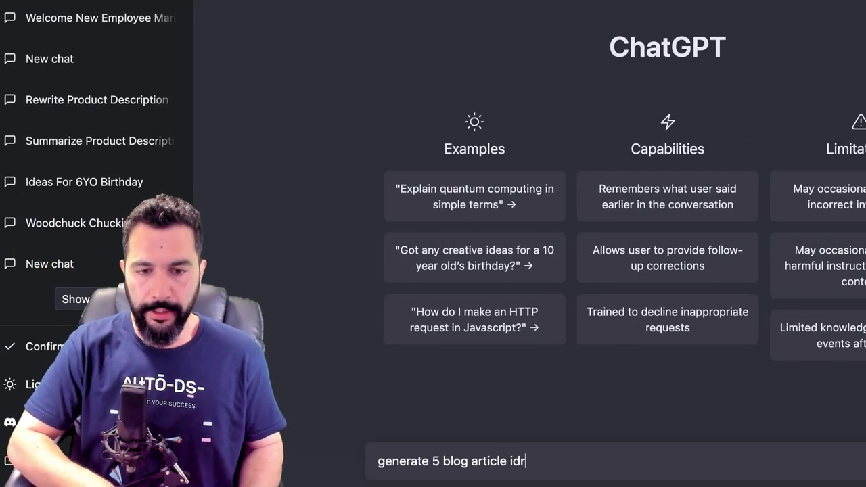
pyautogui.press('BackSpace')
pyautogui.write('eas about laser hair epi')
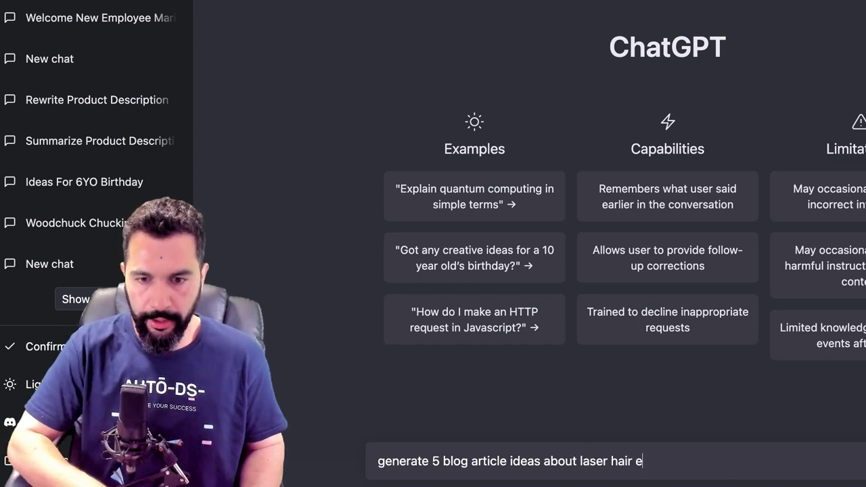
pyautogui.write('lators')
pyautogui.press('Return')
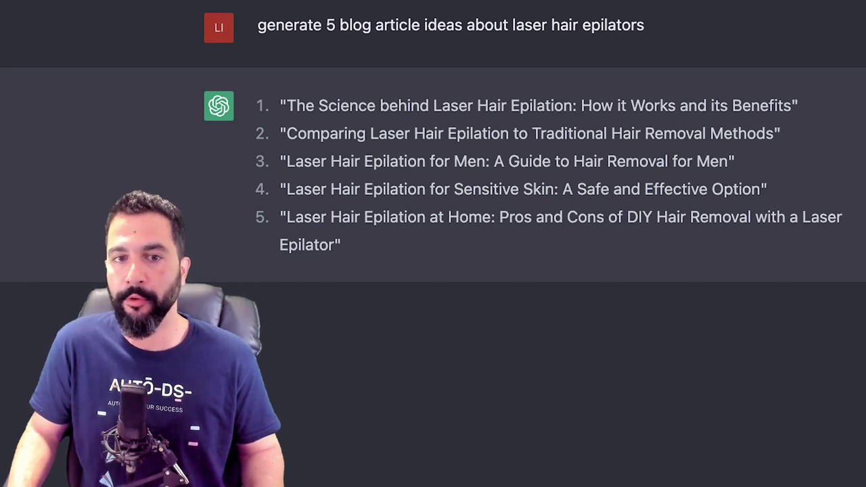
# Step: Copy the fifth suggested title, "Laser Hair Epilation at Home: Pros and Cons of DIY Hair Removal with a Laser Epilator", without its quotation marks
pyautogui.moveTo(287, 217); pyautogui.dragTo(333, 244)
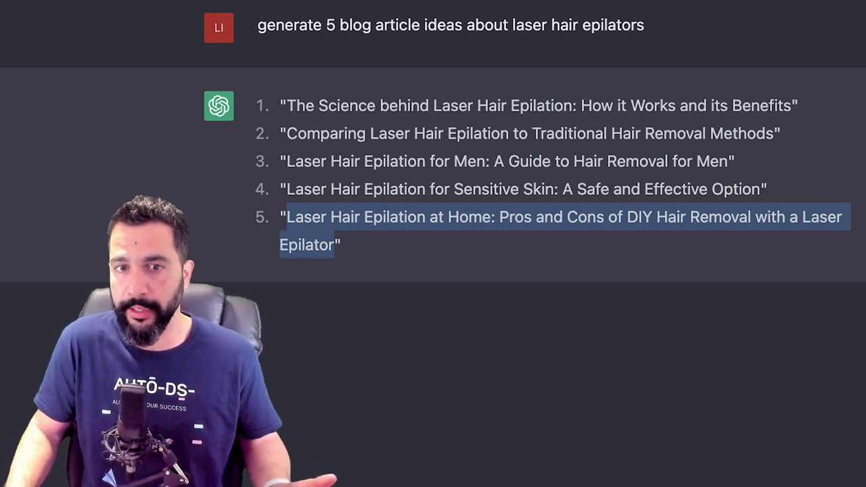
pyautogui.doubleClick(470, 217)
pyautogui.moveTo(495, 217); pyautogui.dragTo(653, 216)
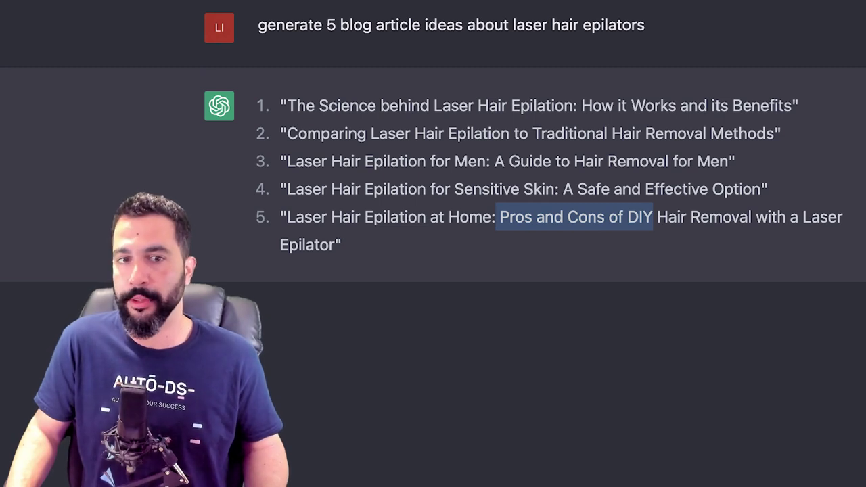
pyautogui.moveTo(287, 216); pyautogui.dragTo(334, 244)
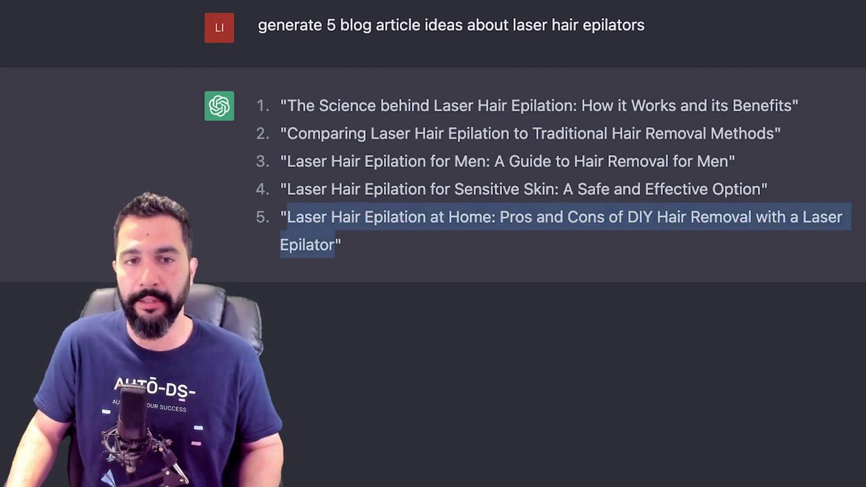
pyautogui.rightClick(327, 228)
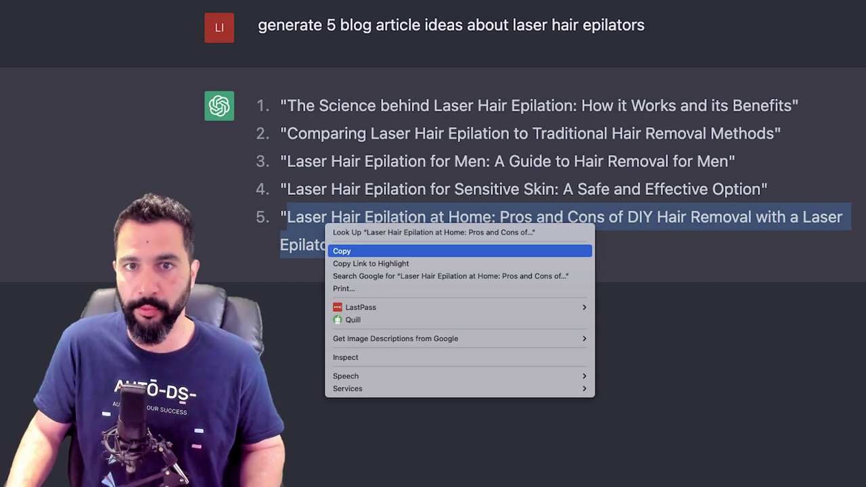
pyautogui.click(341, 251)
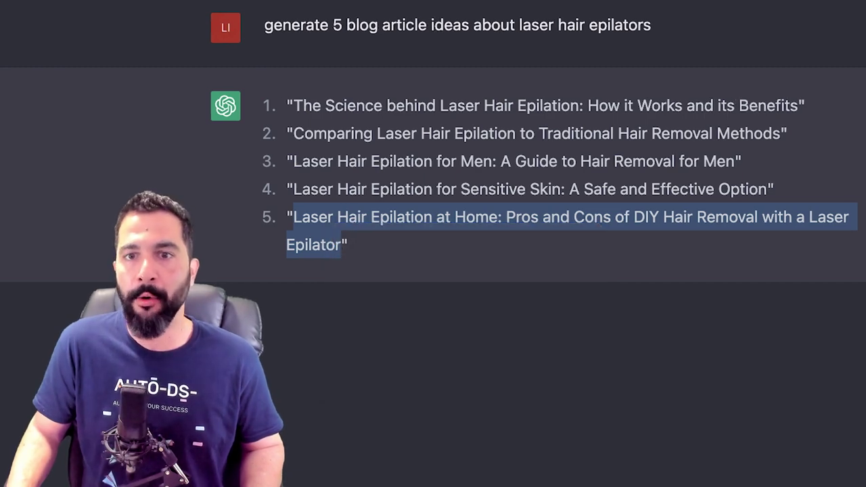
# Step: Review the other suggested titles, about how it works and its benefits, men, and sensitive skin
pyautogui.moveTo(574, 105); pyautogui.dragTo(798, 105)
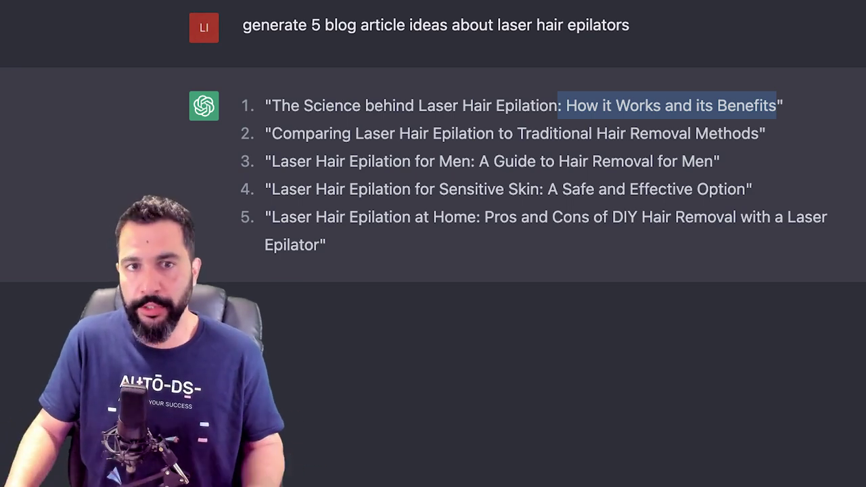
pyautogui.moveTo(383, 162); pyautogui.dragTo(471, 162)
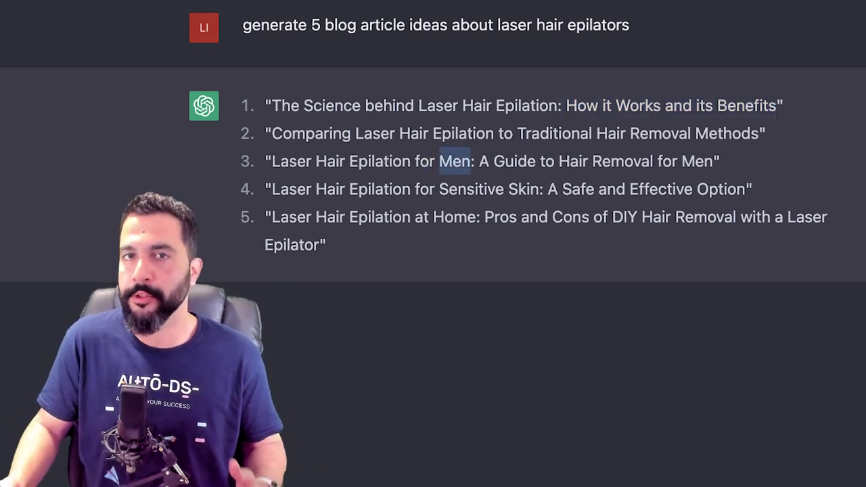
pyautogui.moveTo(414, 189); pyautogui.dragTo(543, 189)
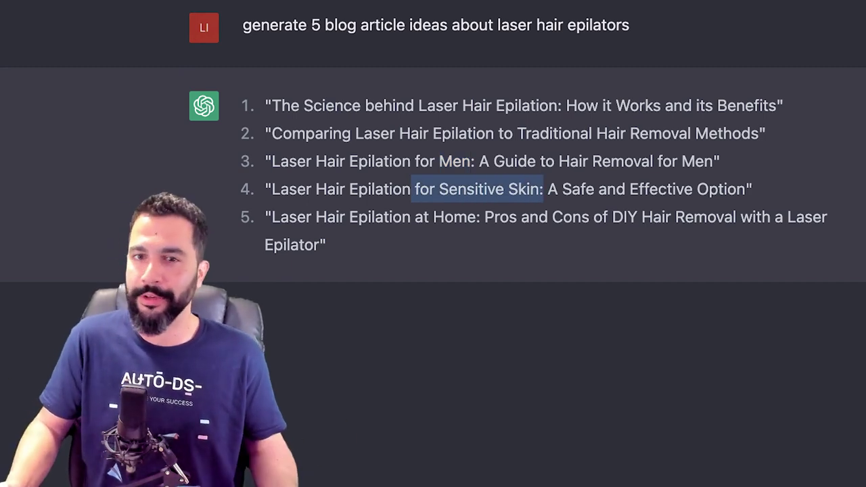
# Step: Reuse the fifth suggestion as the WordPress post's title: "Laser Hair Epilation at Home: Pros and Cons of DIY Hair Removal with a Laser Epilator"
pyautogui.moveTo(272, 216); pyautogui.dragTo(319, 245)
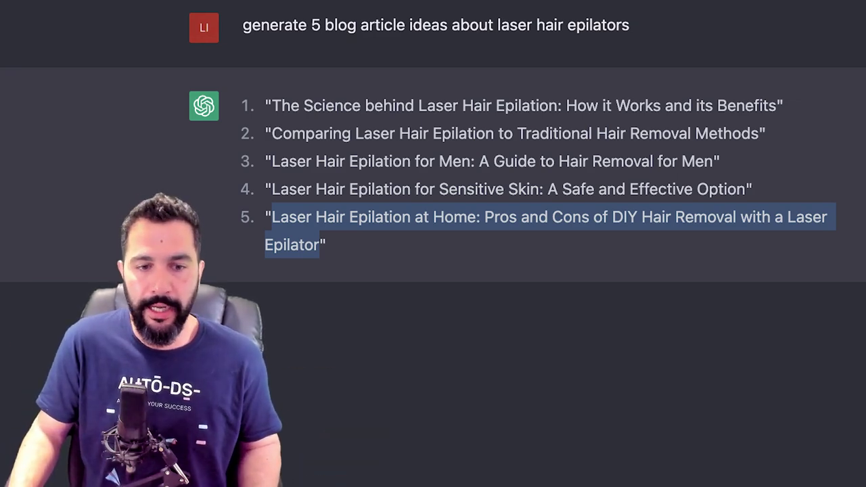
pyautogui.click(541, 476)
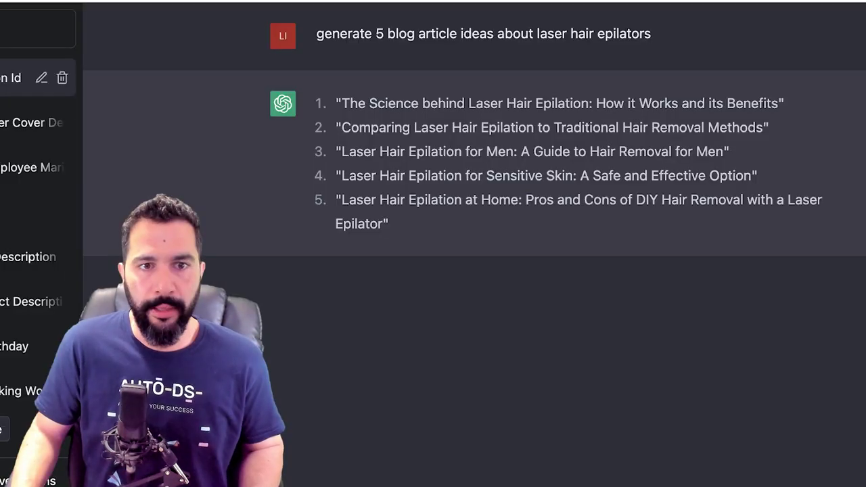
pyautogui.moveTo(342, 200); pyautogui.dragTo(383, 224)
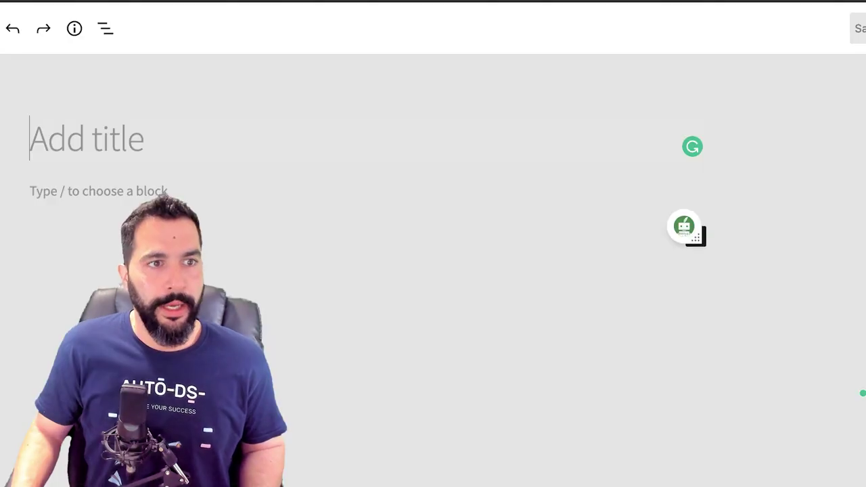
pyautogui.hotkey('ctrl', 'v')
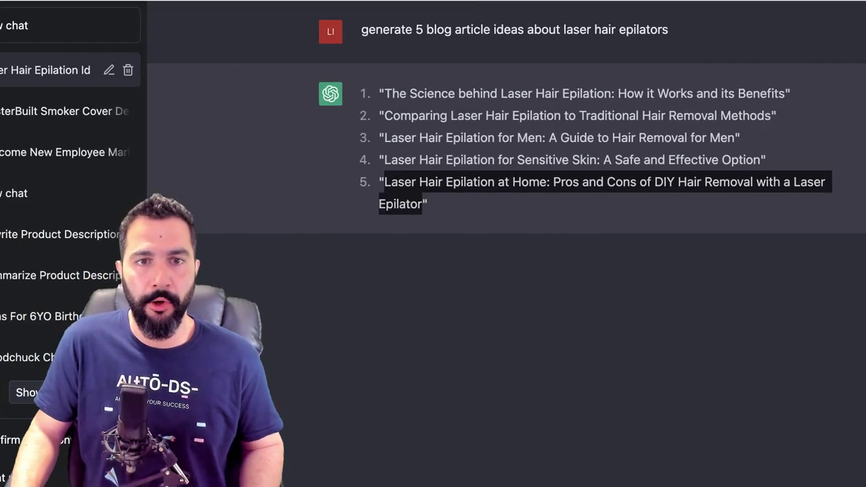
# Step: Ask ChatGPT to "Brainstorm 5 headings for the article titled" followed by the chosen at-home laser hair epilation title in quotation marks
pyautogui.click(568, 474)
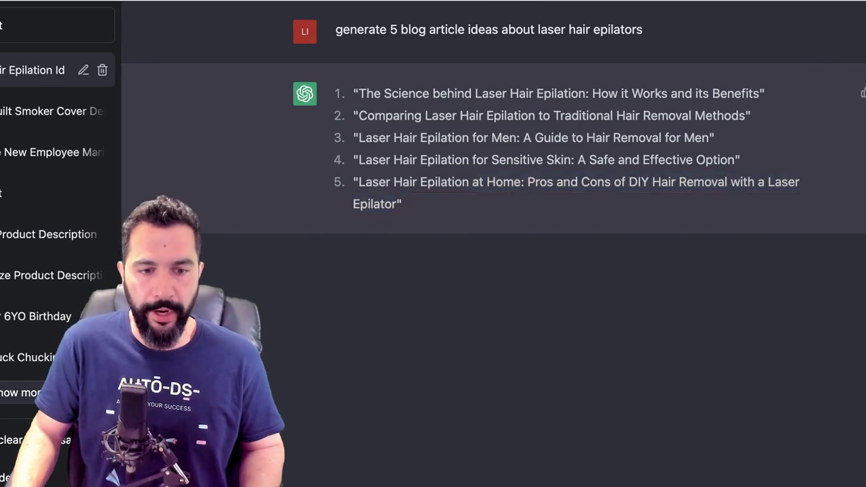
pyautogui.write('Brainstorm 5 headings')
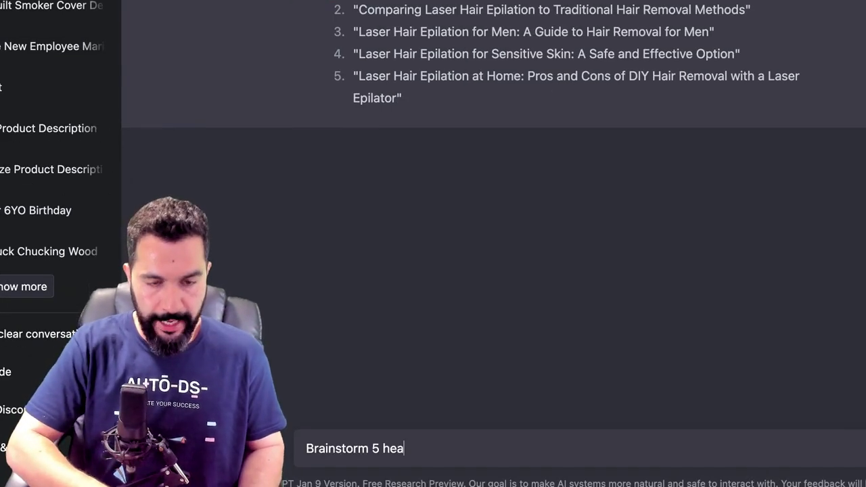
pyautogui.write(' for the article')
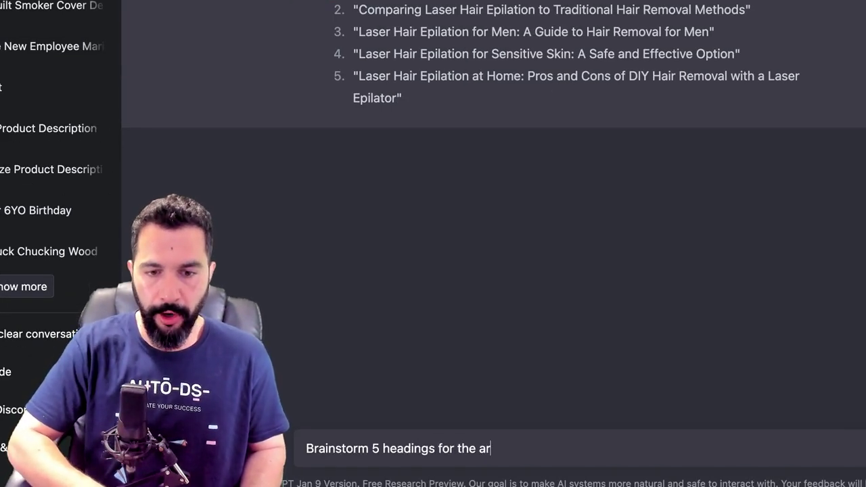
pyautogui.write(' titles')
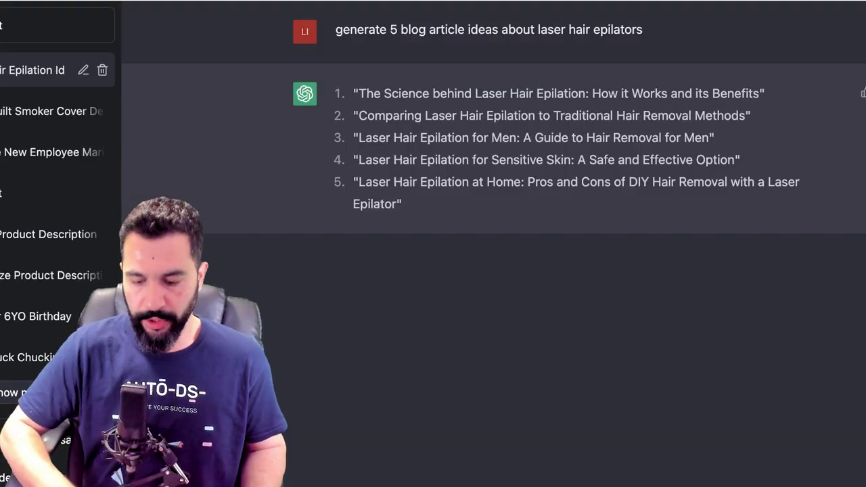
pyautogui.press('Return')
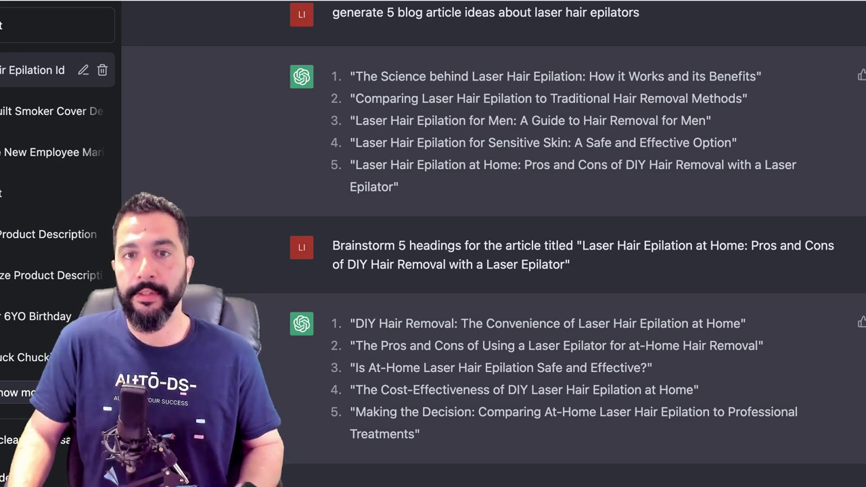
# Step: Copy the first suggested heading, "DIY Hair Removal: The Convenience of Laser Hair Epilation at Home", into a new Heading block in the WordPress post
pyautogui.doubleClick(365, 324)
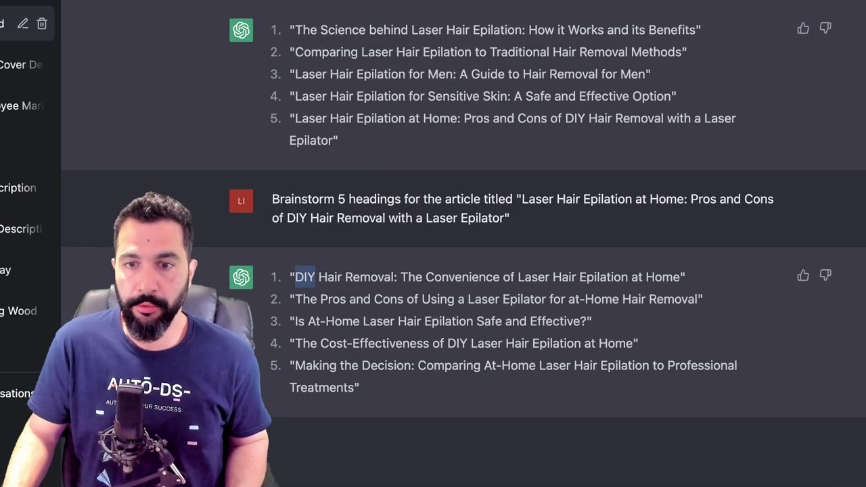
pyautogui.keyDown('shift'); pyautogui.click(716, 324); pyautogui.keyUp('shift')
pyautogui.rightClick(716, 323)
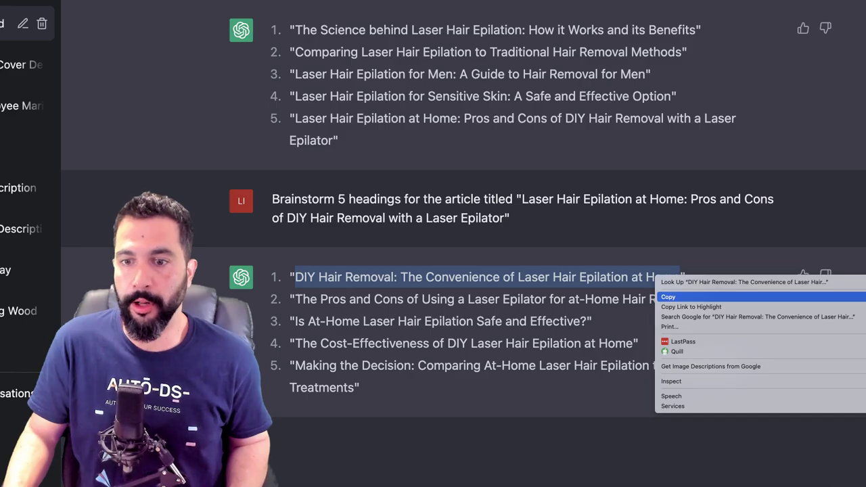
pyautogui.click(668, 297)
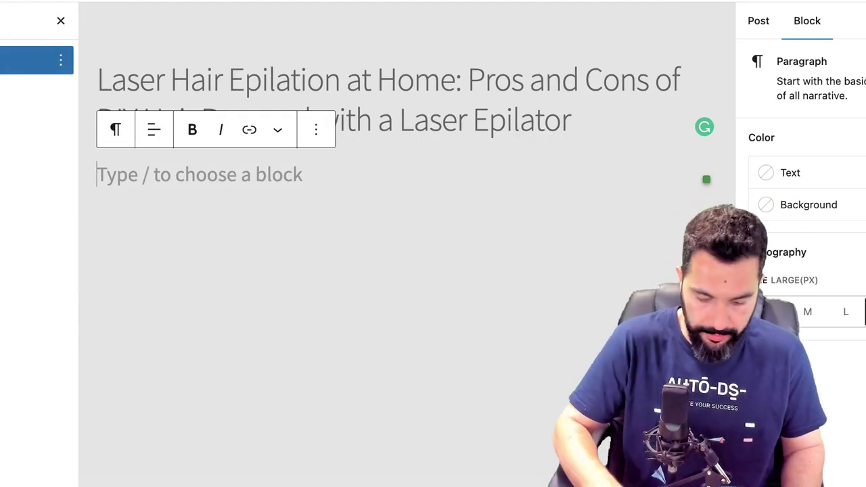
pyautogui.write('/headin')
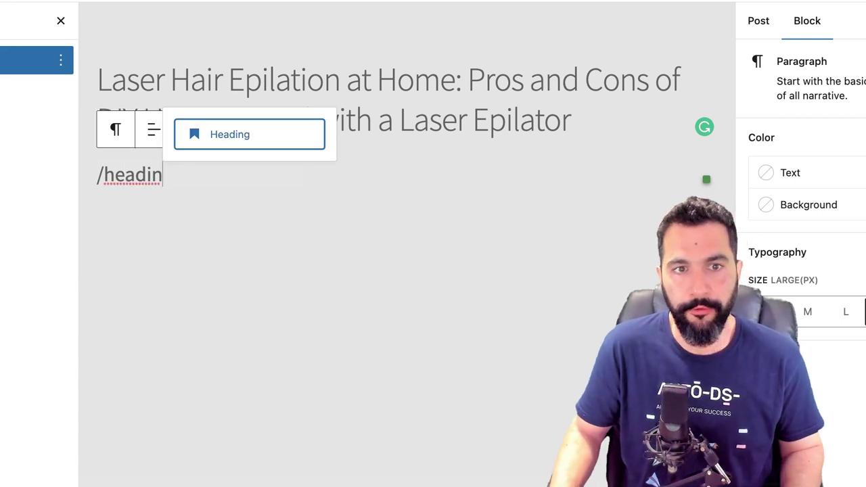
pyautogui.press('Return')
pyautogui.hotkey('ctrl', 'v')
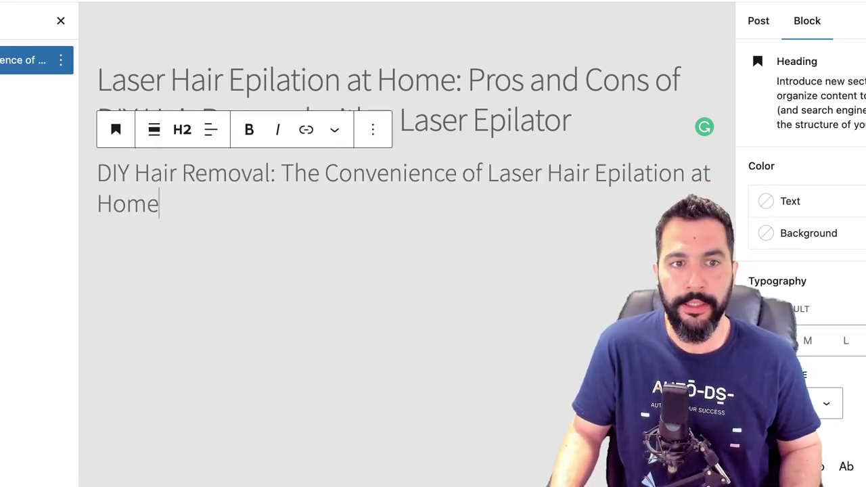
# Step: Make the whole DIY Hair Removal heading bold, keep it at level H2 and add an empty paragraph below it
pyautogui.hotkey('ctrl', 'a')
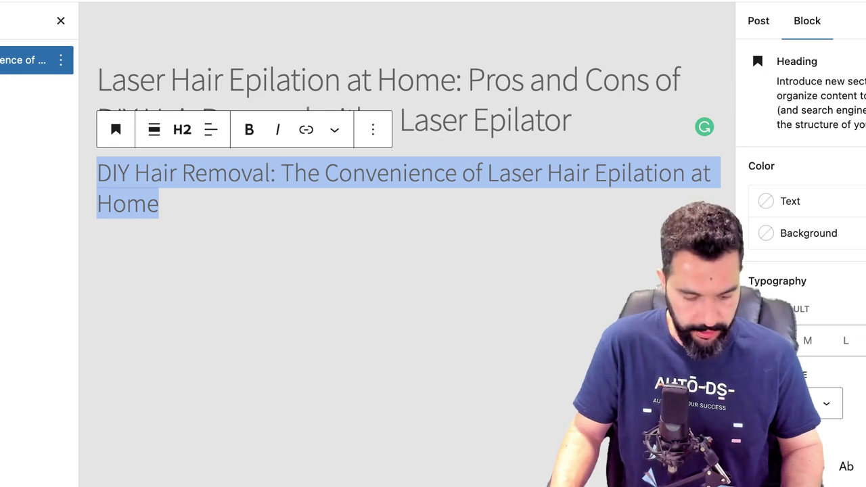
pyautogui.hotkey('ctrl', 'b')
pyautogui.press('Right')
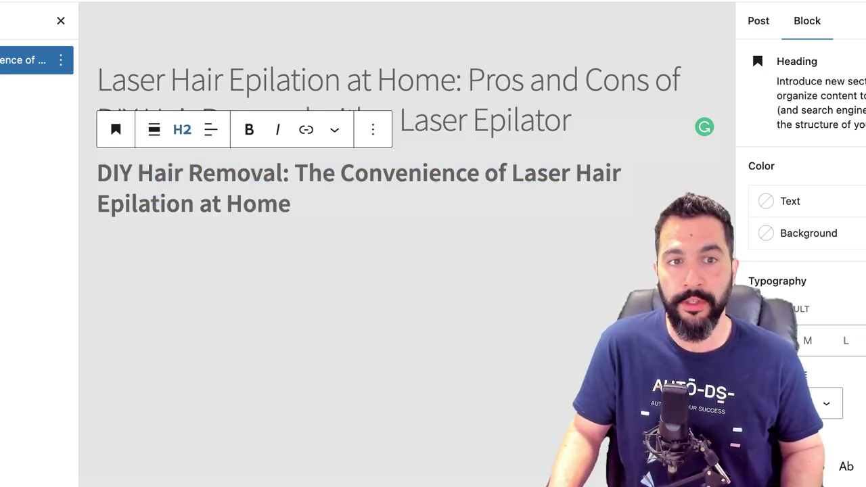
pyautogui.click(182, 129)
pyautogui.press('Escape')
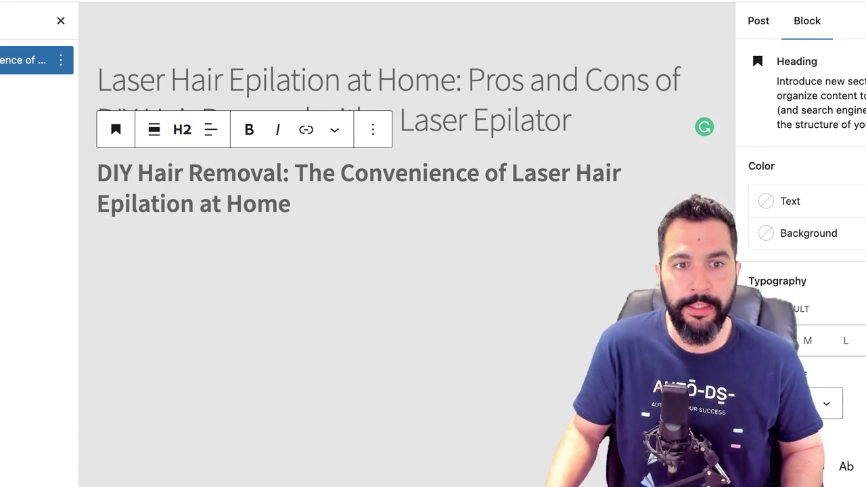
pyautogui.press('Return')
pyautogui.write('a')
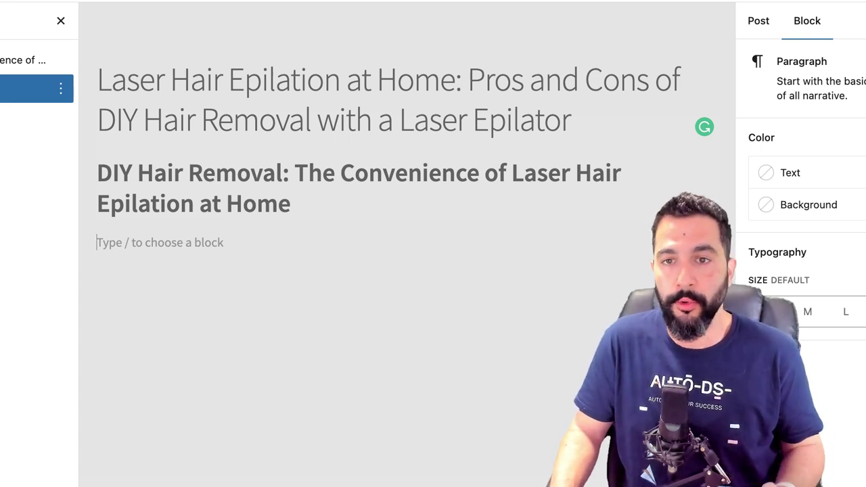
# Step: Look over the post's settings, from the summary to the featured image, and compare them with the block settings
pyautogui.click(573, 120)
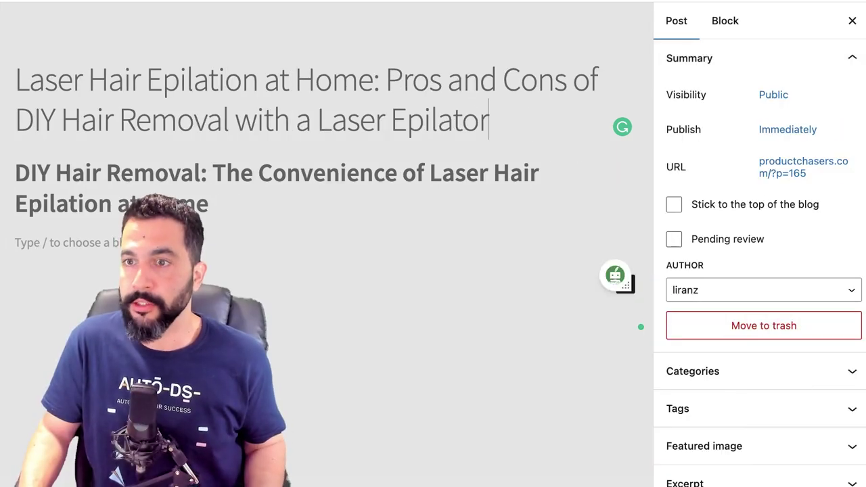
pyautogui.click(676, 21)
pyautogui.click(725, 21)
pyautogui.click(676, 21)
pyautogui.click(717, 447)
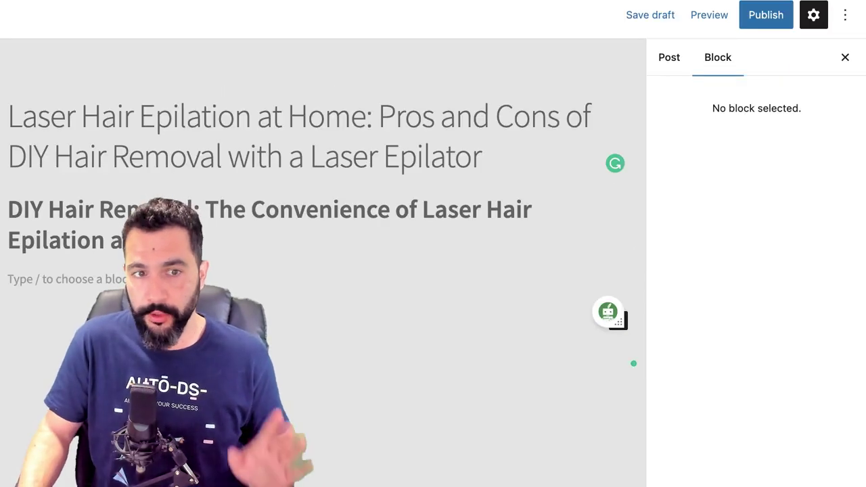
# Step: Copy the post title and insert a Post Title block between the title and the DIY Hair Removal heading
pyautogui.hotkey('shift', 'Left')
pyautogui.moveTo(471, 157); pyautogui.dragTo(8, 111)
pyautogui.hotkey('ctrl', 'c')
pyautogui.click(318, 279)
pyautogui.click(215, 157)
pyautogui.click(481, 157)
pyautogui.moveTo(250, 156); pyautogui.dragTo(265, 156)
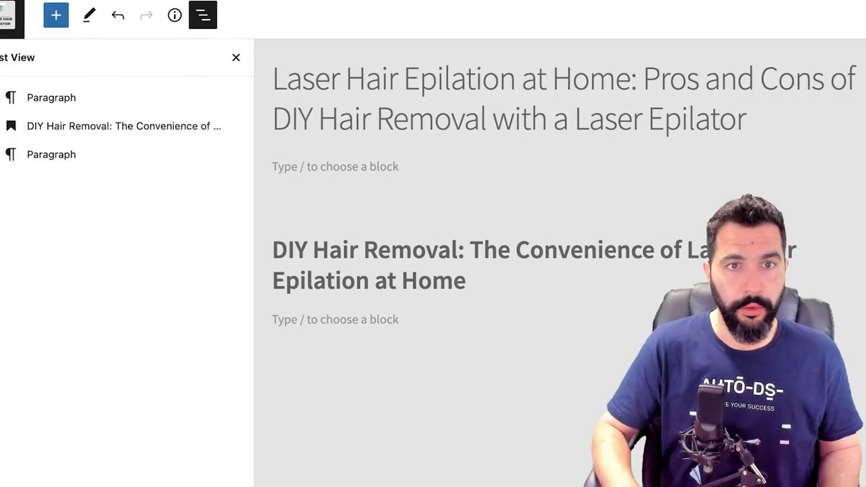
pyautogui.click(345, 166)
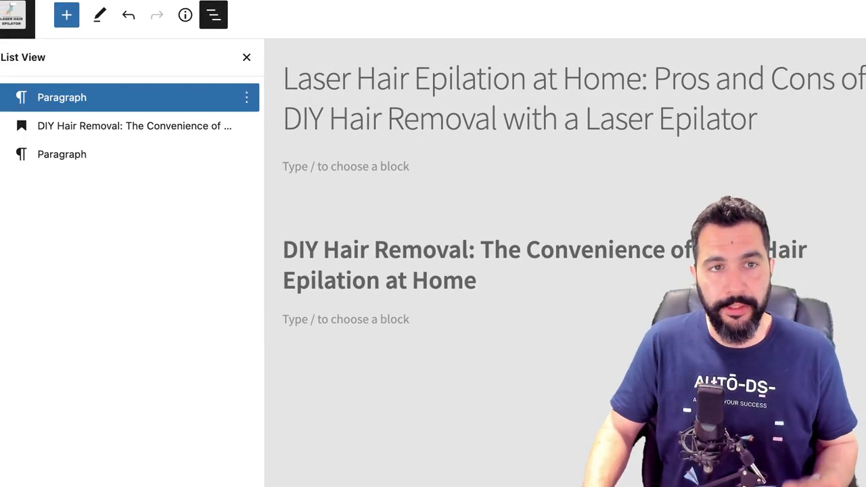
pyautogui.click(355, 78)
pyautogui.click(62, 97)
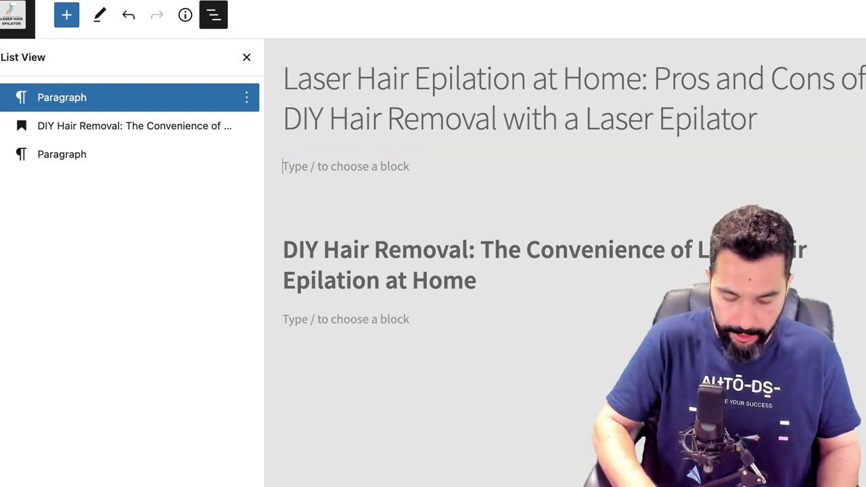
pyautogui.write('/title')
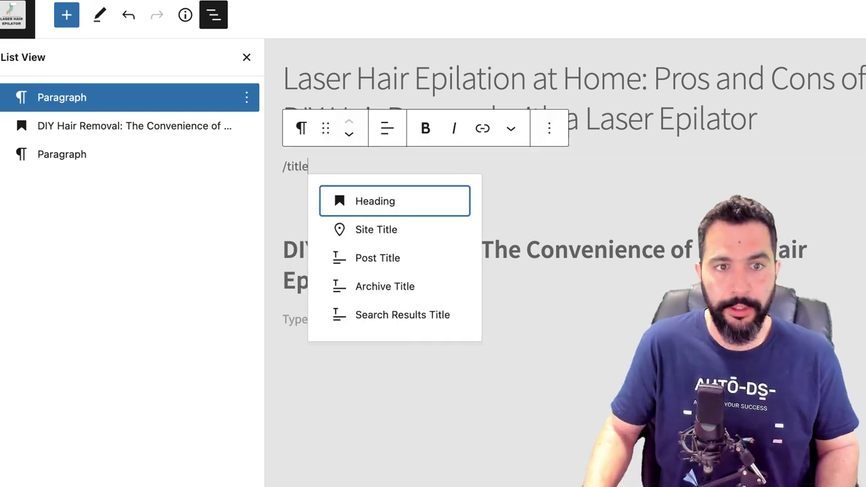
pyautogui.click(377, 257)
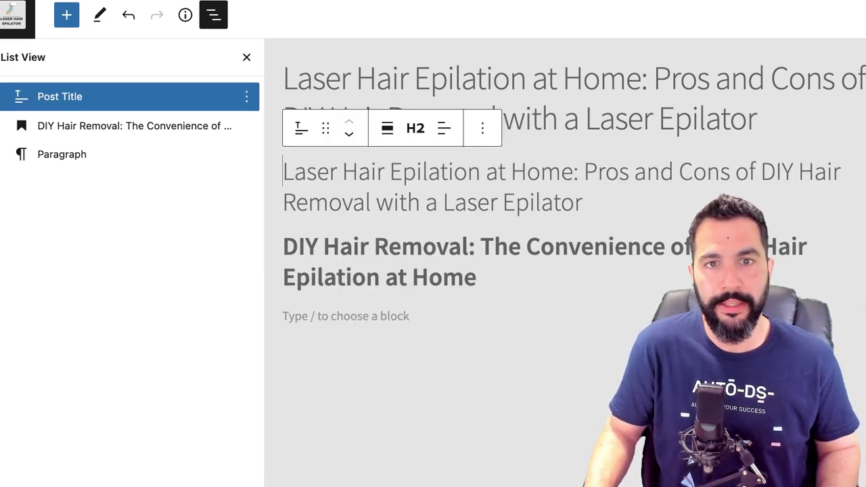
# Step: Erase the post title down to its first letter and try restoring the text
pyautogui.click(532, 79)
pyautogui.moveTo(756, 119); pyautogui.dragTo(296, 79)
pyautogui.press('BackSpace')
pyautogui.press('BackSpace')
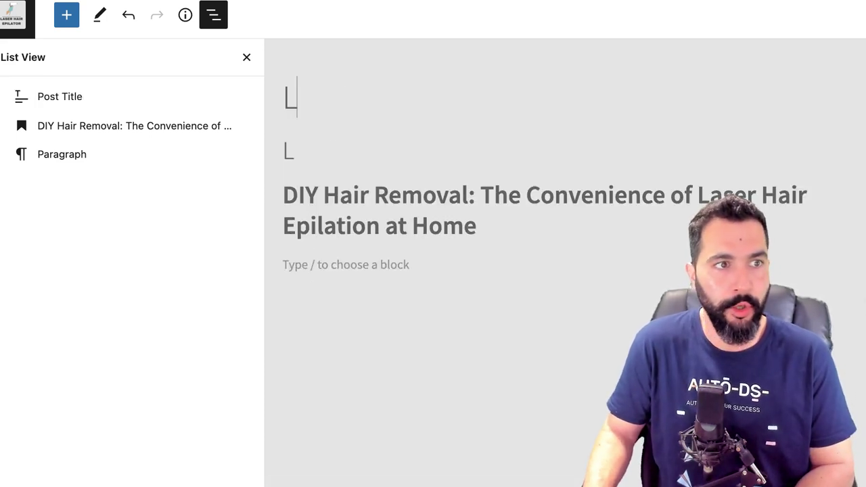
pyautogui.hotkey('ctrl', 'v')
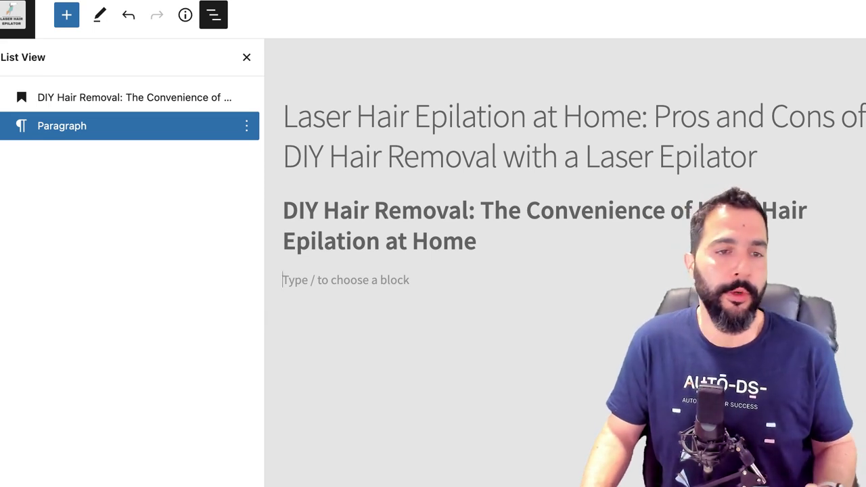
# Step: Search for the Image block in the empty paragraph below the DIY Hair Removal heading and clear the search text
pyautogui.tripleClick(423, 210)
pyautogui.click(476, 242)
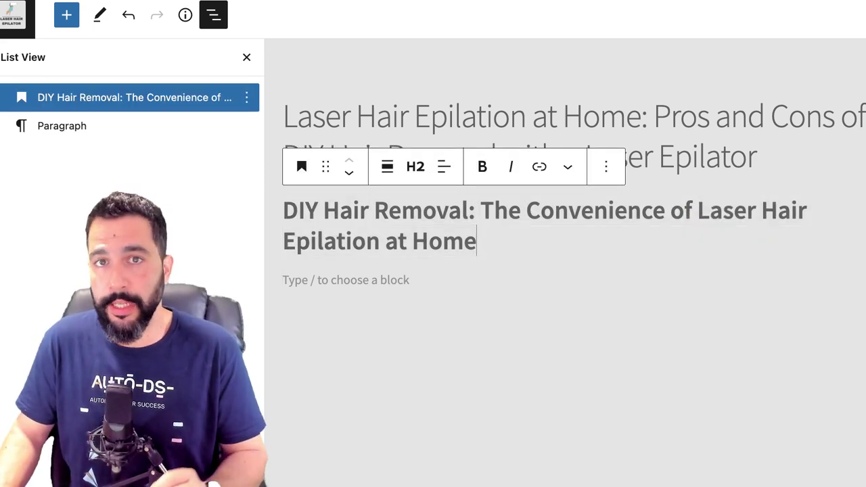
pyautogui.click(345, 280)
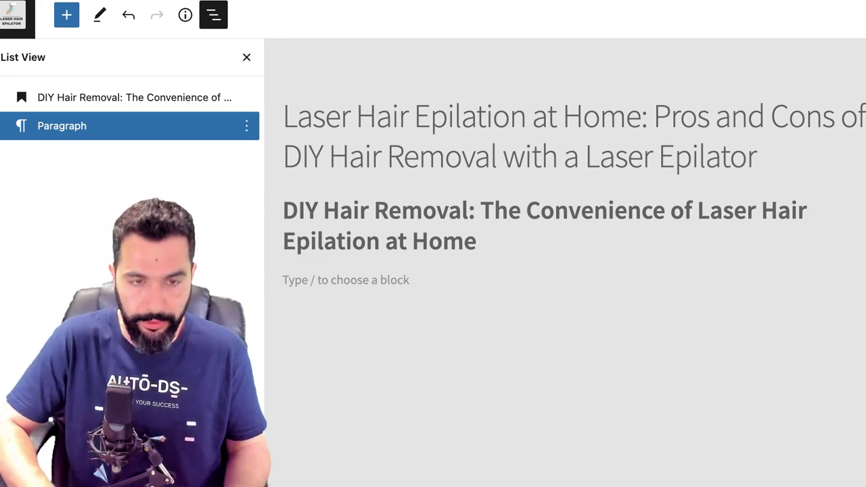
pyautogui.write('/')
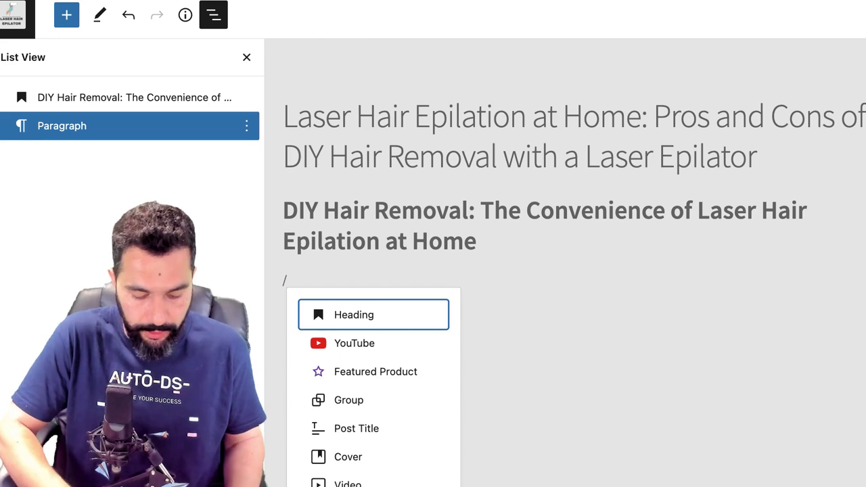
pyautogui.write('image')
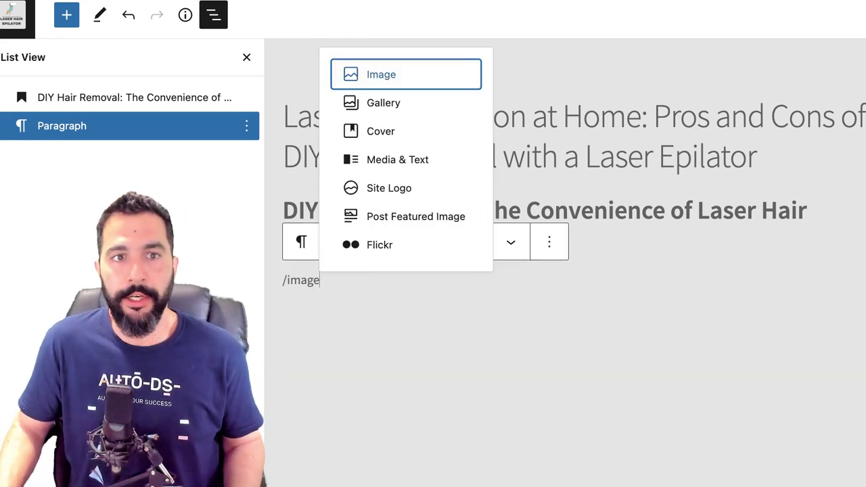
pyautogui.click(658, 157)
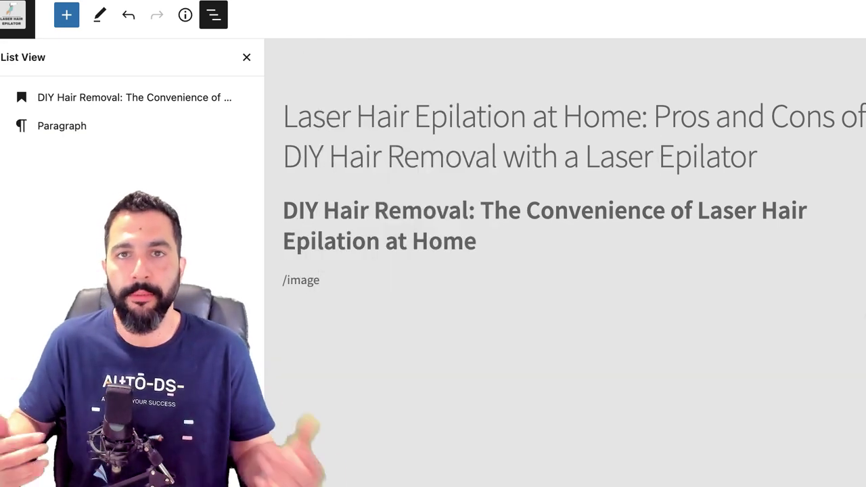
pyautogui.click(320, 280)
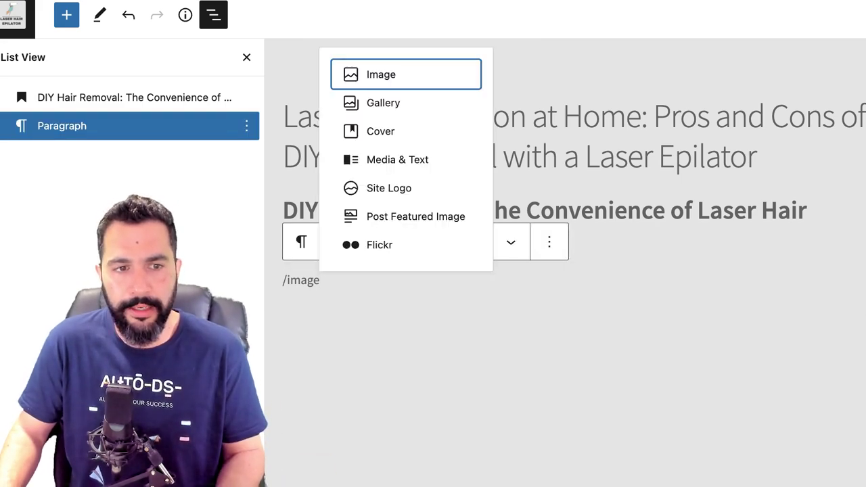
pyautogui.doubleClick(317, 280)
pyautogui.press('BackSpace')
pyautogui.press('BackSpace')
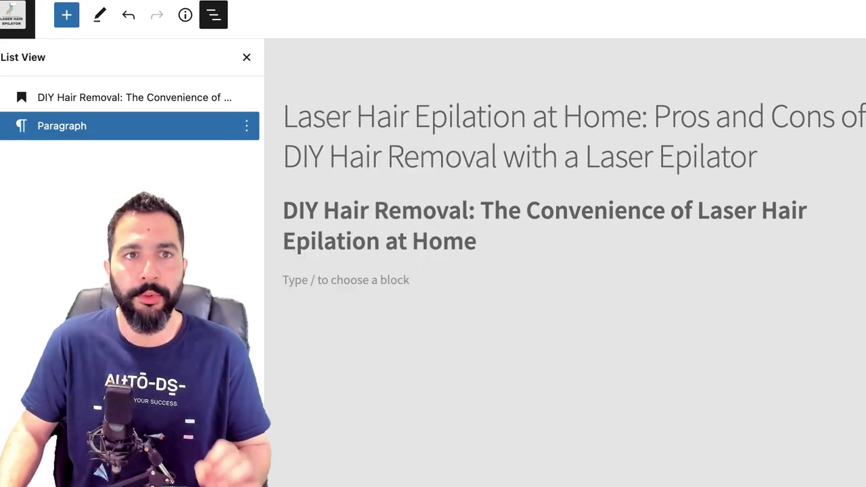
# Step: Switch to ChatGPT and ask it to "Write 3 paragraphs for the heading" followed by the copied DIY Hair Removal heading in quotation marks
pyautogui.hotkey('ctrl', 'Right')
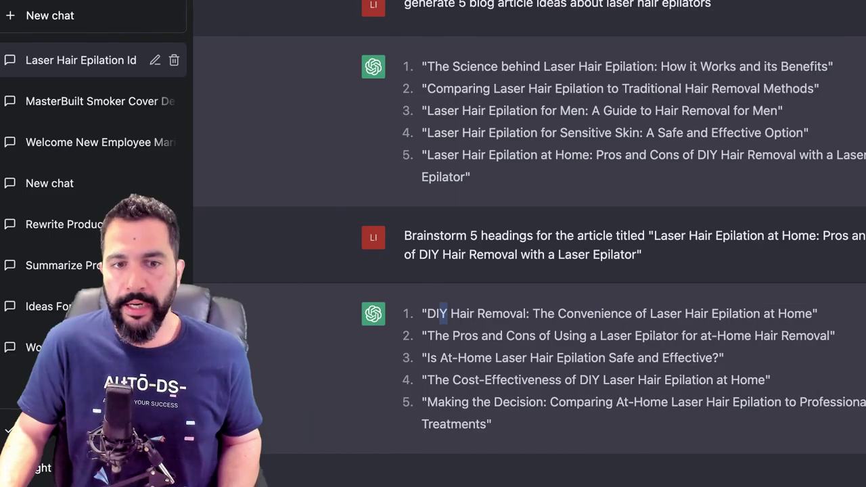
pyautogui.moveTo(447, 313); pyautogui.dragTo(811, 313)
pyautogui.hotkey('ctrl', 'c')
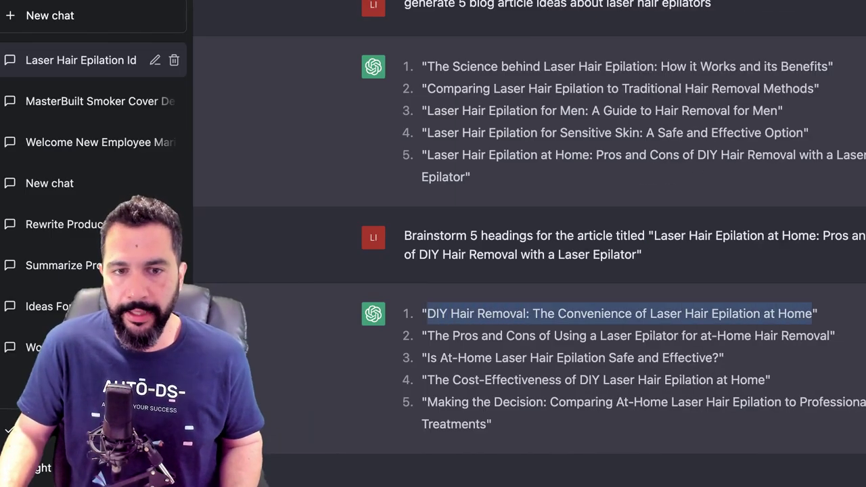
pyautogui.click(608, 476)
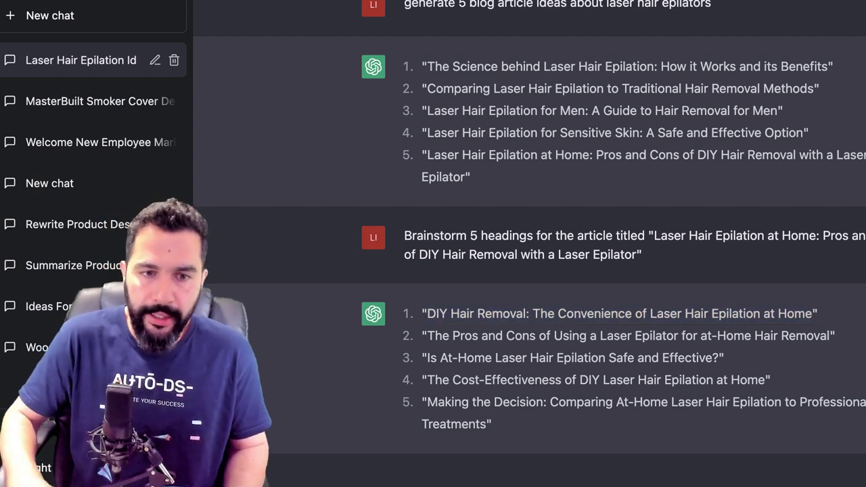
pyautogui.write('Write 3 par')
pyautogui.write('ahraphs for the heading "')
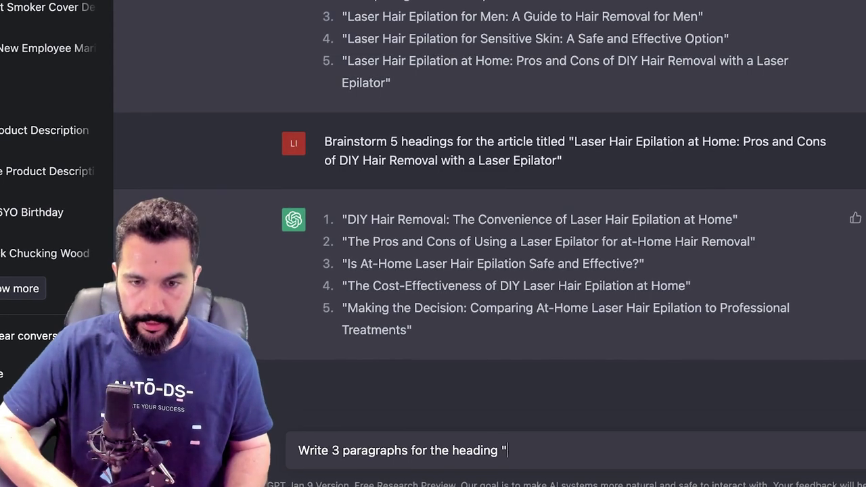
pyautogui.hotkey('ctrl', 'v')
pyautogui.write('"')
pyautogui.press('Return')
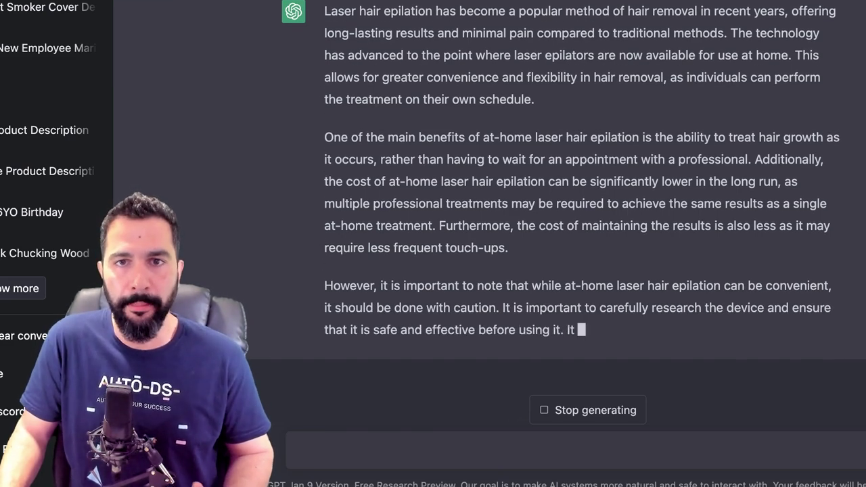
# Step: Read through the three paragraphs generated for the DIY Hair Removal heading and compare them with the requested heading
pyautogui.scroll(1, 574, 203)
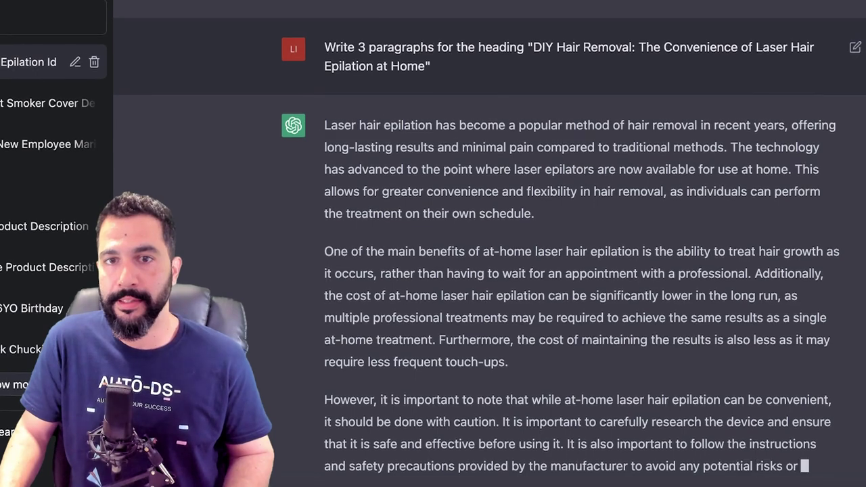
pyautogui.moveTo(533, 48); pyautogui.dragTo(430, 67)
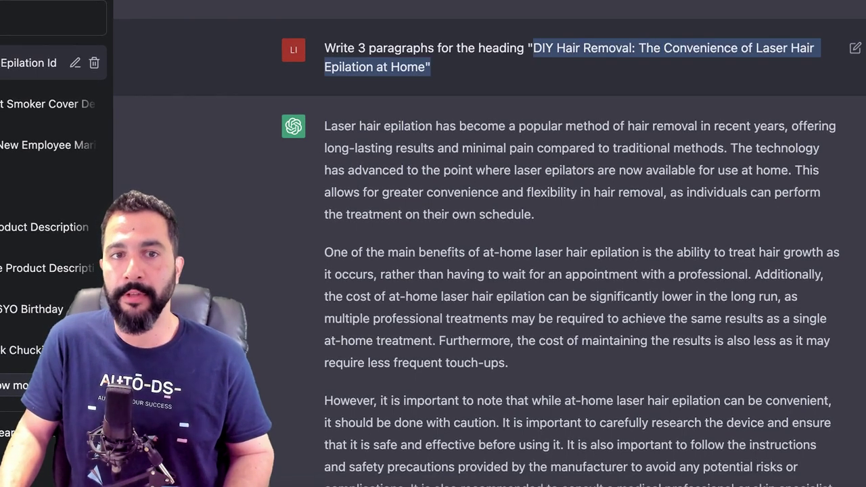
pyautogui.click(447, 69)
pyautogui.scroll(-2, 541, 223)
pyautogui.moveTo(437, 218); pyautogui.dragTo(661, 218)
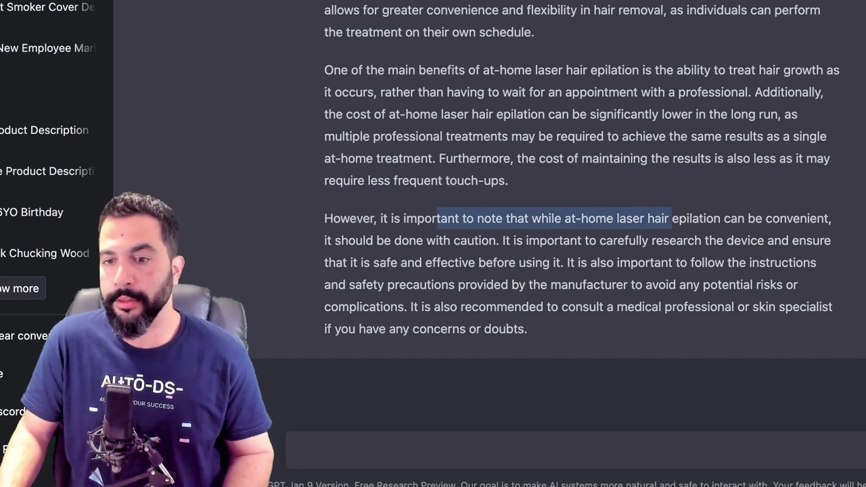
pyautogui.moveTo(436, 241); pyautogui.dragTo(524, 240)
pyautogui.click(524, 240)
pyautogui.scroll(2, 523, 241)
pyautogui.scroll(-1, 523, 241)
pyautogui.scroll(-1, 524, 240)
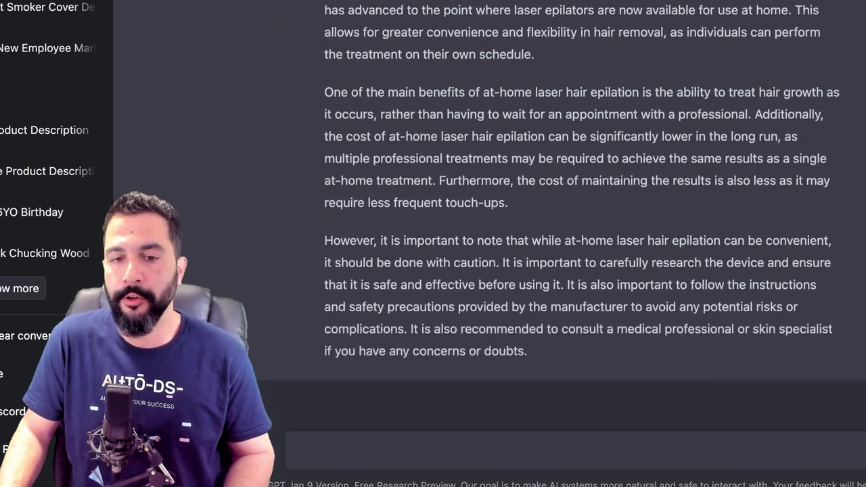
# Step: Copy all three generated paragraphs and open Grammarly in a new browser tab for a plagiarism check
pyautogui.scroll(1, 523, 241)
pyautogui.moveTo(325, 19); pyautogui.dragTo(527, 404)
pyautogui.press('super+c')
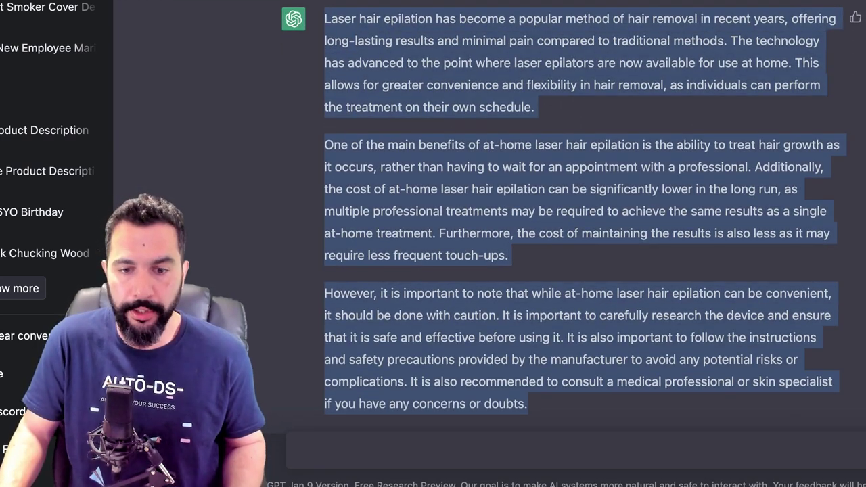
pyautogui.press('super+t')
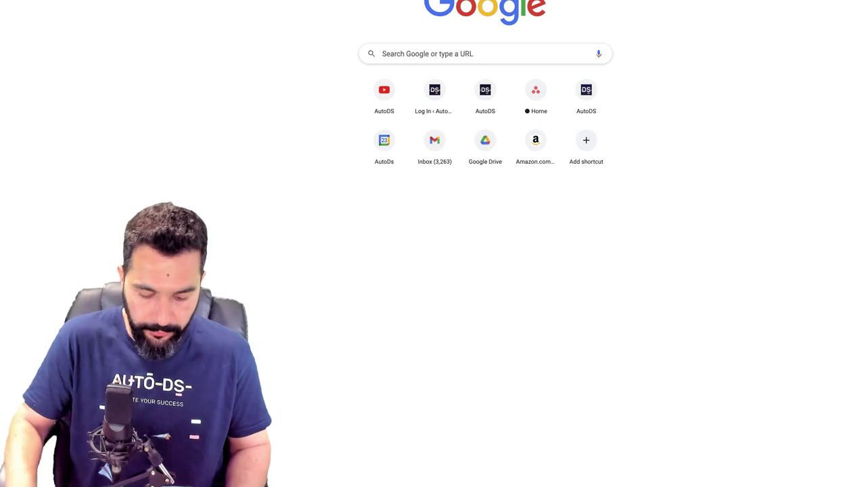
pyautogui.write('plagi')
pyautogui.press('Down')
pyautogui.press('Down')
pyautogui.press('Down')
pyautogui.press('Return')
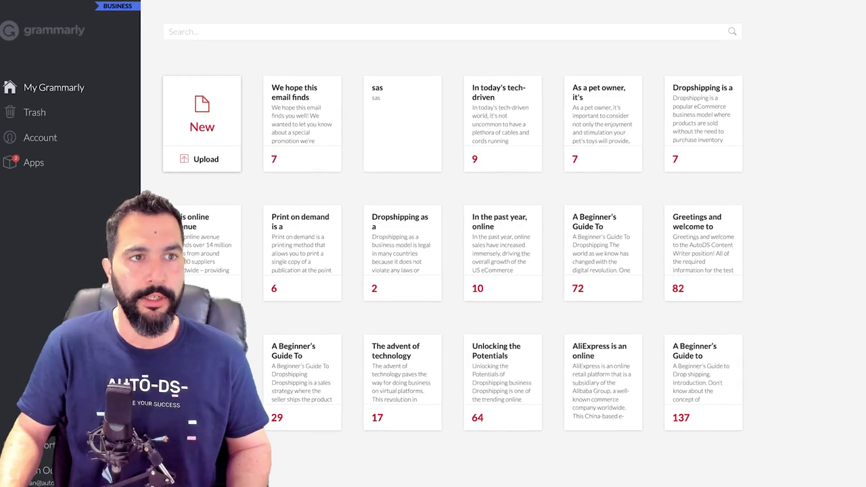
# Step: Create a new Grammarly document with the three copied paragraphs and run the plagiarism check on it
pyautogui.click(202, 121)
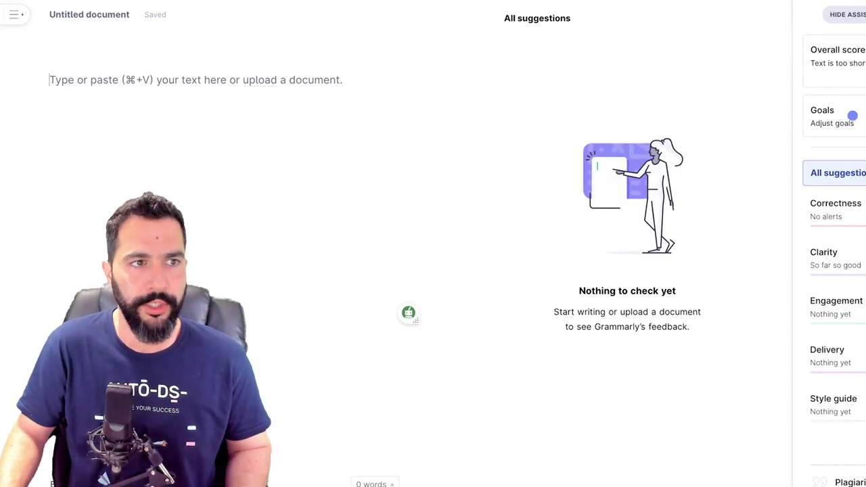
pyautogui.press('super+v')
pyautogui.scroll(-1, 233, 257)
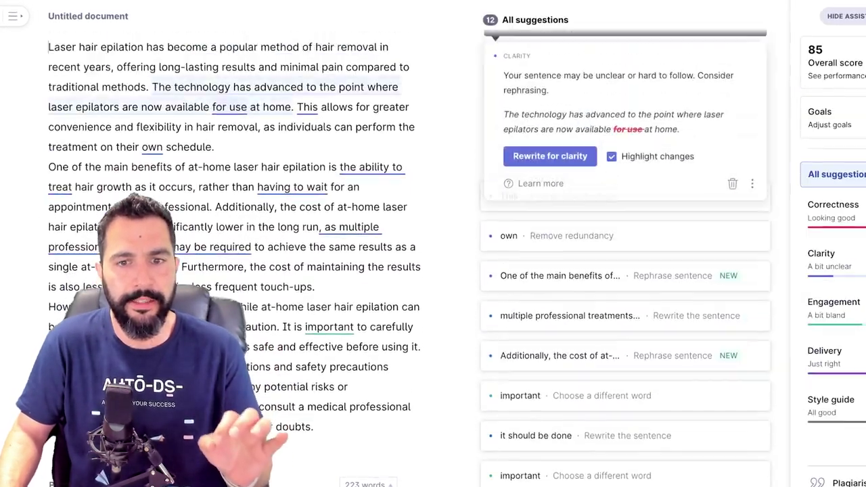
pyautogui.click(848, 481)
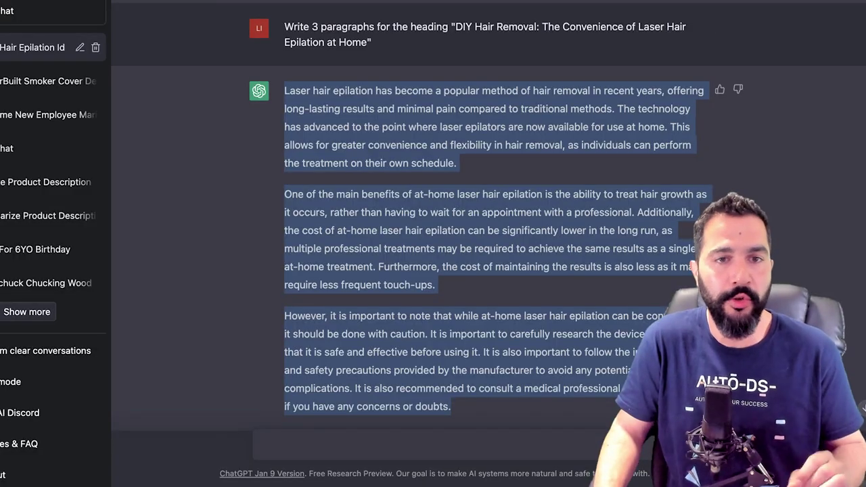
# Step: Copy the three ChatGPT paragraphs into the WordPress post, directly below the DIY Hair Removal heading
pyautogui.rightClick(355, 122)
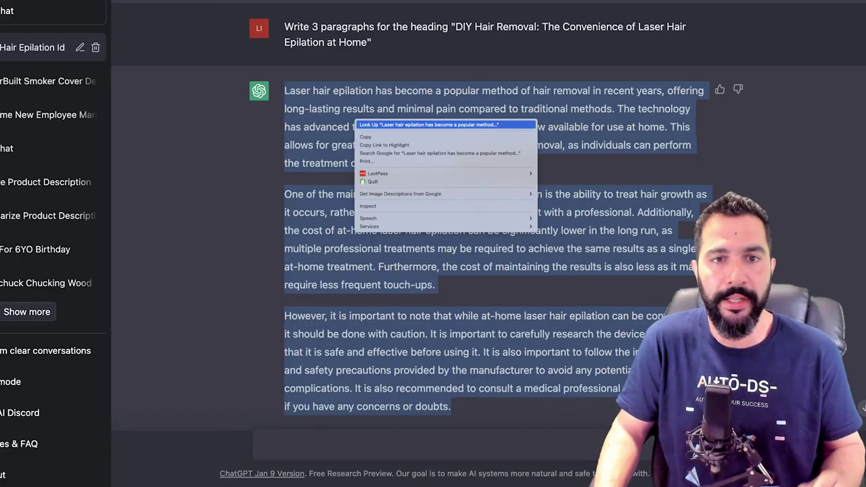
pyautogui.click(367, 137)
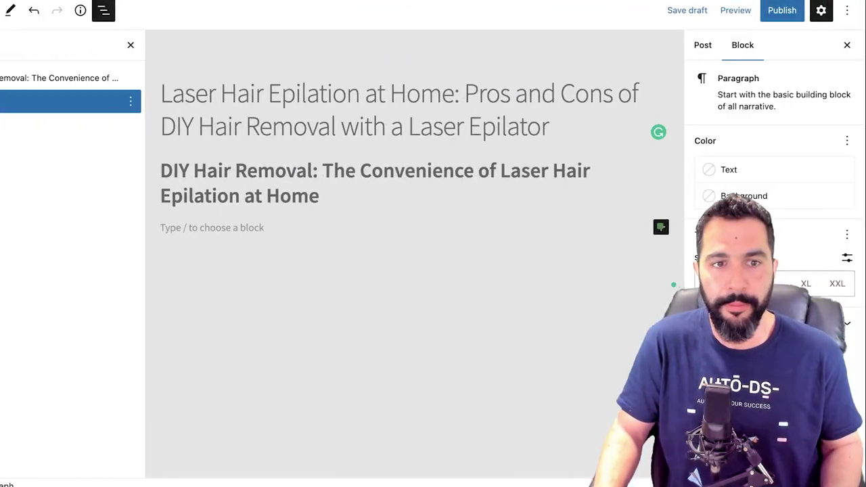
pyautogui.press('super+v')
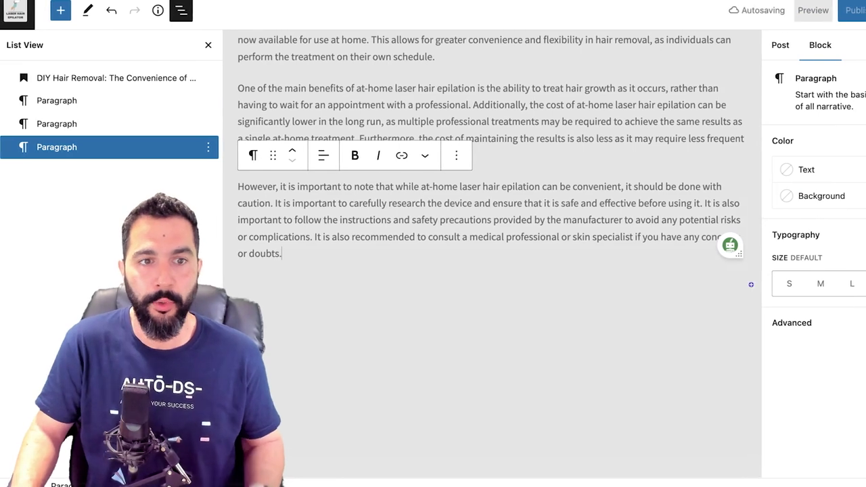
# Step: Add an empty Heading block below the last paragraph of the DIY Hair Removal section
pyautogui.press('Return')
pyautogui.press('Return')
pyautogui.press('BackSpace')
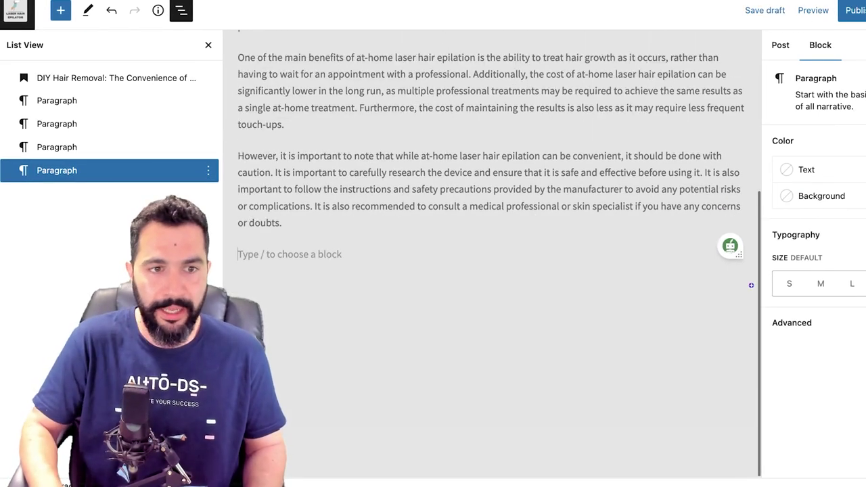
pyautogui.write('/heading')
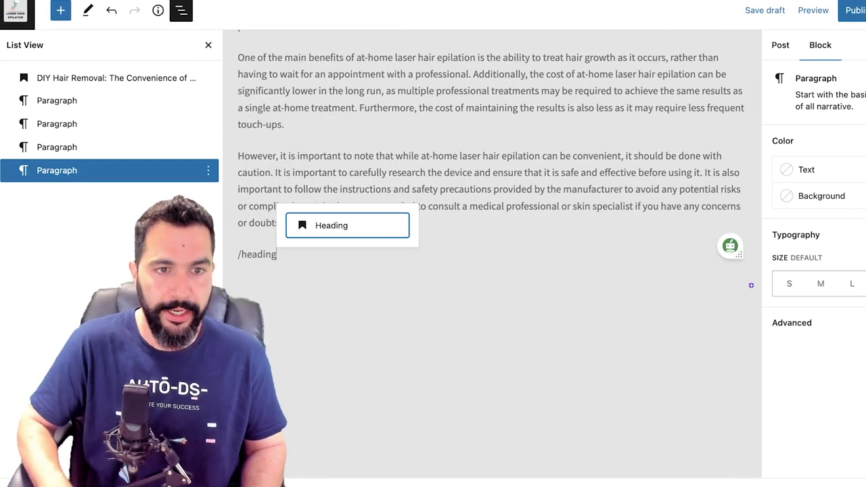
pyautogui.press('Return')
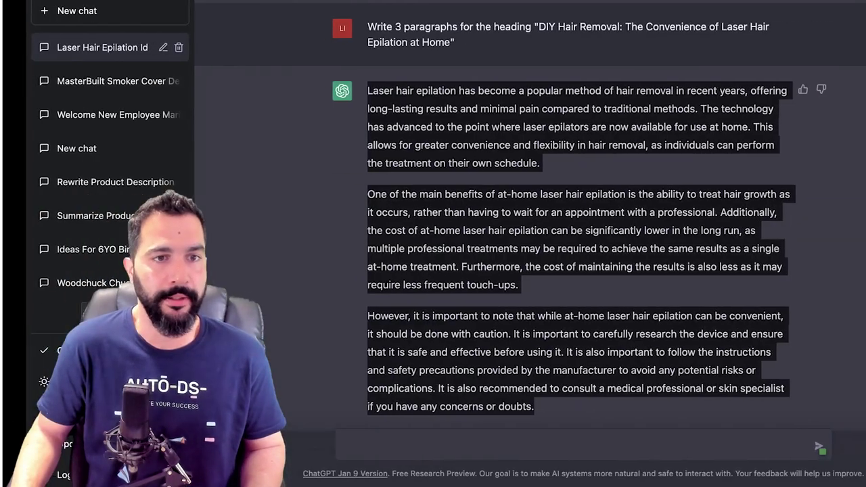
# Step: Copy ChatGPT's heading "The Pros and Cons of Using a Laser Epilator for at-Home Hair Removal" into the empty Heading block and start a paragraph below it
pyautogui.scroll(5, 514, 270)
pyautogui.scroll(3, 514, 244)
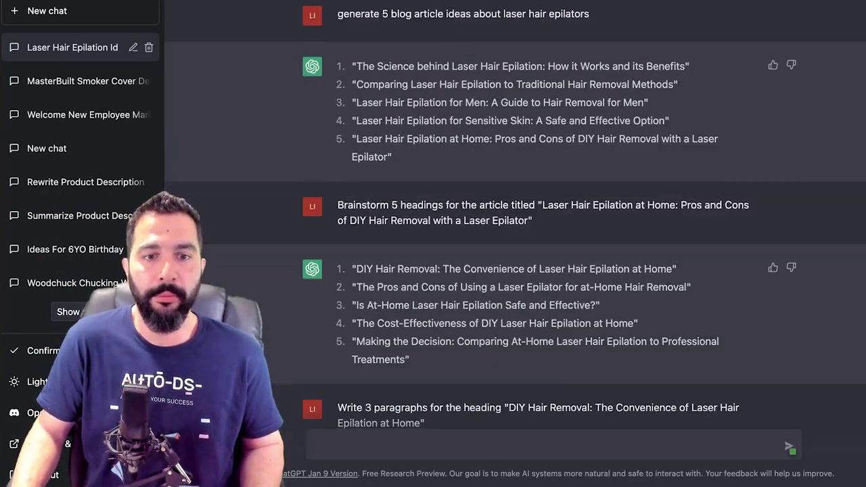
pyautogui.scroll(-1, 514, 244)
pyautogui.moveTo(357, 230); pyautogui.dragTo(686, 229)
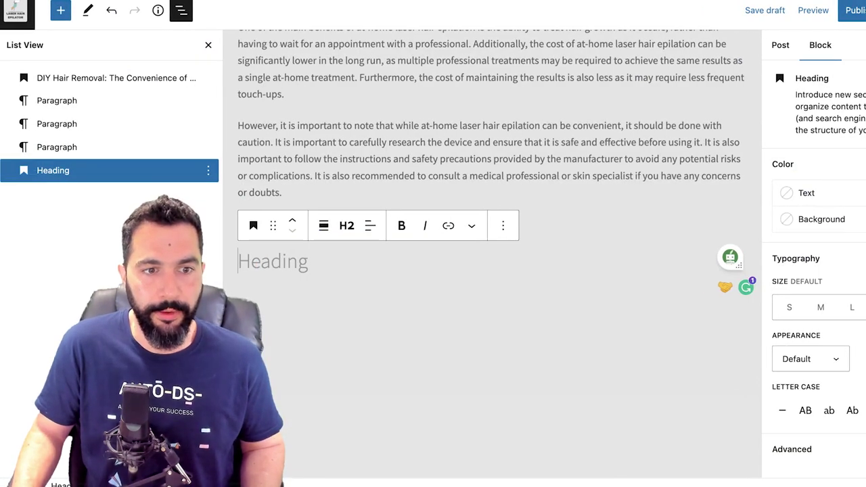
pyautogui.write('The Pros and Cons of Using a Laser Epilator for at-Home Hair Removal')
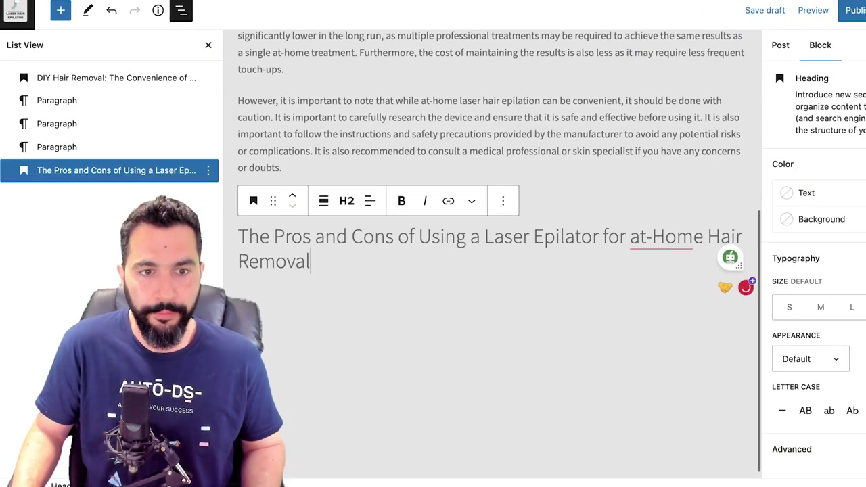
pyautogui.press('Return')
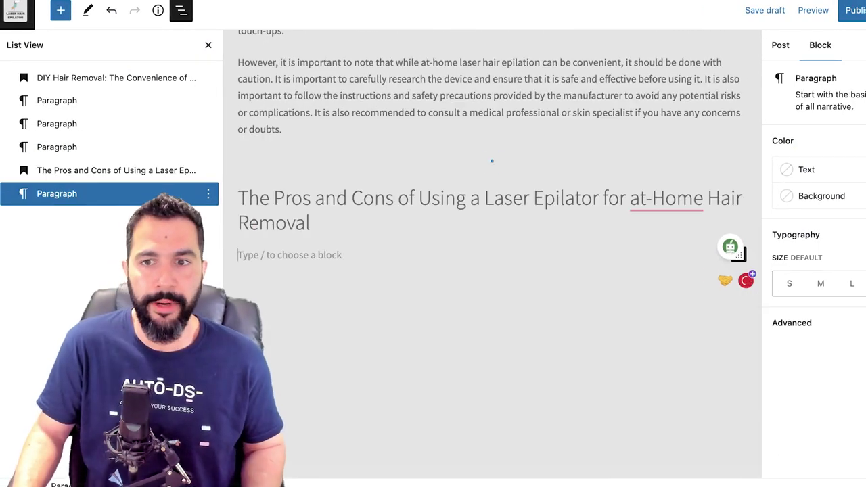
# Step: Ask ChatGPT in the same chat: Do the same here: "The Pros and Cons of Using a Laser Epilator for at-Home Hair Removal"
pyautogui.hotkey('ctrl', 'Right')
pyautogui.click(447, 445)
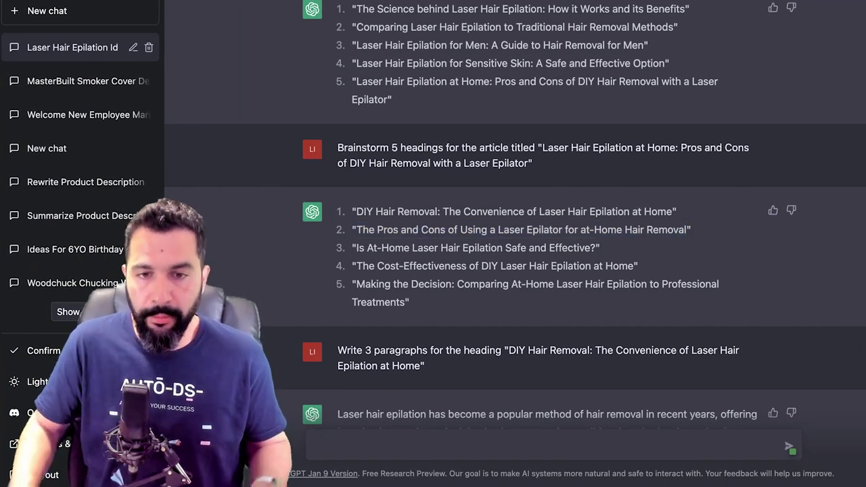
pyautogui.scroll(-5, 514, 216)
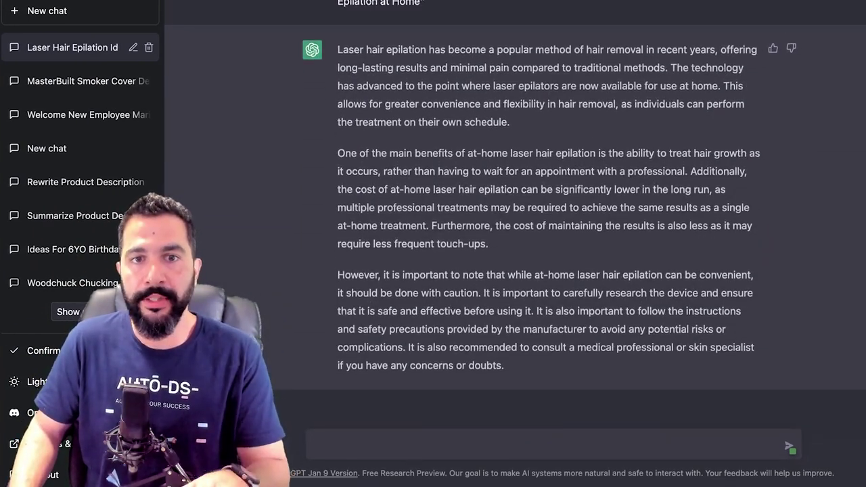
pyautogui.scroll(4, 513, 217)
pyautogui.scroll(-4, 514, 216)
pyautogui.scroll(1, 514, 216)
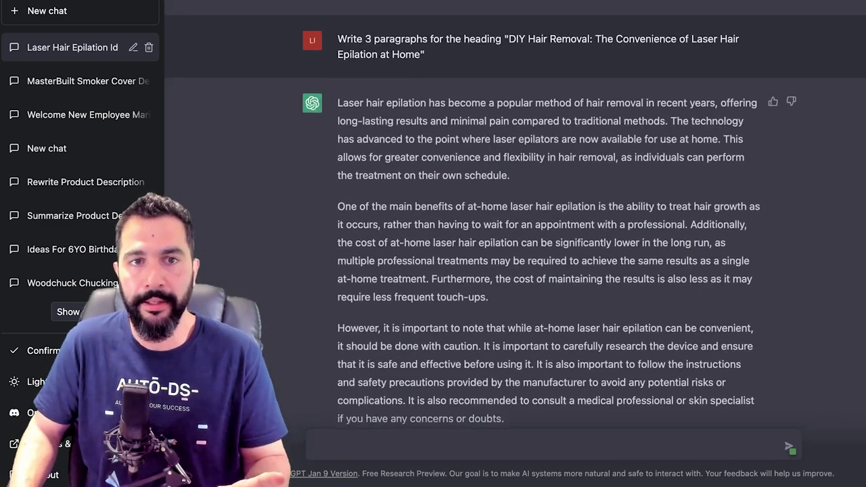
pyautogui.scroll(1, 514, 216)
pyautogui.moveTo(337, 126); pyautogui.dragTo(481, 126)
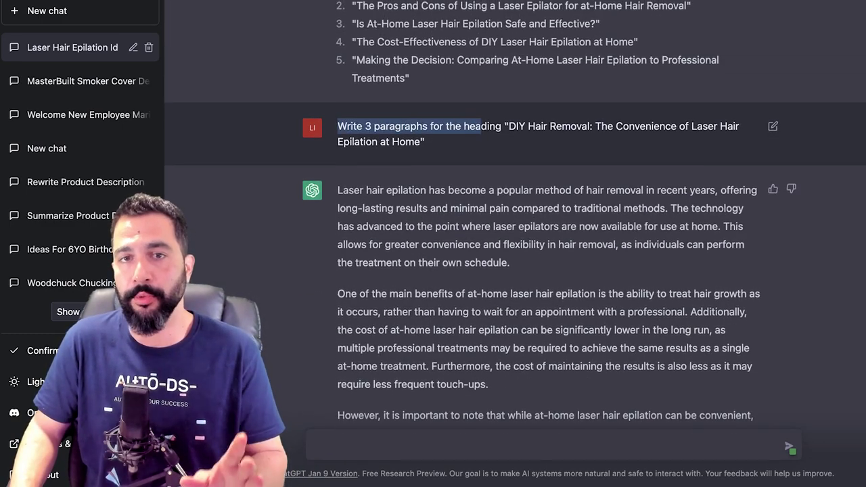
pyautogui.scroll(-2, 482, 126)
pyautogui.scroll(-1, 513, 216)
pyautogui.click(316, 445)
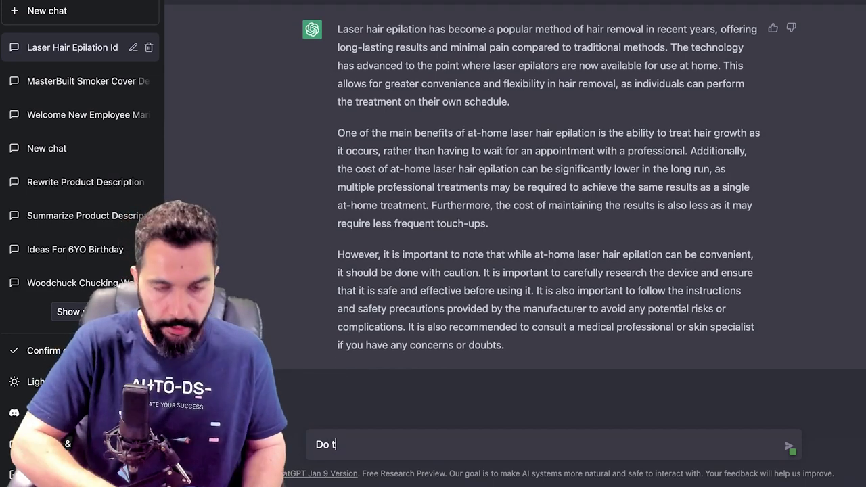
pyautogui.write(':')
pyautogui.write('"The Pros and Cons of Using a Laser Epilator for at-Home Hair Removal"')
pyautogui.press('Return')
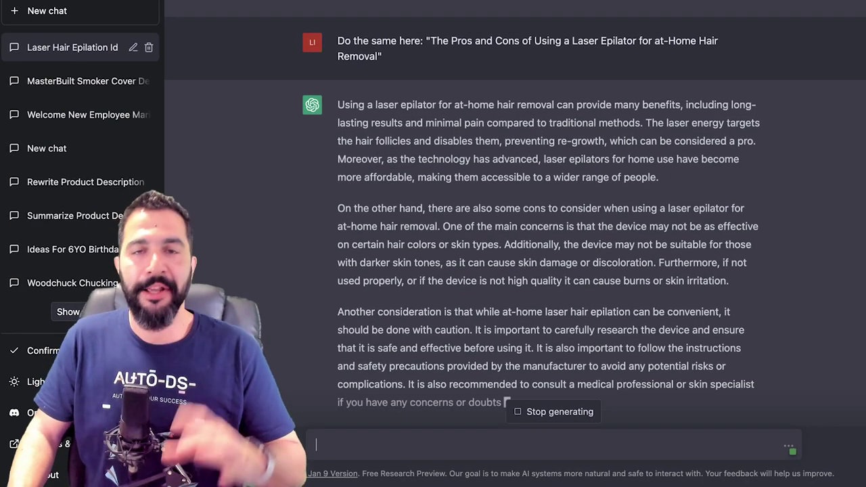
# Step: Copy the three generated pros and cons paragraphs from ChatGPT into the WordPress post, directly below the second heading
pyautogui.moveTo(337, 105); pyautogui.dragTo(505, 403)
pyautogui.press('super+c')
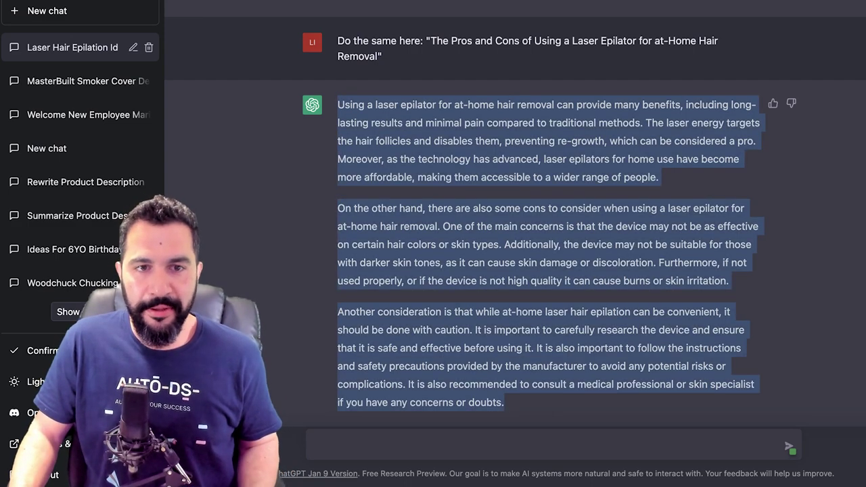
pyautogui.hotkey('ctrl', 'Left')
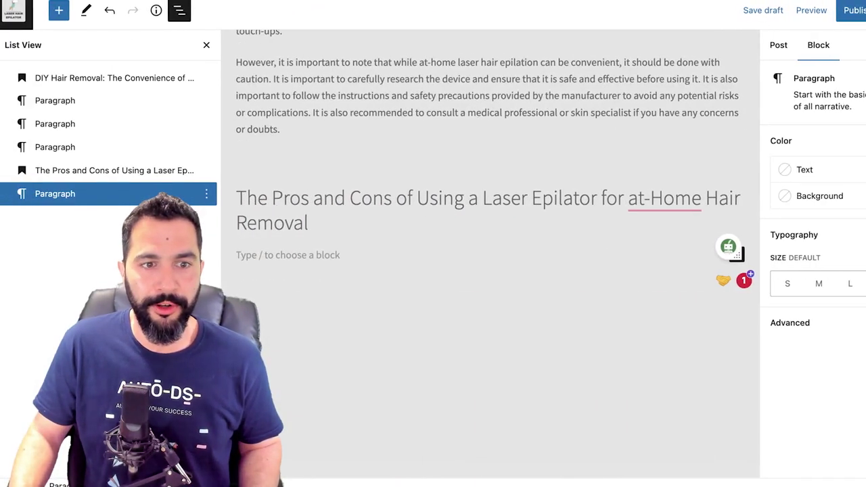
pyautogui.press('super+v')
pyautogui.scroll(3, 499, 256)
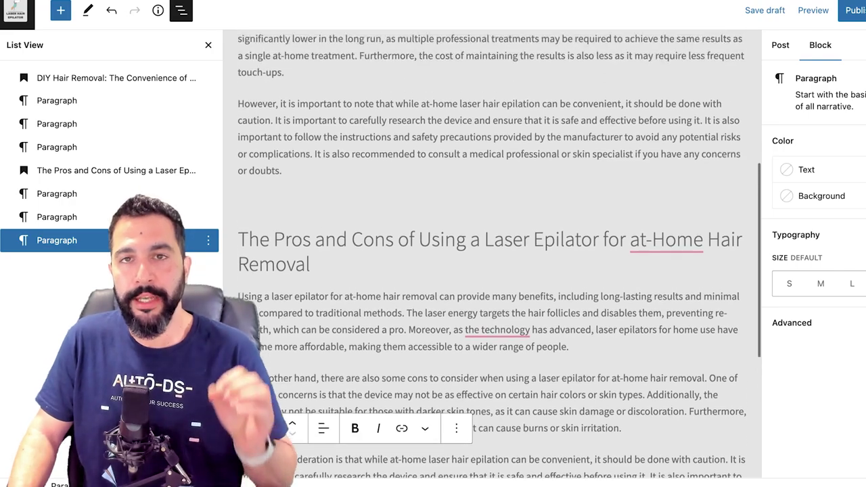
pyautogui.scroll(-5, 499, 257)
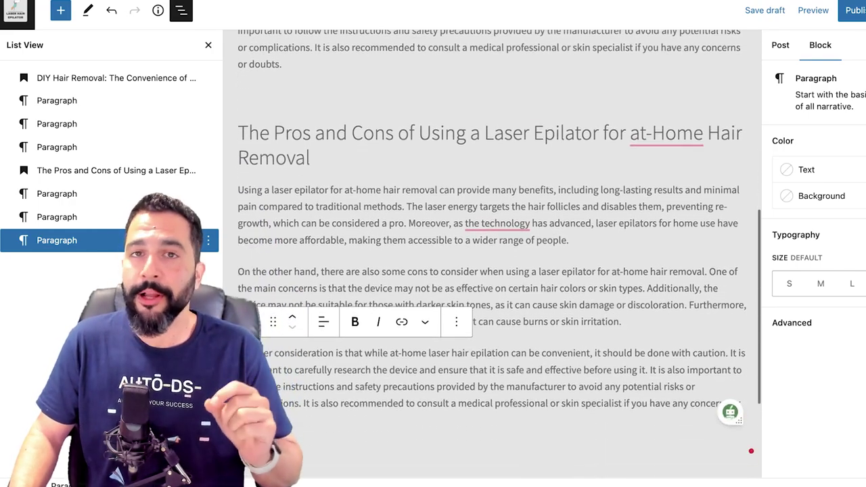
# Step: Publish the post immediately with public visibility and open the live post on the store website
pyautogui.scroll(10, 500, 257)
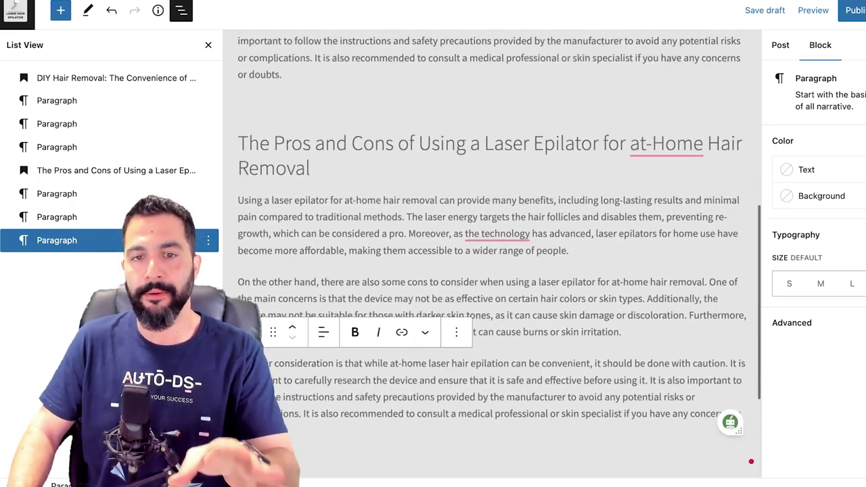
pyautogui.scroll(2, 500, 256)
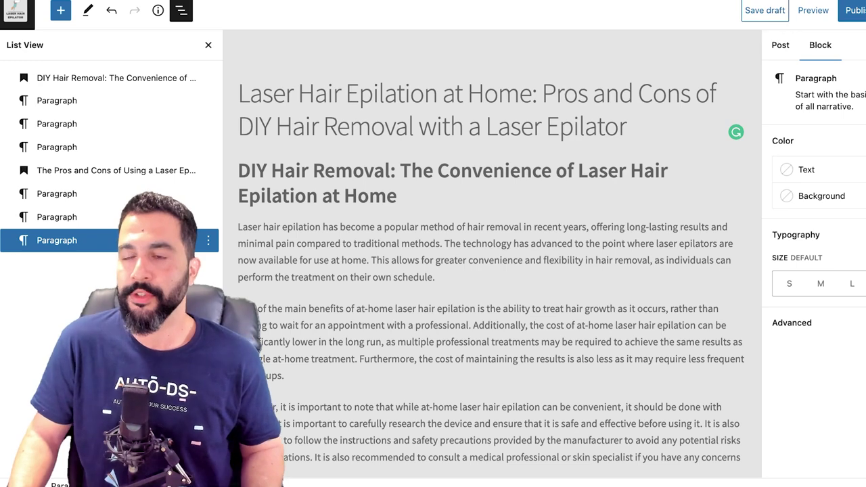
pyautogui.click(851, 11)
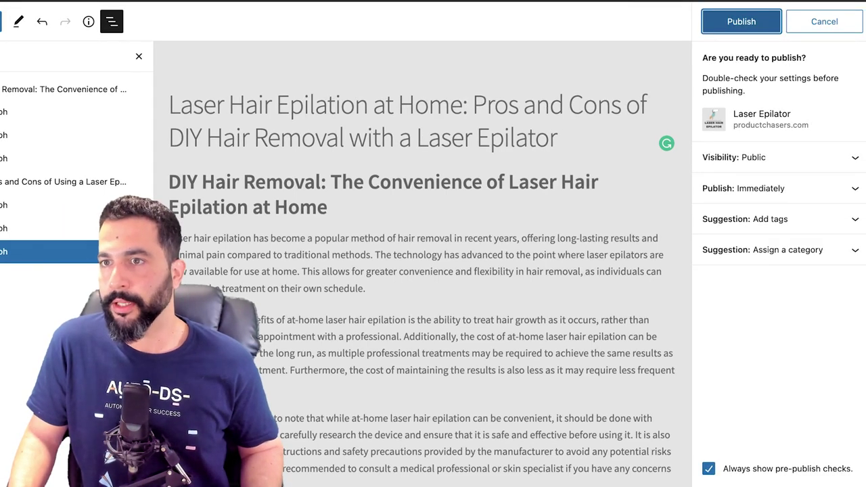
pyautogui.click(742, 21)
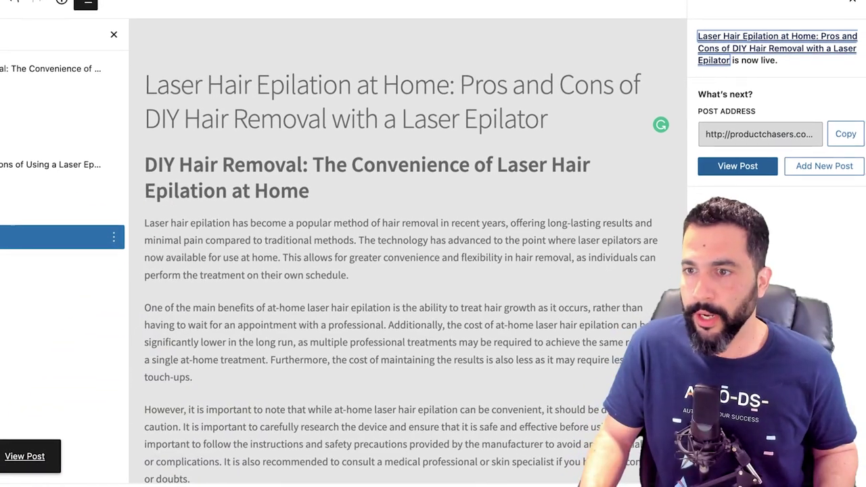
pyautogui.click(740, 184)
pyautogui.press('Return')
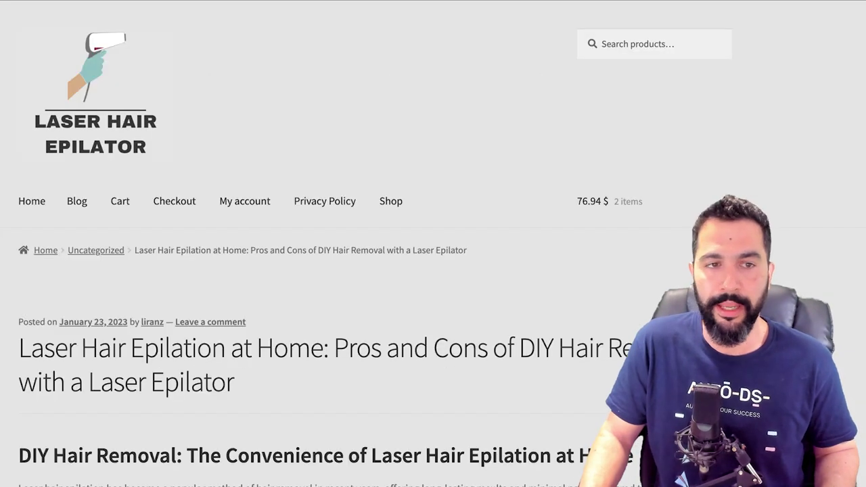
# Step: Review the published post's title, both section headings and their paragraphs on the live page
pyautogui.scroll(-3, 433, 244)
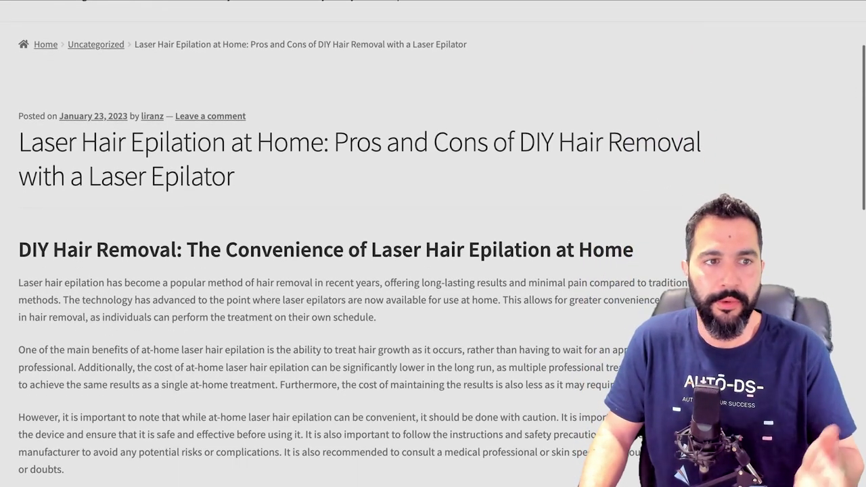
pyautogui.moveTo(19, 142); pyautogui.dragTo(235, 175)
pyautogui.scroll(-1, 235, 176)
pyautogui.scroll(-1, 251, 383)
pyautogui.click(251, 378)
pyautogui.moveTo(19, 149); pyautogui.dragTo(412, 151)
pyautogui.click(413, 154)
pyautogui.moveTo(19, 180); pyautogui.dragTo(194, 351)
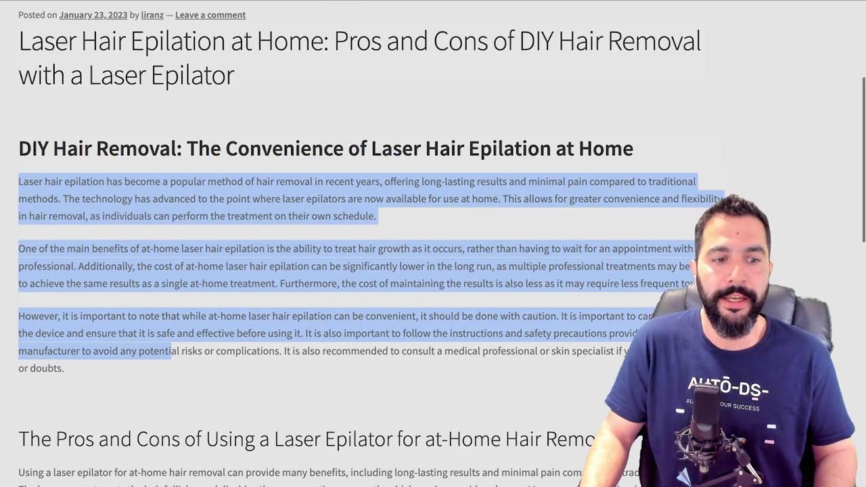
pyautogui.scroll(-3, 433, 244)
pyautogui.moveTo(19, 274); pyautogui.dragTo(605, 274)
pyautogui.scroll(3, 433, 243)
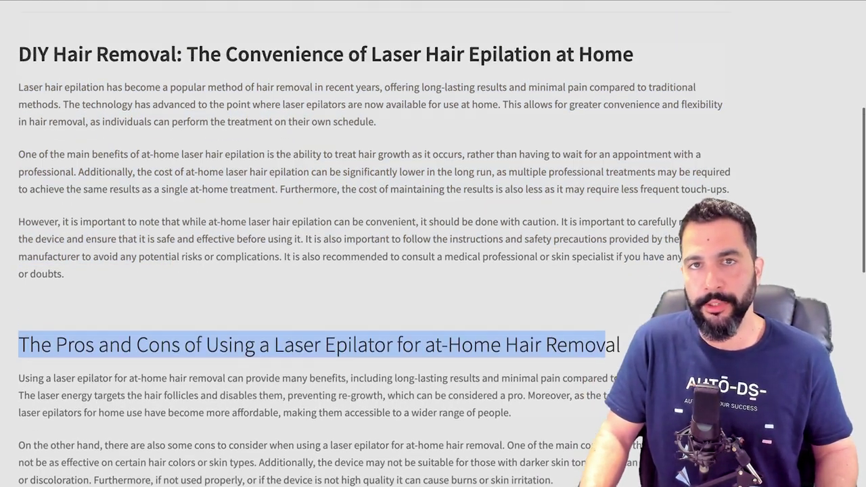
pyautogui.moveTo(480, 142); pyautogui.dragTo(348, 141)
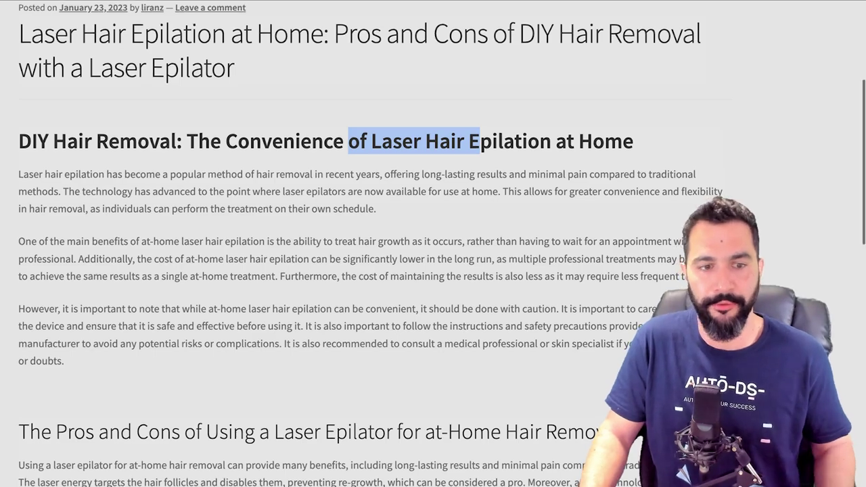
pyautogui.scroll(-4, 433, 243)
pyautogui.scroll(-2, 433, 243)
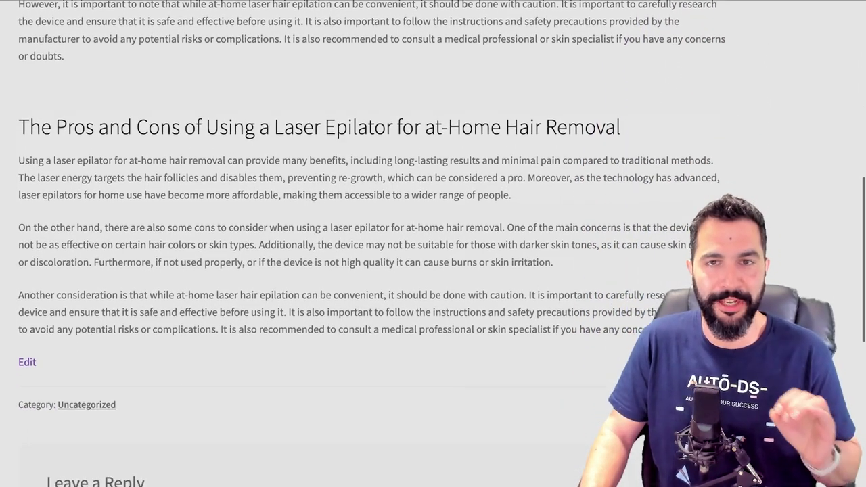
pyautogui.scroll(6, 432, 243)
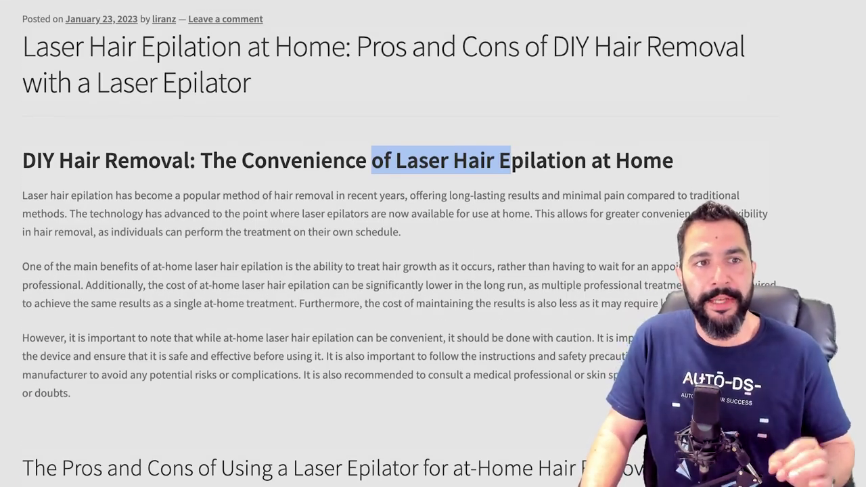
pyautogui.moveTo(23, 46); pyautogui.dragTo(395, 46)
pyautogui.click(395, 46)
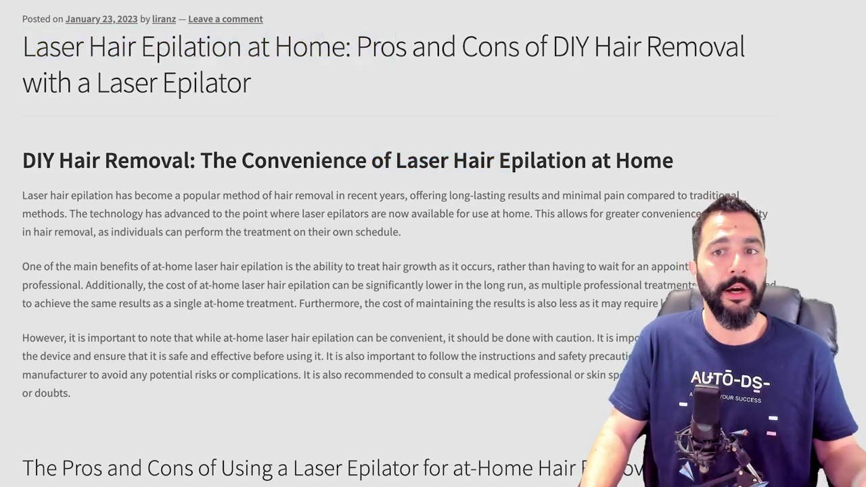
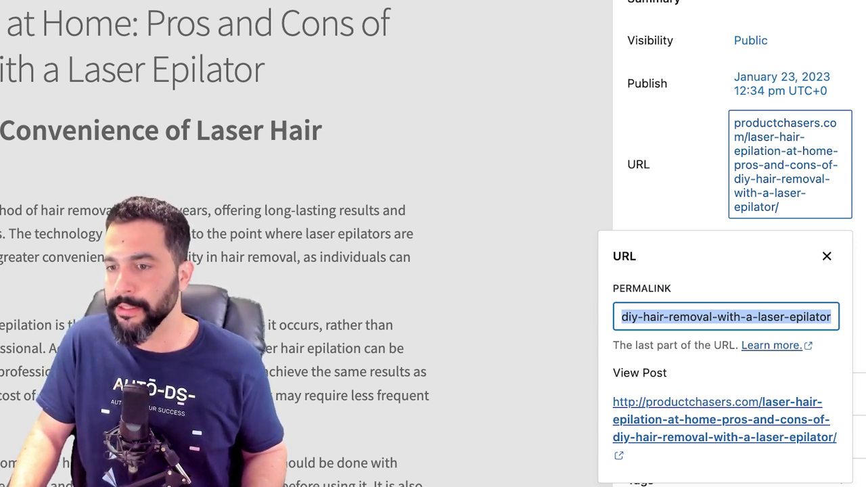
# Step: Shorten the post's permalink to laser-hair-epilator in the editor's URL settings
pyautogui.click(631, 316)
pyautogui.moveTo(630, 316); pyautogui.dragTo(833, 317)
pyautogui.click(752, 317)
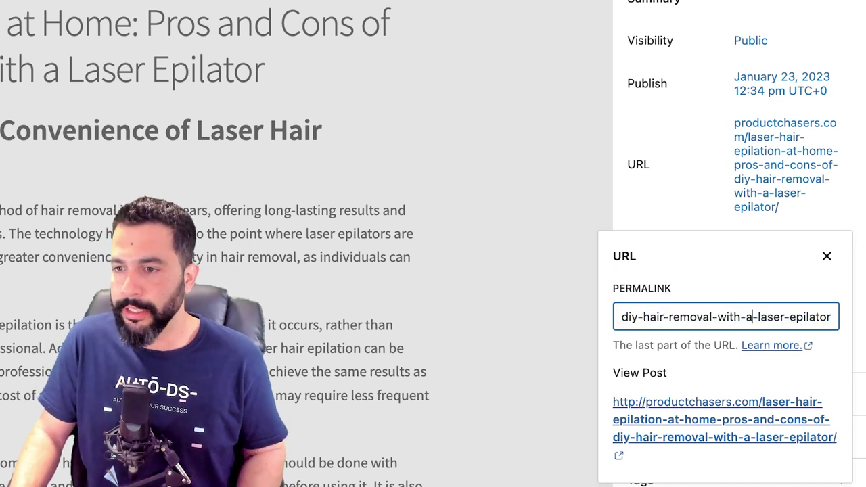
pyautogui.press('super+a')
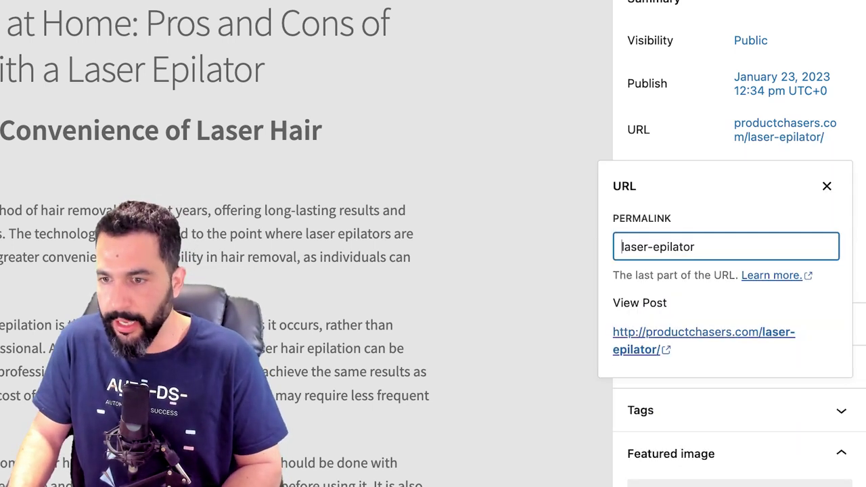
pyautogui.click(695, 247)
pyautogui.click(653, 247)
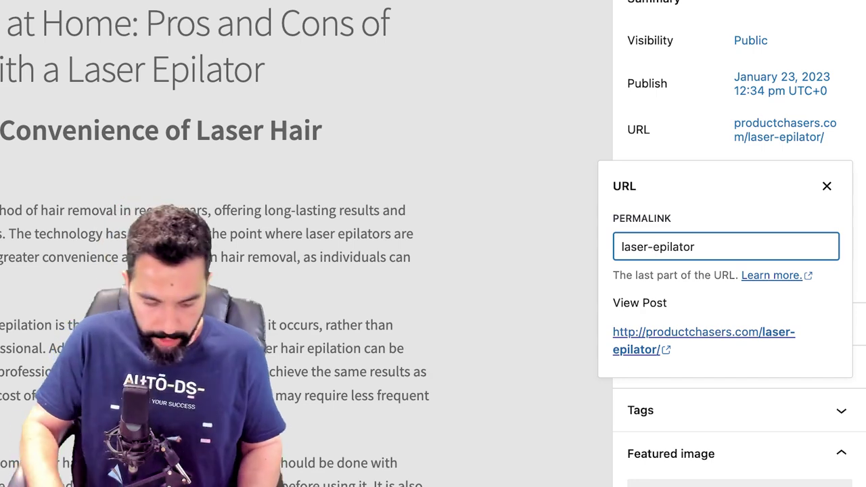
pyautogui.write('hair-')
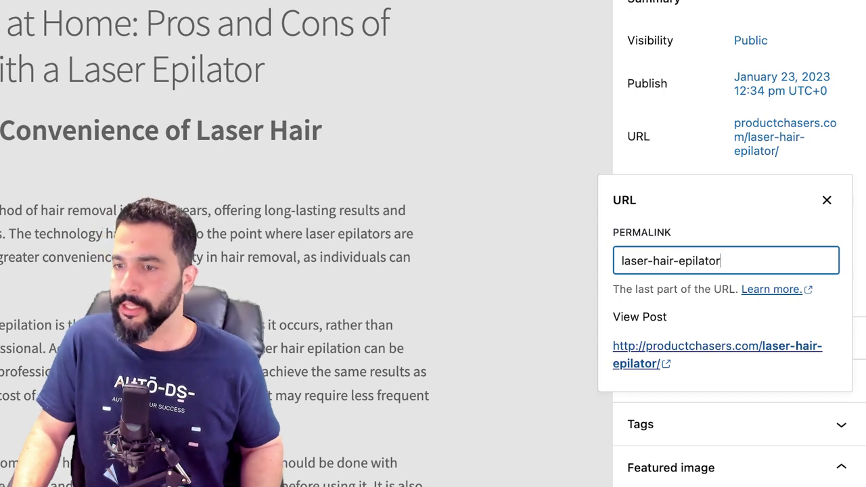
# Step: Expand the post's Categories settings and look over the tag and featured image options below them
pyautogui.click(857, 387)
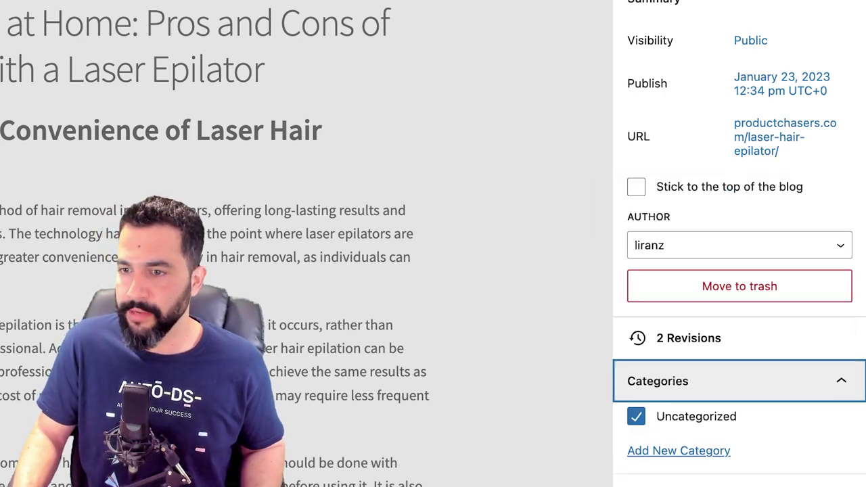
pyautogui.scroll(-3, 812, 385)
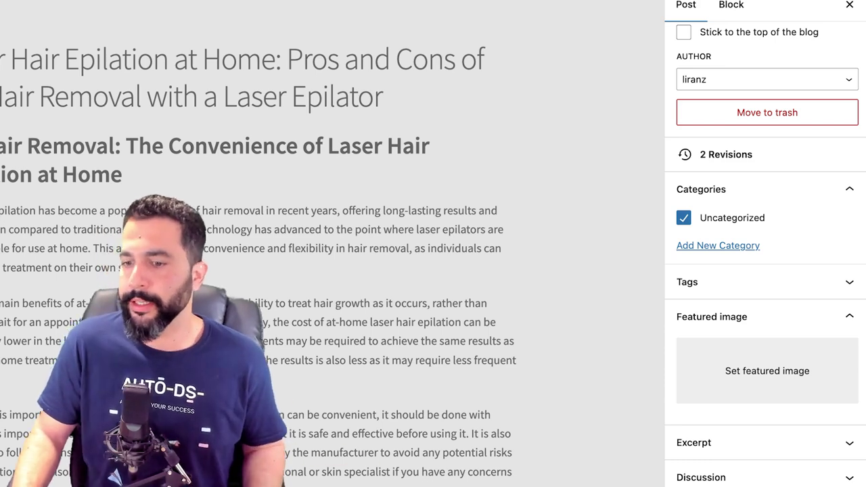
# Step: Leave the post editor and open the site's Reading settings at the homepage display options
pyautogui.scroll(2, 744, 233)
pyautogui.scroll(2, 744, 234)
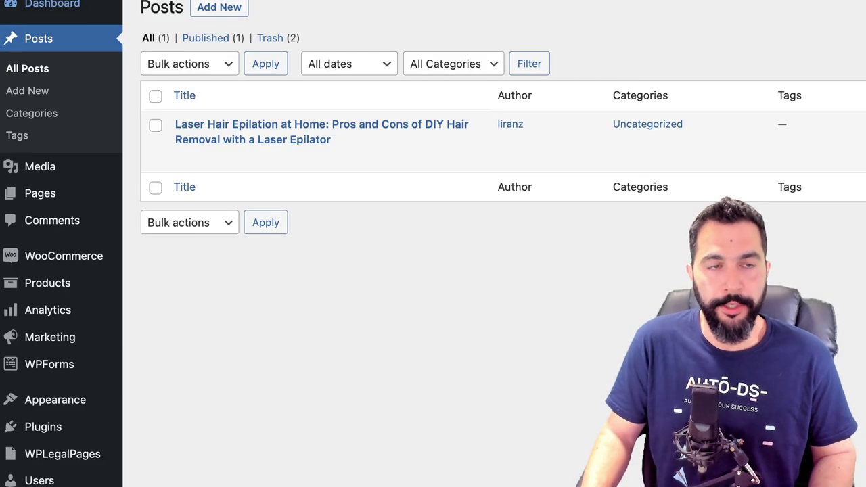
pyautogui.scroll(-3, 433, 244)
pyautogui.moveTo(45, 384)
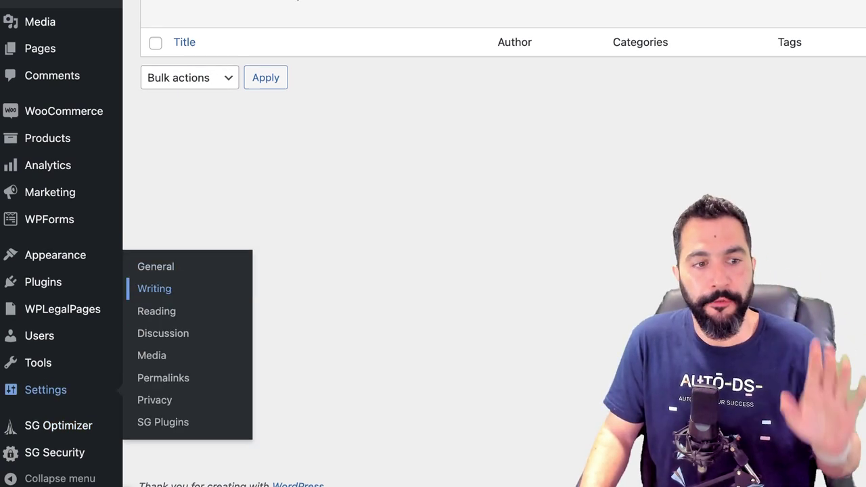
pyautogui.click(156, 311)
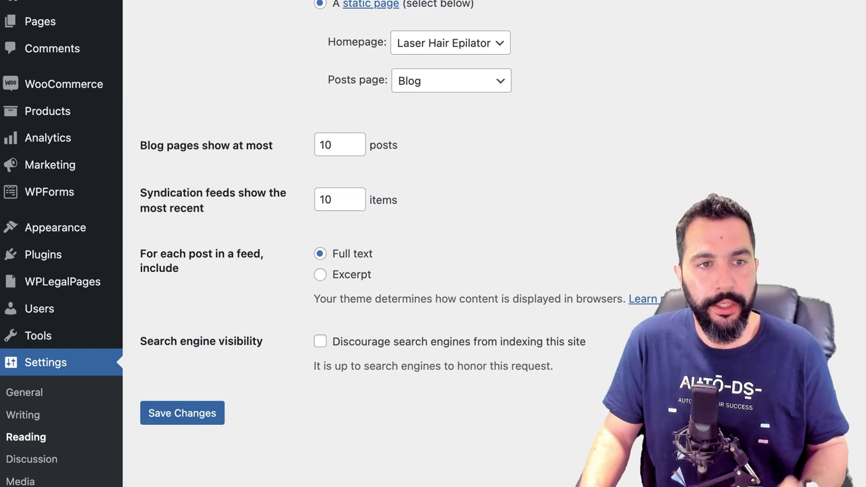
pyautogui.scroll(2, 433, 243)
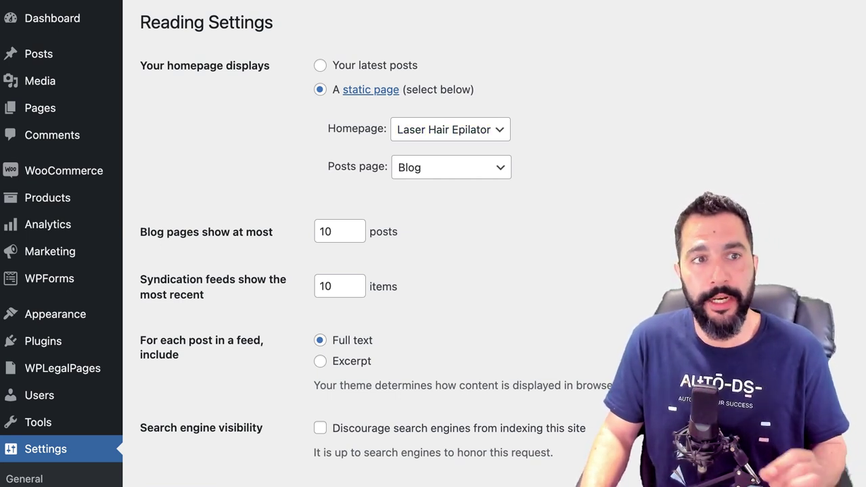
# Step: Choose Laser Hair Epilator as the static homepage and Blog as the posts page
pyautogui.click(450, 129)
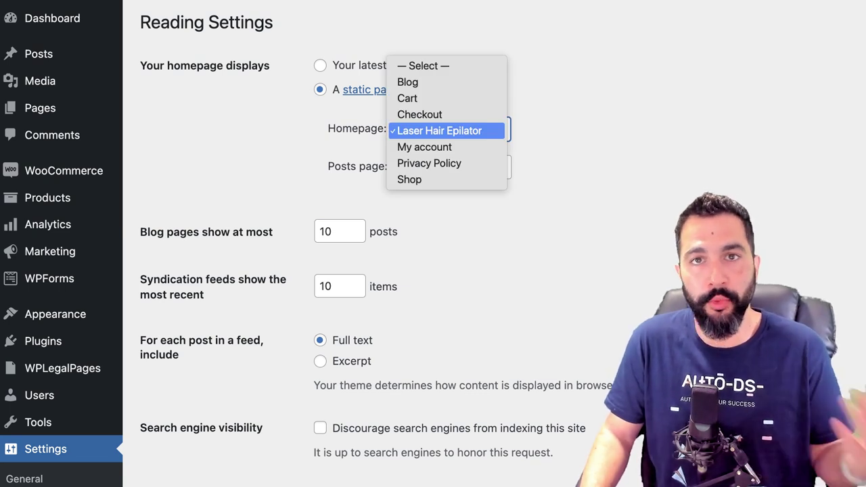
pyautogui.click(449, 131)
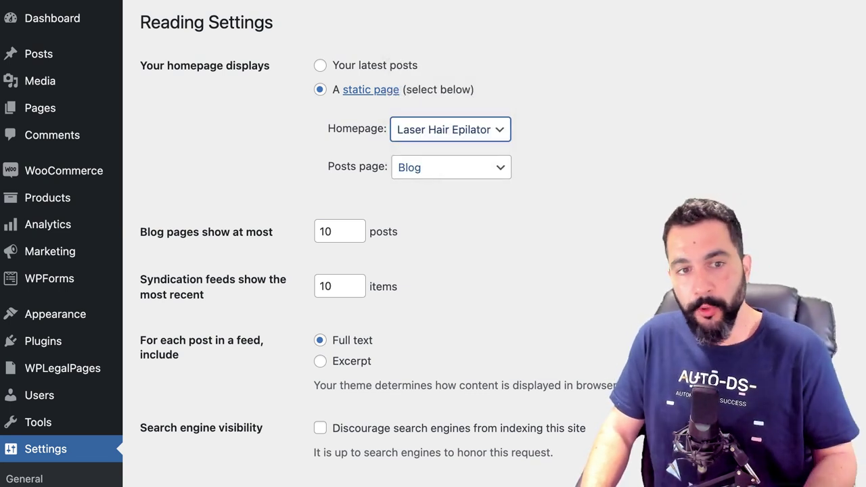
pyautogui.click(449, 168)
pyautogui.click(447, 168)
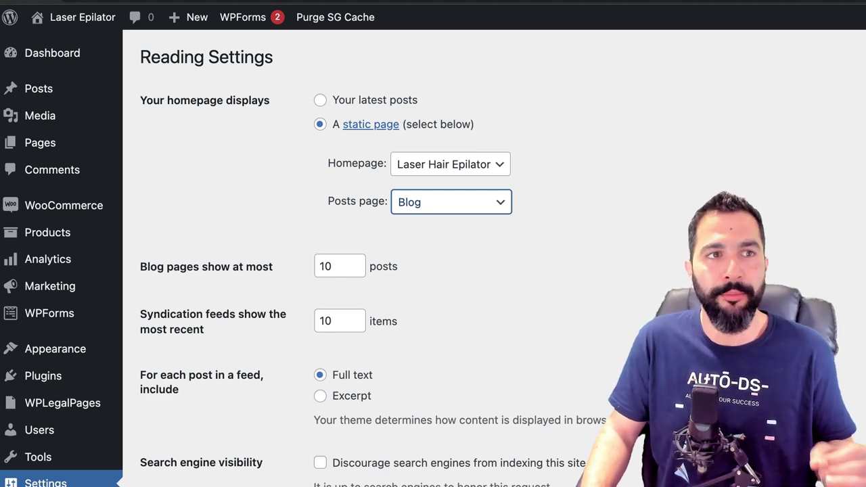
pyautogui.moveTo(190, 17)
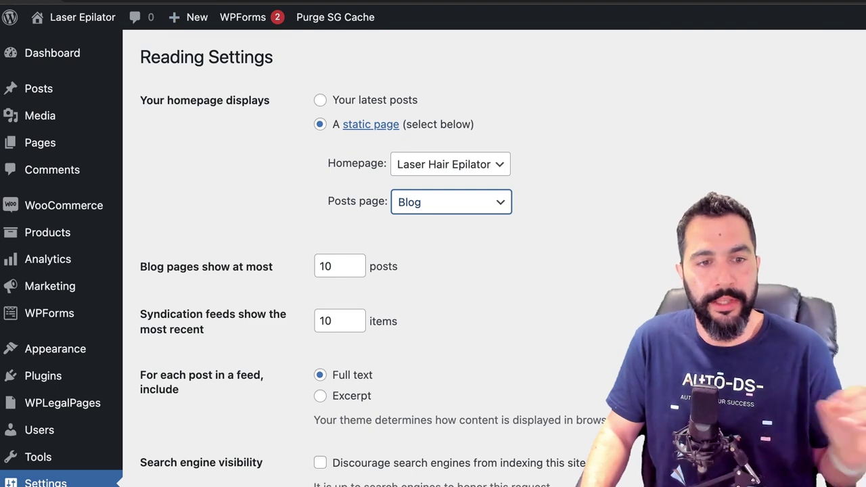
pyautogui.scroll(-3, 352, 271)
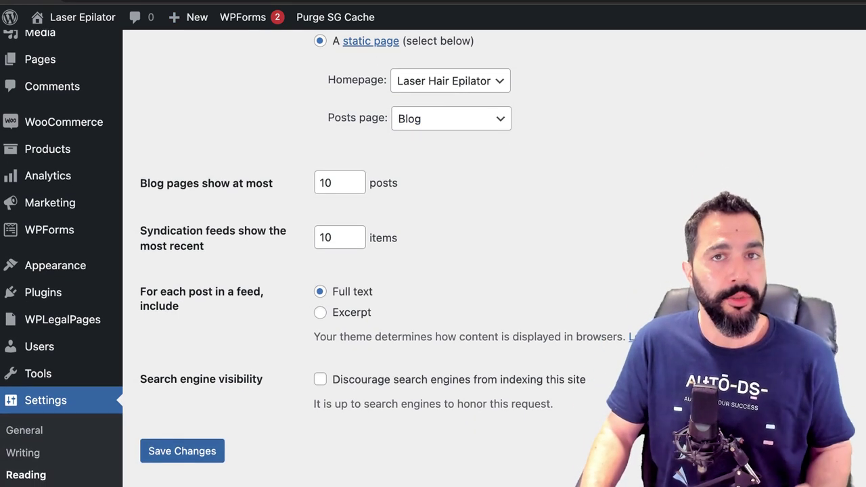
pyautogui.scroll(3, 352, 271)
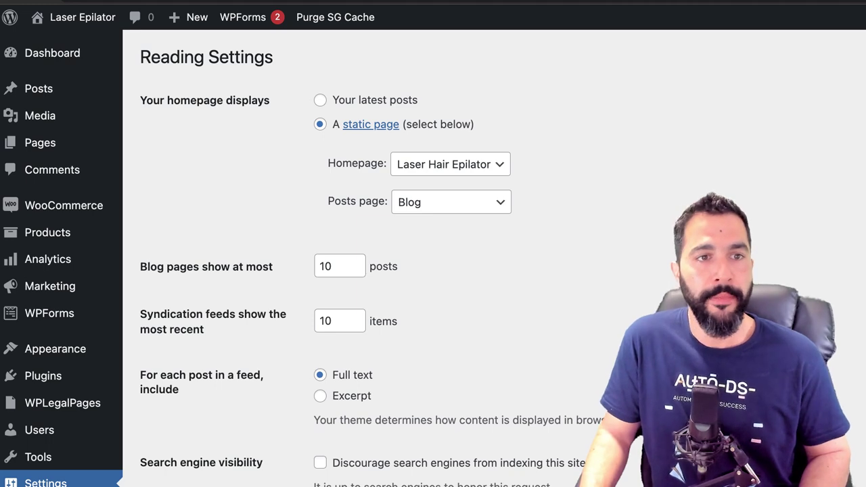
# Step: In the Permalink settings, switch to a custom structure and set it to /blog/%postname%/
pyautogui.scroll(-3, 432, 270)
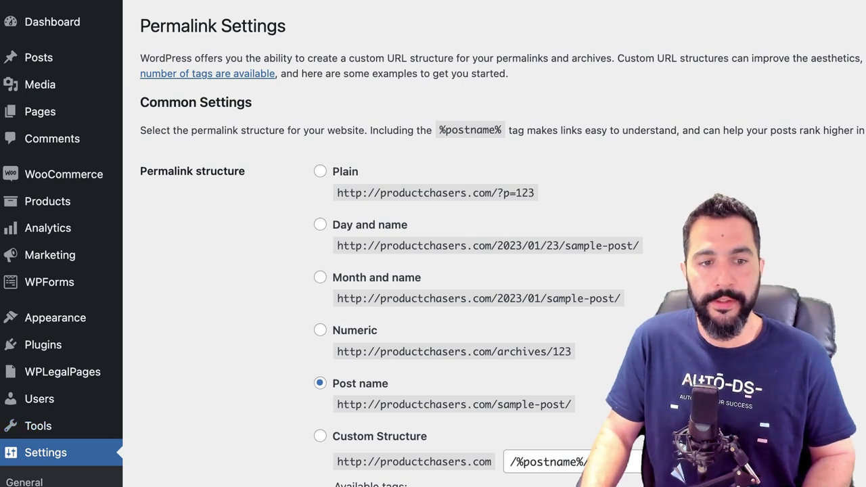
pyautogui.scroll(-1, 432, 270)
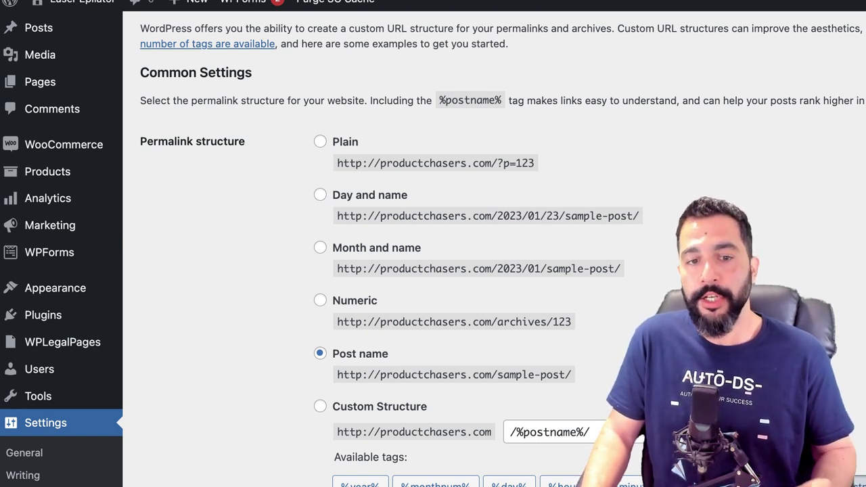
pyautogui.moveTo(504, 374); pyautogui.dragTo(572, 374)
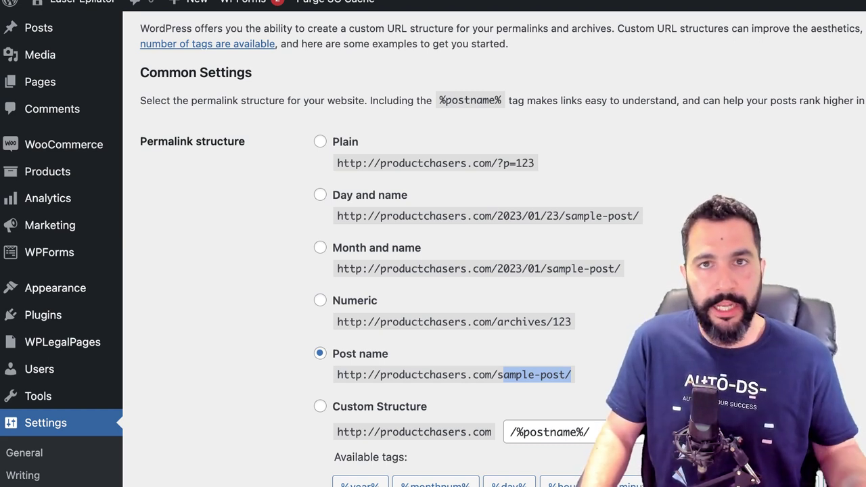
pyautogui.click(320, 405)
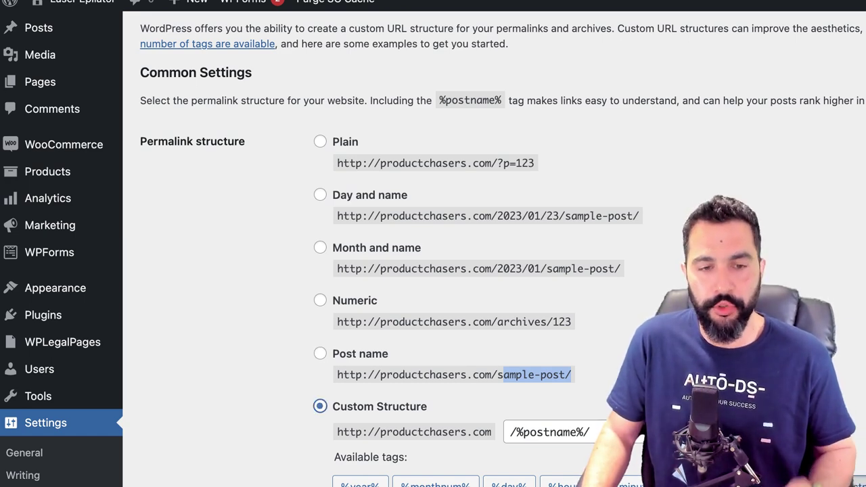
pyautogui.scroll(-4, 433, 249)
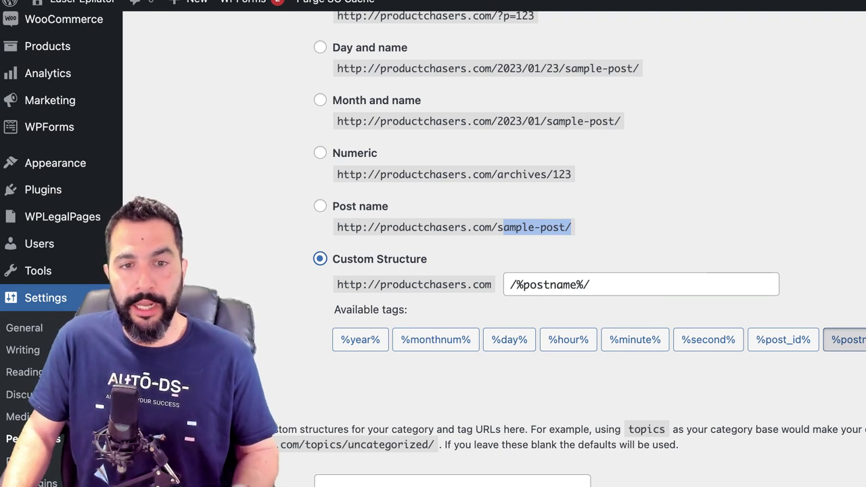
pyautogui.click(511, 285)
pyautogui.write('/blog')
# Step: Highlight the %postname% tag in the custom permalink structure to examine the part that represents the post's name
pyautogui.moveTo(549, 285); pyautogui.dragTo(563, 285)
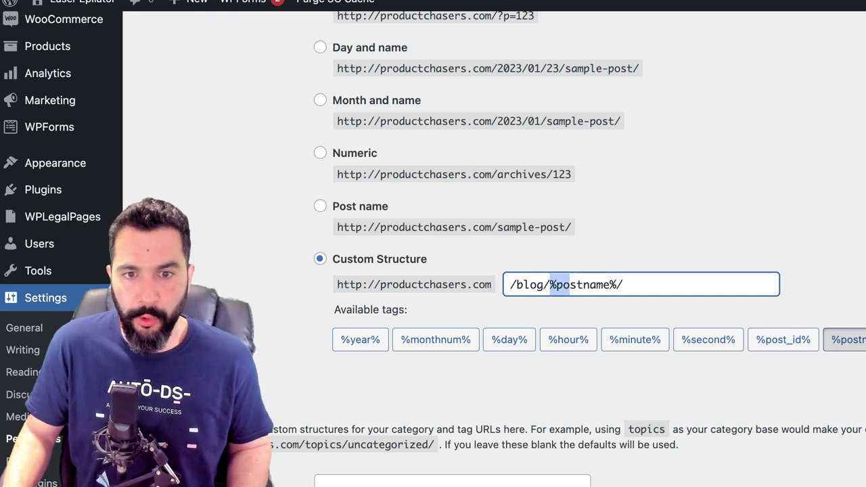
pyautogui.hotkey('shift', 'Right')
pyautogui.hotkey('shift', 'Right')
pyautogui.hotkey('shift', 'Right')
pyautogui.hotkey('shift', 'Right')
pyautogui.hotkey('shift', 'Right')
pyautogui.hotkey('shift', 'Right')
pyautogui.hotkey('shift', 'Right')
pyautogui.hotkey('shift', 'Right')
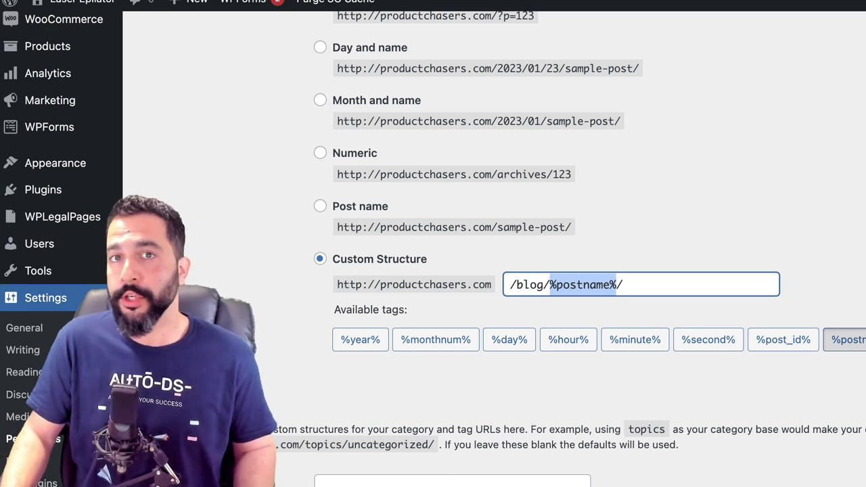
pyautogui.click(696, 284)
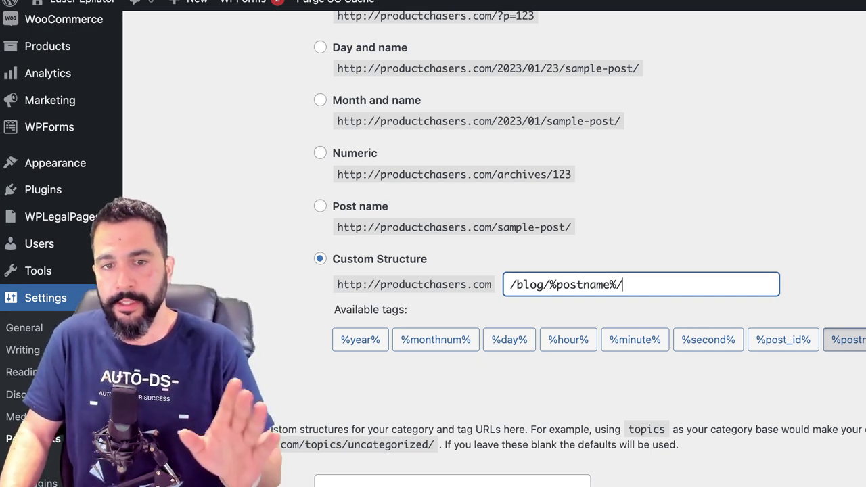
# Step: Save the custom permalink structure
pyautogui.scroll(-5, 541, 270)
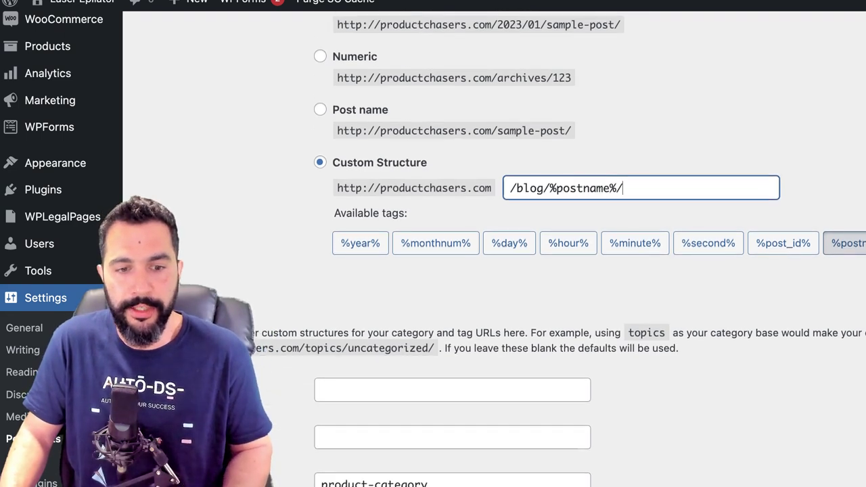
pyautogui.scroll(-8, 432, 270)
pyautogui.scroll(-2, 432, 271)
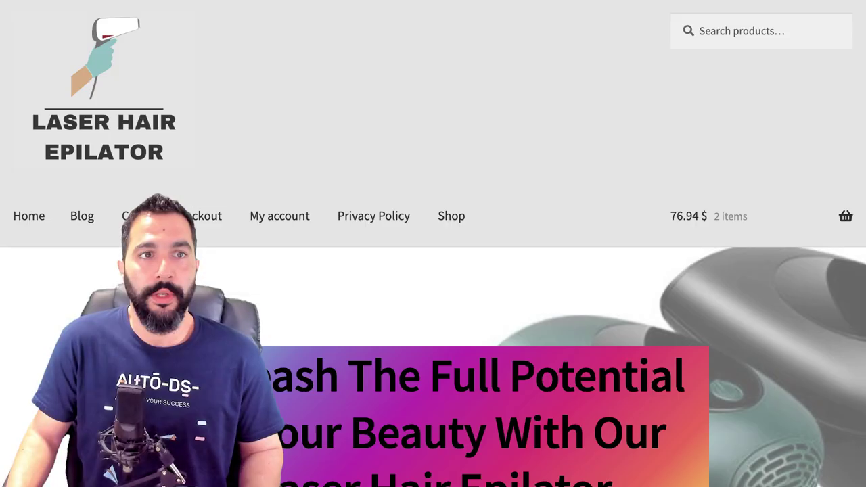
# Step: Open the laser hair epilation article from the Blog page of the live store
pyautogui.click(104, 89)
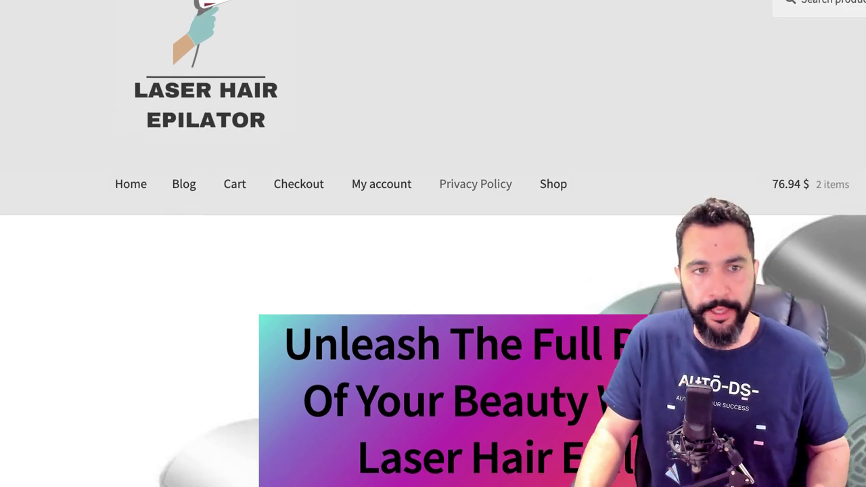
pyautogui.click(183, 183)
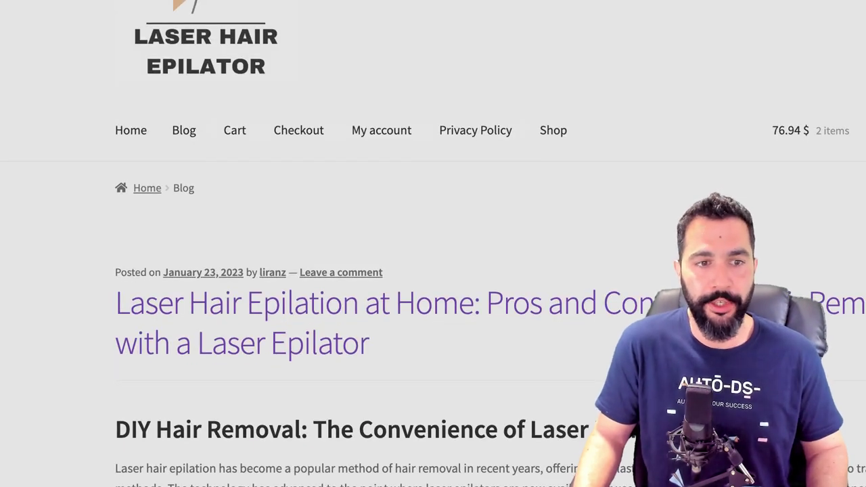
pyautogui.click(297, 304)
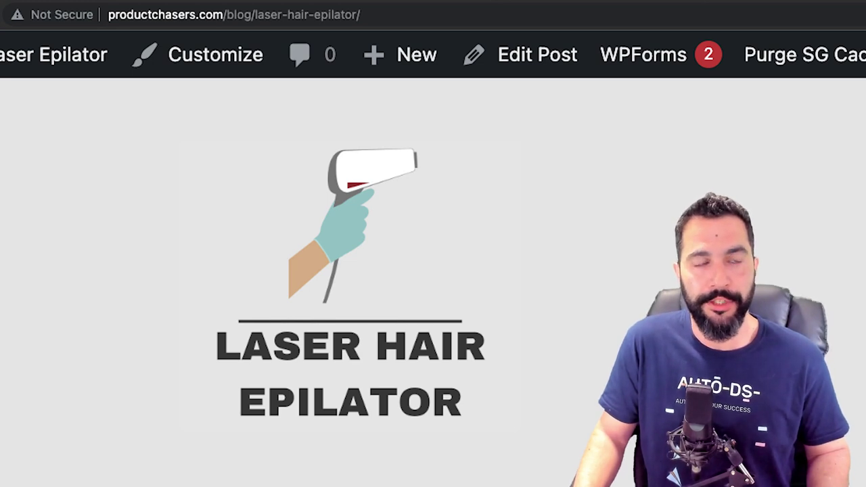
# Step: Examine the article's web address, highlighting its blog segment and its laser-hair-epilator slug
pyautogui.click(379, 14)
pyautogui.moveTo(366, 14); pyautogui.dragTo(255, 14)
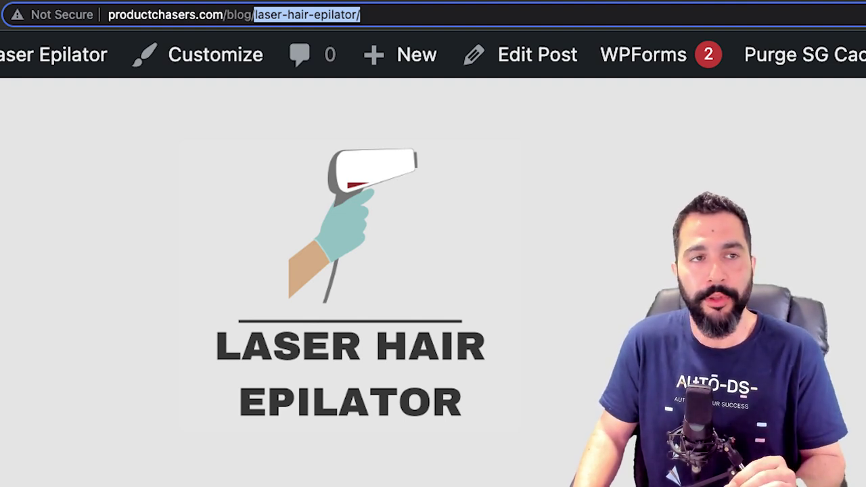
pyautogui.press('Left')
pyautogui.press('Left')
pyautogui.hotkey('shift', 'alt', 'Left')
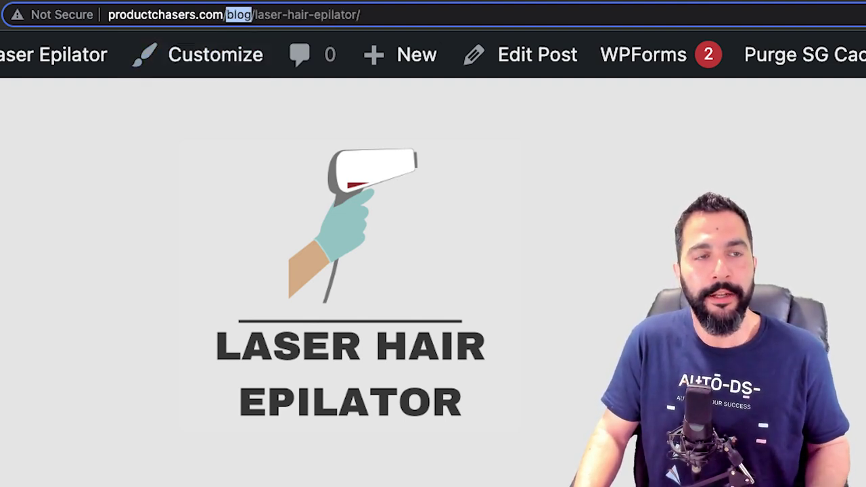
pyautogui.click(321, 15)
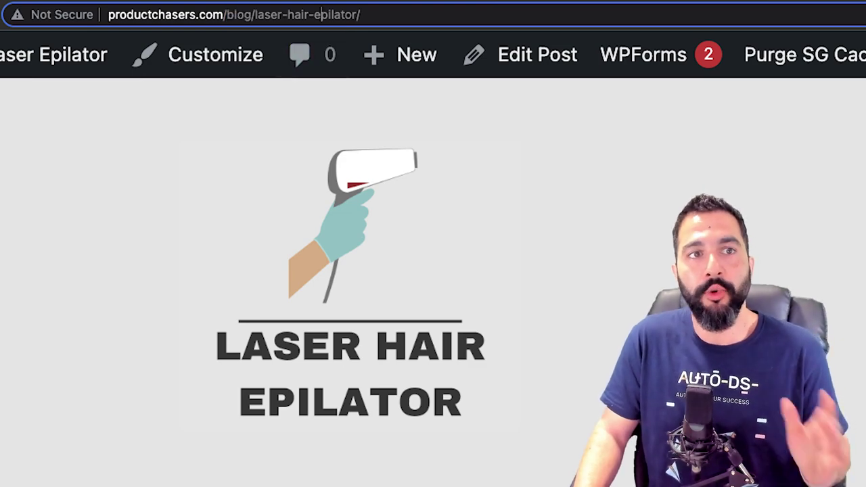
pyautogui.moveTo(363, 14); pyautogui.dragTo(245, 14)
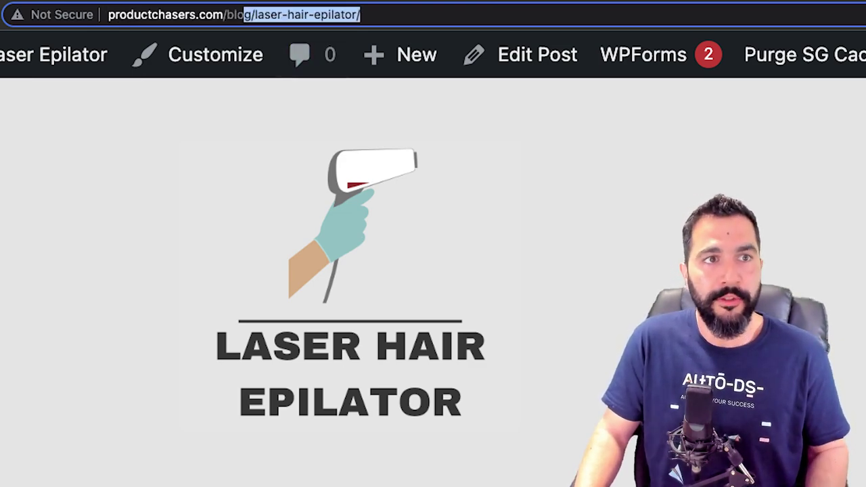
pyautogui.click(541, 203)
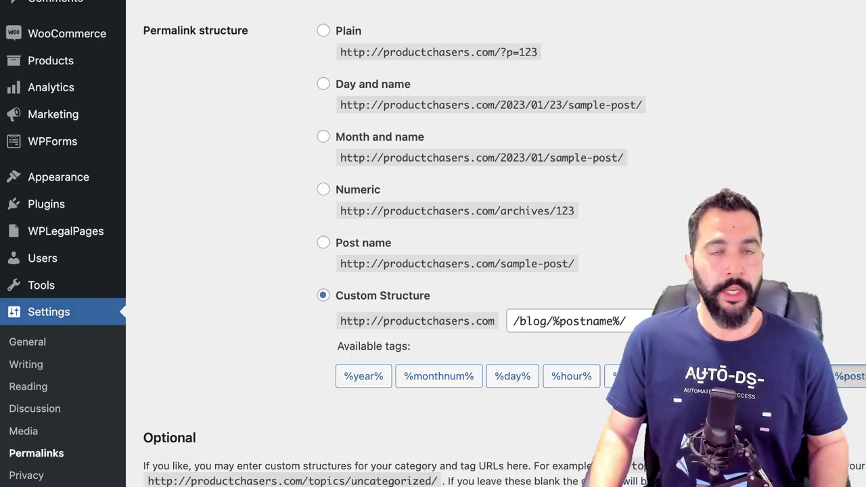
# Step: Create a navigation menu named Header Menu and assign it to the Primary Menu display location
pyautogui.scroll(1, 323, 243)
pyautogui.moveTo(58, 195)
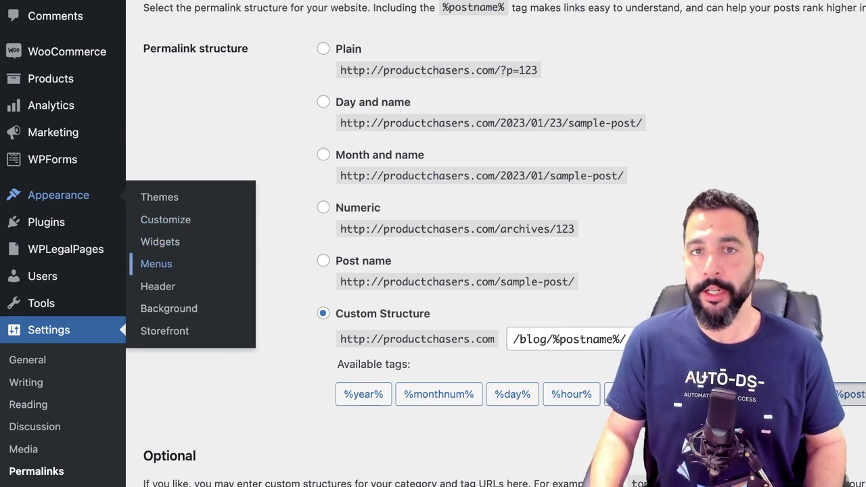
pyautogui.click(157, 263)
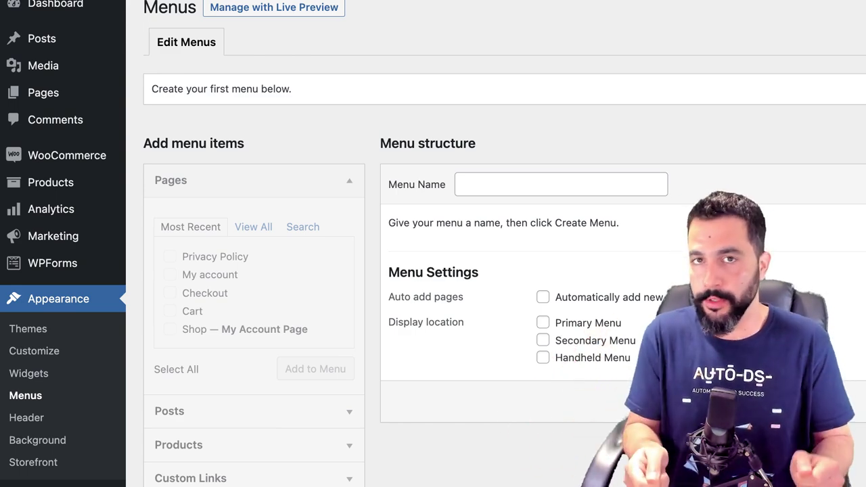
pyautogui.click(560, 184)
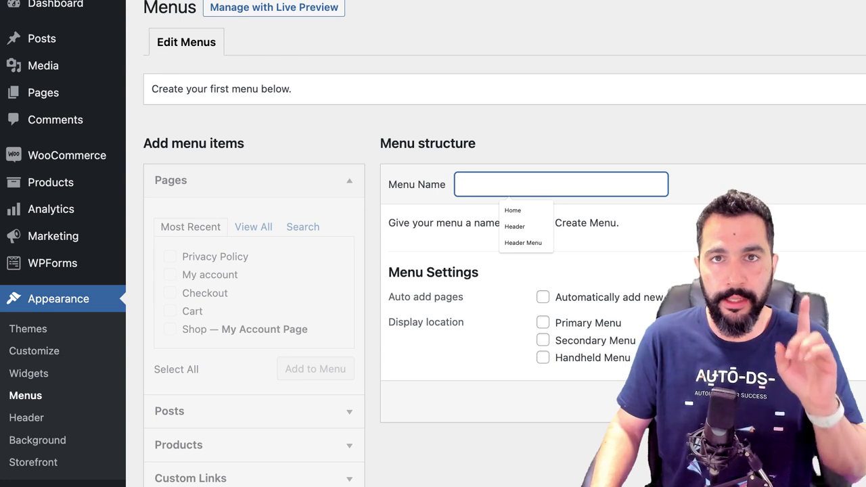
pyautogui.write('Header Menu')
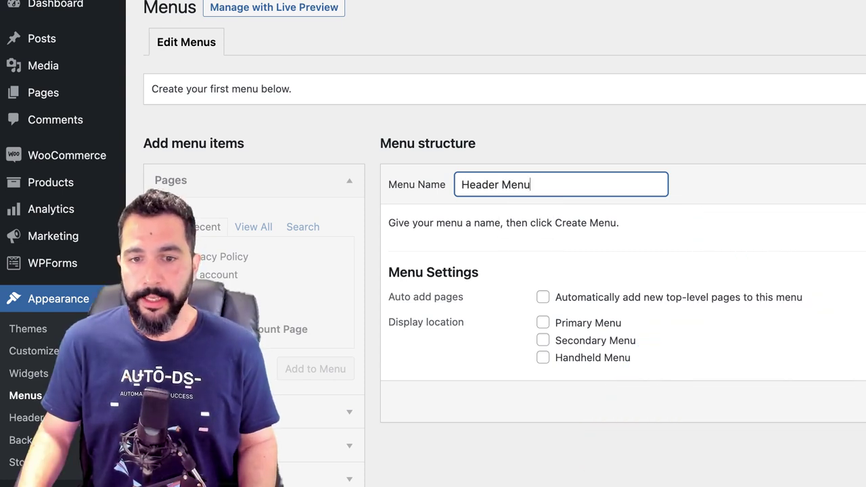
pyautogui.click(598, 323)
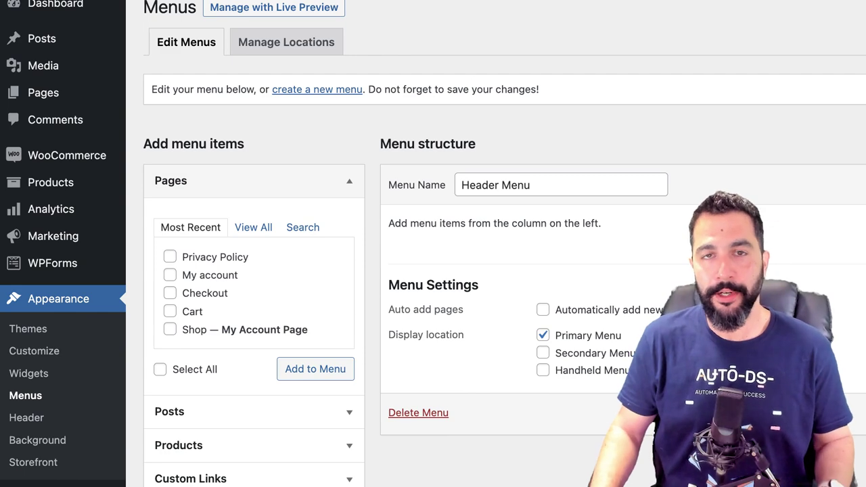
# Step: Add the Laser Hair Epilator front page, the Blog posts page and the Cart page to the Header Menu
pyautogui.click(253, 227)
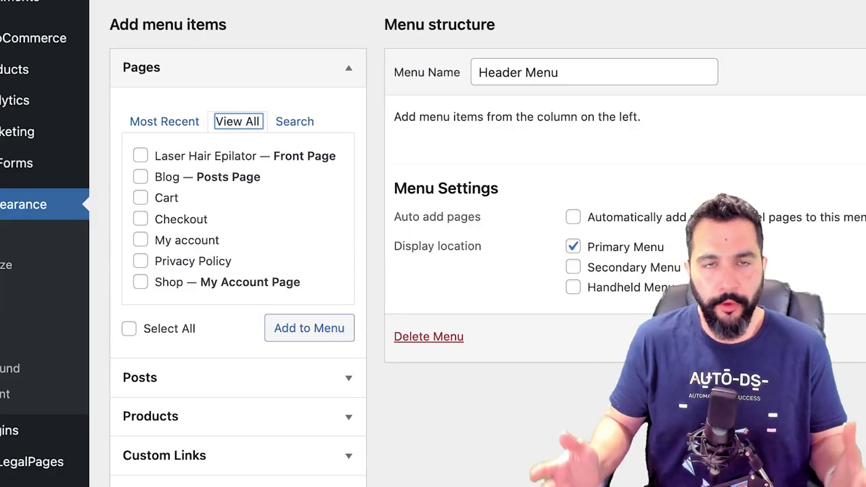
pyautogui.click(141, 155)
pyautogui.click(141, 177)
pyautogui.click(141, 197)
pyautogui.click(140, 239)
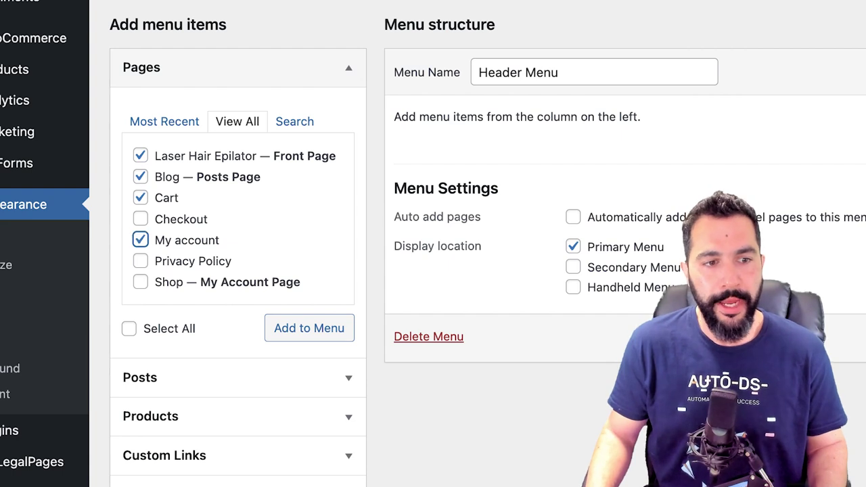
pyautogui.click(141, 240)
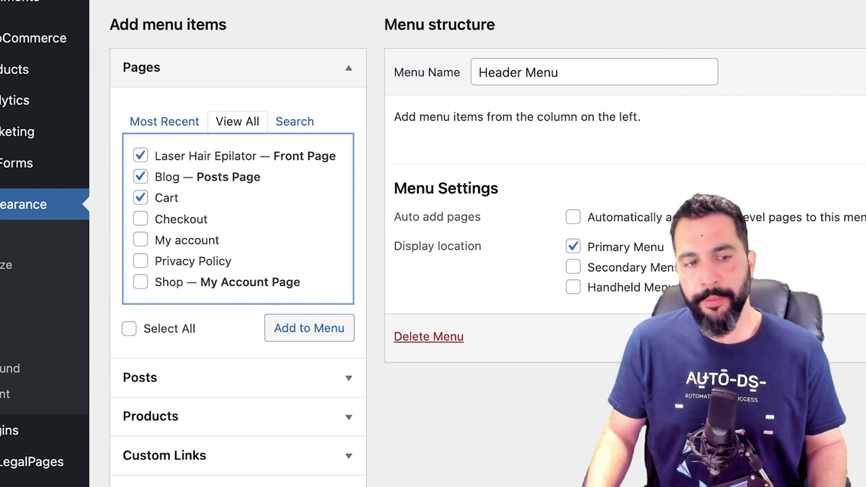
pyautogui.click(141, 282)
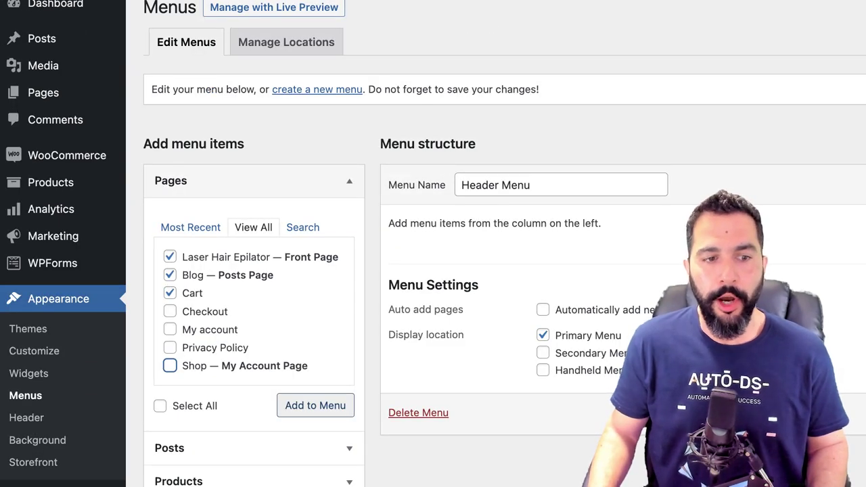
pyautogui.click(316, 405)
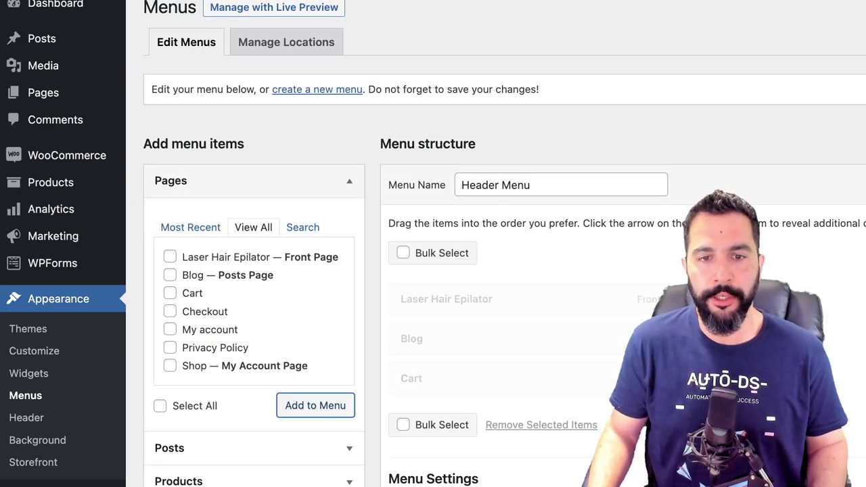
# Step: Try nesting Blog as a sub-item under Laser Hair Epilator, and return it to the menu's top level
pyautogui.moveTo(447, 378); pyautogui.dragTo(503, 336)
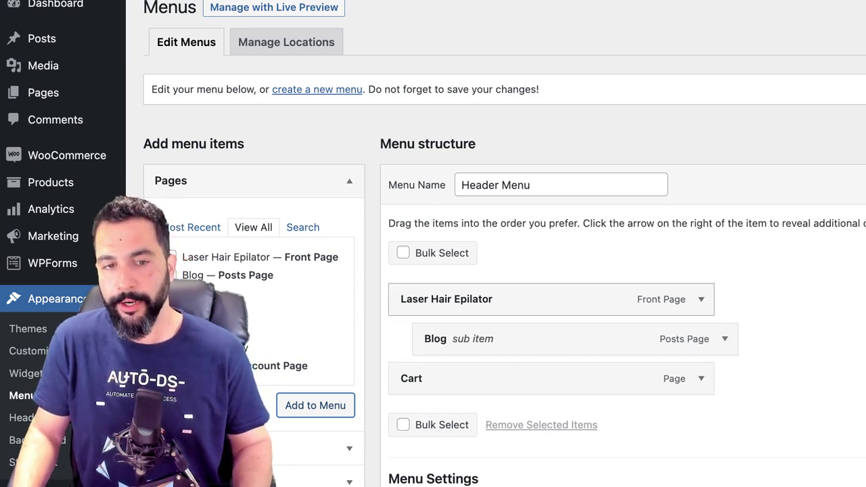
pyautogui.moveTo(500, 338); pyautogui.dragTo(465, 338)
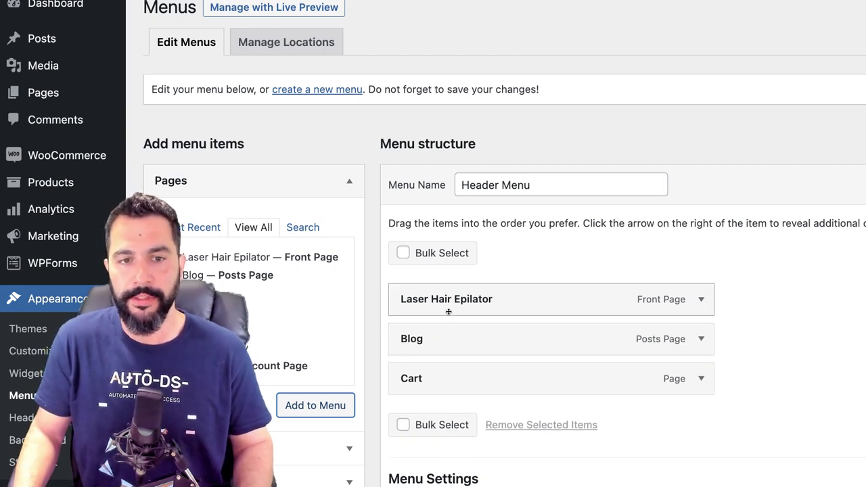
pyautogui.scroll(-2, 514, 317)
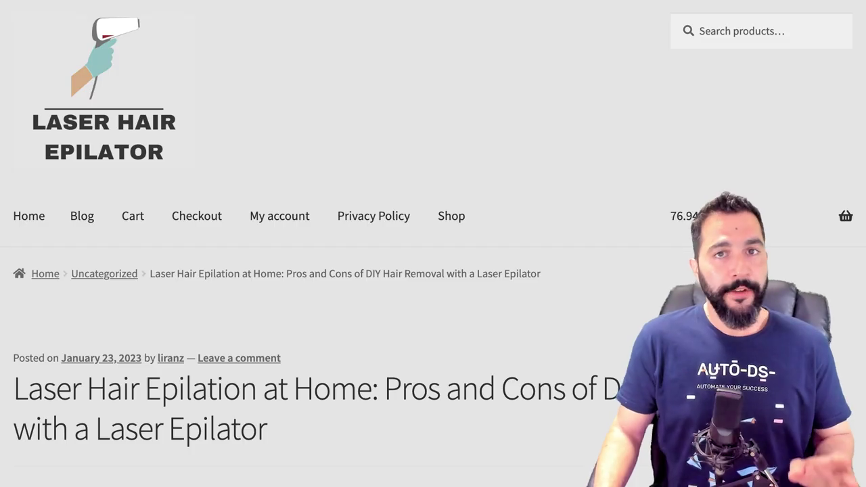
# Step: Open the live store's homepage and check its header navigation and page content
pyautogui.click(103, 88)
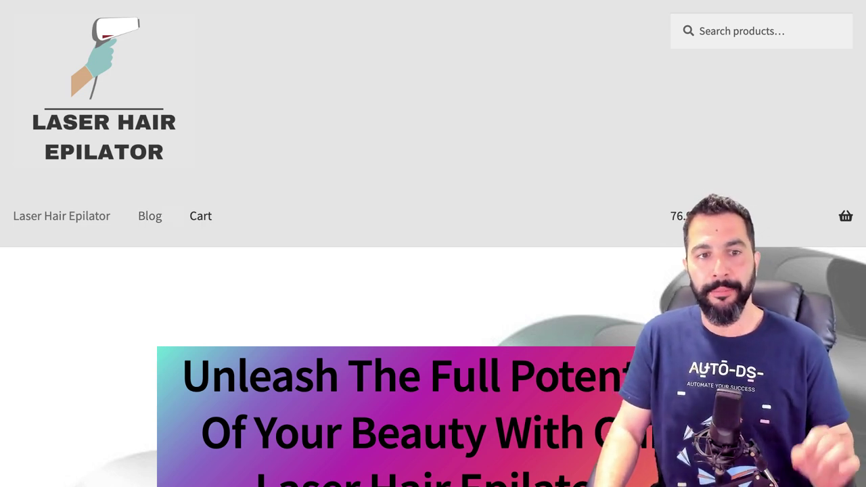
pyautogui.scroll(-4, 432, 243)
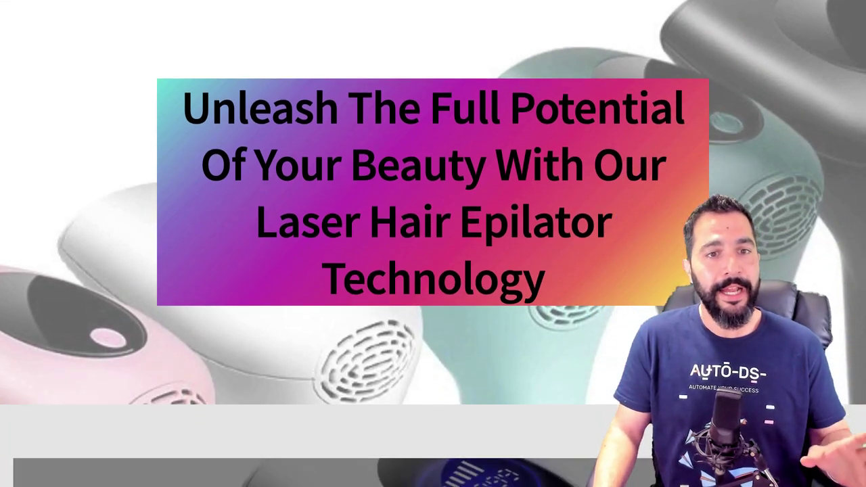
pyautogui.scroll(-5, 432, 243)
pyautogui.scroll(10, 433, 243)
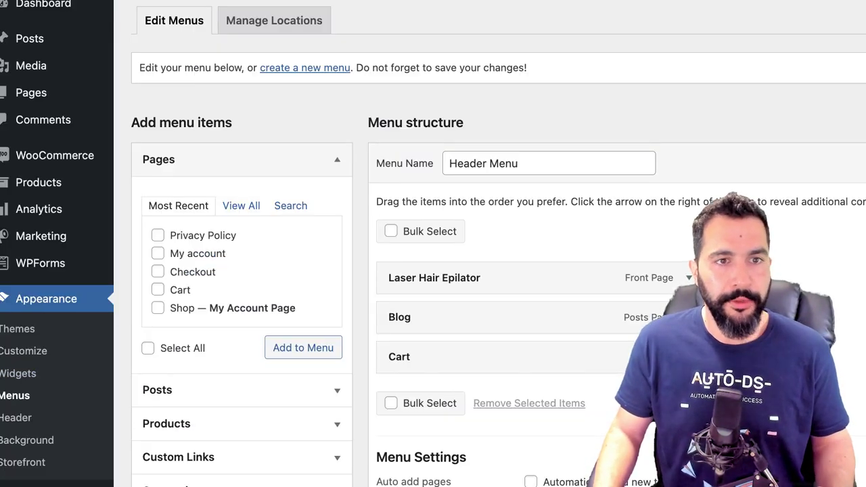
# Step: Create a menu named Footer containing the Privacy Policy page, with Secondary Menu as its display location
pyautogui.scroll(1, 498, 244)
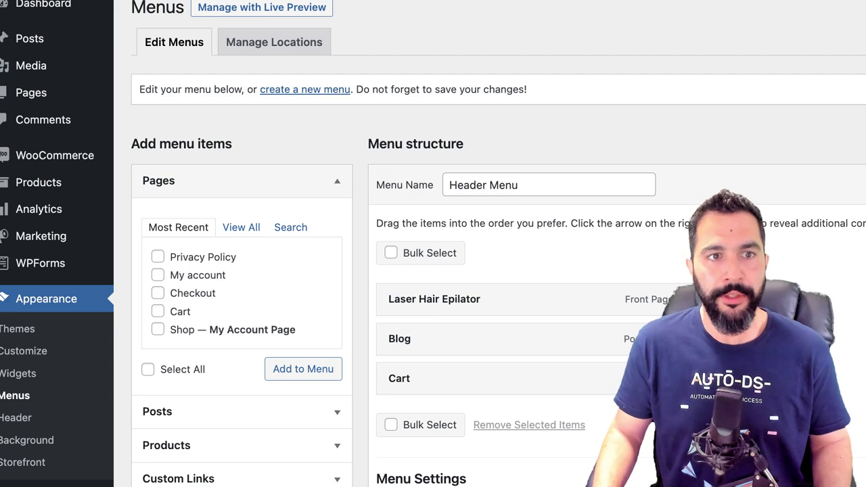
pyautogui.click(305, 89)
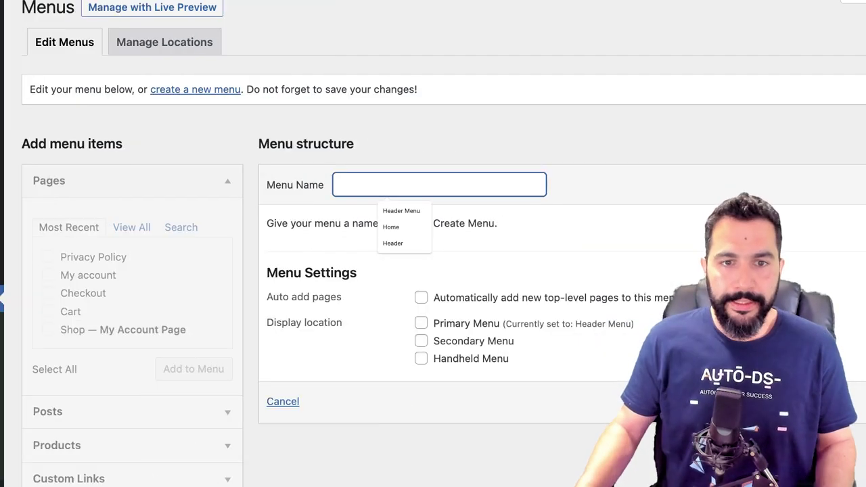
pyautogui.write('Footer')
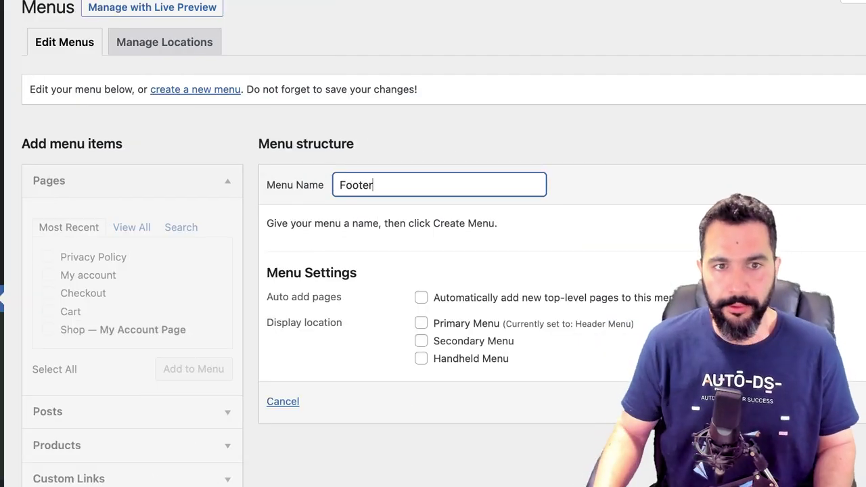
pyautogui.click(421, 341)
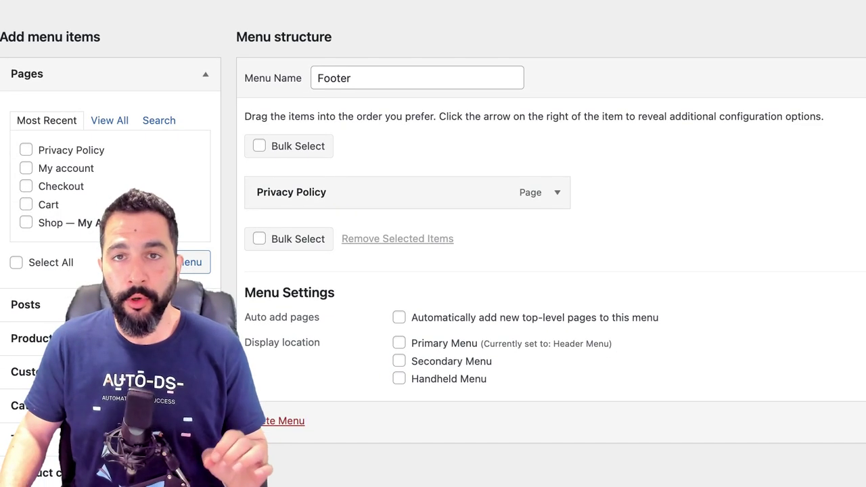
pyautogui.click(399, 361)
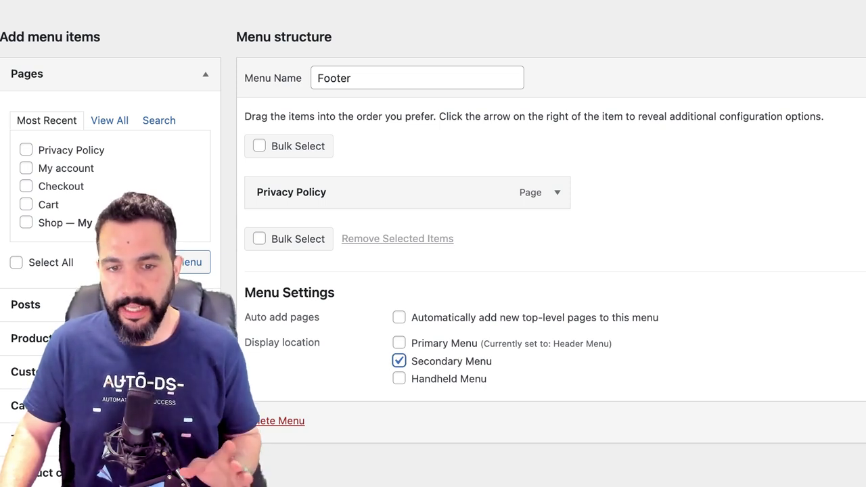
pyautogui.click(398, 343)
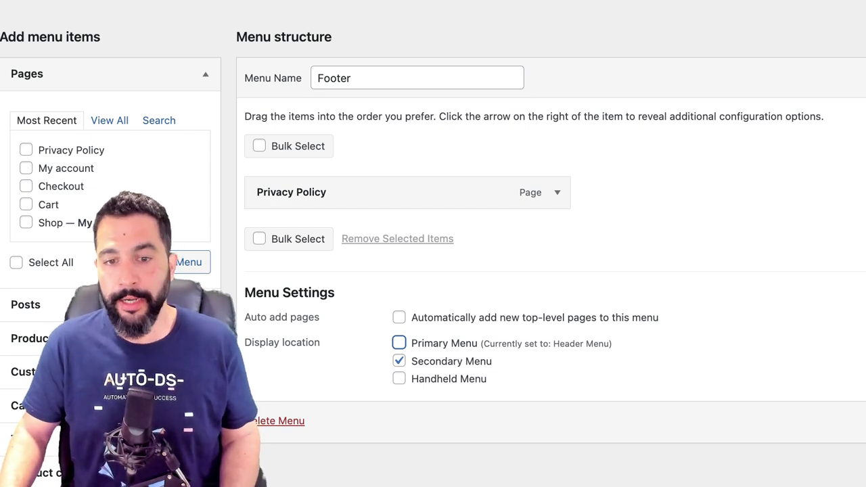
pyautogui.scroll(1, 432, 243)
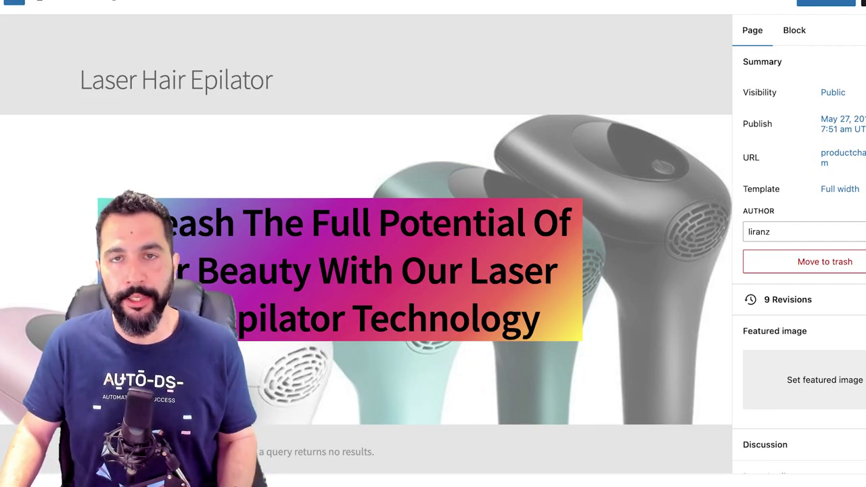
pyautogui.scroll(-15, 366, 247)
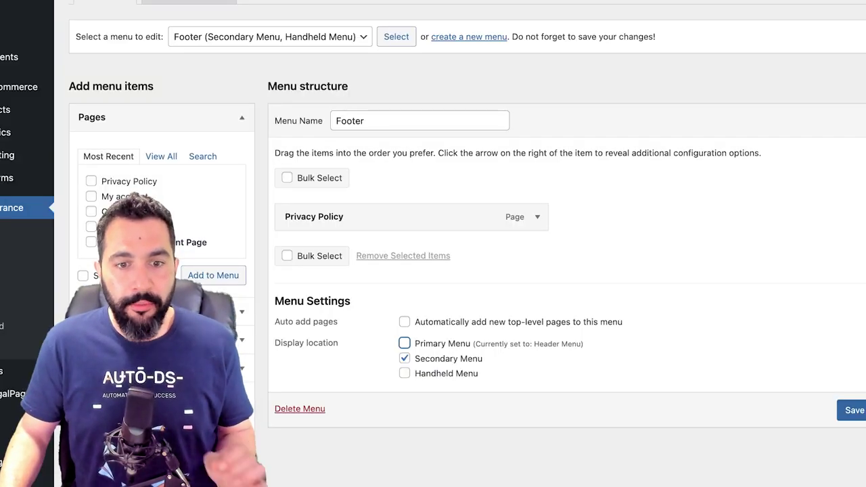
pyautogui.scroll(-2, 567, 247)
pyautogui.scroll(2, 567, 247)
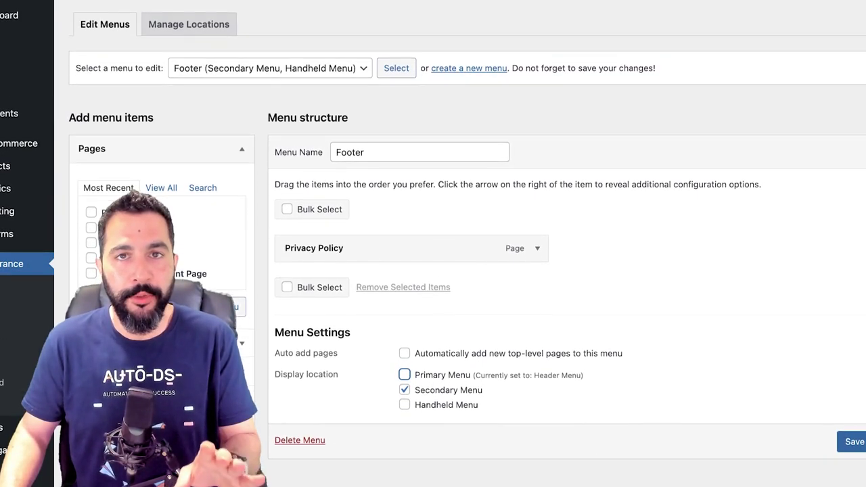
pyautogui.scroll(1, 411, 264)
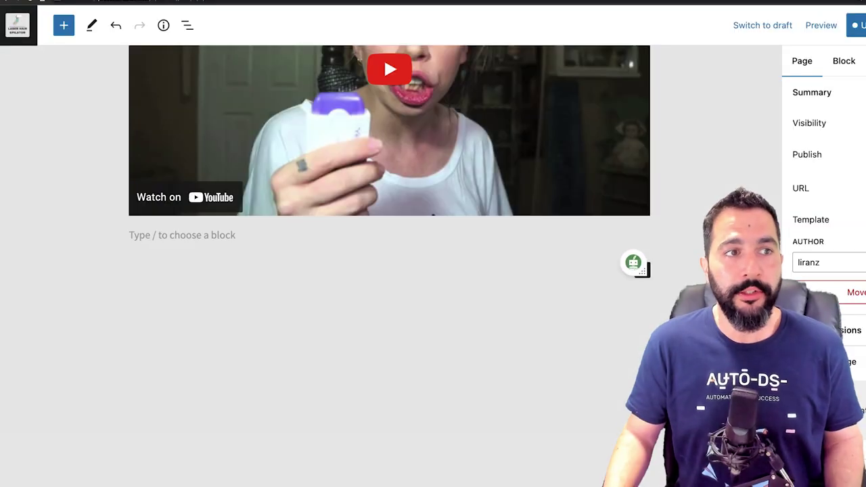
# Step: Leave the page editor without saving the changes, and reopen the Laser Hair Epilator front page for editing
pyautogui.click(17, 25)
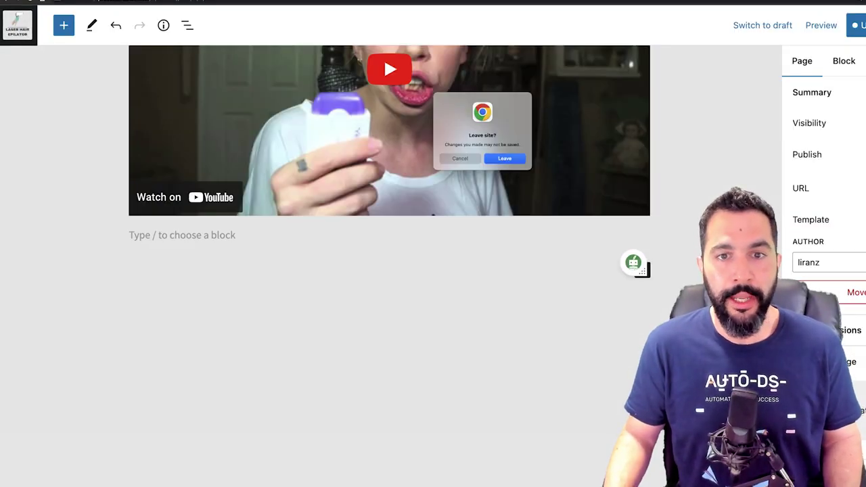
pyautogui.click(505, 158)
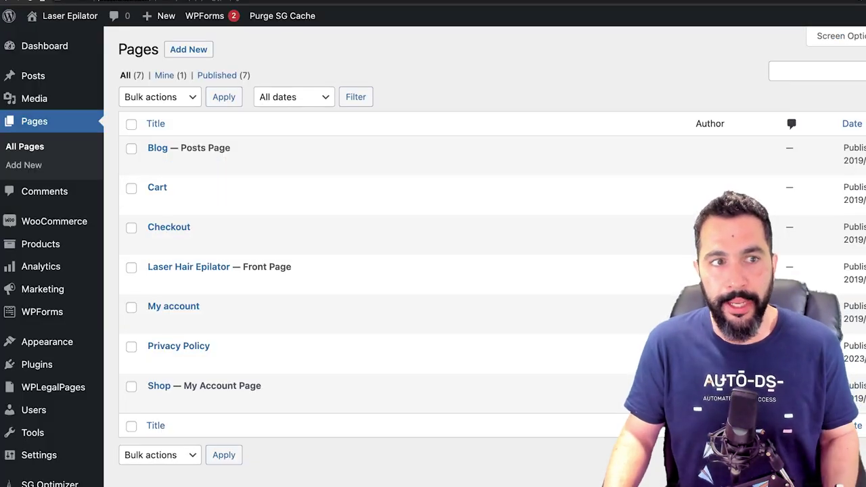
pyautogui.moveTo(46, 342)
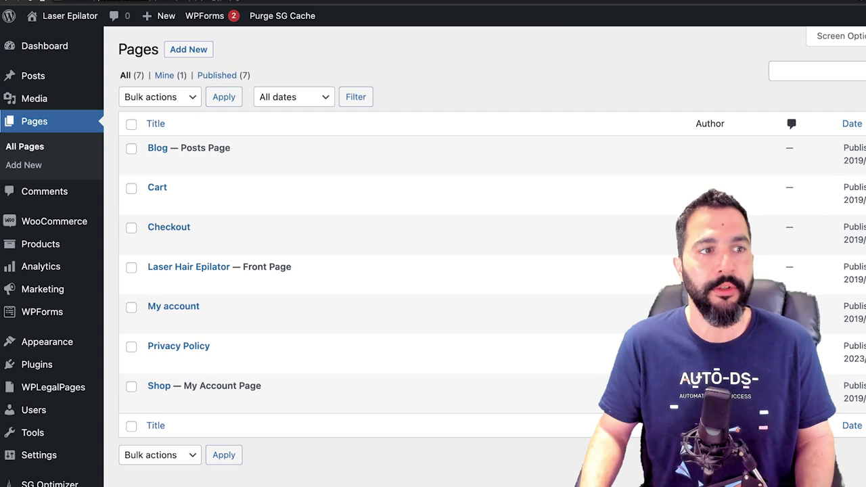
pyautogui.moveTo(203, 276)
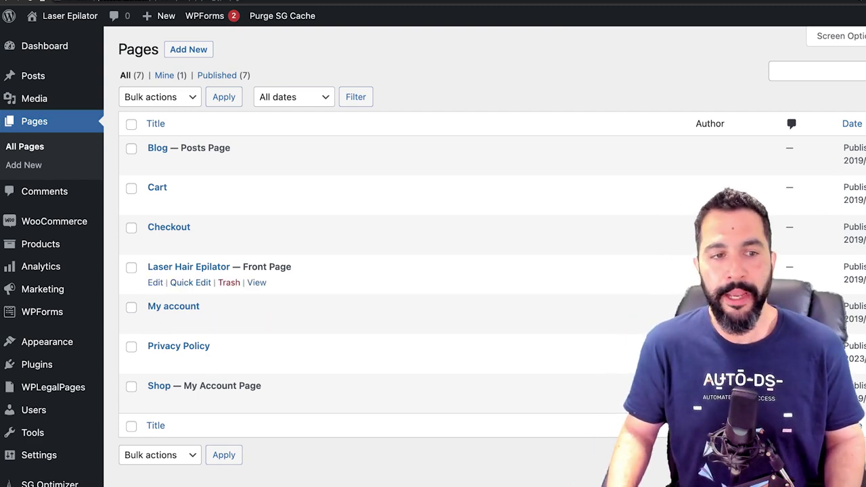
pyautogui.click(155, 282)
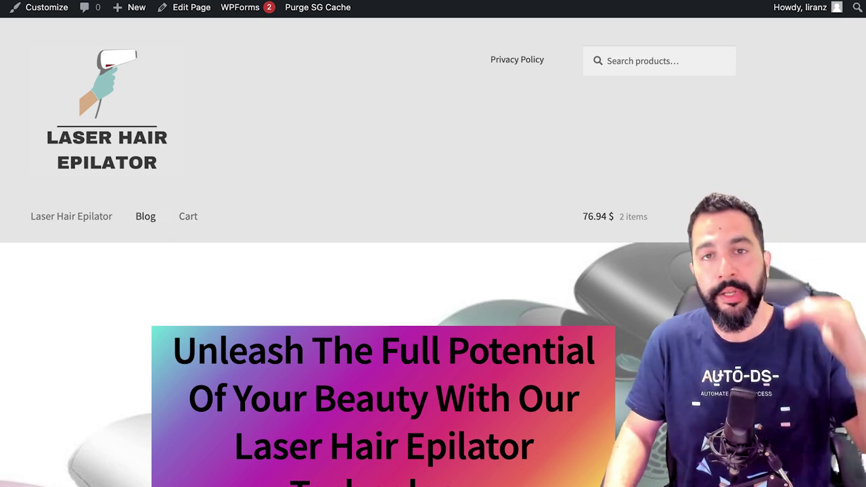
pyautogui.click(184, 8)
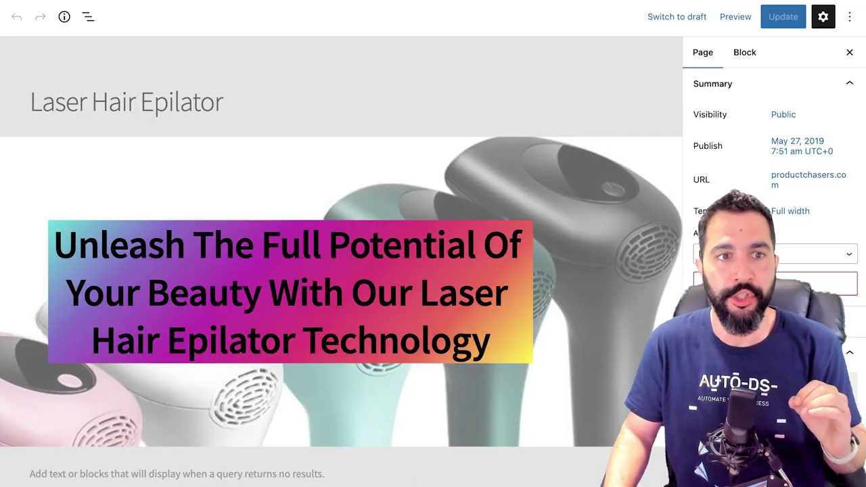
# Step: Examine the live homepage from its header down to the footer area below the video
pyautogui.scroll(-3, 342, 264)
pyautogui.scroll(-10, 341, 263)
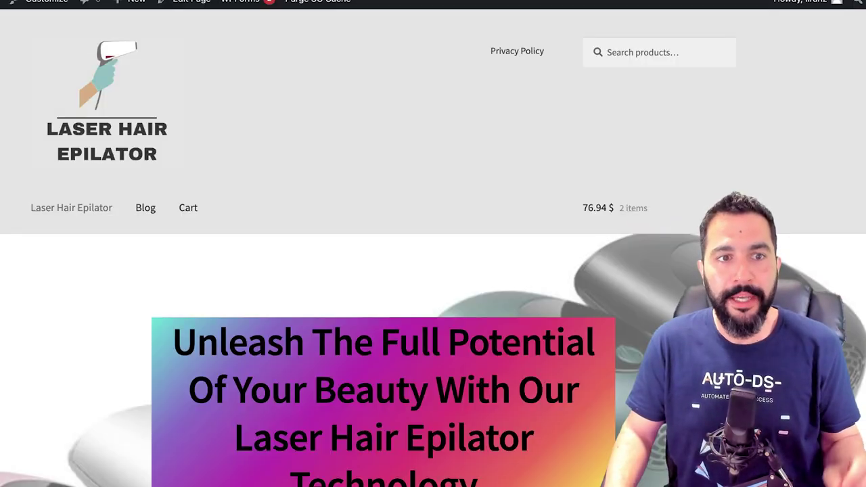
pyautogui.scroll(-10, 433, 271)
pyautogui.scroll(-4, 383, 247)
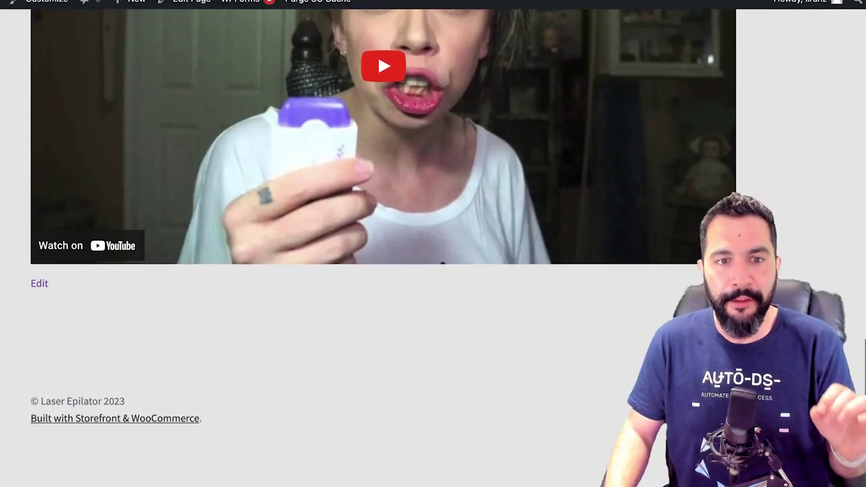
pyautogui.scroll(15, 383, 248)
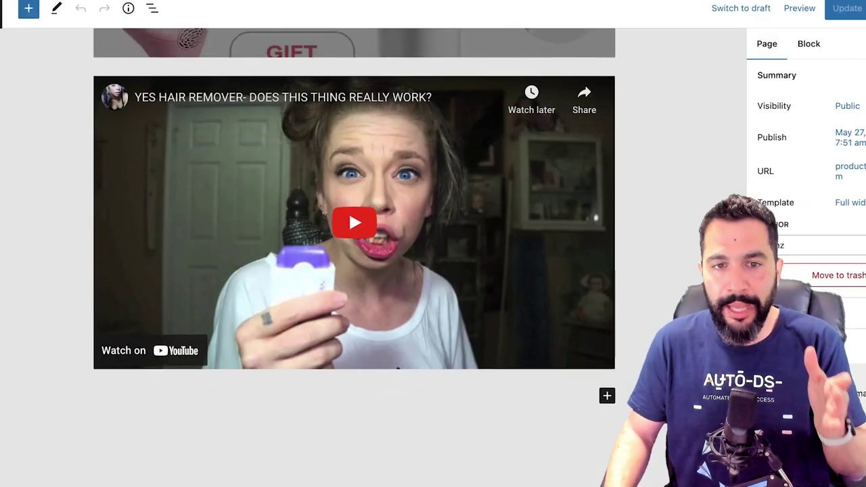
# Step: Insert a Navigation block below the YouTube video at the end of the Laser Hair Epilator page
pyautogui.scroll(-2, 354, 209)
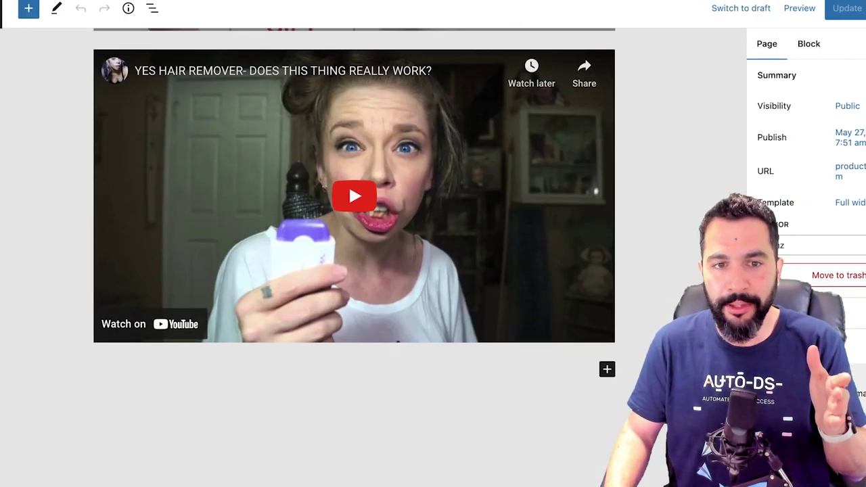
pyautogui.scroll(2, 354, 210)
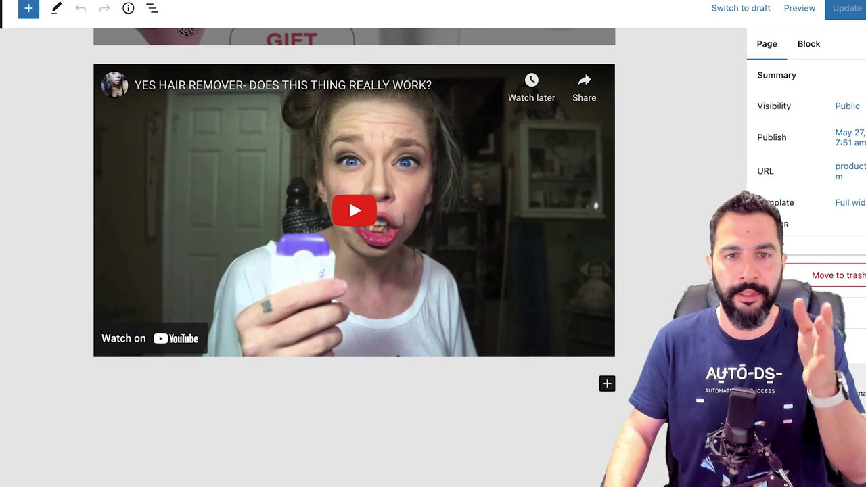
pyautogui.scroll(-3, 349, 67)
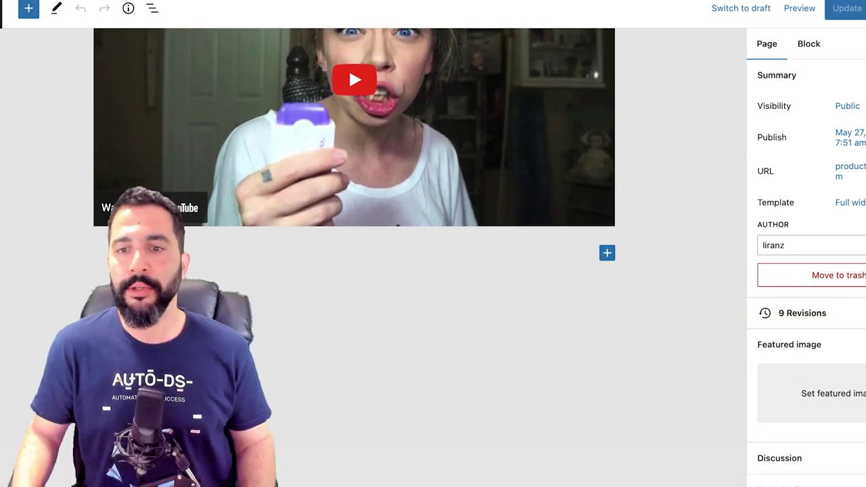
pyautogui.click(606, 253)
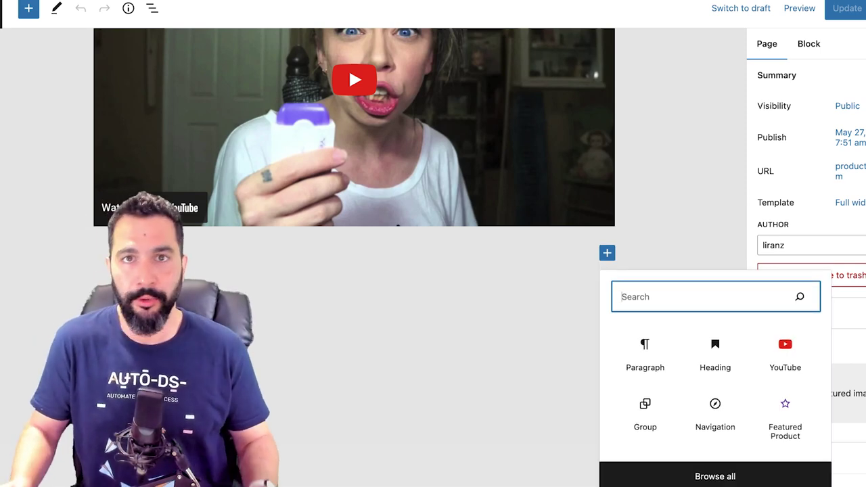
pyautogui.write('navi')
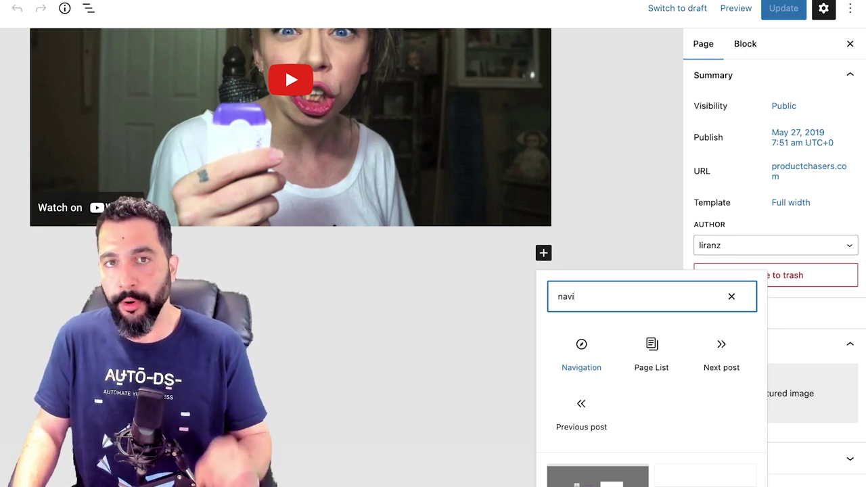
pyautogui.click(580, 355)
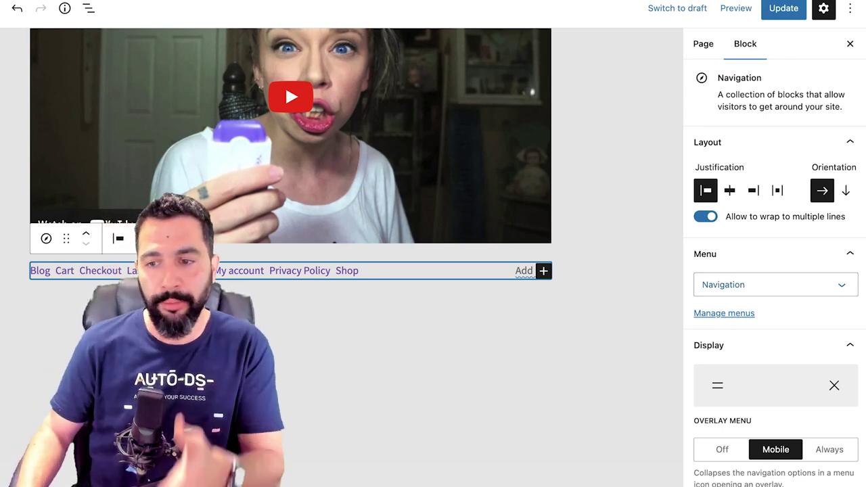
# Step: Set the new Navigation block to use the existing Footer menu
pyautogui.scroll(-5, 775, 291)
pyautogui.scroll(-3, 774, 270)
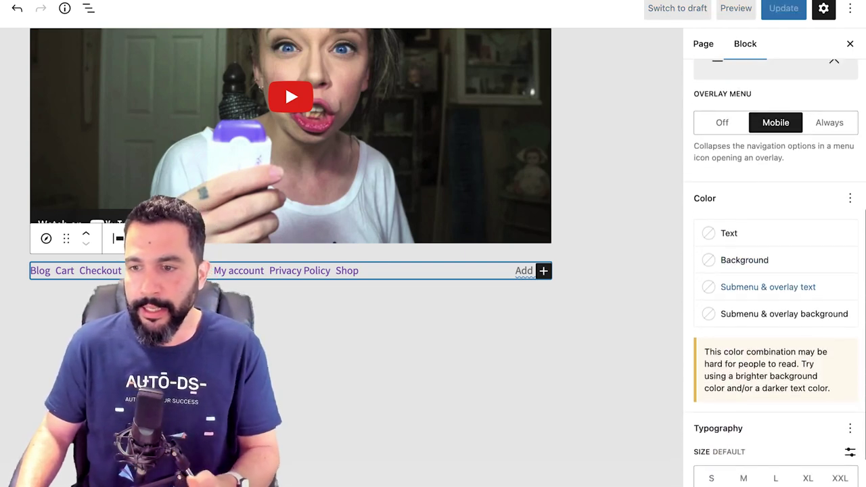
pyautogui.scroll(8, 774, 270)
pyautogui.scroll(-1, 774, 271)
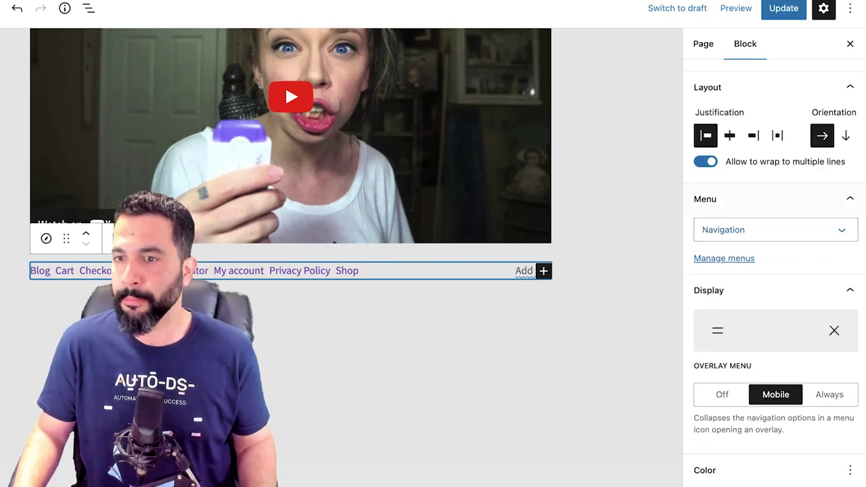
pyautogui.click(774, 229)
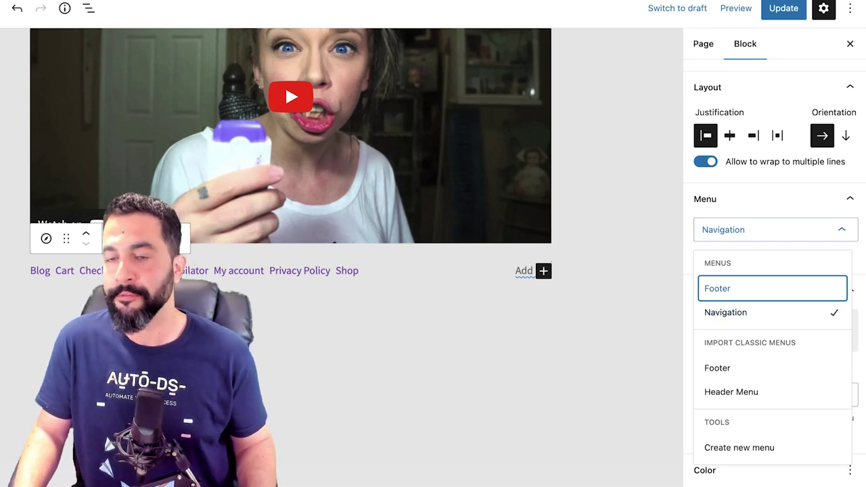
pyautogui.press('Return')
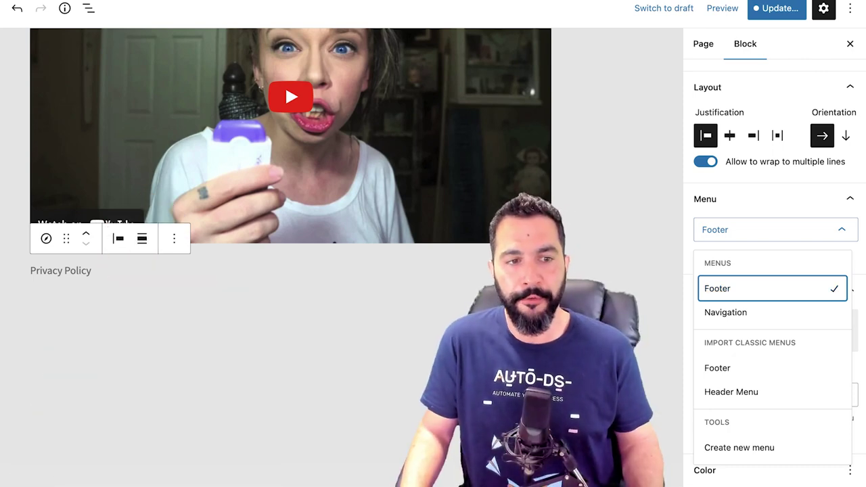
# Step: Check the Privacy Policy link's settings and the Navigation block's layout, menu and display options
pyautogui.click(82, 270)
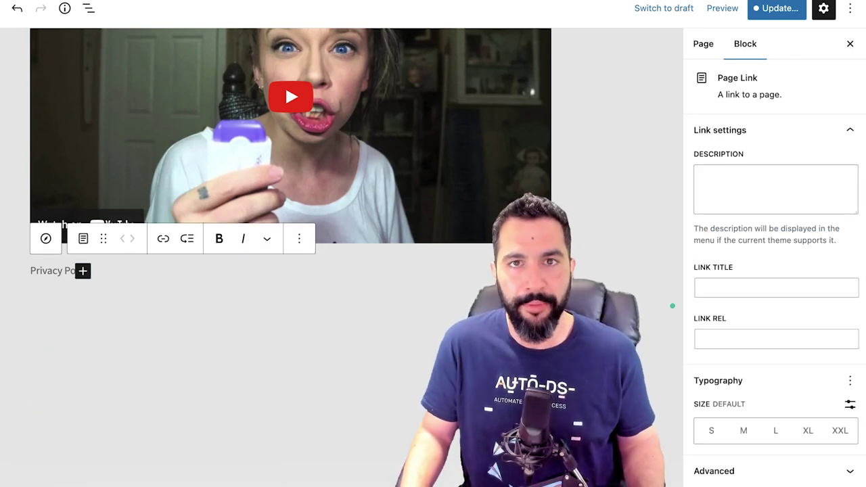
pyautogui.click(169, 331)
pyautogui.click(136, 270)
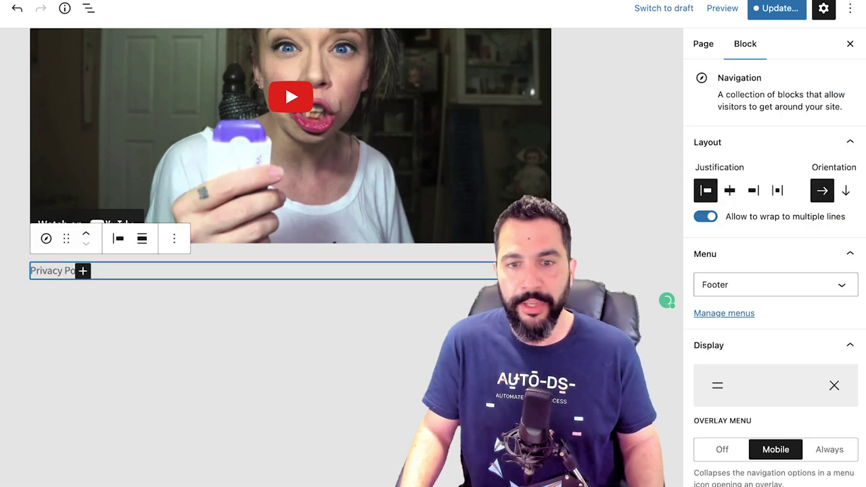
pyautogui.scroll(-1, 356, 270)
pyautogui.scroll(-4, 771, 325)
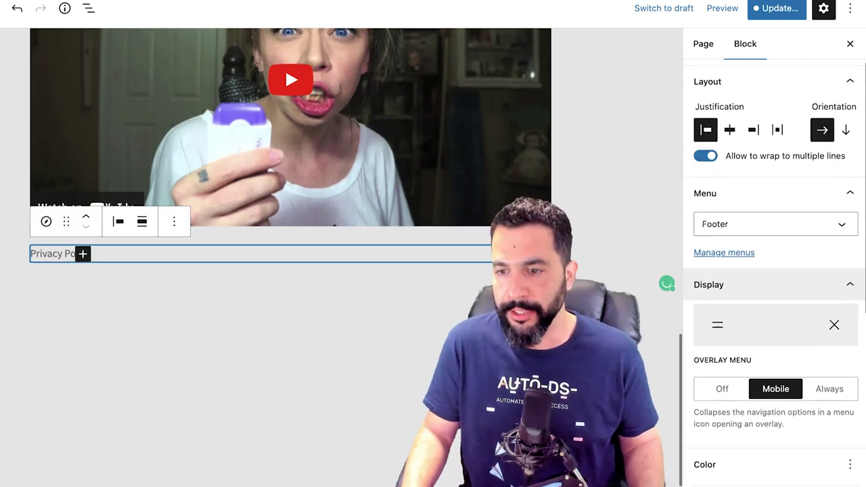
pyautogui.scroll(-1, 774, 271)
pyautogui.scroll(8, 774, 271)
# Step: Add two empty link placeholders after Privacy Policy in the Navigation block
pyautogui.click(83, 254)
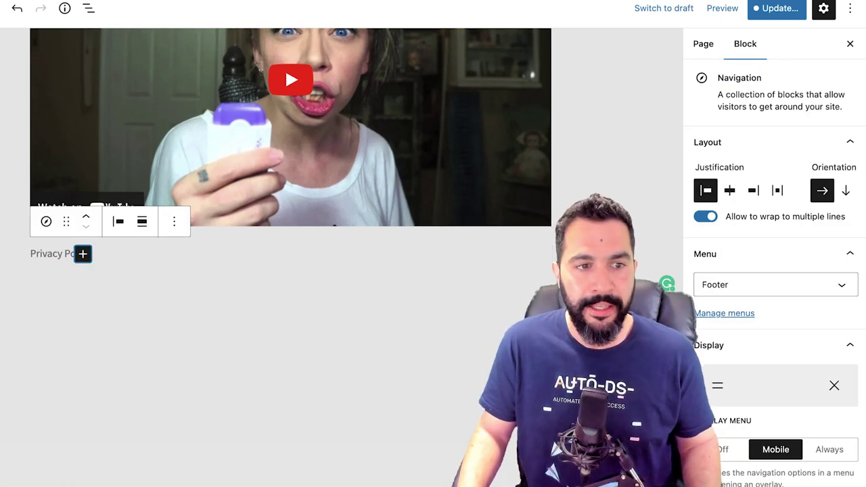
pyautogui.click(352, 297)
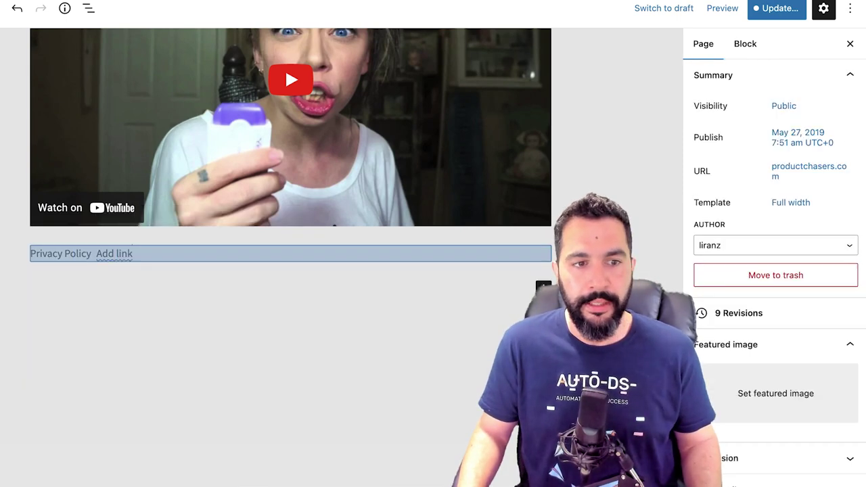
pyautogui.click(311, 253)
pyautogui.click(124, 254)
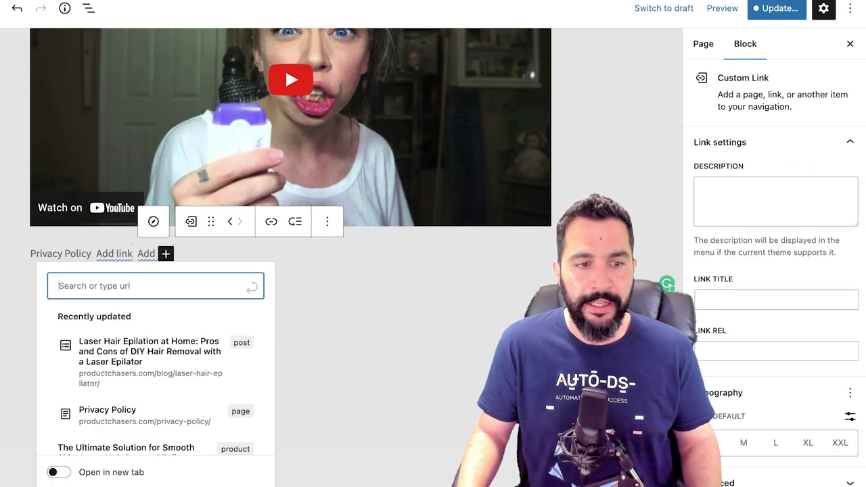
pyautogui.click(352, 311)
pyautogui.click(311, 253)
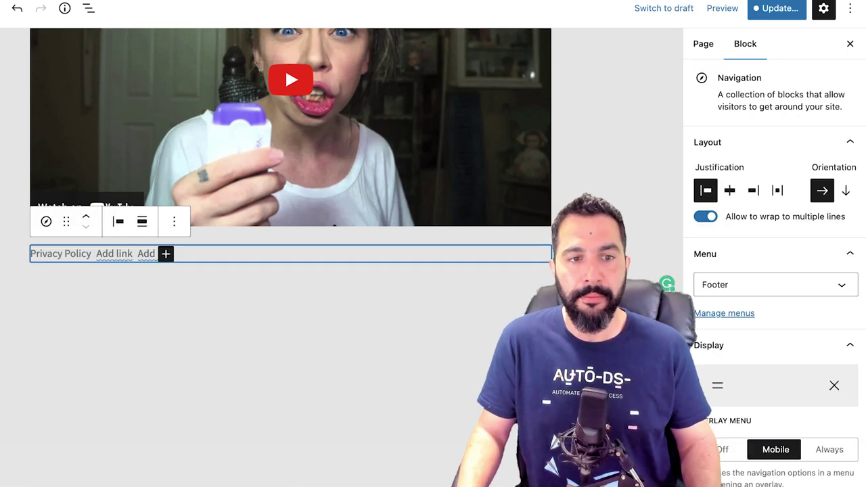
# Step: Leave the added link placeholders without a target and save both the Laser Hair Epilator page and the Footer navigation menu
pyautogui.click(338, 298)
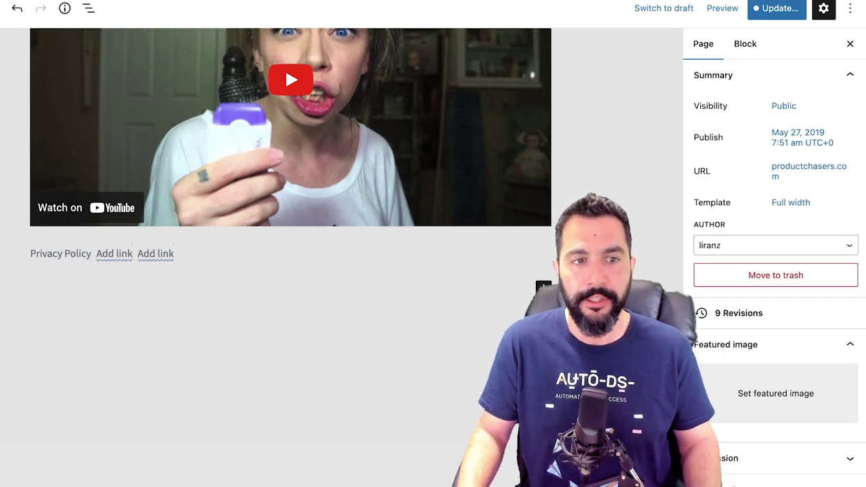
pyautogui.click(311, 254)
pyautogui.click(146, 253)
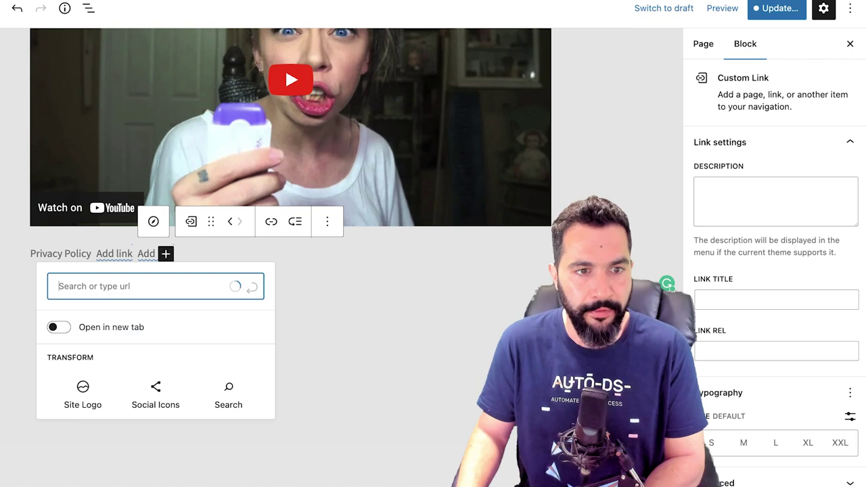
pyautogui.click(311, 254)
pyautogui.click(338, 297)
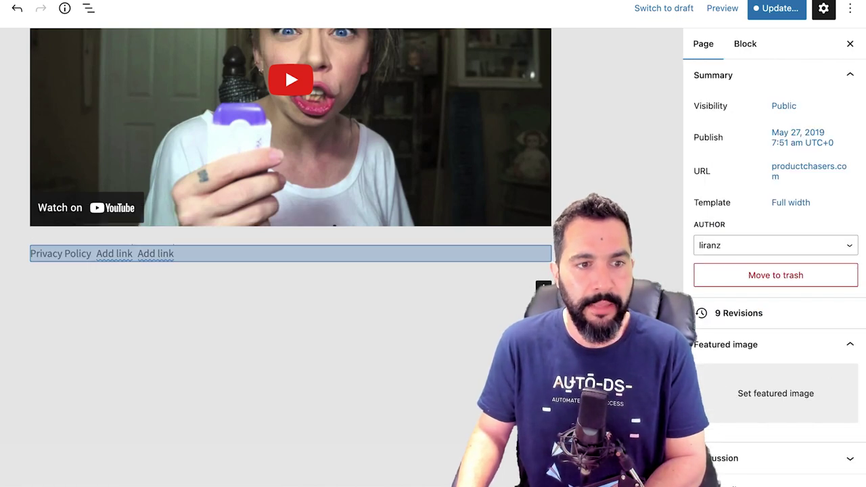
pyautogui.click(776, 8)
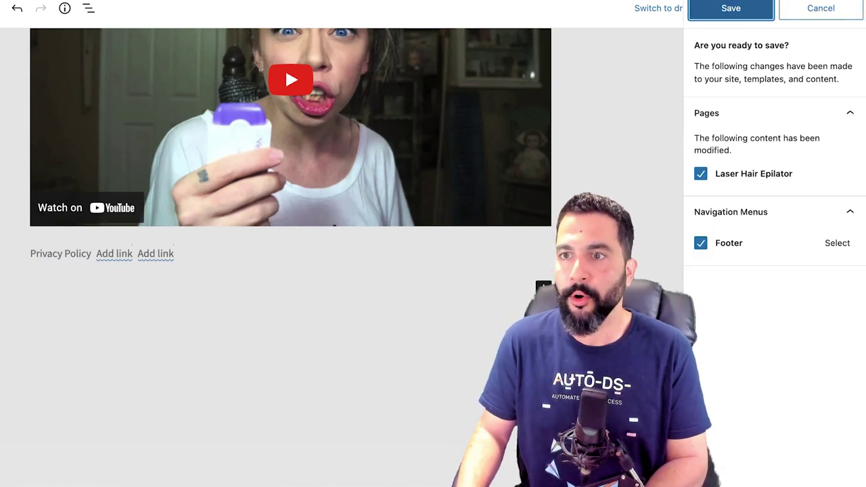
pyautogui.click(731, 9)
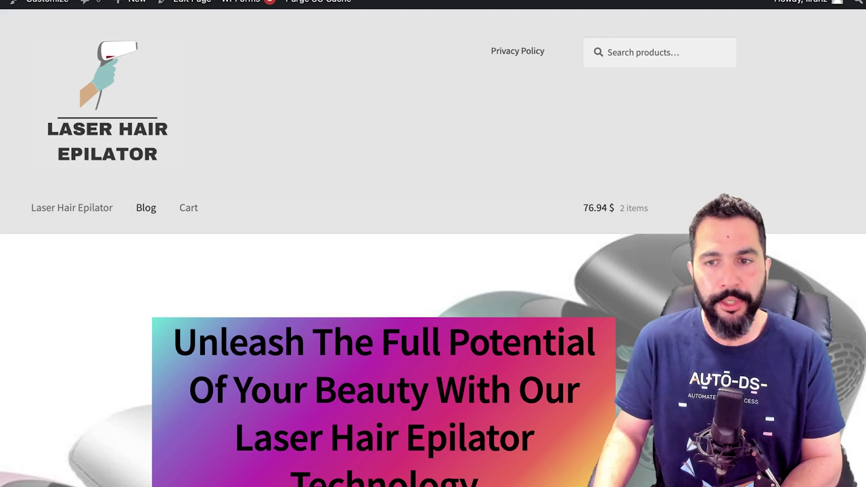
# Step: Examine the live homepage from its header down to the navigation area below the video
pyautogui.scroll(-4, 433, 270)
pyautogui.scroll(2, 433, 270)
pyautogui.scroll(-15, 433, 270)
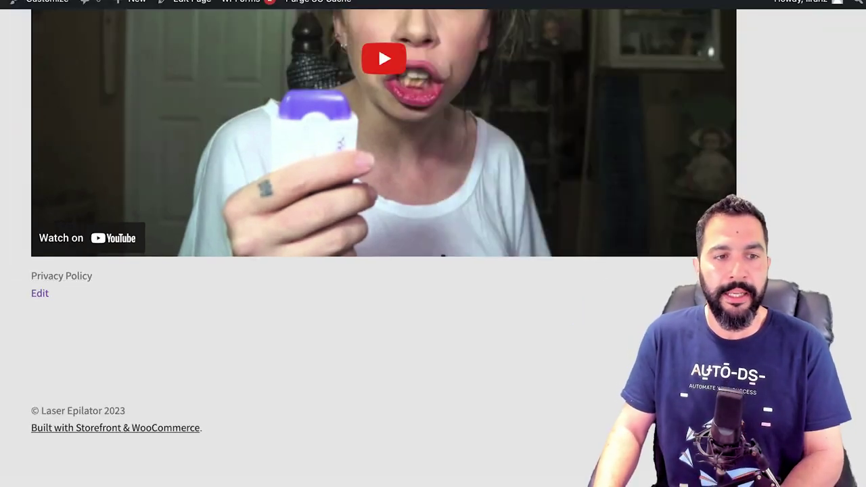
pyautogui.scroll(1, 32, 306)
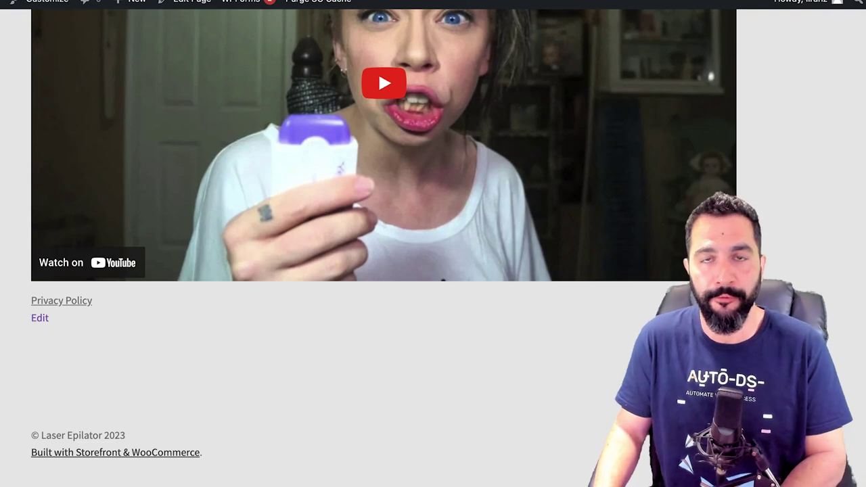
pyautogui.scroll(2, 33, 305)
pyautogui.scroll(-2, 34, 306)
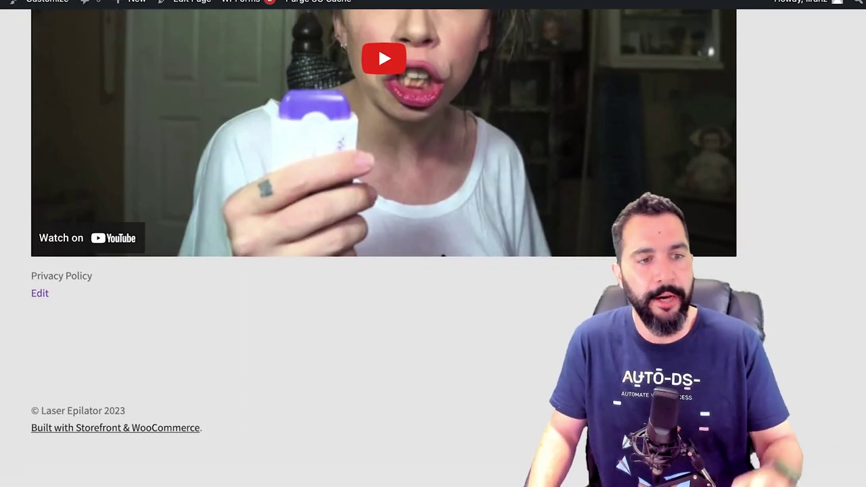
pyautogui.scroll(15, 378, 213)
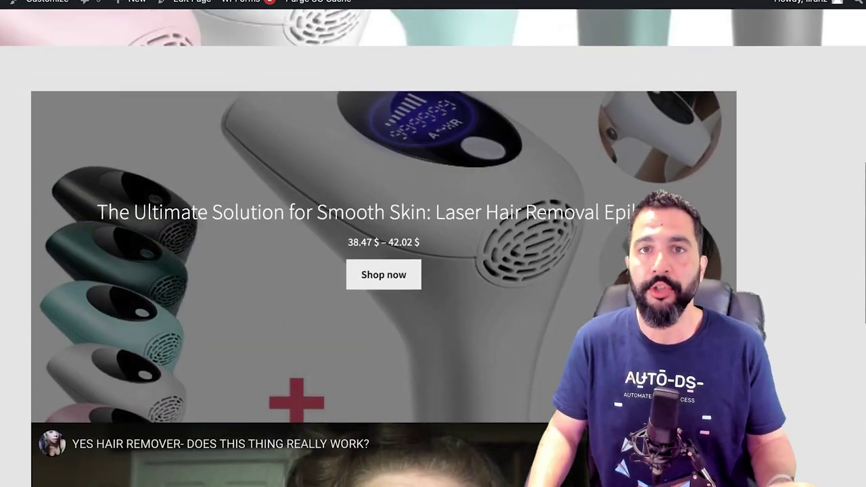
pyautogui.scroll(-12, 433, 248)
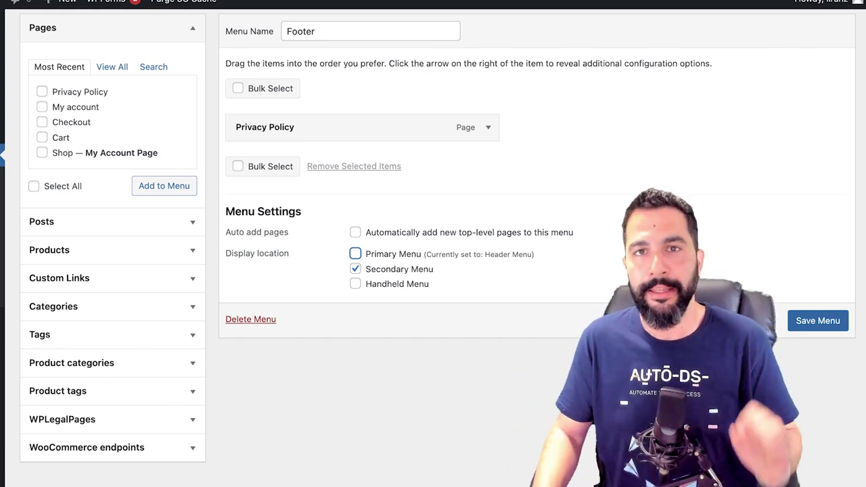
# Step: Leave the Footer menu's editing page without saving and open the WPForms forms overview
pyautogui.scroll(3, 53, 94)
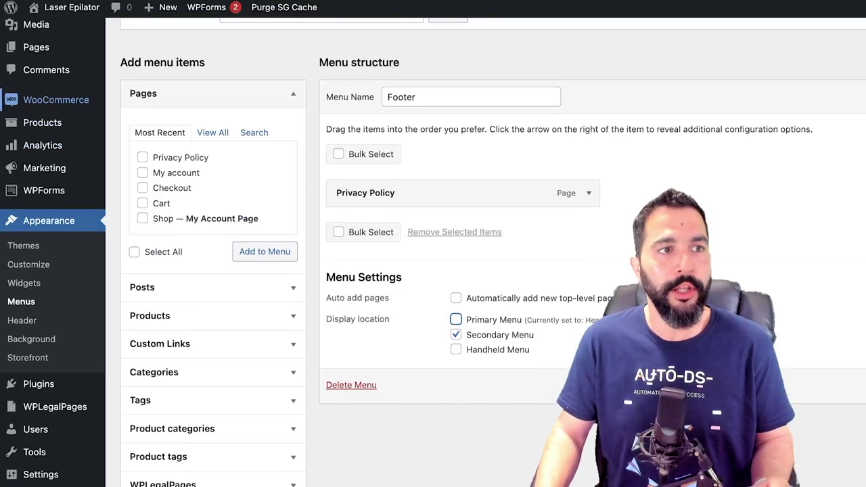
pyautogui.scroll(2, 34, 89)
pyautogui.scroll(-3, 34, 176)
pyautogui.scroll(-2, 34, 338)
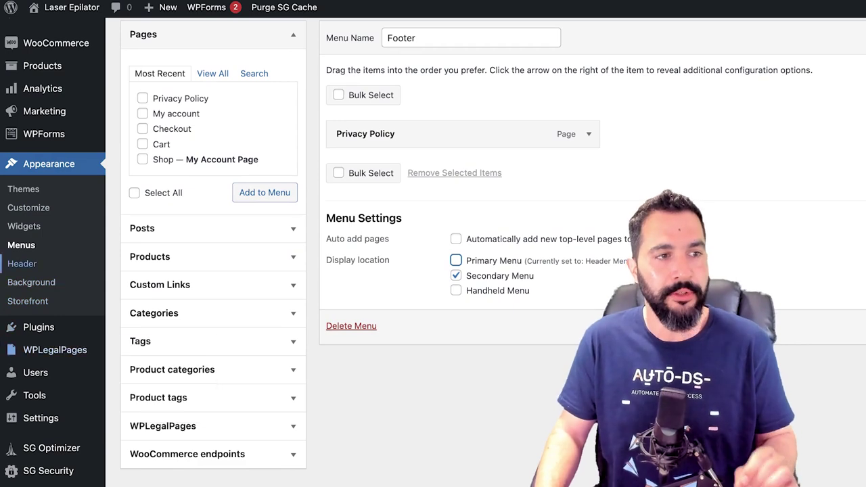
pyautogui.scroll(3, 34, 350)
pyautogui.scroll(4, 44, 255)
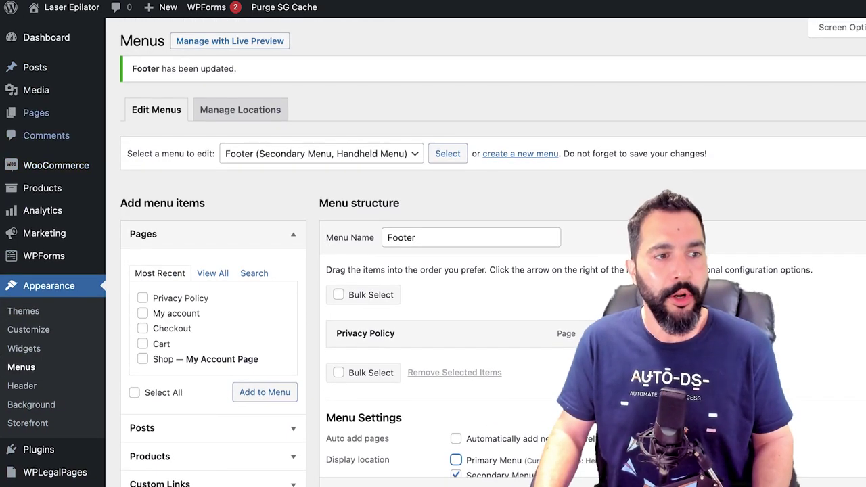
pyautogui.moveTo(44, 255)
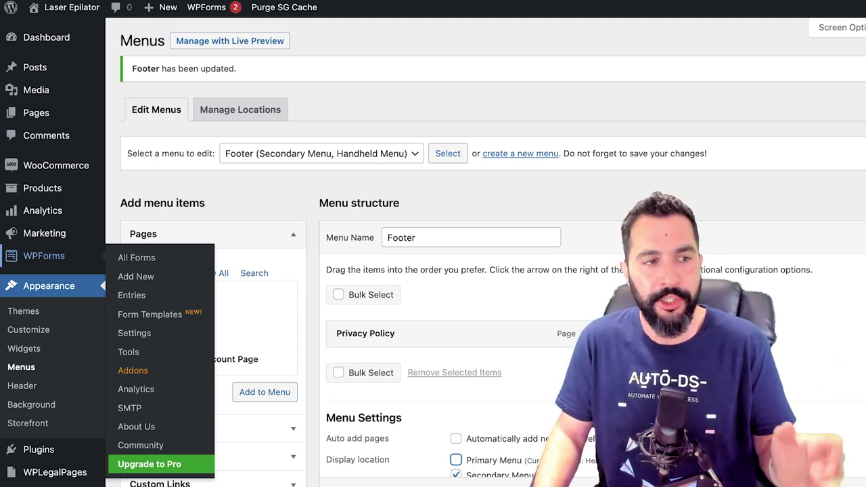
pyautogui.click(44, 256)
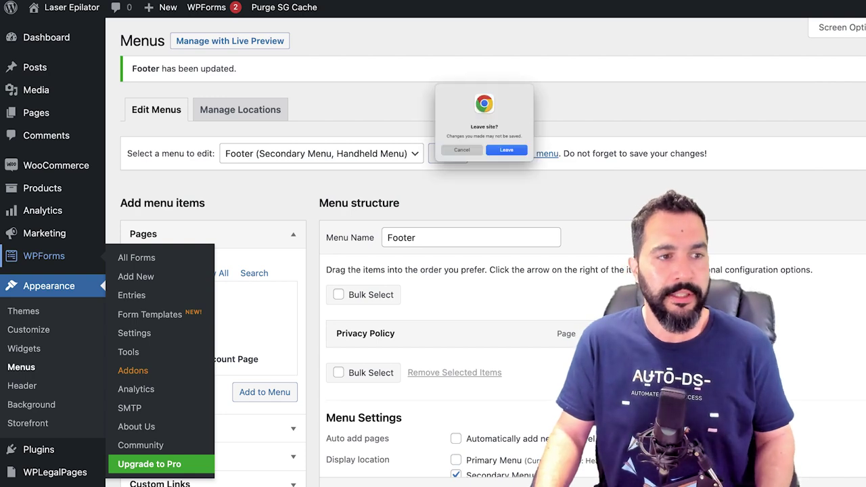
pyautogui.click(506, 150)
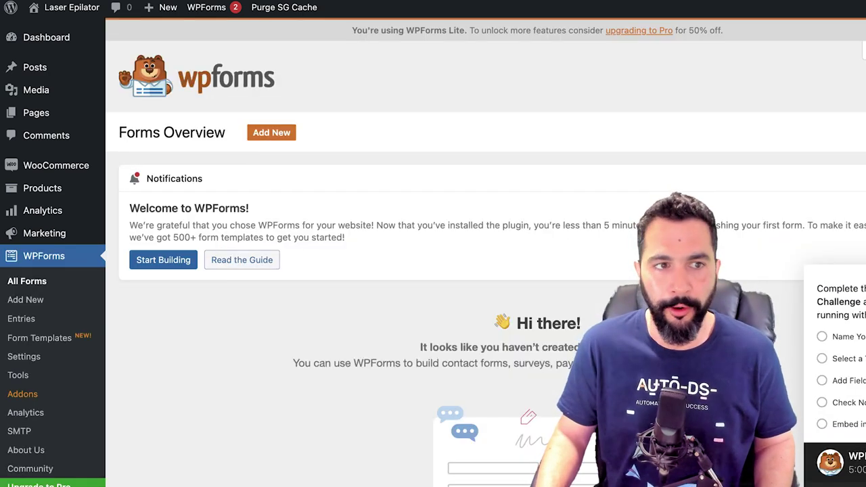
# Step: Create a new form from the Simple Contact Form template and dismiss the form builder's introductory guidance
pyautogui.click(271, 132)
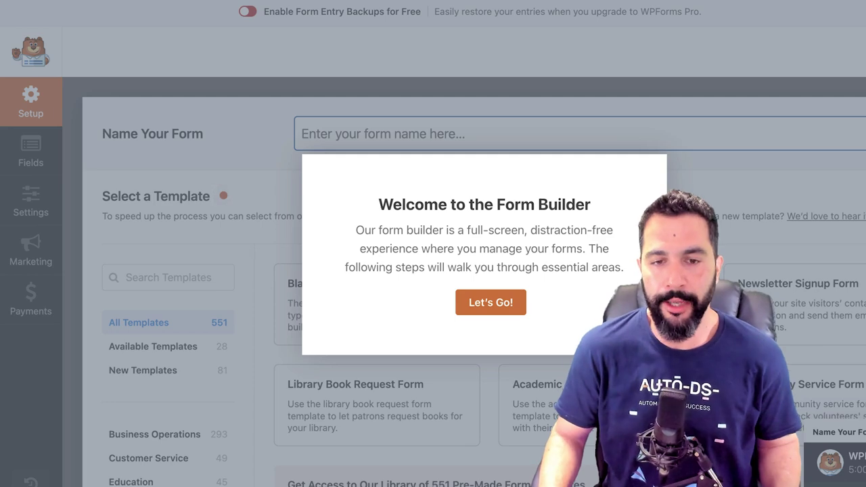
pyautogui.click(490, 303)
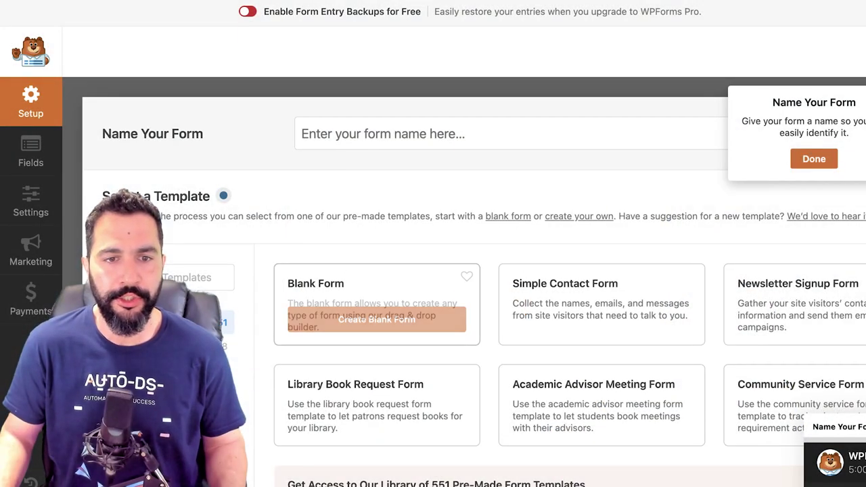
pyautogui.scroll(-1, 489, 298)
pyautogui.moveTo(601, 274)
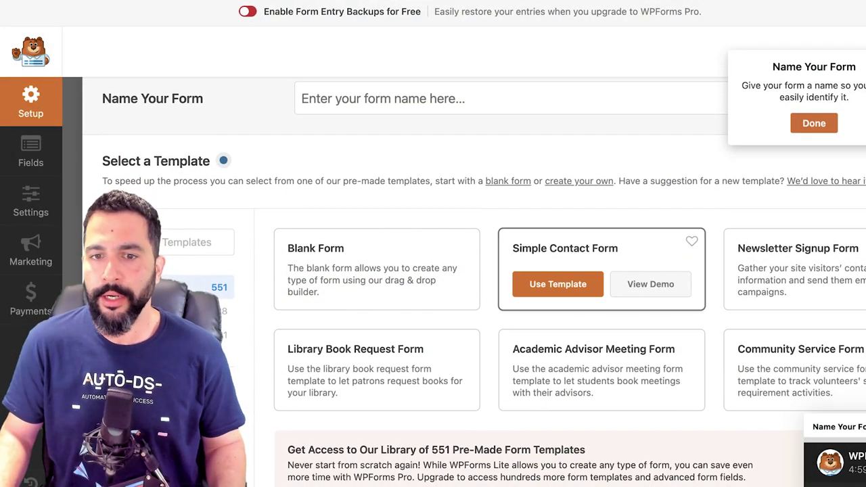
pyautogui.click(558, 284)
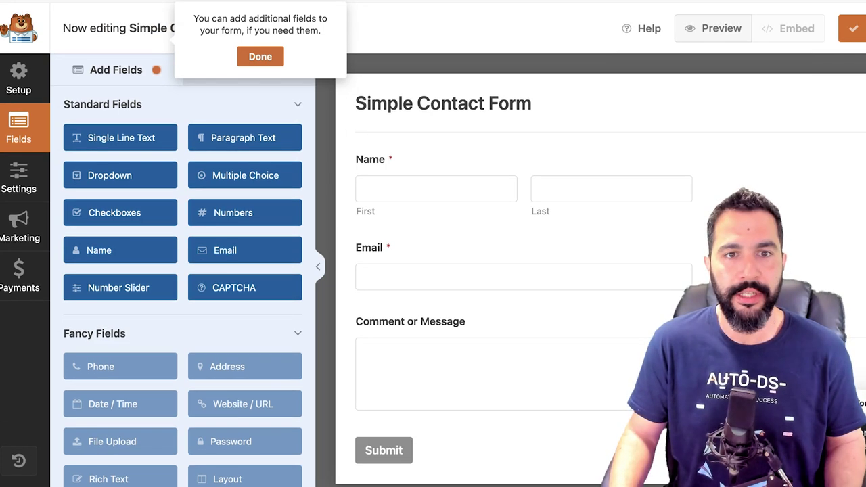
pyautogui.click(261, 57)
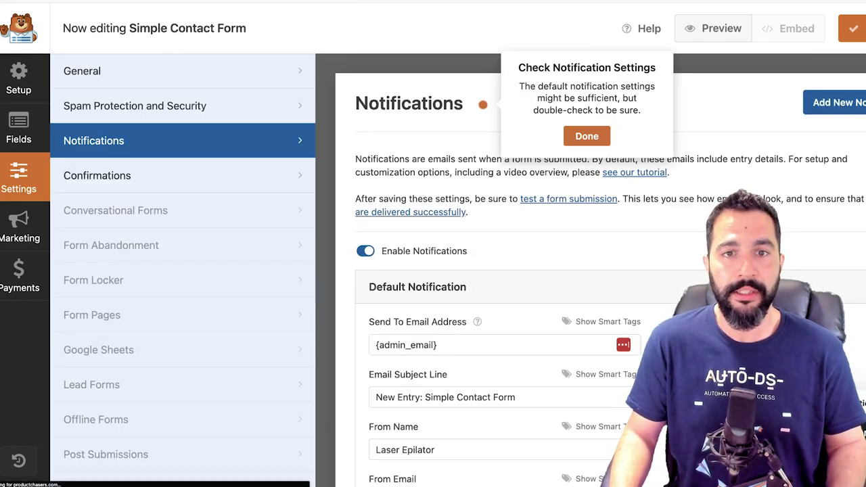
# Step: Rename the form to Contact Us in its general settings, leaving the description empty
pyautogui.click(183, 71)
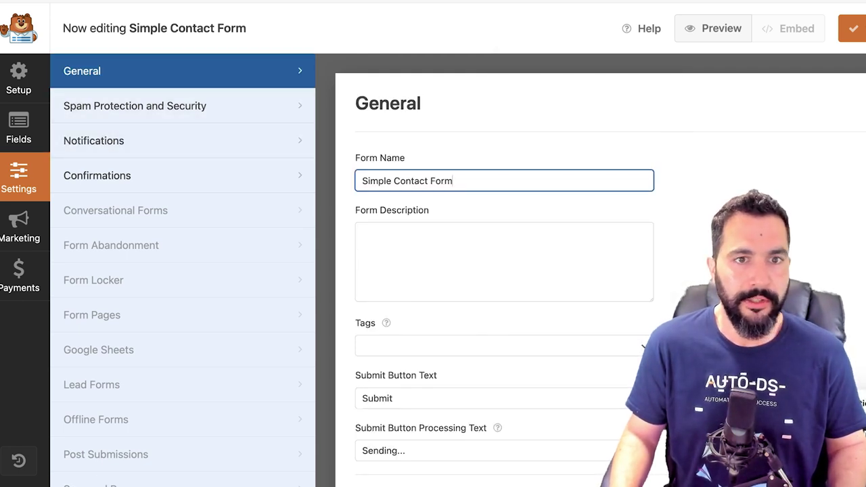
pyautogui.hotkey('ctrl', 'a')
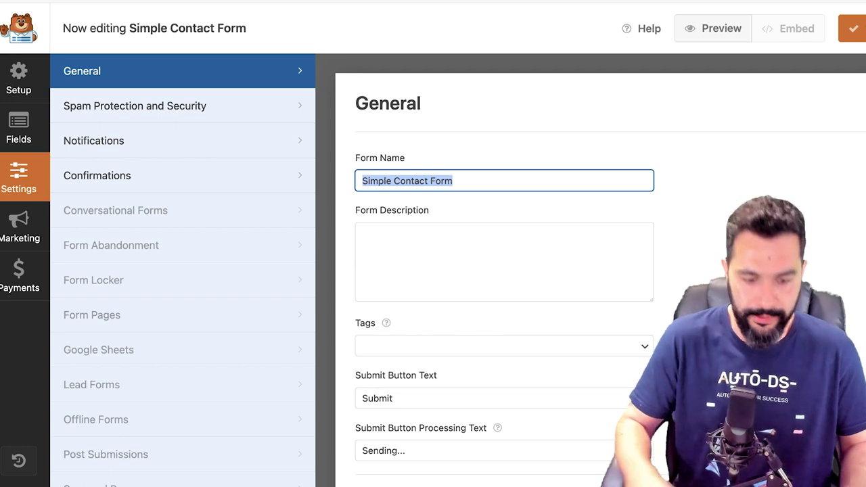
pyautogui.write('Contact Us')
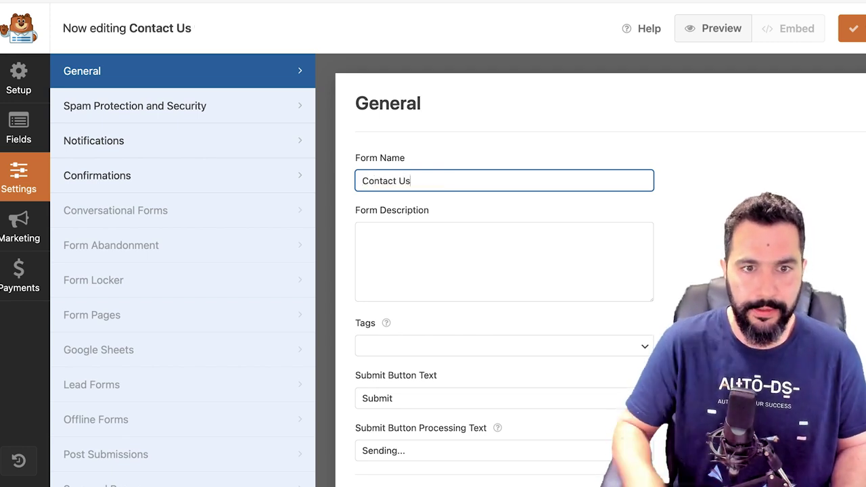
pyautogui.click(504, 262)
pyautogui.scroll(-1, 504, 262)
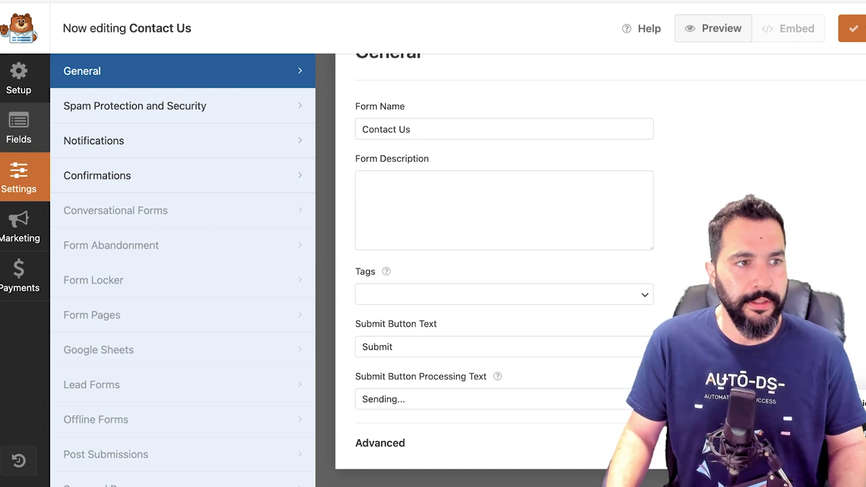
# Step: Set the label of the form's Name field to First And Last Name
pyautogui.click(19, 127)
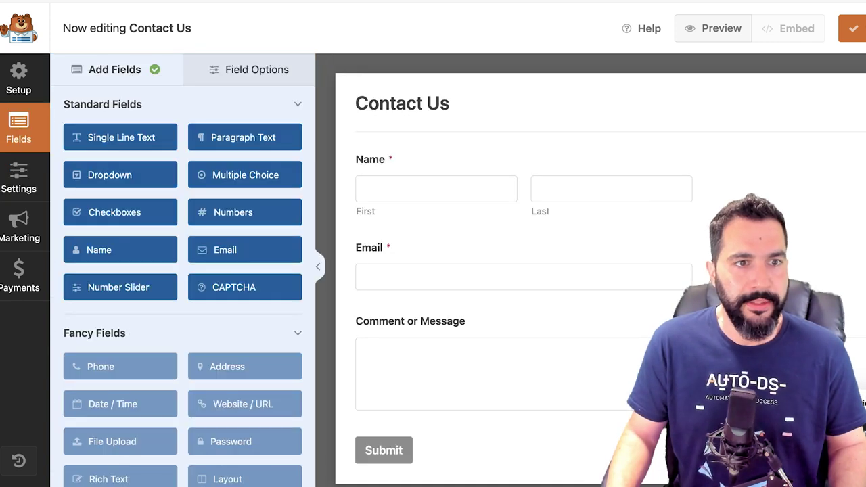
pyautogui.click(436, 189)
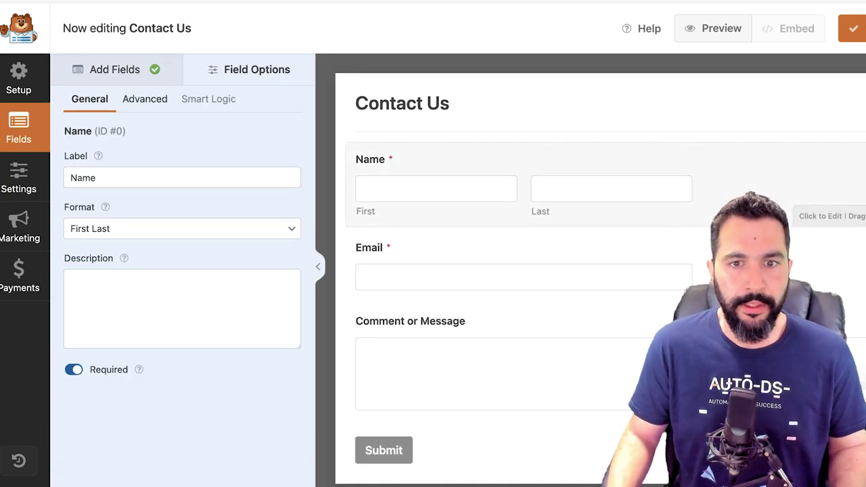
pyautogui.moveTo(103, 178); pyautogui.dragTo(68, 178)
pyautogui.write('Fir')
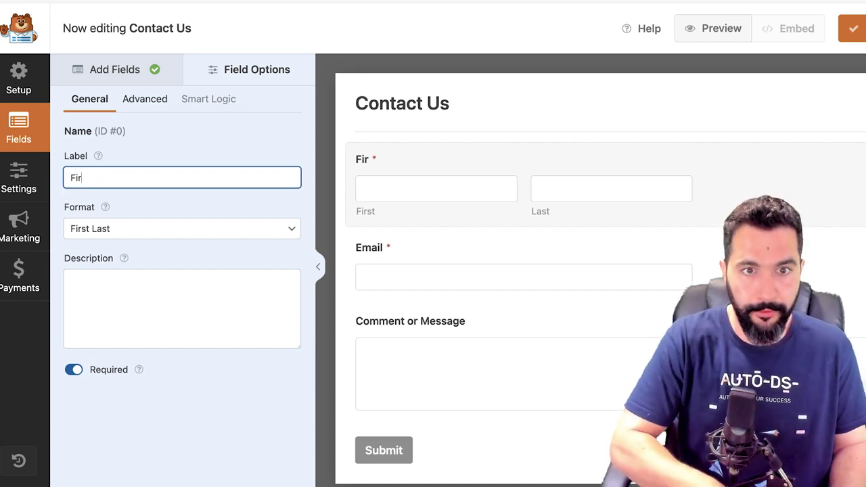
pyautogui.write('st And Last Name')
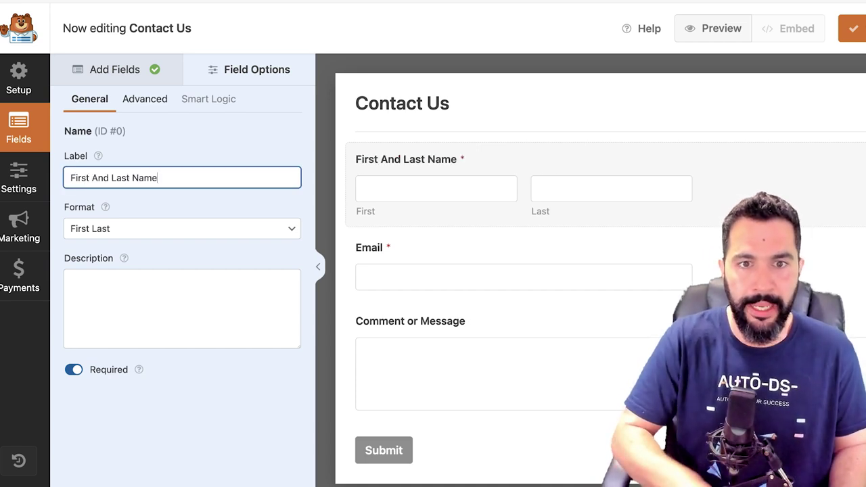
pyautogui.click(182, 229)
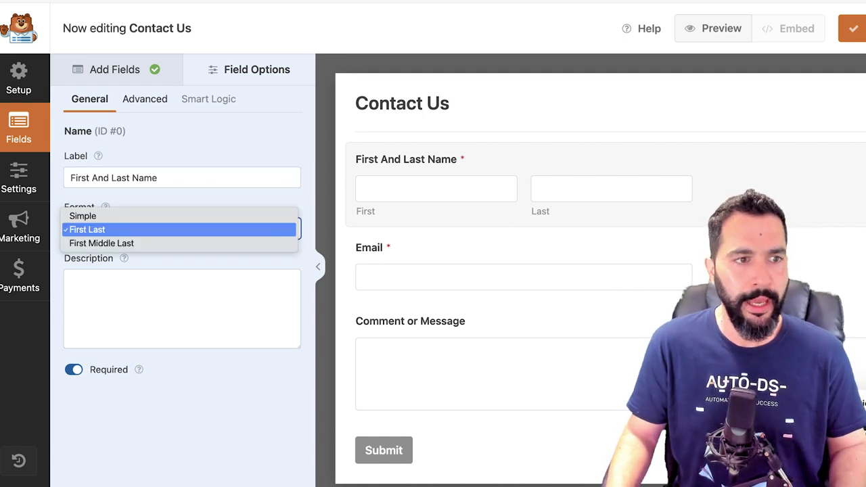
pyautogui.press('Escape')
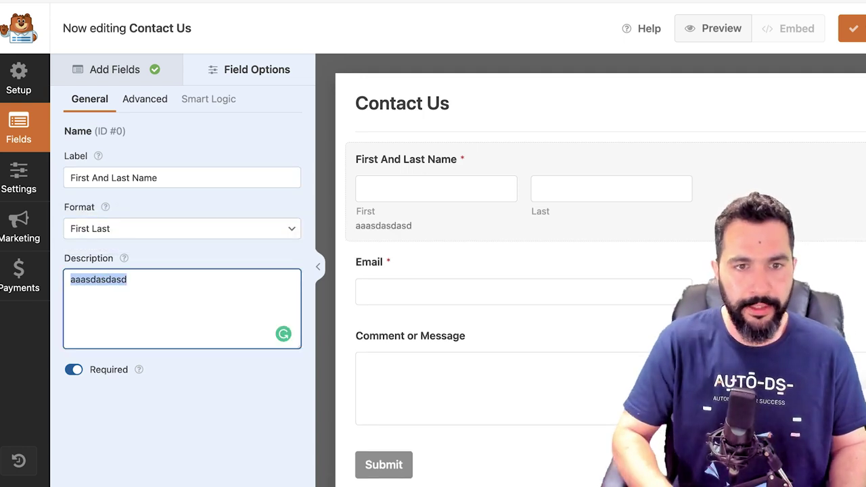
pyautogui.press('BackSpace')
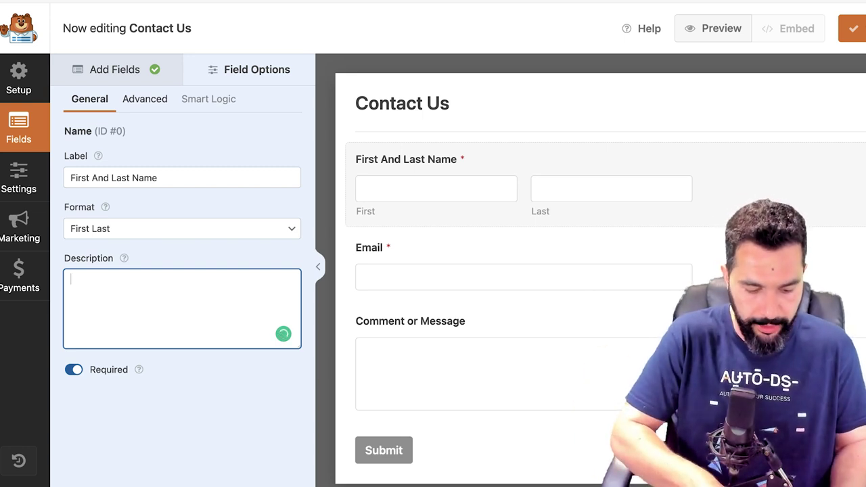
pyautogui.write('Write Yor First And Last Name')
pyautogui.hotkey('ctrl', 'a')
pyautogui.press('BackSpace')
pyautogui.press('Tab')
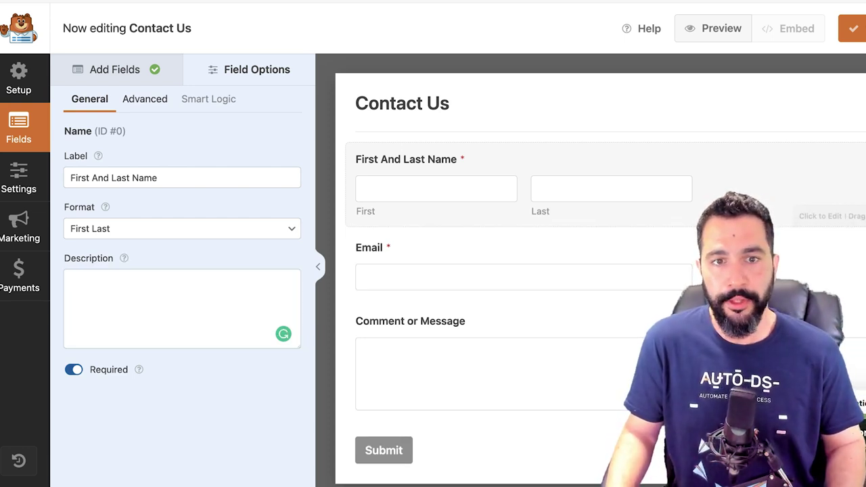
# Step: Keep the First And Last Name field required and move it below the Email field
pyautogui.click(74, 369)
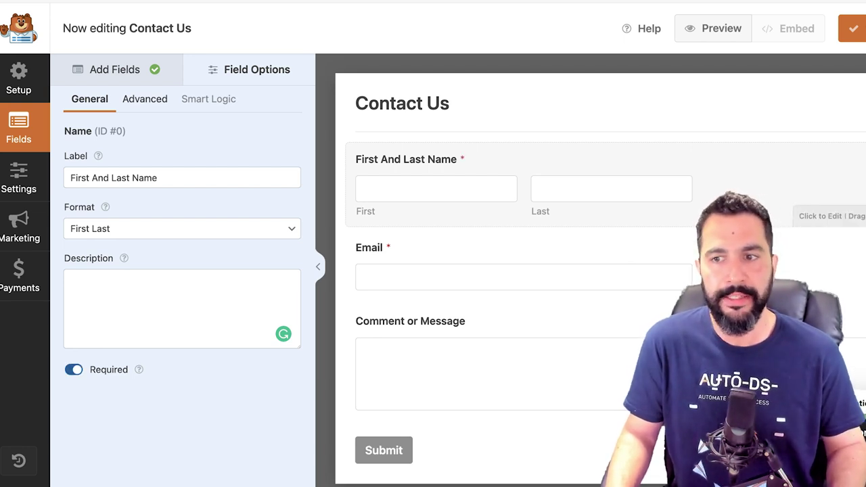
pyautogui.moveTo(520, 184); pyautogui.dragTo(519, 253)
pyautogui.moveTo(744, 278)
pyautogui.mouseDown()
pyautogui.moveTo(744, 209)
pyautogui.moveTo(744, 283)
pyautogui.mouseUp()
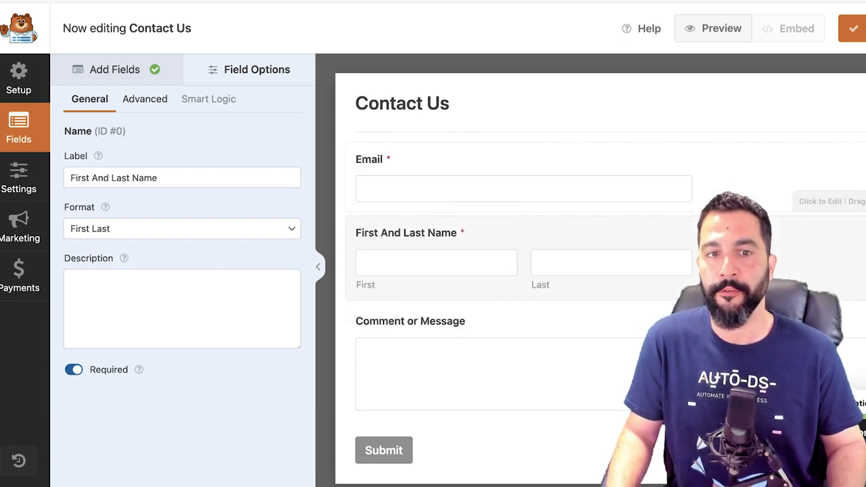
# Step: Set the label of the Email field to Email Address and leave its description empty
pyautogui.click(523, 183)
pyautogui.click(183, 178)
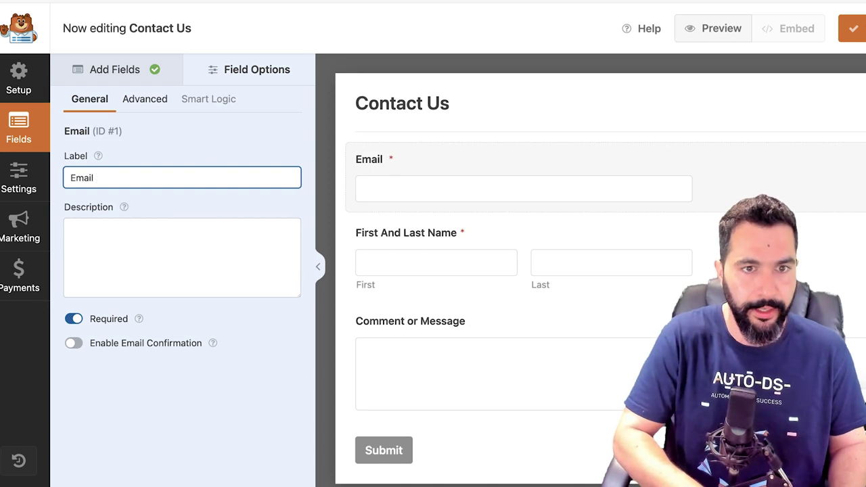
pyautogui.write('Adress')
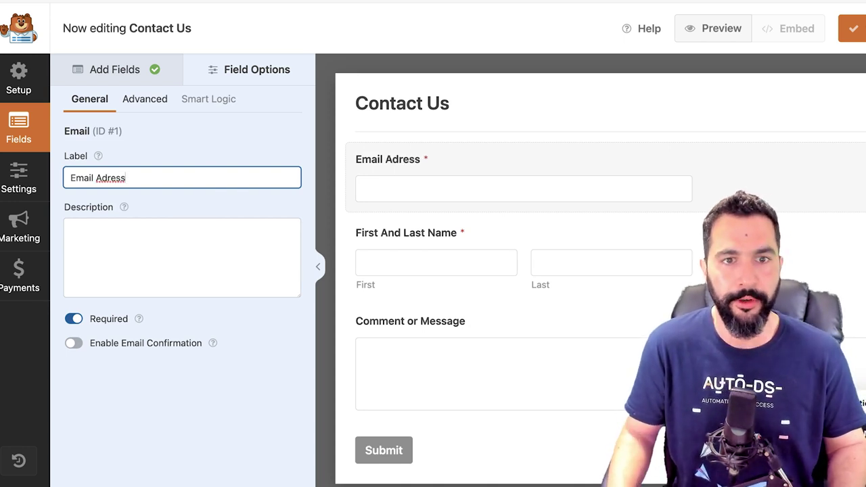
pyautogui.click(108, 177)
pyautogui.write('d')
pyautogui.click(182, 257)
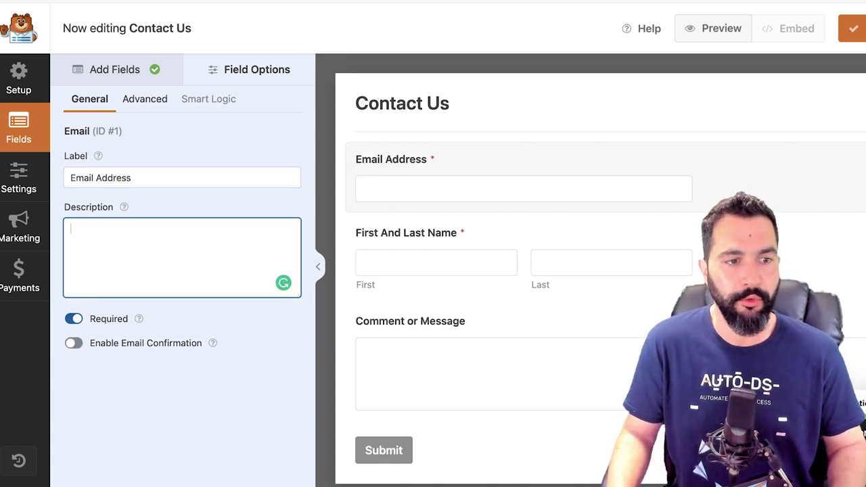
# Step: Examine the email confirmation option, the general and advanced options of the Comment or Message field, and the form settings
pyautogui.moveTo(212, 343)
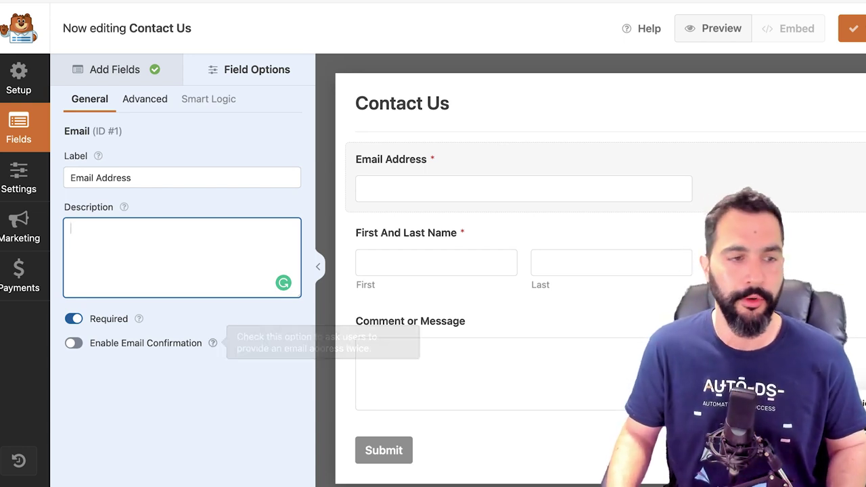
pyautogui.click(145, 99)
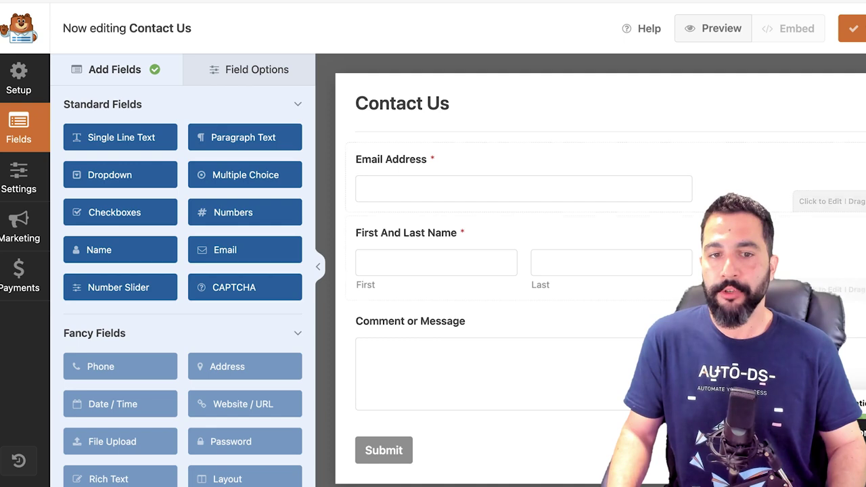
pyautogui.scroll(-1, 731, 325)
pyautogui.click(730, 351)
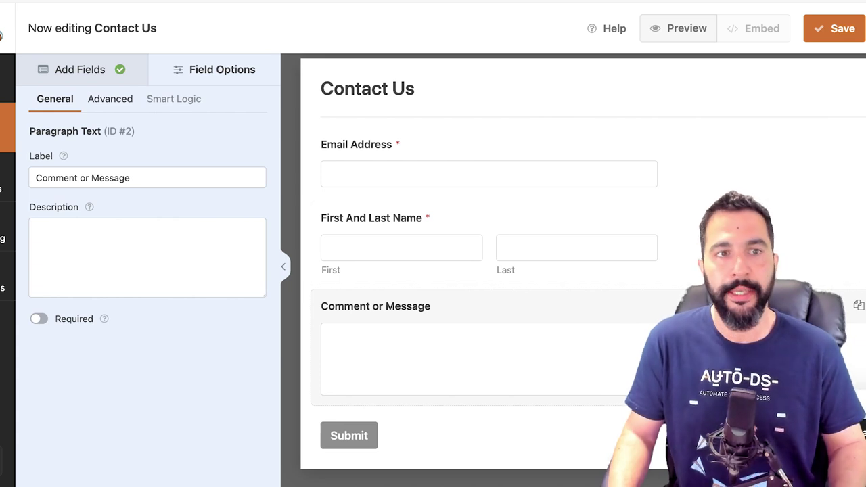
pyautogui.click(110, 99)
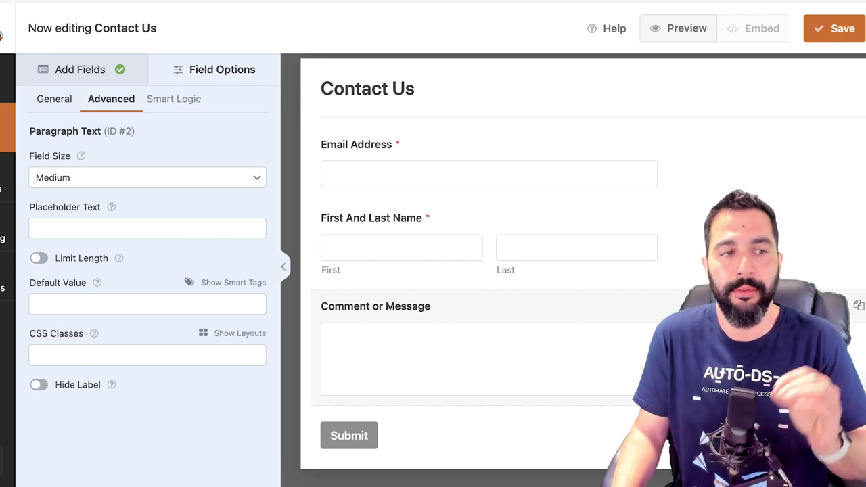
pyautogui.click(7, 177)
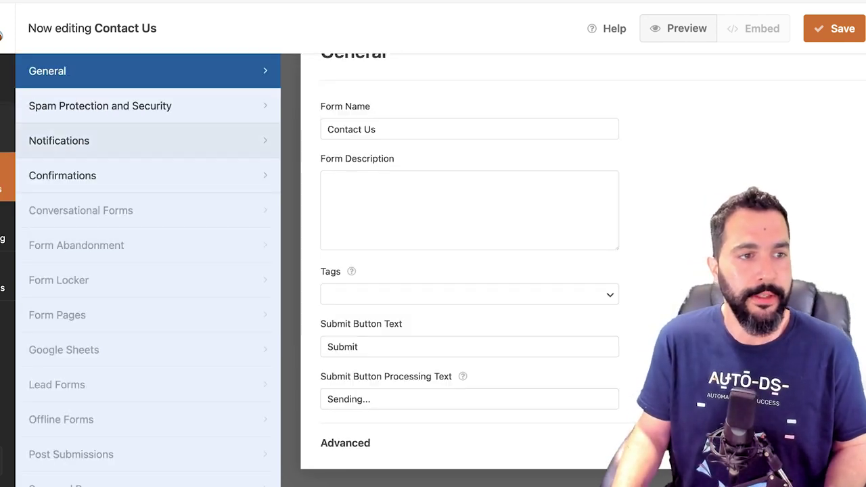
# Step: Add a Single Line Text field above Email Address and label it Topic
pyautogui.click(7, 127)
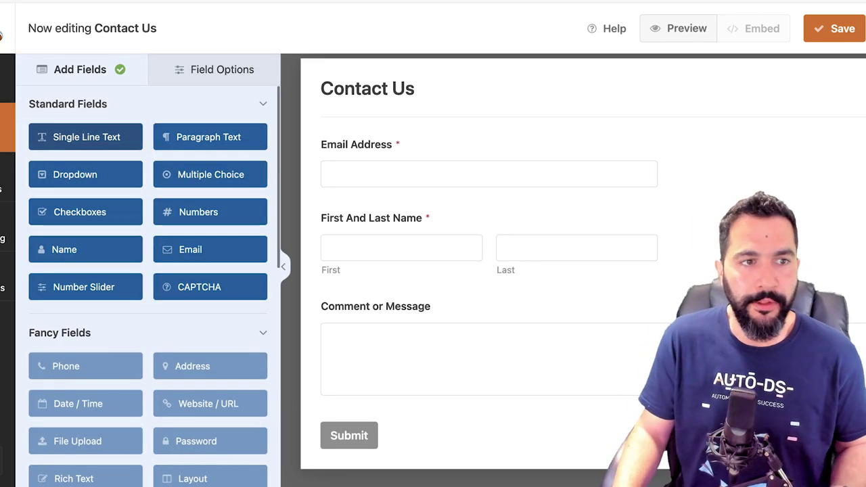
pyautogui.moveTo(86, 137); pyautogui.dragTo(601, 149)
pyautogui.click(600, 150)
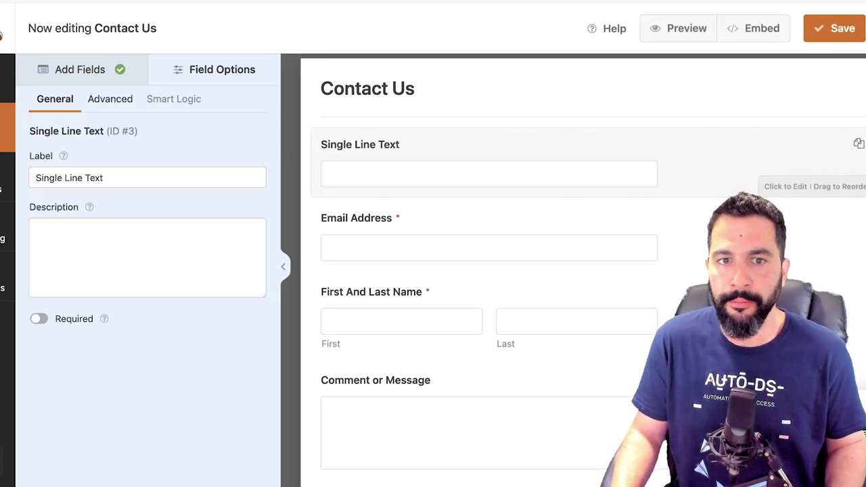
pyautogui.click(105, 177)
pyautogui.moveTo(105, 177); pyautogui.dragTo(9, 177)
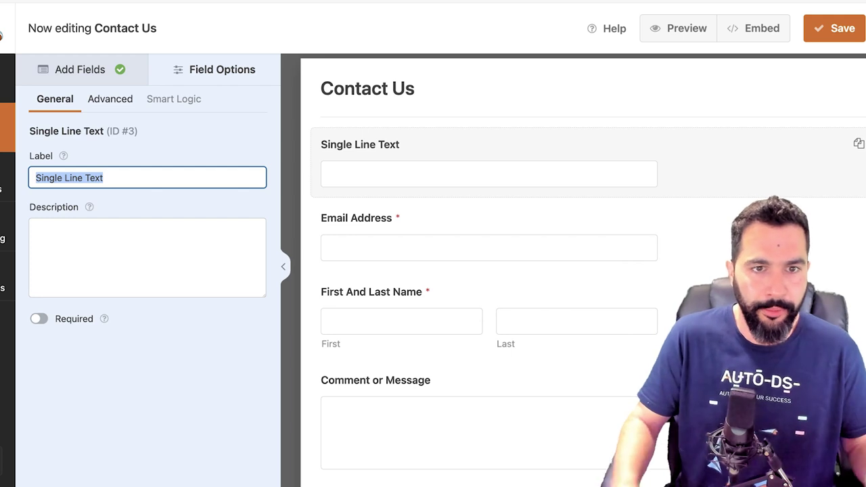
pyautogui.write('Topic')
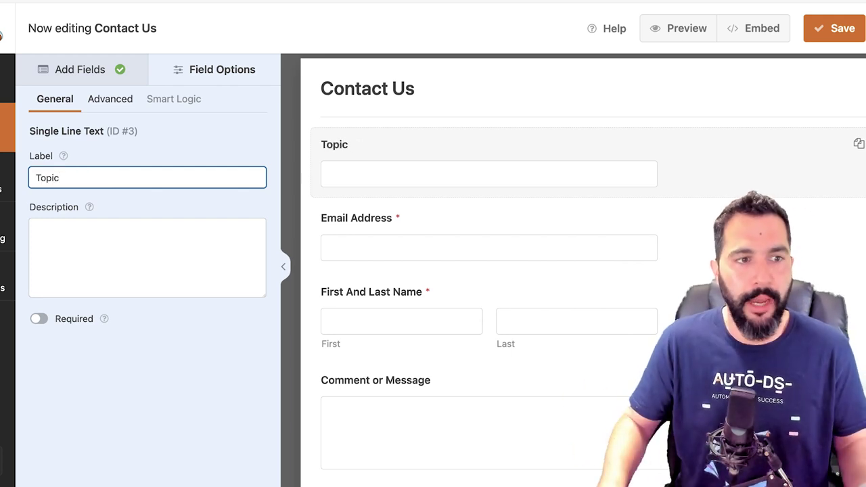
pyautogui.click(37, 229)
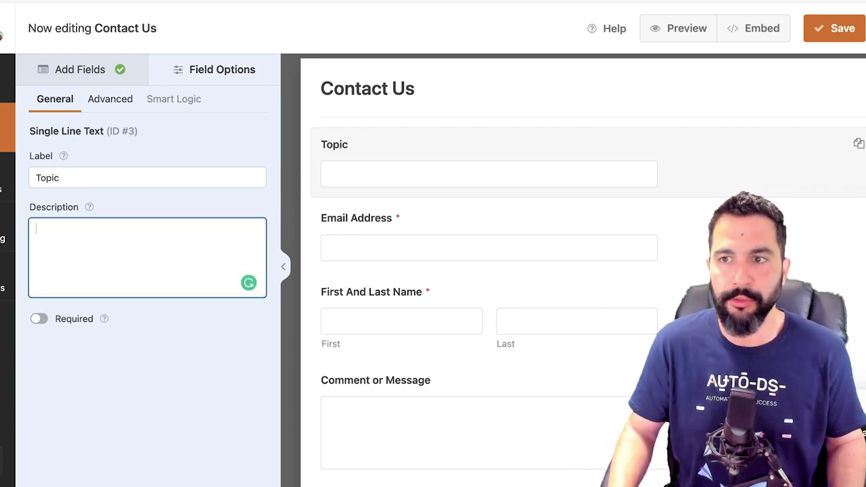
# Step: Delete the Topic field from the form and select the Email Address field
pyautogui.click(864, 143)
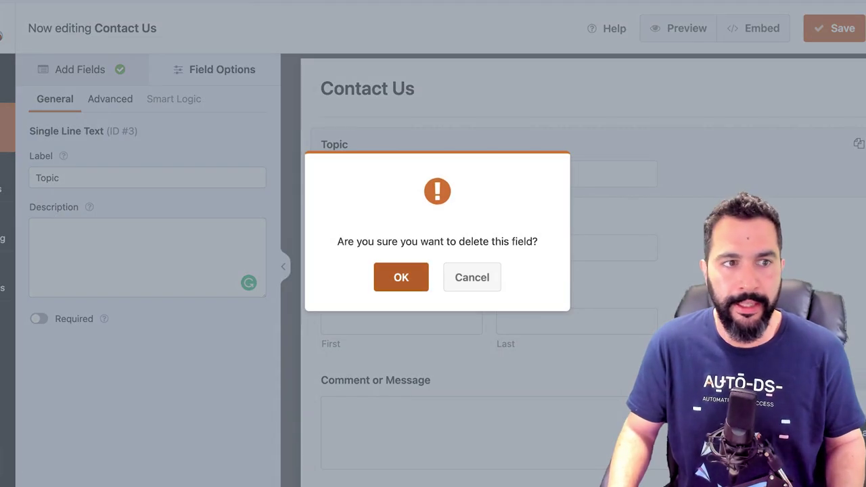
pyautogui.press('Return')
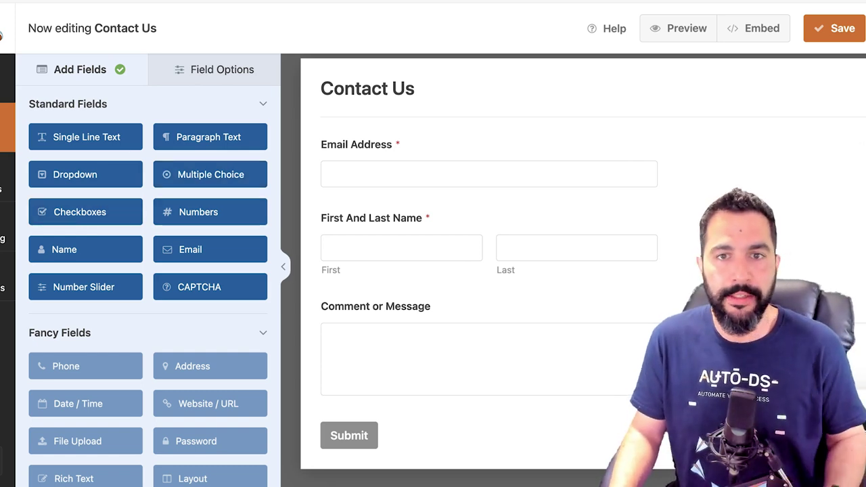
pyautogui.click(433, 167)
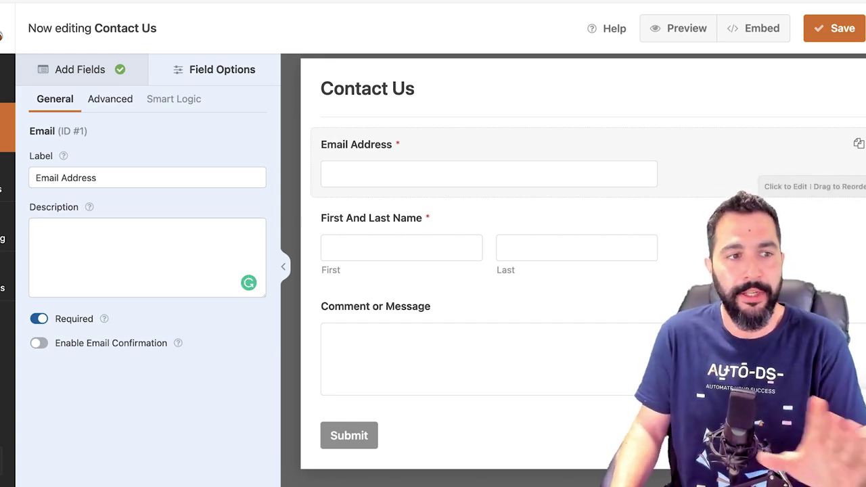
# Step: Save the form and fill a new page with the title Contact Us and the text "Let us know what's on your mind and we'll answer you shortly!"
pyautogui.click(833, 27)
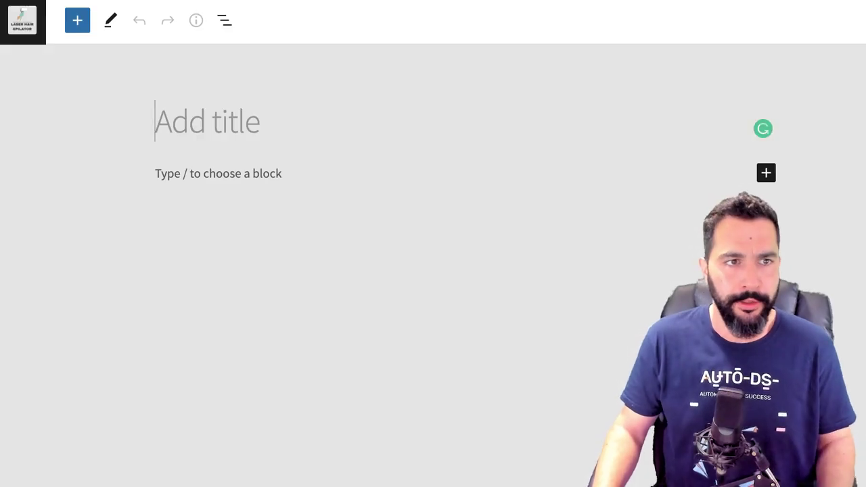
pyautogui.write('Contact Us')
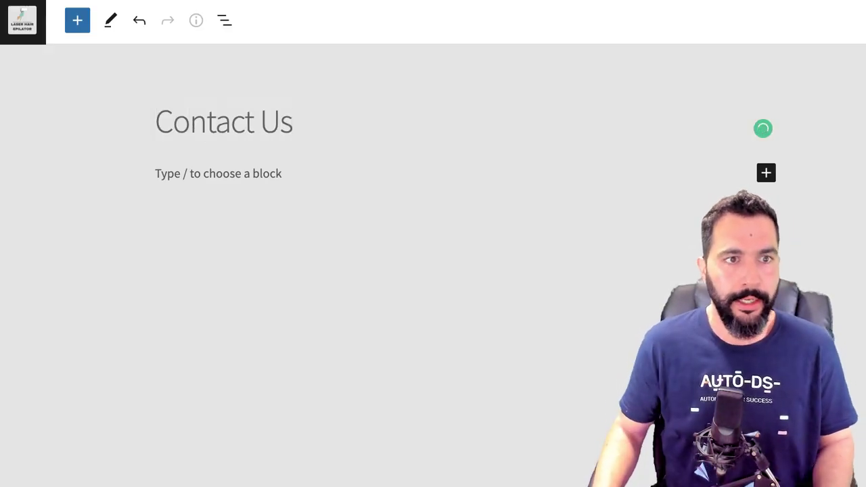
pyautogui.press('Return')
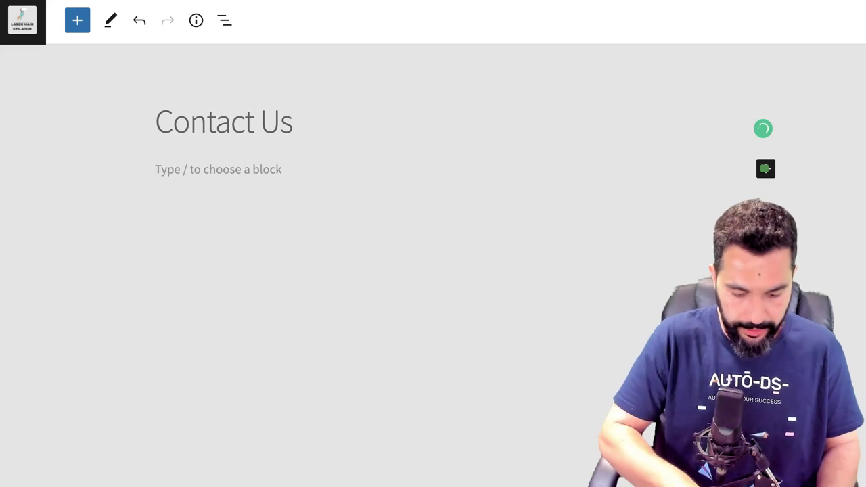
pyautogui.write("Let us know what's o")
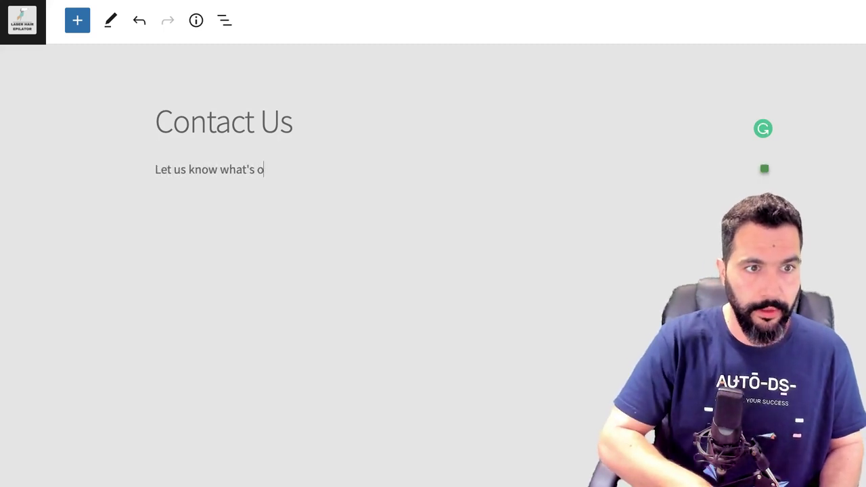
pyautogui.write("n your mind and we'll answer you shortly!")
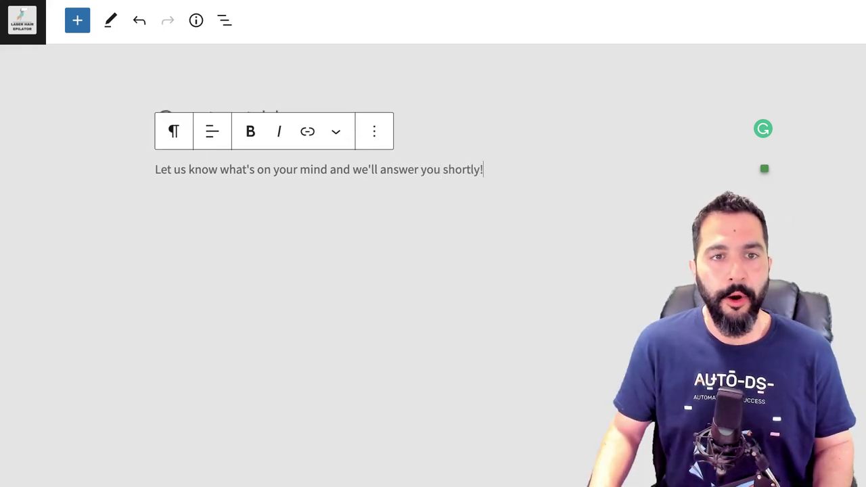
pyautogui.click(454, 209)
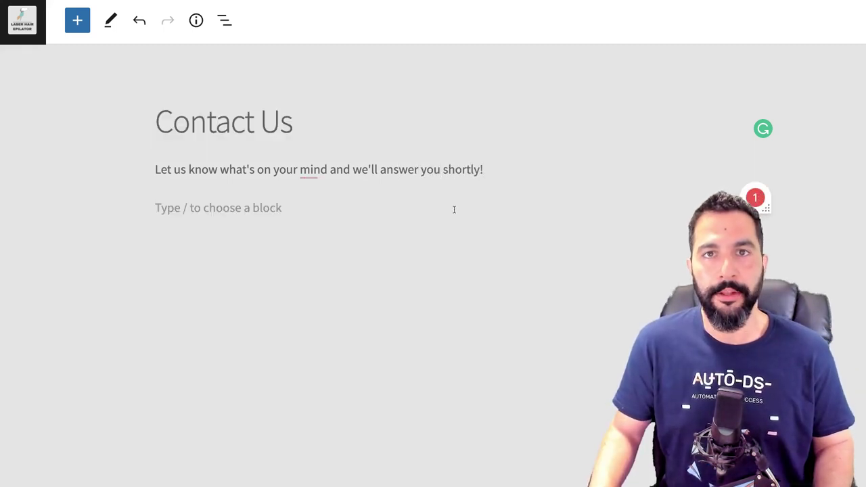
# Step: Insert a WPForms block below the paragraph and set it to display the Contact Us form
pyautogui.click(765, 207)
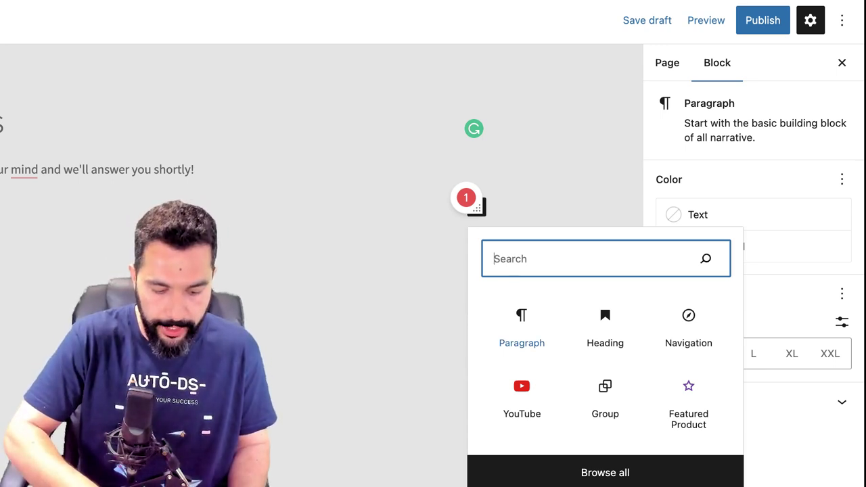
pyautogui.write('wpfor')
pyautogui.press('Tab')
pyautogui.press('Return')
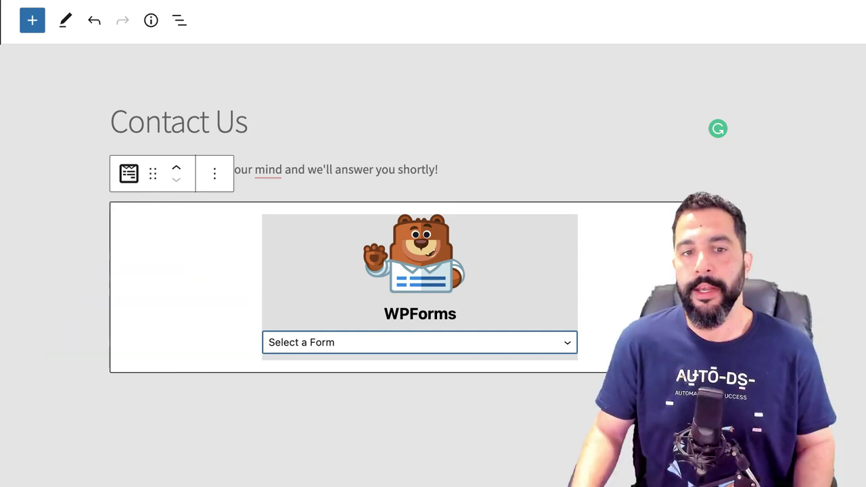
pyautogui.click(396, 342)
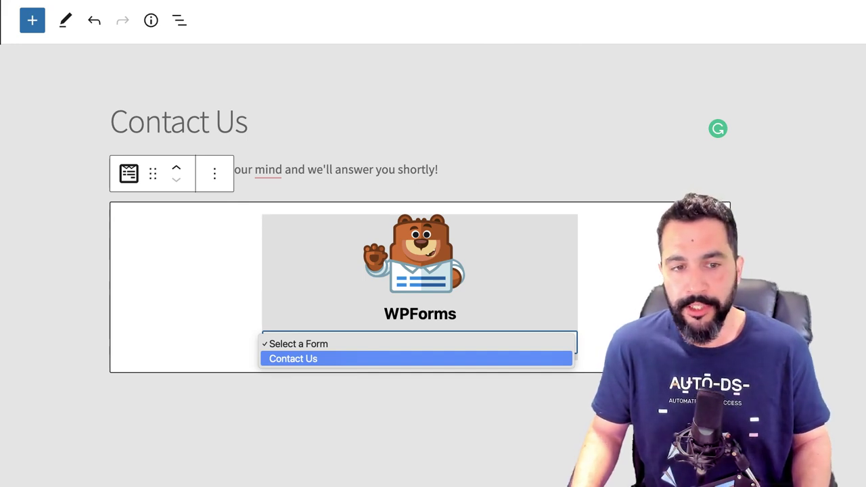
pyautogui.press('Return')
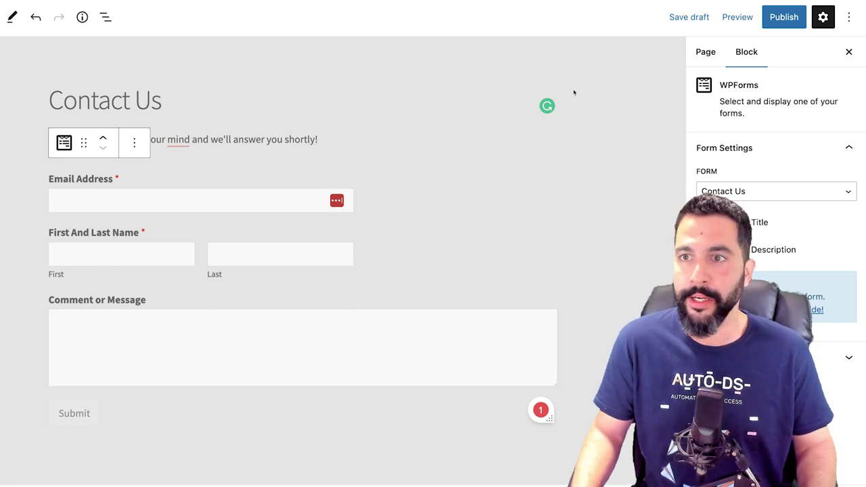
# Step: Preview the Contact Us page in a new tab, check its form fields, and return to the page editor
pyautogui.click(737, 16)
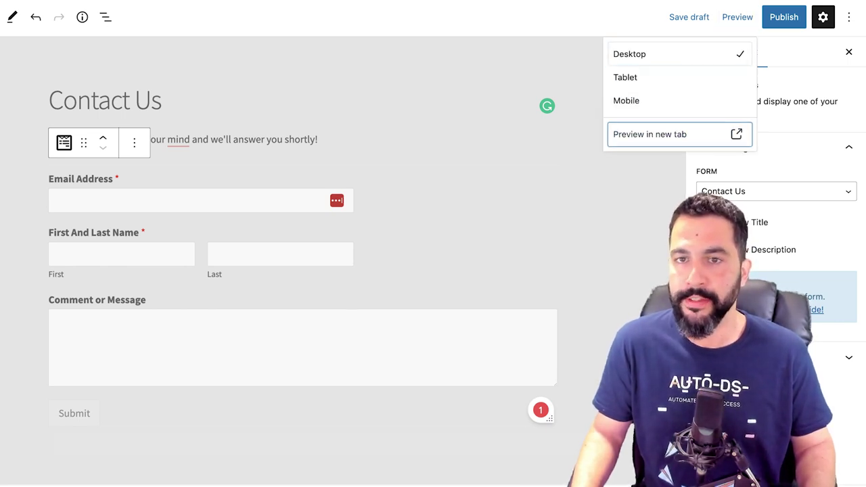
pyautogui.click(649, 134)
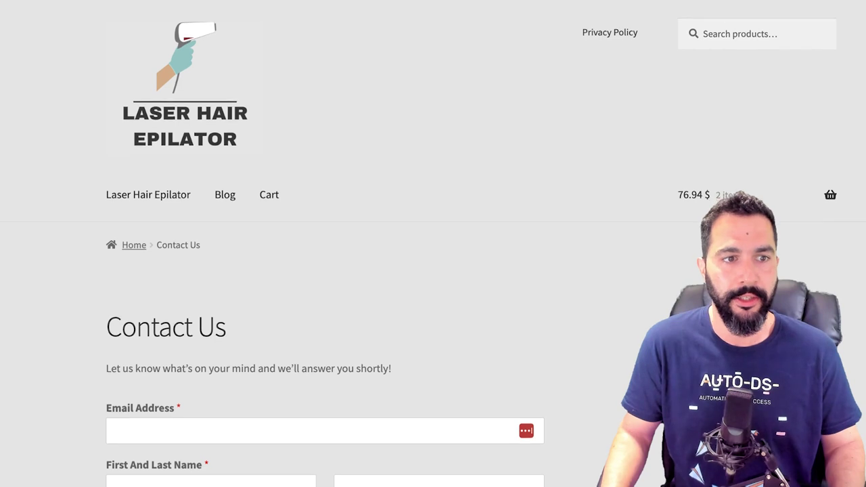
pyautogui.scroll(-3, 325, 304)
pyautogui.scroll(-1, 325, 270)
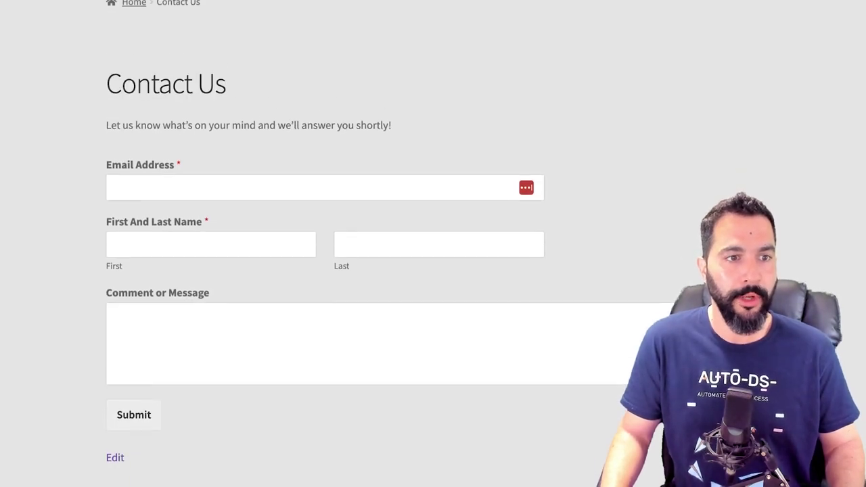
pyautogui.click(325, 146)
pyautogui.click(352, 405)
pyautogui.click(113, 273)
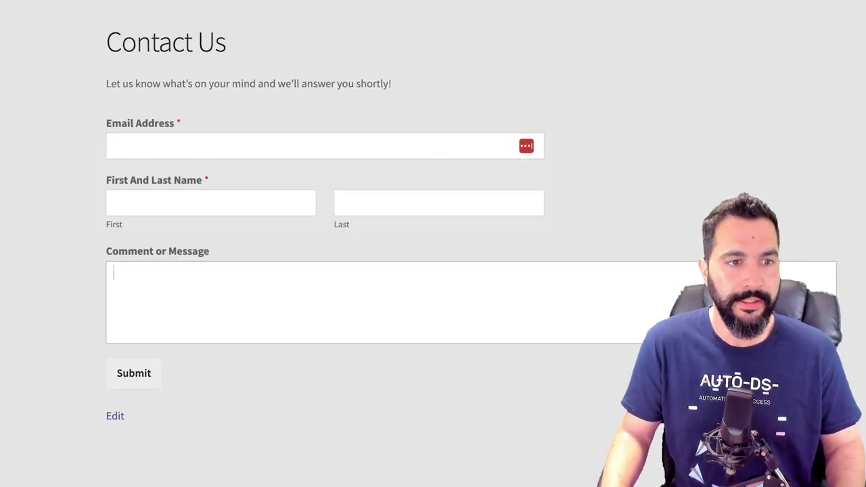
pyautogui.scroll(4, 325, 271)
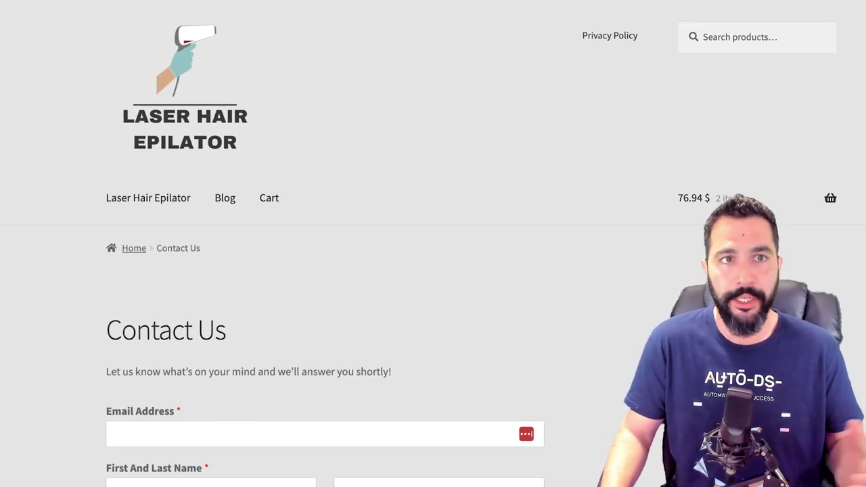
pyautogui.press('super+w')
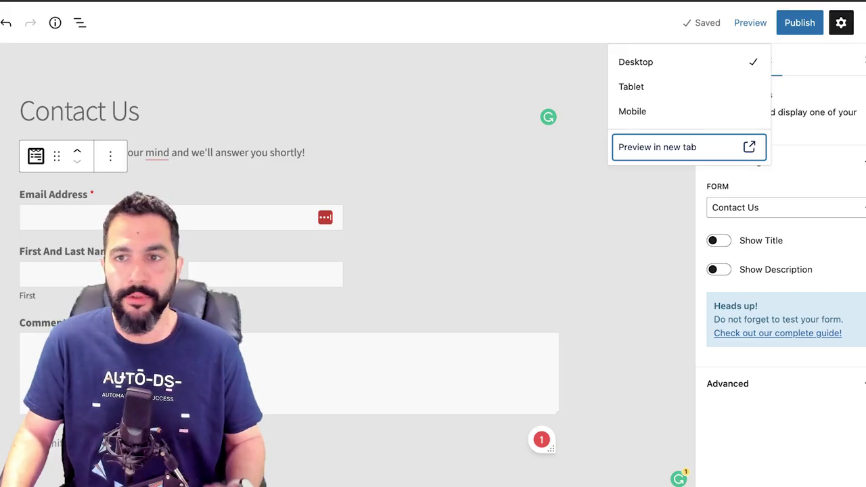
pyautogui.press('Escape')
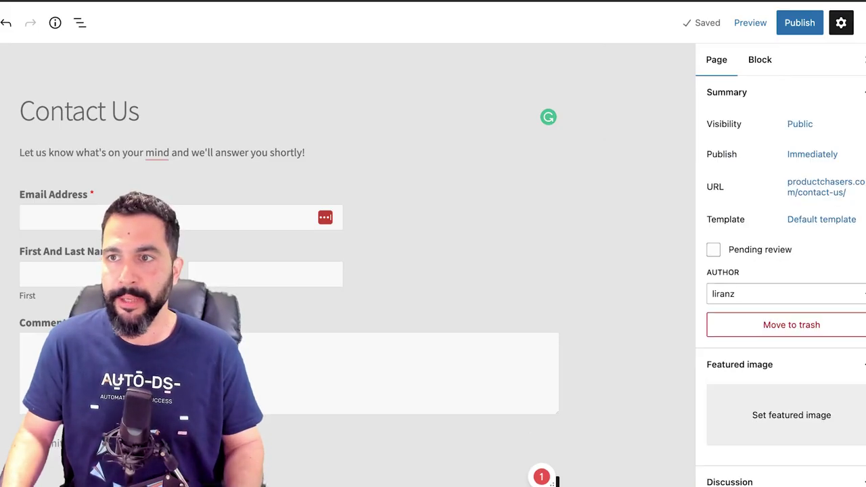
# Step: Publish the Contact Us page and select its page address
pyautogui.click(799, 23)
pyautogui.click(748, 23)
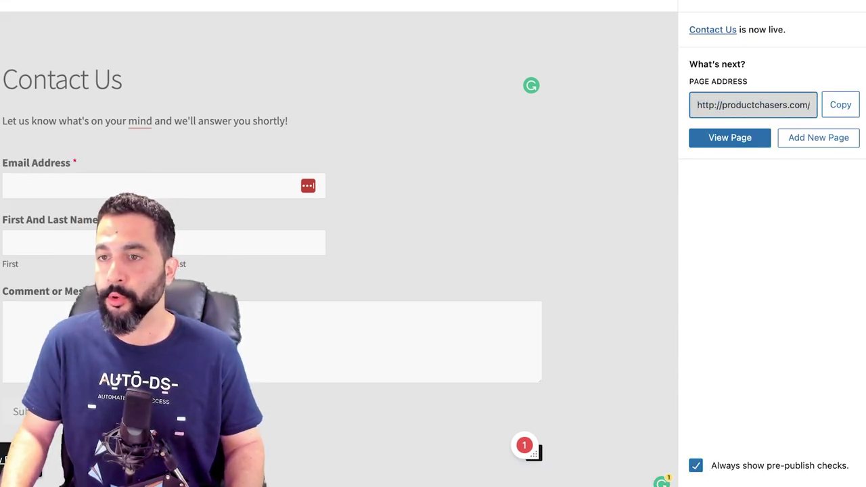
pyautogui.moveTo(758, 105); pyautogui.dragTo(820, 106)
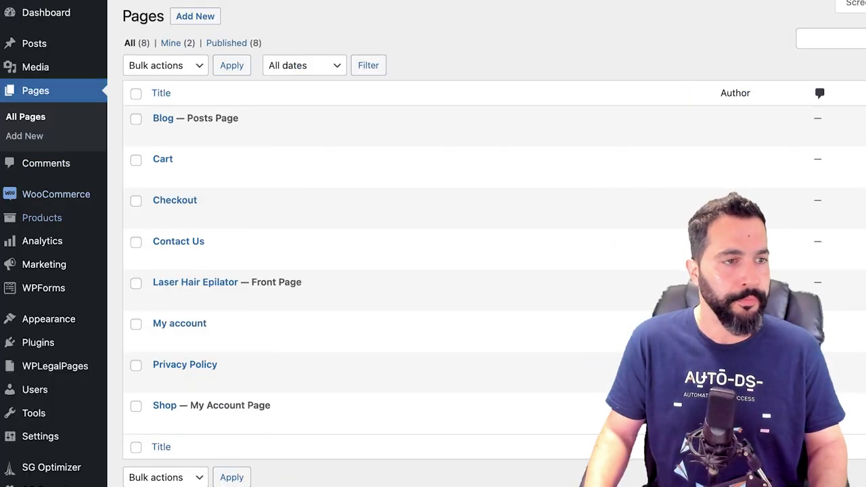
# Step: Add the Contact Us page to the Header Menu (Primary Menu) and save the menu
pyautogui.scroll(-1, 44, 287)
pyautogui.moveTo(48, 286)
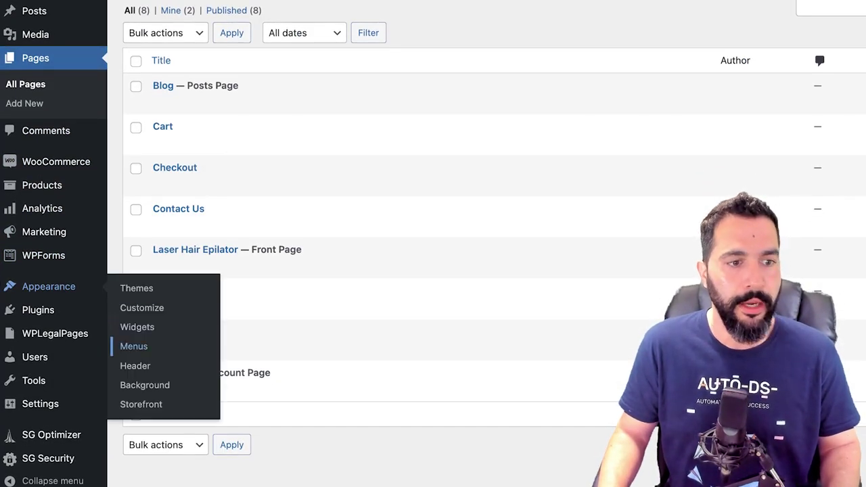
pyautogui.click(133, 346)
pyautogui.click(302, 93)
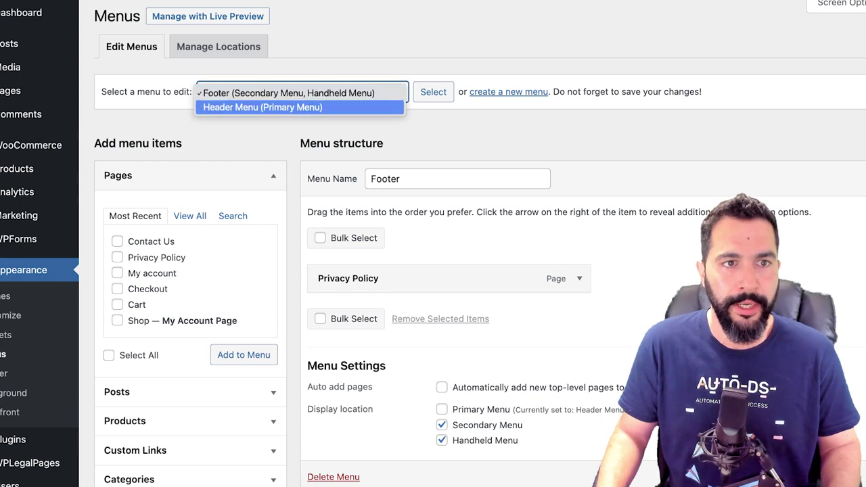
pyautogui.click(262, 108)
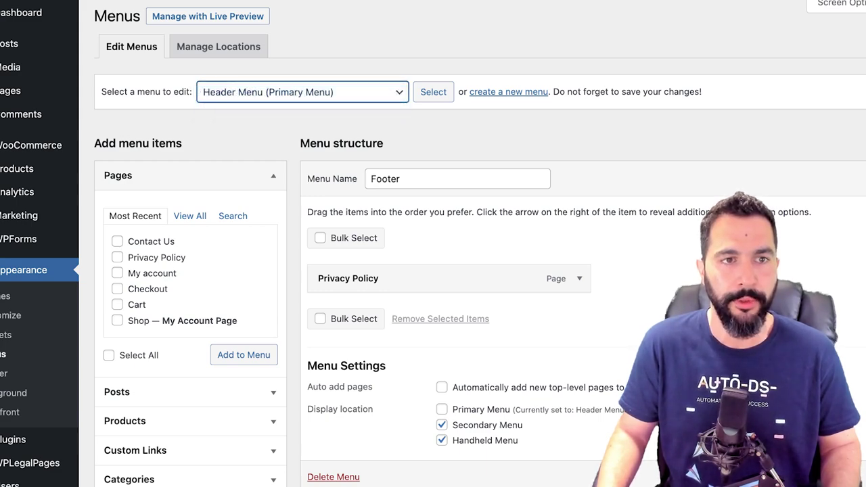
pyautogui.click(433, 92)
pyautogui.scroll(-2, 429, 120)
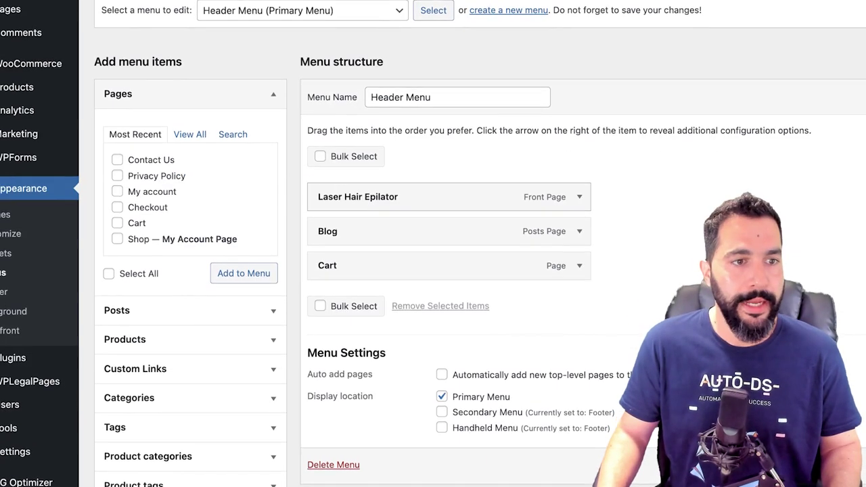
pyautogui.click(244, 272)
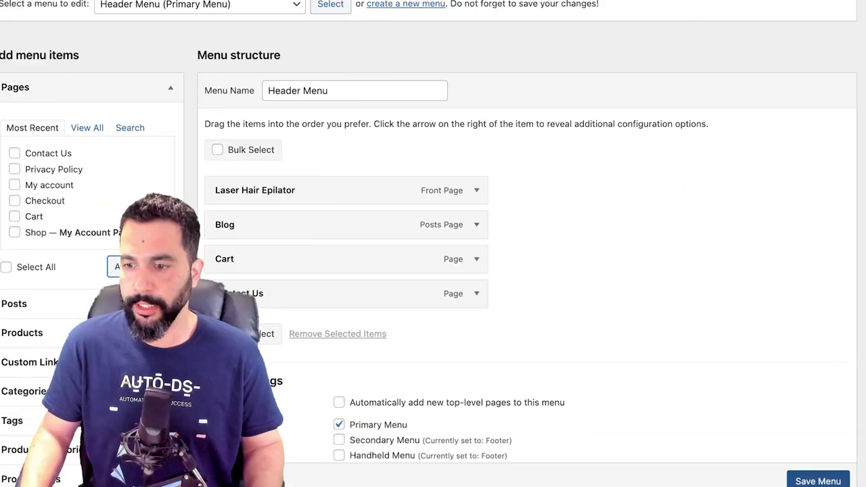
pyautogui.click(816, 453)
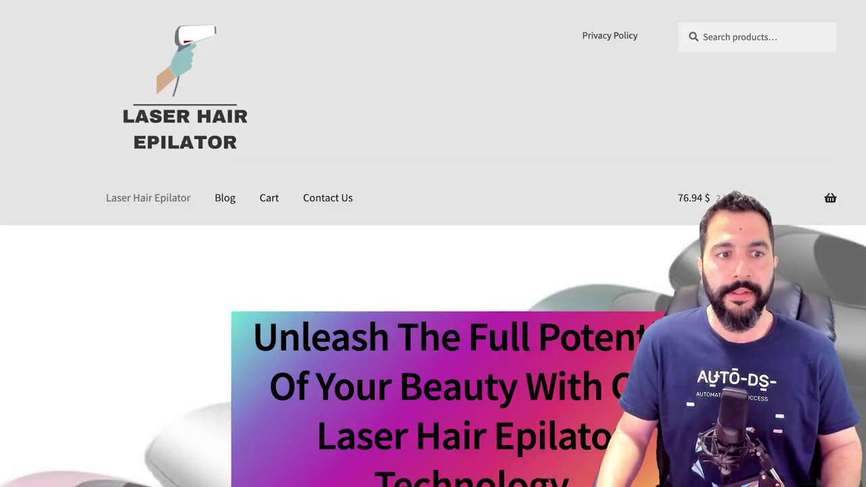
# Step: Check the storefront's header menu, follow its Contact Us link, and look over the published form
pyautogui.scroll(-3, 433, 271)
pyautogui.scroll(1, 327, 115)
pyautogui.scroll(-1, 327, 115)
pyautogui.click(328, 110)
pyautogui.scroll(-5, 432, 271)
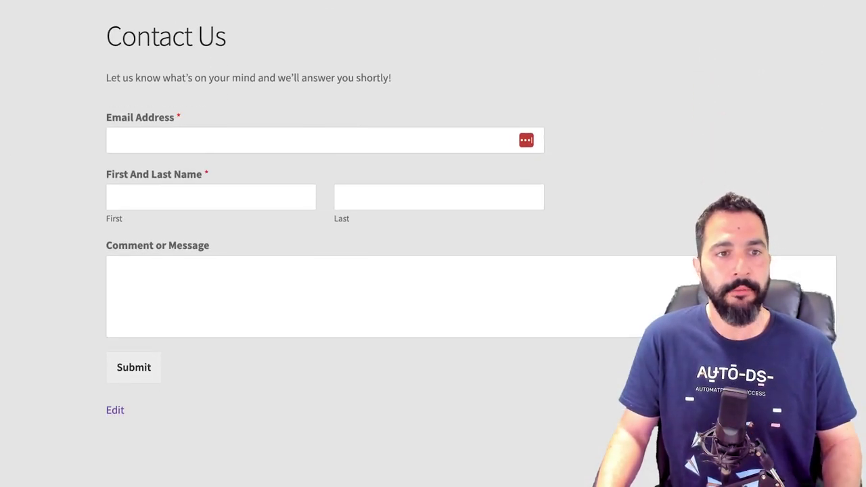
pyautogui.scroll(1, 433, 271)
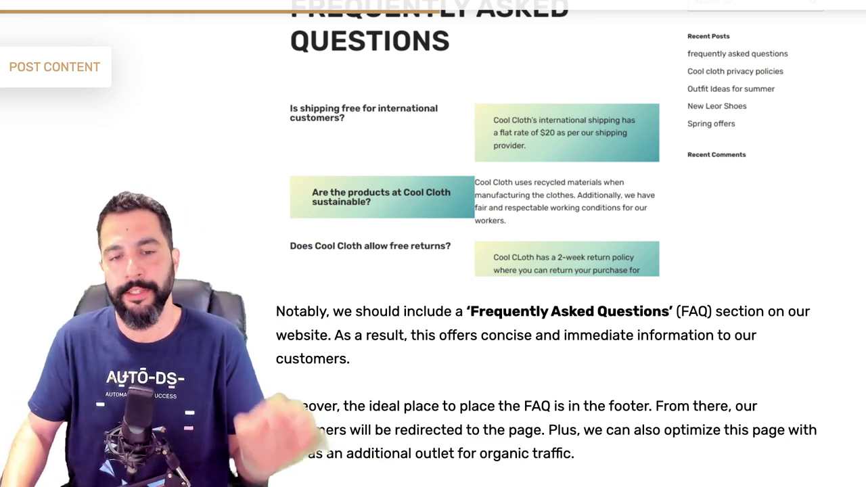
# Step: Examine the article's sections on policy pages, the Frequently Asked Questions page and contact pages
pyautogui.scroll(-5, 552, 271)
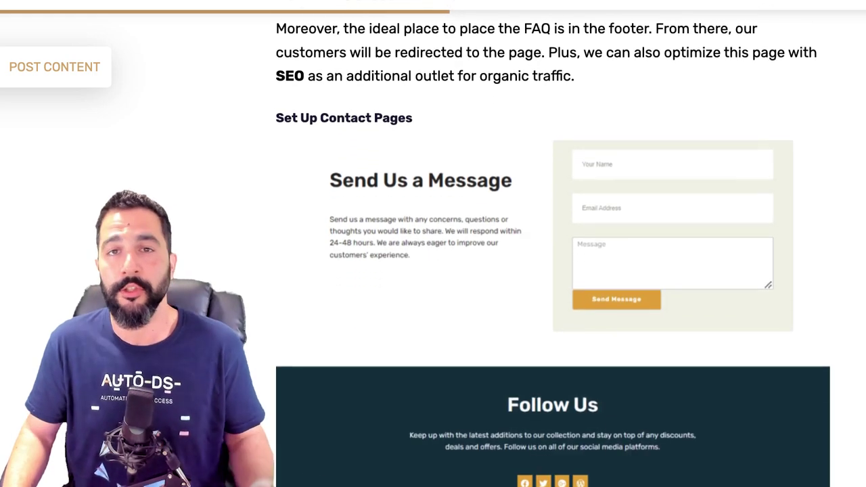
pyautogui.scroll(-5, 552, 243)
pyautogui.scroll(9, 552, 243)
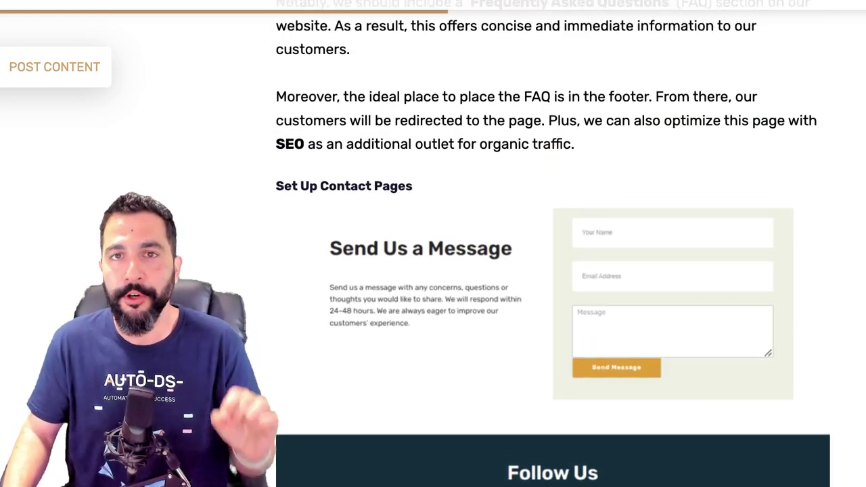
pyautogui.scroll(7, 552, 244)
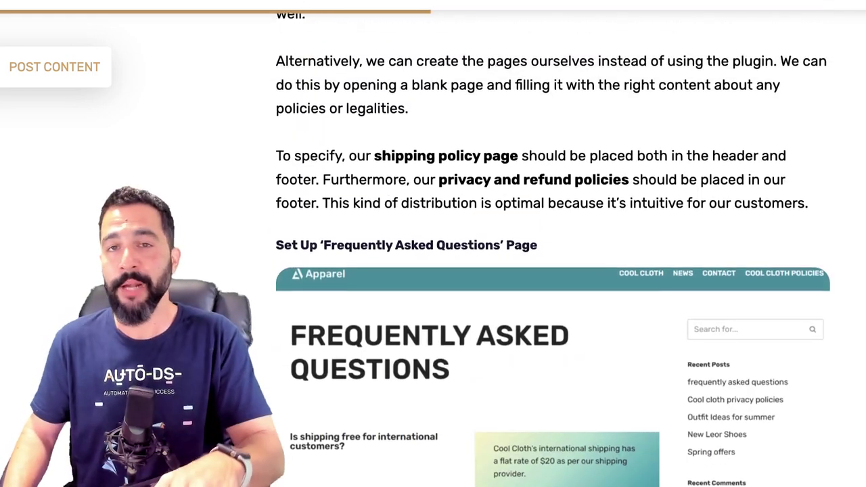
pyautogui.scroll(-9, 552, 243)
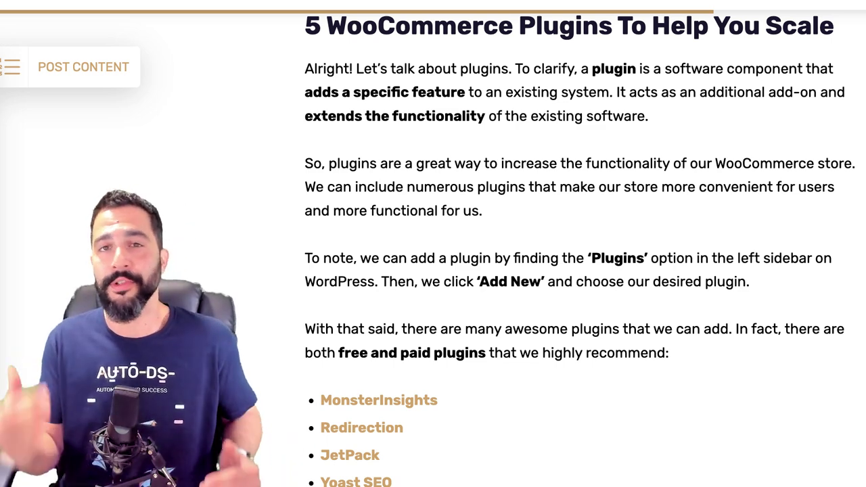
# Step: Examine the article's list of recommended WooCommerce plugins and its MonsterInsights section
pyautogui.scroll(-4, 582, 251)
pyautogui.scroll(2, 581, 251)
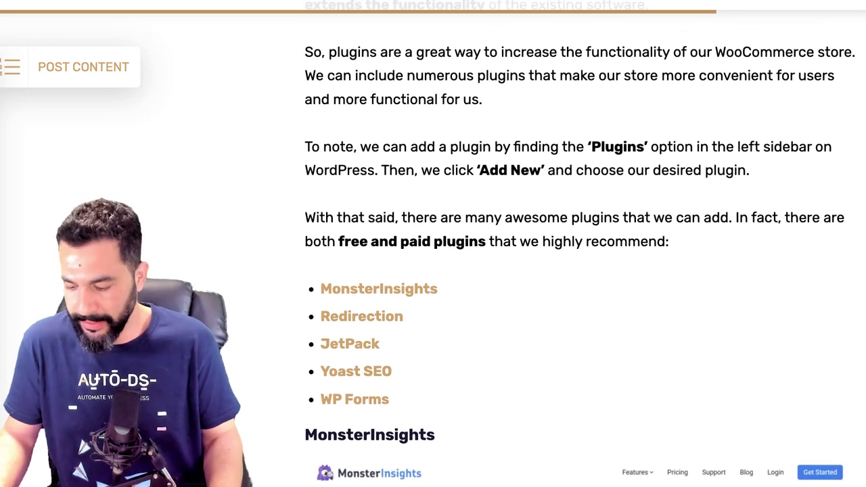
pyautogui.scroll(-4, 568, 270)
pyautogui.scroll(-3, 567, 244)
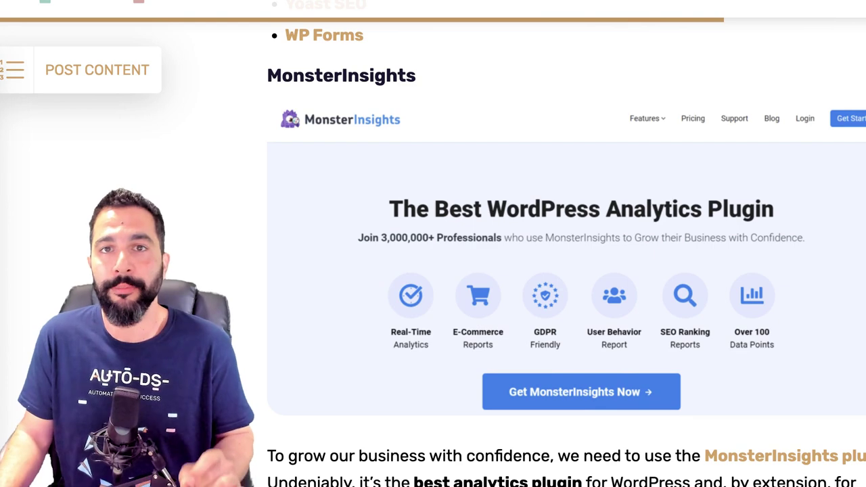
pyautogui.scroll(2, 566, 244)
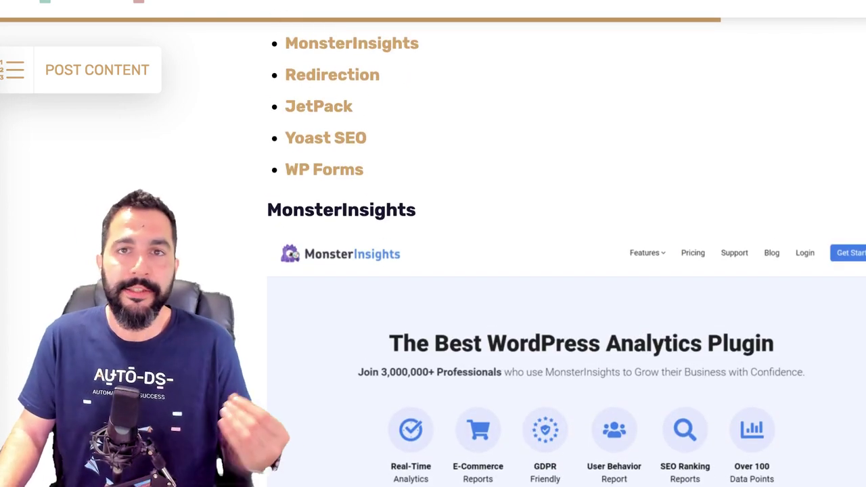
pyautogui.scroll(1, 566, 257)
pyautogui.scroll(-3, 566, 257)
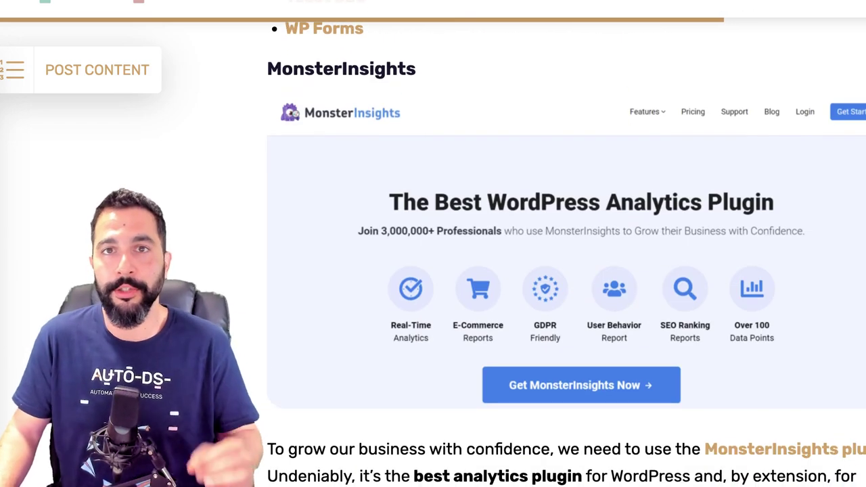
# Step: Examine the article's MonsterInsights section and compare it with the Analytics options in the store's WordPress dashboard
pyautogui.scroll(-1, 566, 257)
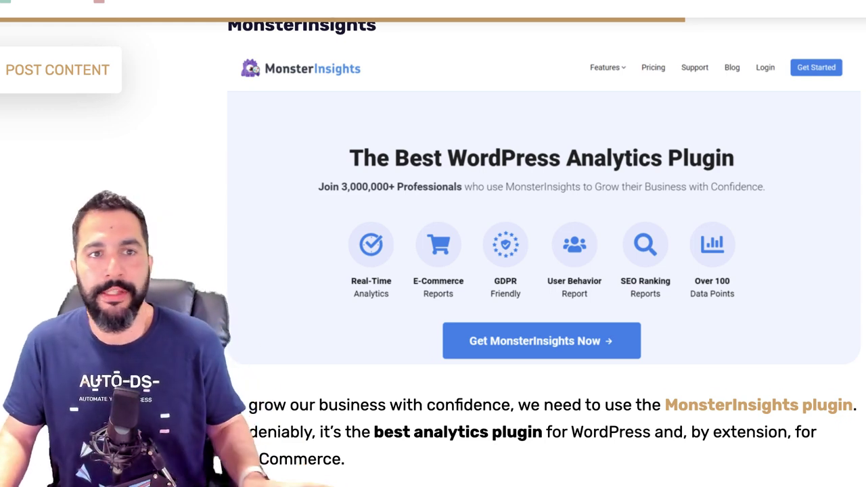
pyautogui.scroll(1, 544, 255)
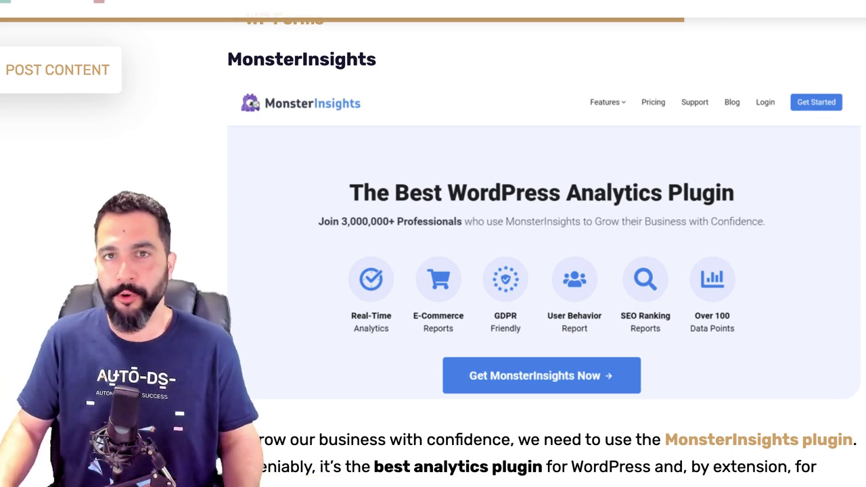
pyautogui.scroll(-1, 544, 243)
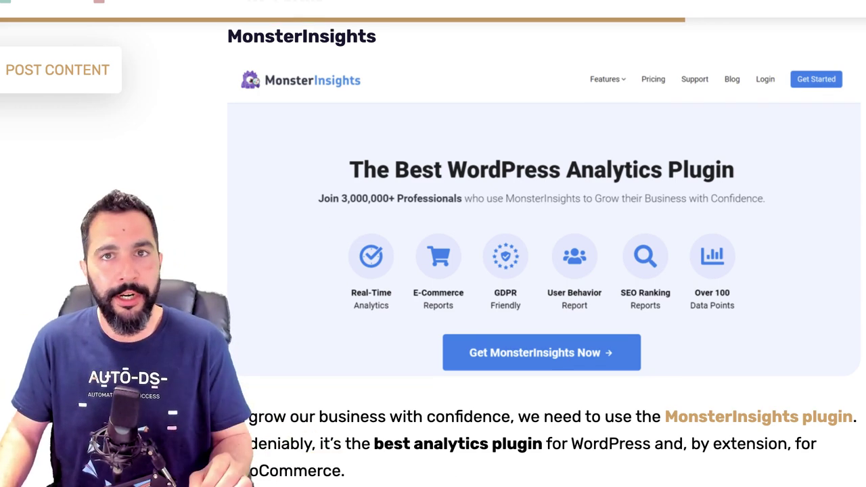
pyautogui.scroll(1, 543, 243)
pyautogui.scroll(-1, 544, 243)
pyautogui.hscroll(-1, 544, 243)
pyautogui.scroll(-1, 568, 270)
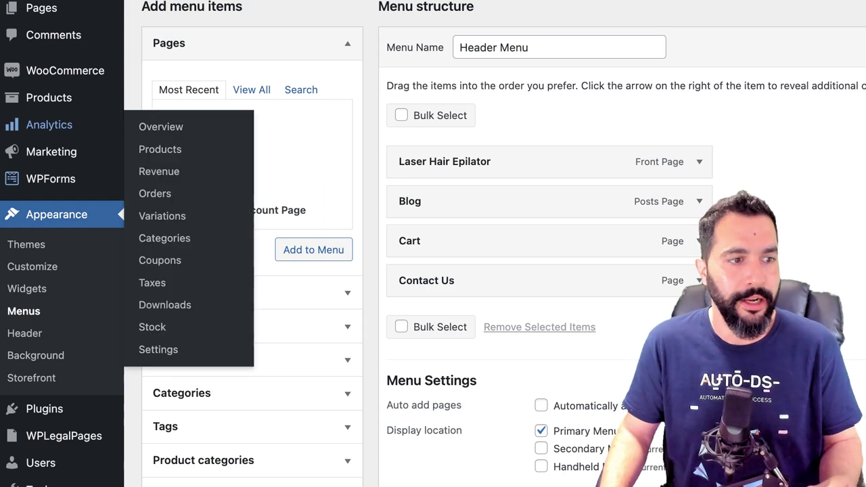
pyautogui.scroll(-2, 40, 348)
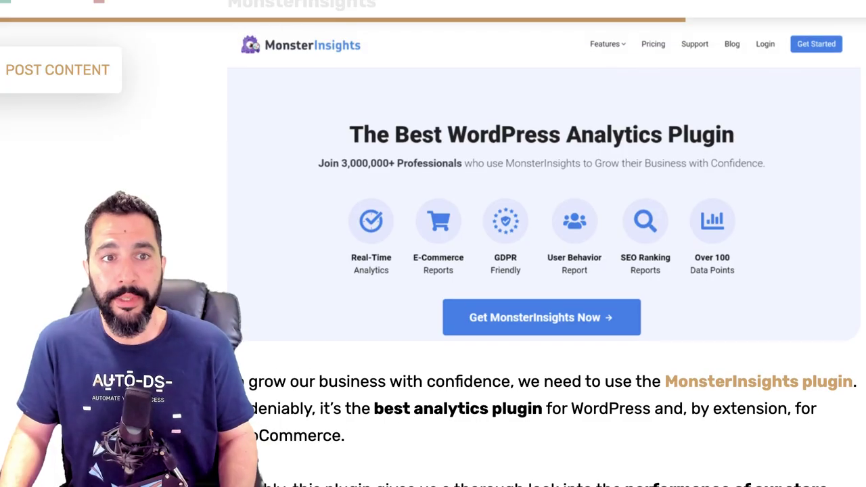
# Step: Examine the article's sections on the Redirection and Jetpack plugins
pyautogui.scroll(-8, 544, 270)
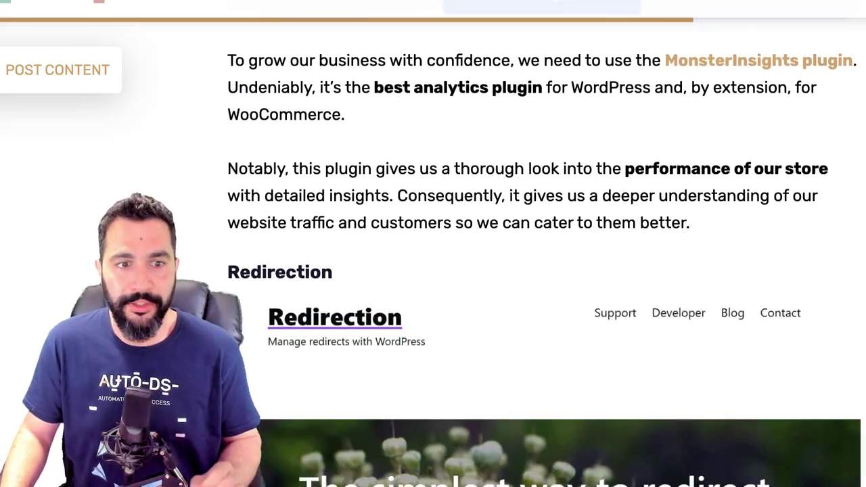
pyautogui.scroll(-1, 544, 271)
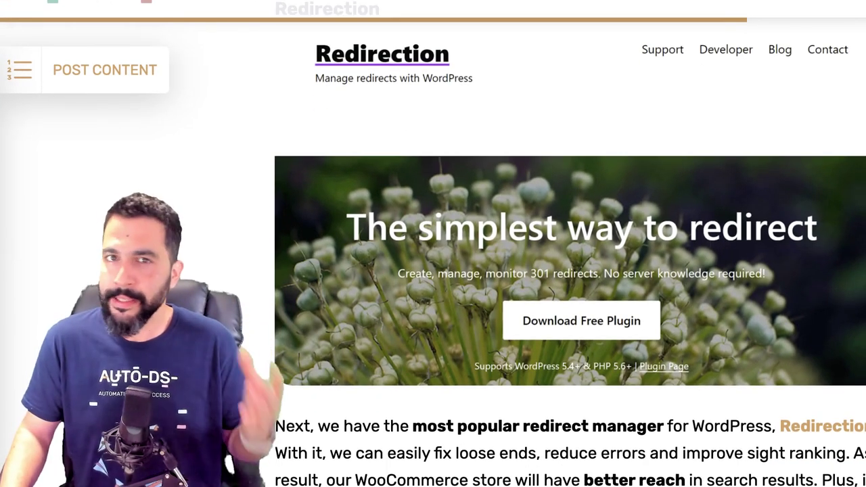
pyautogui.scroll(-3, 568, 257)
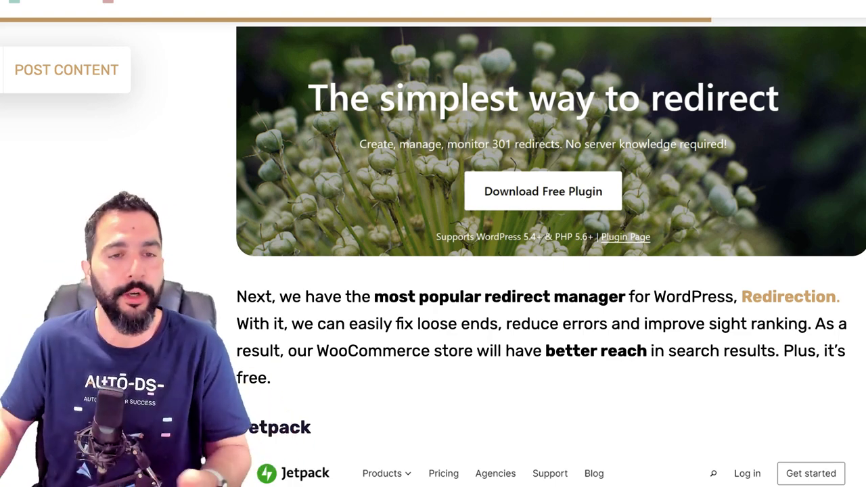
pyautogui.scroll(2, 551, 257)
pyautogui.scroll(-4, 551, 257)
pyautogui.scroll(-4, 550, 244)
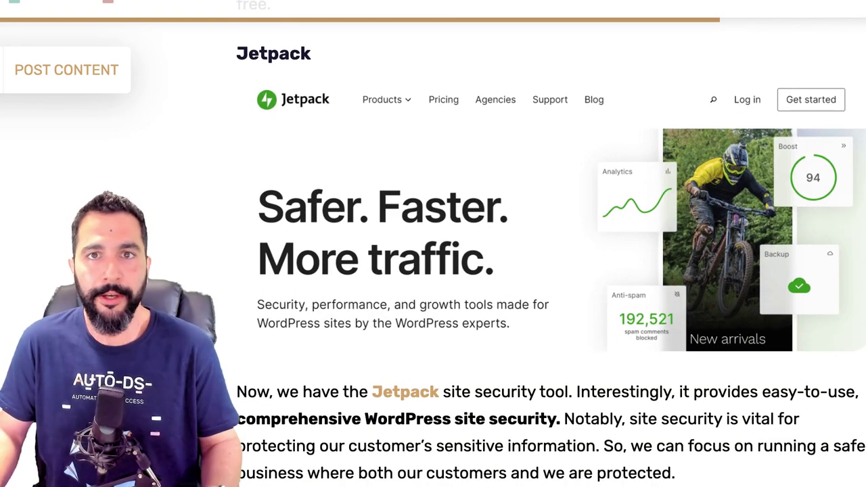
pyautogui.scroll(-1, 550, 243)
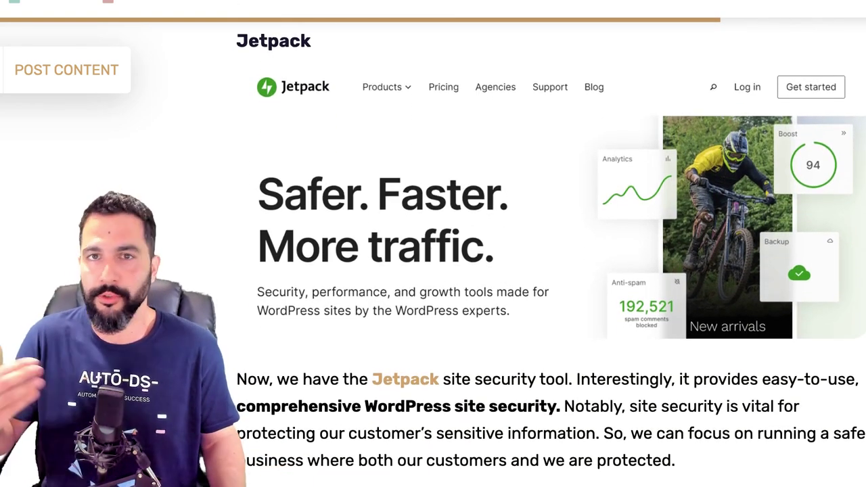
pyautogui.scroll(-1, 550, 243)
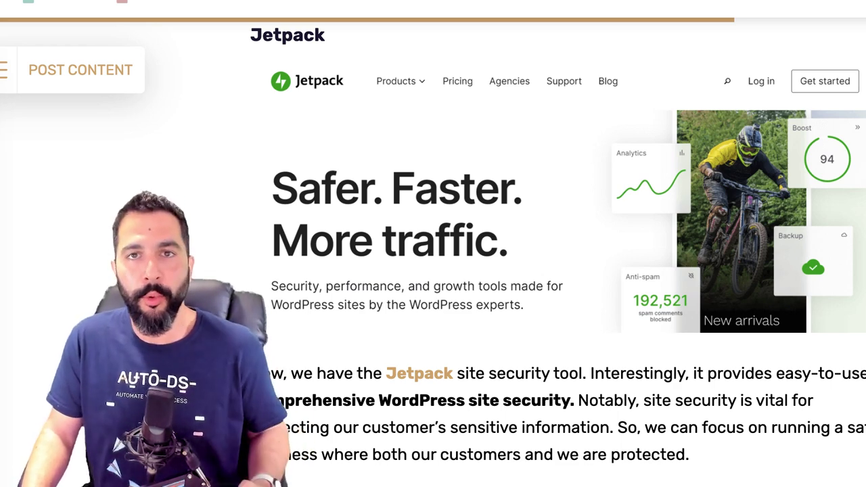
# Step: Examine the article's Yoast SEO section, including its paragraphs on the free version and on-page content tips
pyautogui.scroll(-6, 558, 271)
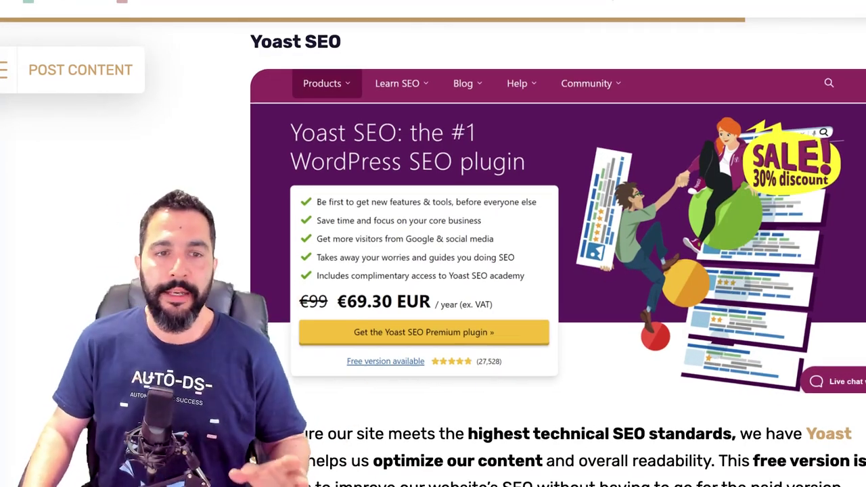
pyautogui.scroll(-1, 557, 271)
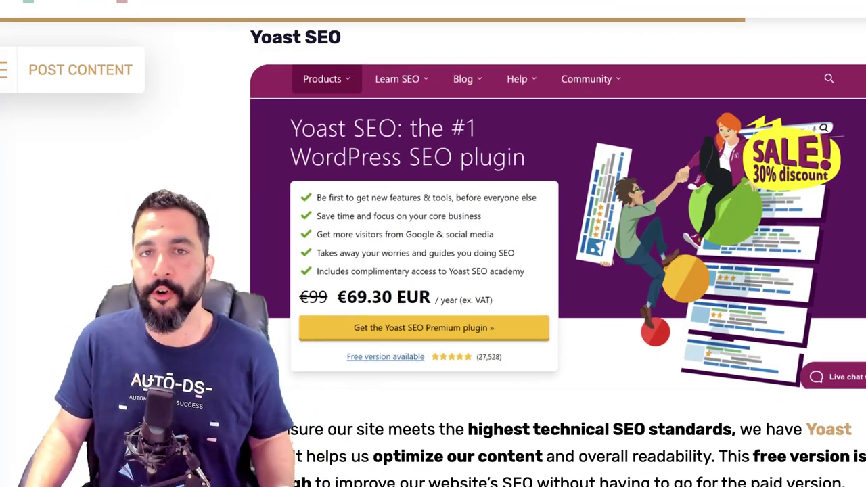
pyautogui.scroll(1, 557, 271)
pyautogui.scroll(-1, 558, 271)
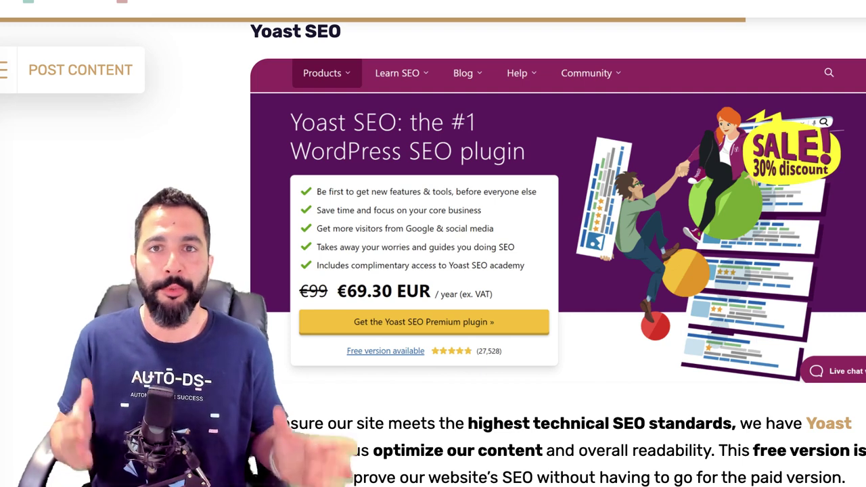
pyautogui.doubleClick(323, 32)
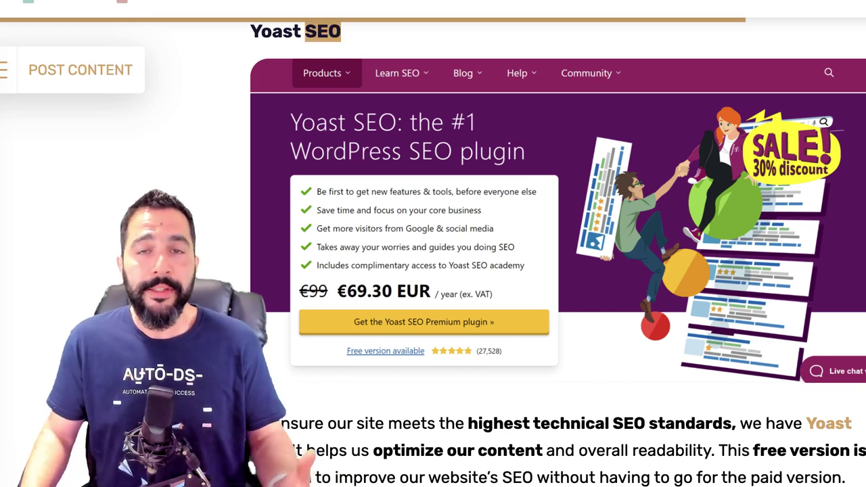
pyautogui.scroll(1, 557, 254)
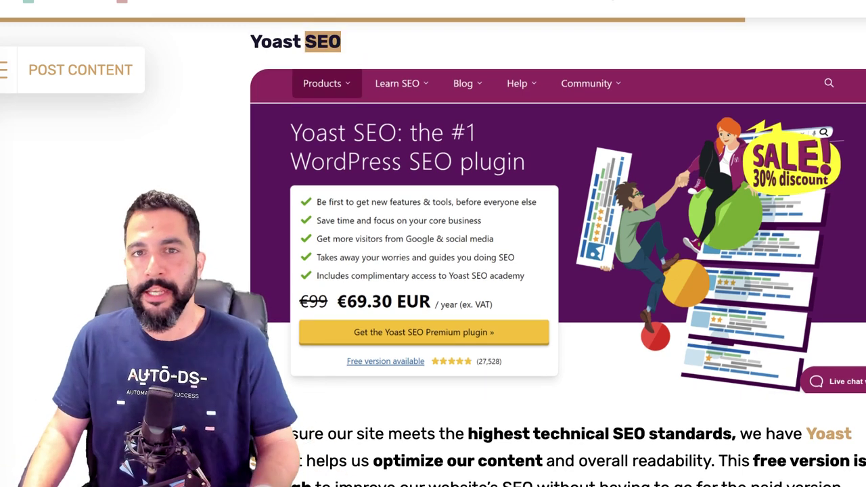
pyautogui.scroll(-3, 558, 254)
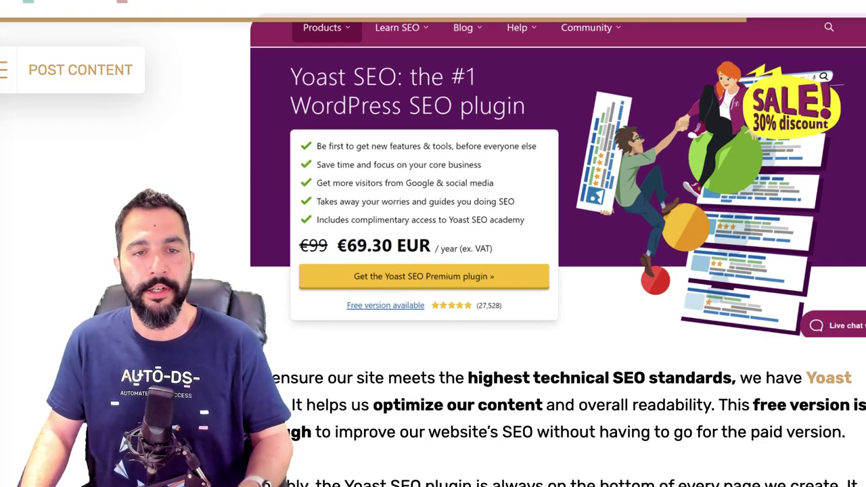
pyautogui.scroll(-3, 558, 255)
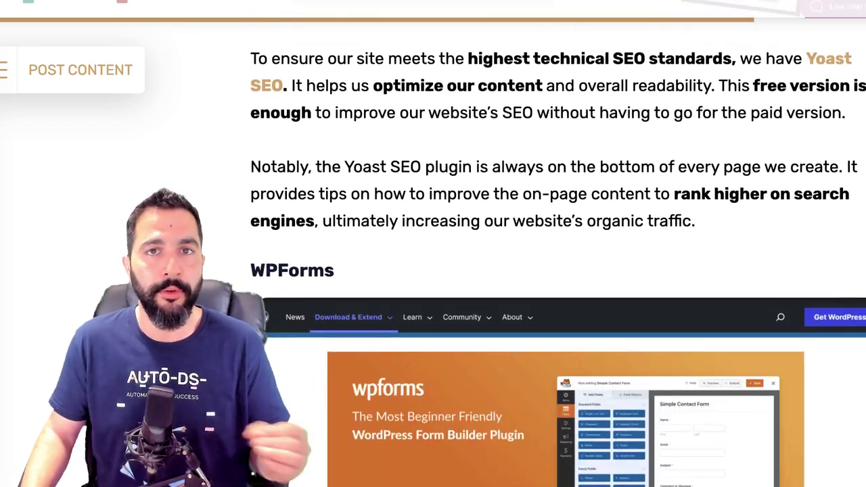
# Step: Examine the article's WPForms section and its description of the form builder plugin
pyautogui.scroll(-1, 558, 255)
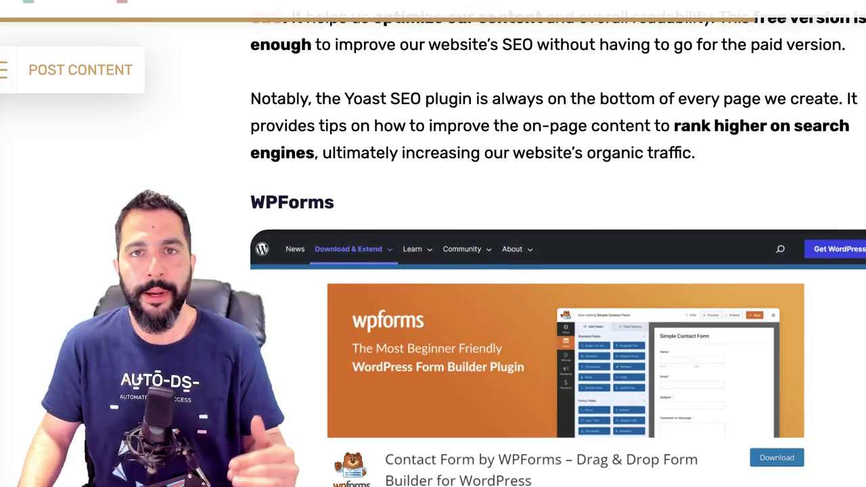
pyautogui.scroll(-2, 558, 254)
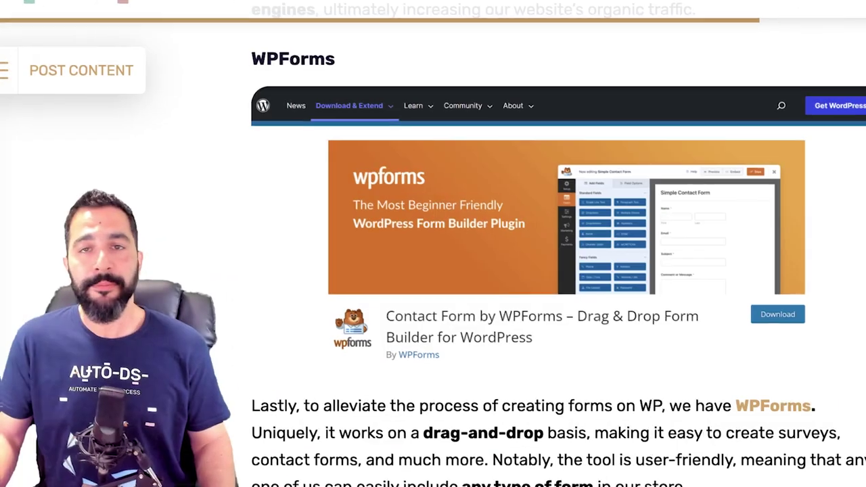
pyautogui.scroll(-1, 558, 254)
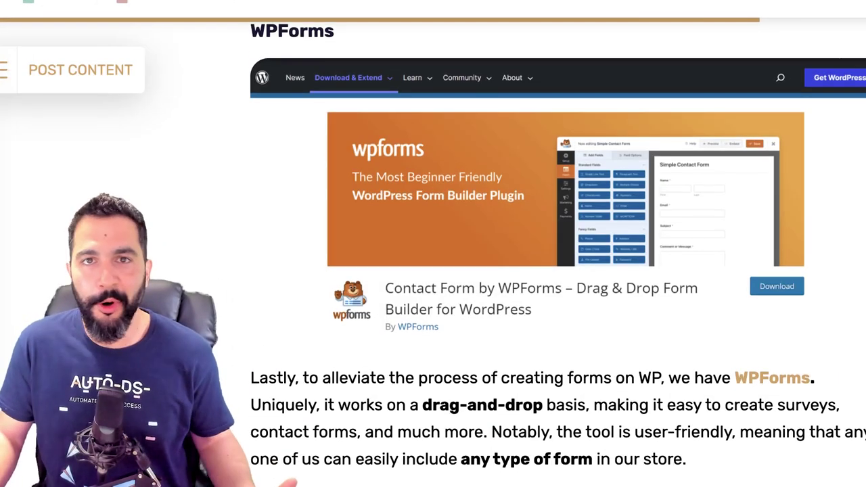
pyautogui.scroll(-4, 557, 254)
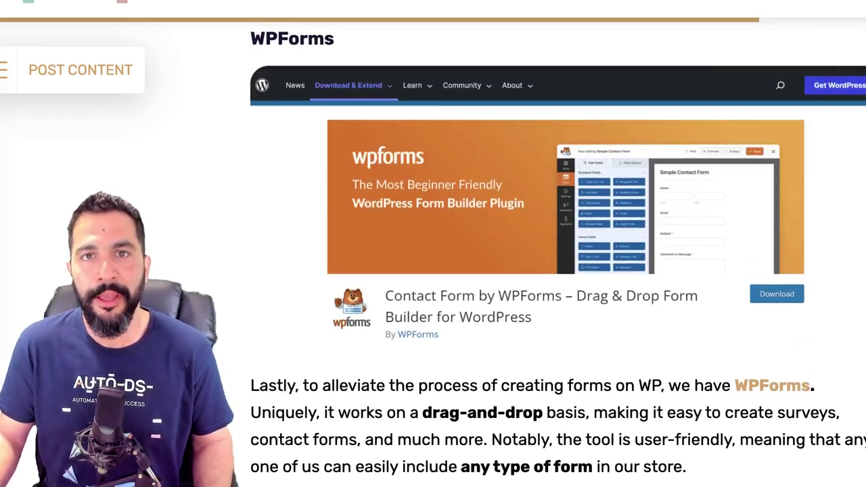
pyautogui.scroll(1, 557, 255)
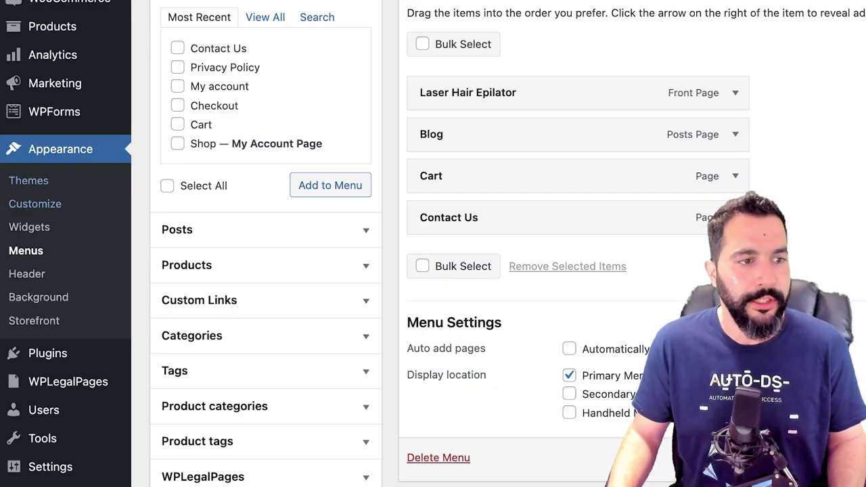
# Step: Go to the WordPress dashboard's page for adding plugins and search by keyword for "reviews aliexpress"
pyautogui.moveTo(47, 353)
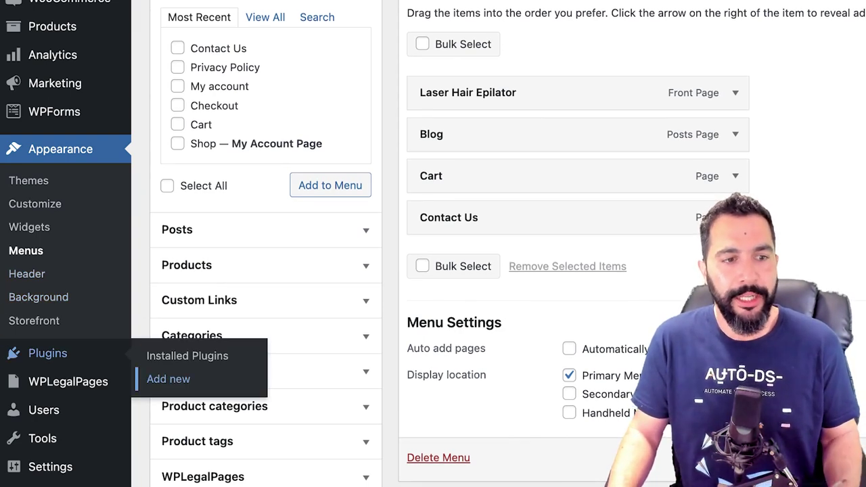
pyautogui.click(169, 379)
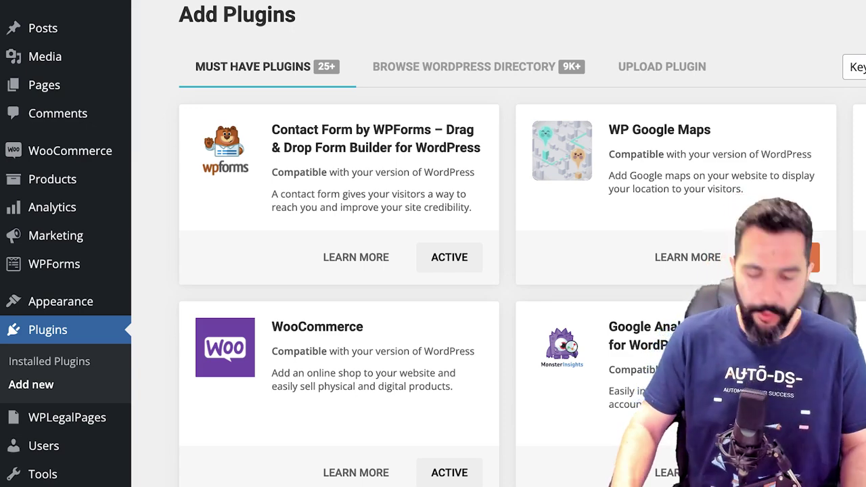
pyautogui.write('reviews aliexpress')
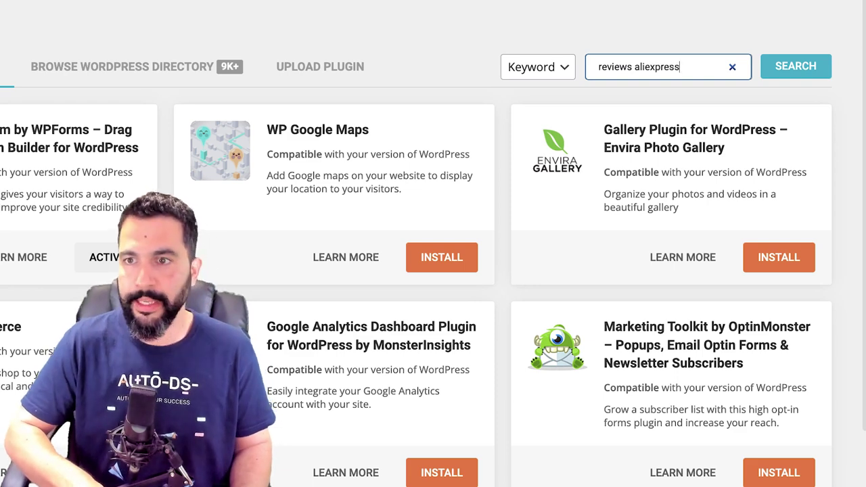
pyautogui.press('Return')
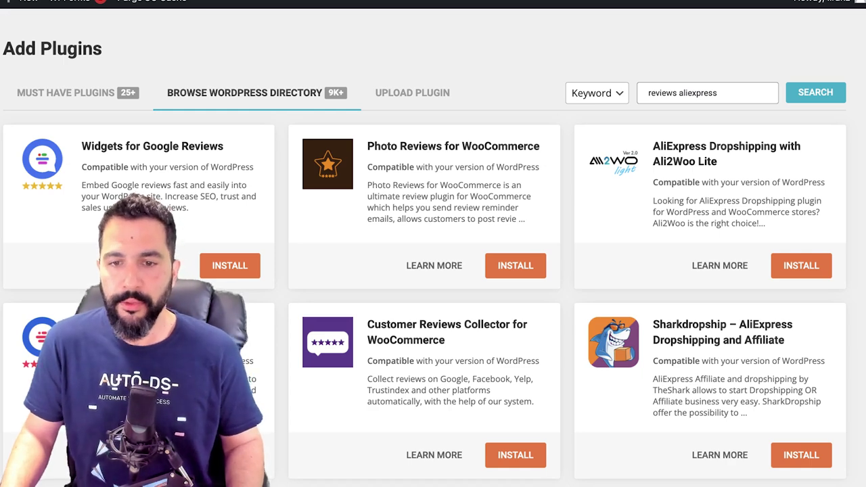
# Step: Examine the WordPress.org page of the IRivYou plugin for AliExpress and Amazon reviews, including its description, version details and ratings
pyautogui.moveTo(422, 402); pyautogui.dragTo(401, 380)
pyautogui.click(401, 380)
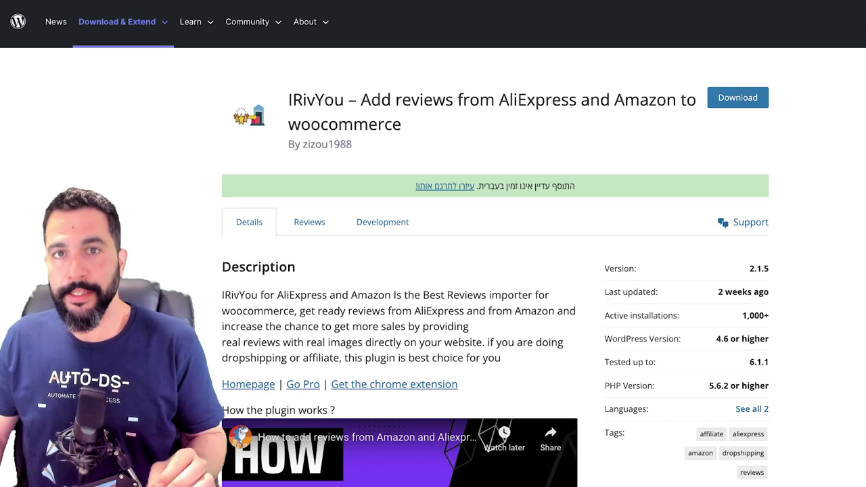
pyautogui.scroll(-3, 382, 101)
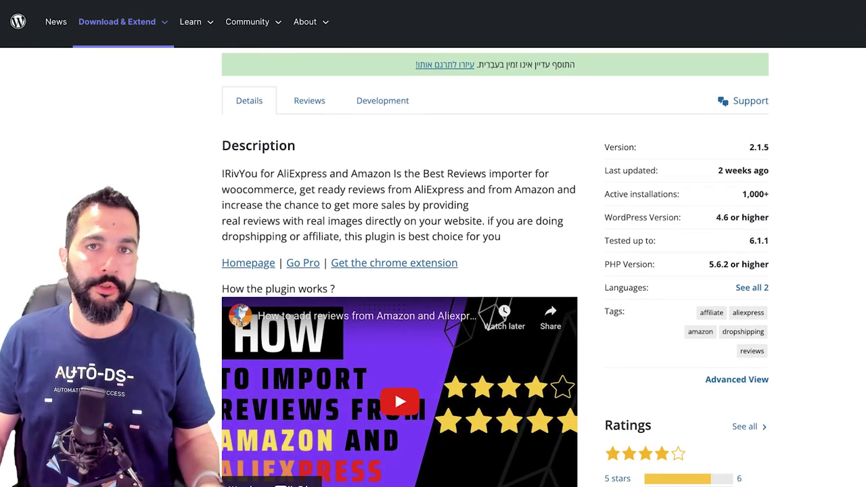
pyautogui.scroll(5, 382, 101)
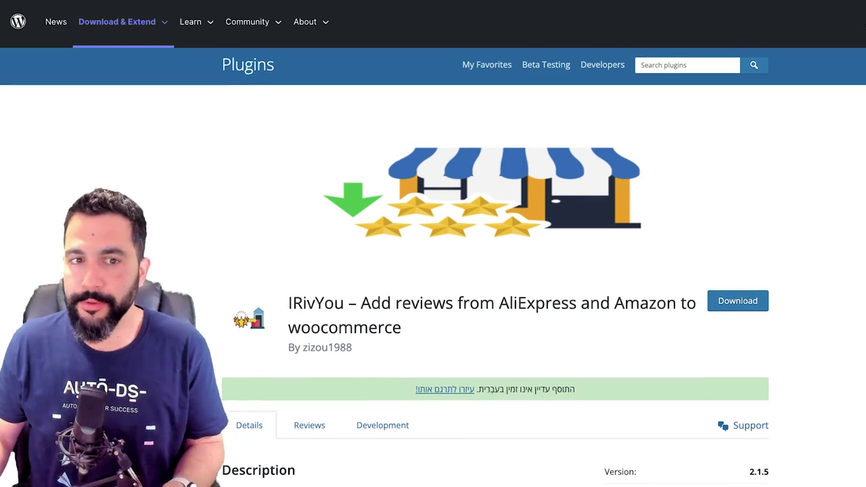
pyautogui.scroll(-1, 433, 271)
pyautogui.scroll(-1, 433, 271)
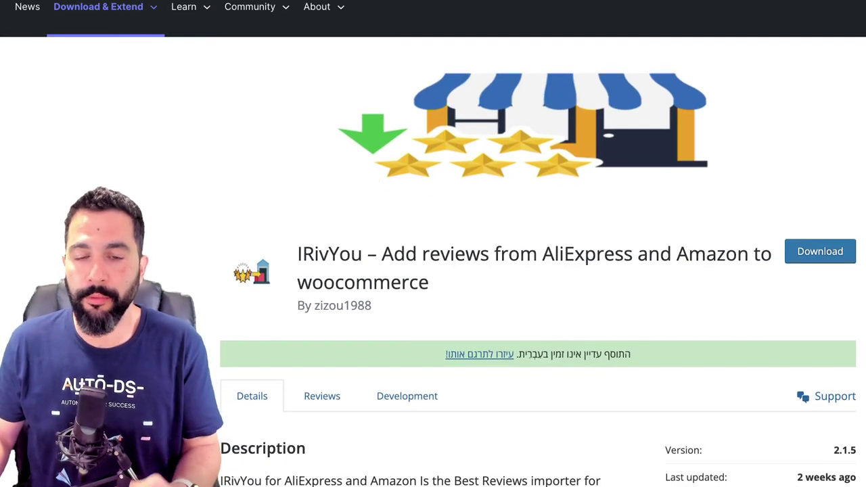
pyautogui.scroll(-6, 433, 271)
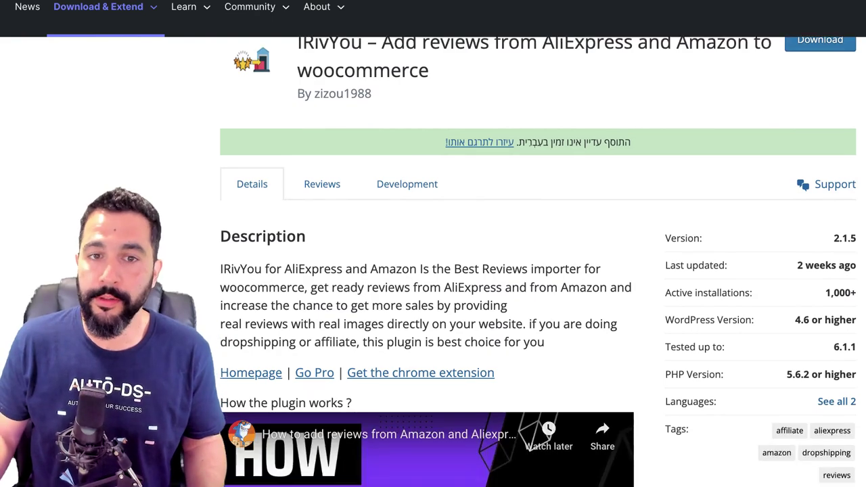
pyautogui.scroll(-6, 433, 270)
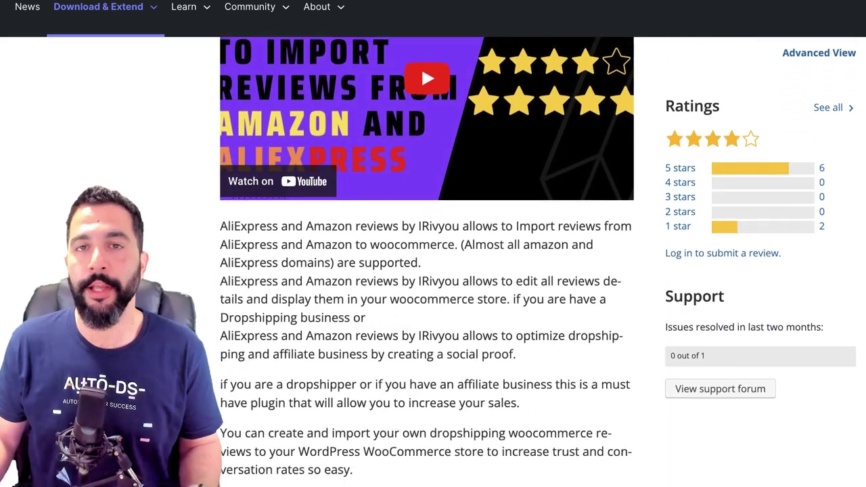
pyautogui.scroll(5, 433, 270)
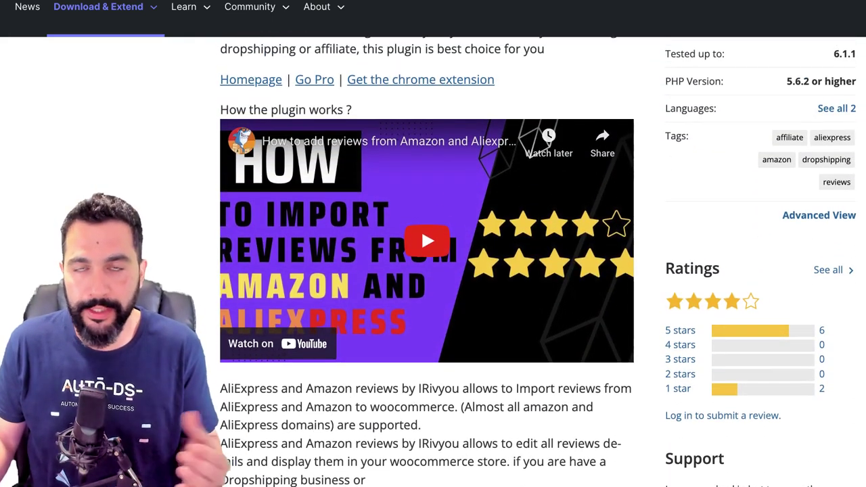
pyautogui.scroll(-2, 433, 270)
pyautogui.scroll(1, 432, 270)
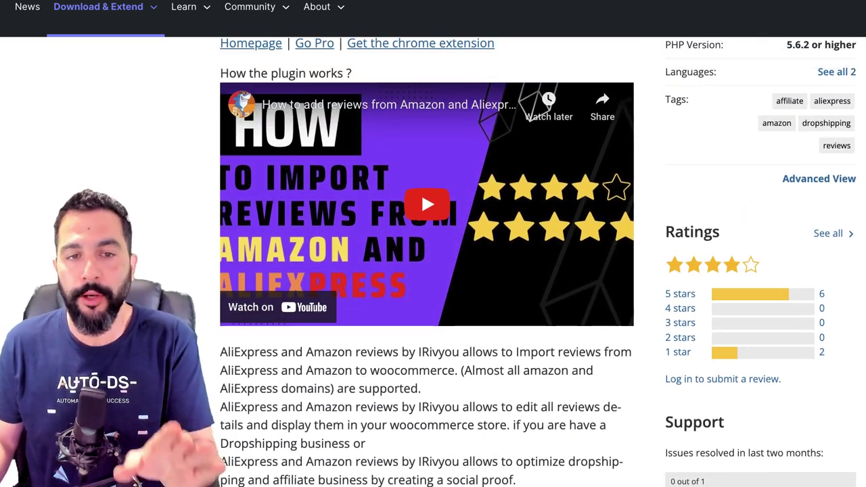
# Step: Review the IRivYou plugin's title and description again, including its introduction video and review import features
pyautogui.scroll(10, 433, 271)
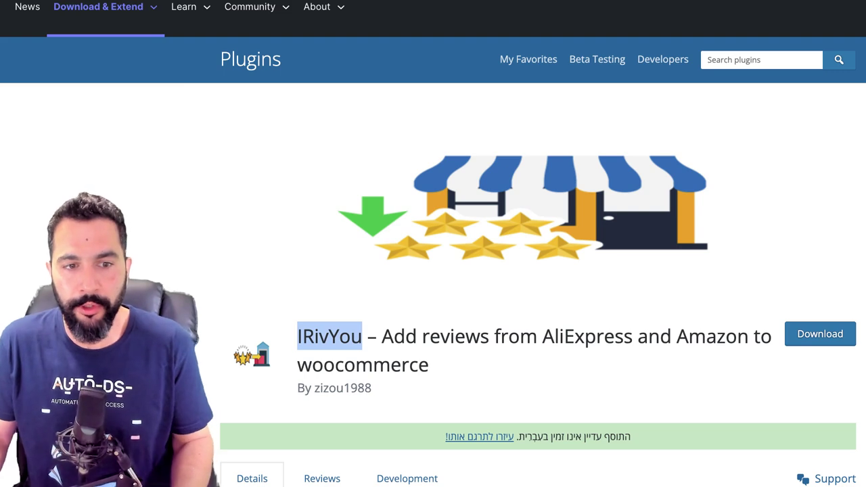
pyautogui.click(329, 336)
pyautogui.moveTo(329, 336); pyautogui.dragTo(339, 336)
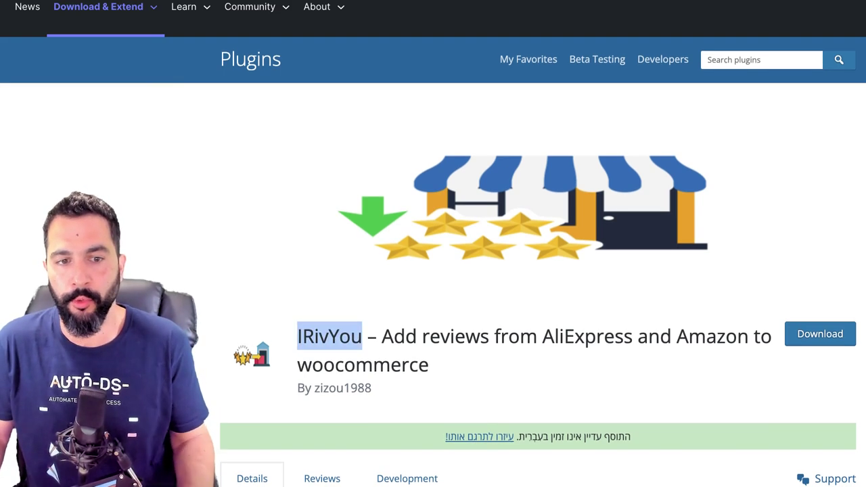
pyautogui.scroll(-3, 433, 271)
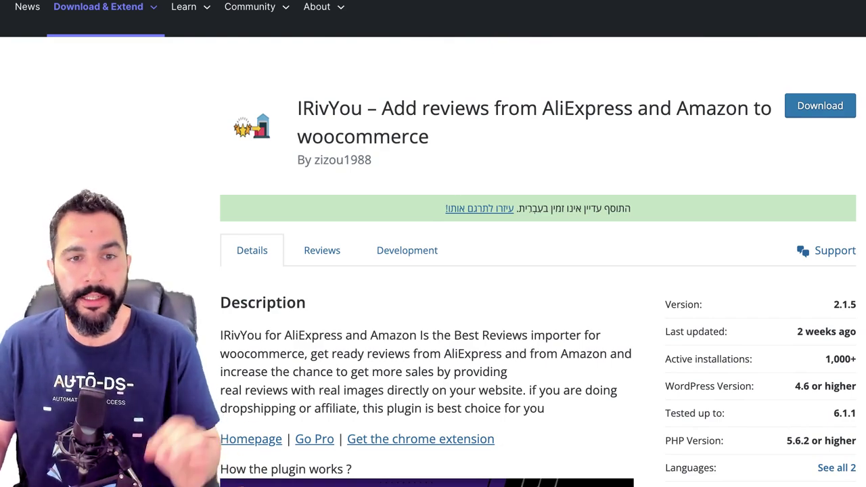
pyautogui.scroll(-7, 433, 271)
pyautogui.scroll(1, 433, 270)
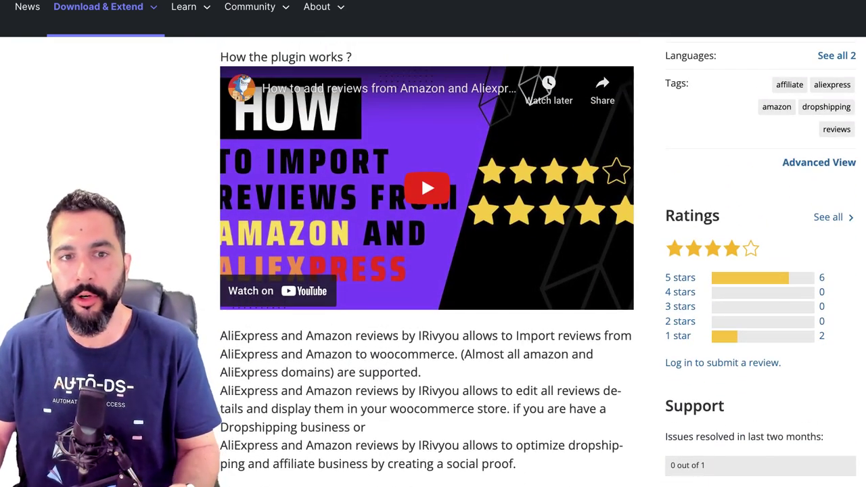
pyautogui.scroll(-2, 433, 271)
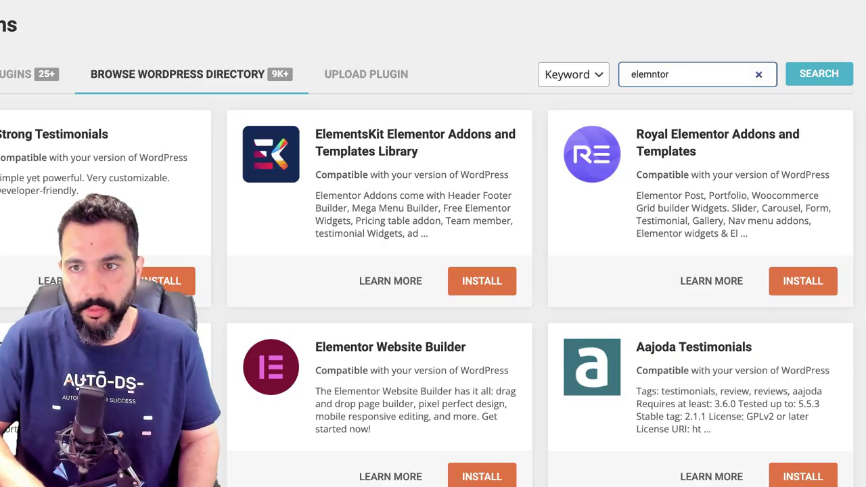
# Step: Search the WordPress plugin directory for Elementor, and install and activate the Elementor Website Builder plugin
pyautogui.press('BackSpace')
pyautogui.press('BackSpace')
pyautogui.press('BackSpace')
pyautogui.press('BackSpace')
pyautogui.write('ent')
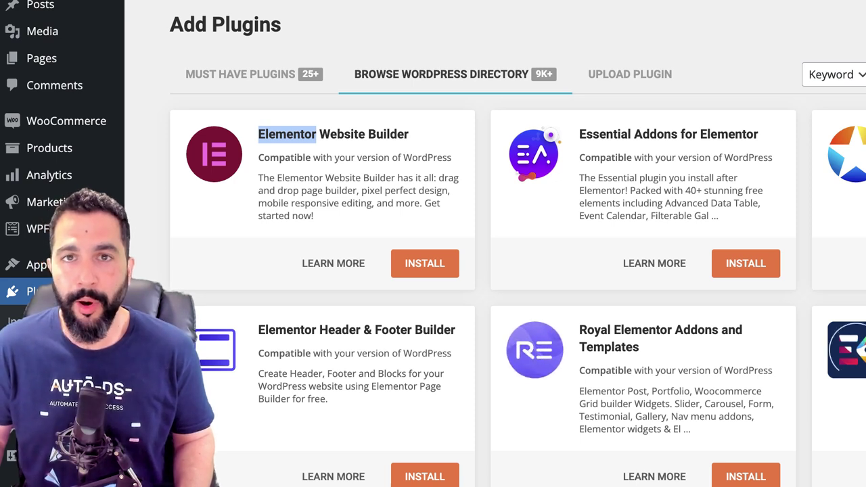
pyautogui.click(425, 263)
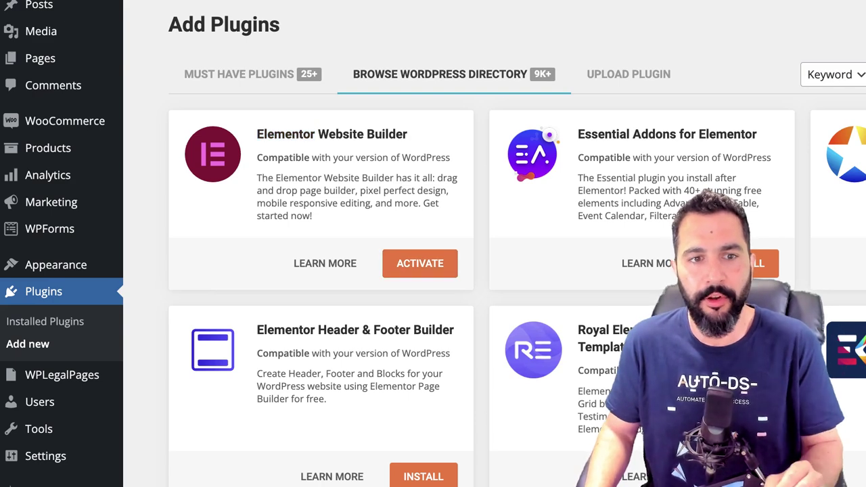
pyautogui.click(420, 264)
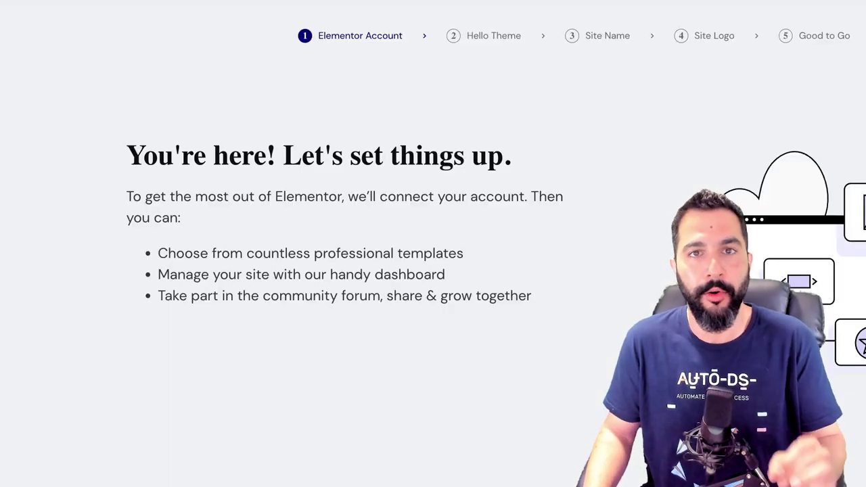
# Step: Examine the Elementor Account page of the setup wizard, including the listed benefits of connecting an account
pyautogui.scroll(-2, 433, 271)
pyautogui.scroll(2, 433, 270)
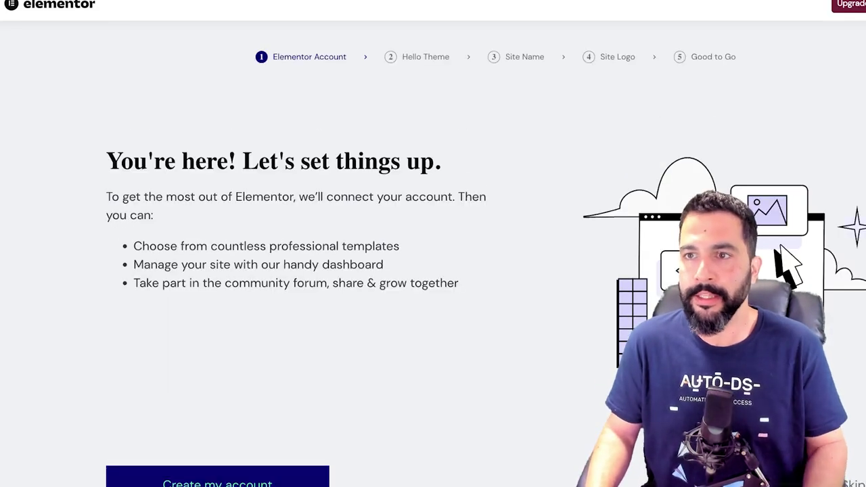
pyautogui.scroll(-2, 432, 270)
pyautogui.scroll(2, 433, 270)
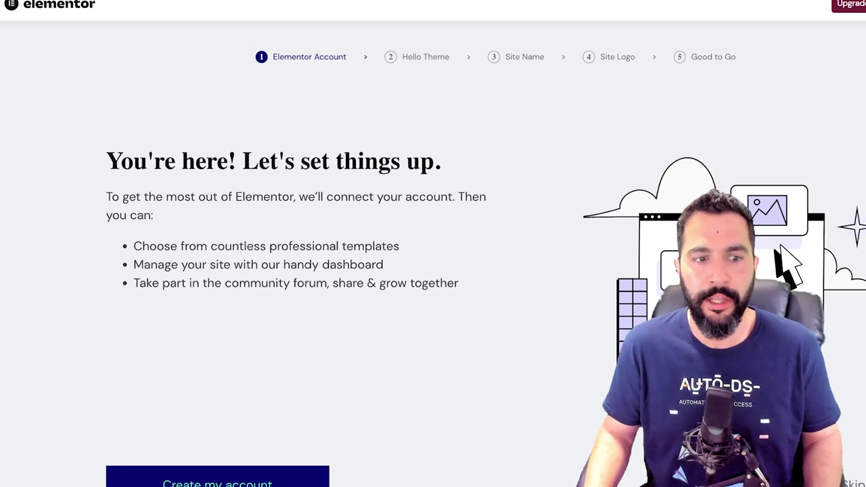
pyautogui.scroll(-2, 433, 270)
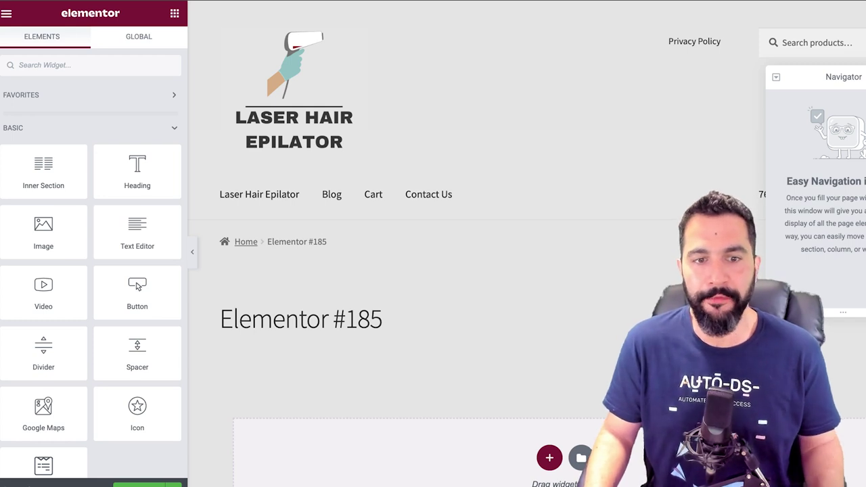
# Step: Look over the available Elementor widgets and add a Heading widget to the empty section of the page
pyautogui.scroll(-3, 473, 271)
pyautogui.scroll(-5, 87, 271)
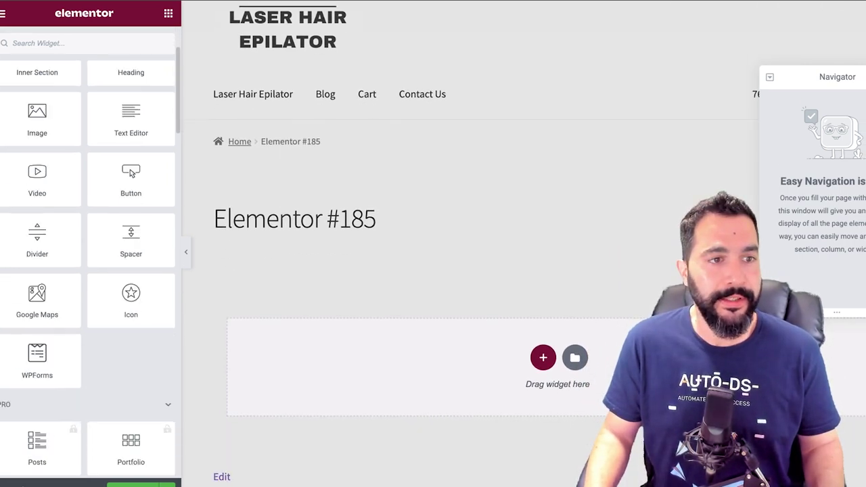
pyautogui.scroll(-5, 132, 153)
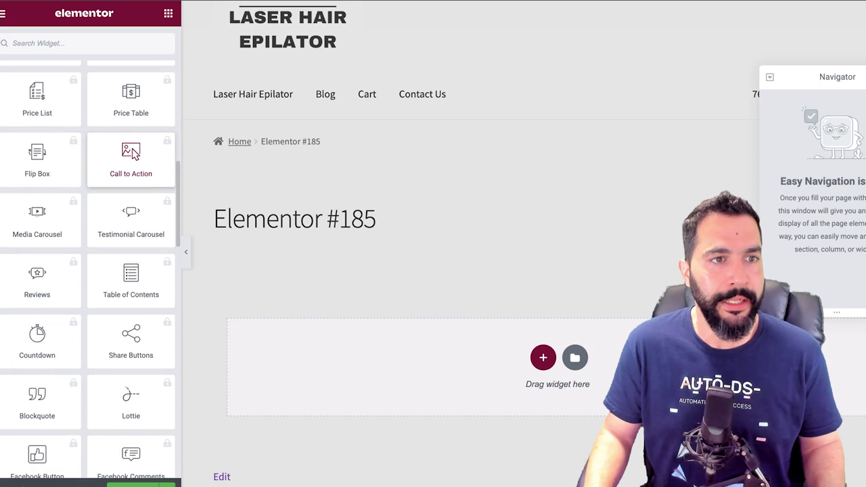
pyautogui.scroll(10, 90, 271)
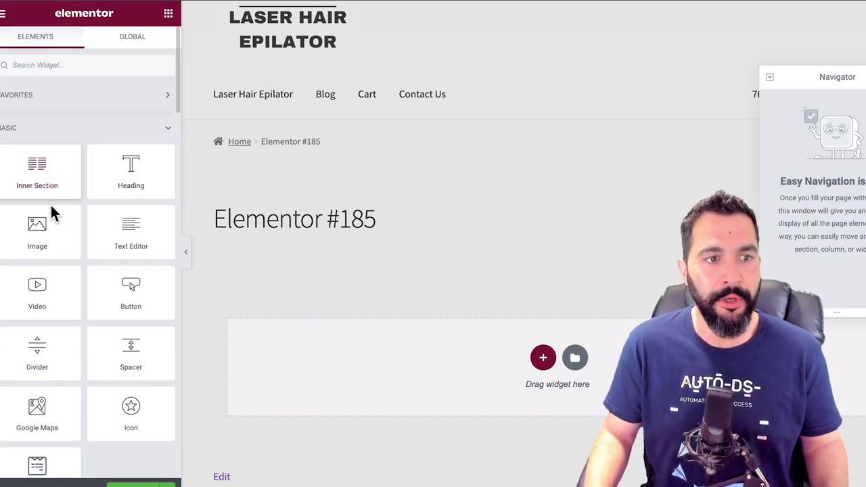
pyautogui.scroll(-2, 132, 286)
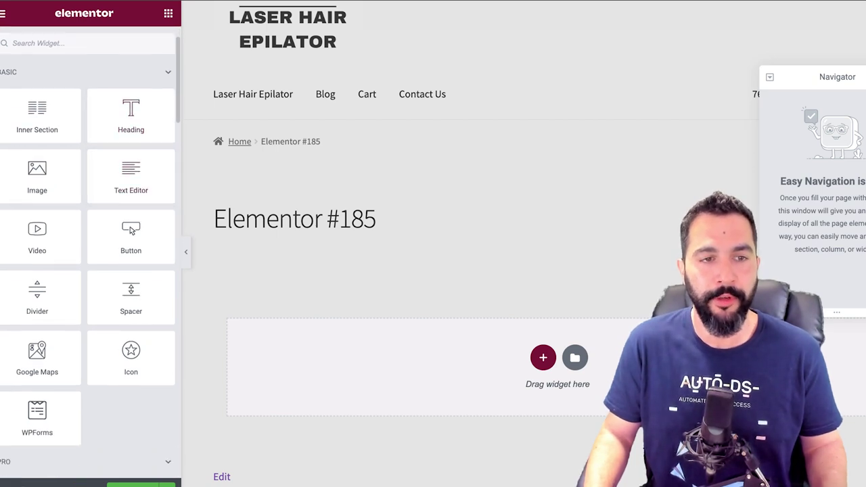
pyautogui.scroll(2, 132, 229)
pyautogui.moveTo(131, 169); pyautogui.dragTo(491, 367)
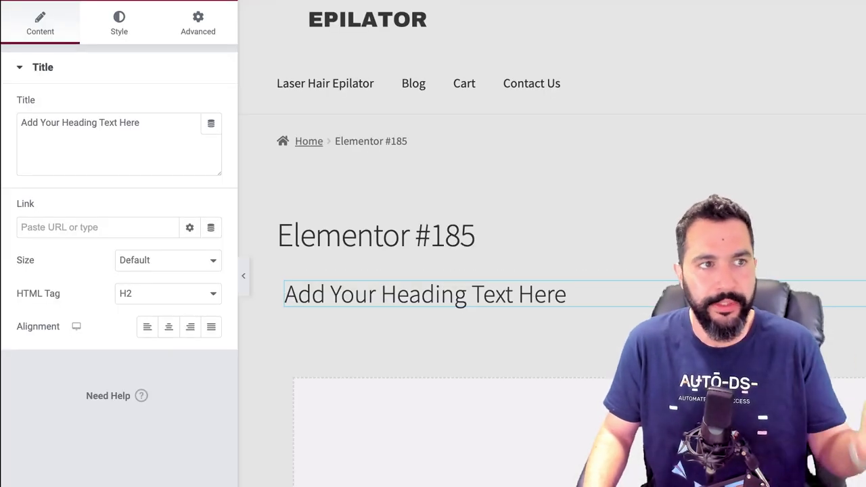
# Step: Open Elementor's overview of customizable site parts and examine templates such as Header, Footer, Archive, Product and 404 page
pyautogui.click(16, 1)
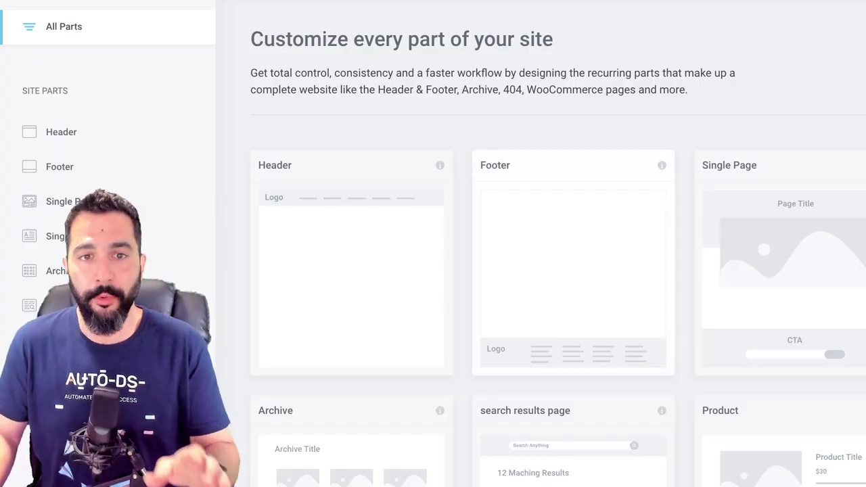
pyautogui.scroll(-3, 572, 155)
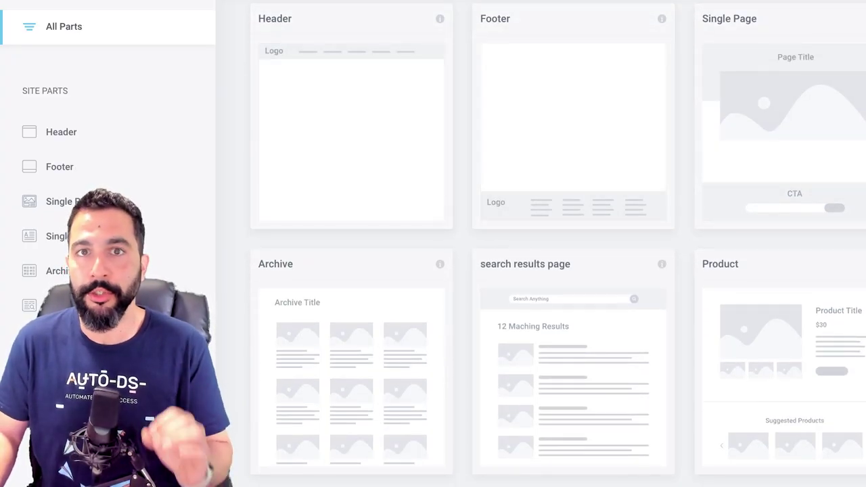
pyautogui.scroll(-3, 572, 203)
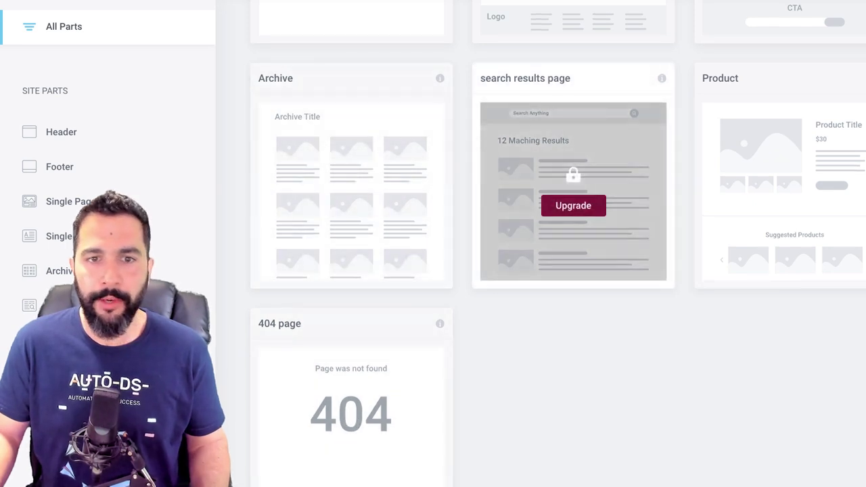
pyautogui.scroll(5, 573, 203)
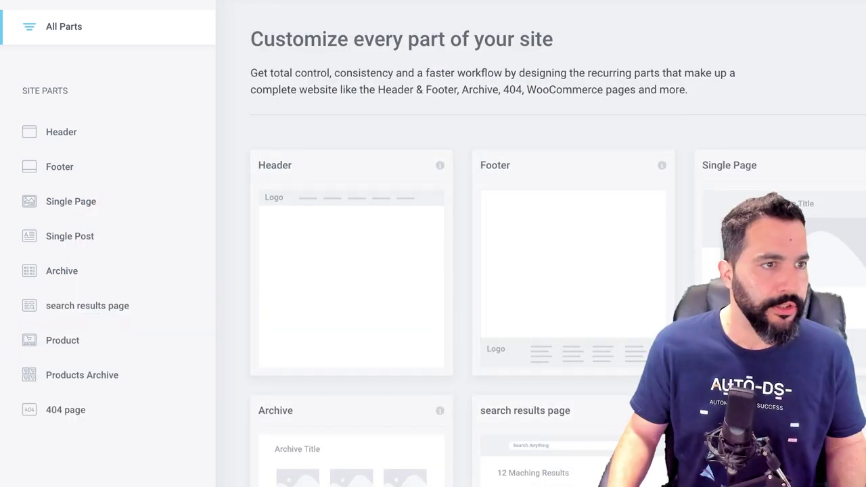
pyautogui.hscroll(-5, 136, 236)
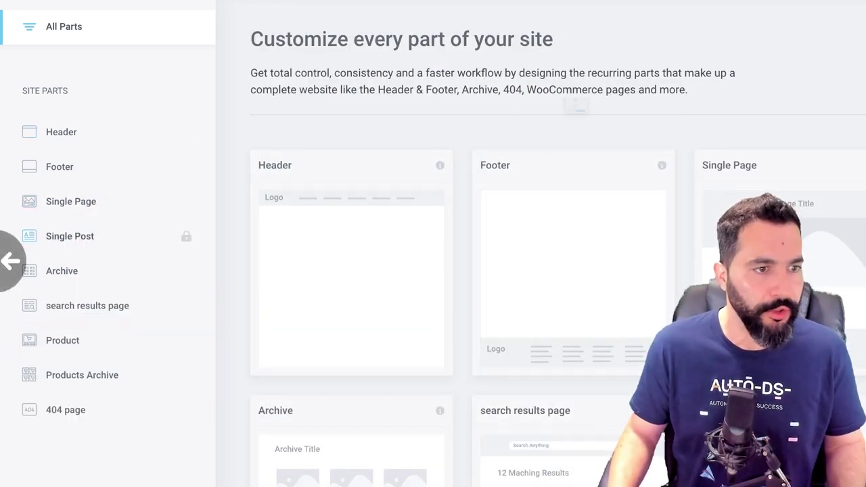
pyautogui.press('Return')
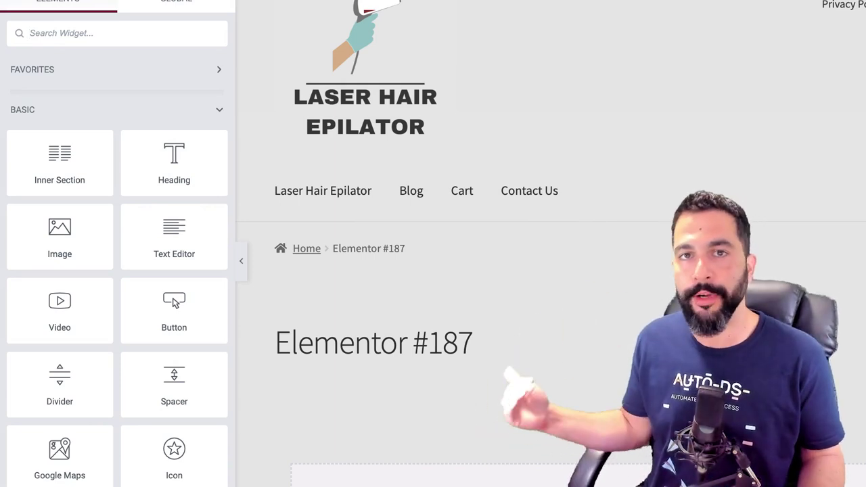
# Step: Examine the Basic widgets for a new Elementor page, such as Image, Text Editor, Video, Button and WPForms
pyautogui.scroll(-9, 174, 182)
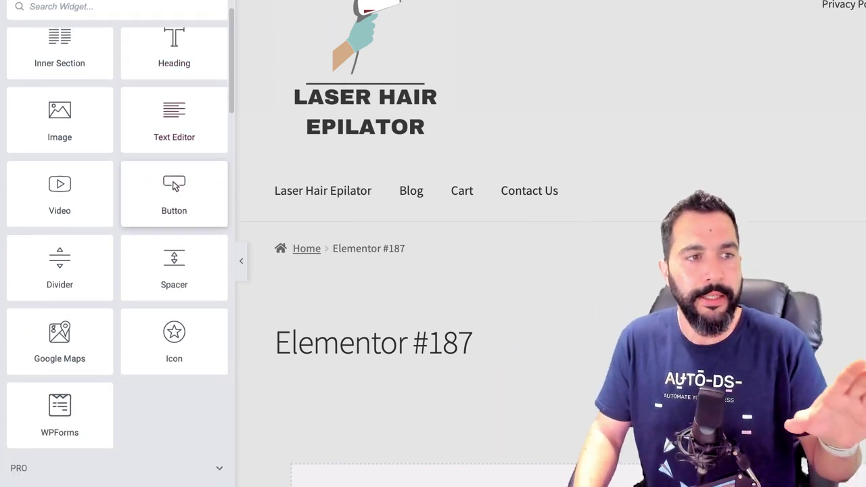
pyautogui.scroll(-9, 174, 183)
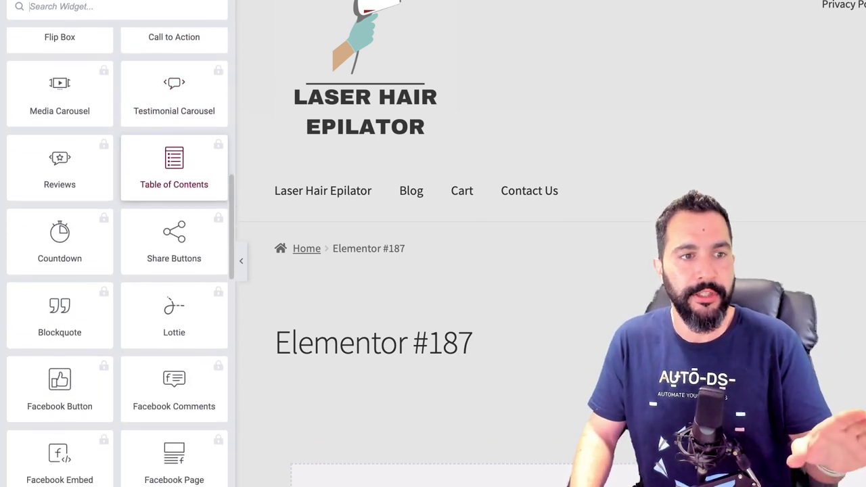
pyautogui.scroll(13, 173, 183)
pyautogui.scroll(5, 60, 149)
pyautogui.scroll(-3, 60, 149)
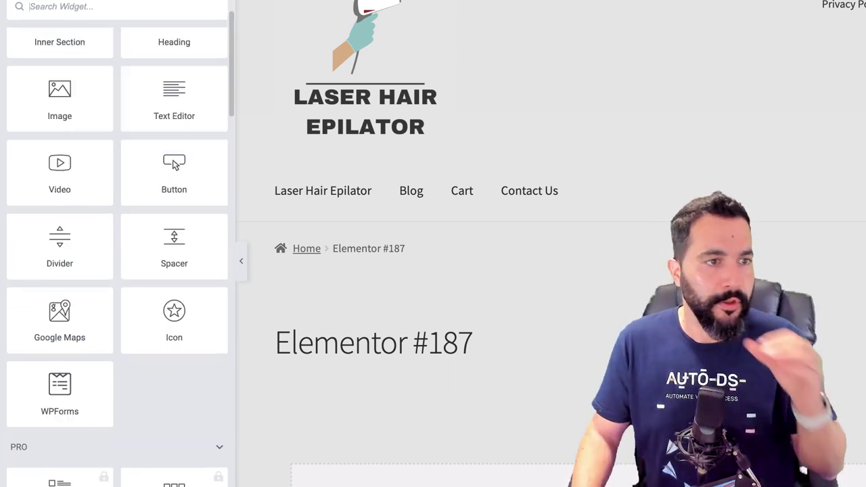
pyautogui.scroll(2, 59, 148)
pyautogui.scroll(-1, 60, 149)
pyautogui.scroll(-2, 60, 149)
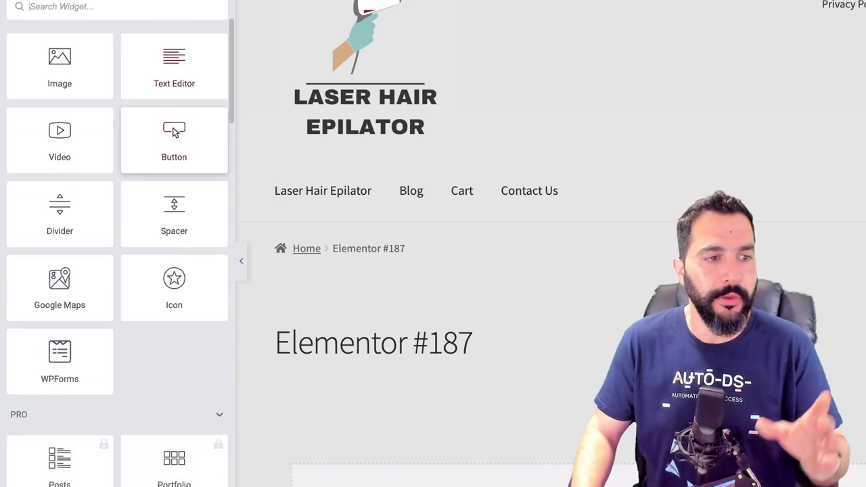
# Step: Examine the Pro widgets, from Posts and Form through Testimonial Carousel and Countdown to PayPal Button and Template
pyautogui.scroll(-5, 173, 132)
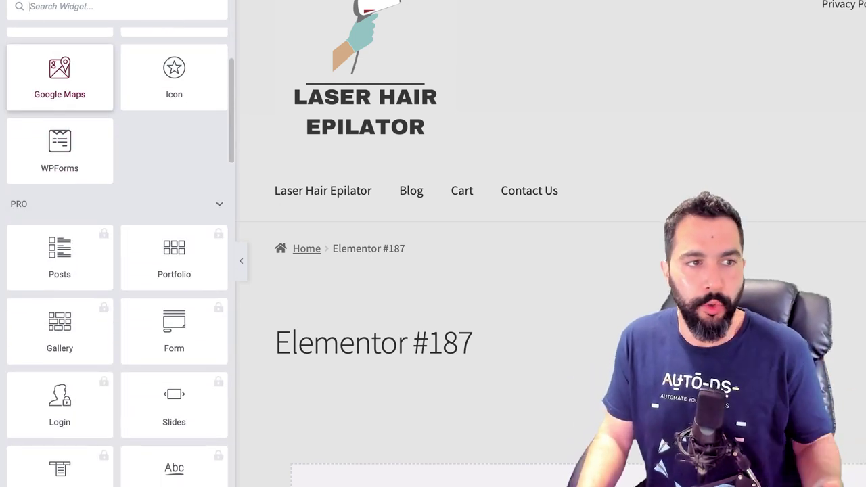
pyautogui.scroll(-5, 173, 68)
pyautogui.scroll(2, 59, 102)
pyautogui.scroll(-1, 59, 101)
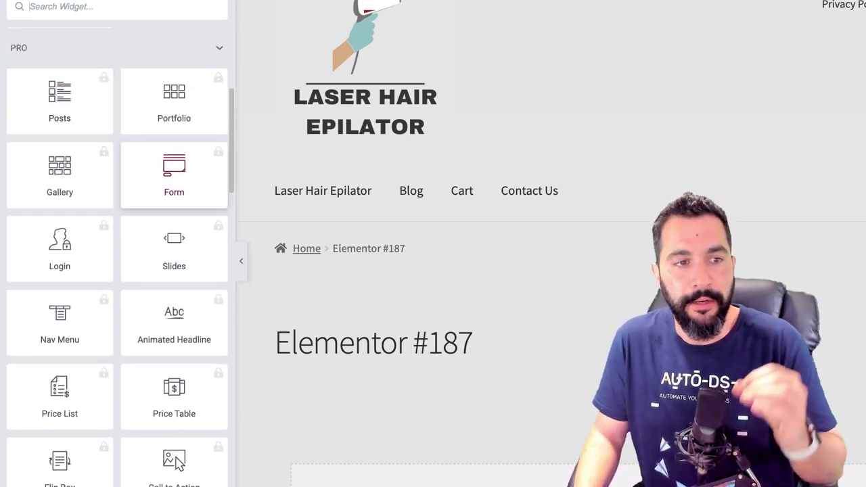
pyautogui.scroll(-4, 60, 169)
pyautogui.scroll(-1, 59, 145)
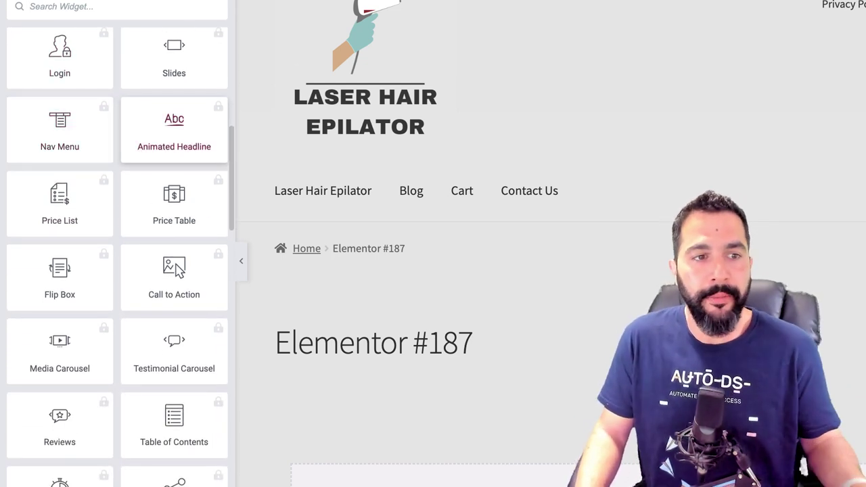
pyautogui.scroll(-3, 116, 257)
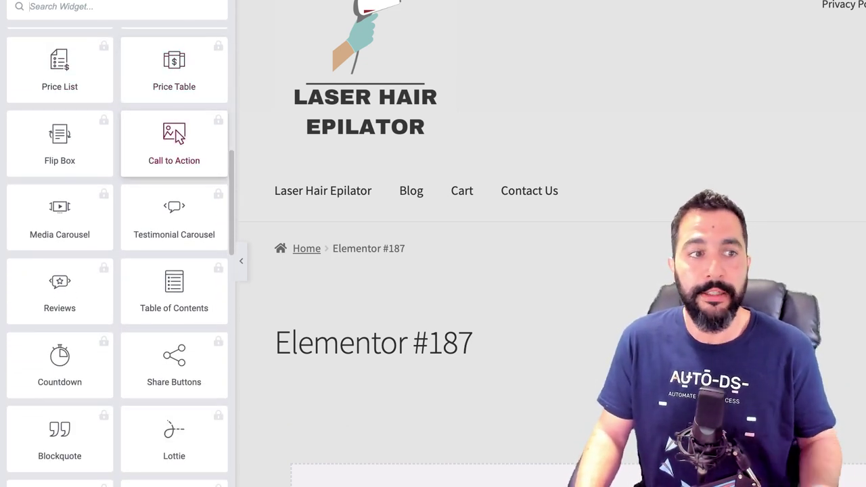
pyautogui.scroll(-2, 174, 145)
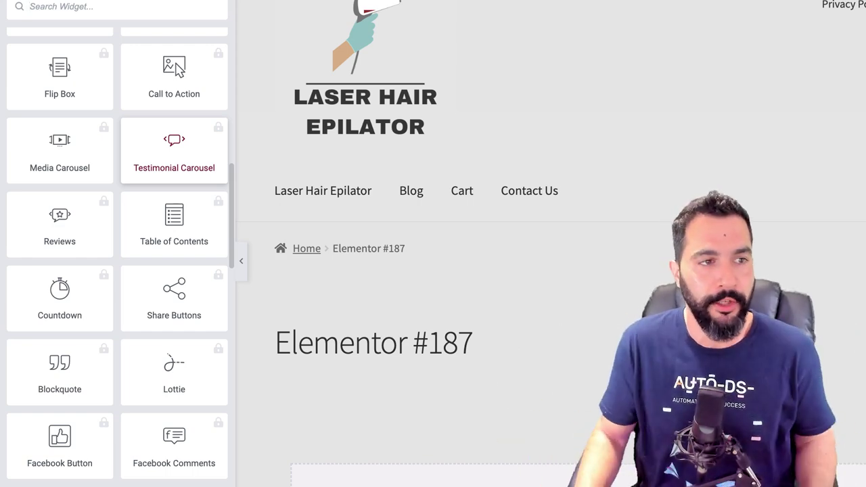
pyautogui.scroll(-3, 115, 244)
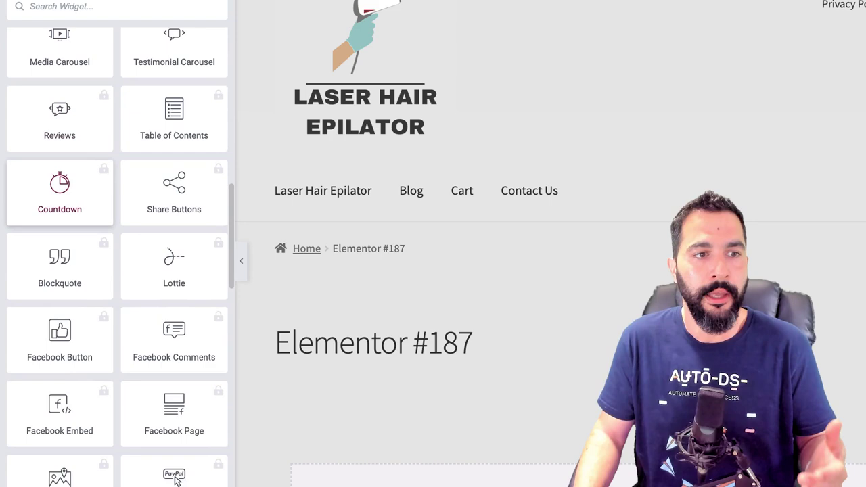
pyautogui.scroll(-2, 115, 61)
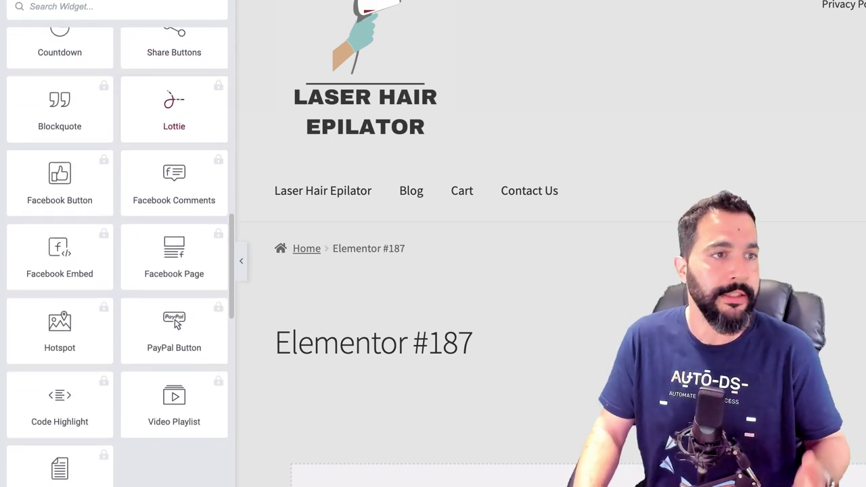
pyautogui.scroll(-1, 60, 47)
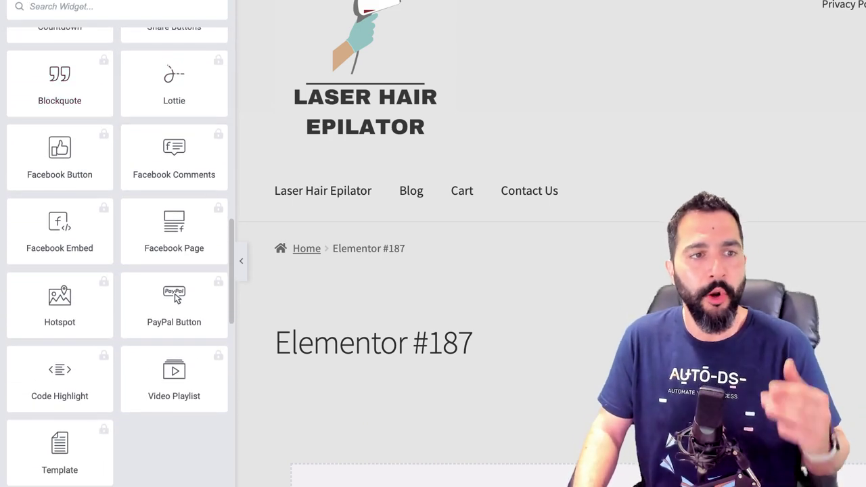
pyautogui.scroll(-3, 174, 156)
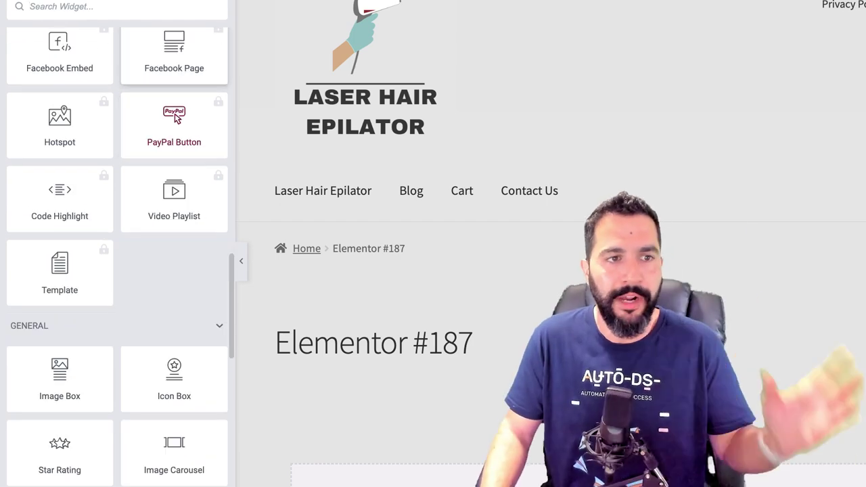
# Step: Examine the General widgets from Image Box through Text Path, and expand the Site category to view widgets such as Nav Menu and Search Form
pyautogui.scroll(-5, 176, 116)
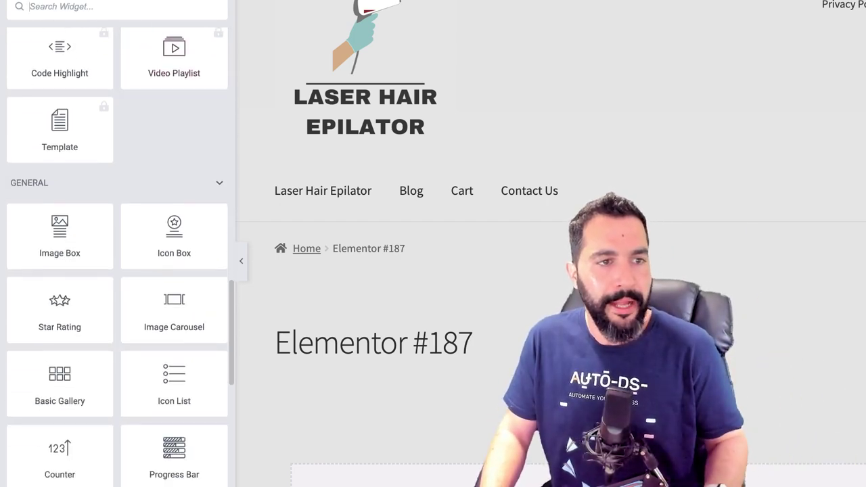
pyautogui.scroll(-9, 174, 122)
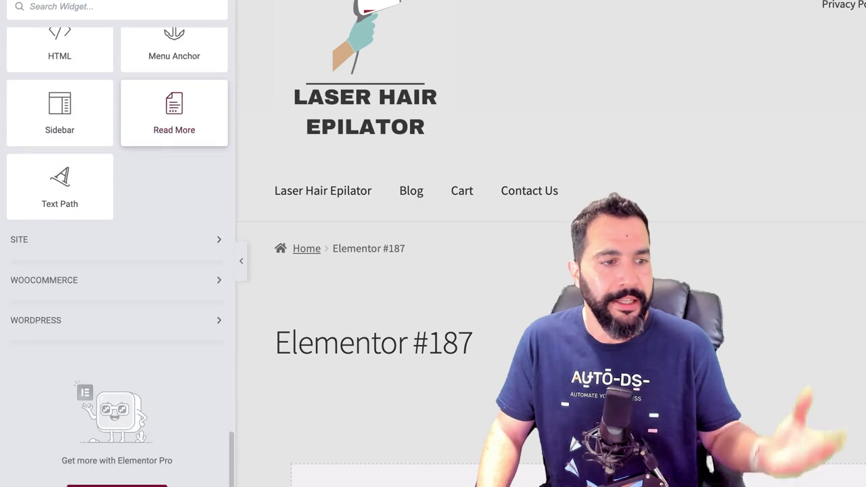
pyautogui.scroll(7, 117, 203)
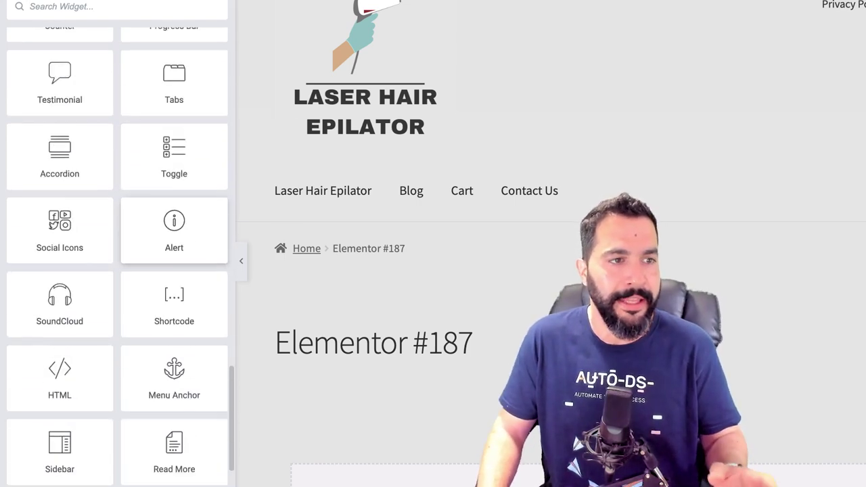
pyautogui.scroll(-7, 117, 203)
pyautogui.click(19, 240)
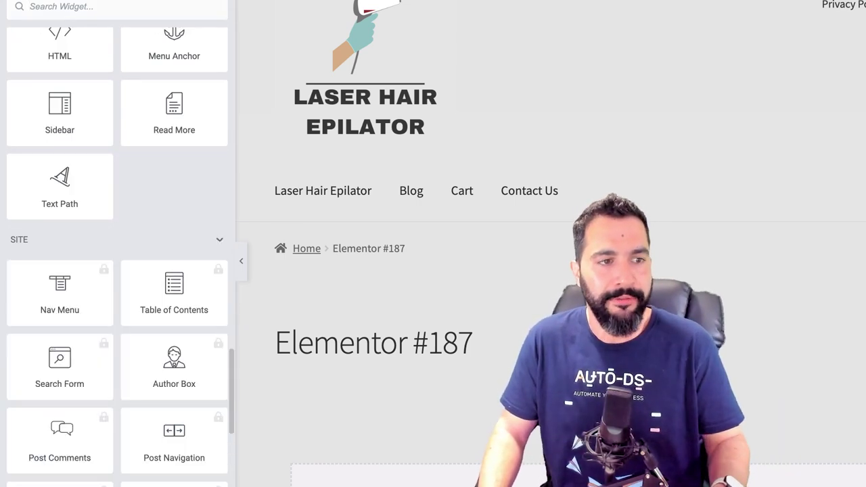
pyautogui.scroll(-5, 117, 271)
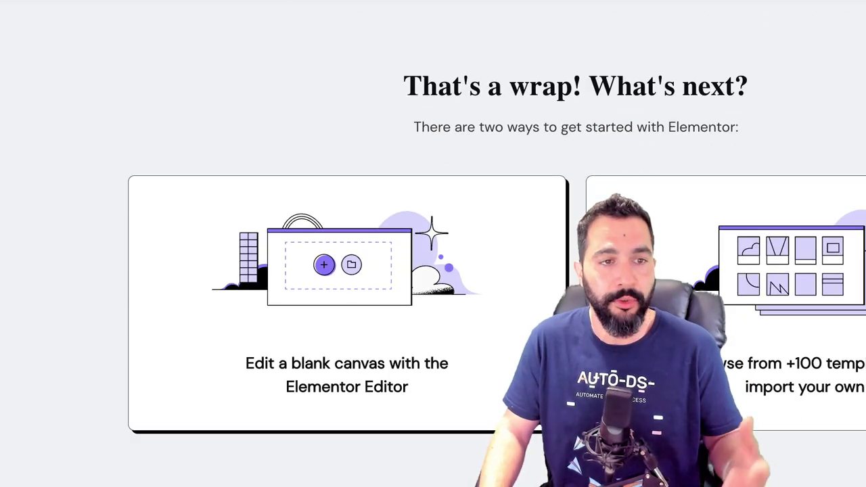
# Step: Choose editing a blank canvas with the Elementor Editor and look through its widget list
pyautogui.click(534, 365)
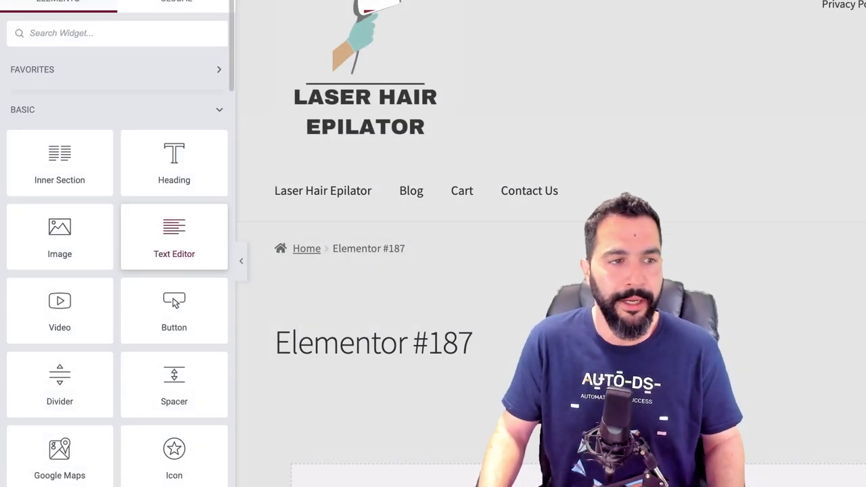
pyautogui.scroll(-15, 117, 270)
pyautogui.scroll(-10, 117, 271)
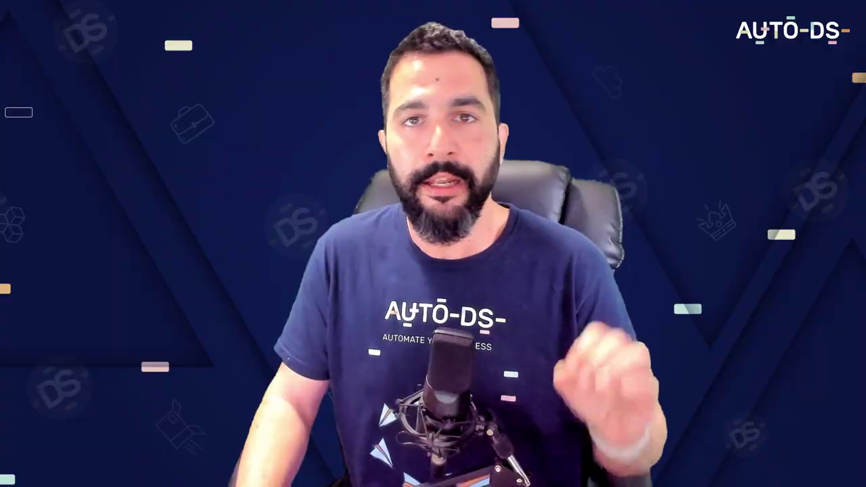
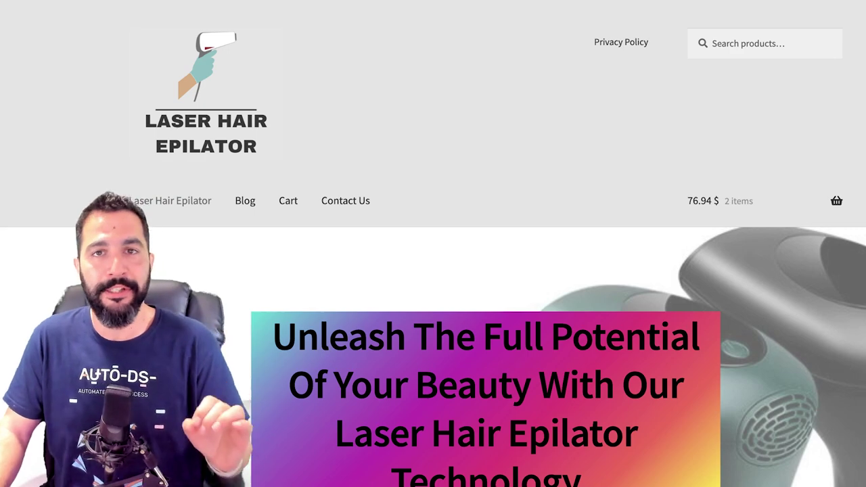
# Step: Review the store's home page, from the logo and navigation menu through the gradient headline banner to the featured product and video
pyautogui.scroll(-10, 433, 243)
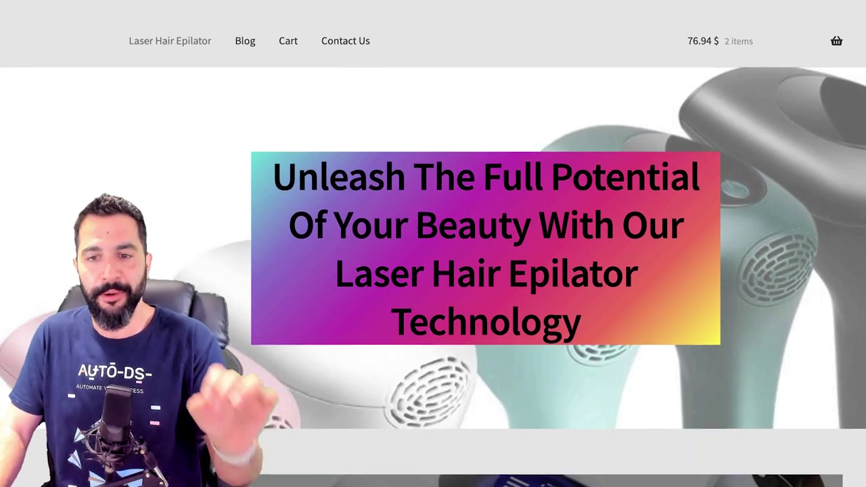
pyautogui.scroll(-5, 433, 244)
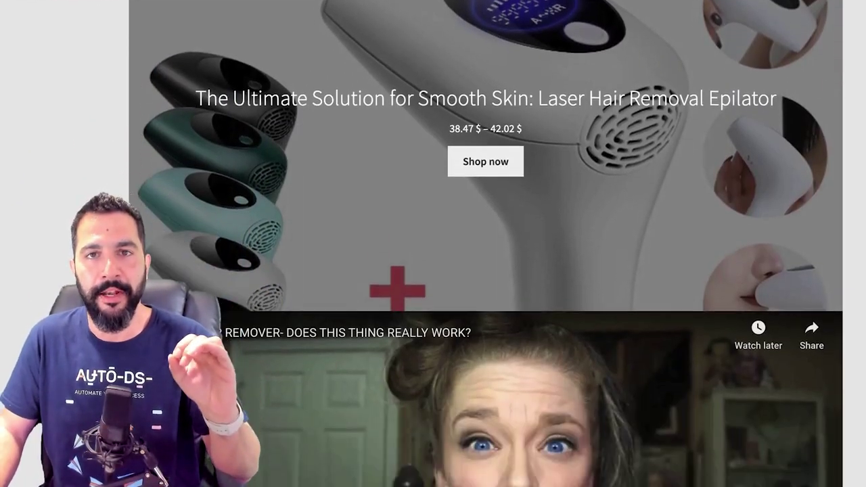
pyautogui.scroll(2, 433, 244)
pyautogui.scroll(8, 432, 243)
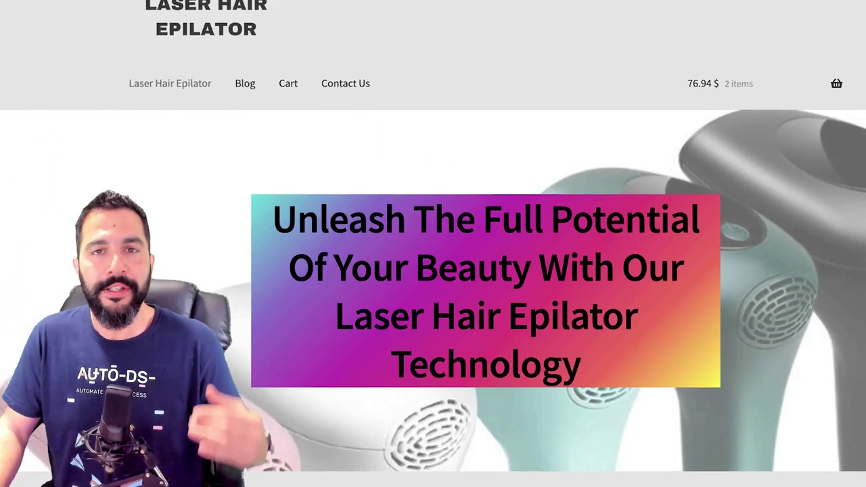
pyautogui.scroll(-2, 433, 244)
pyautogui.scroll(4, 433, 243)
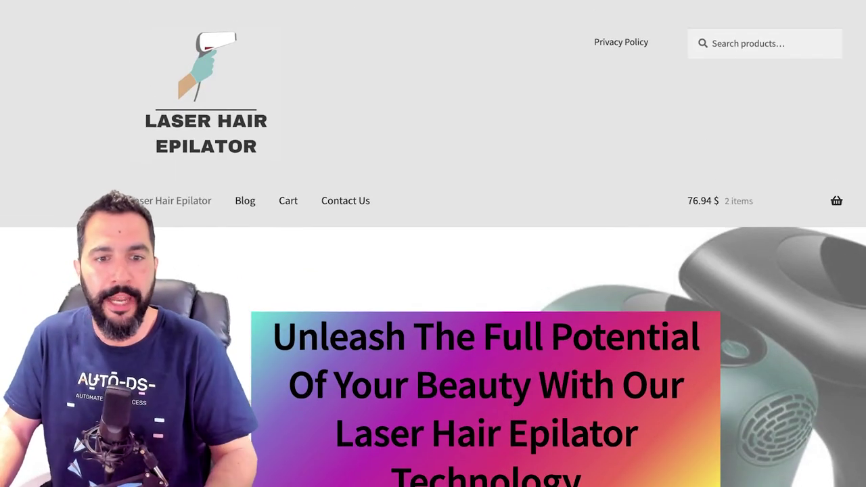
pyautogui.scroll(-6, 433, 244)
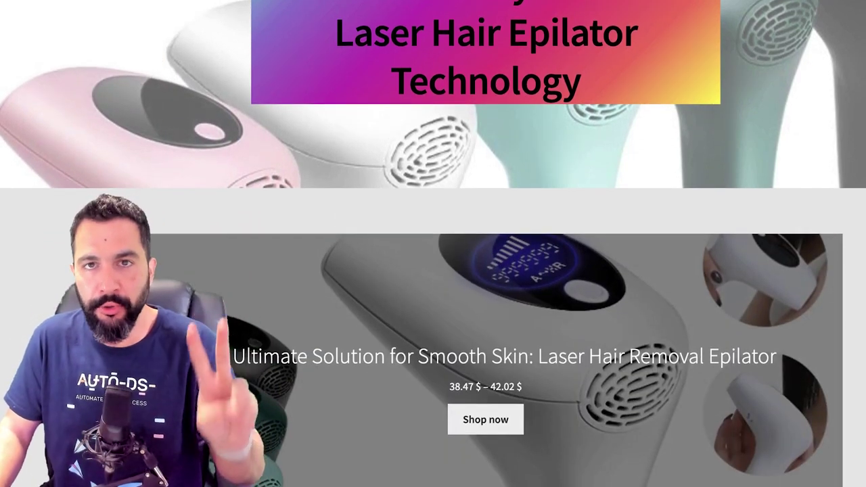
pyautogui.scroll(3, 433, 244)
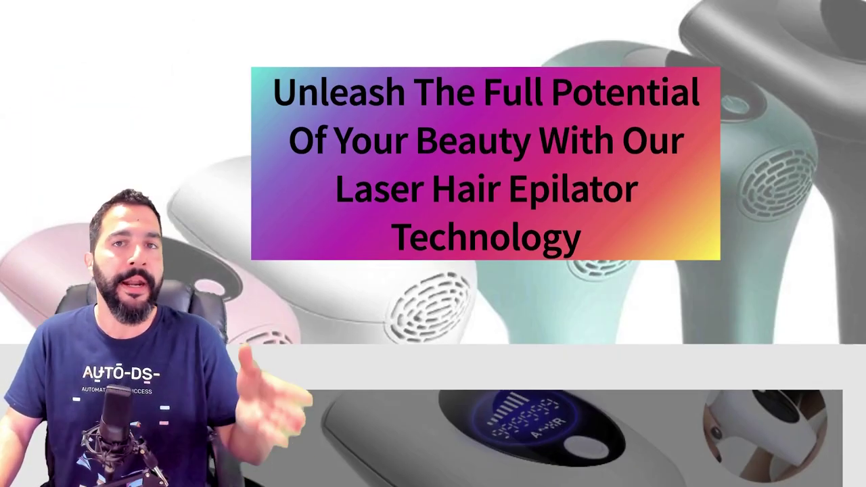
pyautogui.scroll(-2, 433, 243)
pyautogui.scroll(-3, 433, 244)
pyautogui.scroll(8, 432, 244)
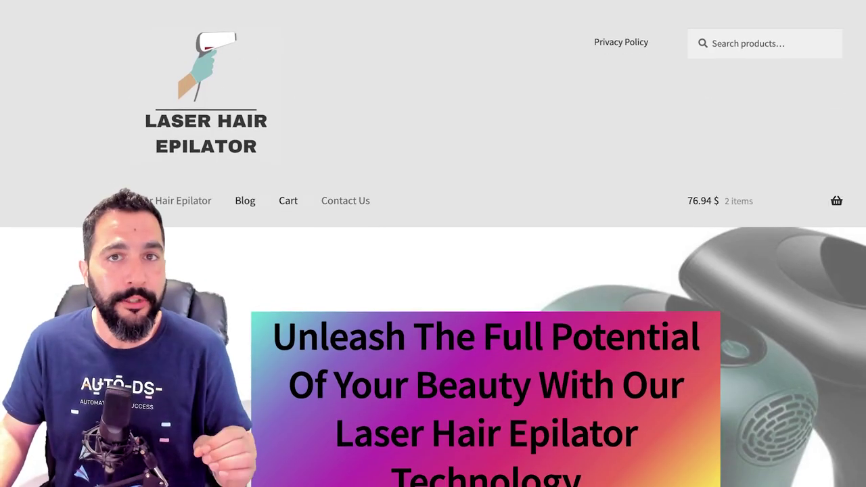
pyautogui.scroll(-9, 433, 243)
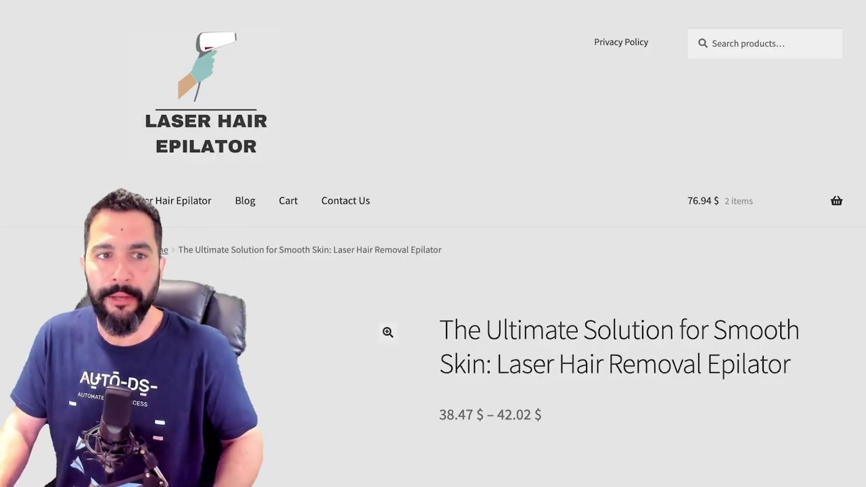
# Step: Examine the Laser Hair Removal Epilator product page, including its image gallery, Color and Plug Type options, embedded video and description
pyautogui.scroll(-4, 433, 243)
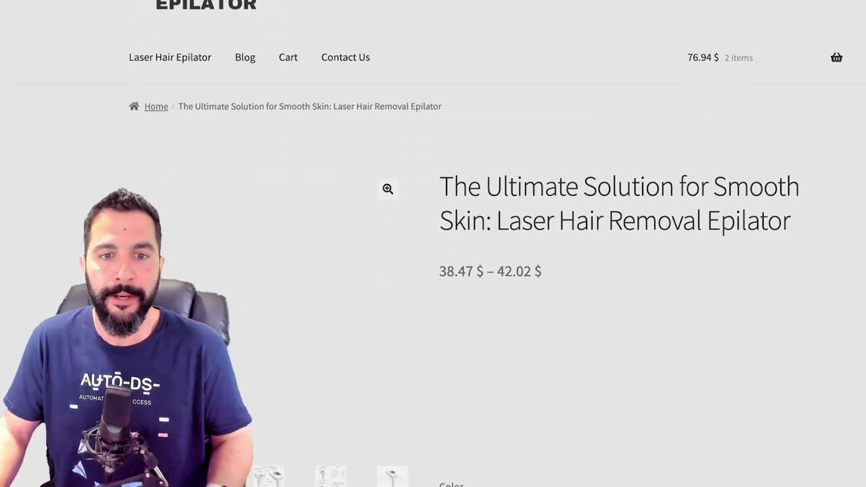
pyautogui.scroll(3, 433, 244)
pyautogui.scroll(-5, 433, 243)
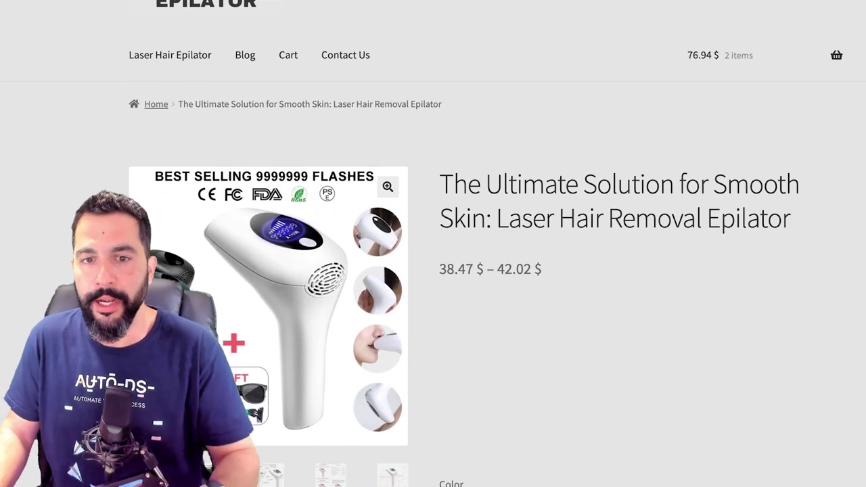
pyautogui.scroll(-12, 433, 244)
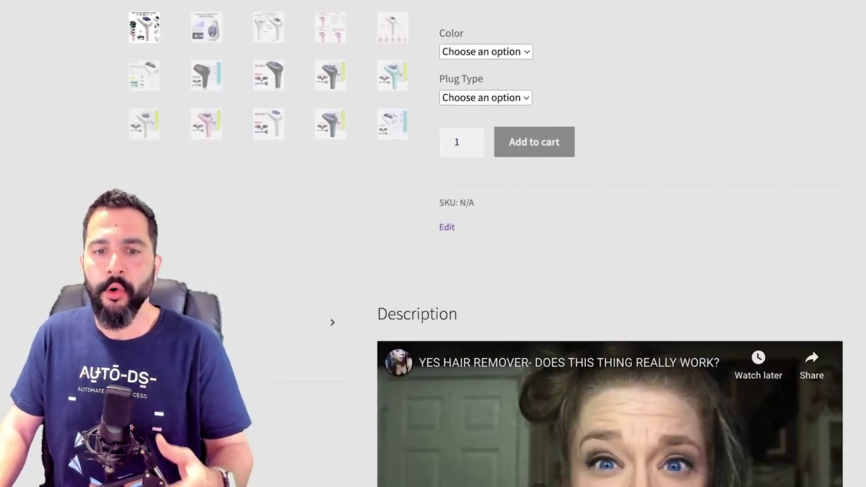
pyautogui.scroll(-7, 433, 244)
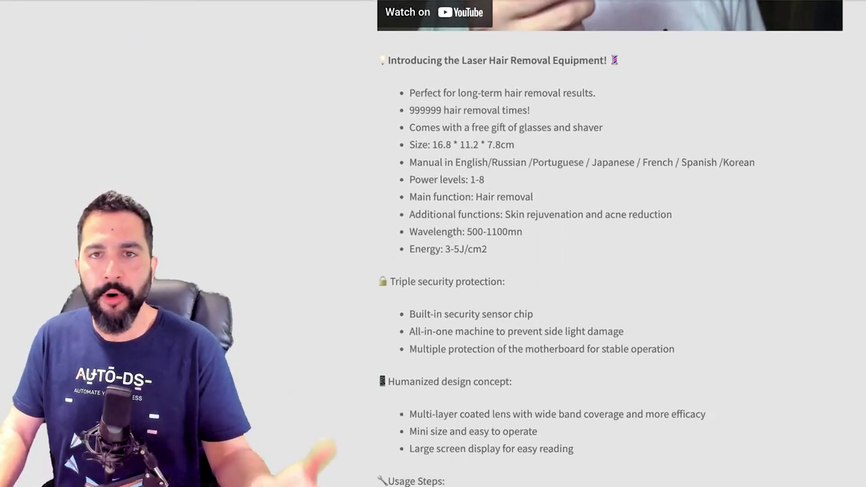
pyautogui.scroll(11, 433, 244)
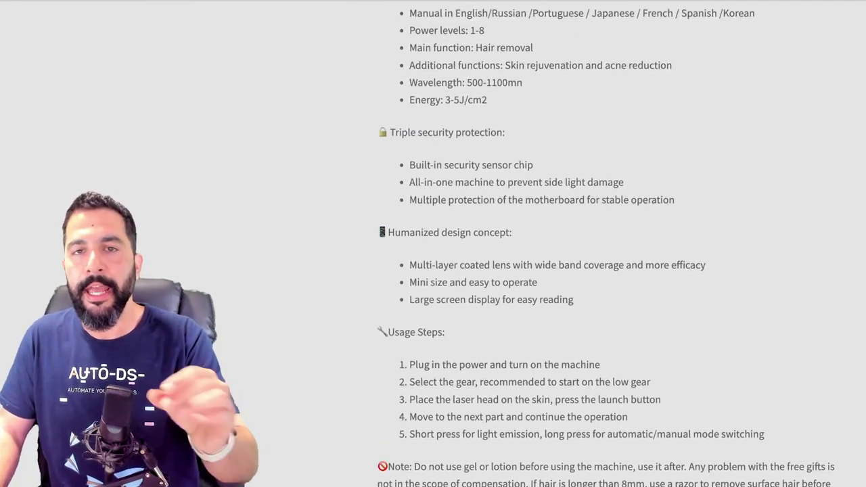
pyautogui.scroll(7, 433, 243)
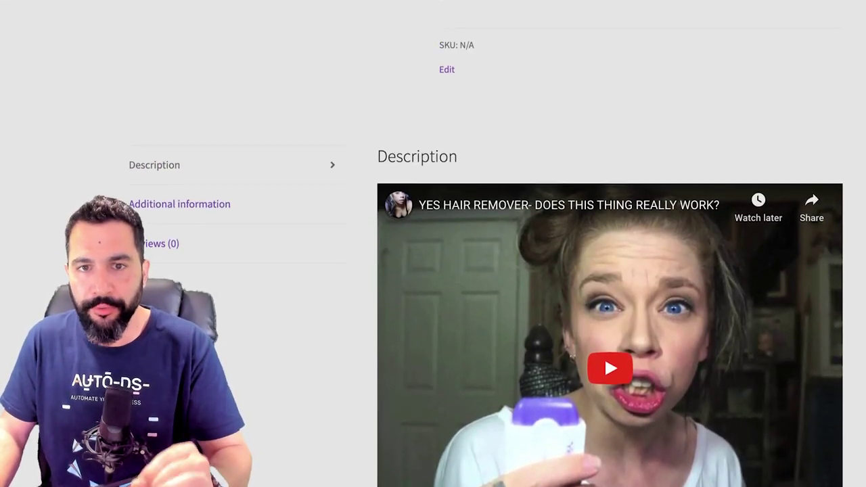
pyautogui.scroll(5, 433, 243)
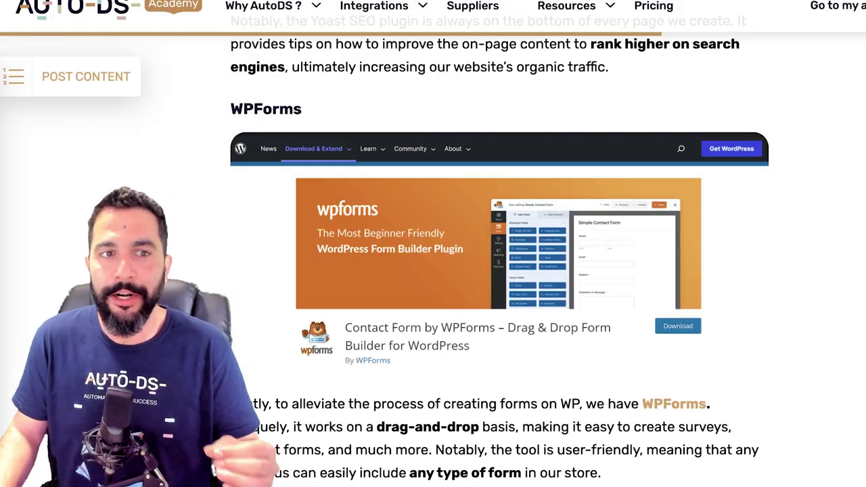
# Step: Review the AutoDS article's WooCommerce plugins section, covering WPForms, Yoast SEO and the introduction to recommended plugins
pyautogui.scroll(-2, 500, 257)
pyautogui.scroll(15, 500, 270)
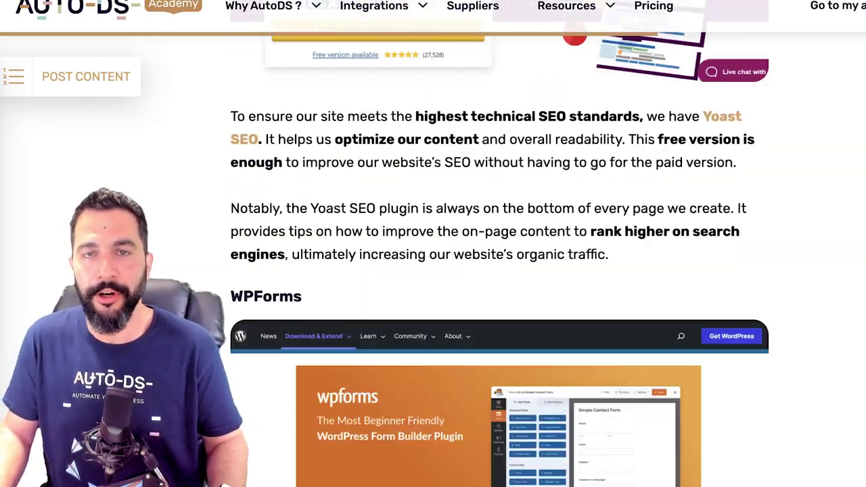
pyautogui.scroll(15, 500, 271)
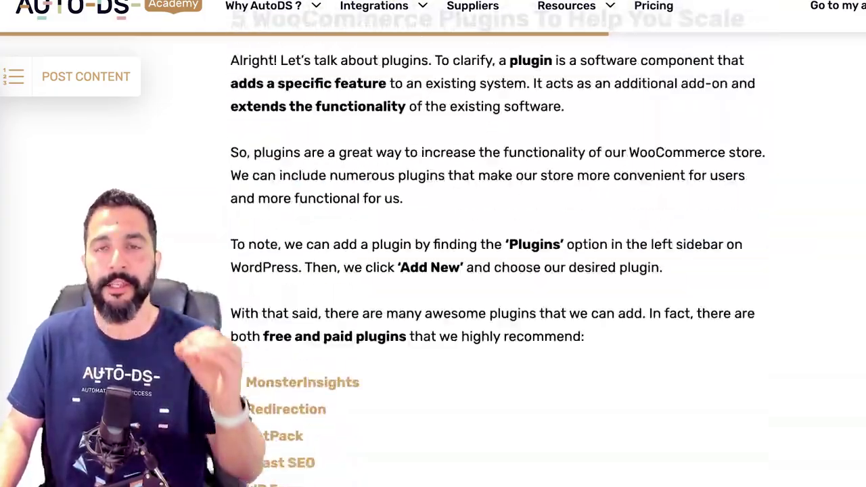
pyautogui.scroll(6, 501, 271)
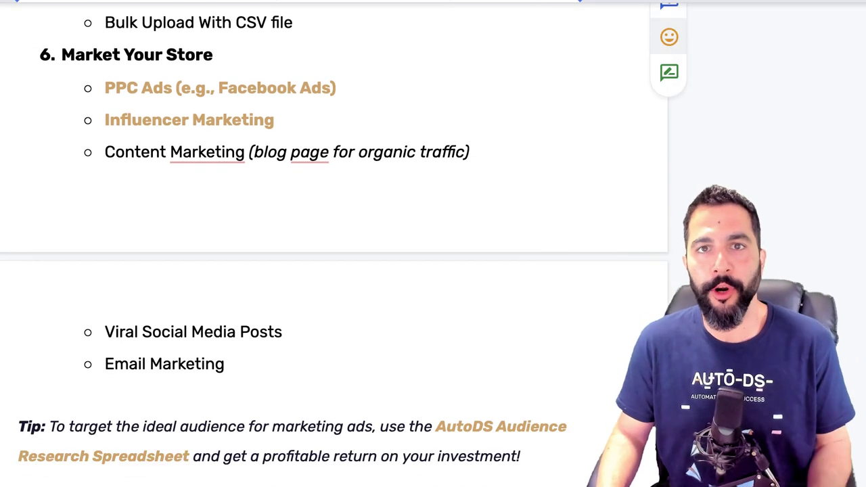
# Step: Switch to the WooCommerce dropshipping checklist in Google Docs and review its product import, marketing, order fulfillment and customer service items
pyautogui.scroll(1, 332, 243)
pyautogui.scroll(-5, 332, 244)
pyautogui.scroll(-4, 325, 250)
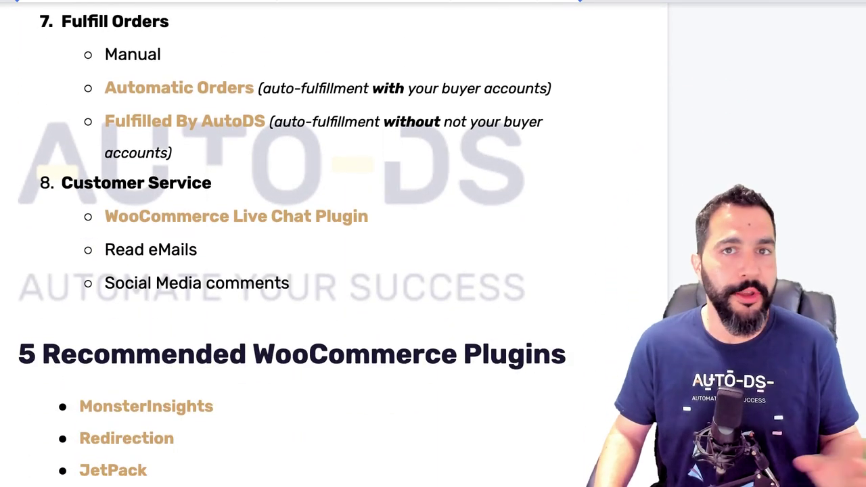
pyautogui.scroll(10, 324, 250)
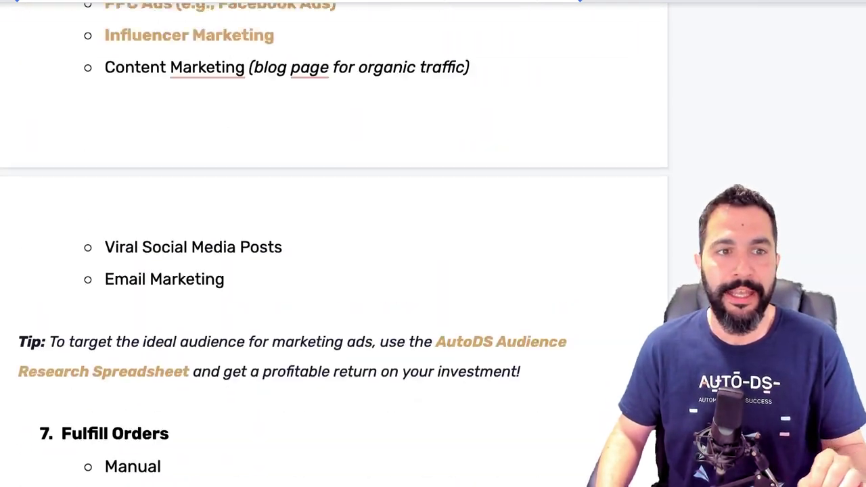
pyautogui.scroll(-12, 325, 250)
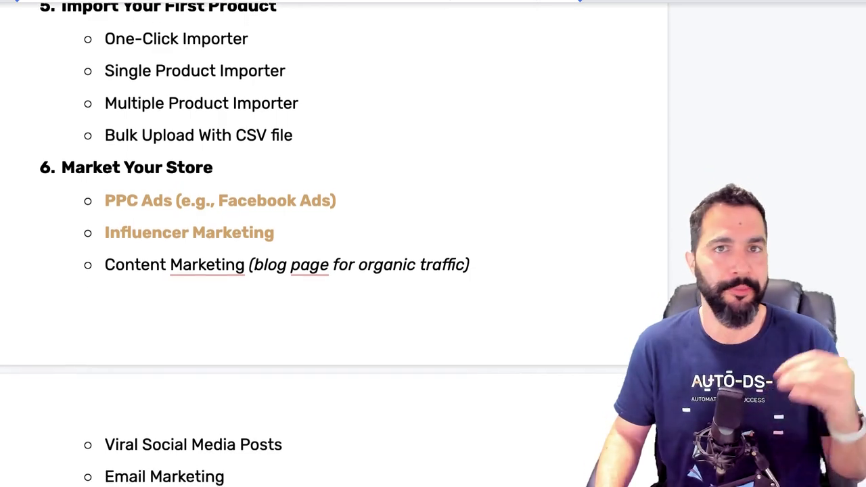
pyautogui.scroll(-3, 325, 250)
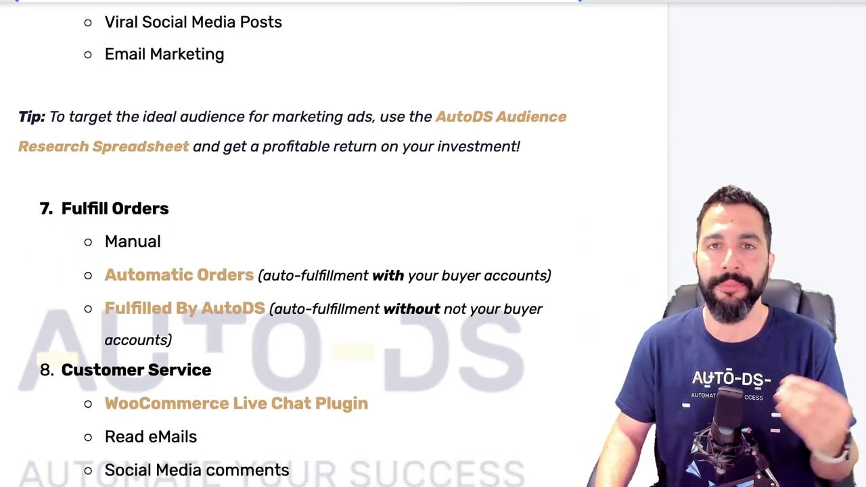
pyautogui.scroll(6, 325, 250)
pyautogui.scroll(8, 325, 250)
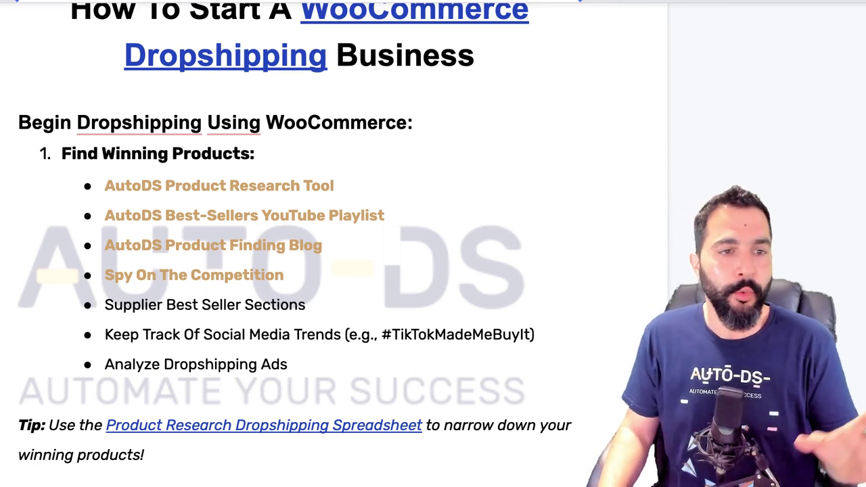
# Step: Review the checklist's opening items and preview the links for the Product Research Dropshipping Spreadsheet and Select A Dropshipping Supplier
pyautogui.scroll(-5, 297, 244)
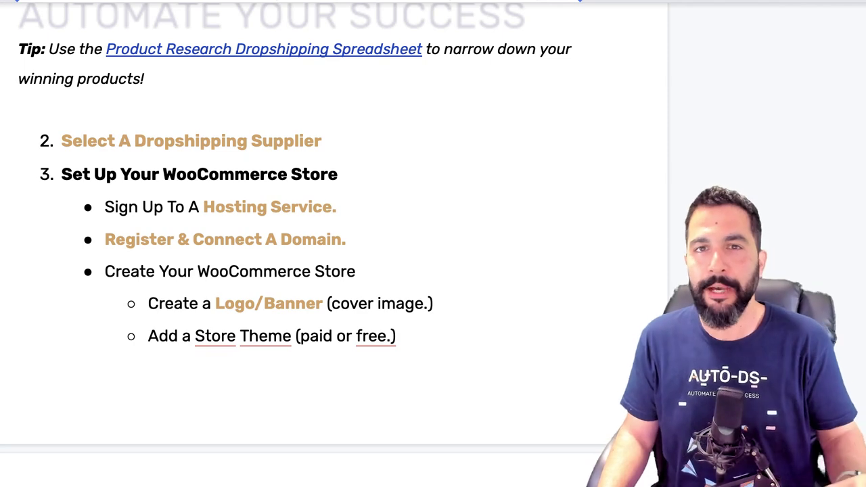
pyautogui.scroll(3, 325, 203)
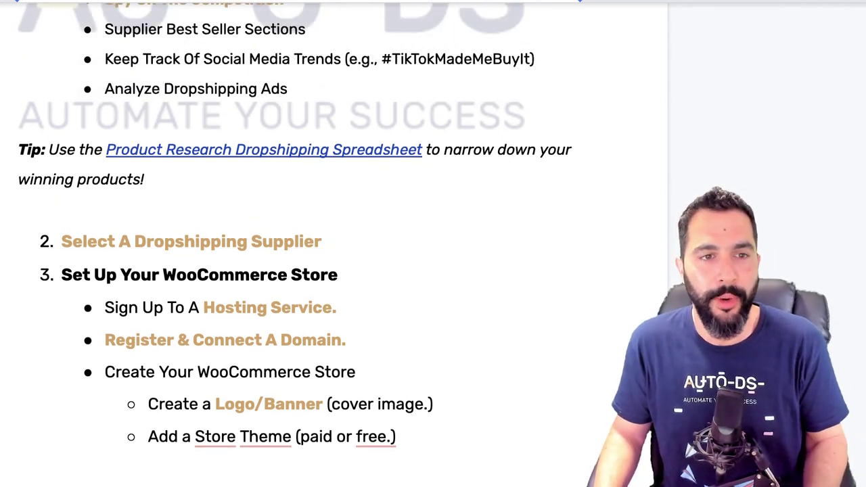
pyautogui.click(224, 150)
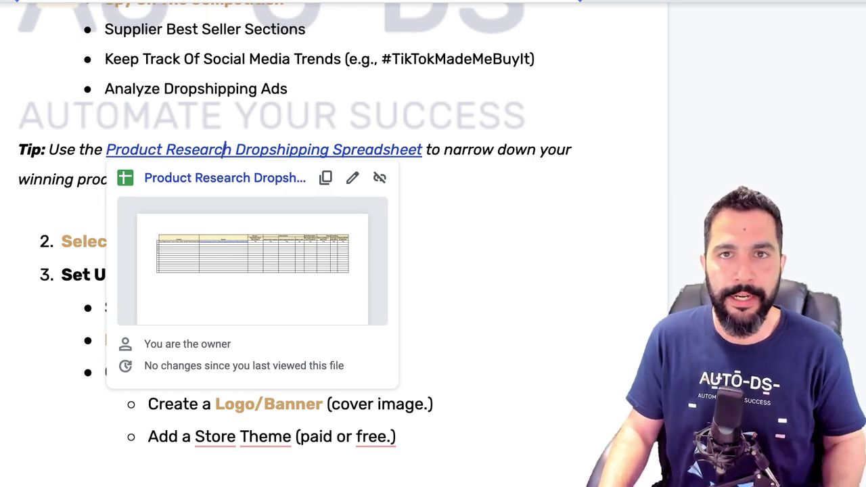
pyautogui.click(460, 241)
pyautogui.scroll(-4, 324, 229)
pyautogui.click(132, 91)
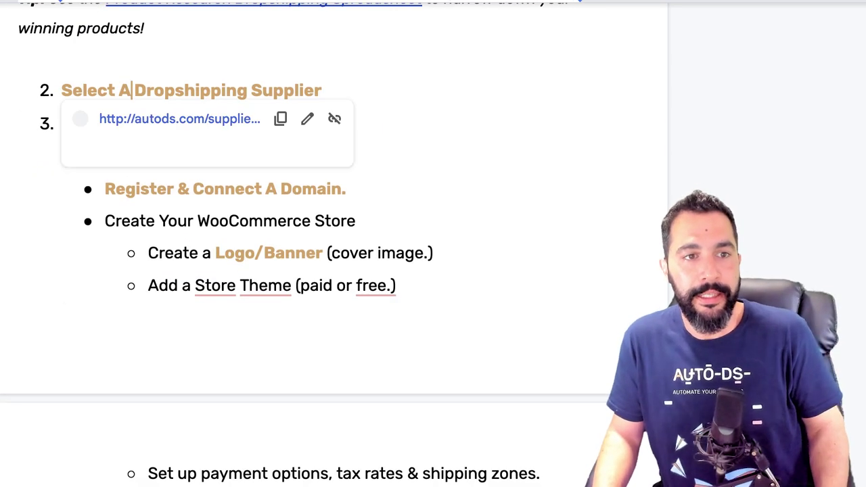
# Step: Review the Set Up Your WooCommerce Store items in the checklist, previewing the Hosting Service link
pyautogui.doubleClick(406, 159)
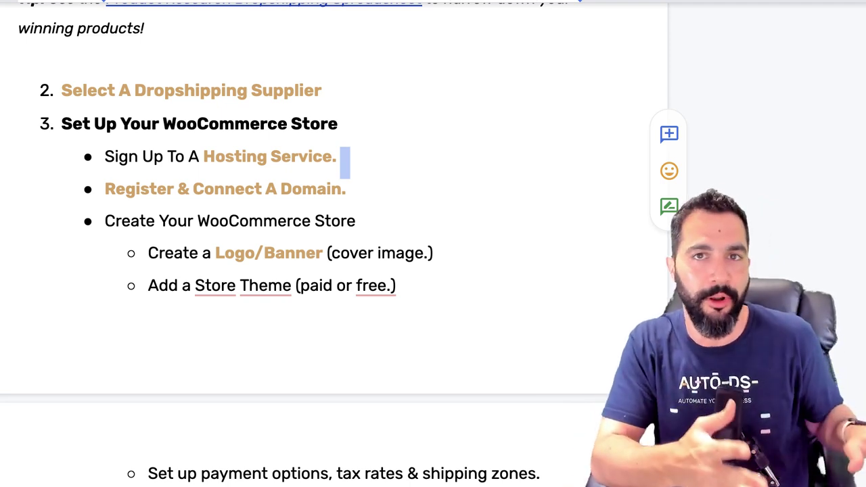
pyautogui.click(235, 157)
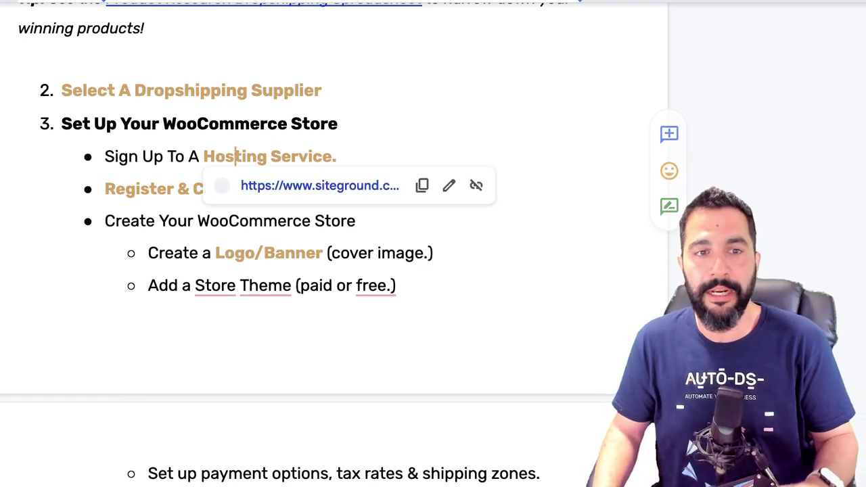
pyautogui.doubleClick(346, 159)
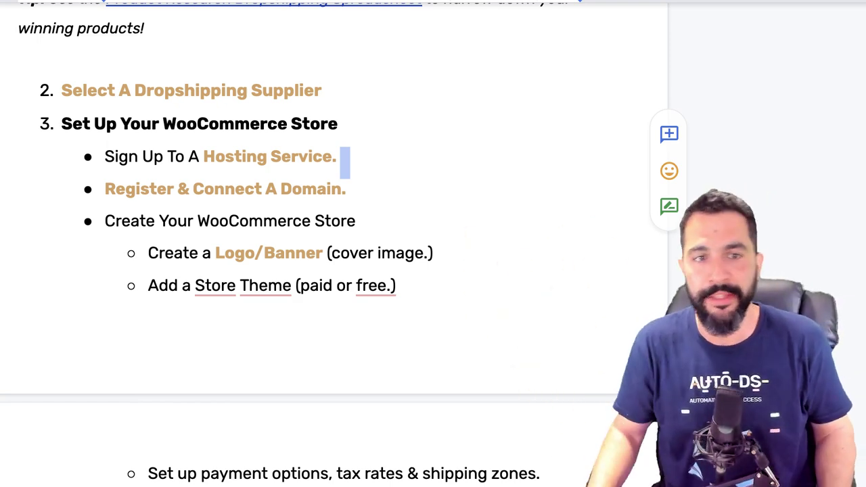
pyautogui.scroll(1, 332, 243)
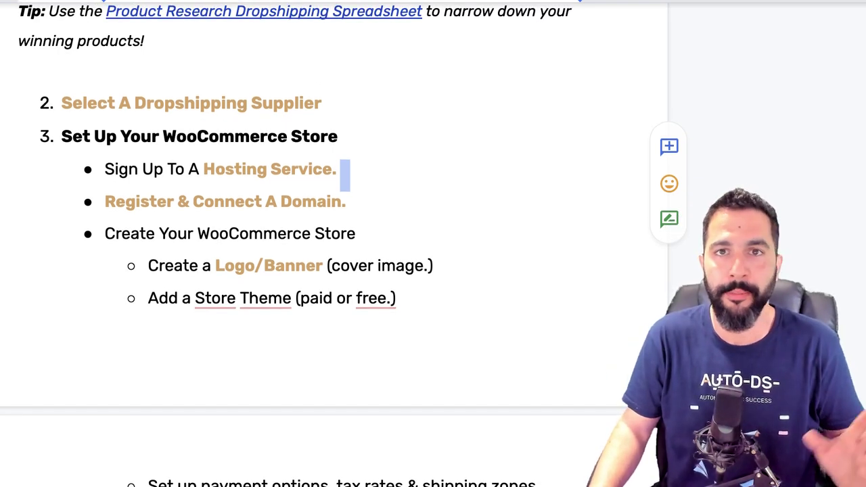
pyautogui.scroll(-1, 331, 243)
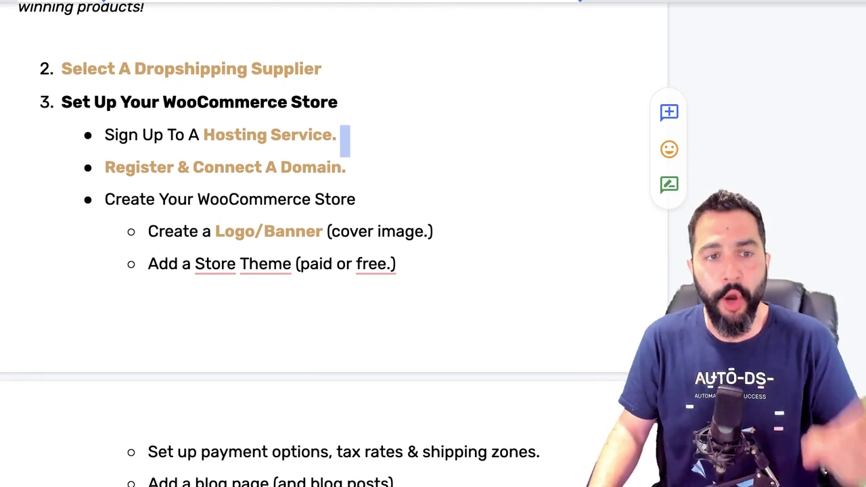
pyautogui.scroll(-1, 343, 244)
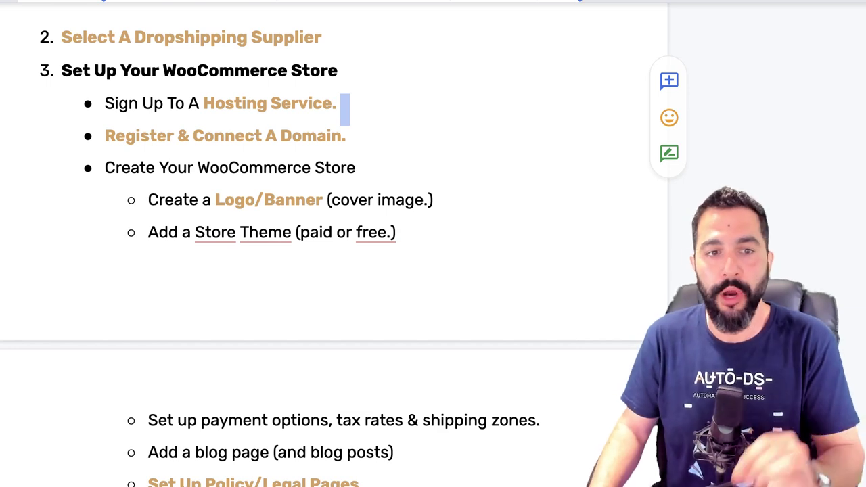
pyautogui.scroll(-2, 343, 245)
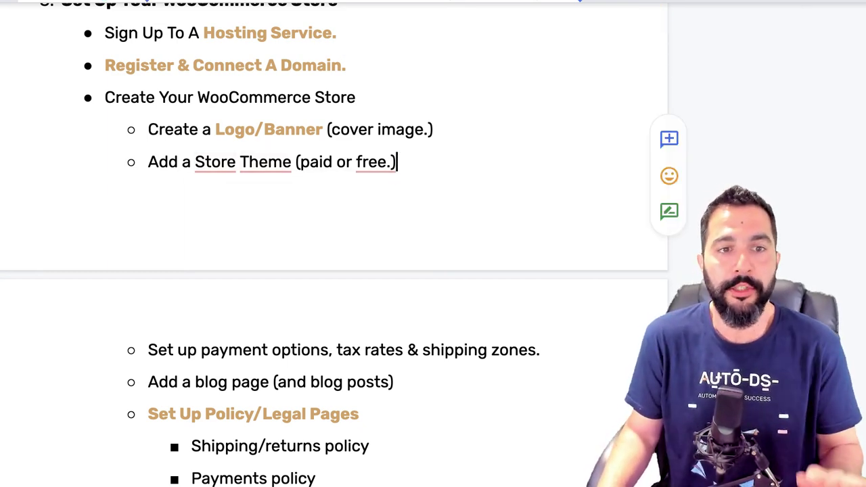
# Step: Review the payment, blog and Policy/Legal Pages items, highlighting the list from Shipping/returns policy to Who We Are
pyautogui.scroll(-6, 333, 270)
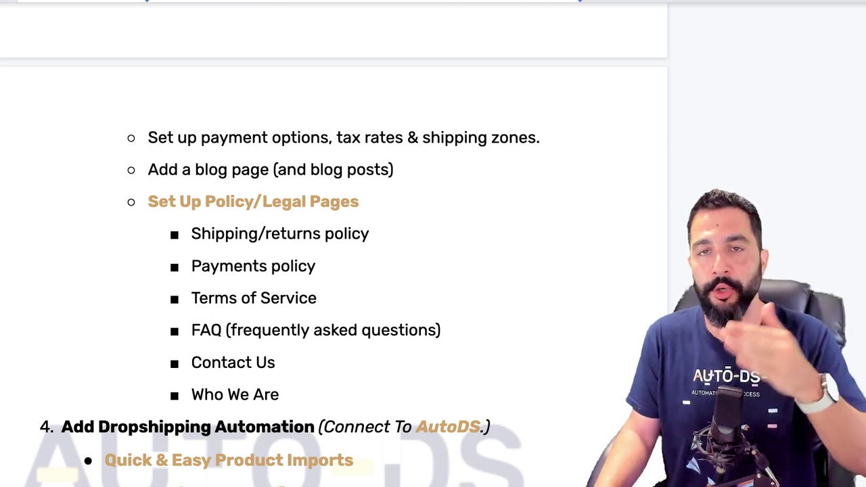
pyautogui.scroll(-1, 334, 245)
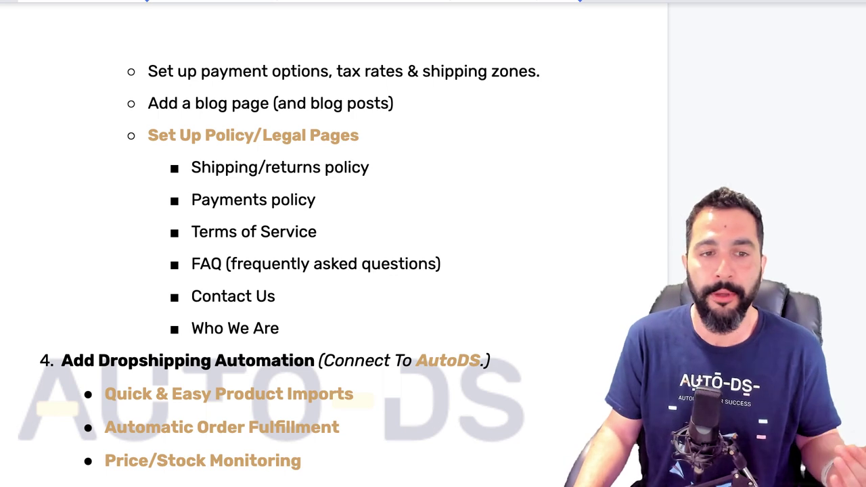
pyautogui.moveTo(280, 329); pyautogui.dragTo(191, 168)
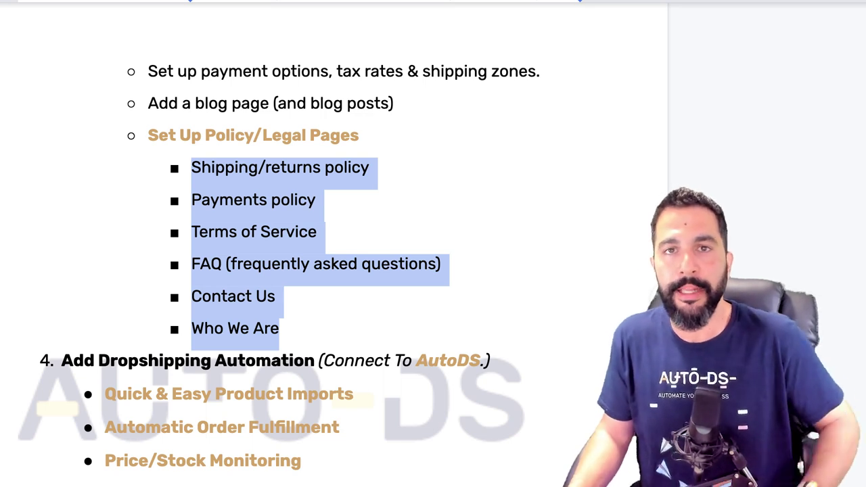
pyautogui.scroll(-4, 270, 257)
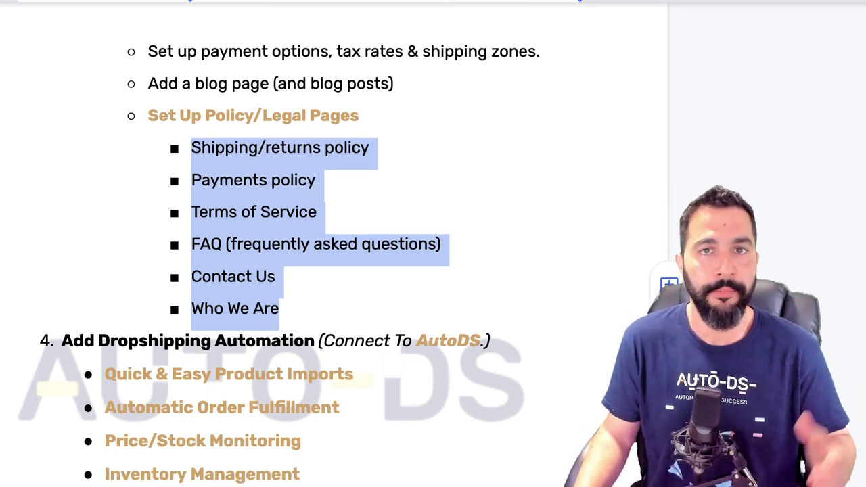
pyautogui.scroll(-3, 271, 243)
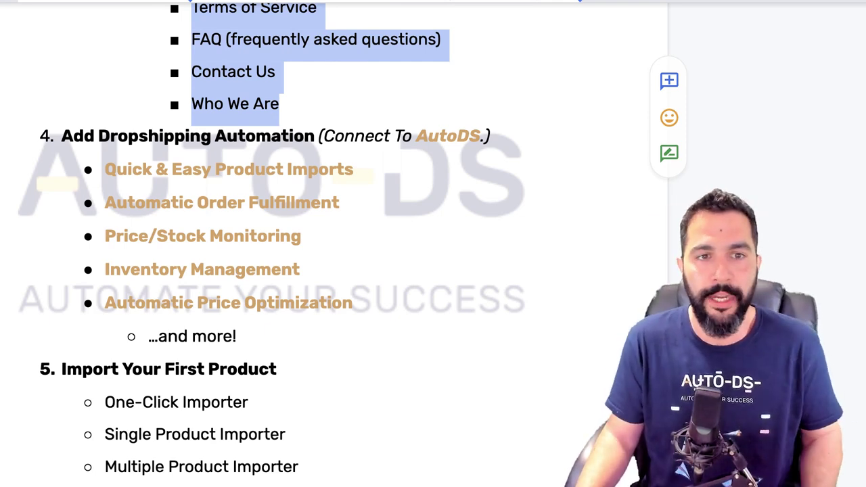
# Step: Review the Add Dropshipping Automation and Import Your First Product sections, highlighting the four product import methods
pyautogui.click(190, 122)
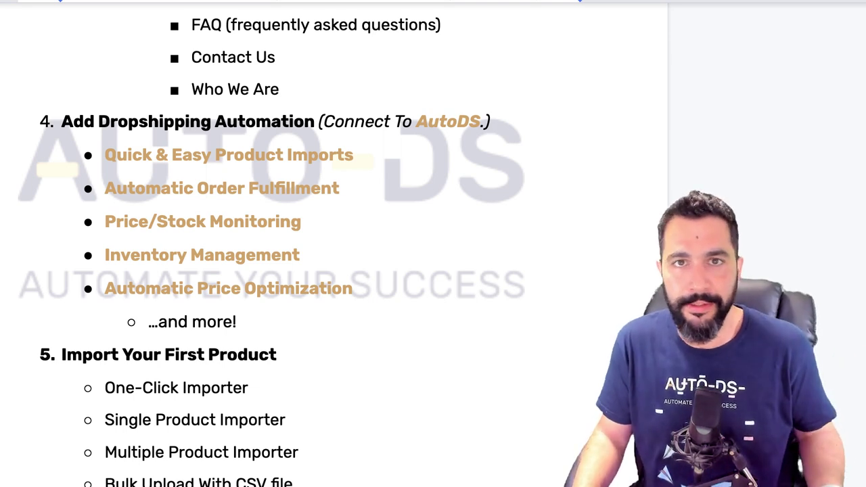
pyautogui.scroll(-8, 271, 243)
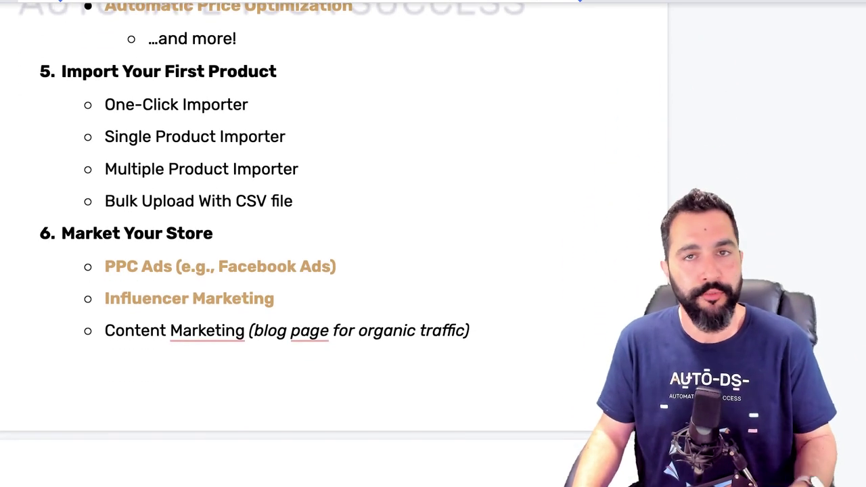
pyautogui.moveTo(105, 104); pyautogui.dragTo(301, 203)
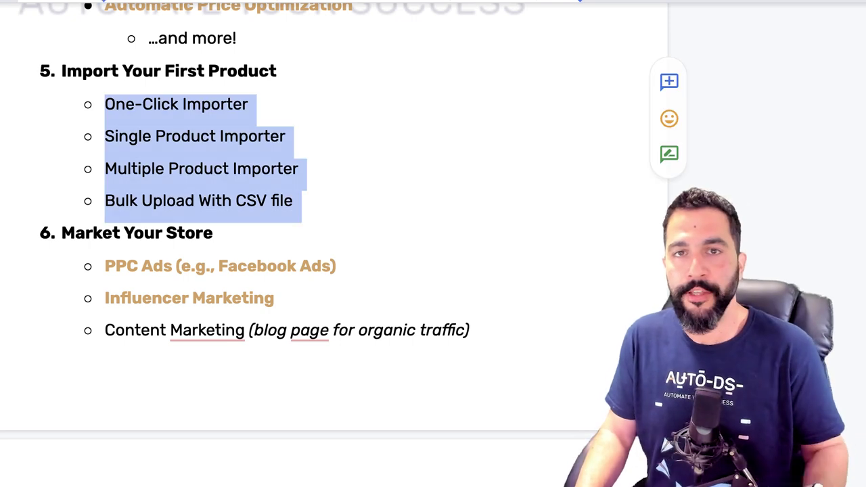
pyautogui.click(295, 201)
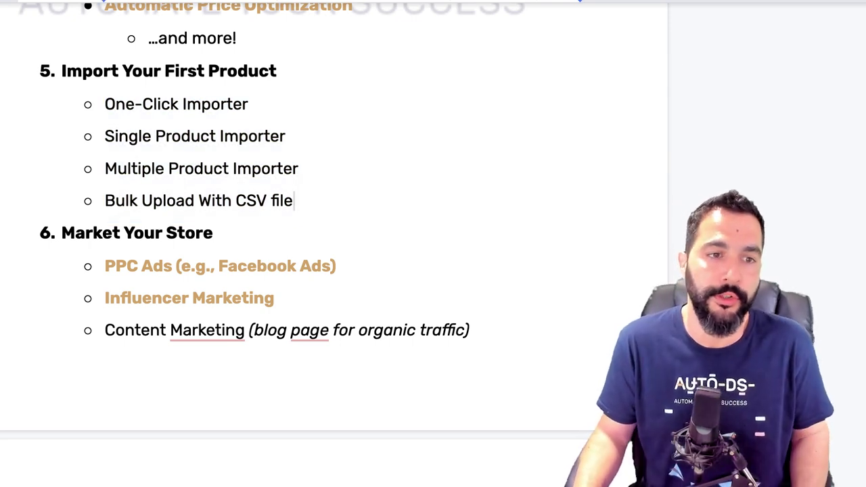
# Step: Review the Market Your Store section and preview the Influencer Marketing link
pyautogui.scroll(-3, 331, 243)
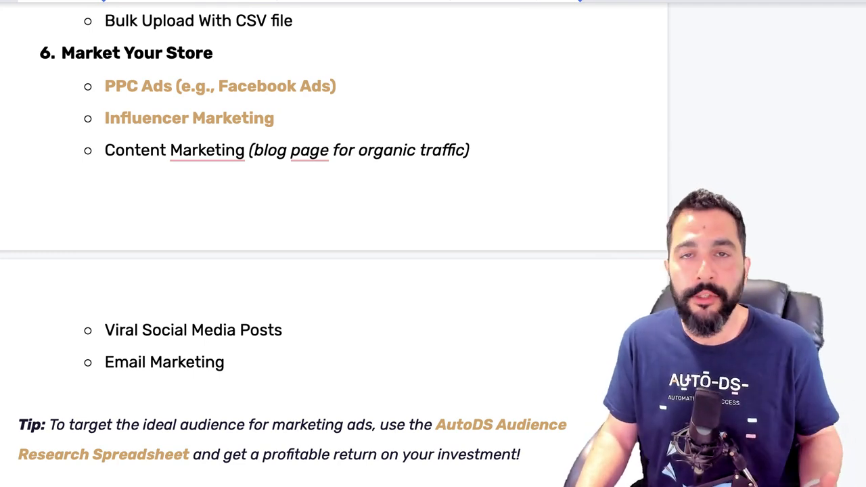
pyautogui.click(205, 119)
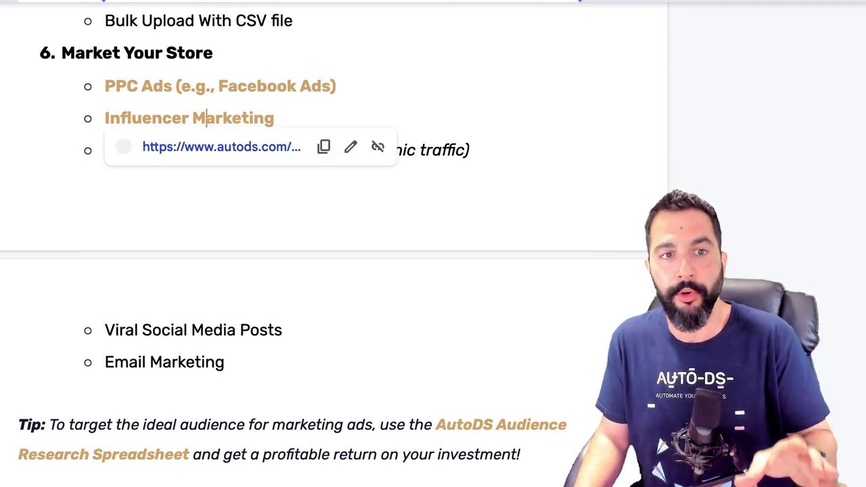
pyautogui.doubleClick(279, 122)
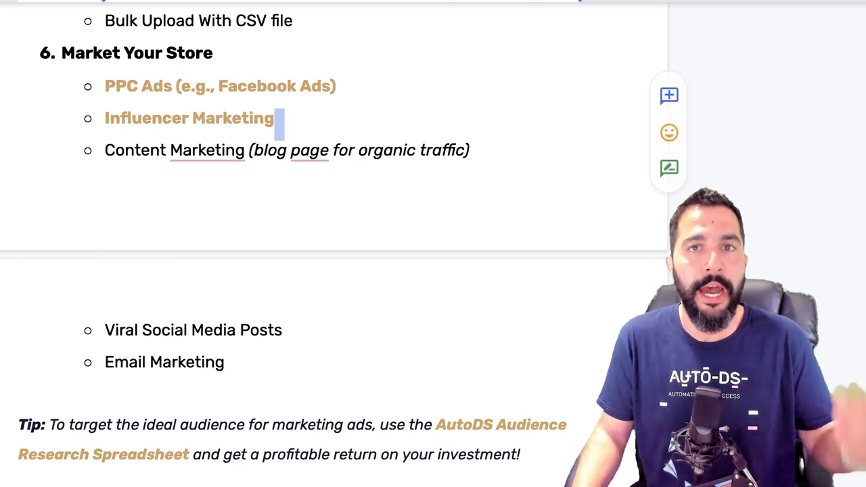
pyautogui.click(150, 150)
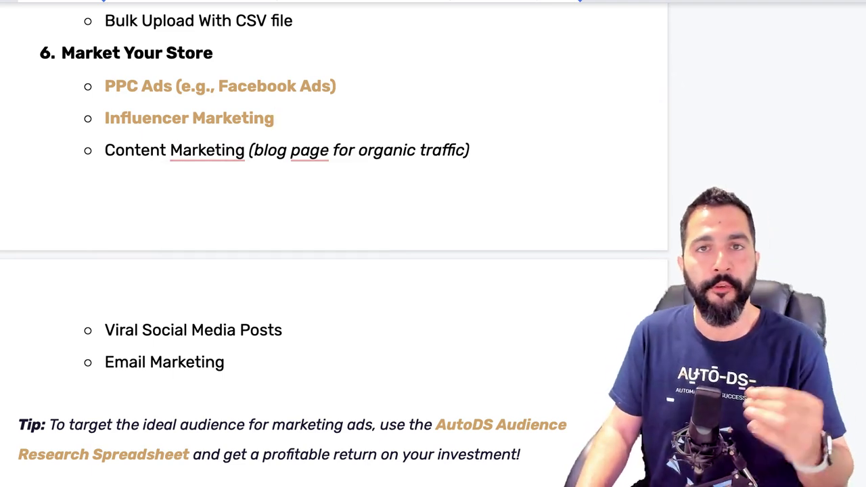
# Step: Preview the AutoDS Audience Research Spreadsheet link in the marketing tip and review the Fulfill Orders options
pyautogui.scroll(-3, 335, 271)
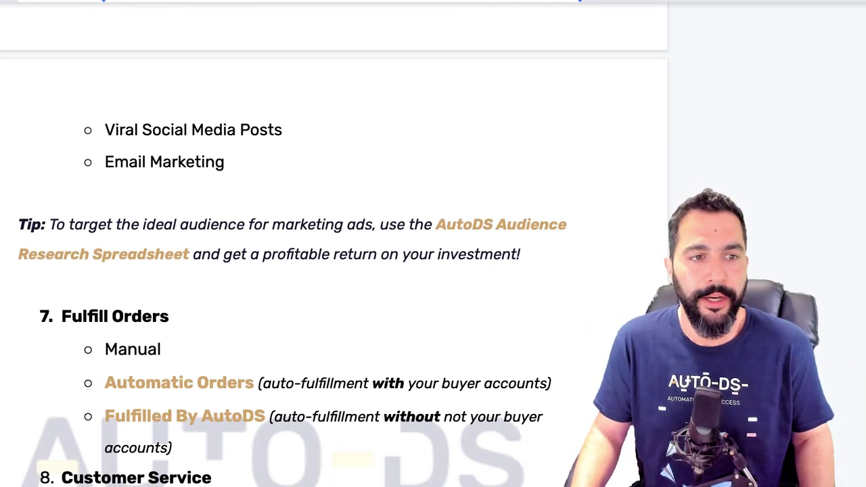
pyautogui.scroll(-1, 335, 253)
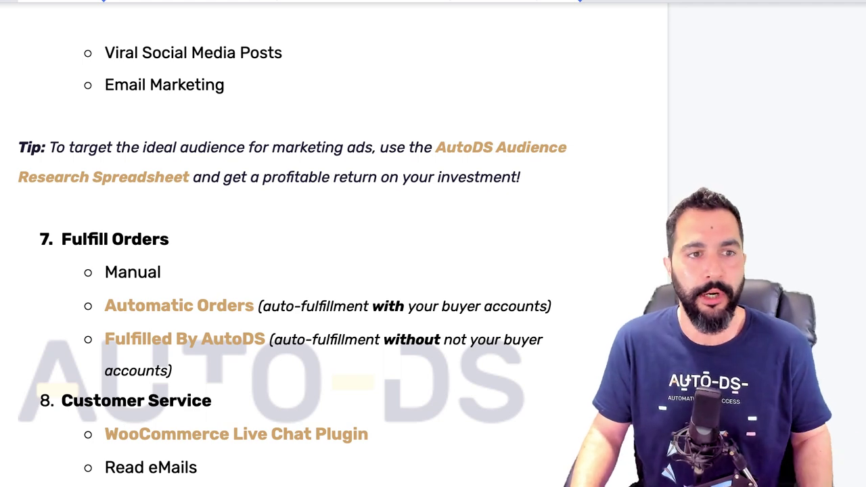
pyautogui.click(485, 147)
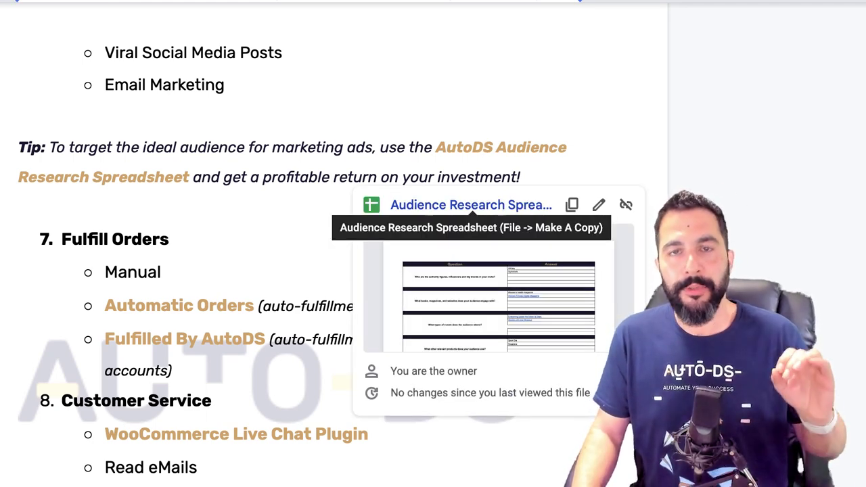
pyautogui.doubleClick(229, 107)
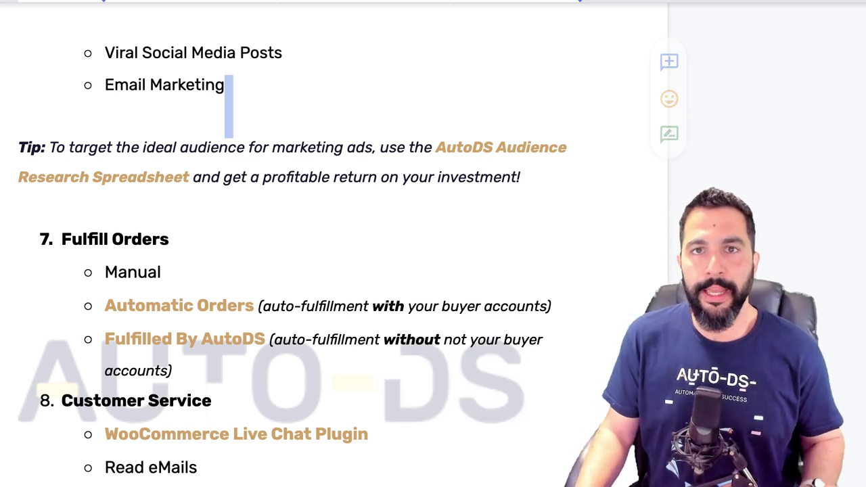
pyautogui.scroll(-1, 334, 253)
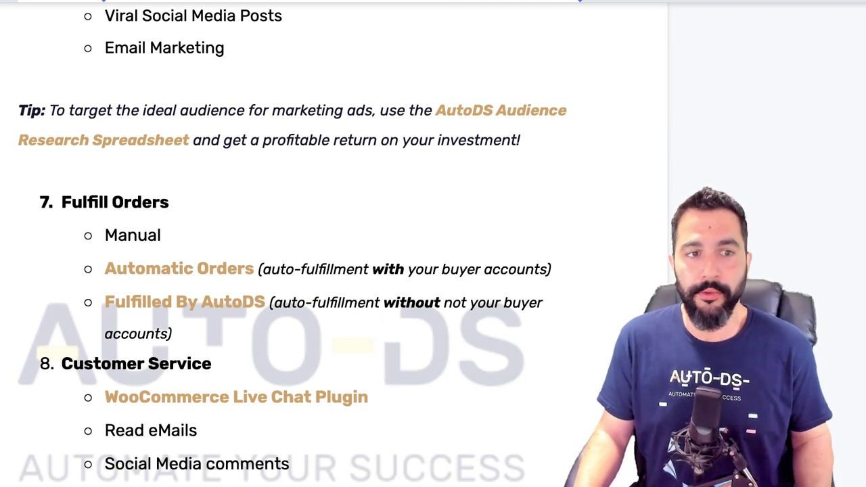
pyautogui.scroll(-1, 310, 135)
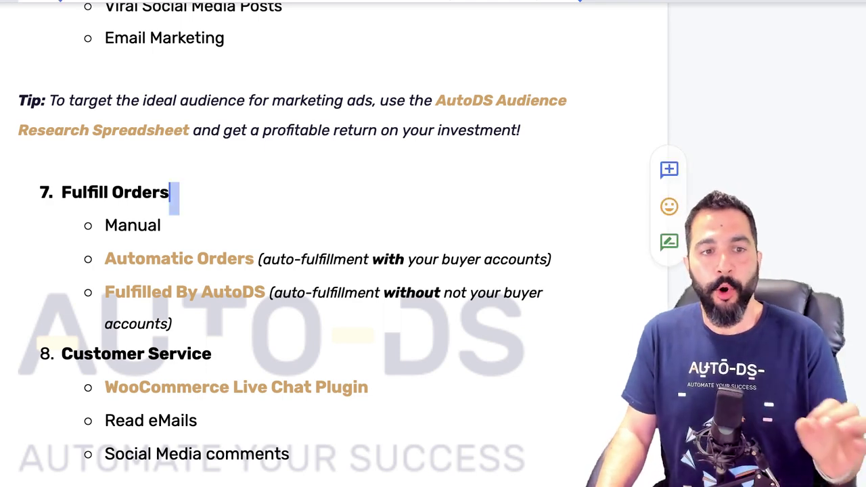
# Step: Open the WooCommerce Live Chat Plugin link from the Customer Service section and view the LiveChat plugin page enlarged
pyautogui.scroll(-3, 335, 270)
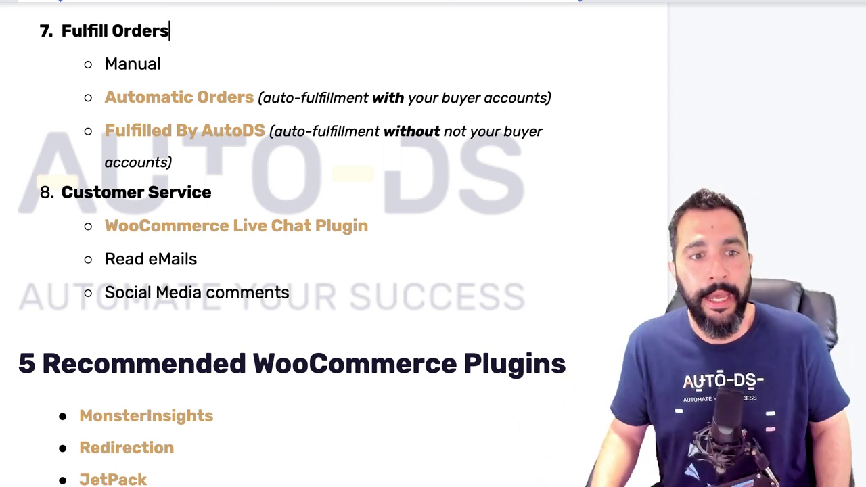
pyautogui.scroll(-1, 290, 245)
pyautogui.click(194, 182)
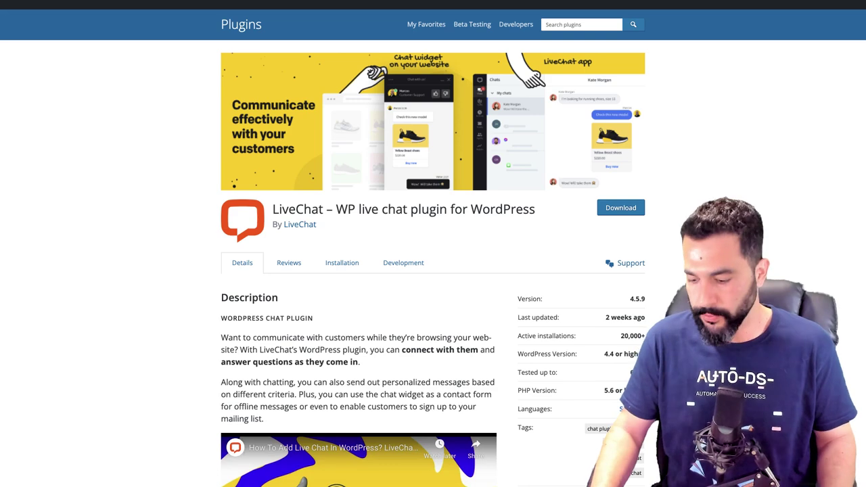
pyautogui.press('super+plus')
pyautogui.press('super+plus')
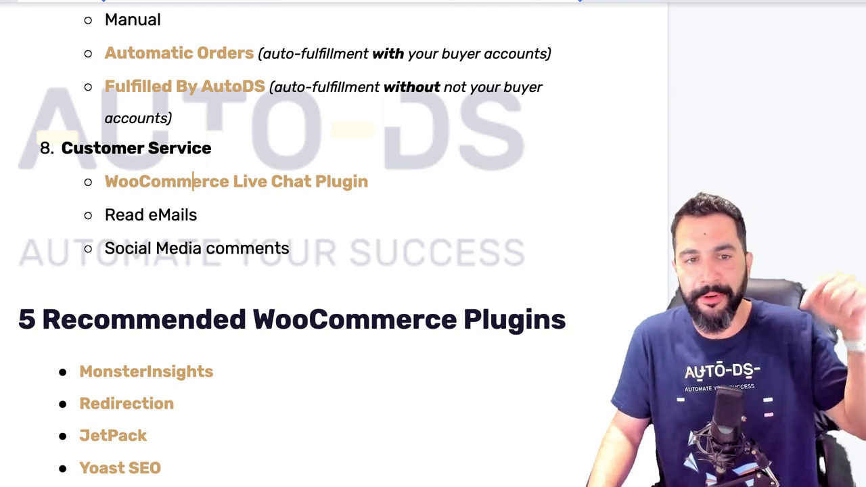
# Step: Review the checklist's Read eMails and Social Media comments items and the 5 Recommended WooCommerce Plugins list
pyautogui.click(200, 215)
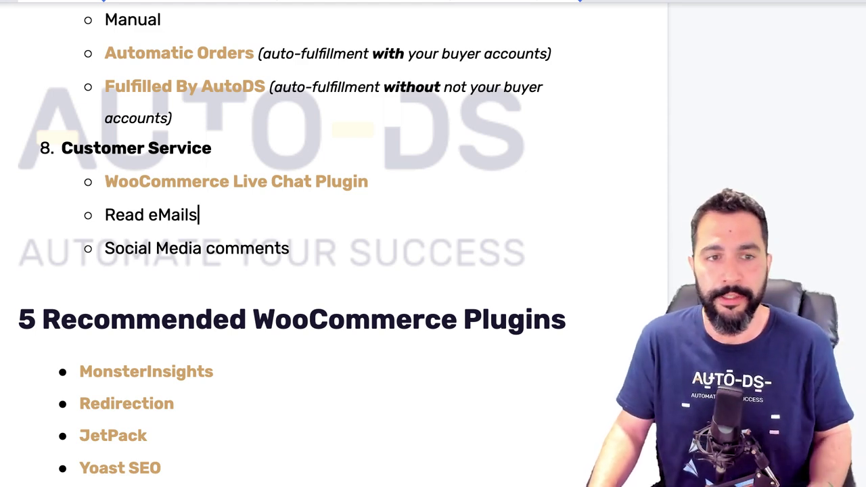
pyautogui.scroll(-1, 331, 243)
pyautogui.hotkey('shift', 'Home')
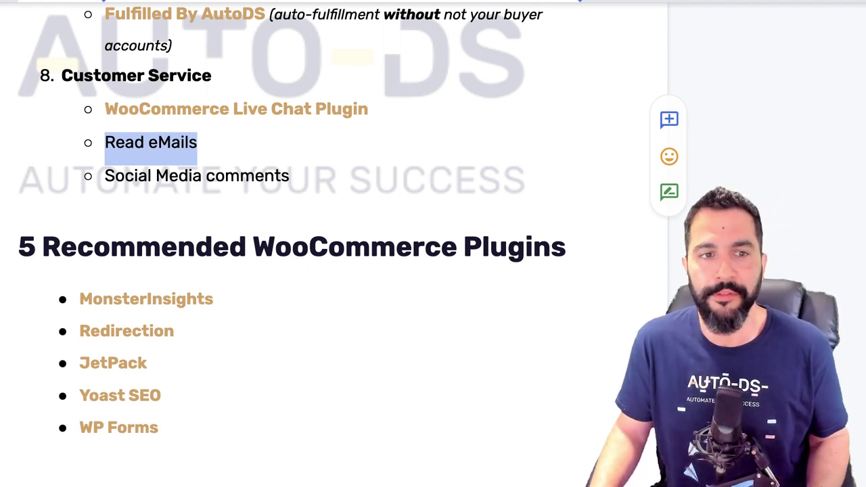
pyautogui.tripleClick(196, 175)
pyautogui.click(189, 176)
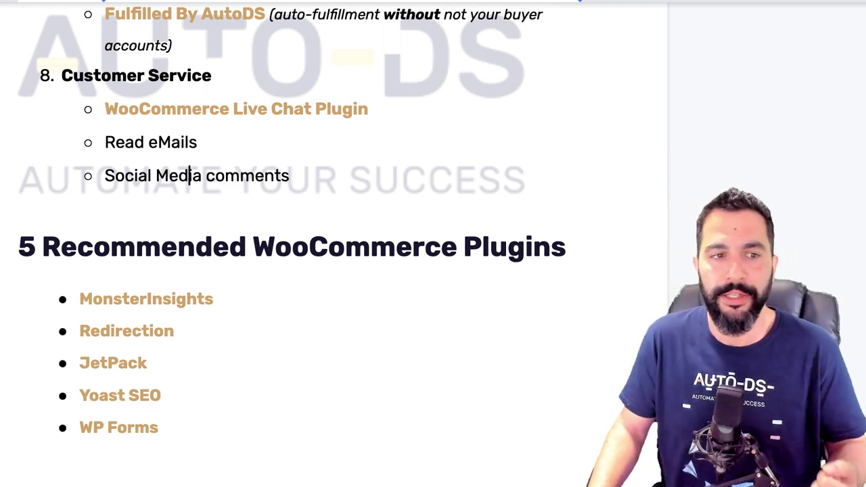
pyautogui.scroll(-4, 283, 222)
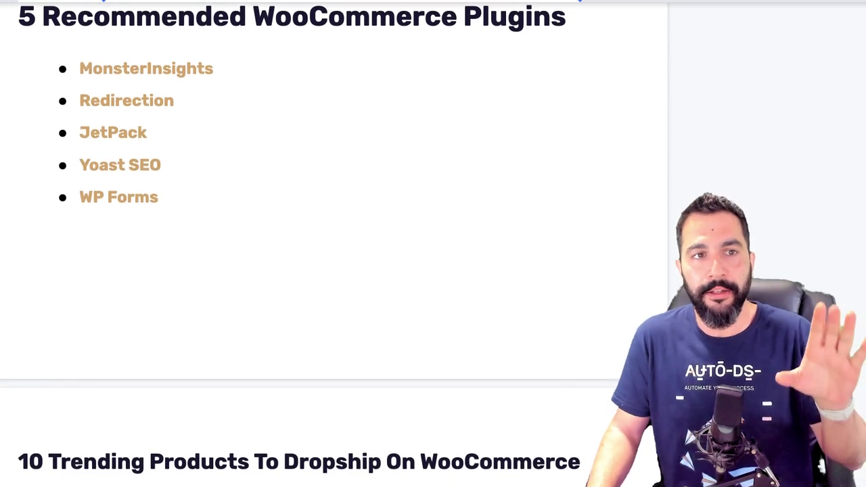